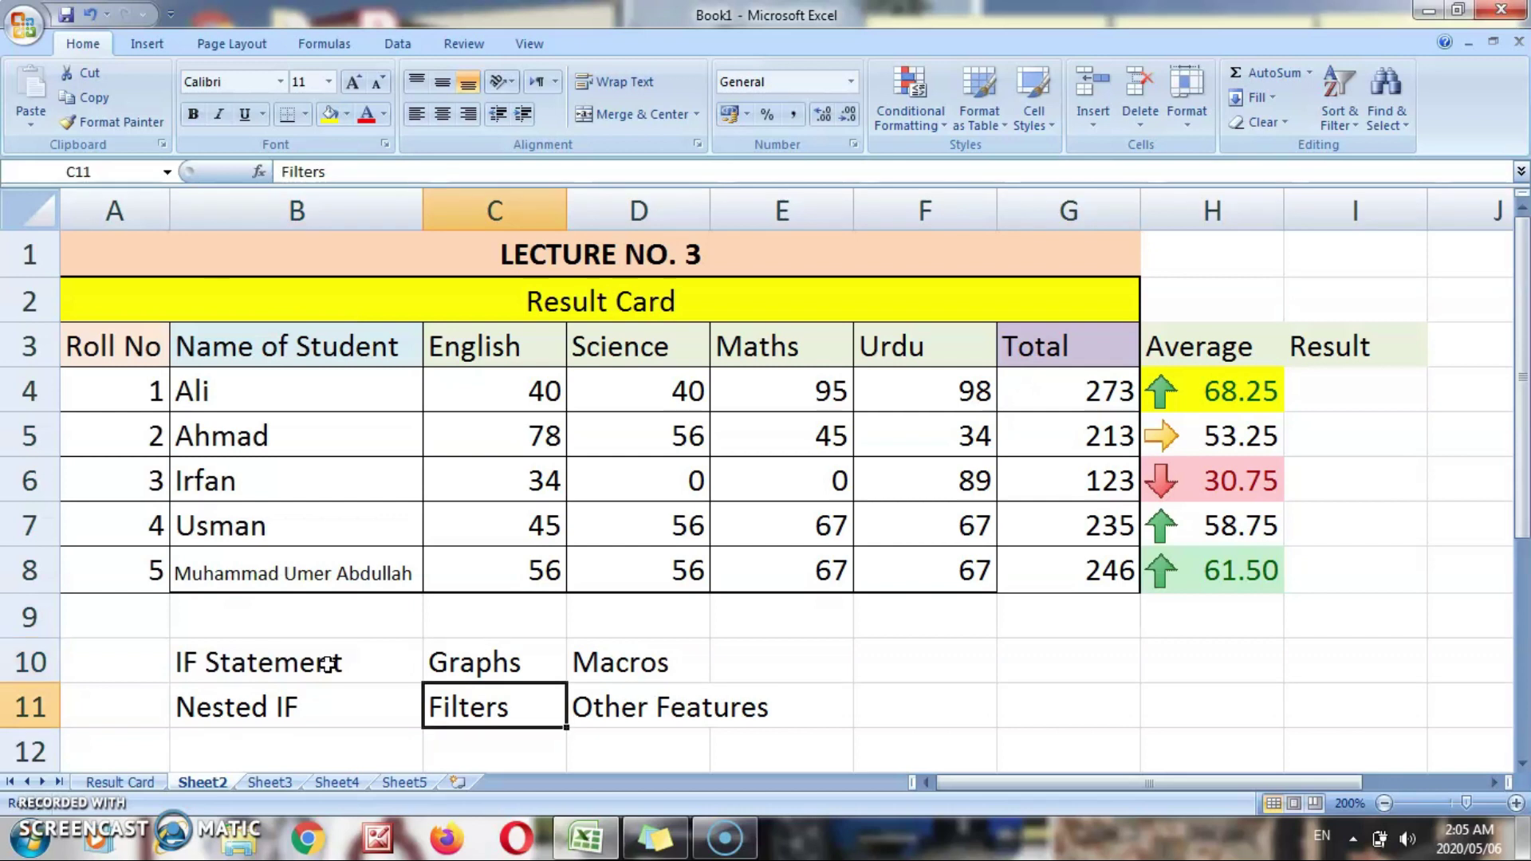
key("Up")
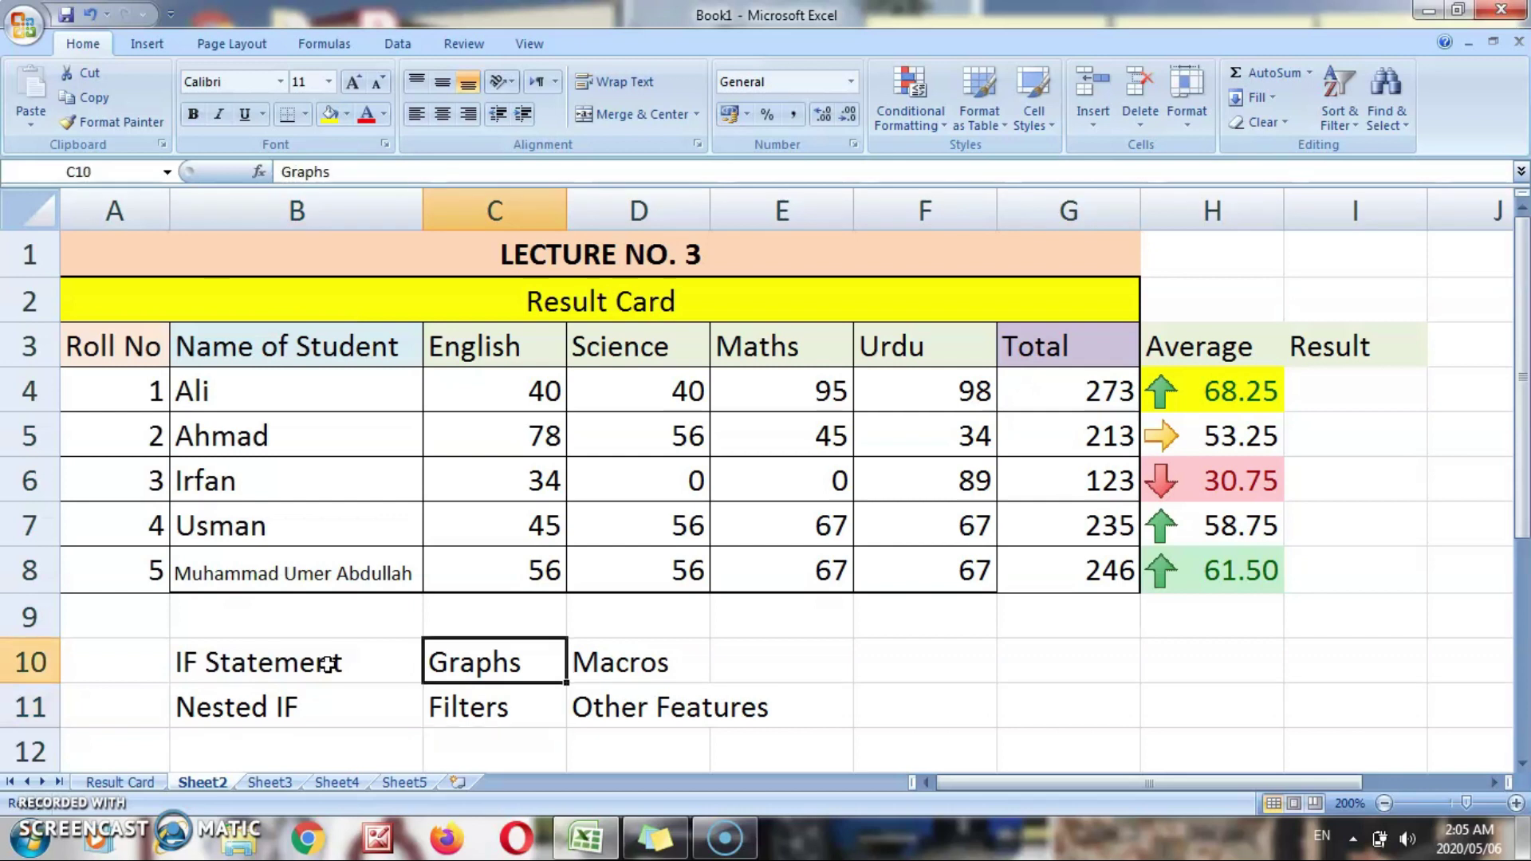
key("Right")
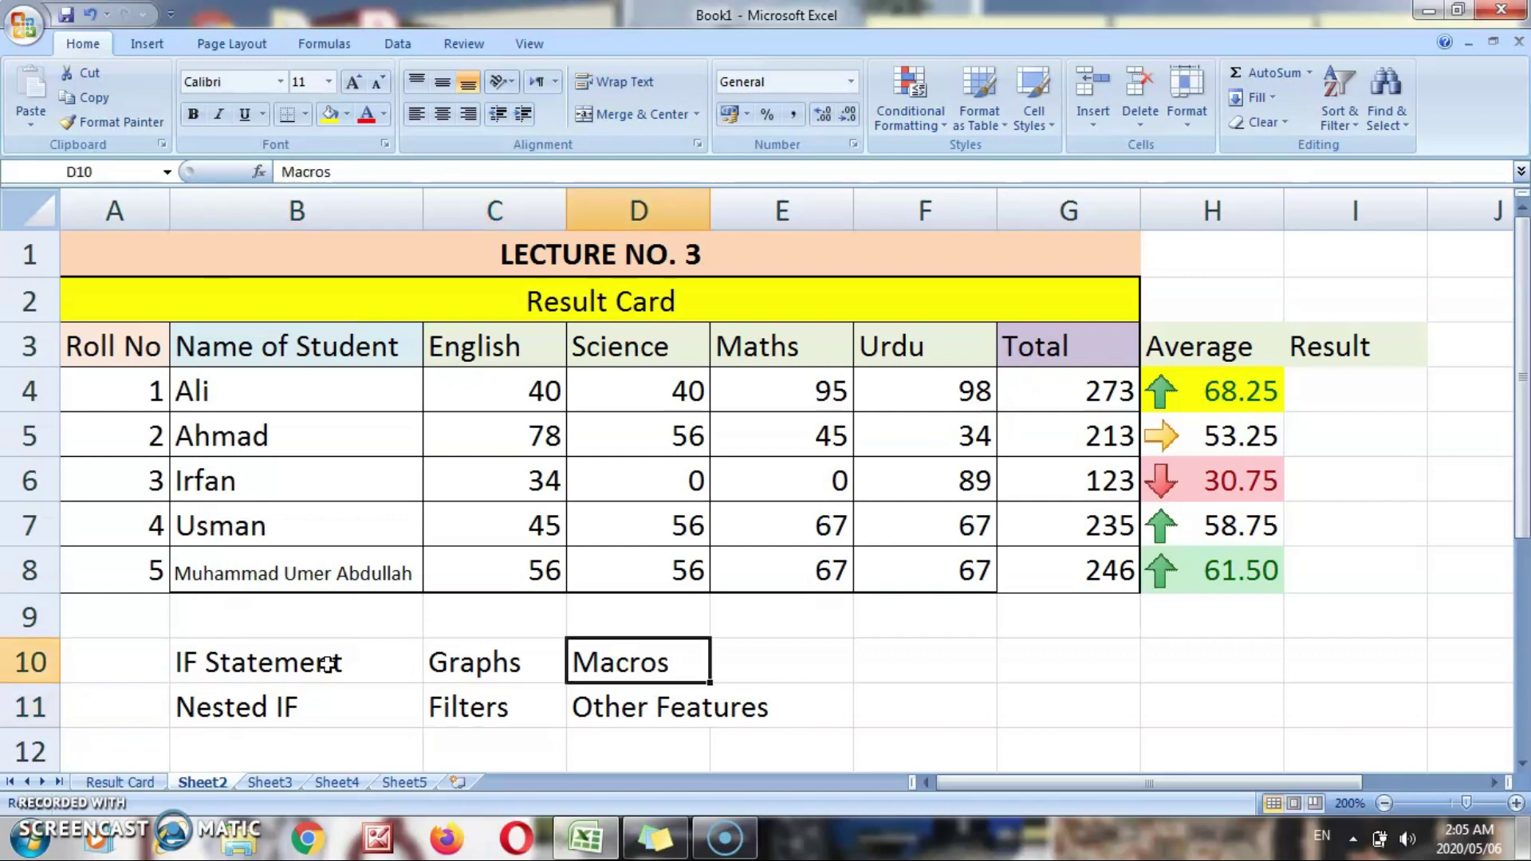
key("Down")
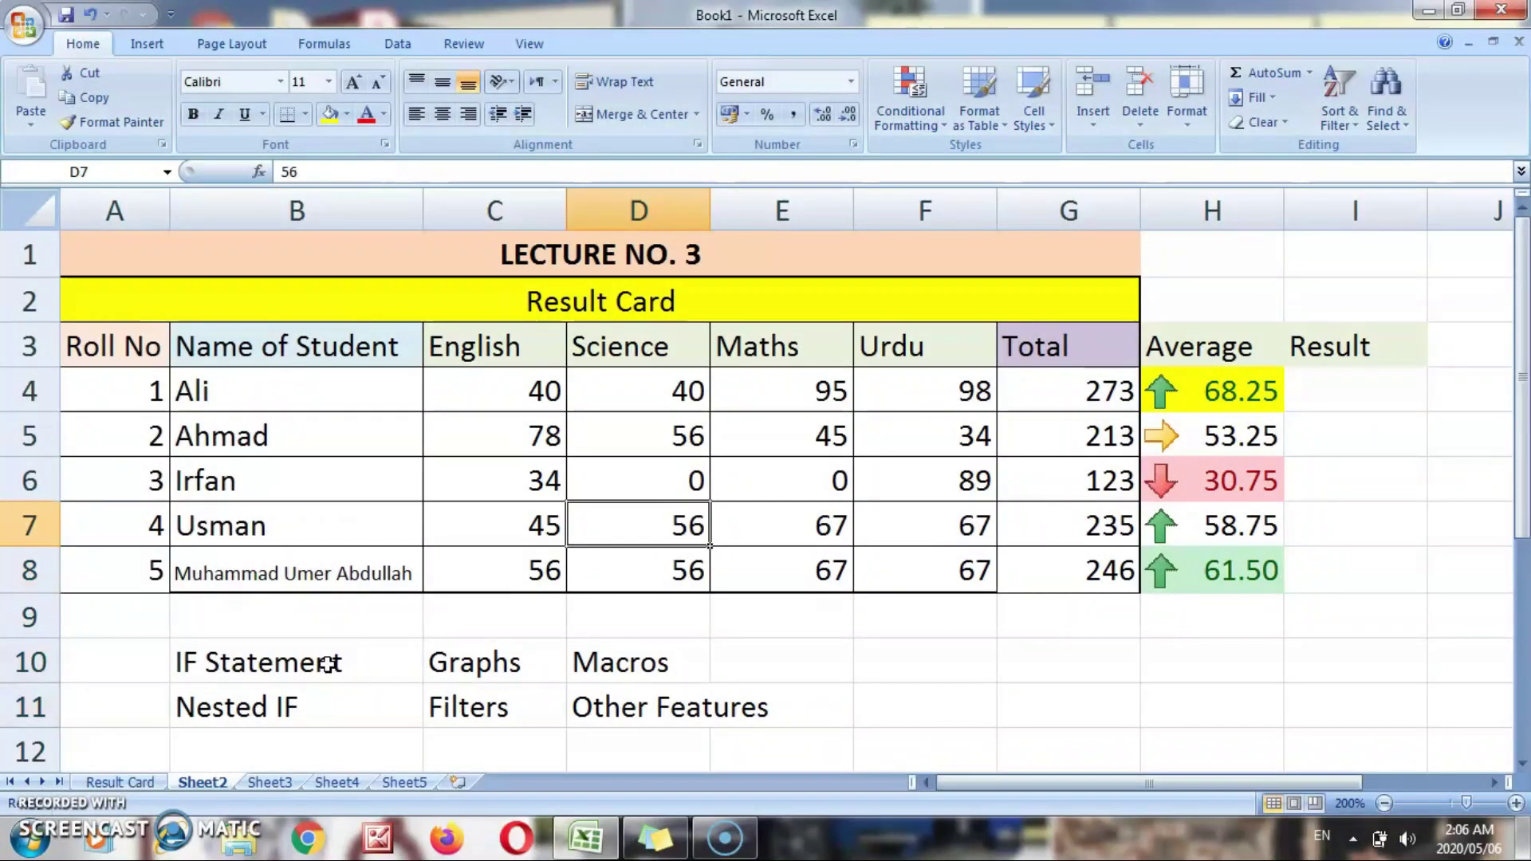
Start an IF formula in I4 that tests whether the average in H4 is less than 40.
key("Up")
key("Up")
key("Up")
key("Right")
key("Right")
key("Right")
key("Right")
key("Right")
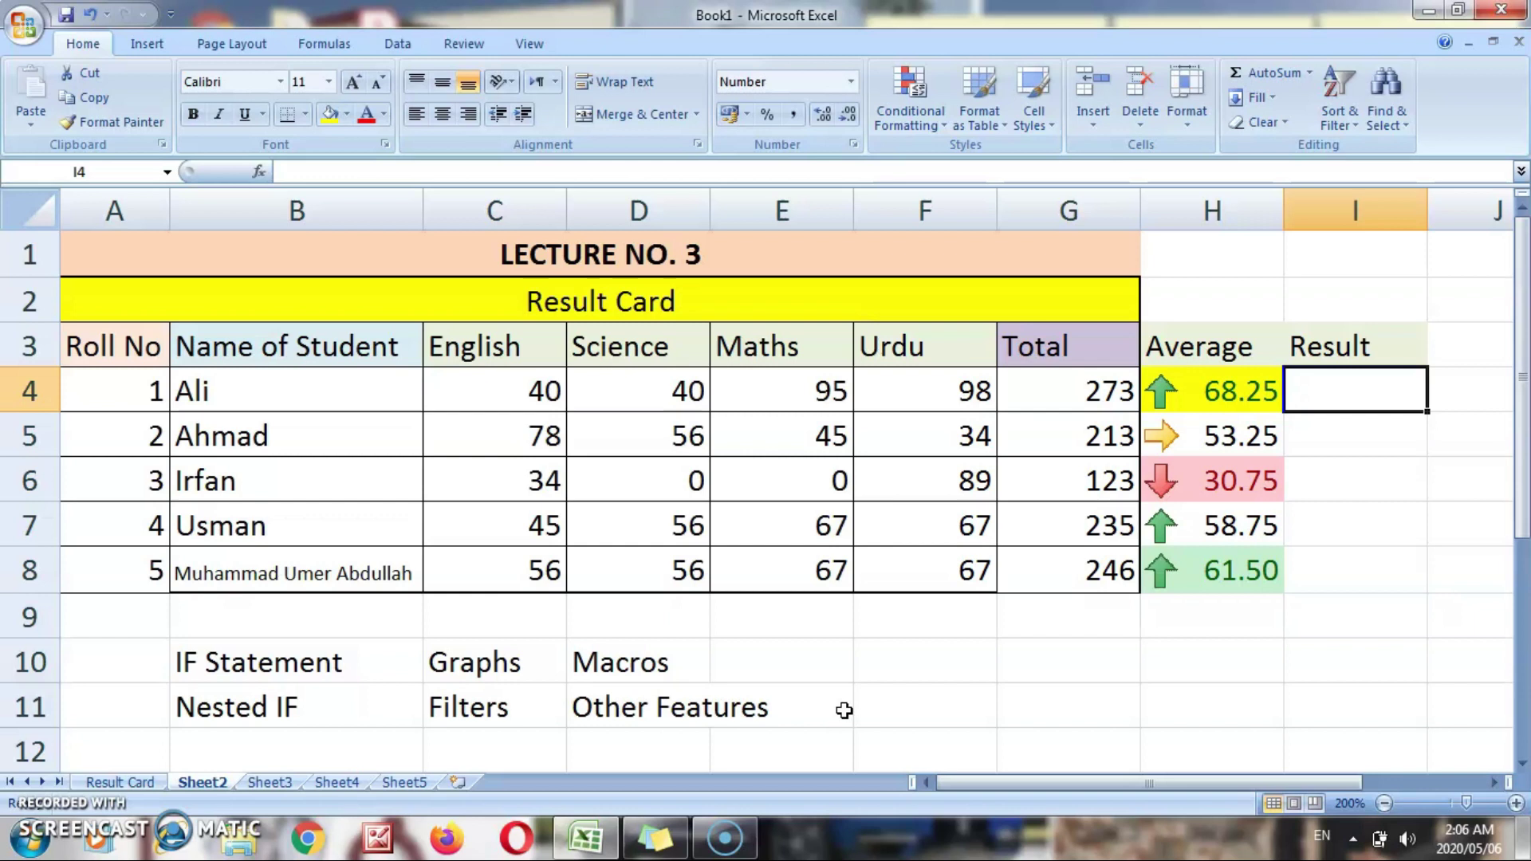
type("=")
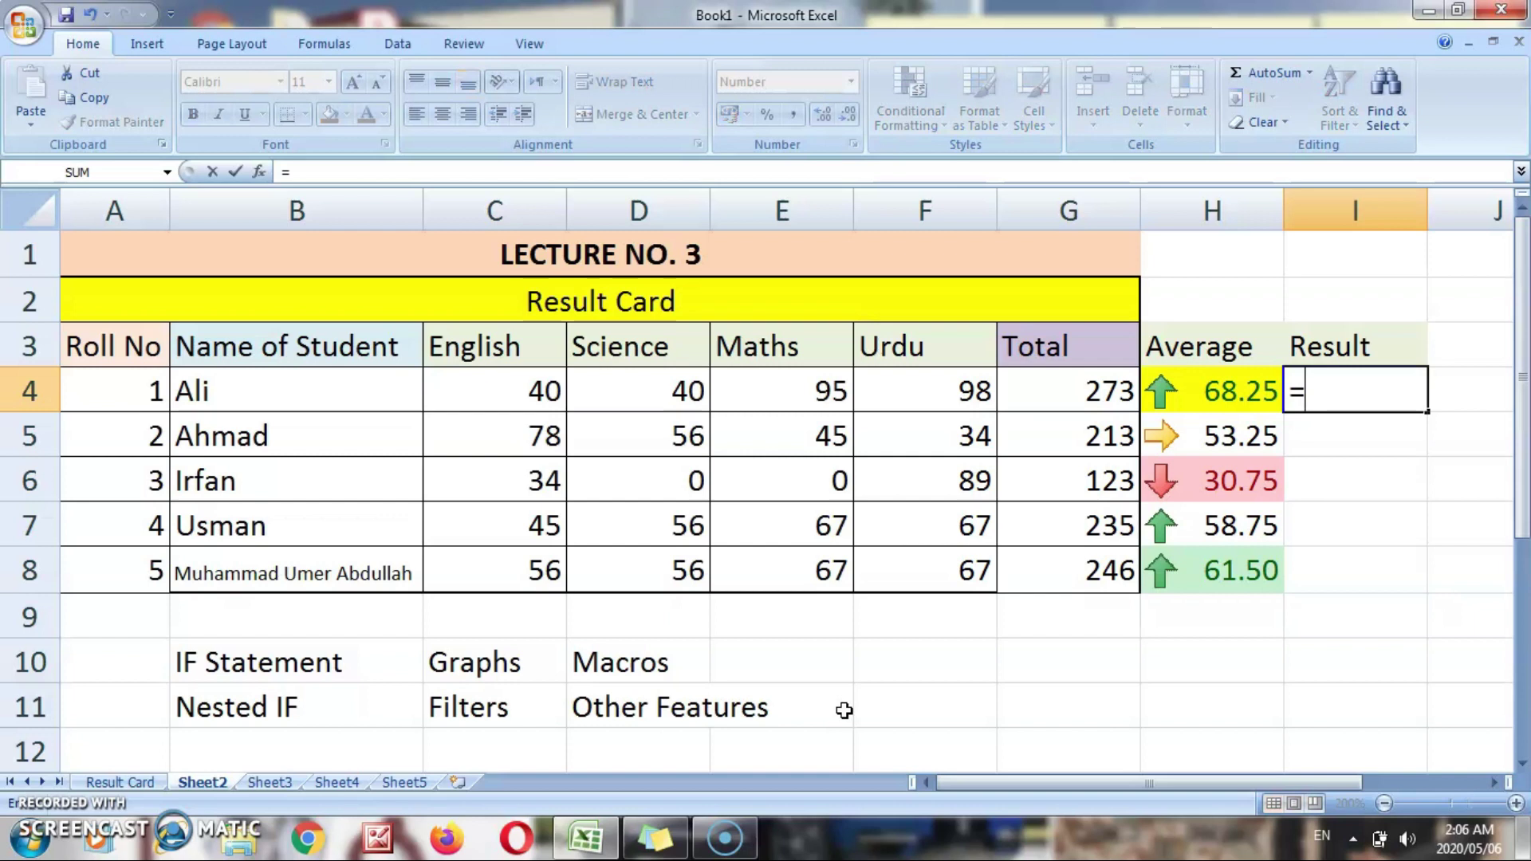
type("if")
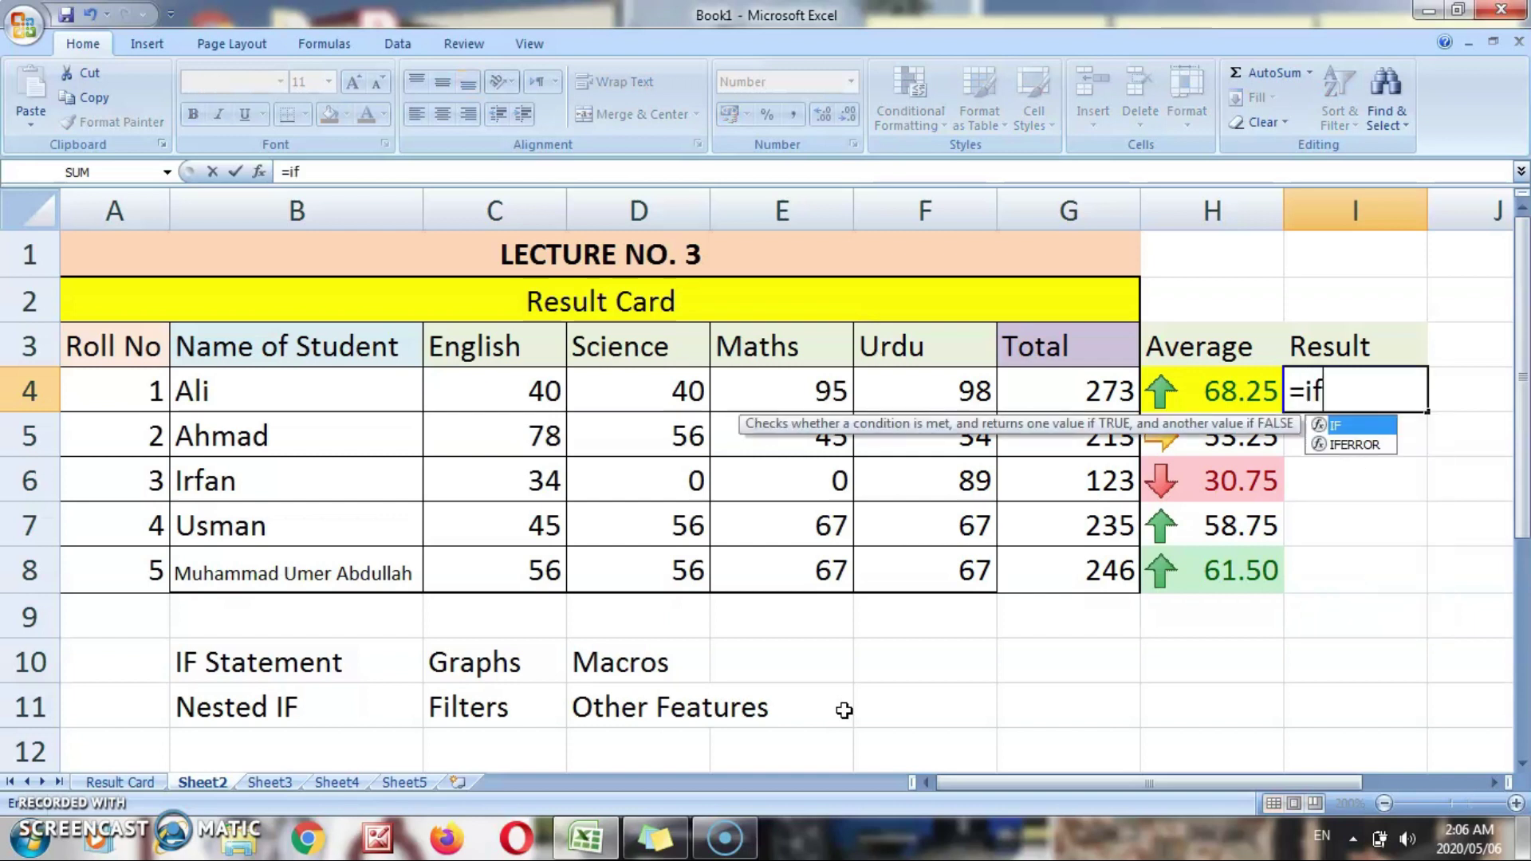
type("(")
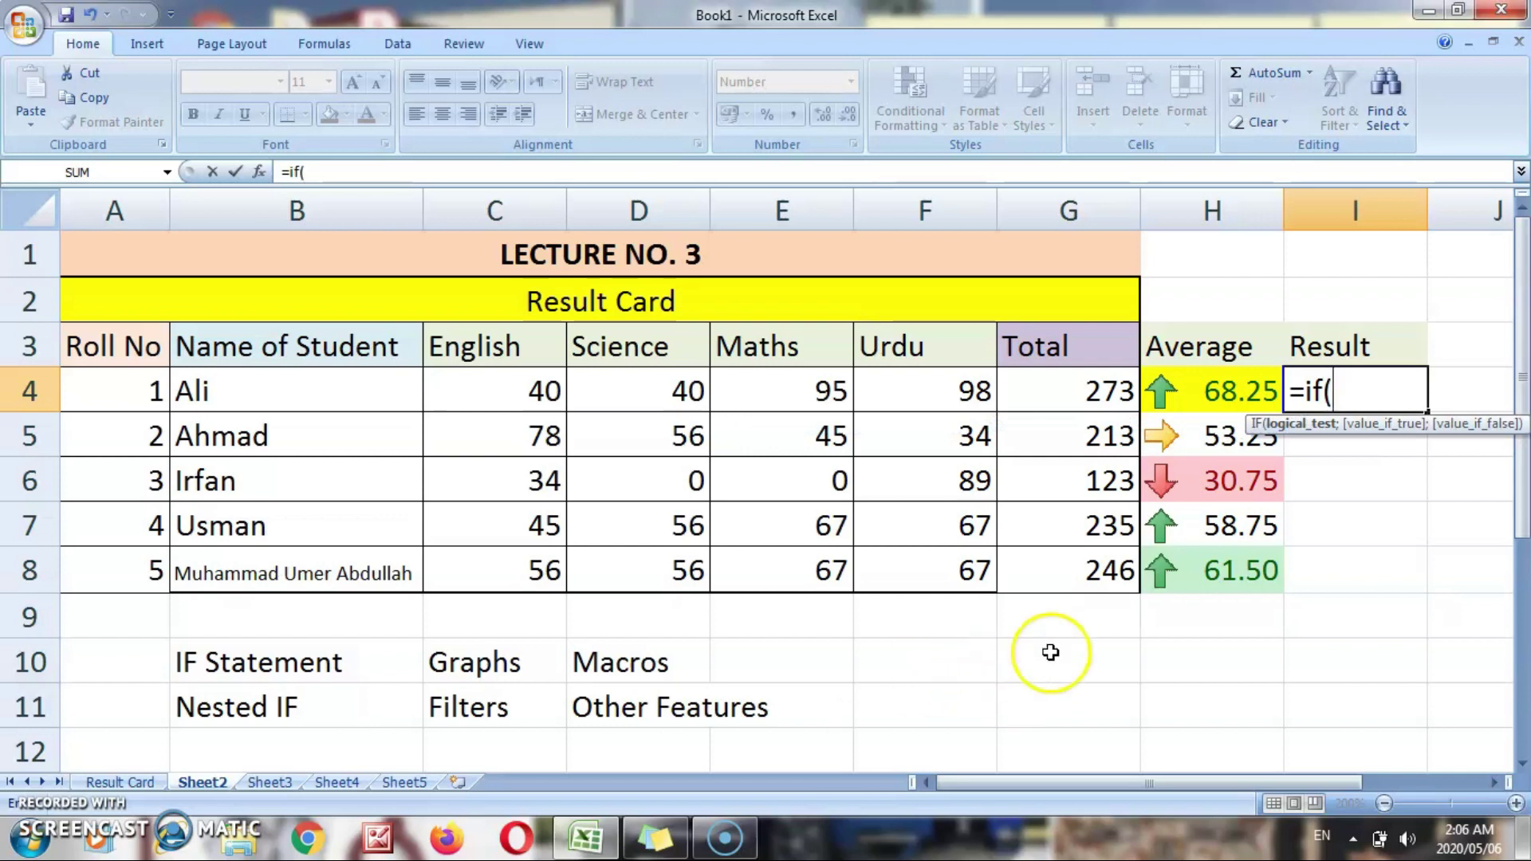
left_click(1199, 390)
type("<40")
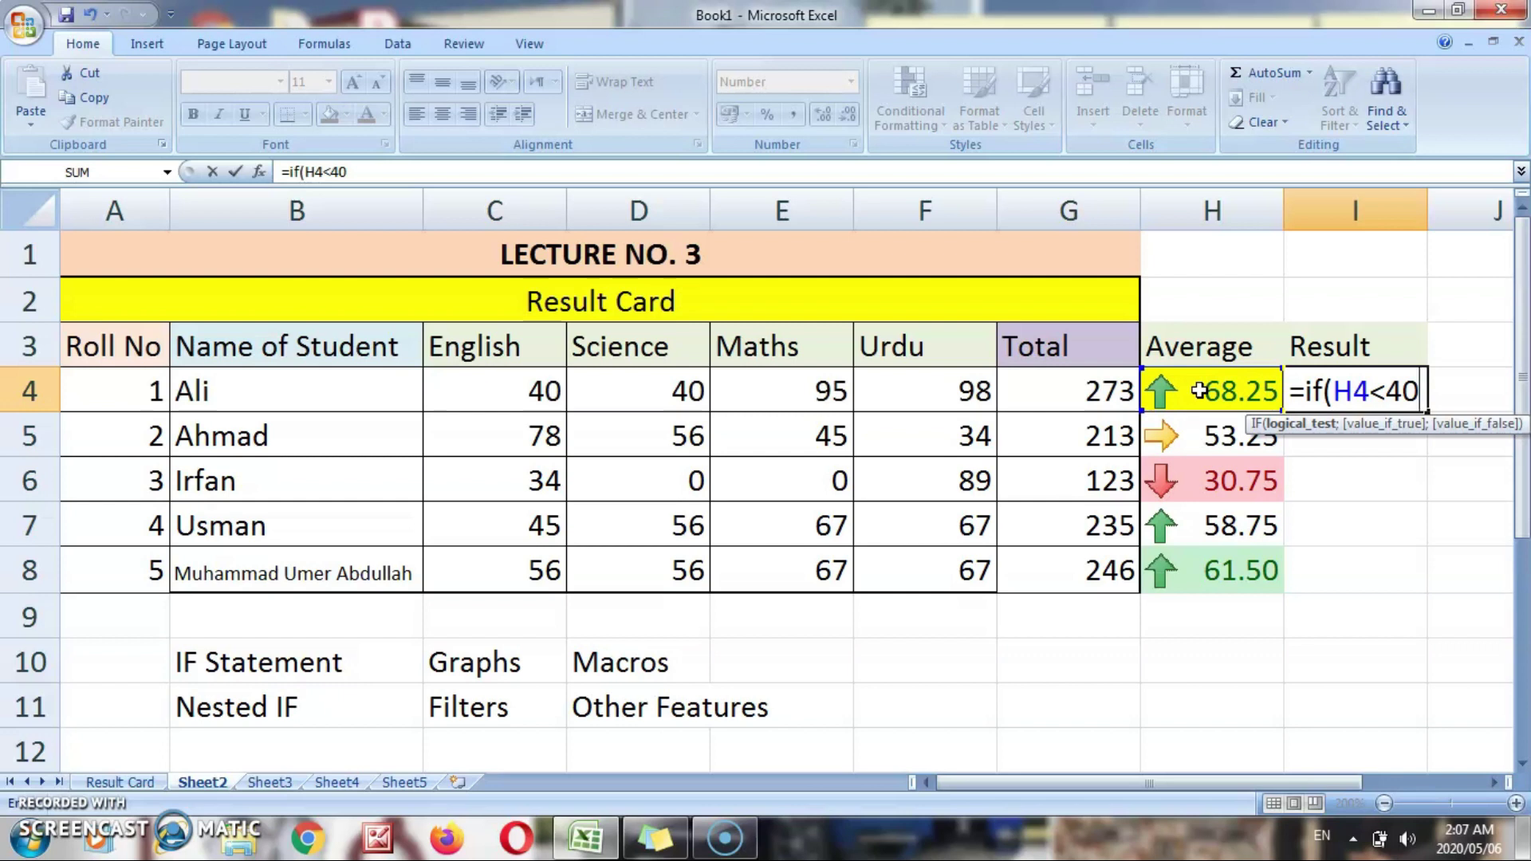
type(";")
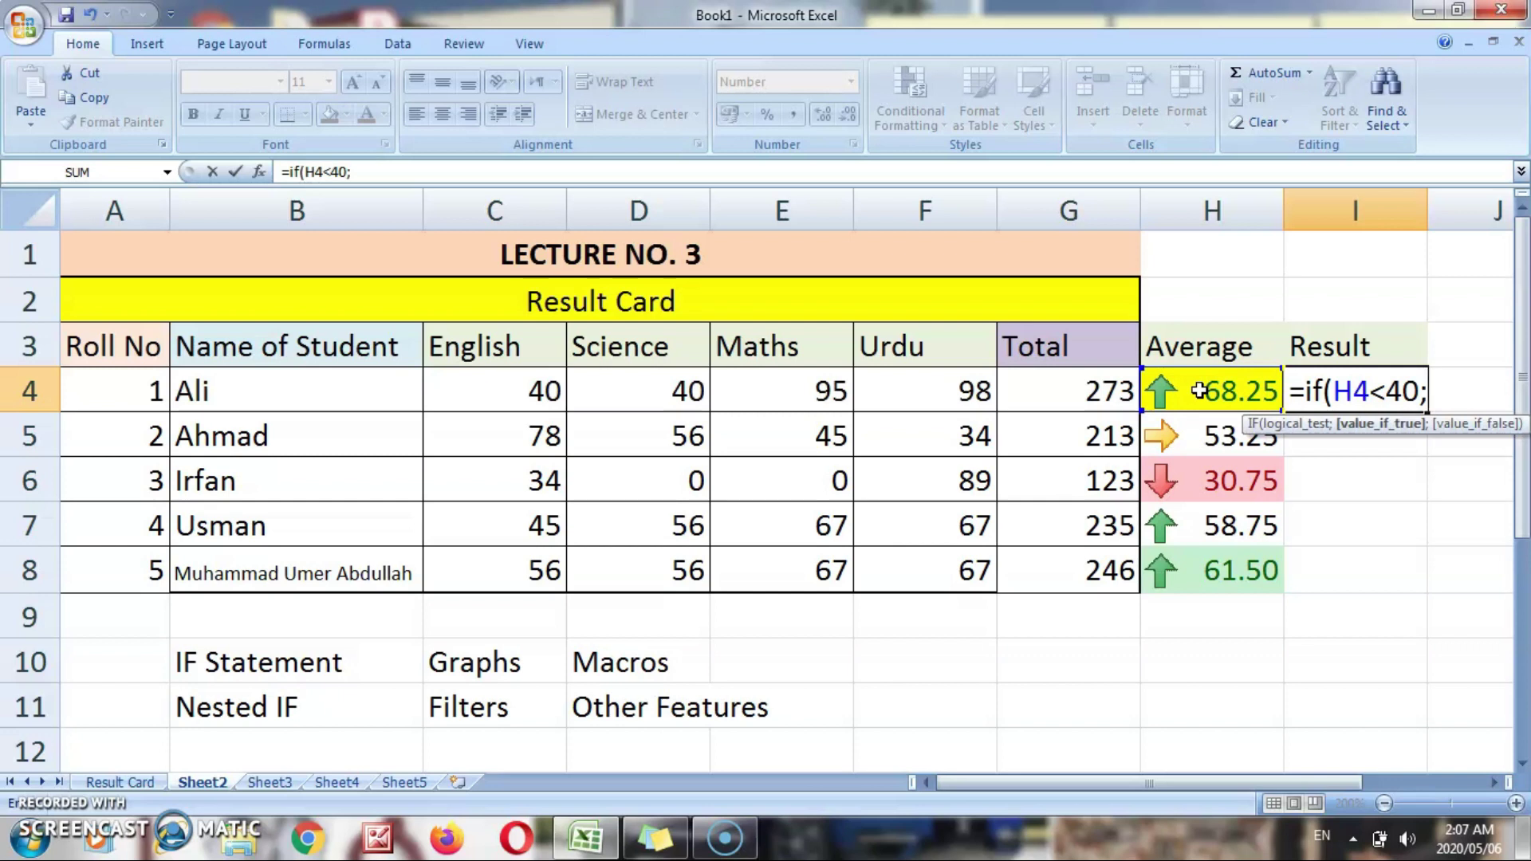
Complete the IF formula in I4 so it returns "Fail" when the test is true and "Pass" when false.
type("\"Fail")
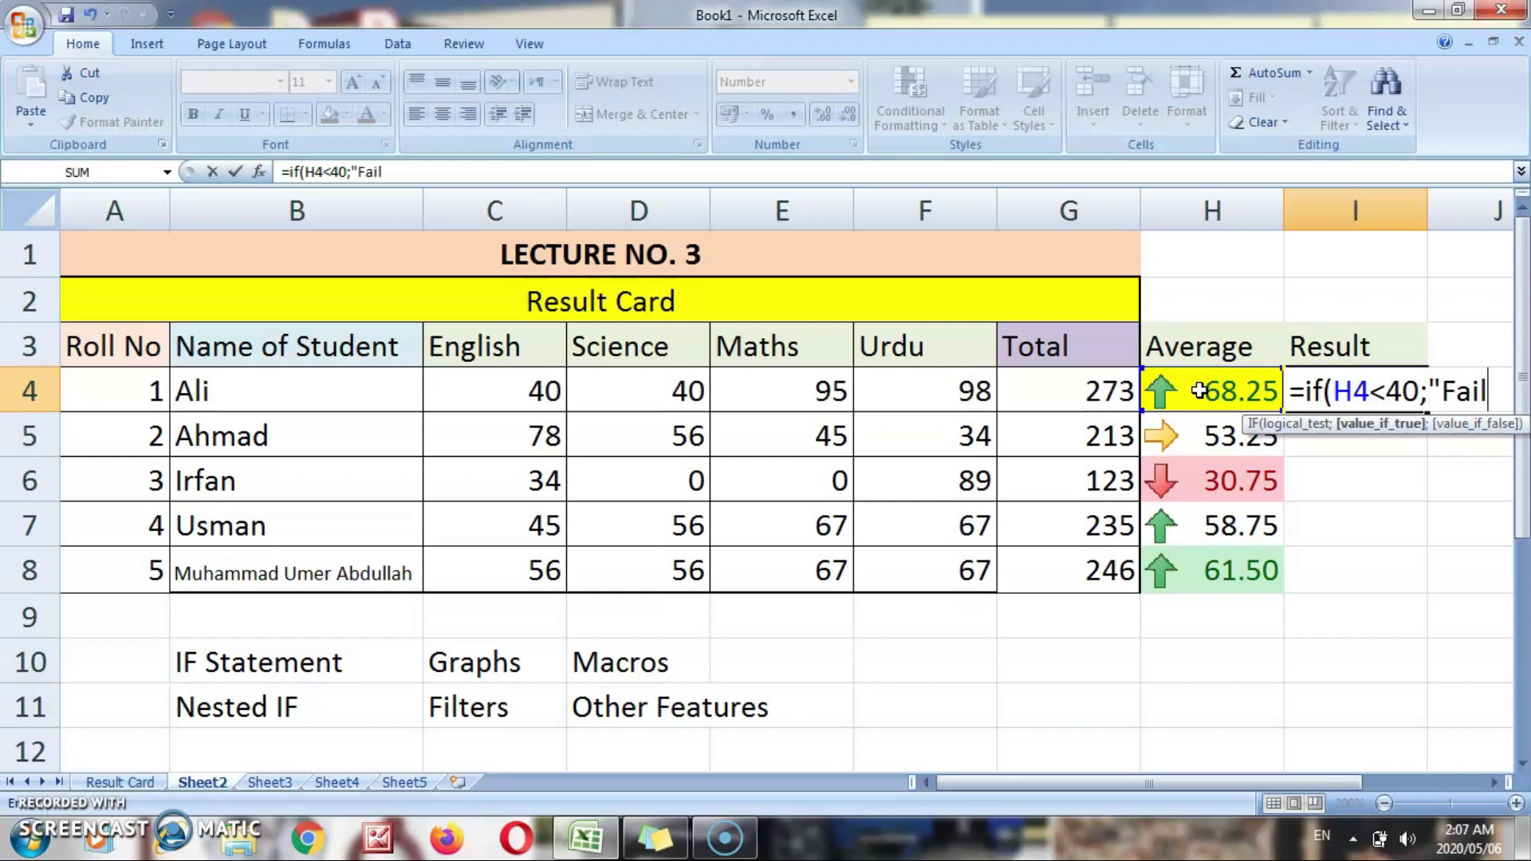
type("\"")
type(",\"")
key("BackSpace")
key("BackSpace")
type(";")
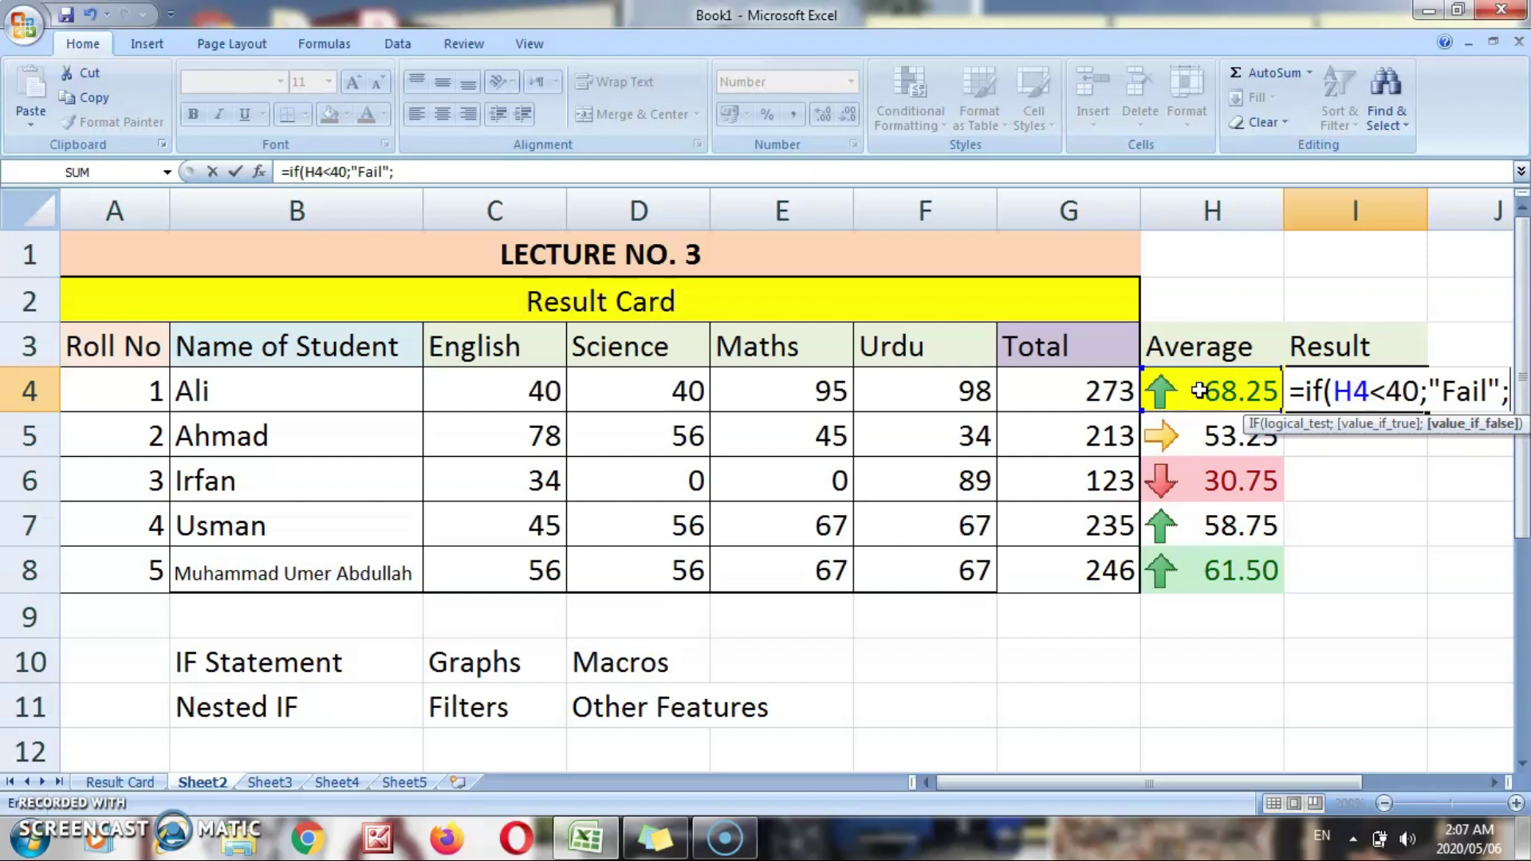
type("\"Pass")
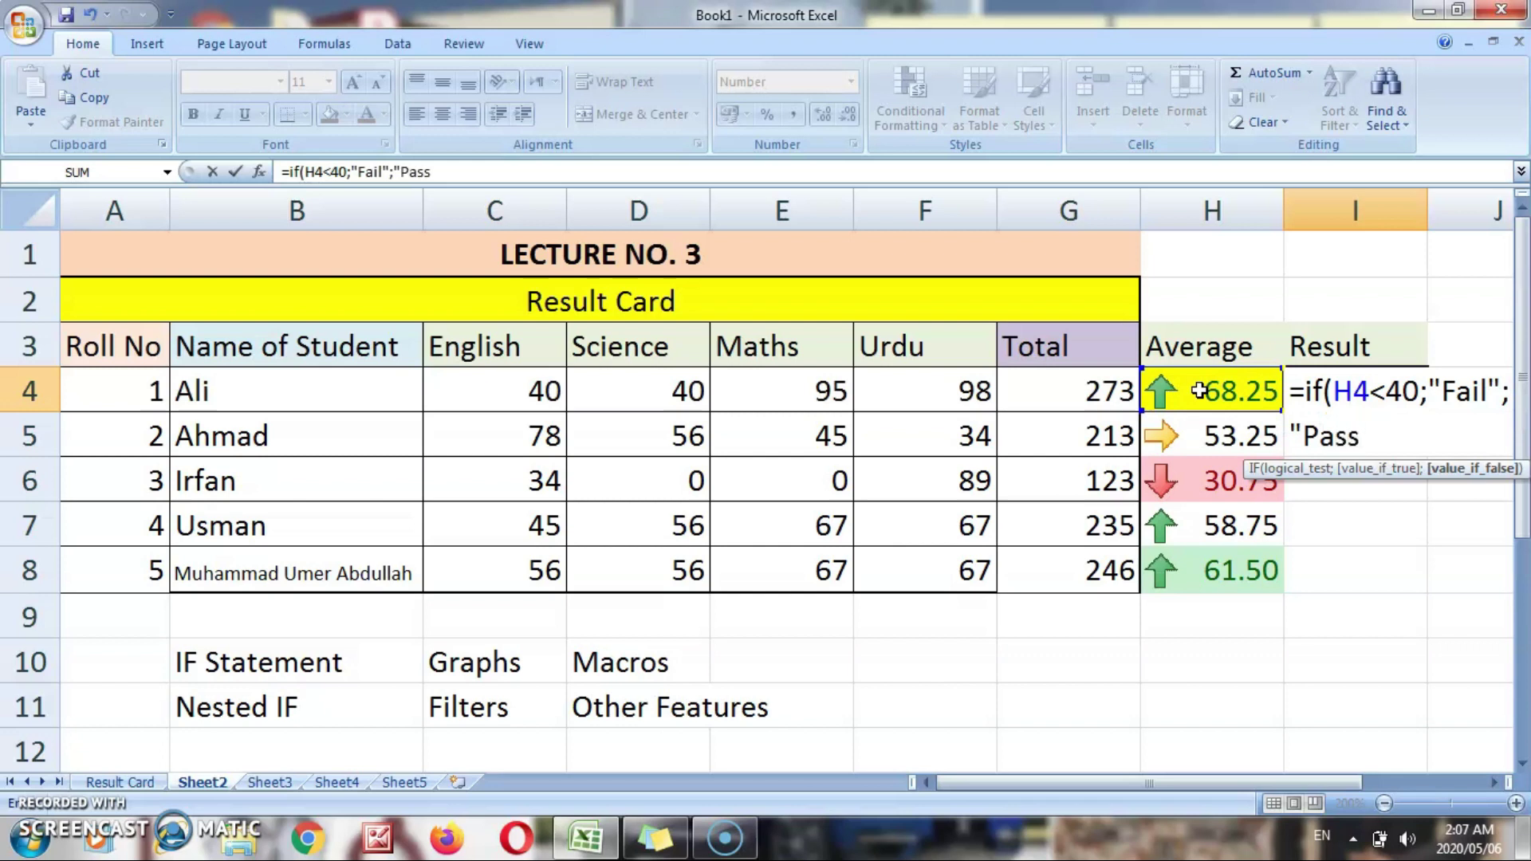
type("\")")
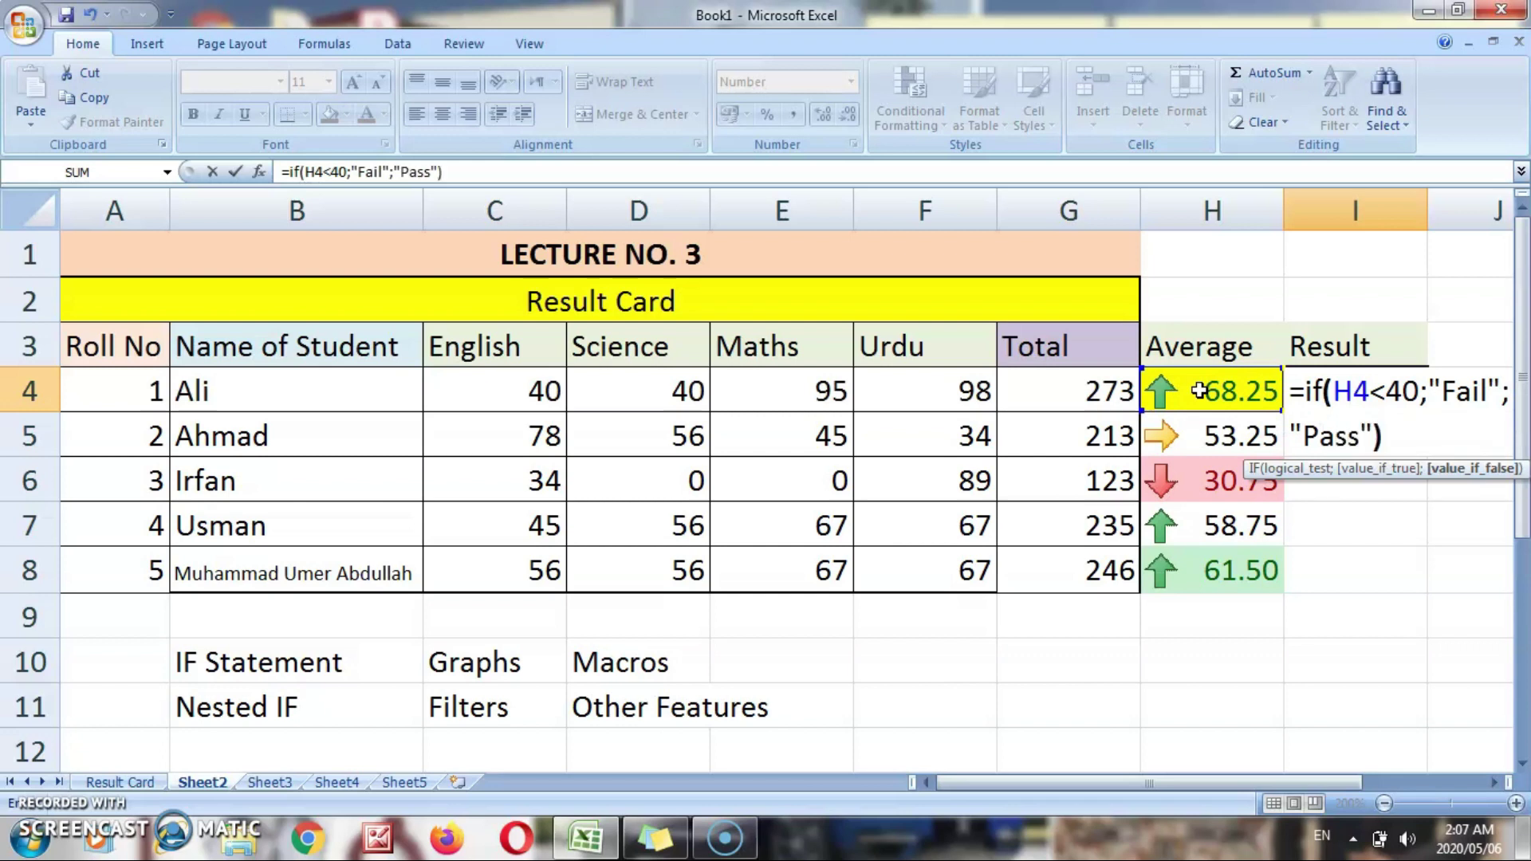
Examine the IF formula in I4 argument by argument: logical test, value if true and value if false.
left_click(1340, 396)
key("Right")
key("Right")
key("Right")
key("Right")
key("Right")
key("Right")
key("Left")
key("Left")
key("Left")
key("Left")
key("Left")
key("Right")
key("Right")
key("Right")
key("Right")
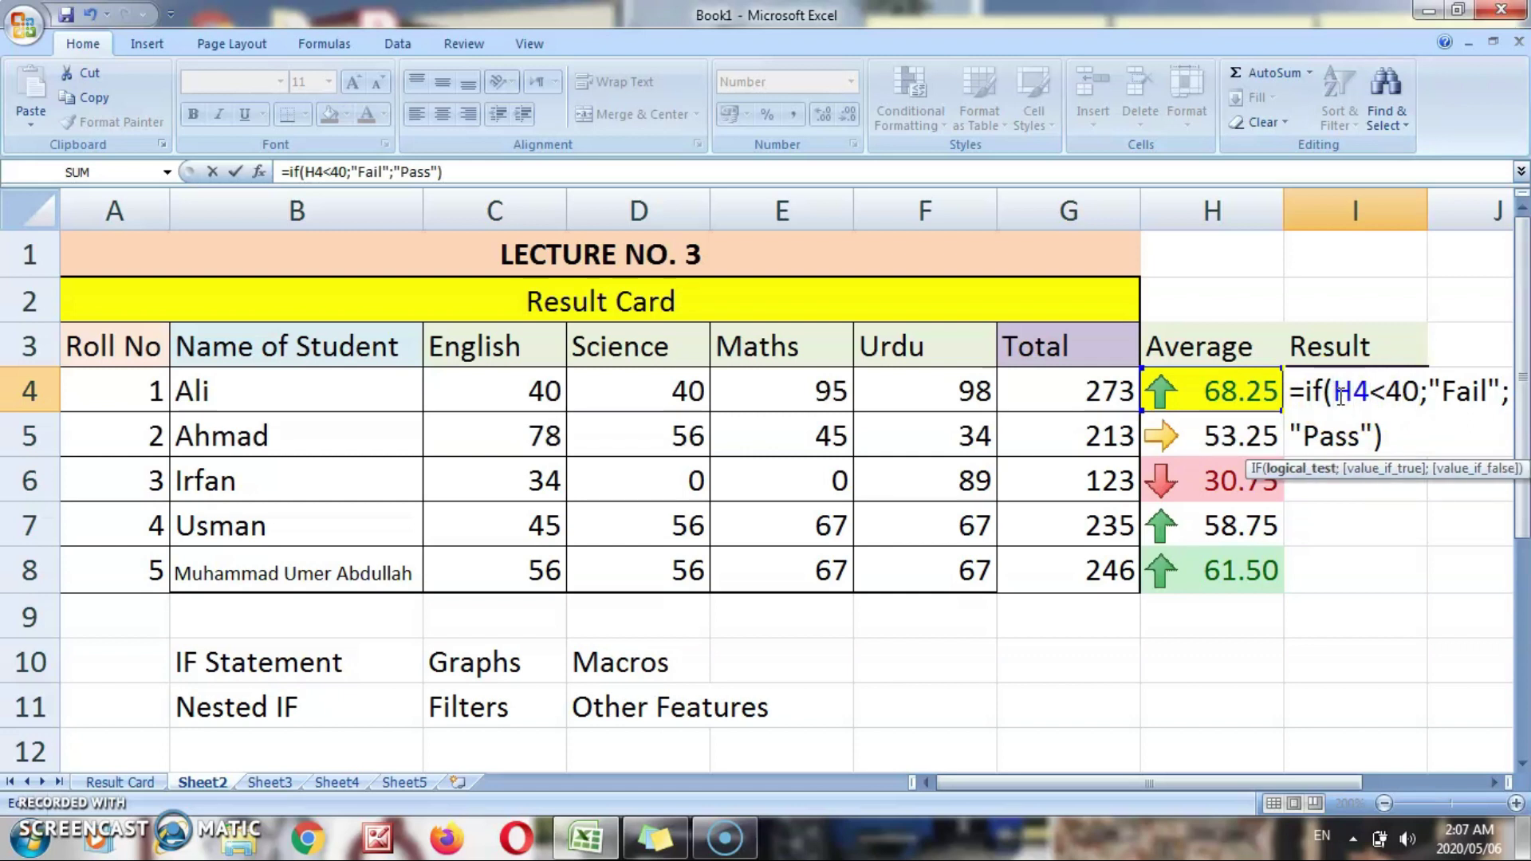
key("Right")
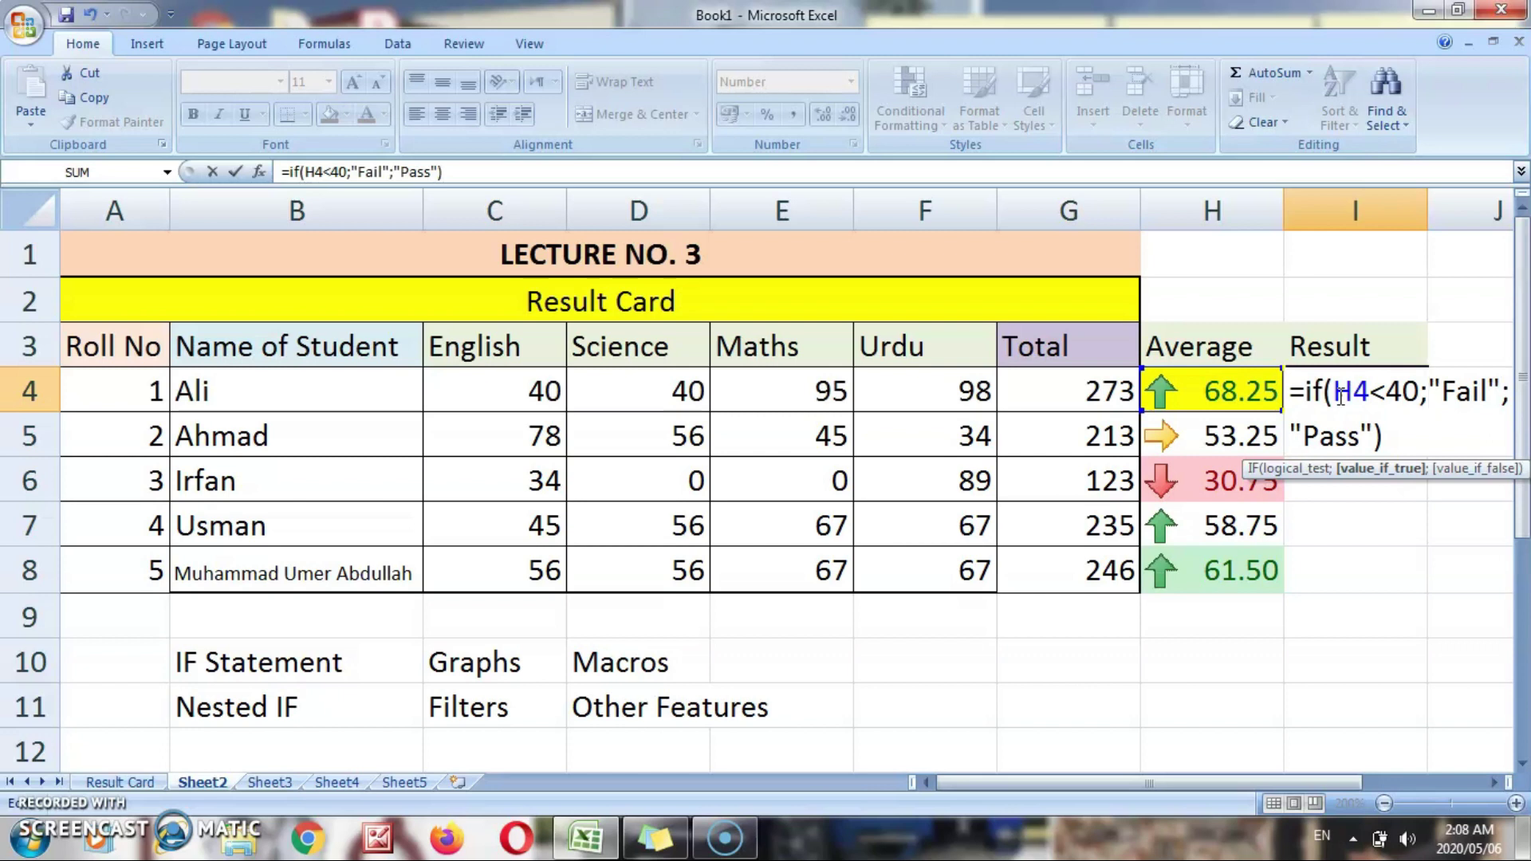
key("Right")
key("Right")
key("Right")
key("Right")
key("Right")
key("Right")
key("Right")
key("Right")
key("Right")
key("Right")
key("Right")
key("Right")
key("Right")
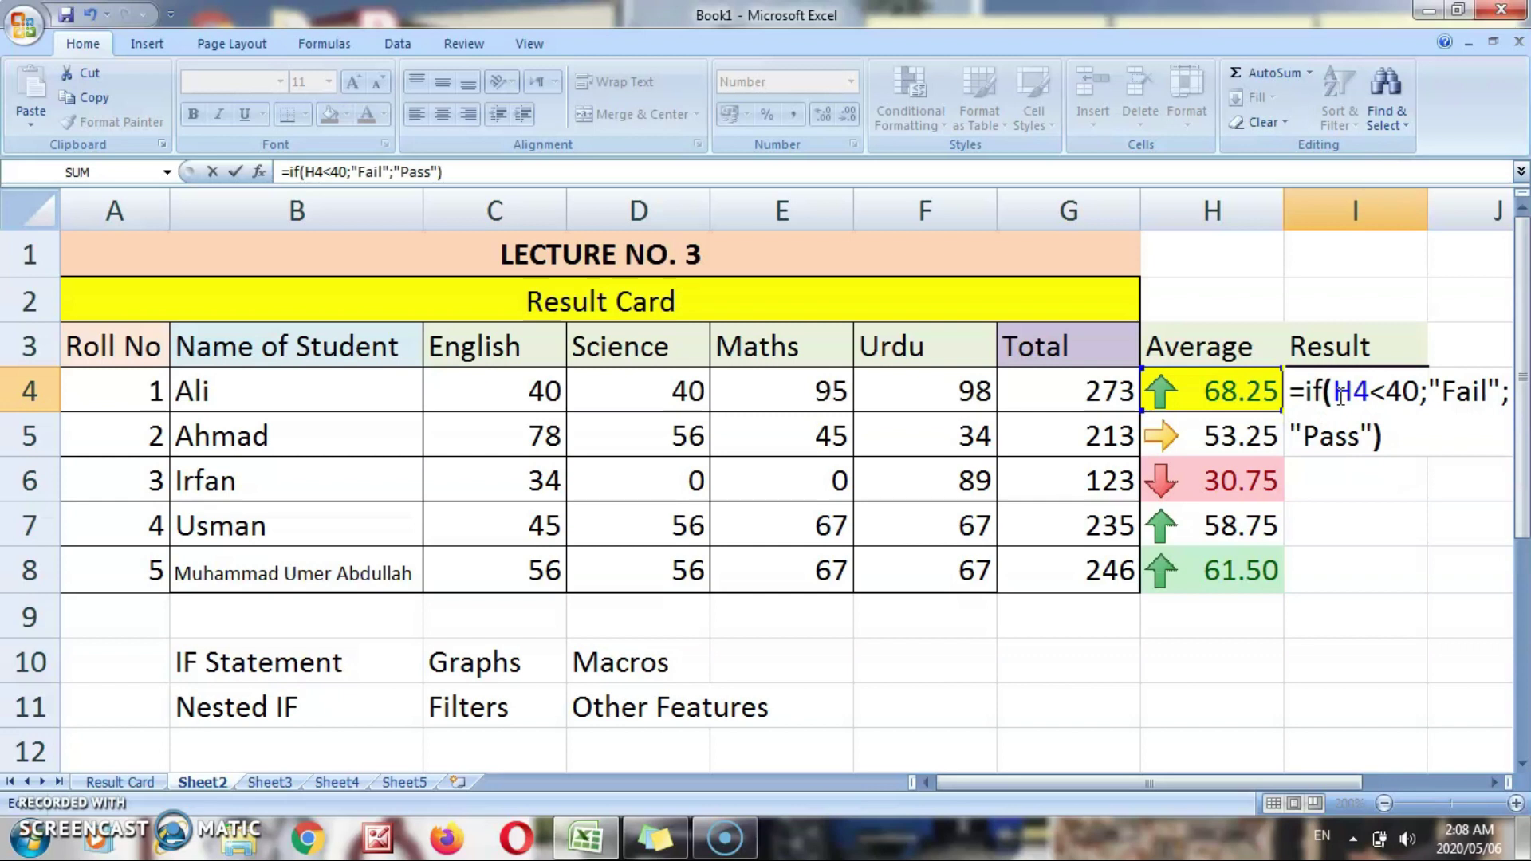
Commit the IF formula in I4 and fill it down the Result column to I8.
key("Return")
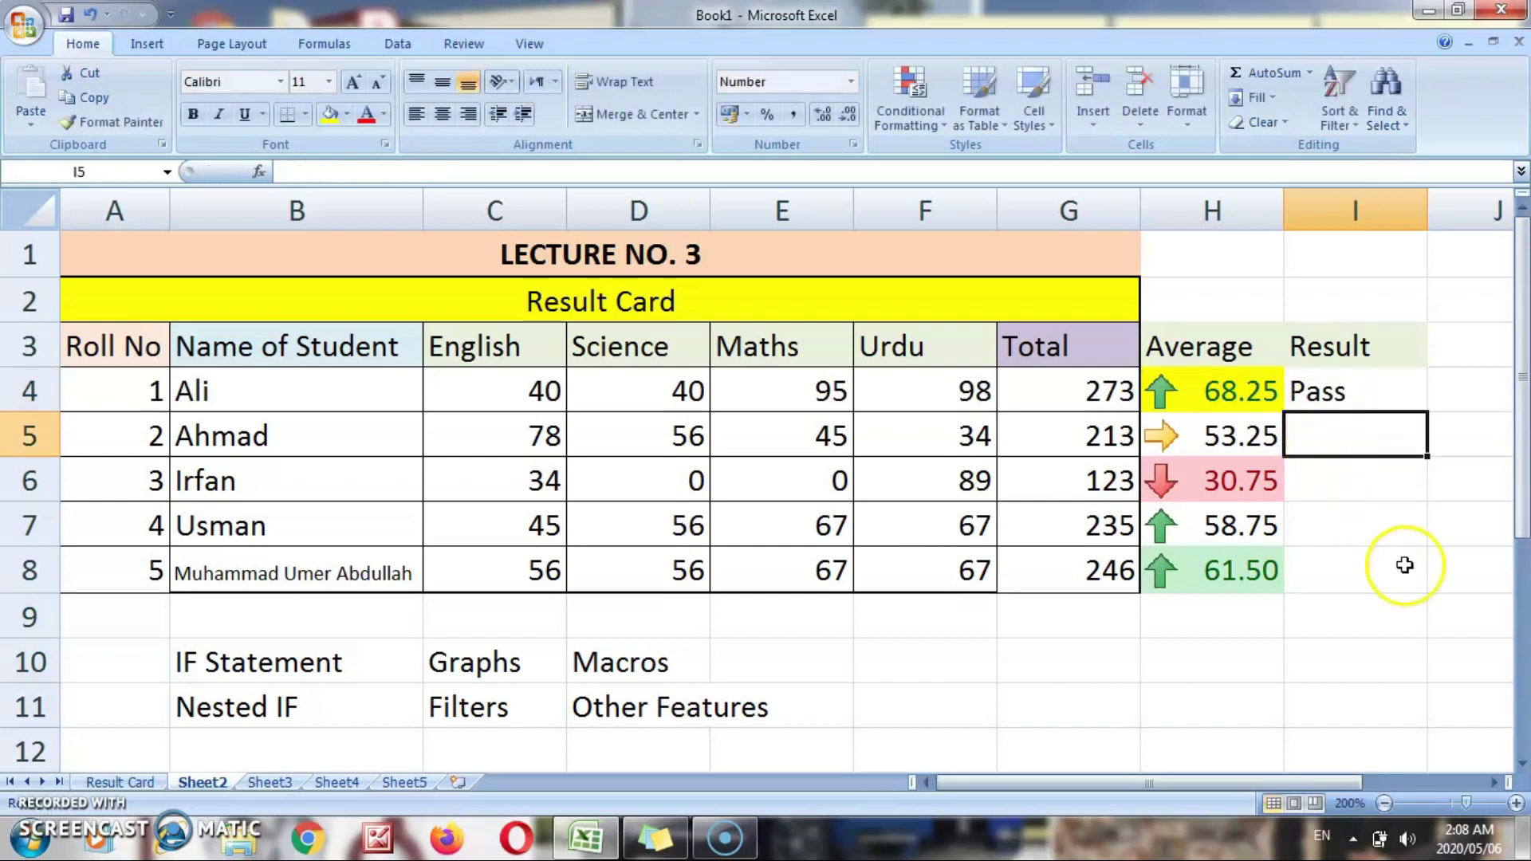
left_click(1373, 390)
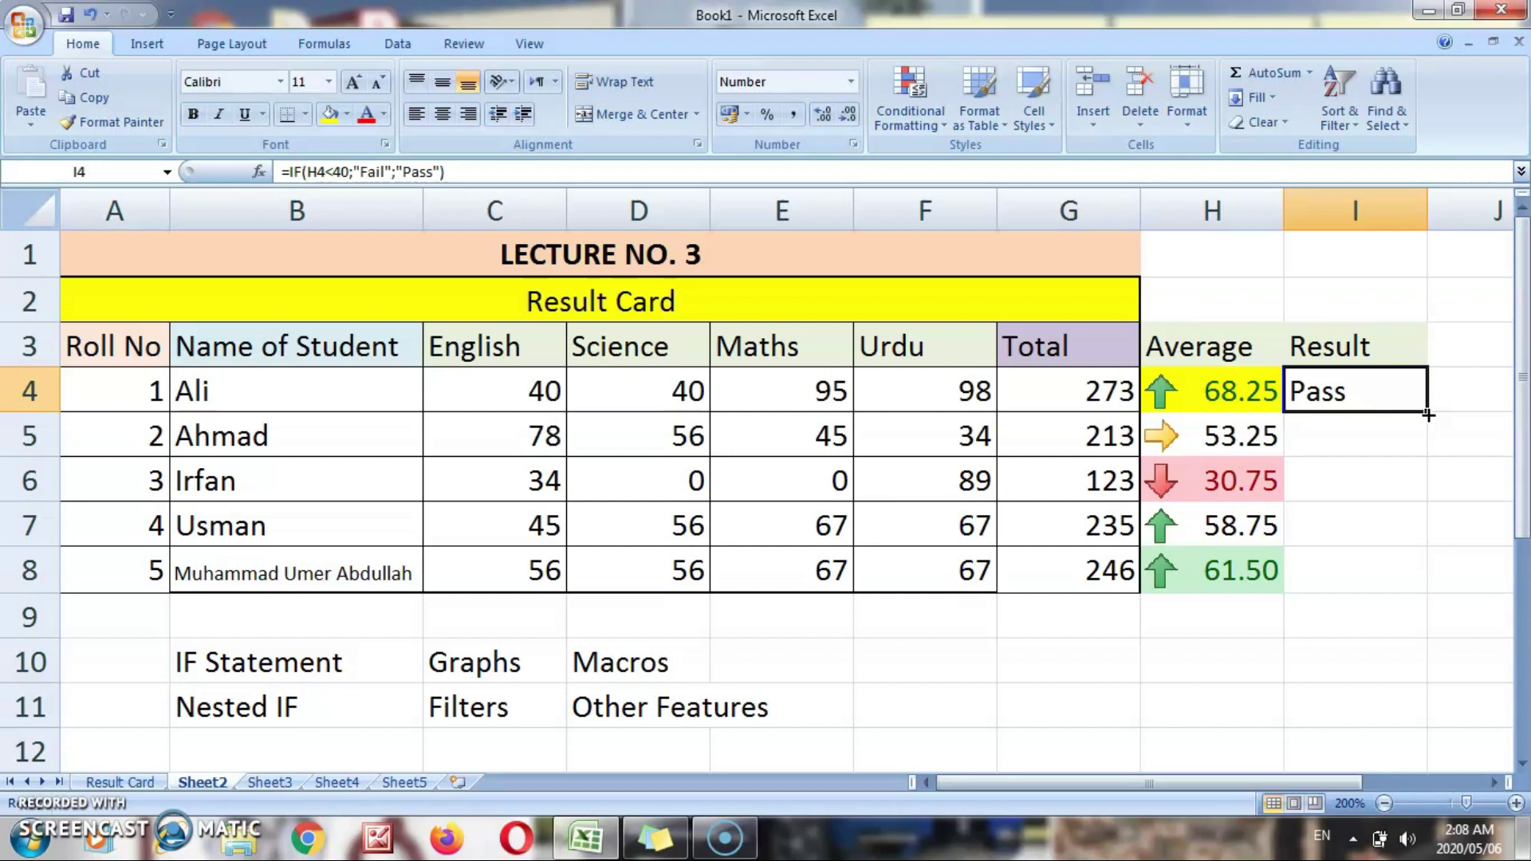
left_click_drag(1428, 415, 1428, 580)
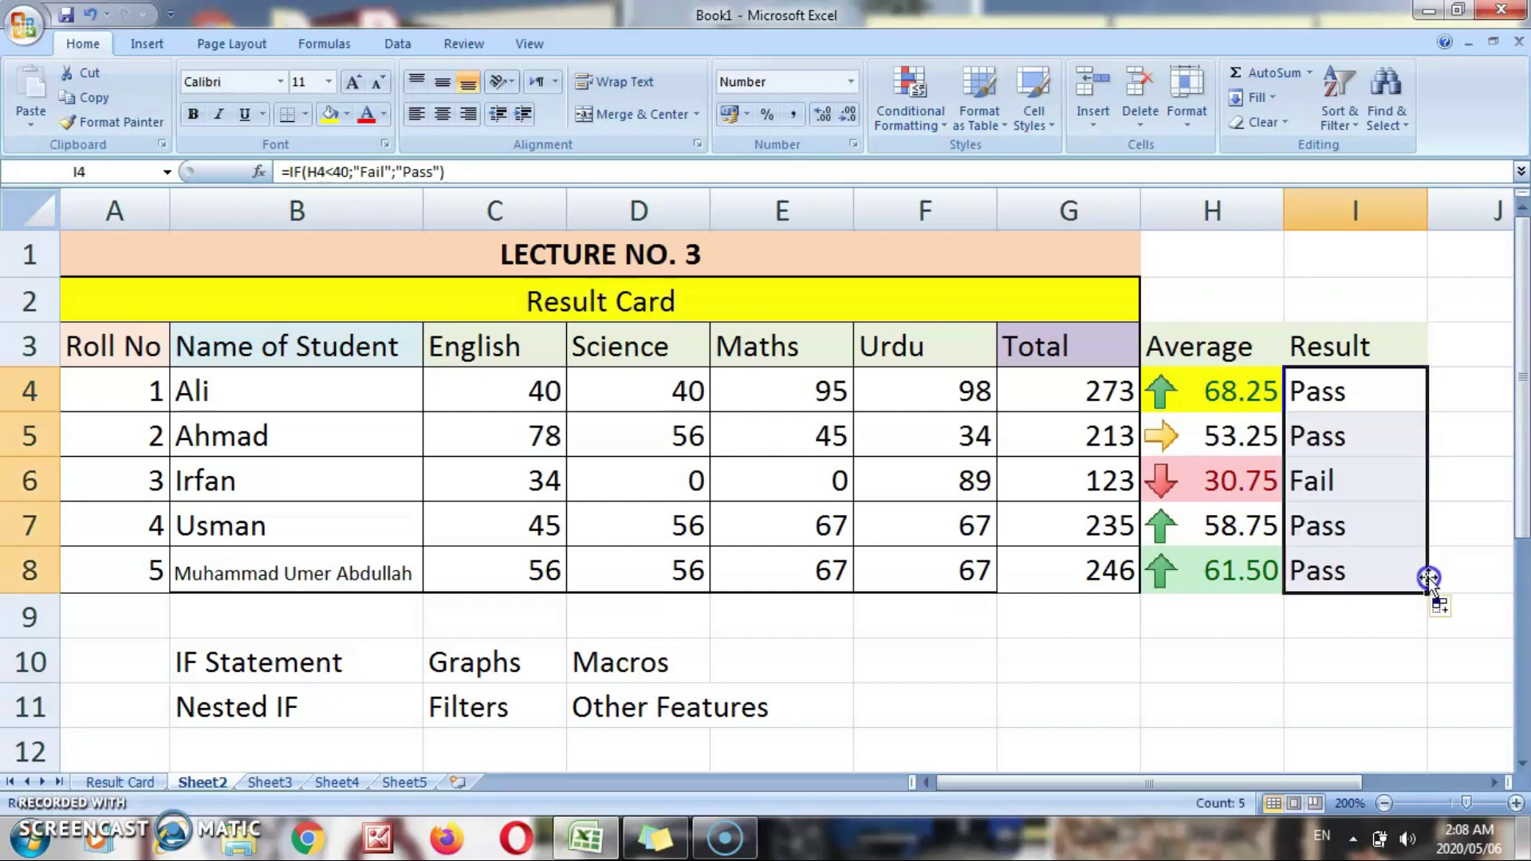
left_click(1343, 623)
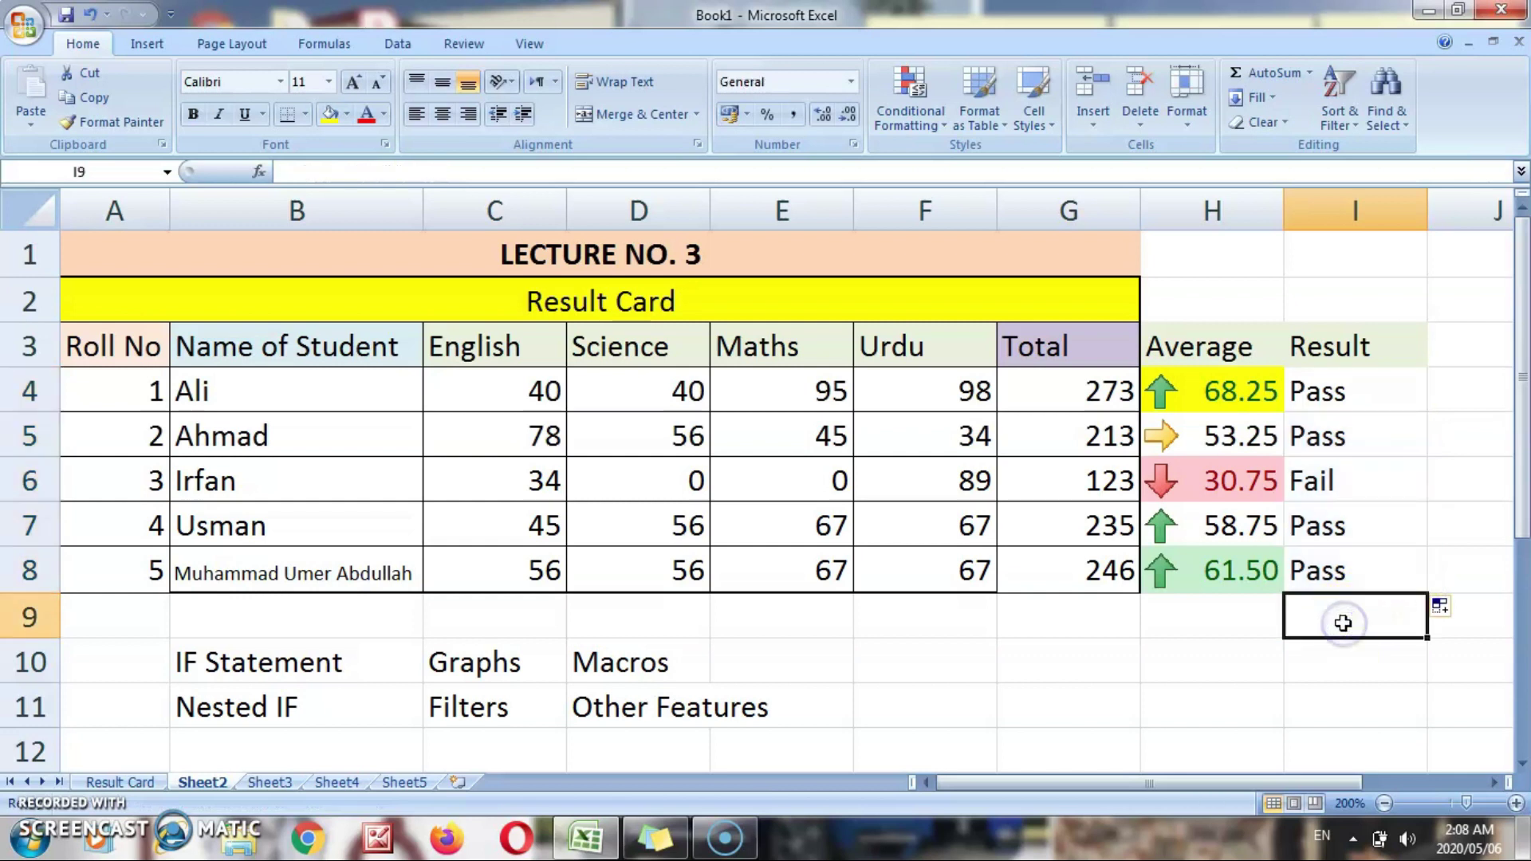
Review the Result column formulas from I4 to I7 and the marks of the student in row 6.
key("Up")
key("Up")
key("Up")
key("Up")
key("Up")
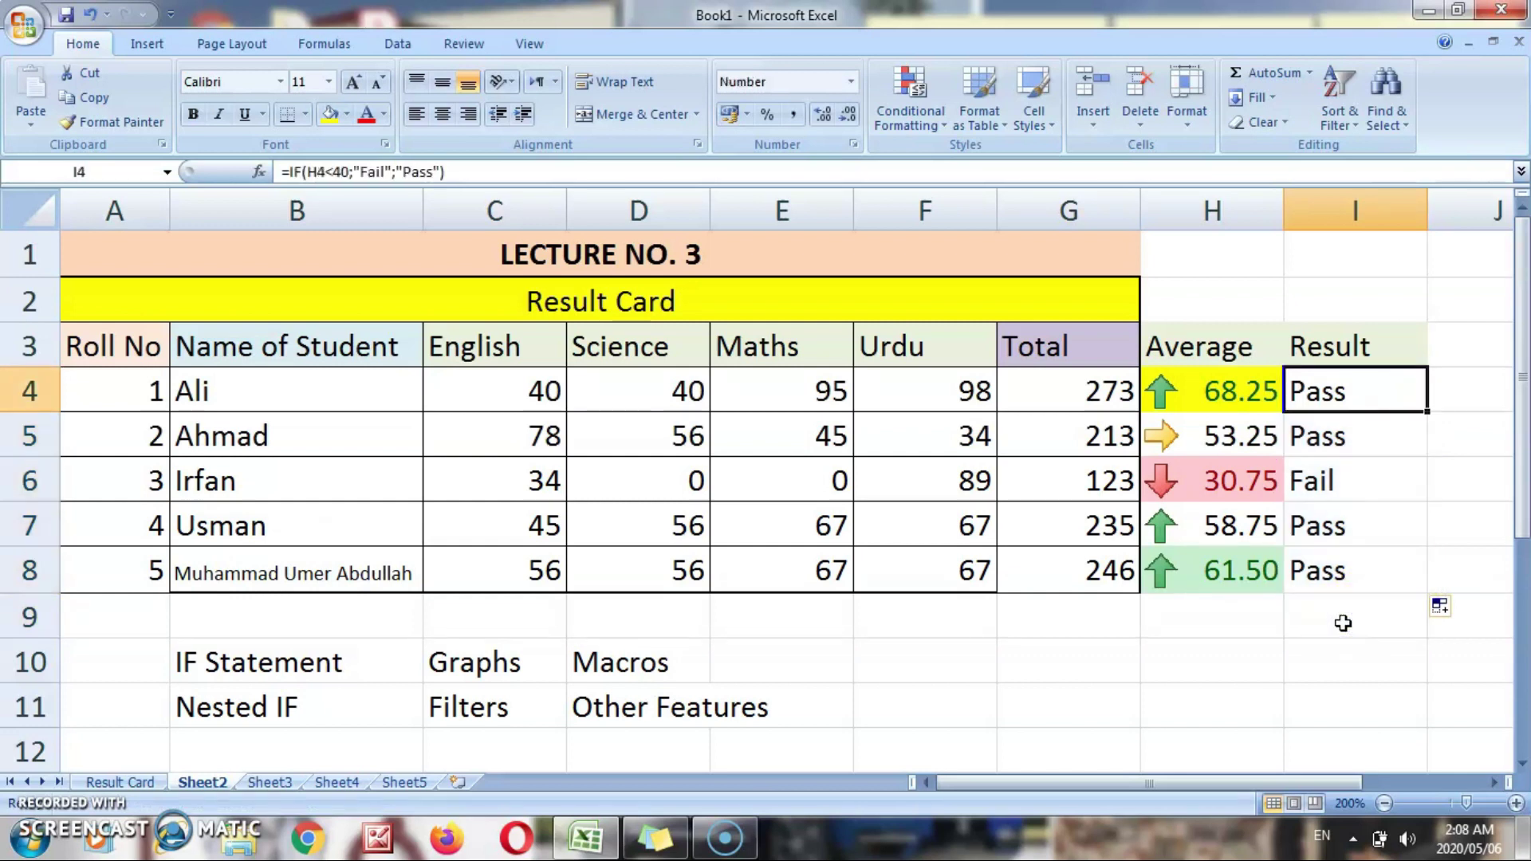
key("Down")
key("Down")
key("Down")
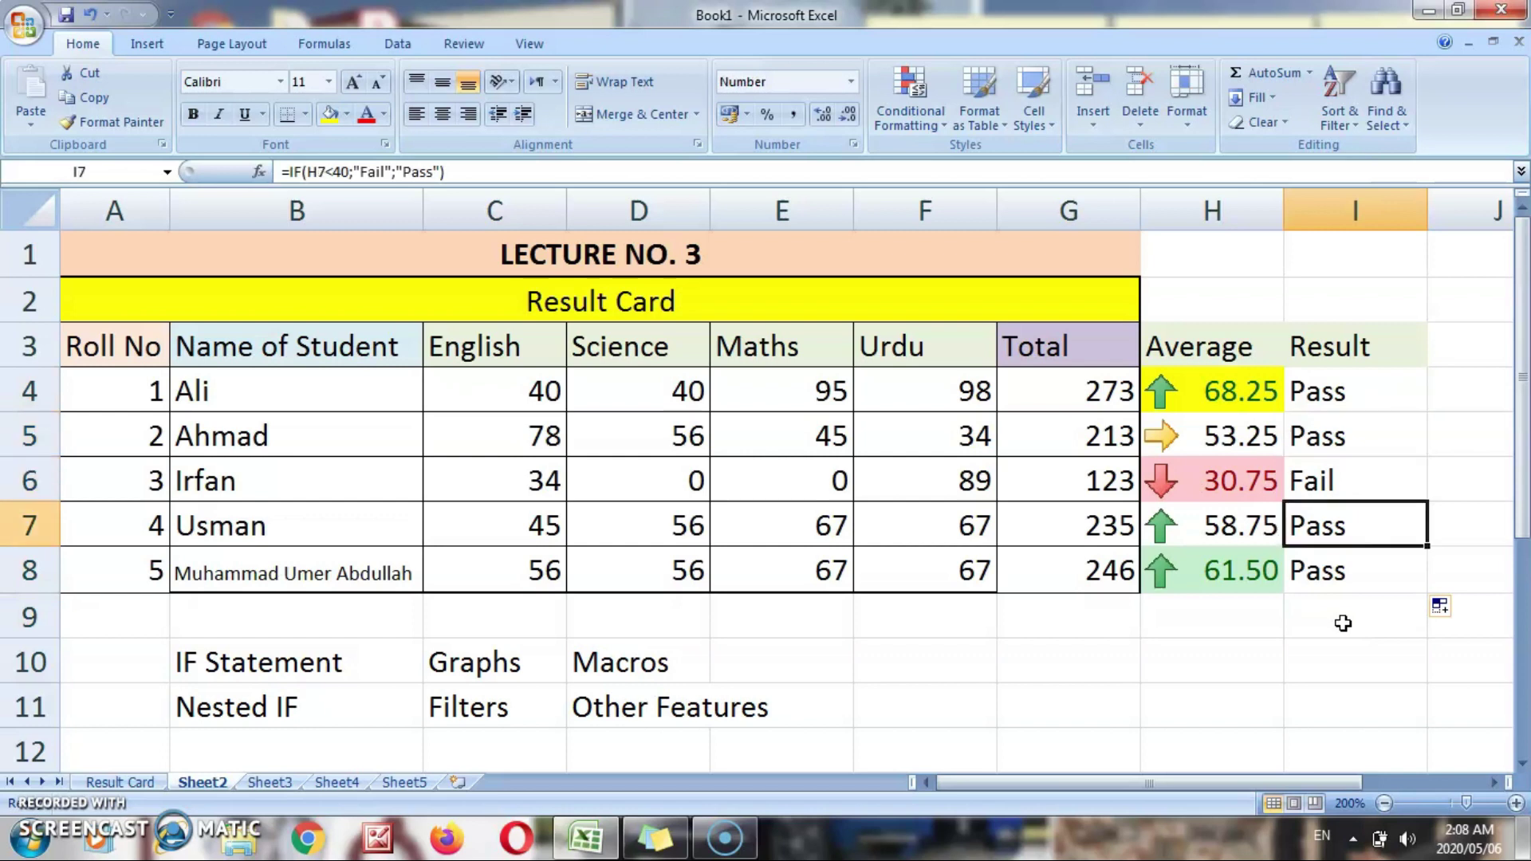
key("Up")
key("Left")
key("Left")
key("Left")
key("Left")
key("Left")
key("Left")
key("Left")
key("Left")
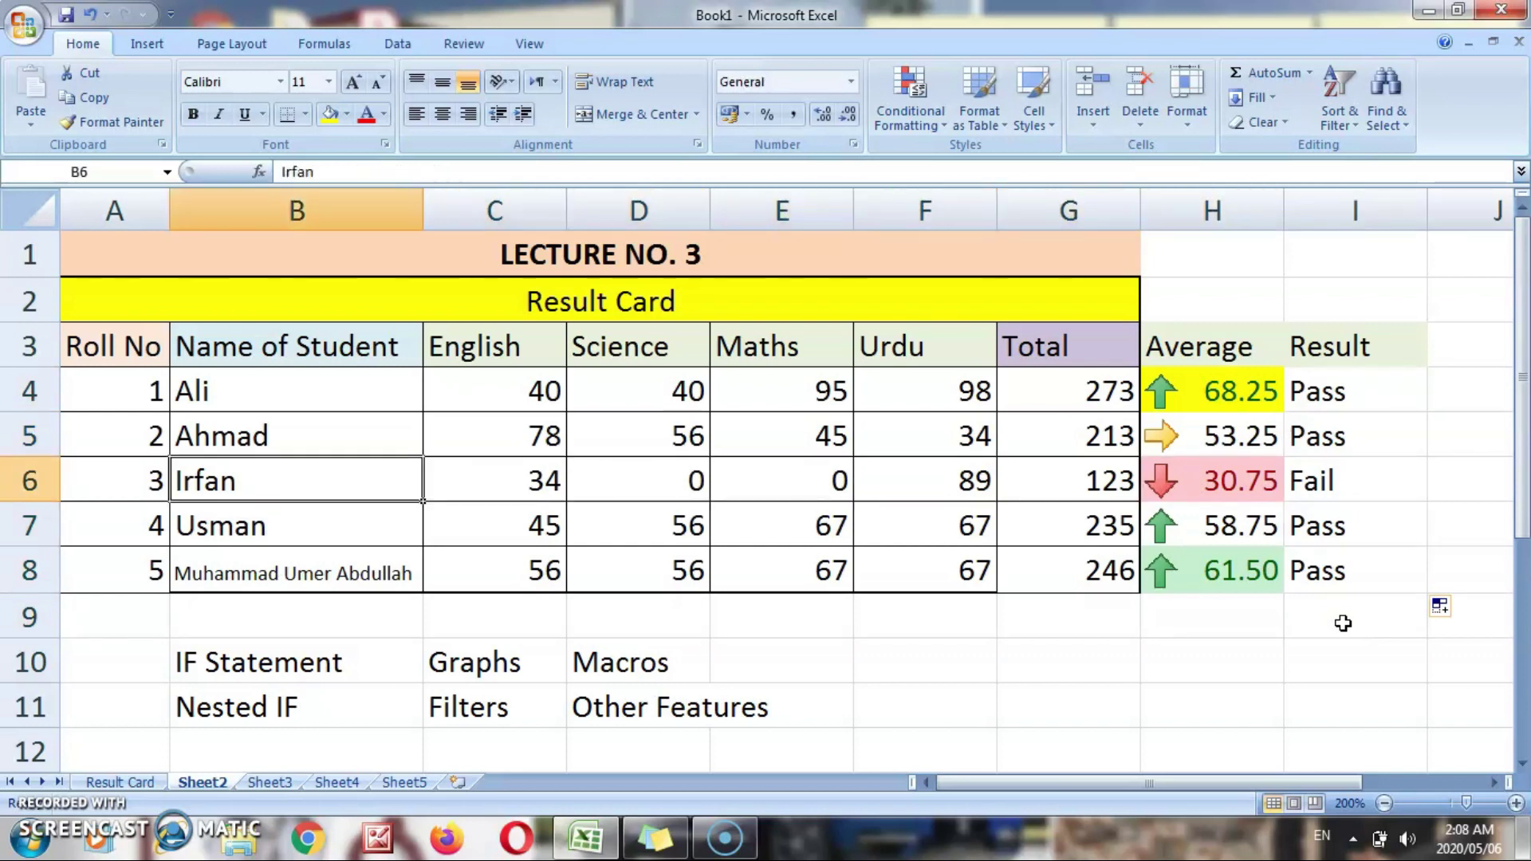
Set the row 4 student's English mark in C4 and Maths mark in E4 to 0.
key("Up")
key("Up")
key("Right")
key("Right")
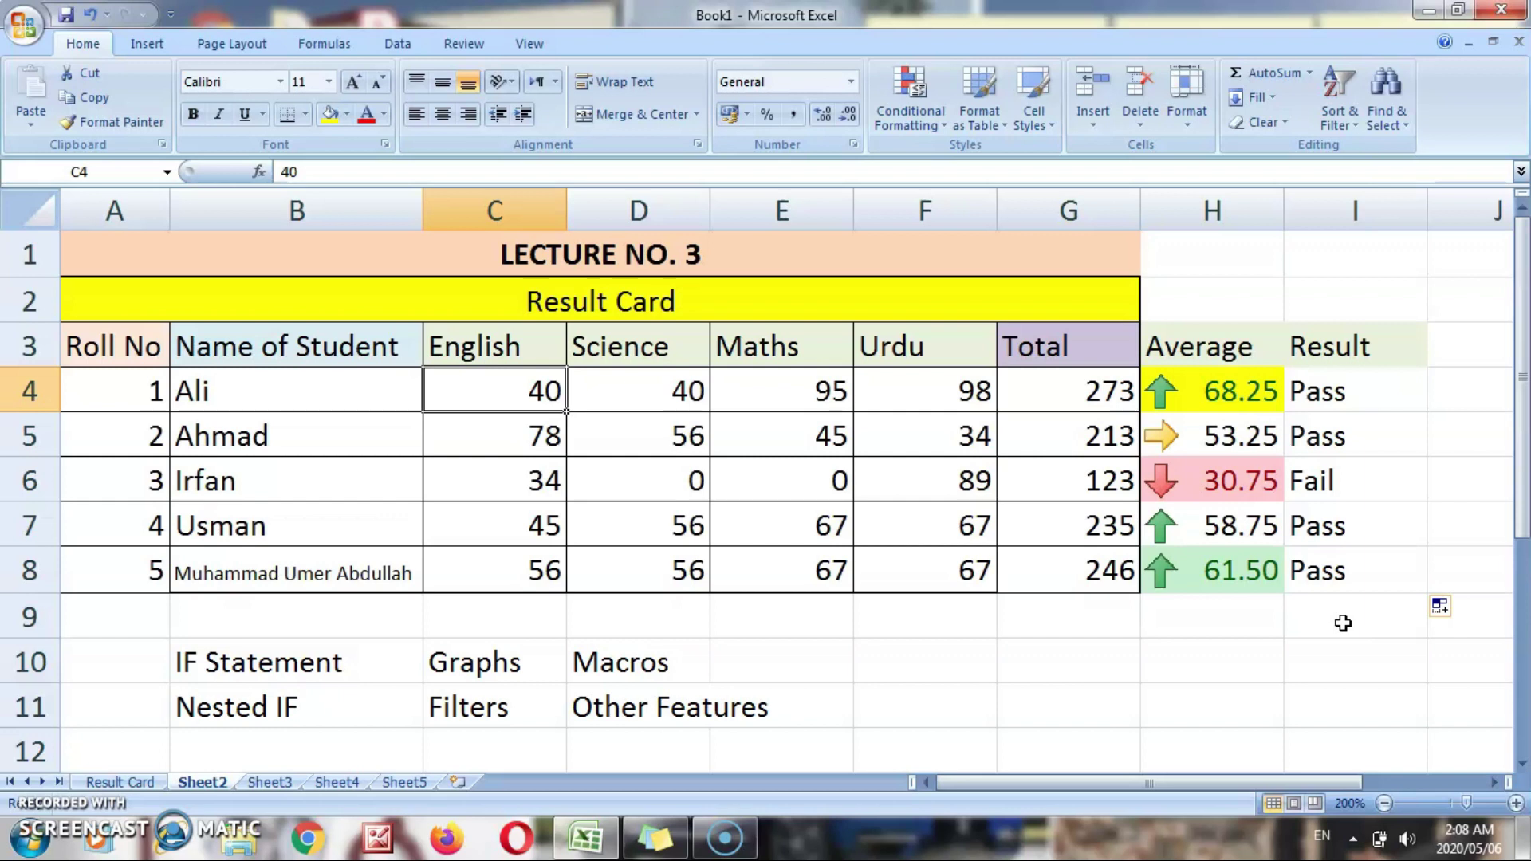
type("0")
key("Tab")
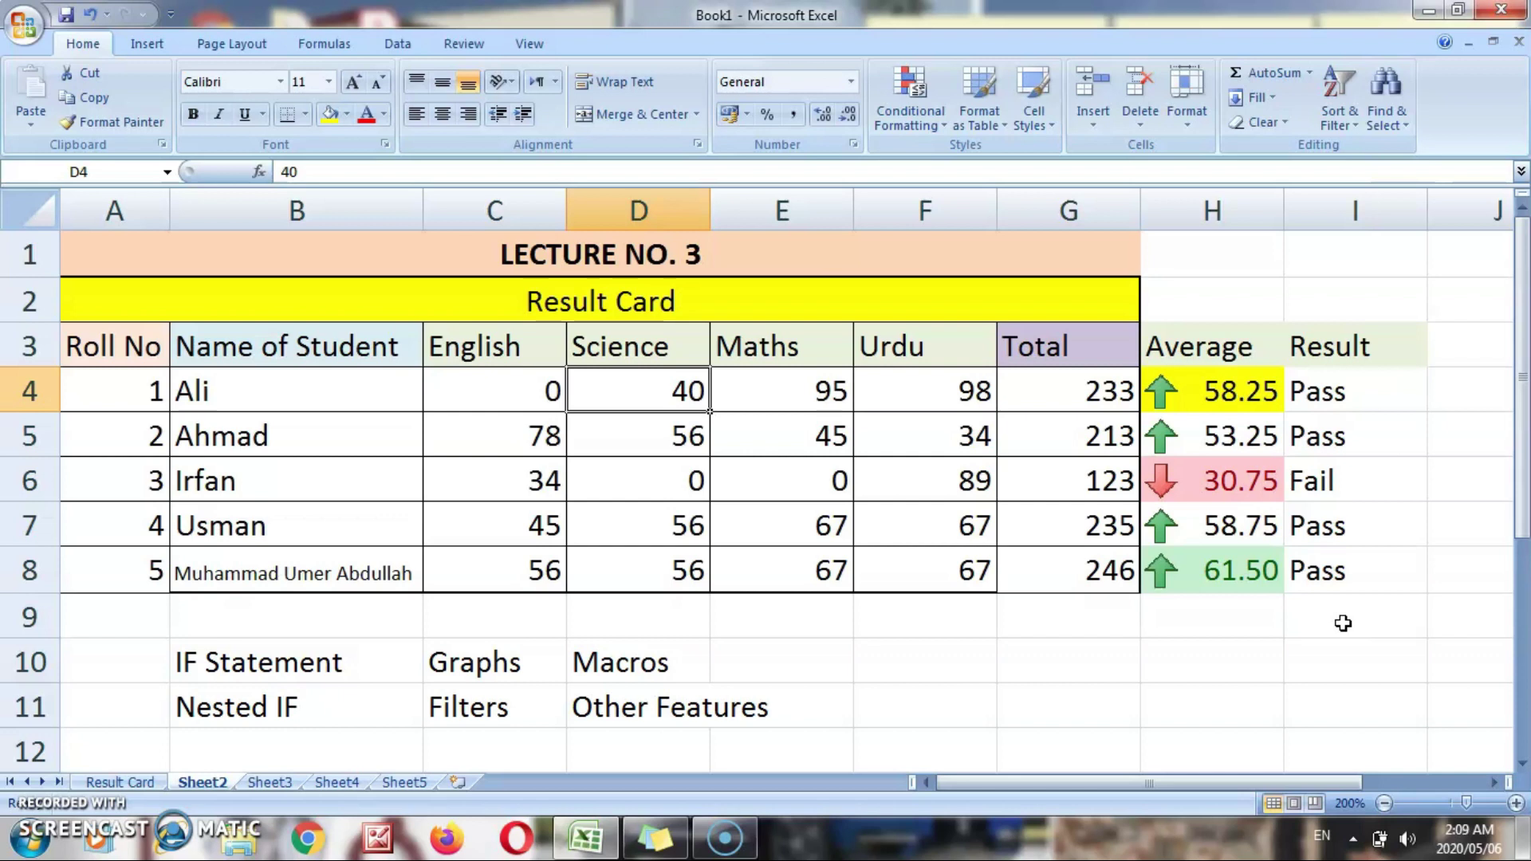
key("Tab")
type("0")
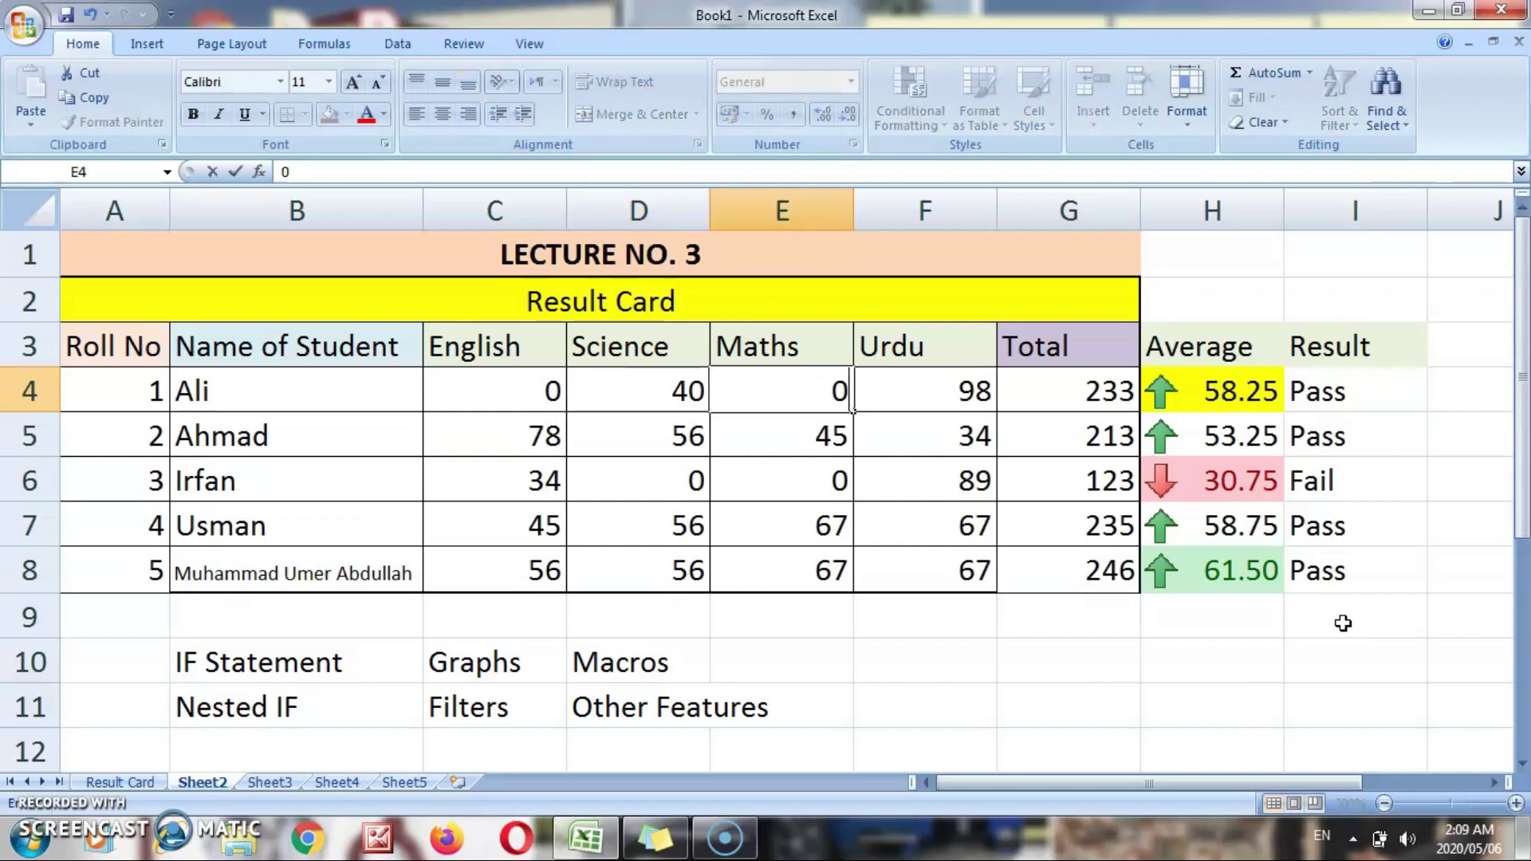
key("Tab")
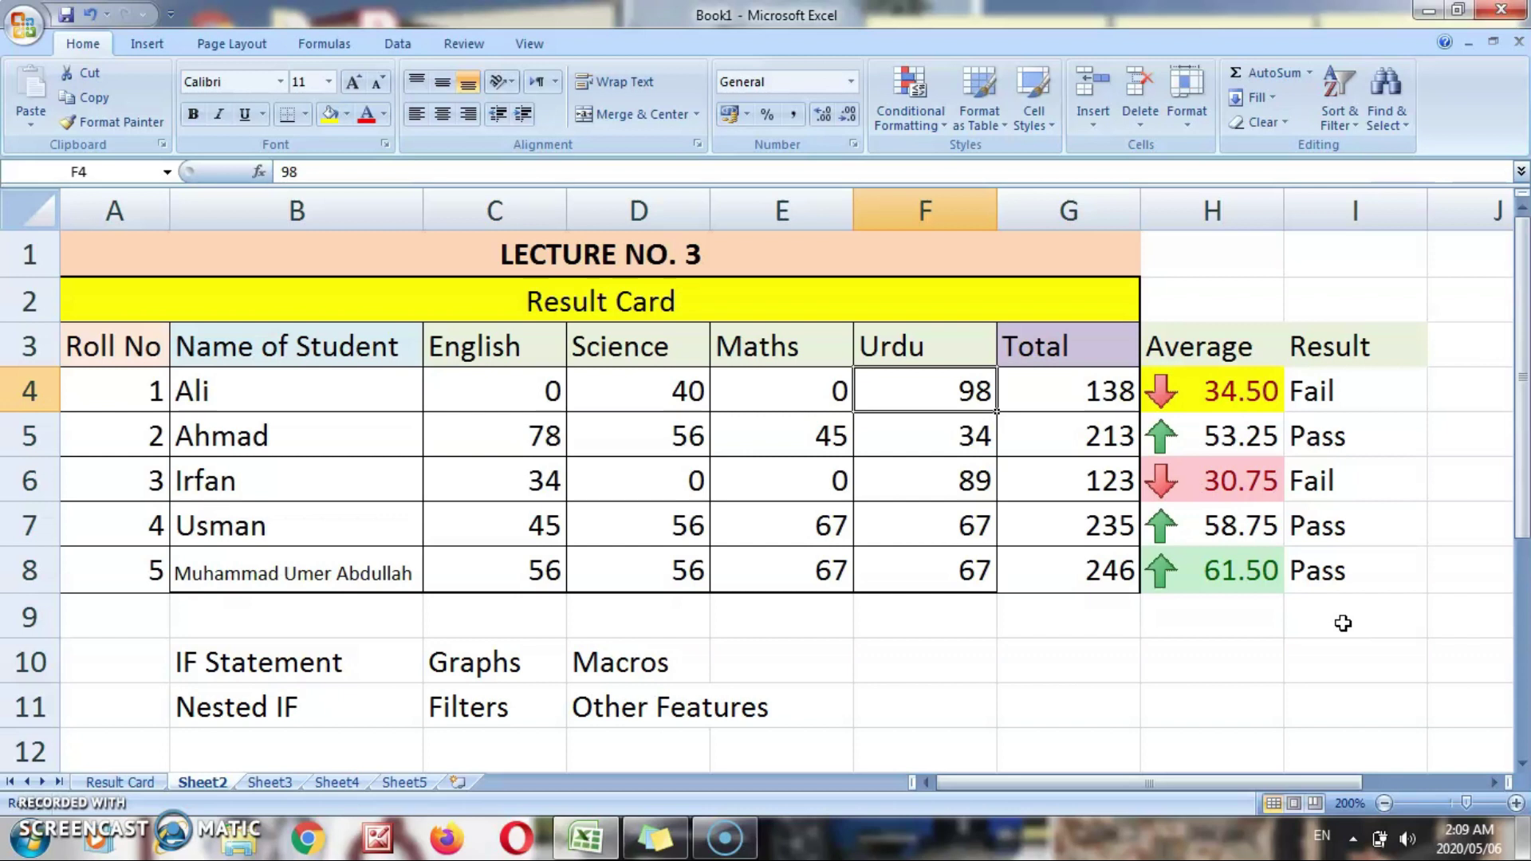
Add the heading "Grade" in J3, beside the Result heading.
key("Right")
key("Right")
key("Right")
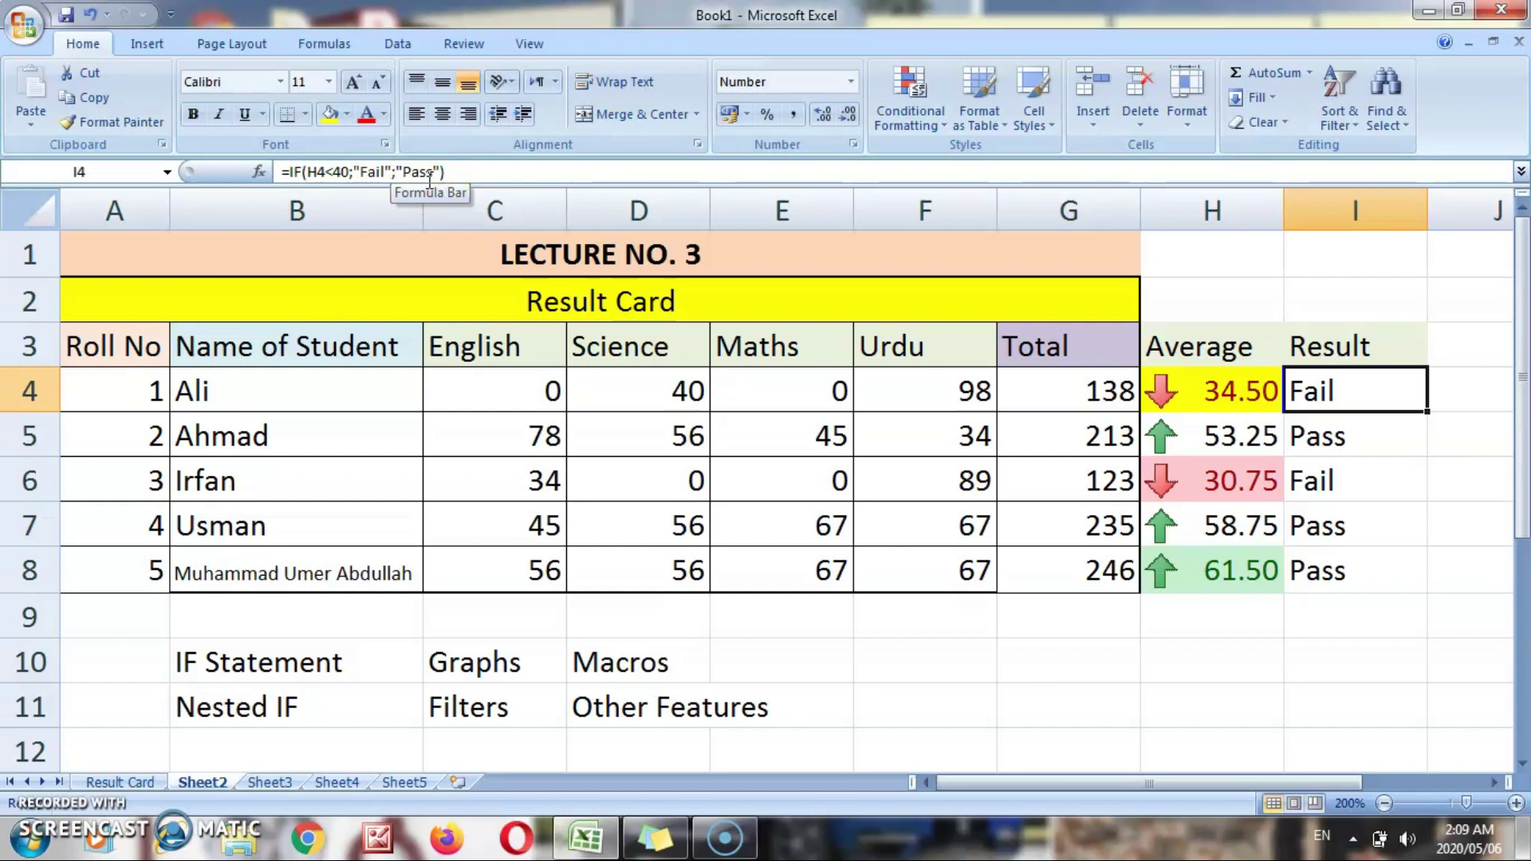
key("Up")
key("Right")
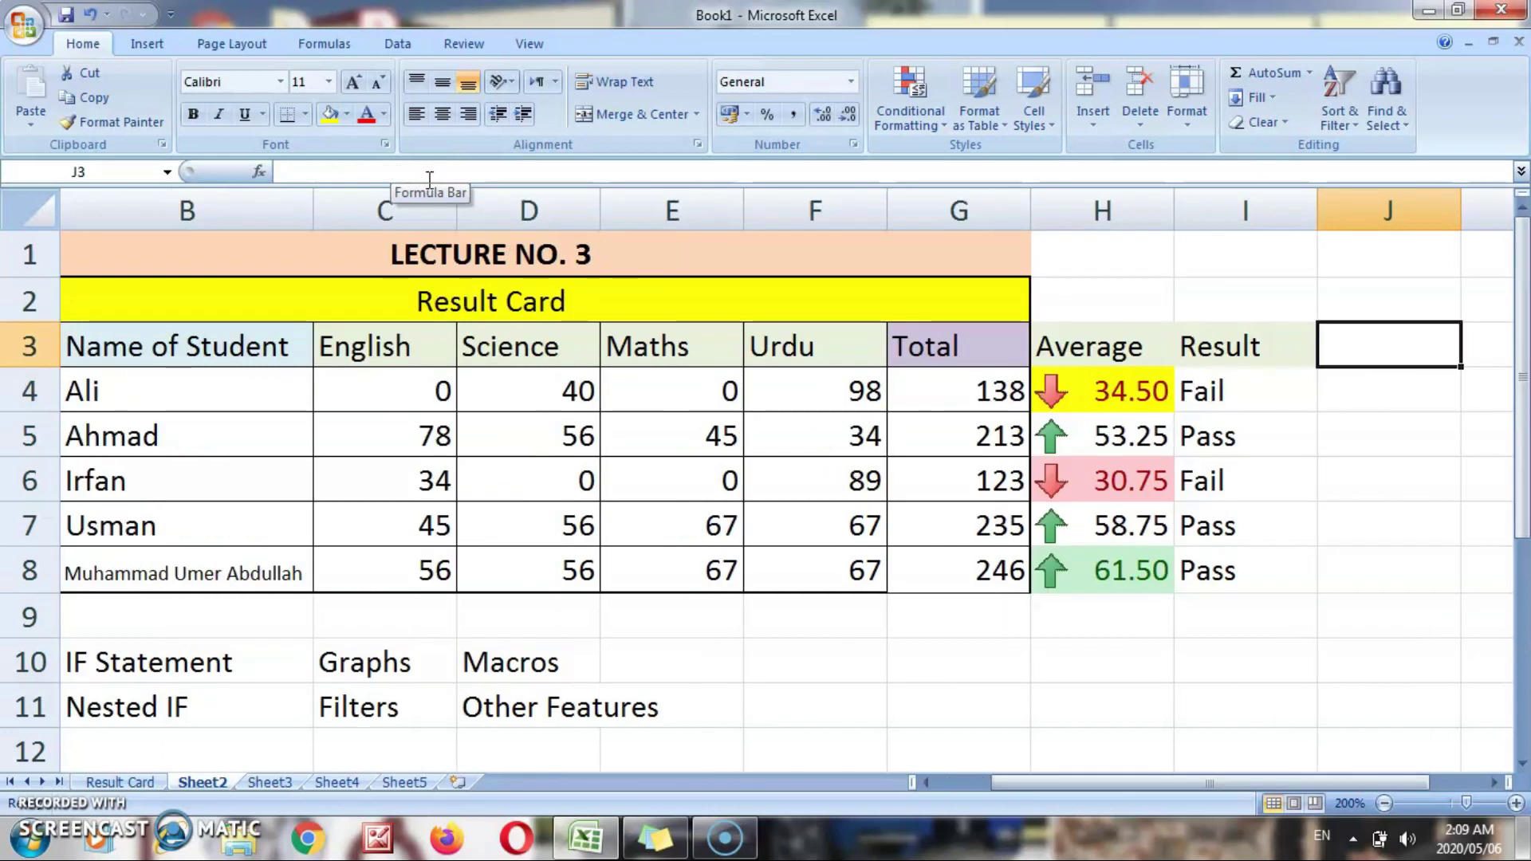
type("Grade")
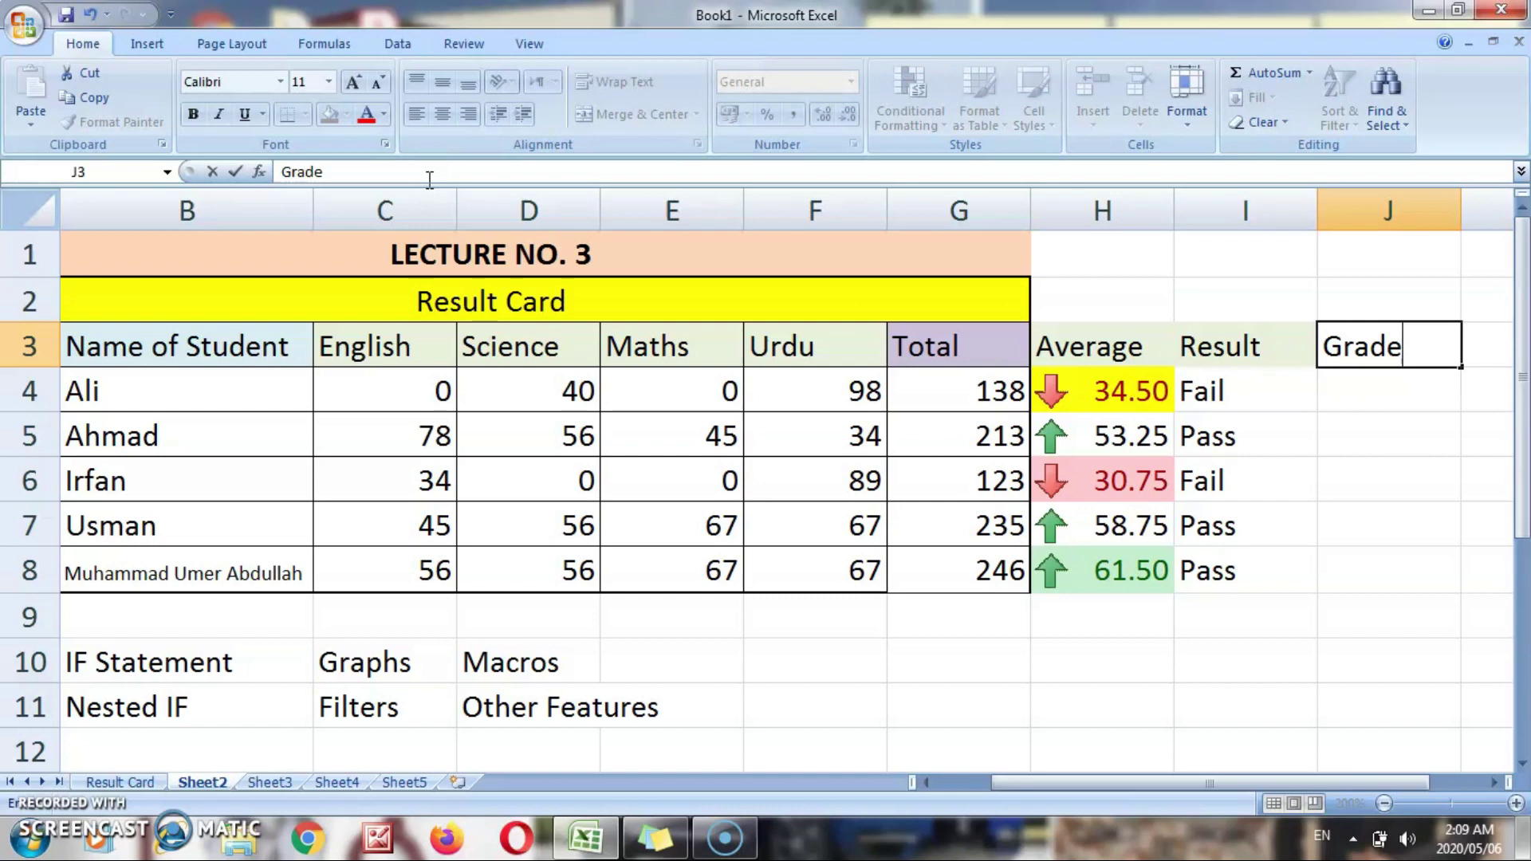
key("Return")
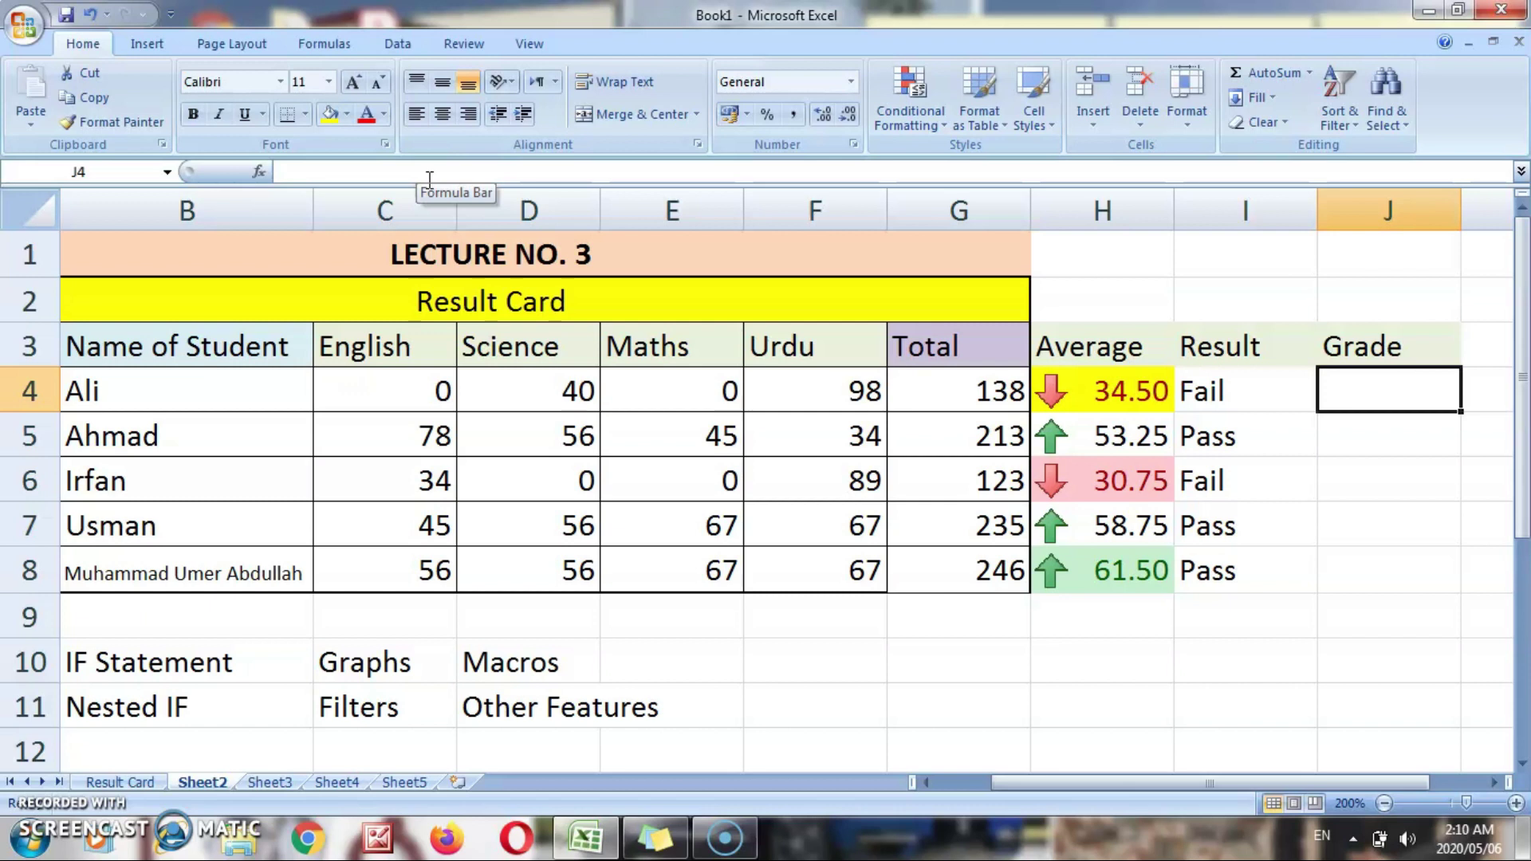
Start an IF formula in J4 that returns "A+" when the average in H4 is greater than 90.
type("=if")
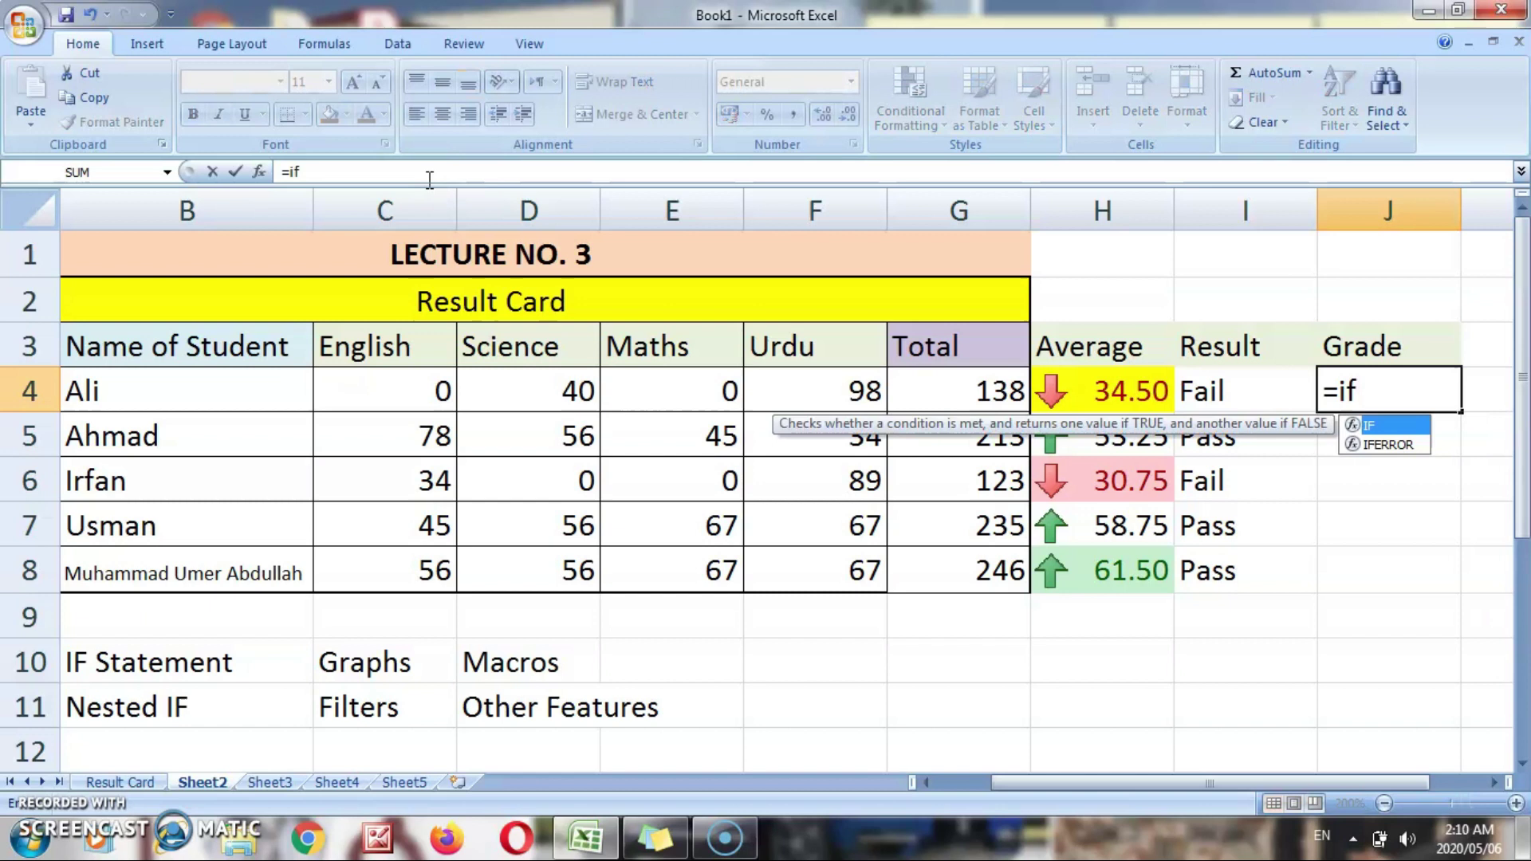
type("(")
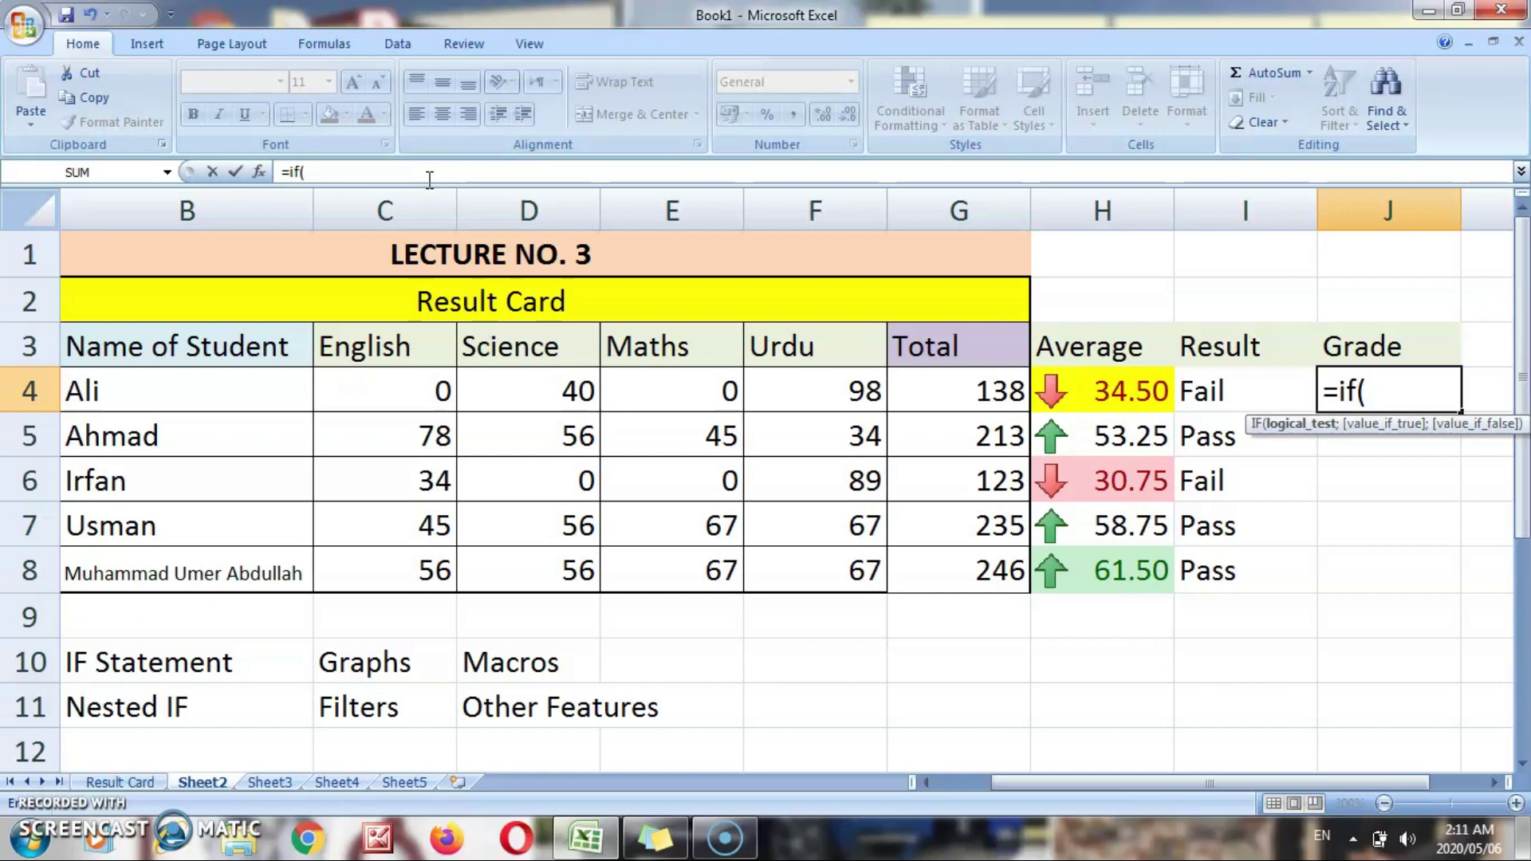
type("h4")
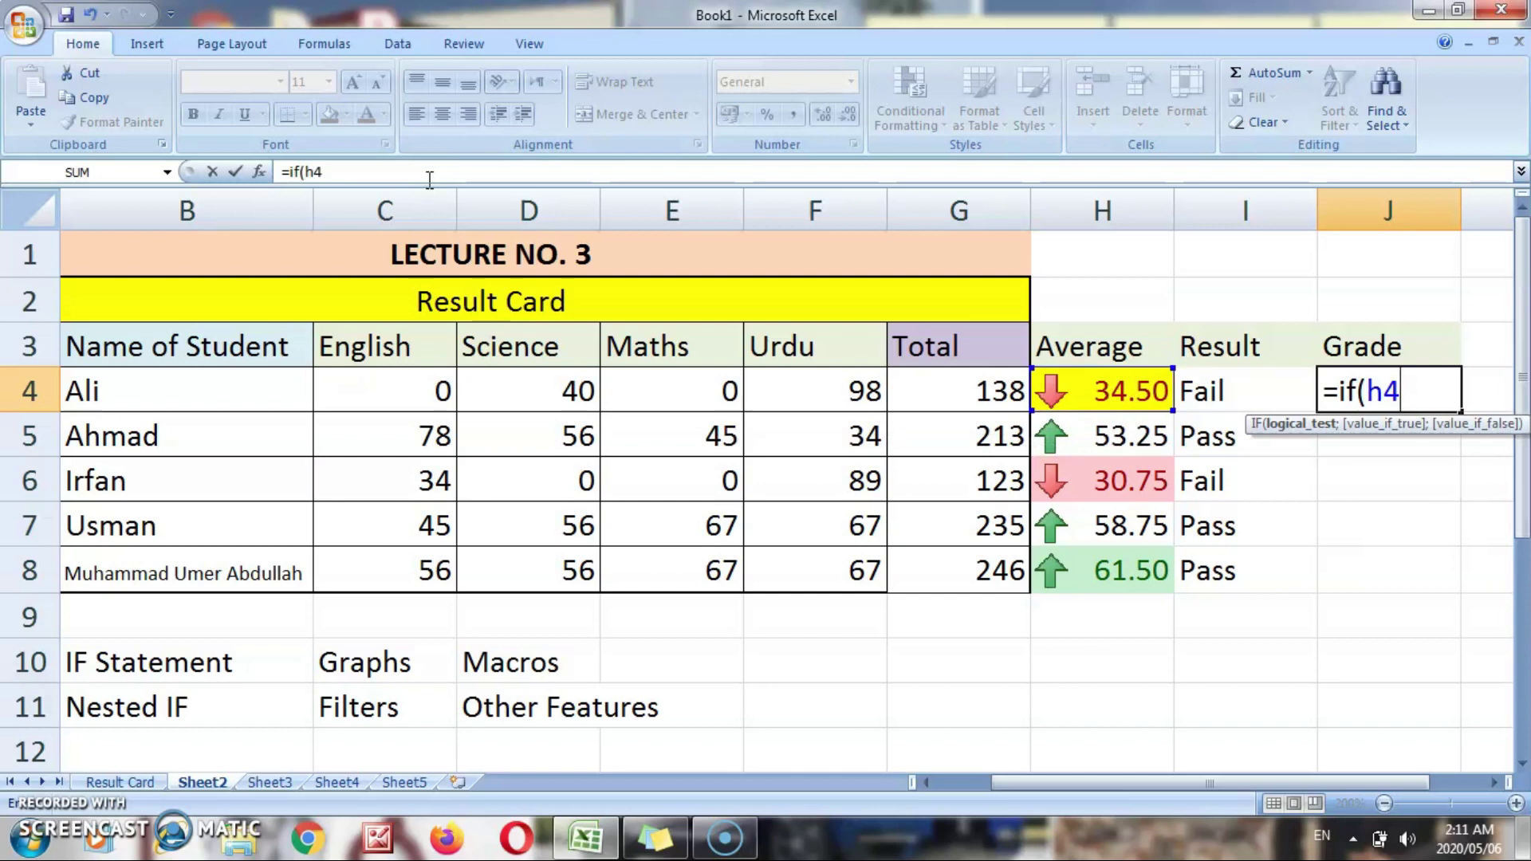
type(">90")
type(";")
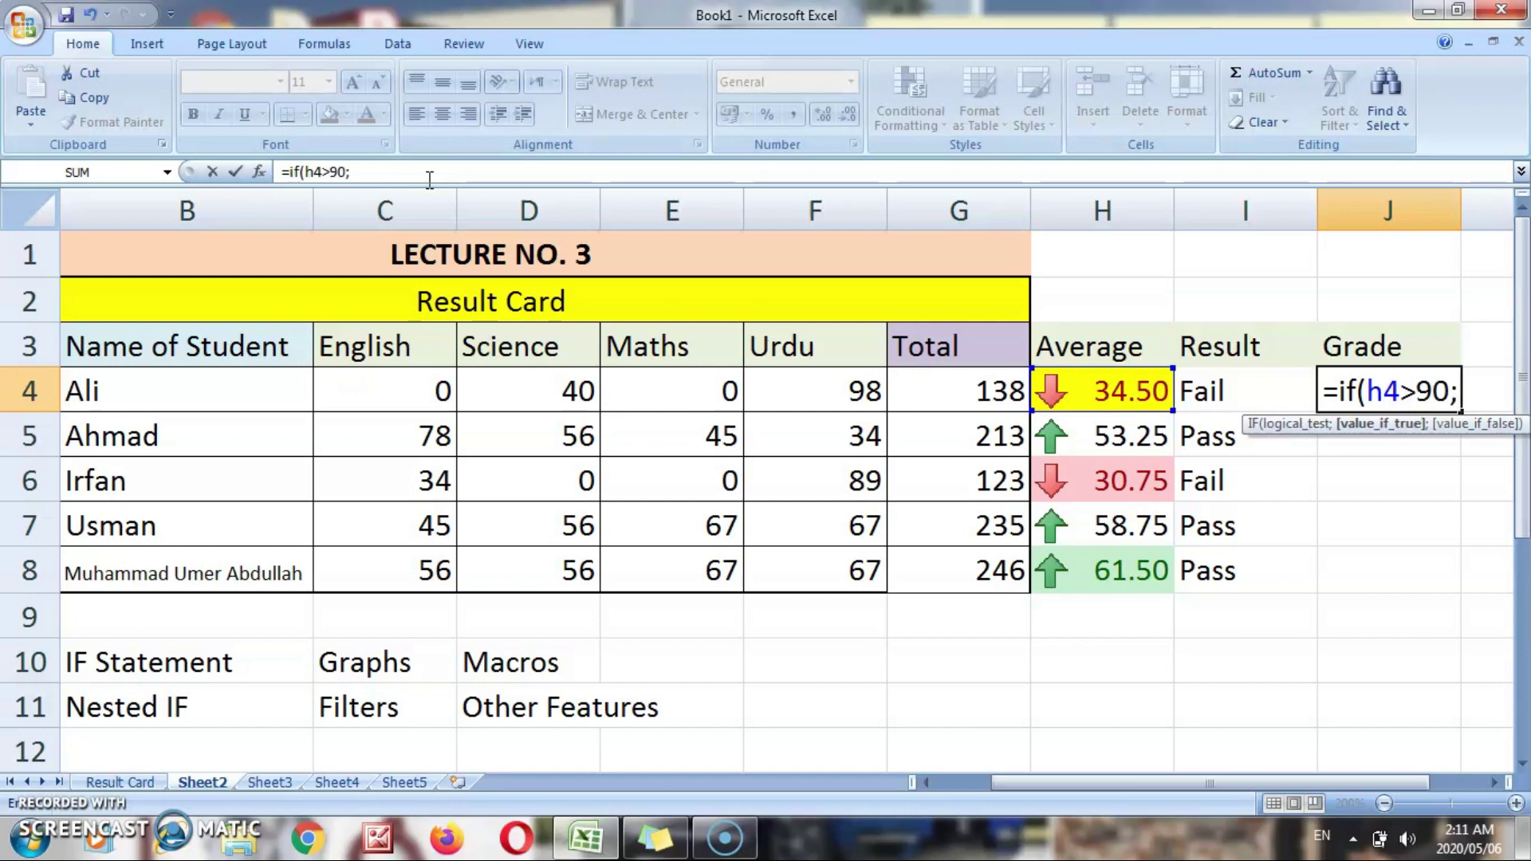
type("\"A+\"")
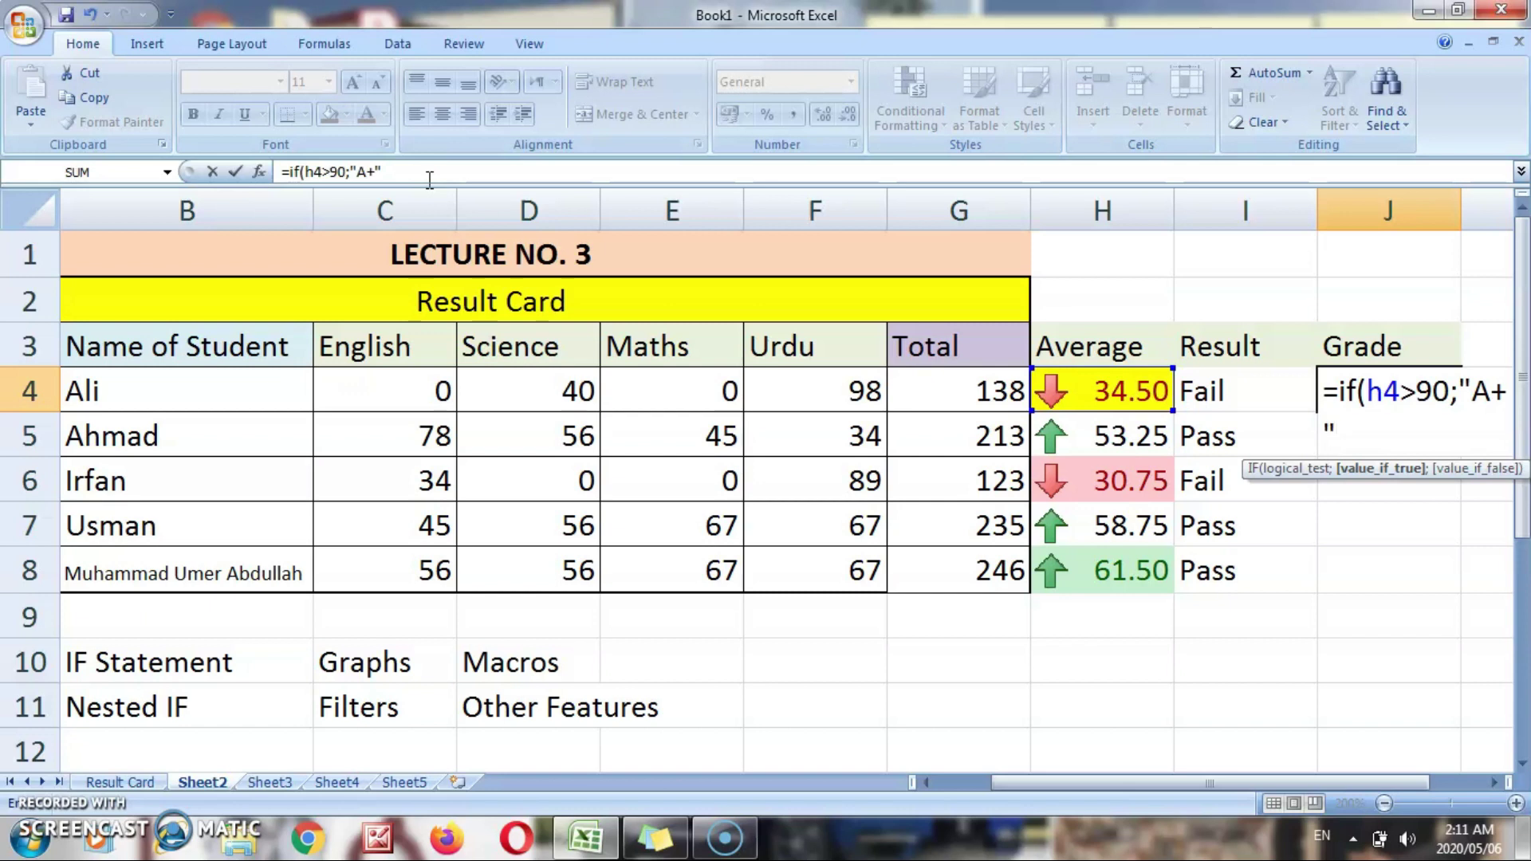
Nest a second IF in the J4 formula that returns "A" when H4 is greater than 80.
type(";if")
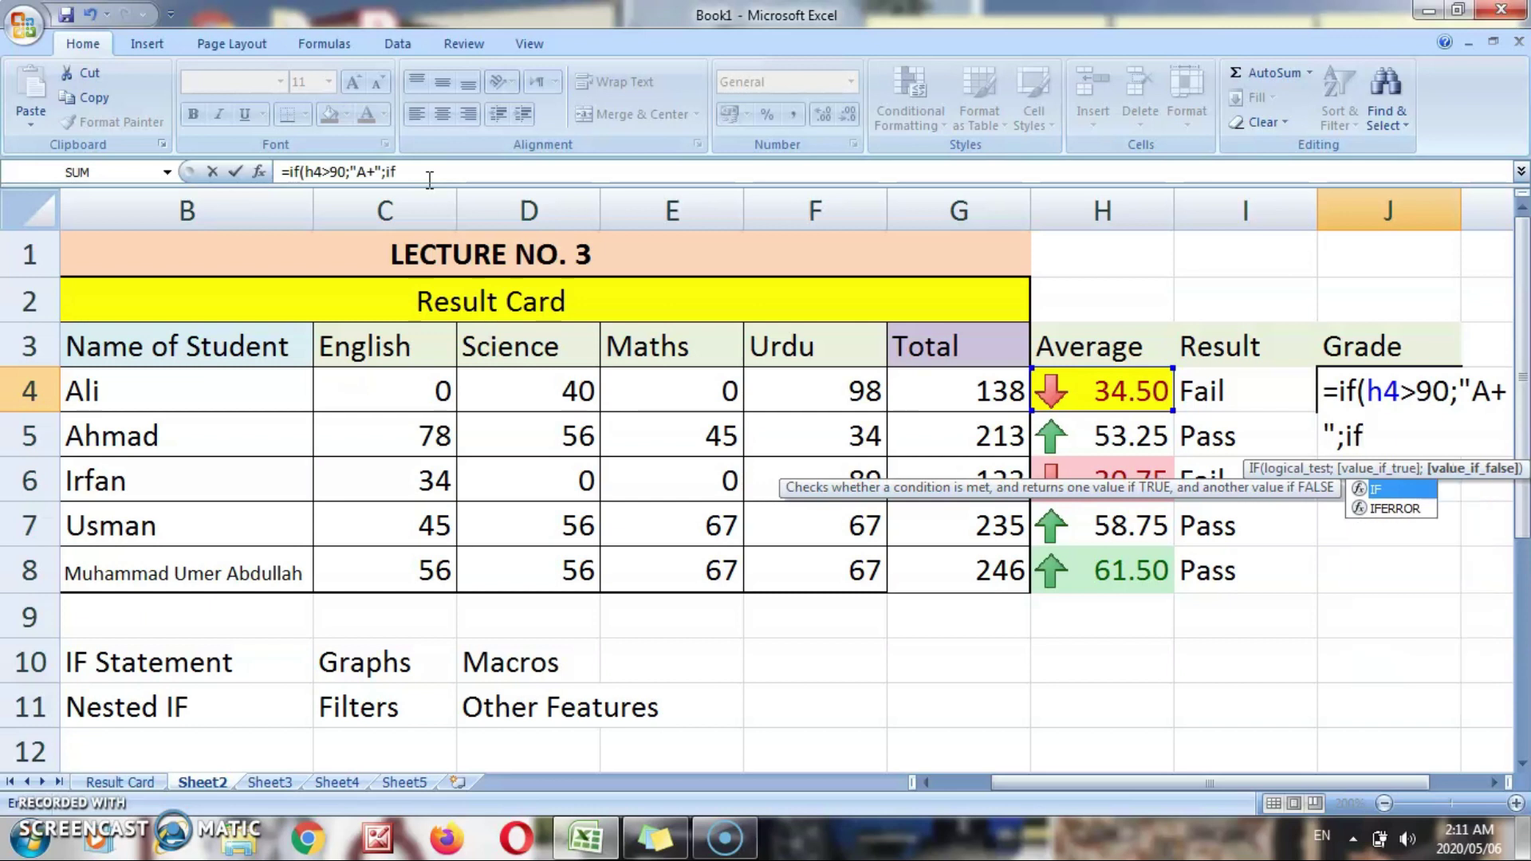
type("(h4>9")
key("BackSpace")
type("80")
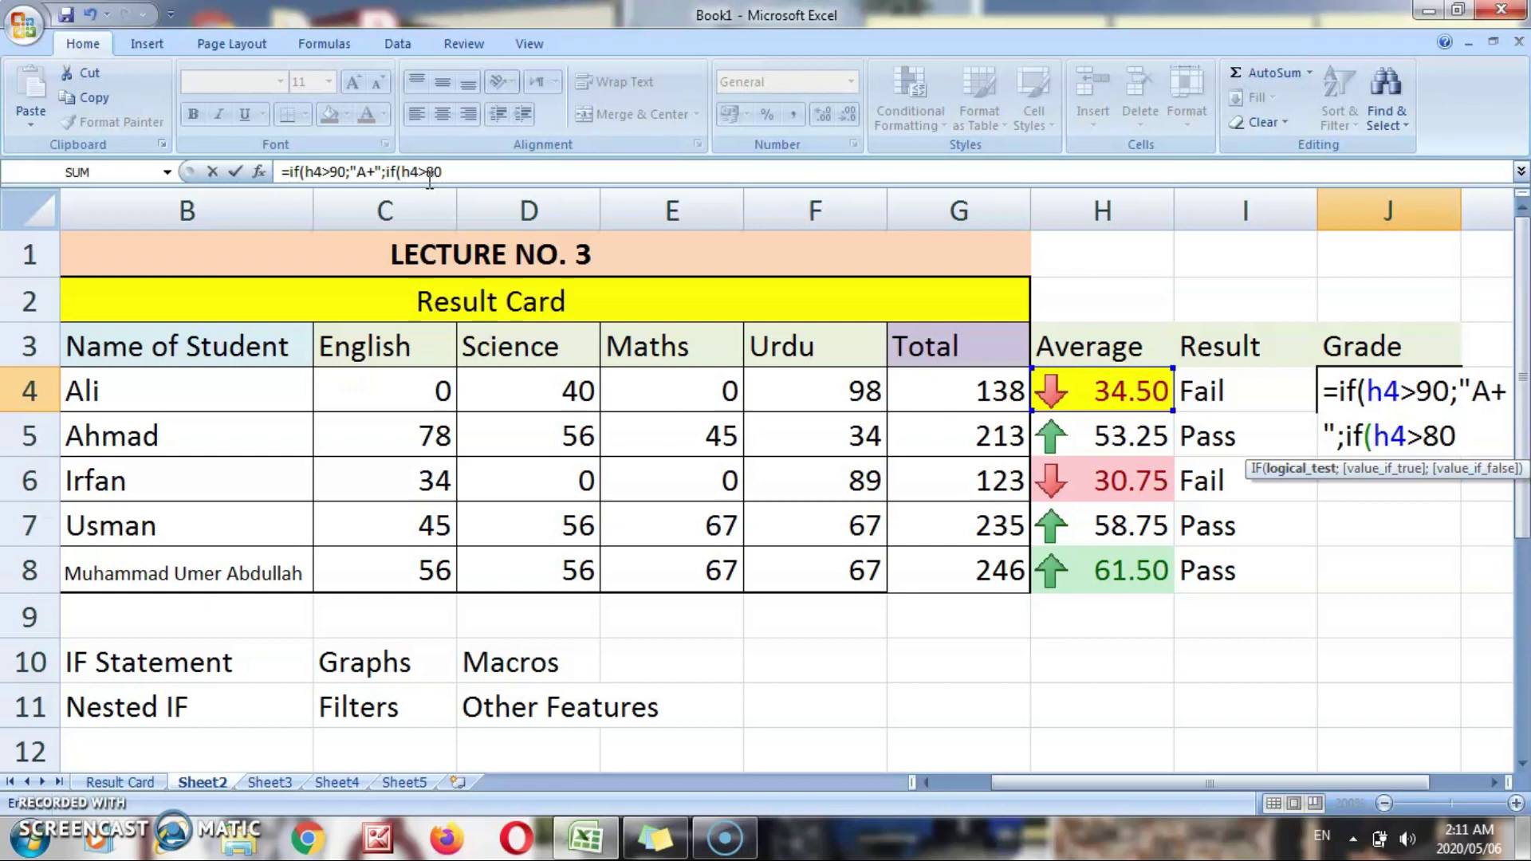
type(";\"A")
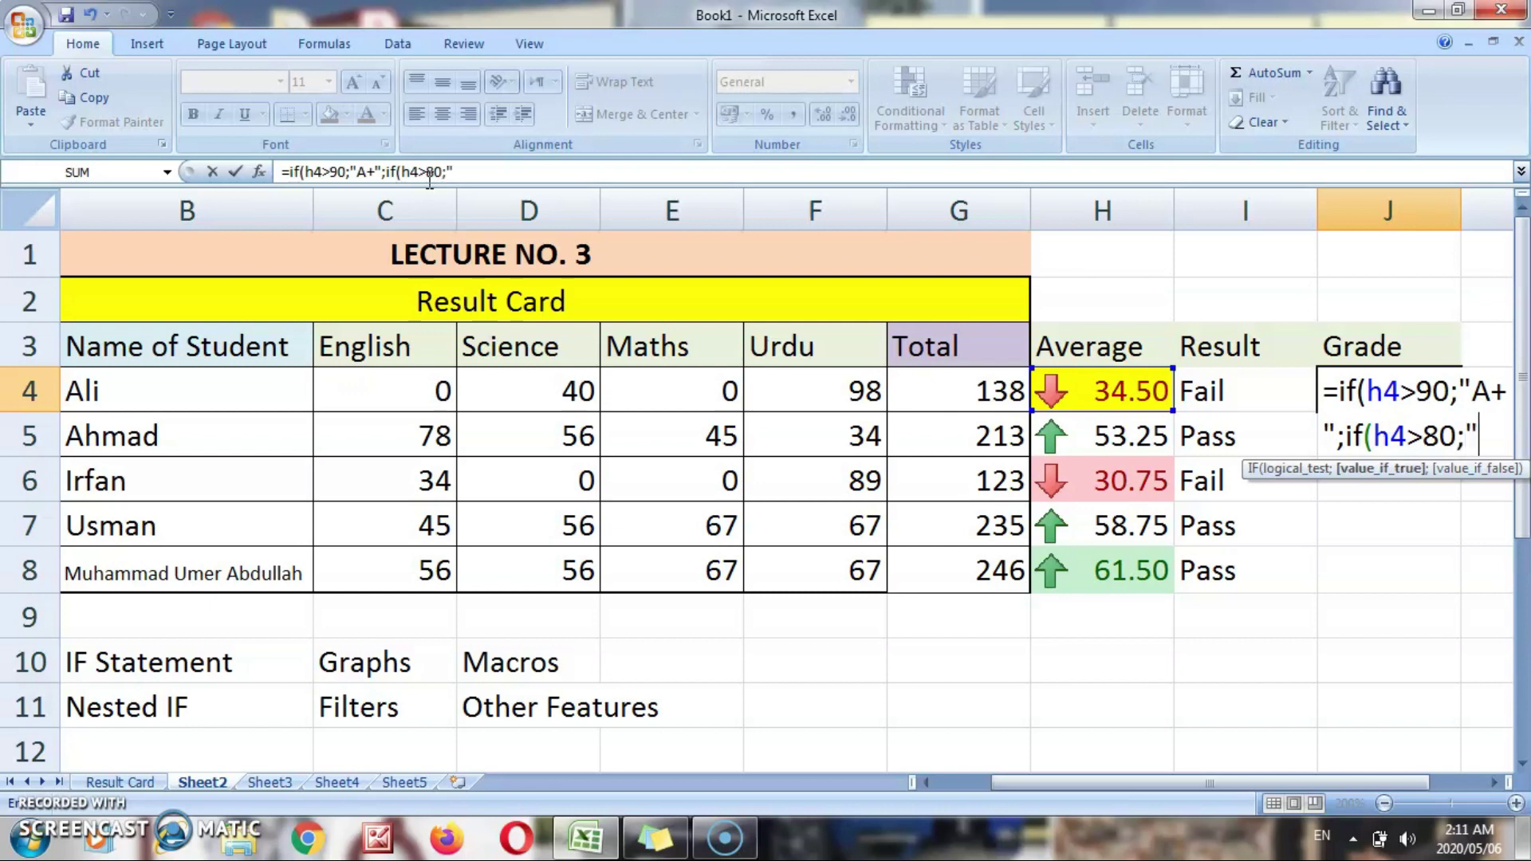
type("\";")
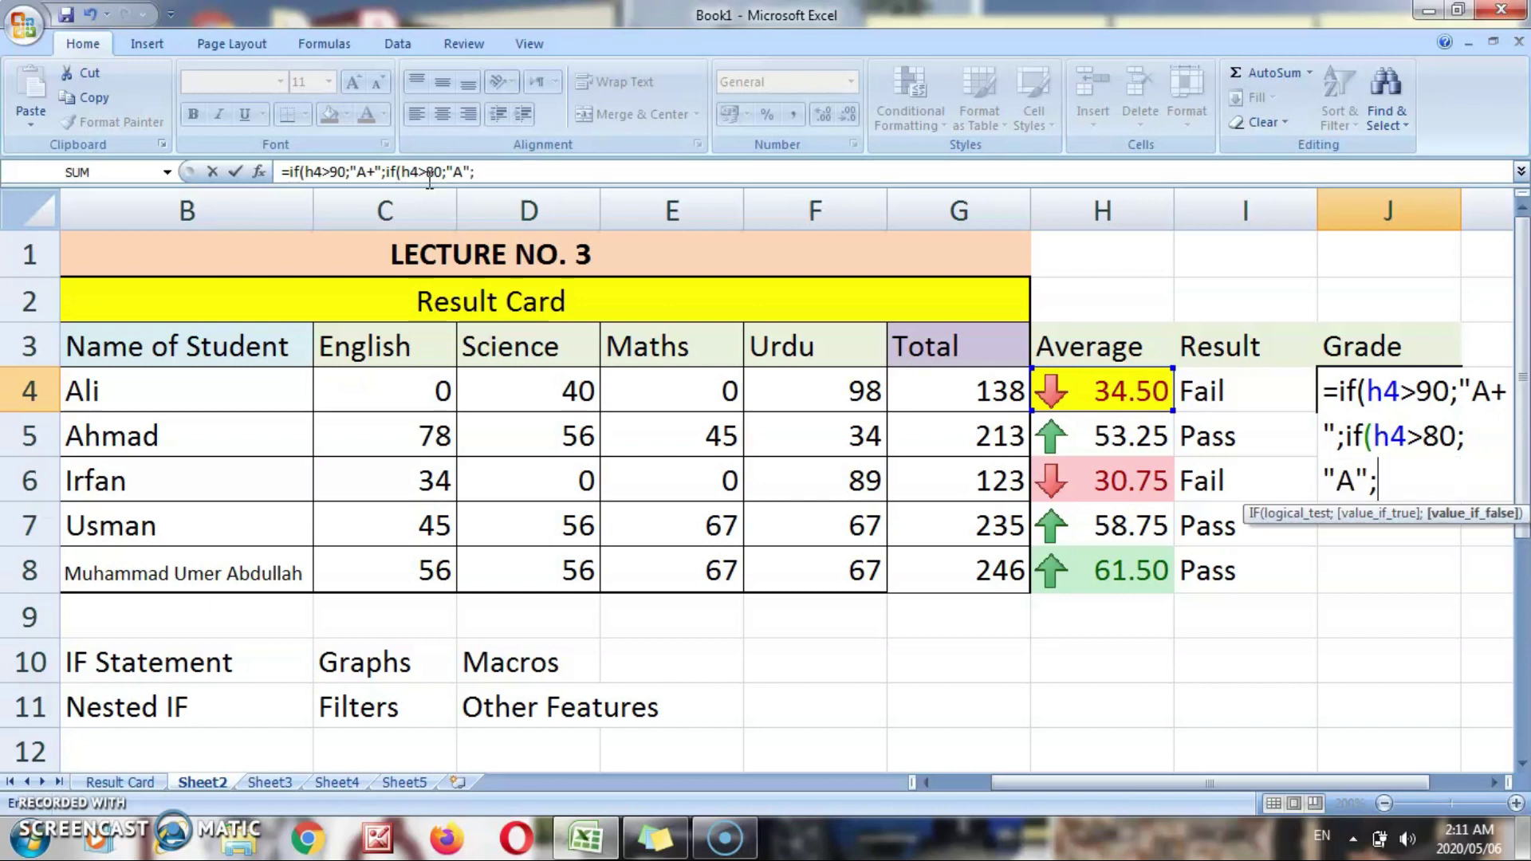
Nest a third IF in the J4 formula that returns "B" when H4 is greater than 70.
type("if(")
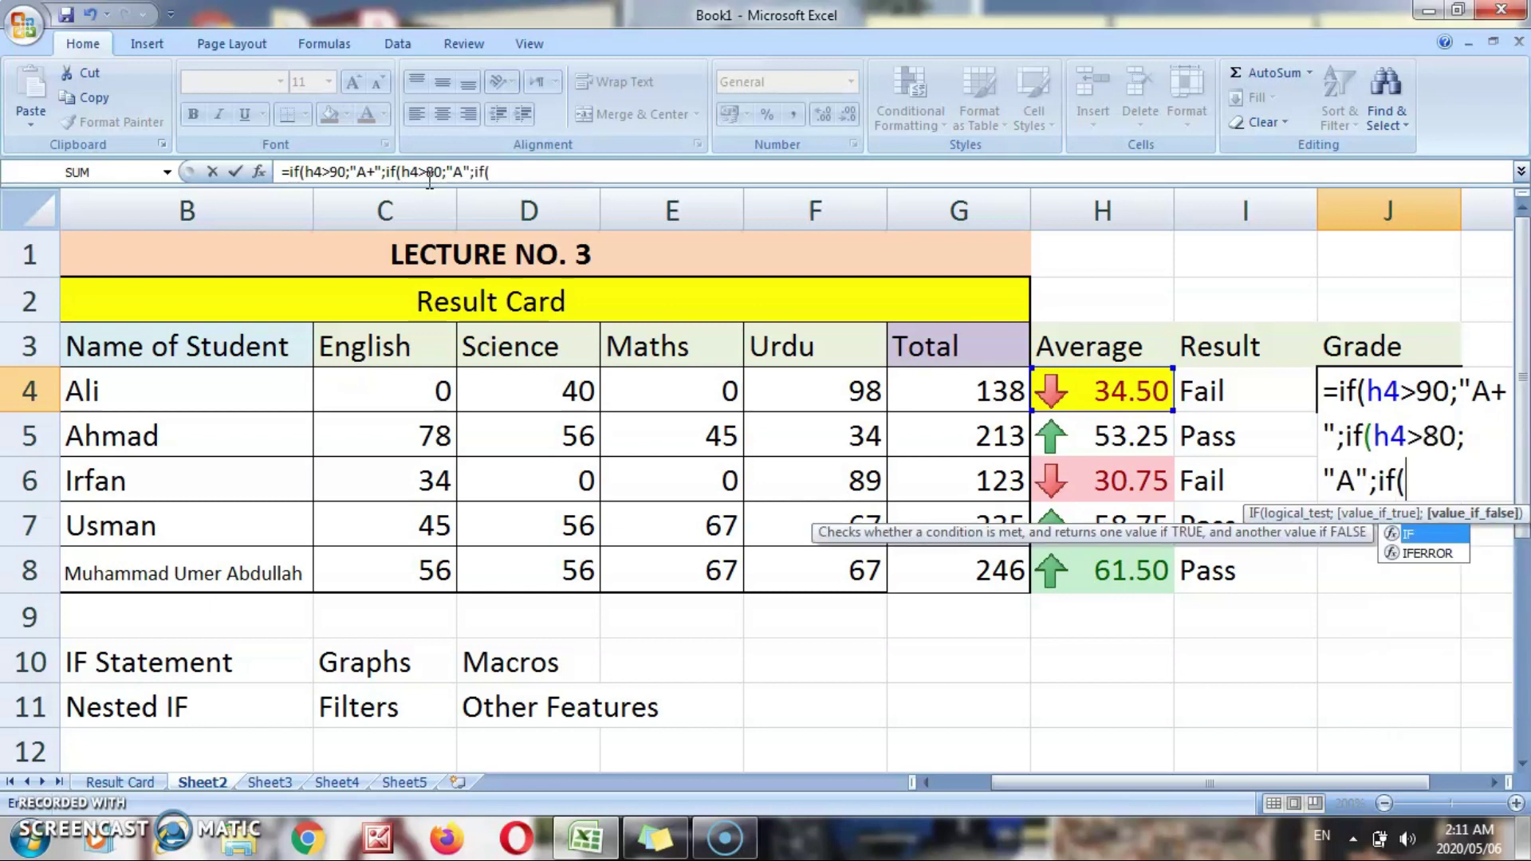
type("h")
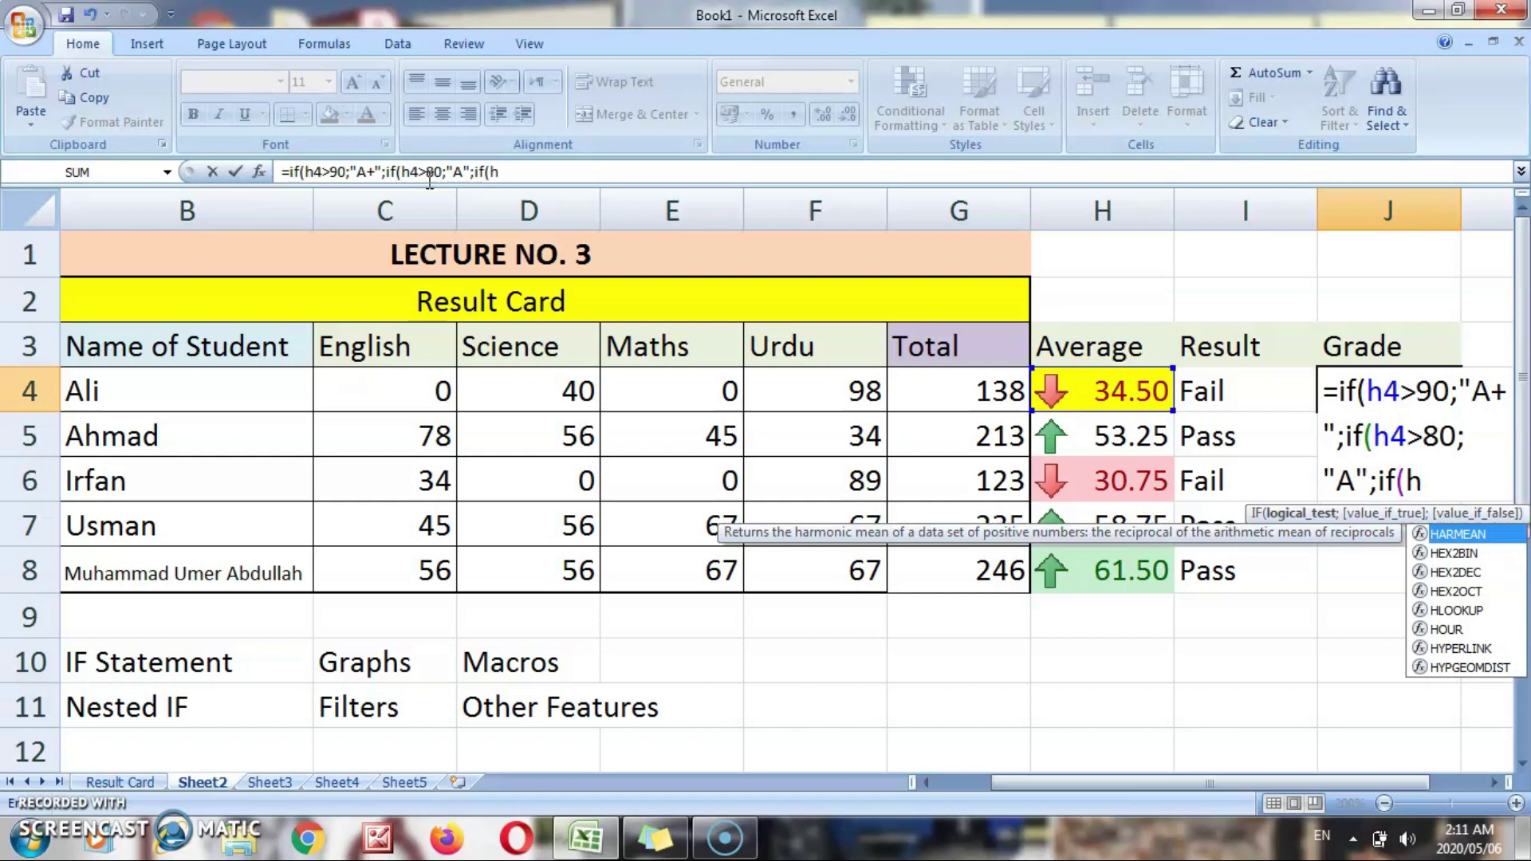
type("4>")
type("70")
type(";")
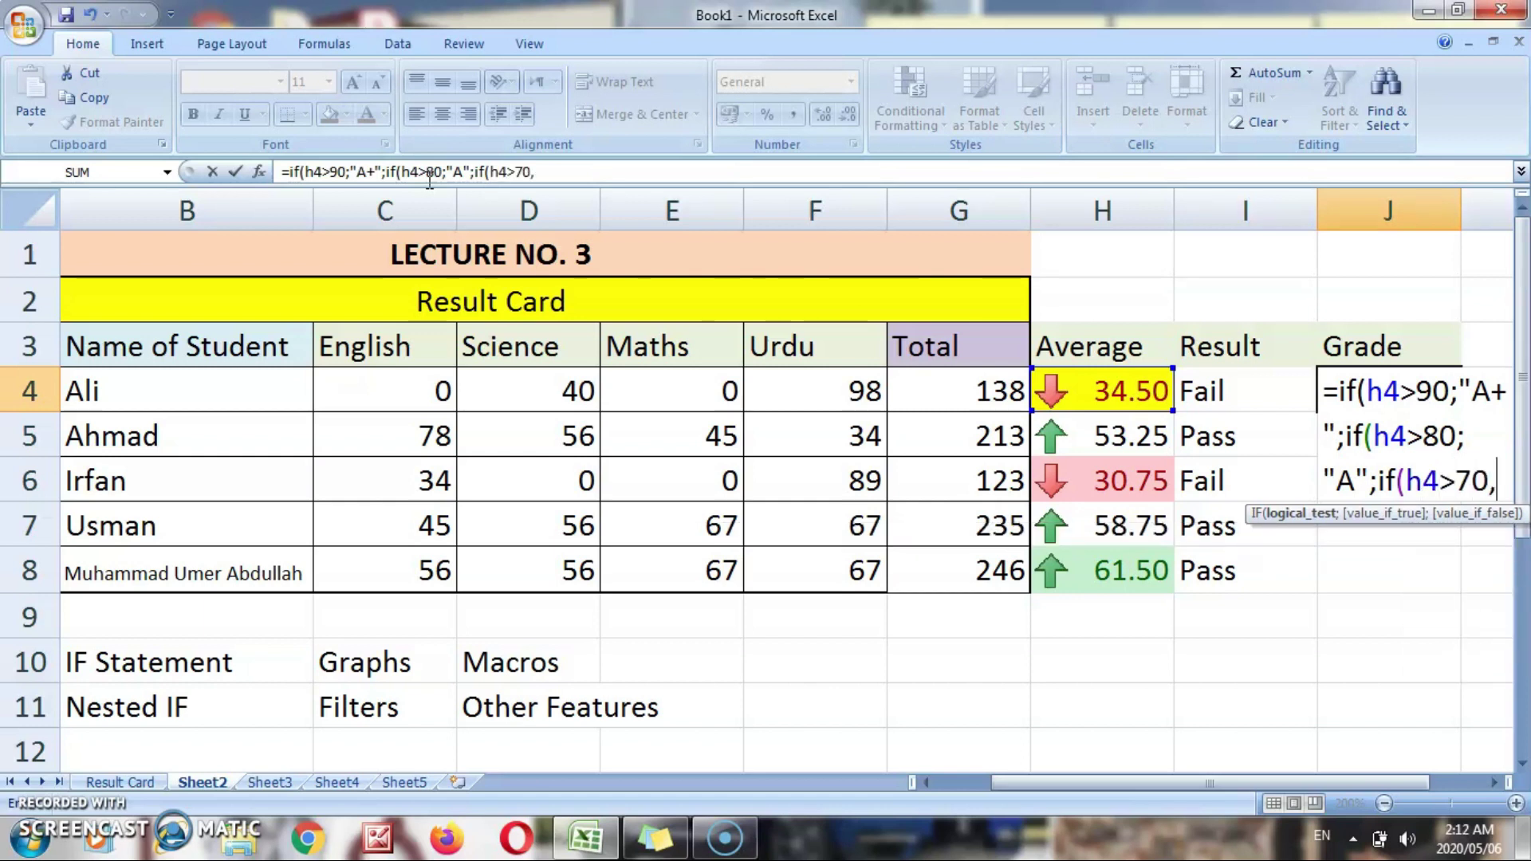
key("BackSpace")
type(";")
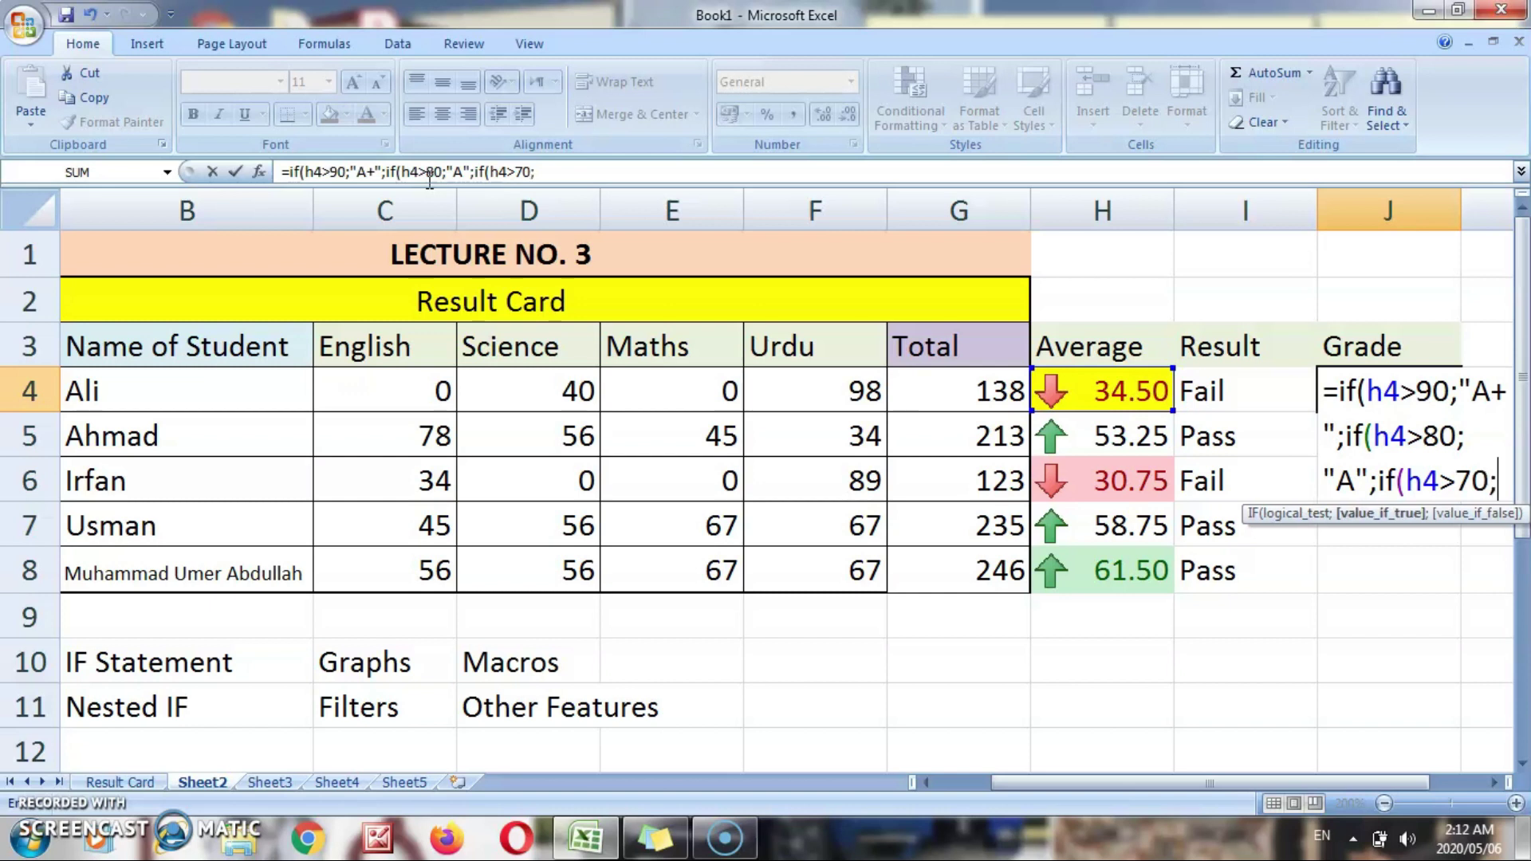
type("\"B\"")
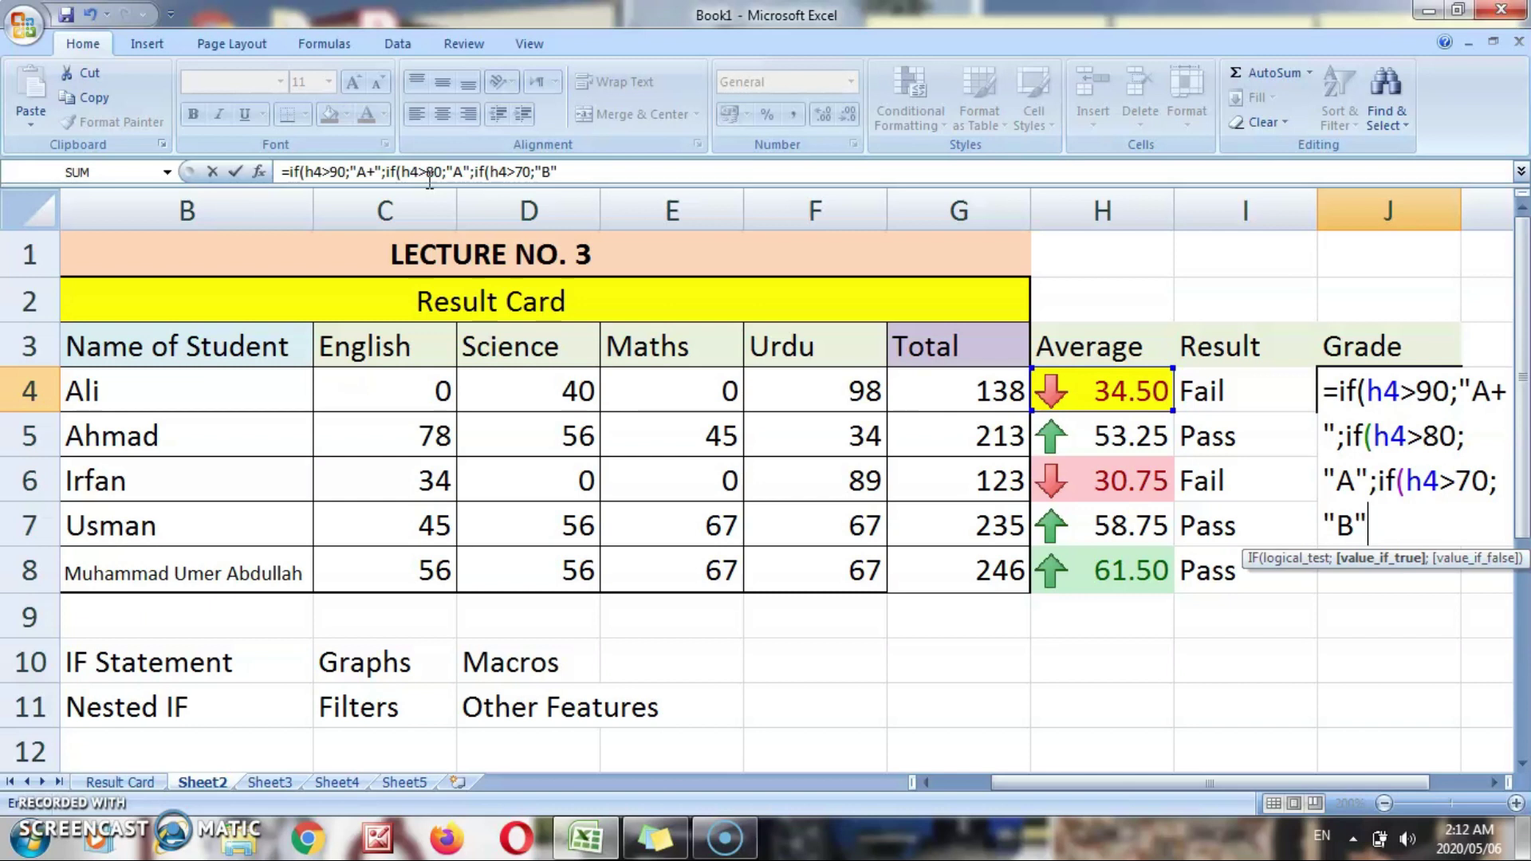
Nest a fourth IF in the J4 formula that returns "C" when H4 is greater than 60.
type(";if(")
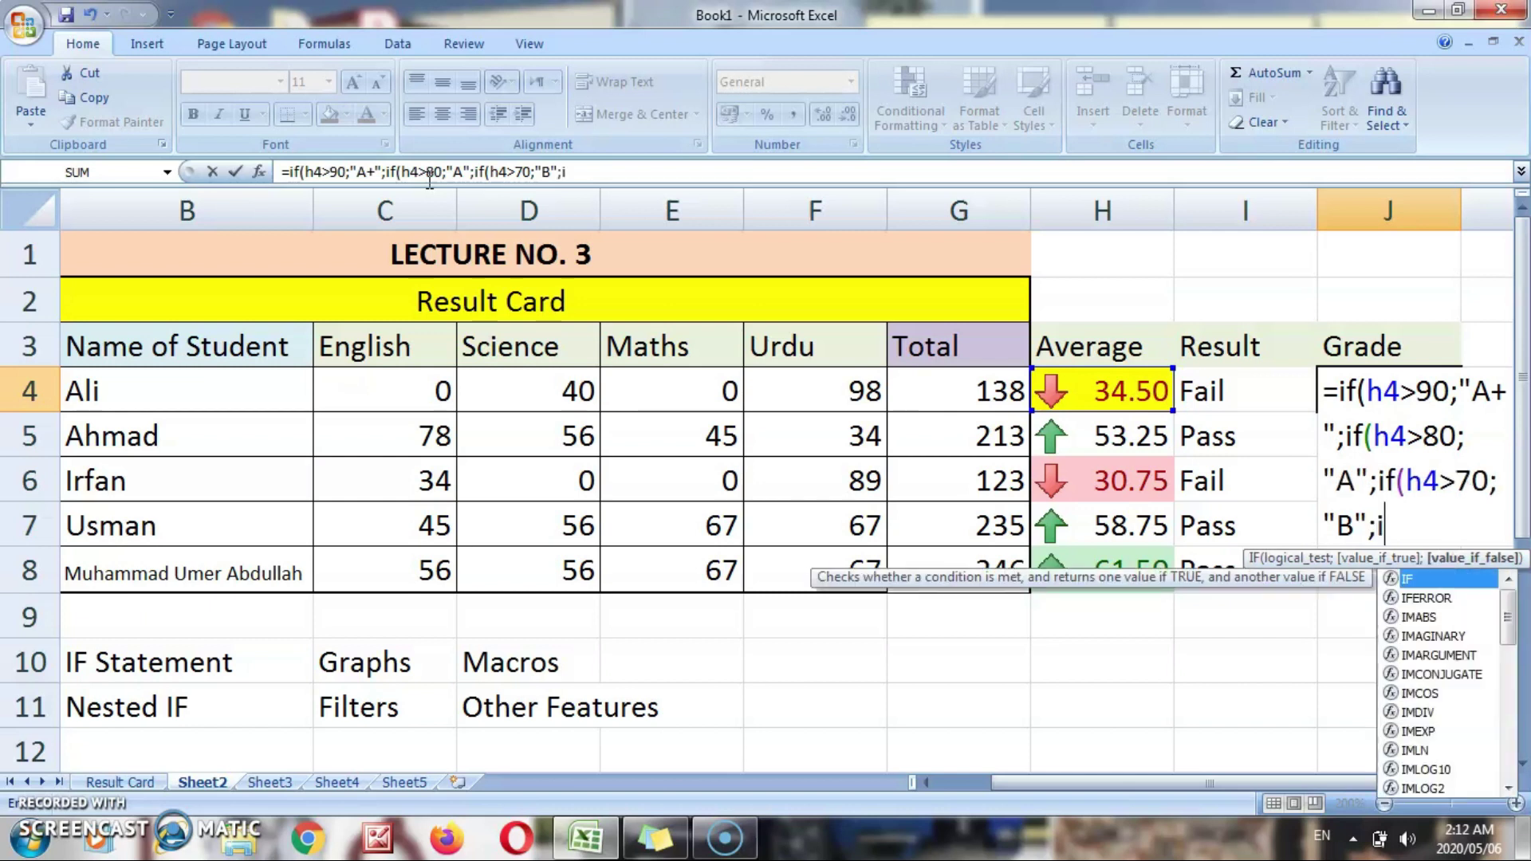
type("h4")
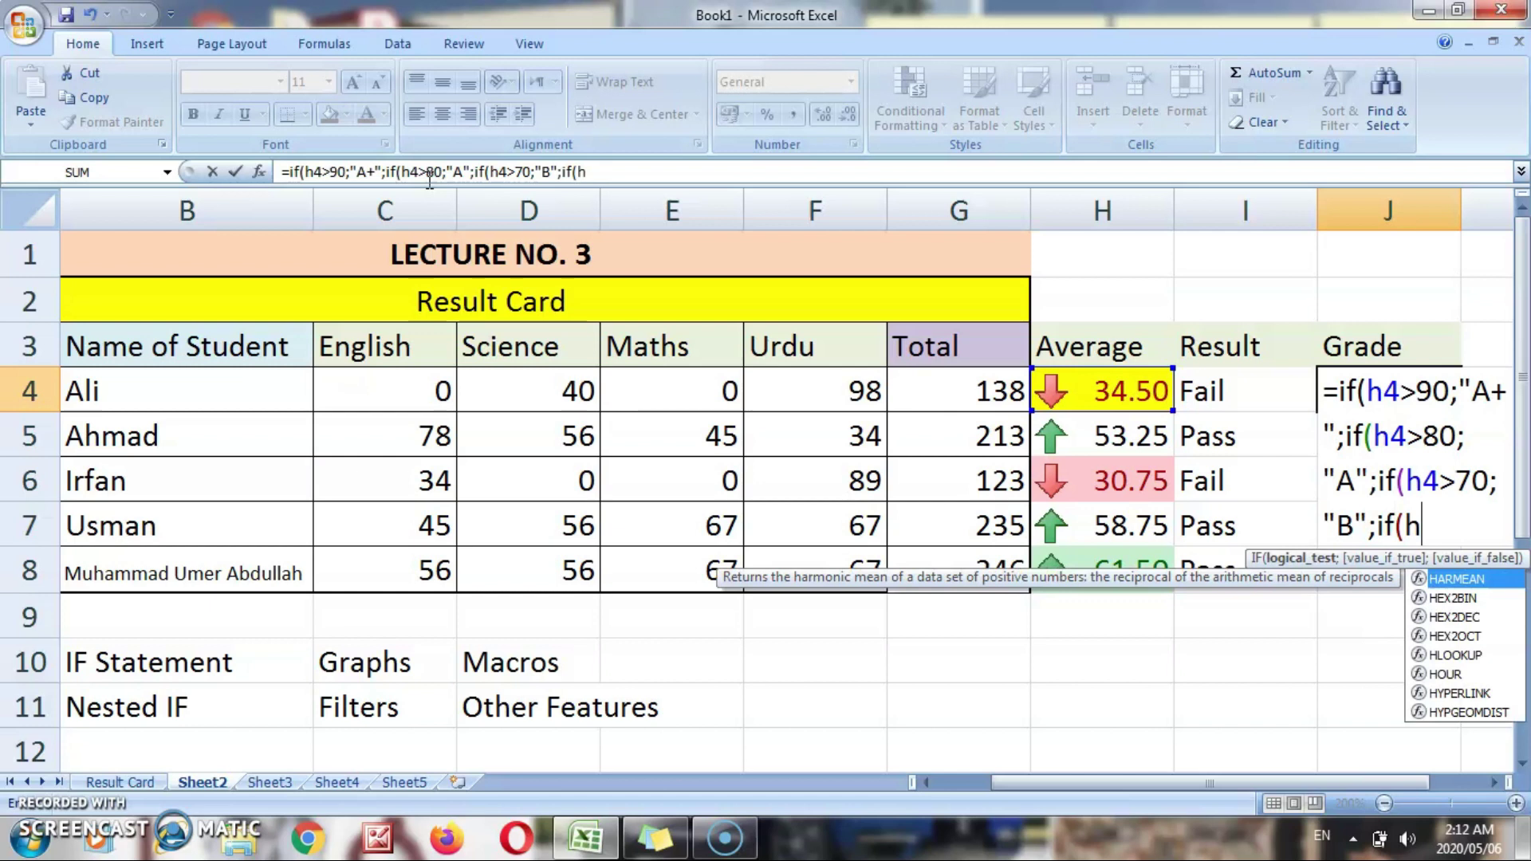
type(">")
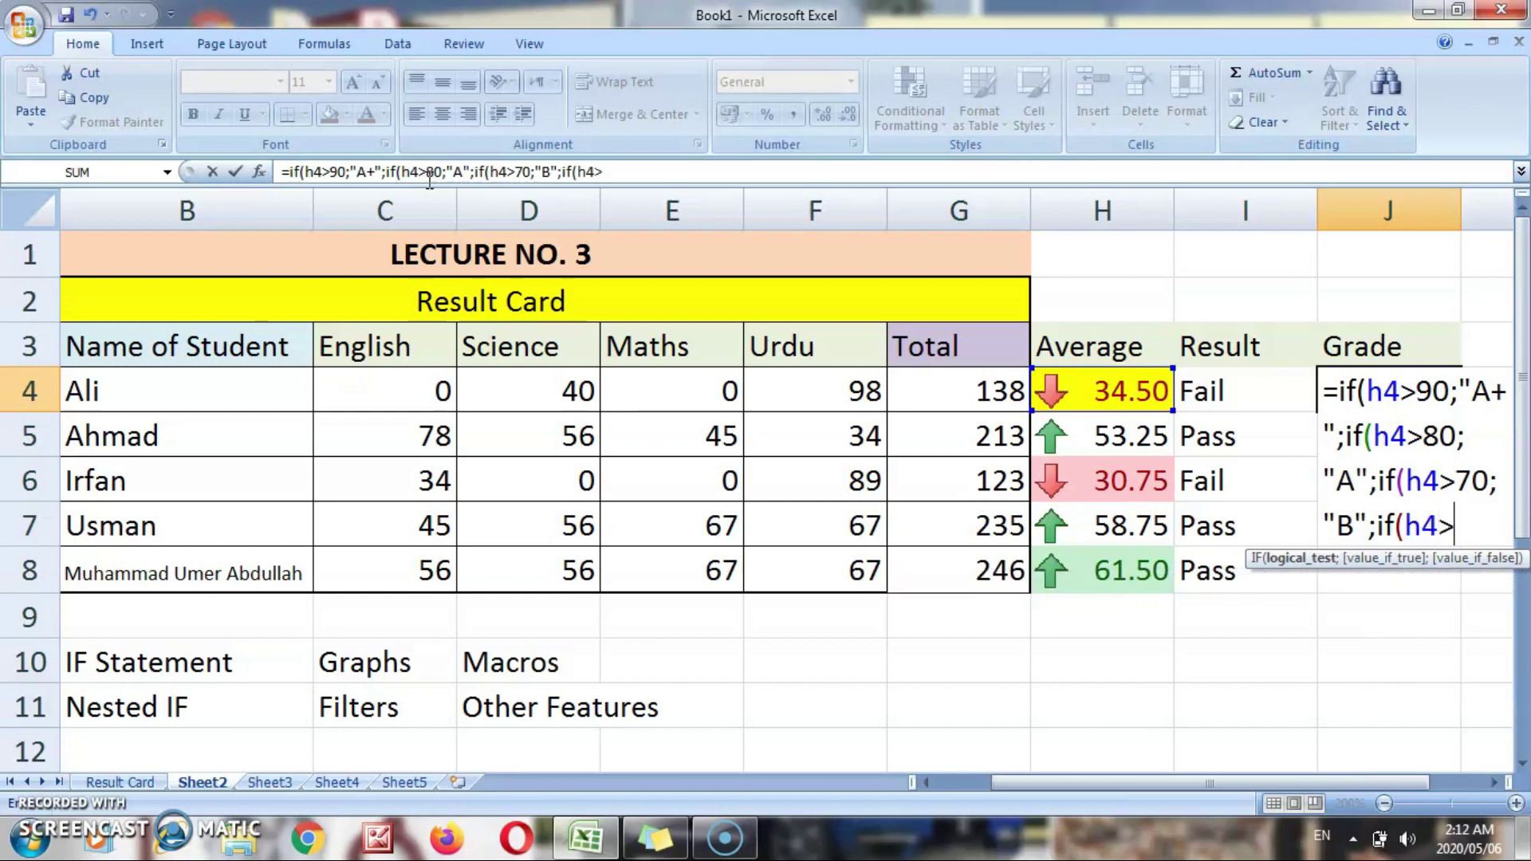
type("60,")
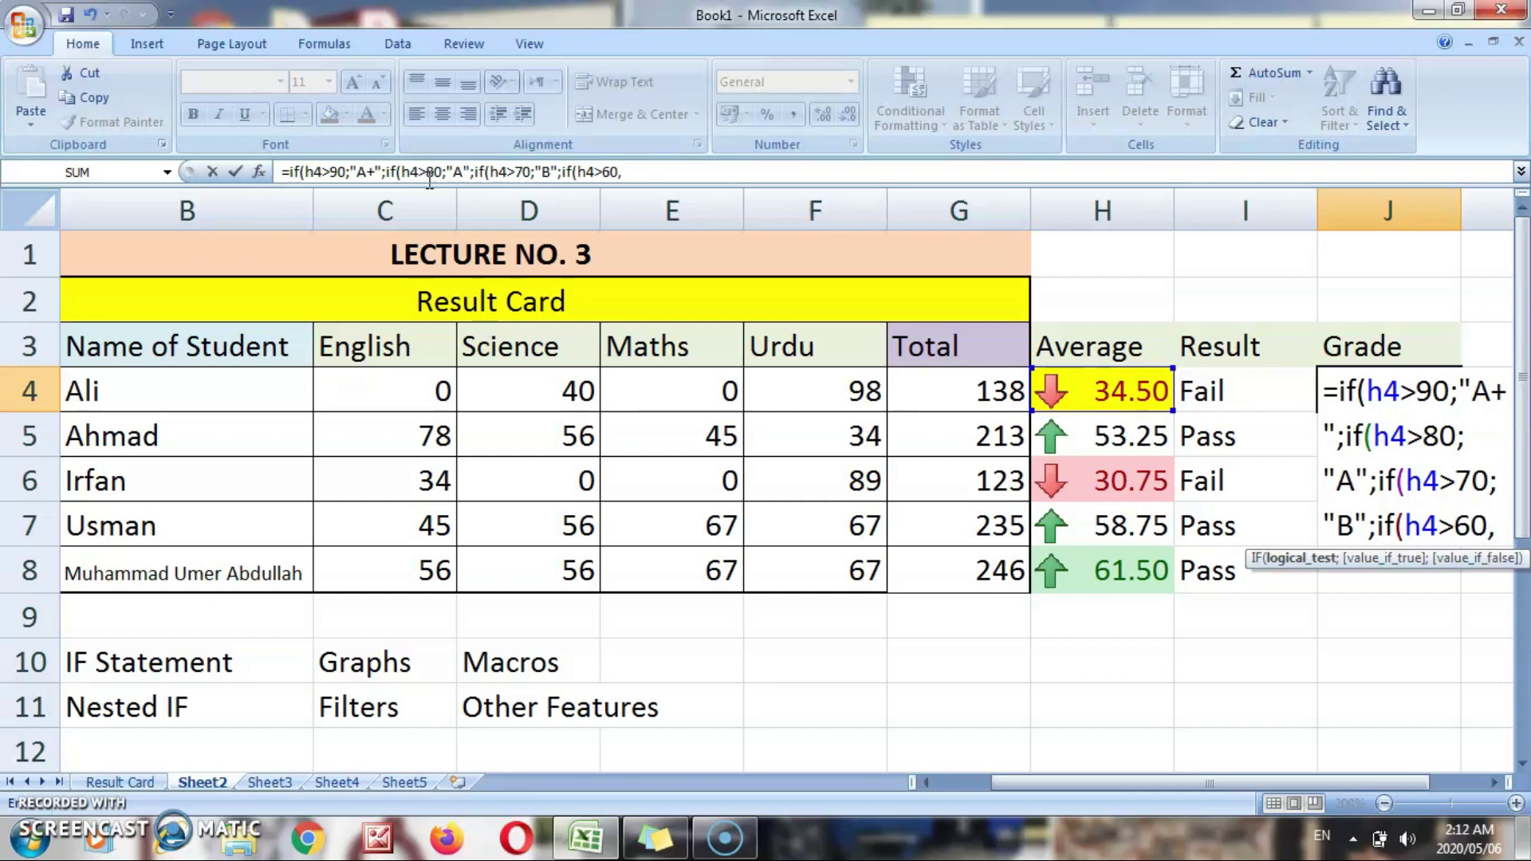
type("C")
key("BackSpace")
key("BackSpace")
type(";\"C\"")
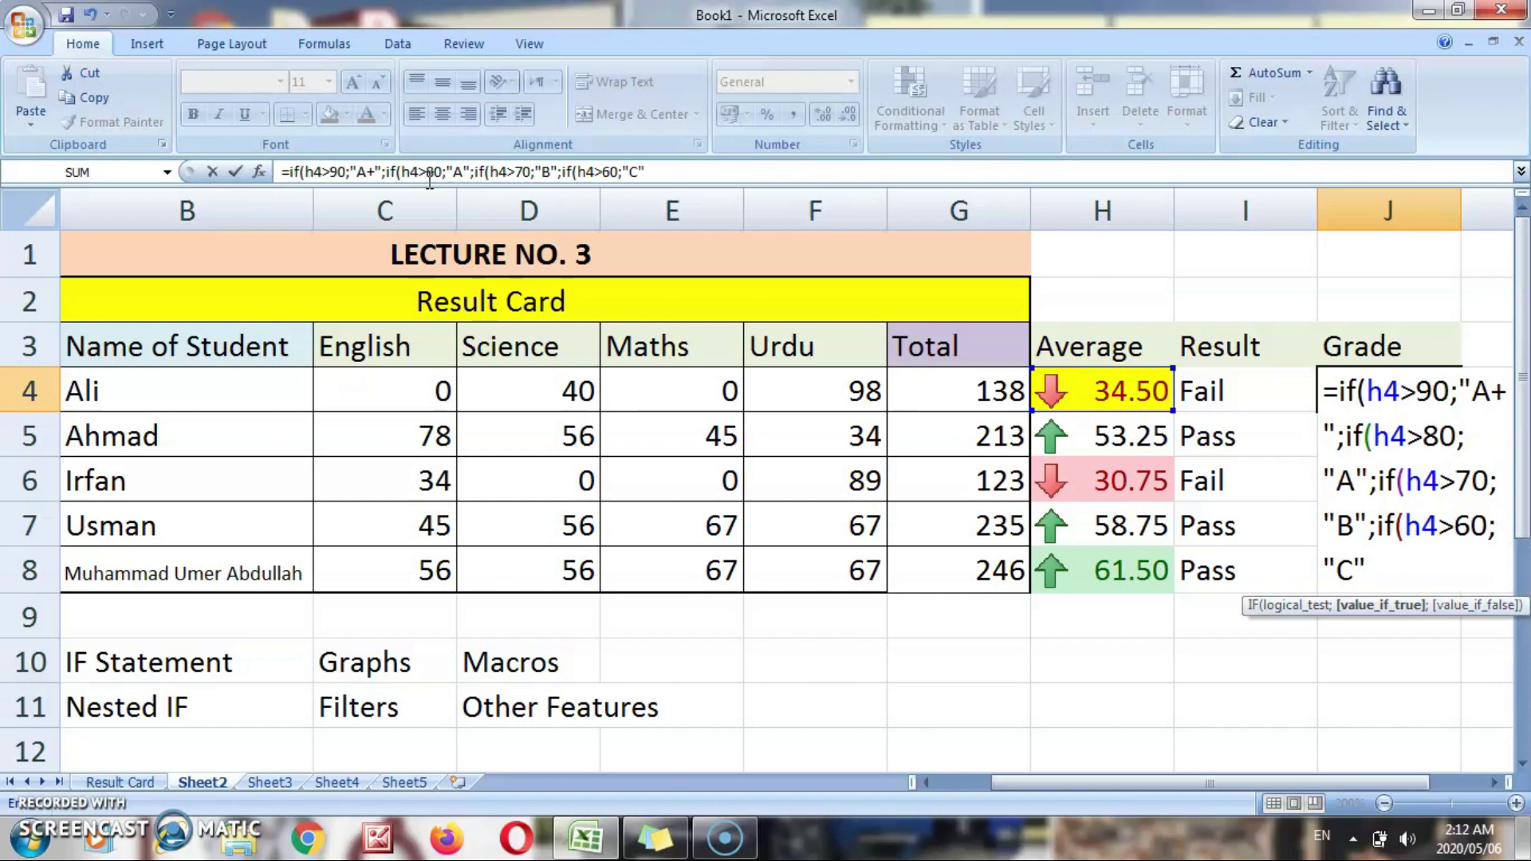
Nest a fifth IF in the J4 formula that returns "D" when H4 is greater than 50.
type(";if")
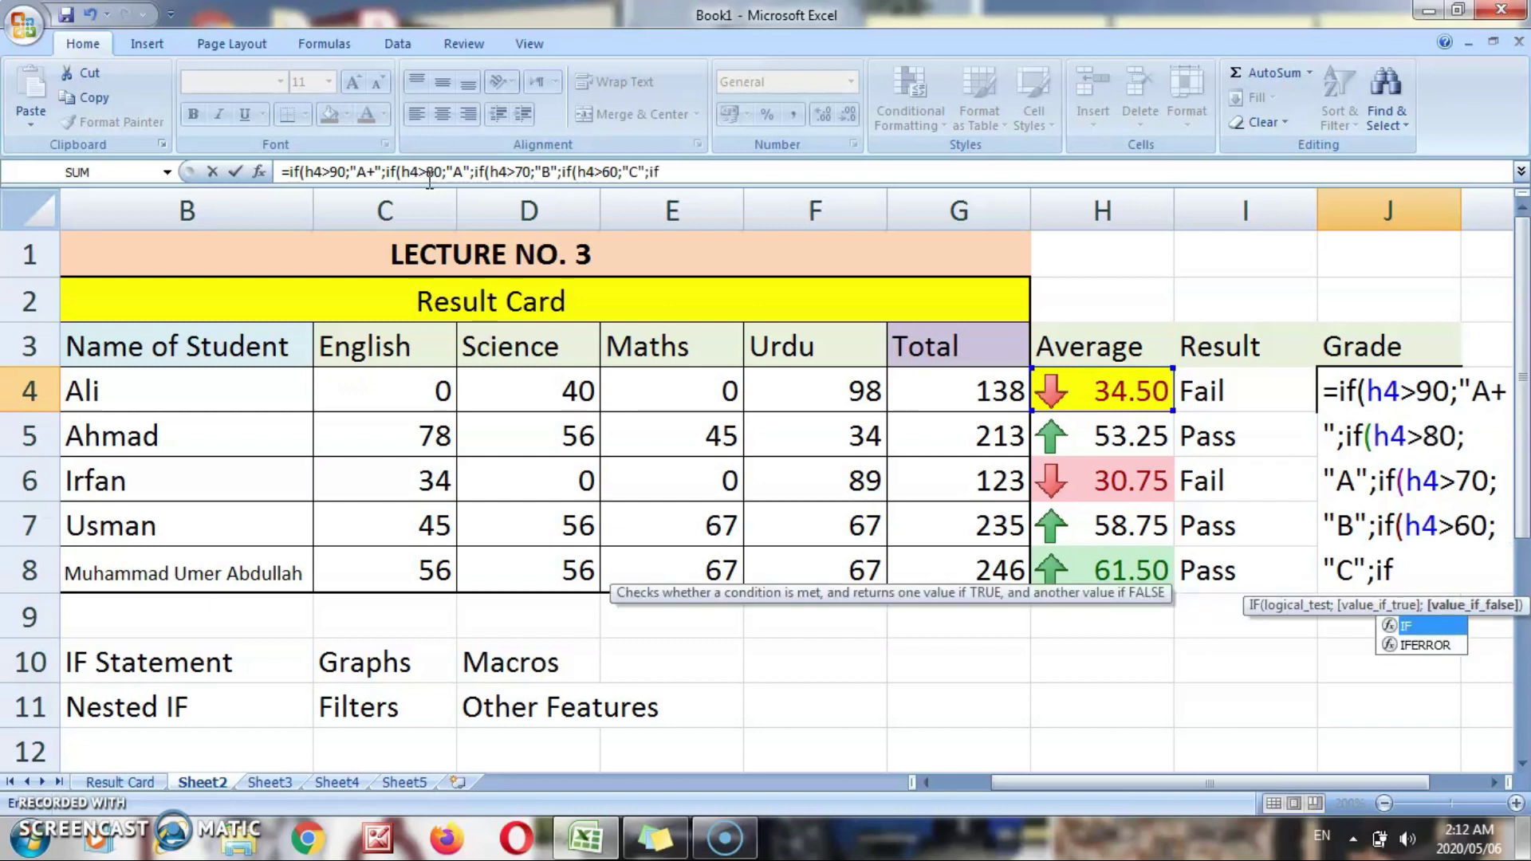
type("(")
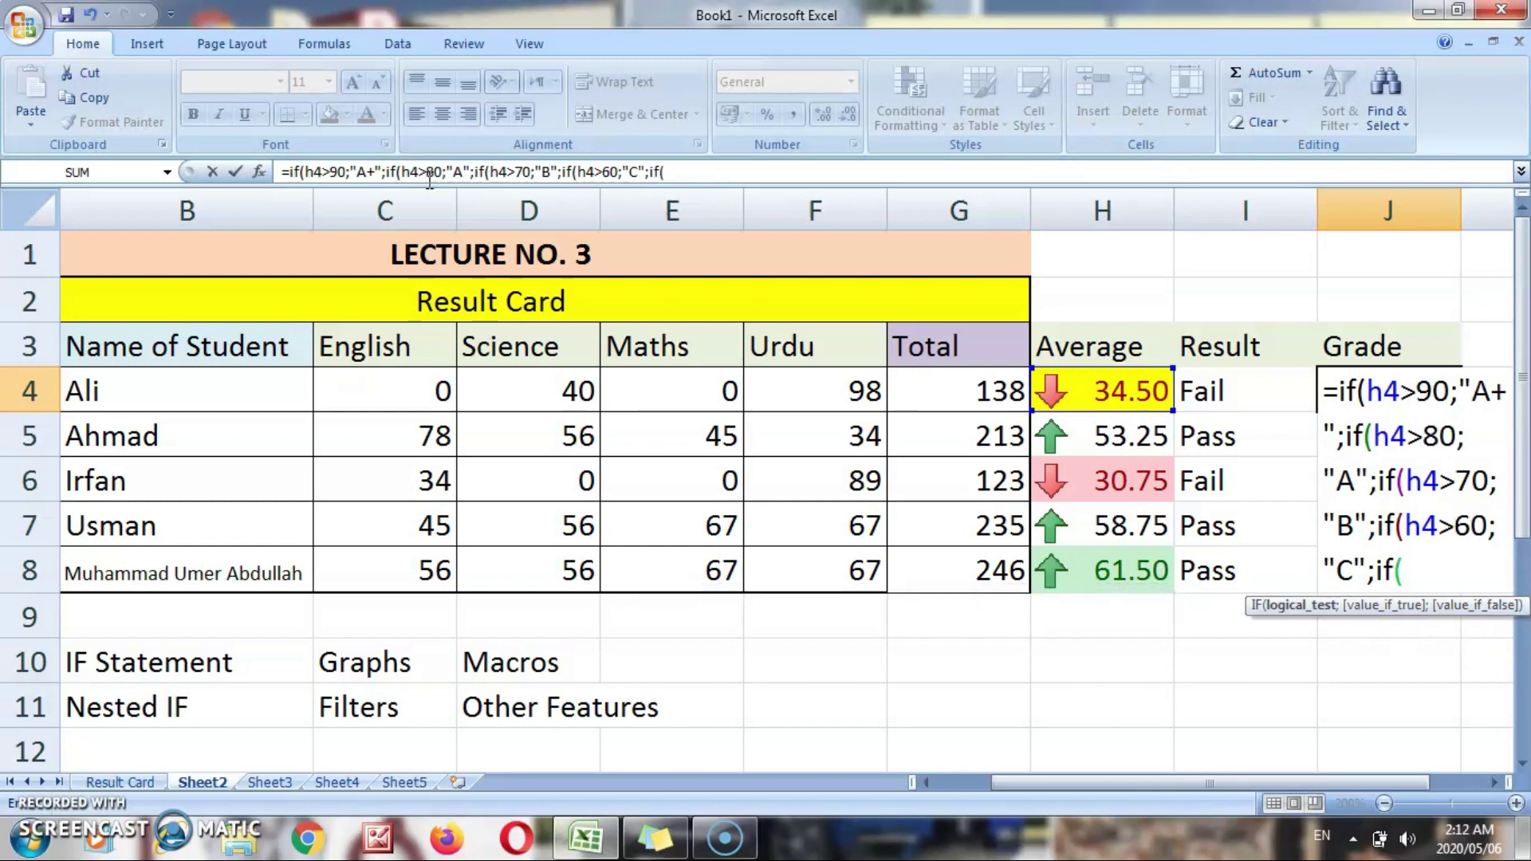
type("h4>50")
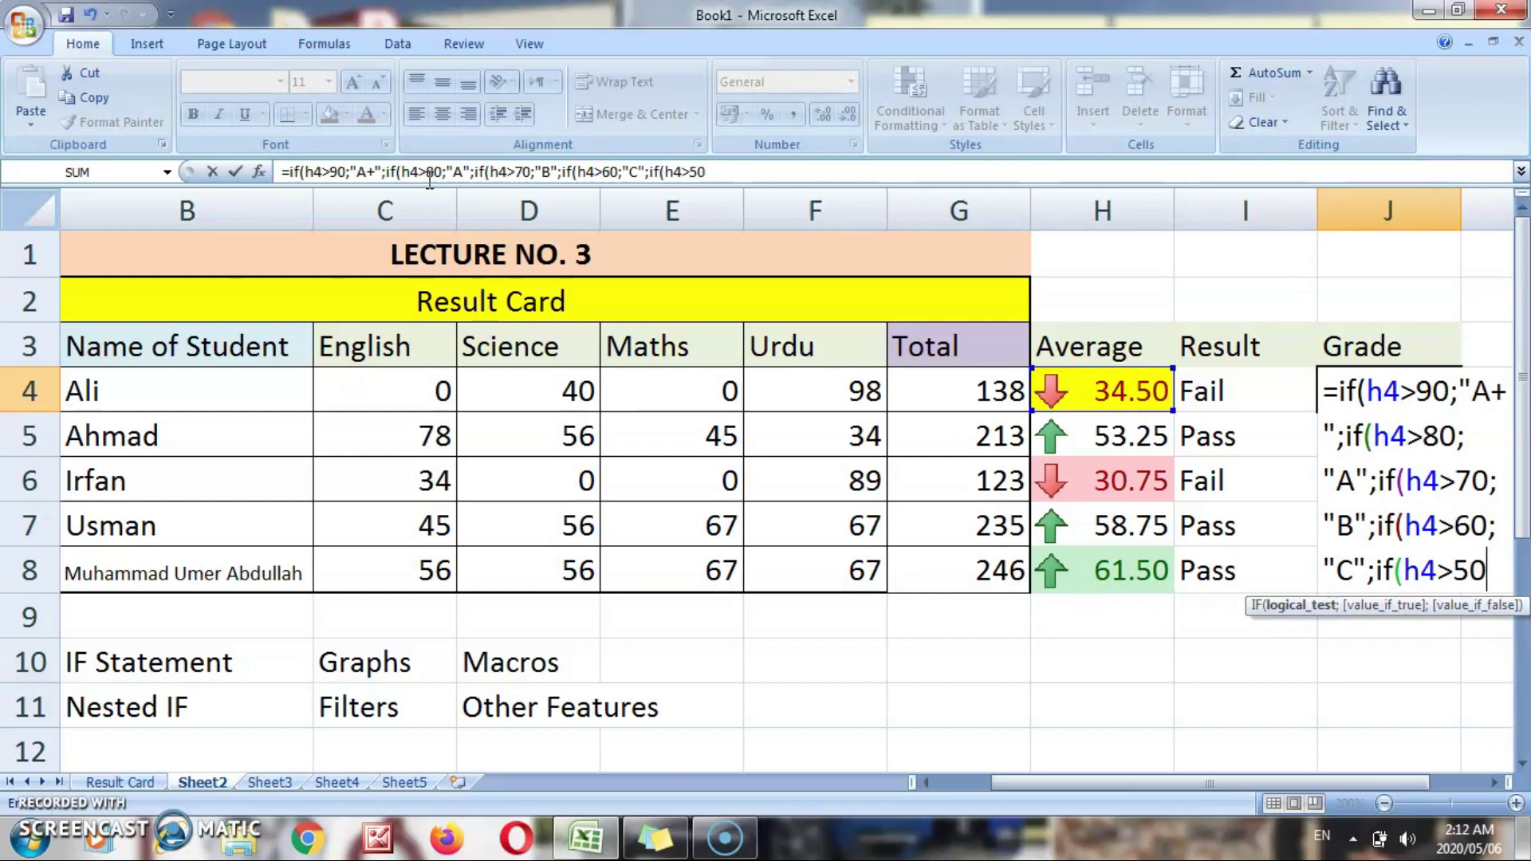
type(";\"")
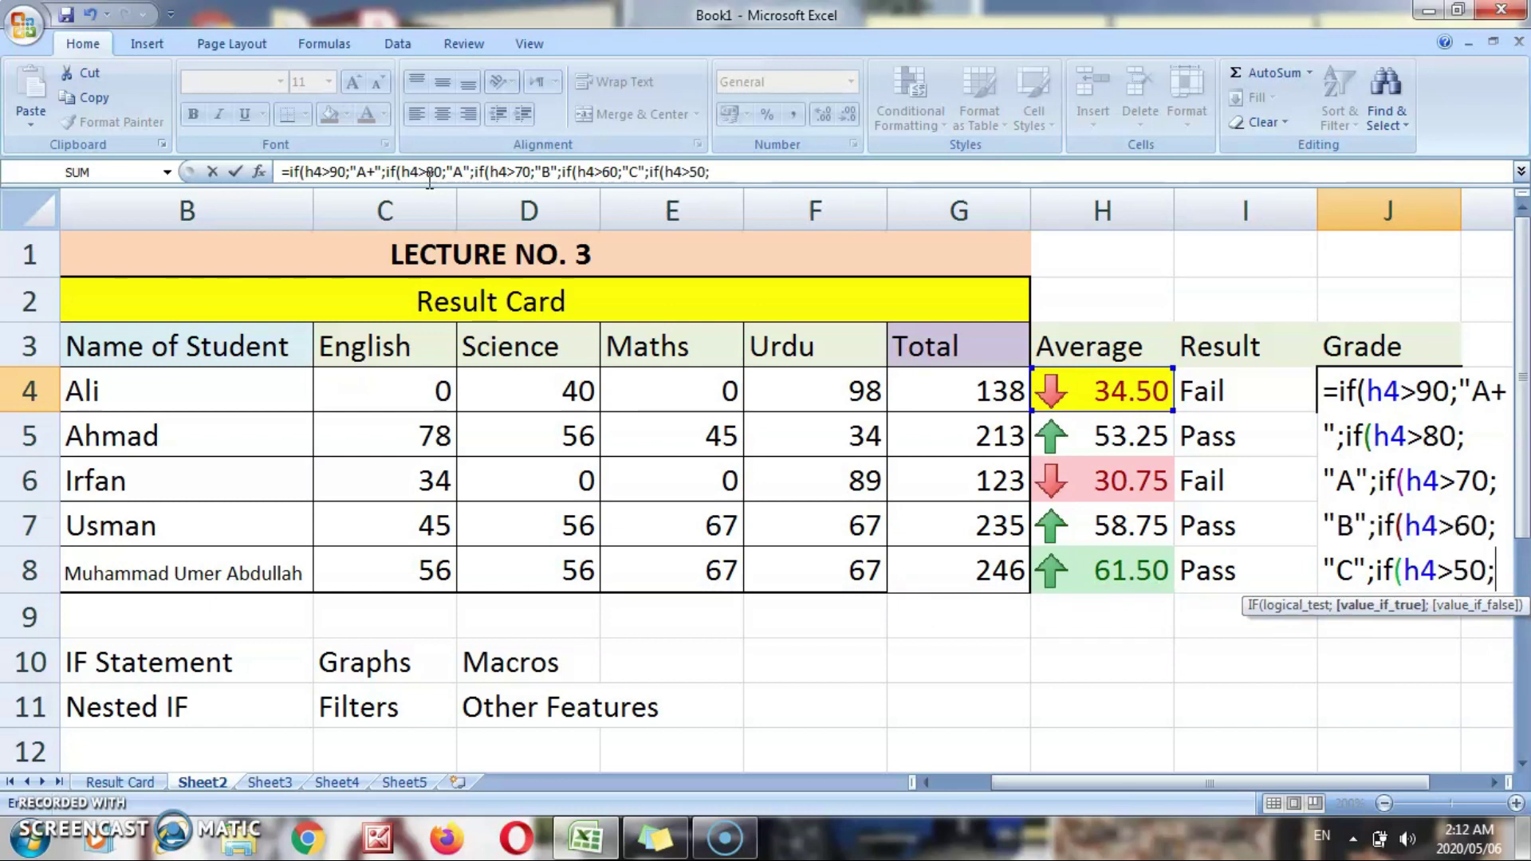
type("D\"")
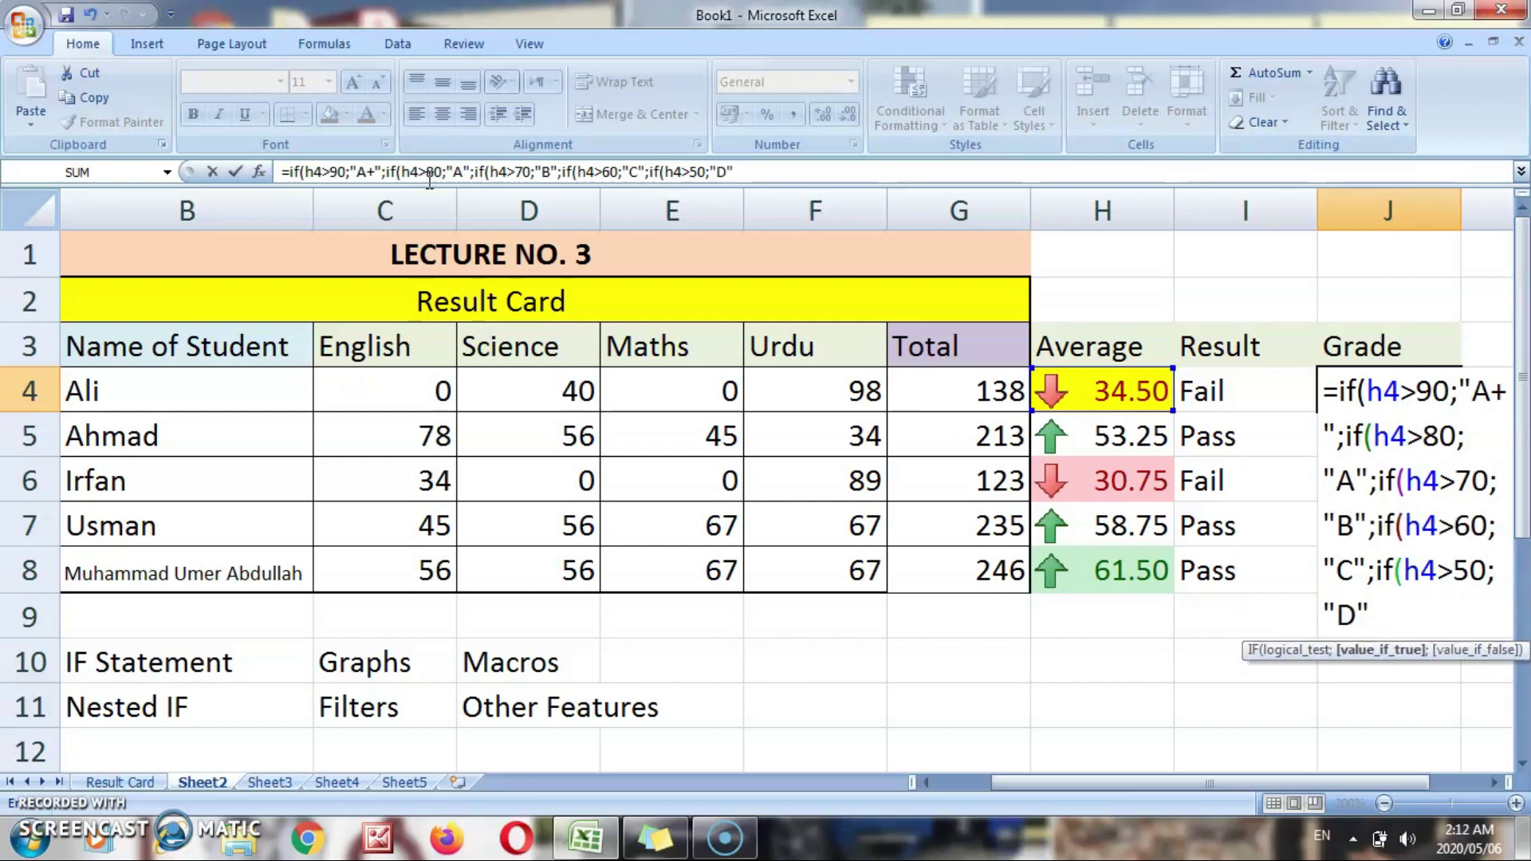
Nest a sixth IF in the J4 formula that returns "E" when H4 is greater than 40.
type(";if")
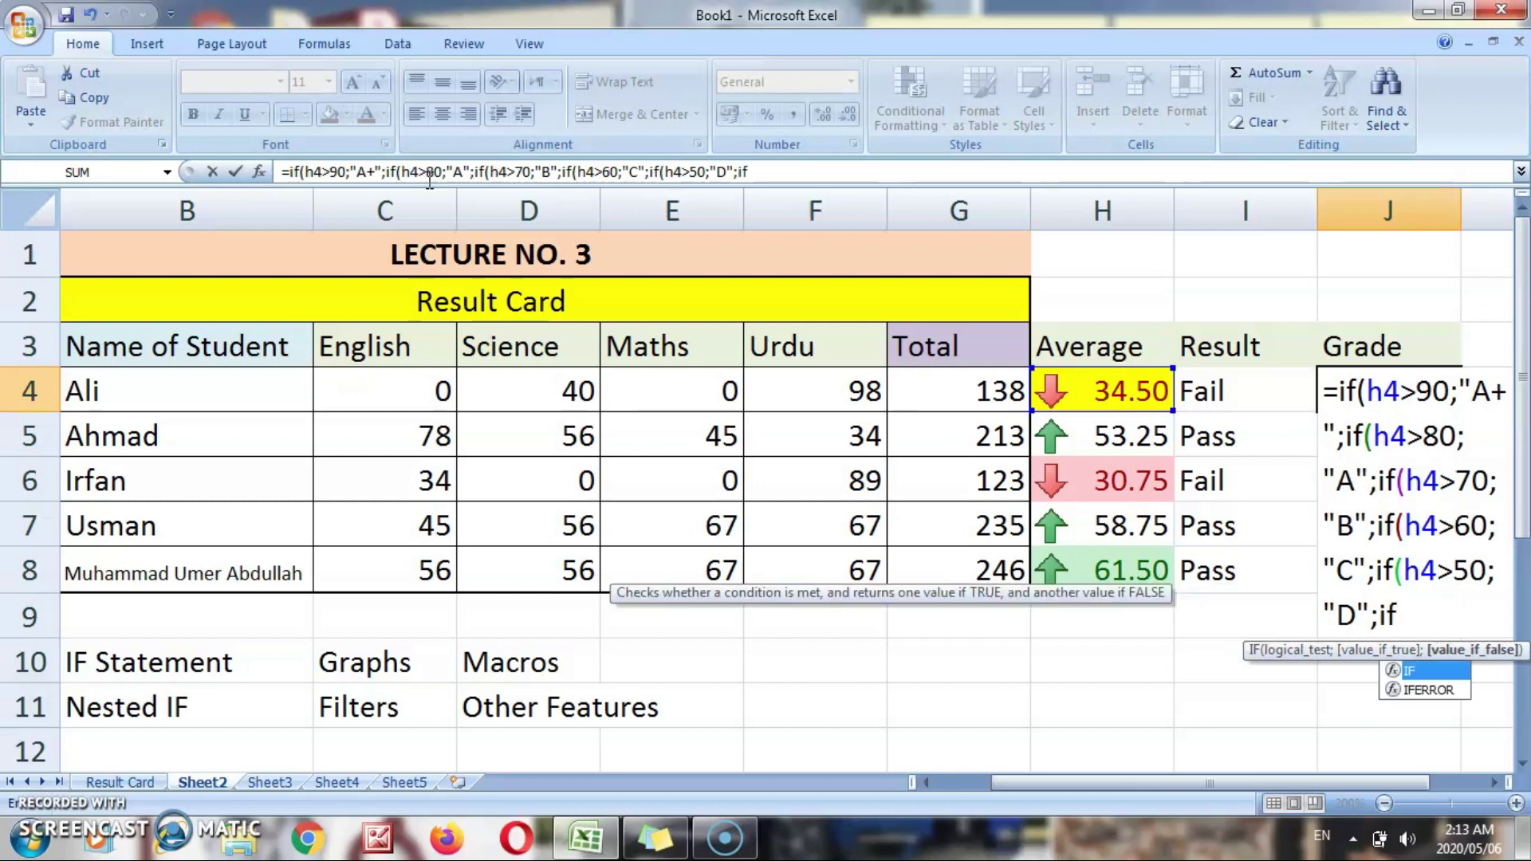
type("(h4")
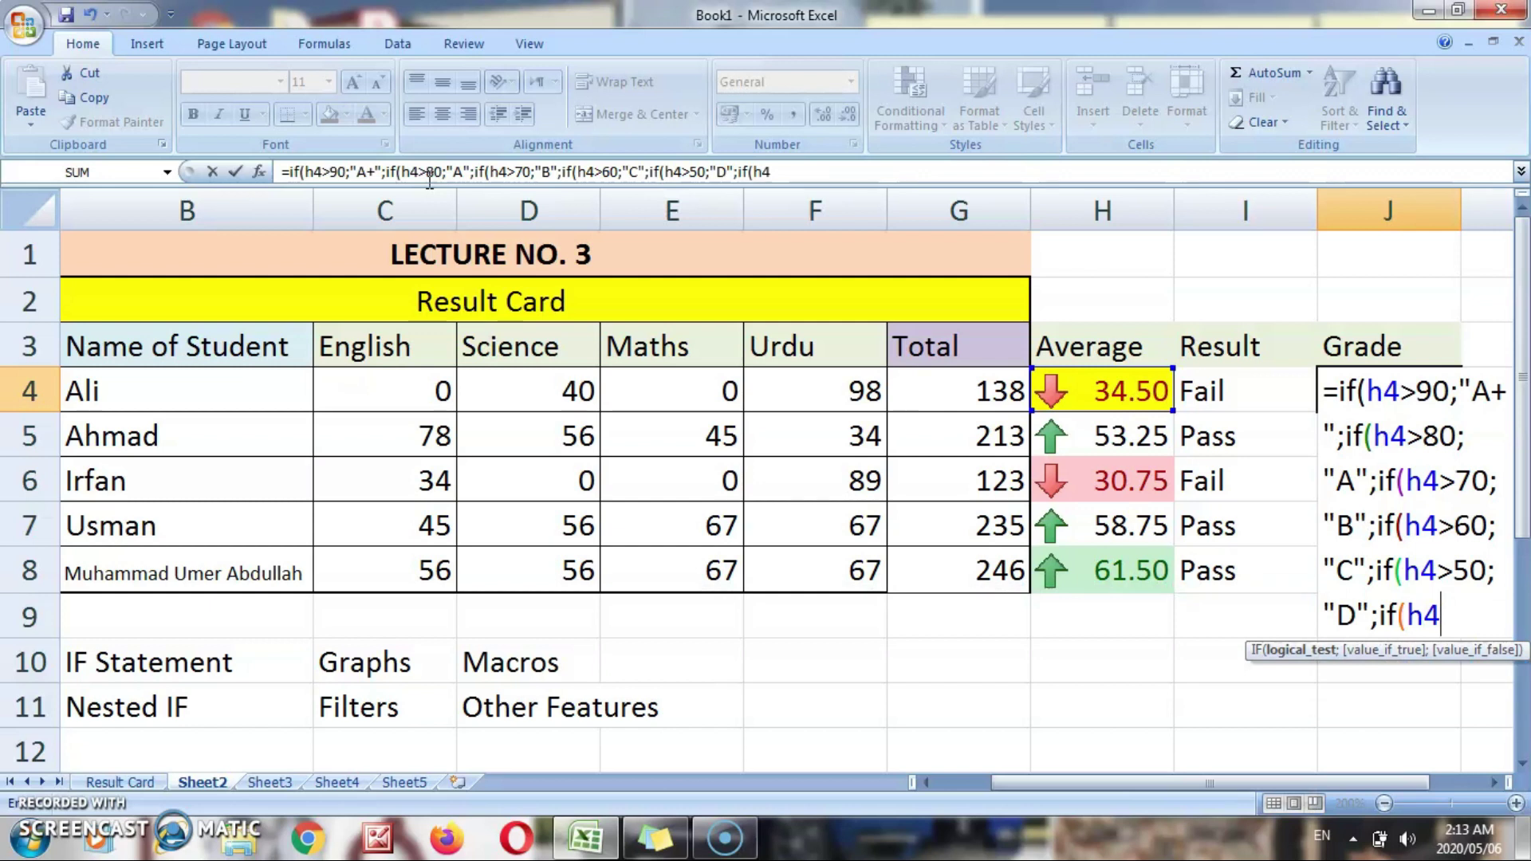
type(">40;\"")
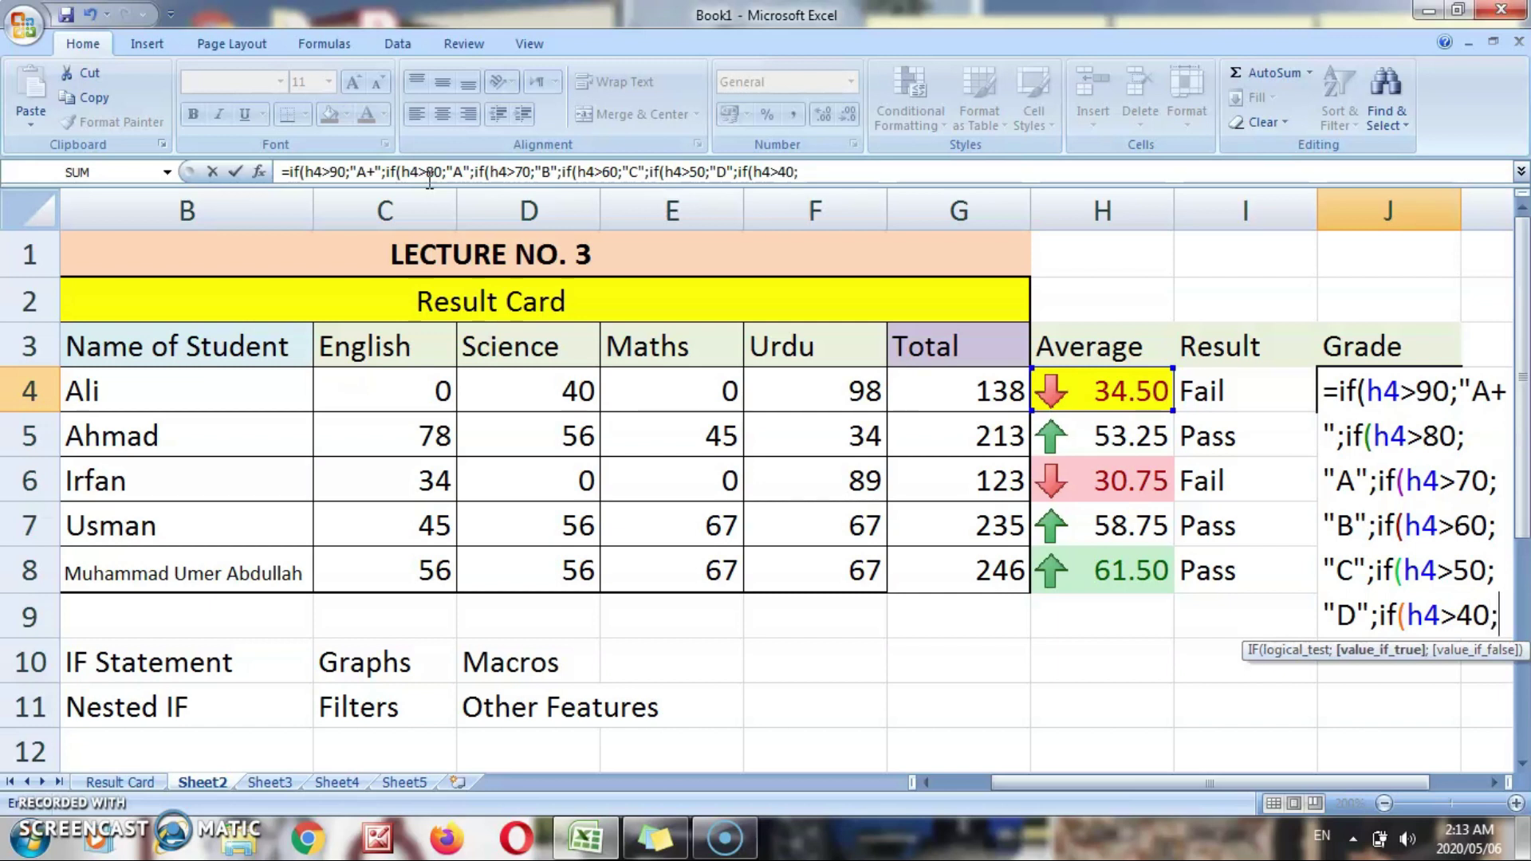
type("E\"")
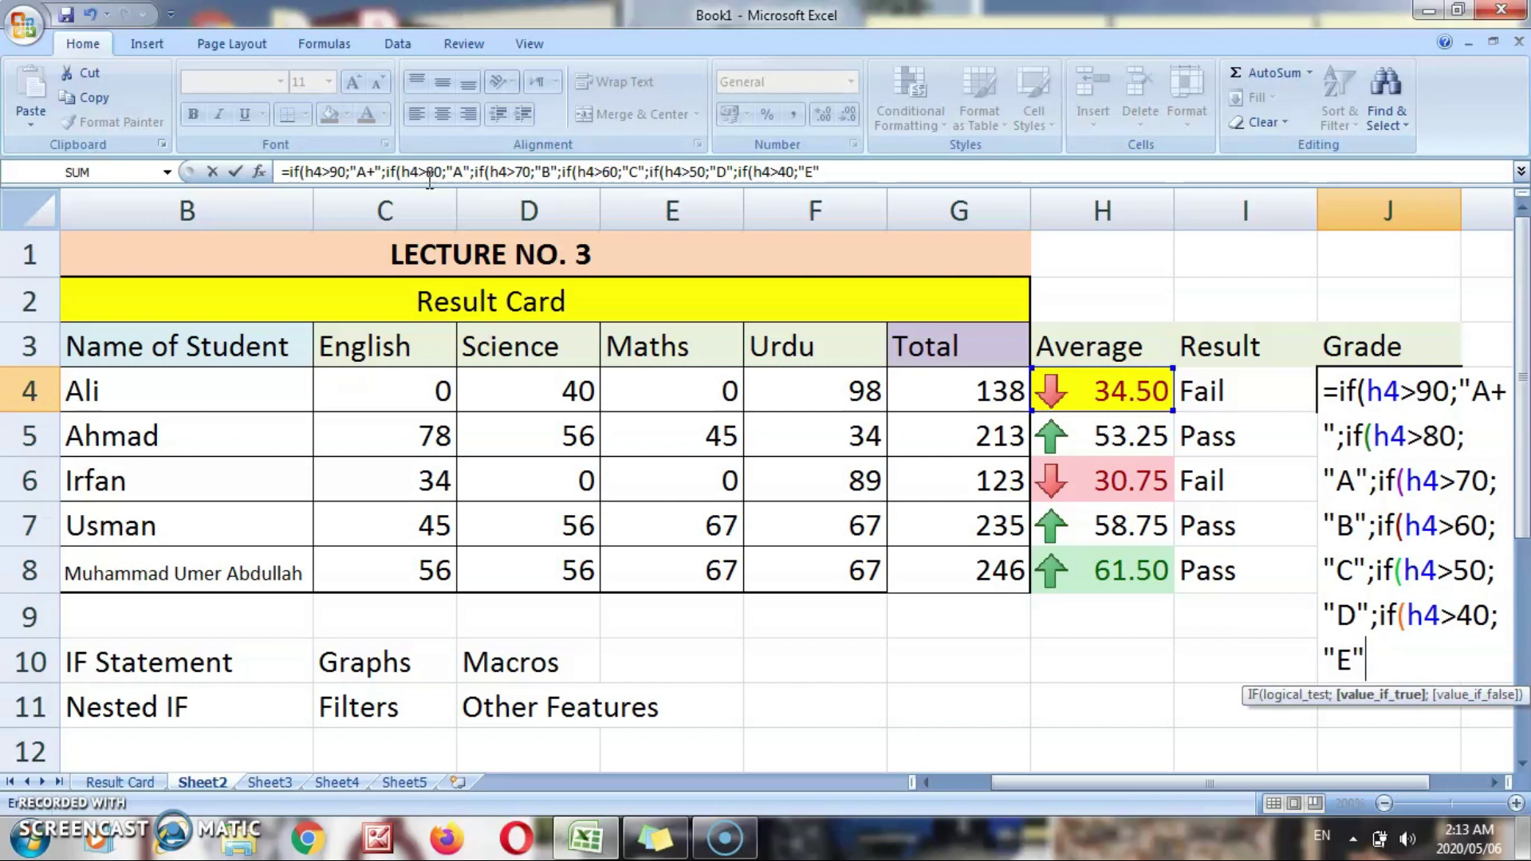
Finish the J4 formula with "F" as the fallback grade, close all six IF functions and commit it.
type(";\"")
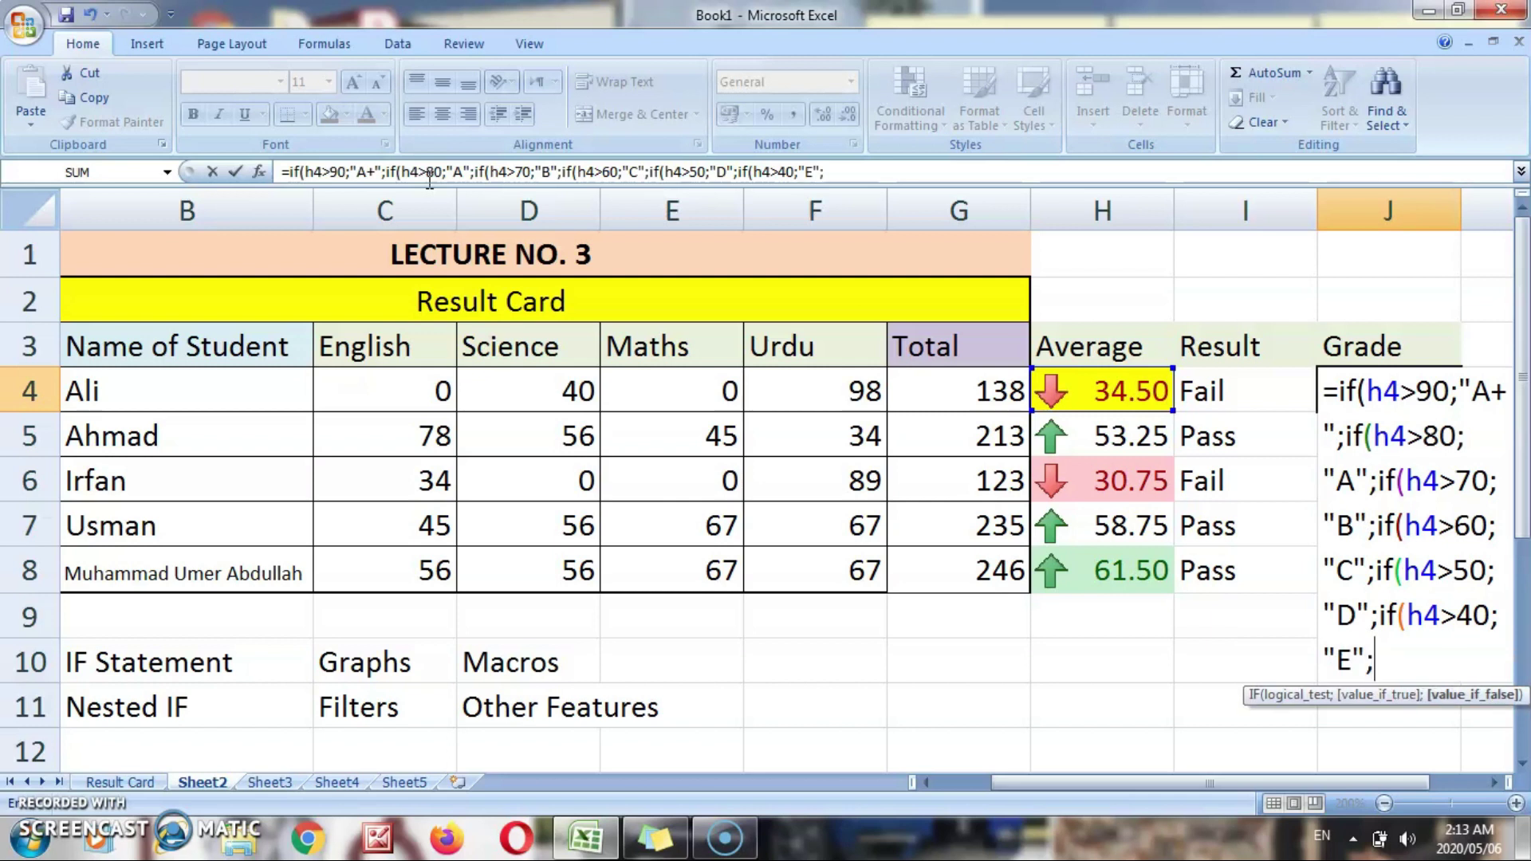
type("F\"")
type("))")
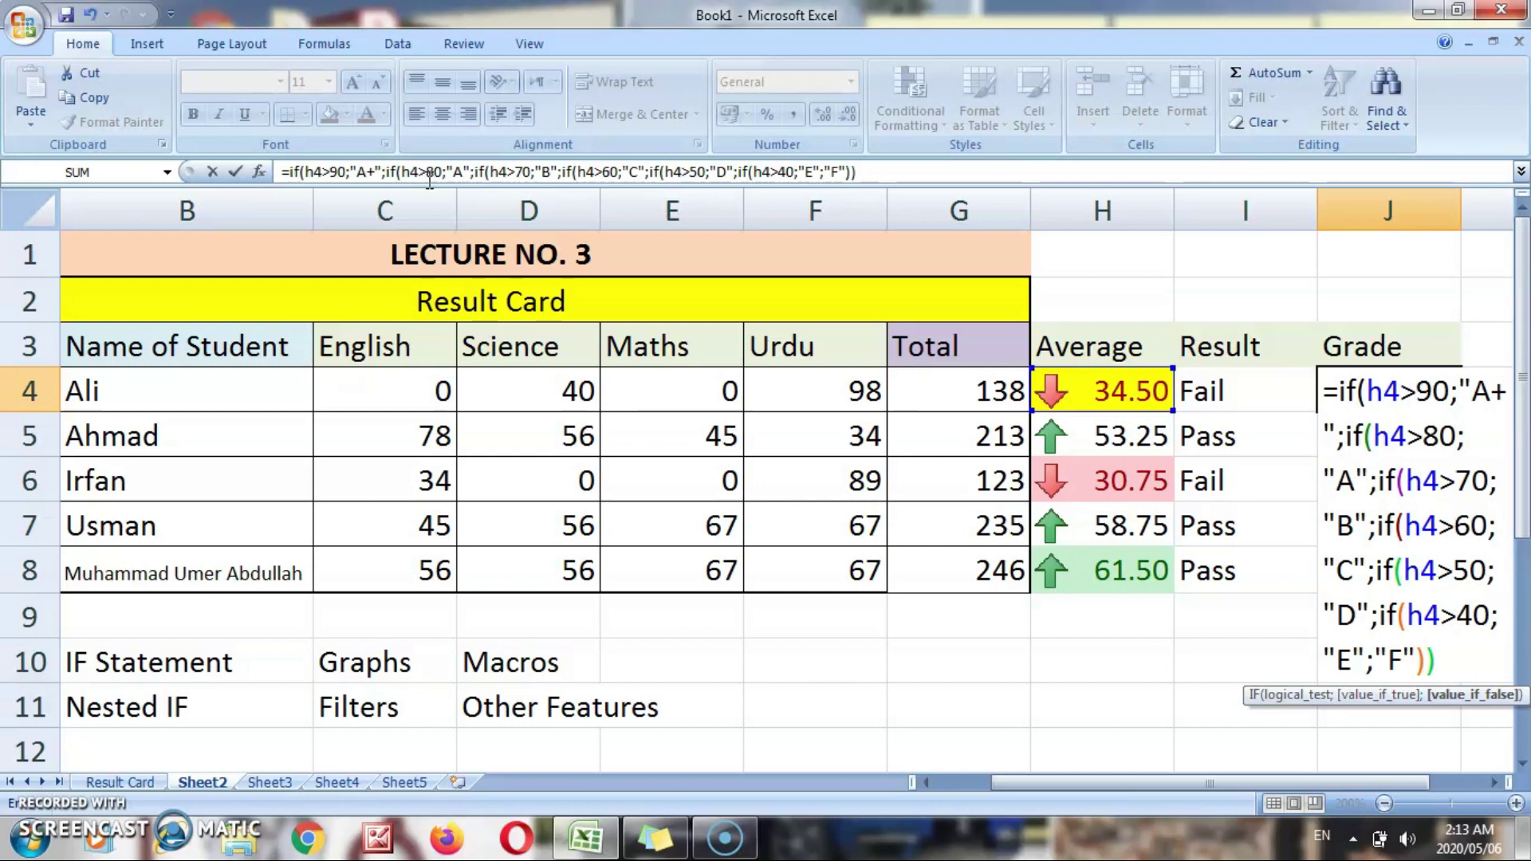
type("))))")
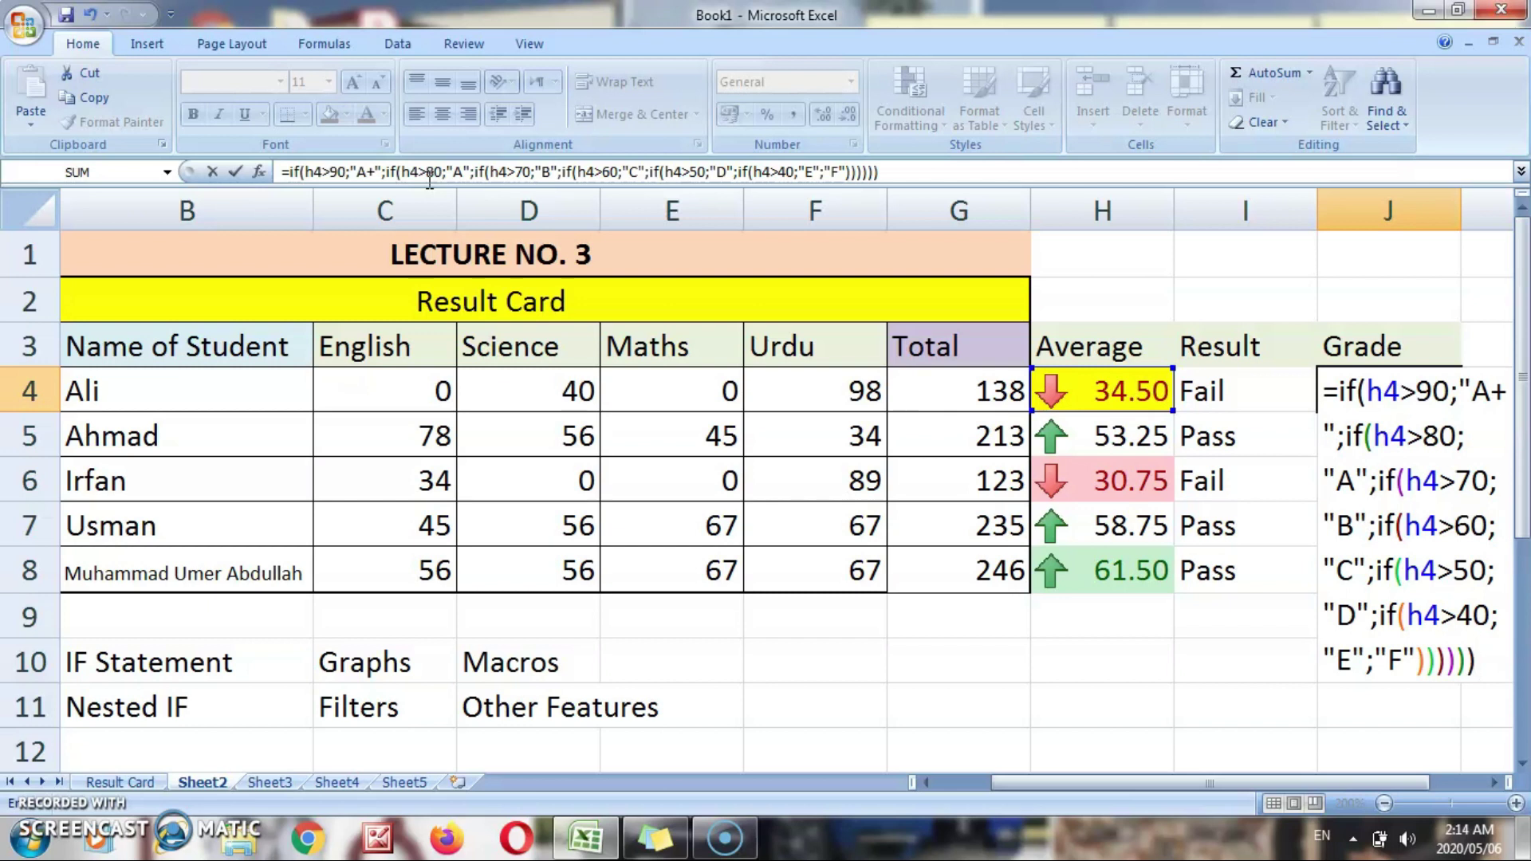
key("Return")
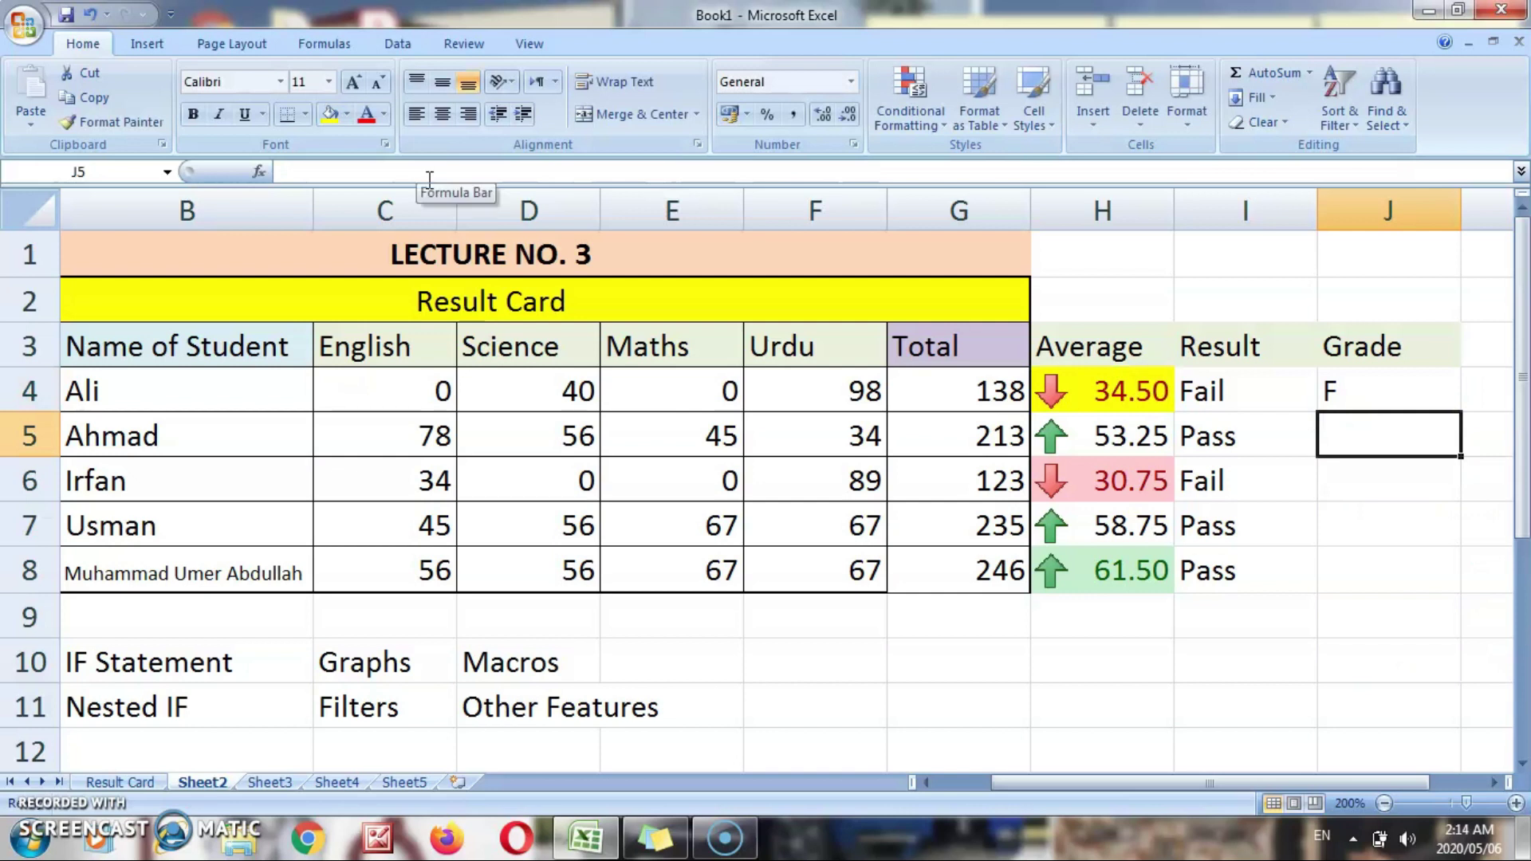
Fill the nested IF formula from J4 down the Grade column to J8.
key("Up")
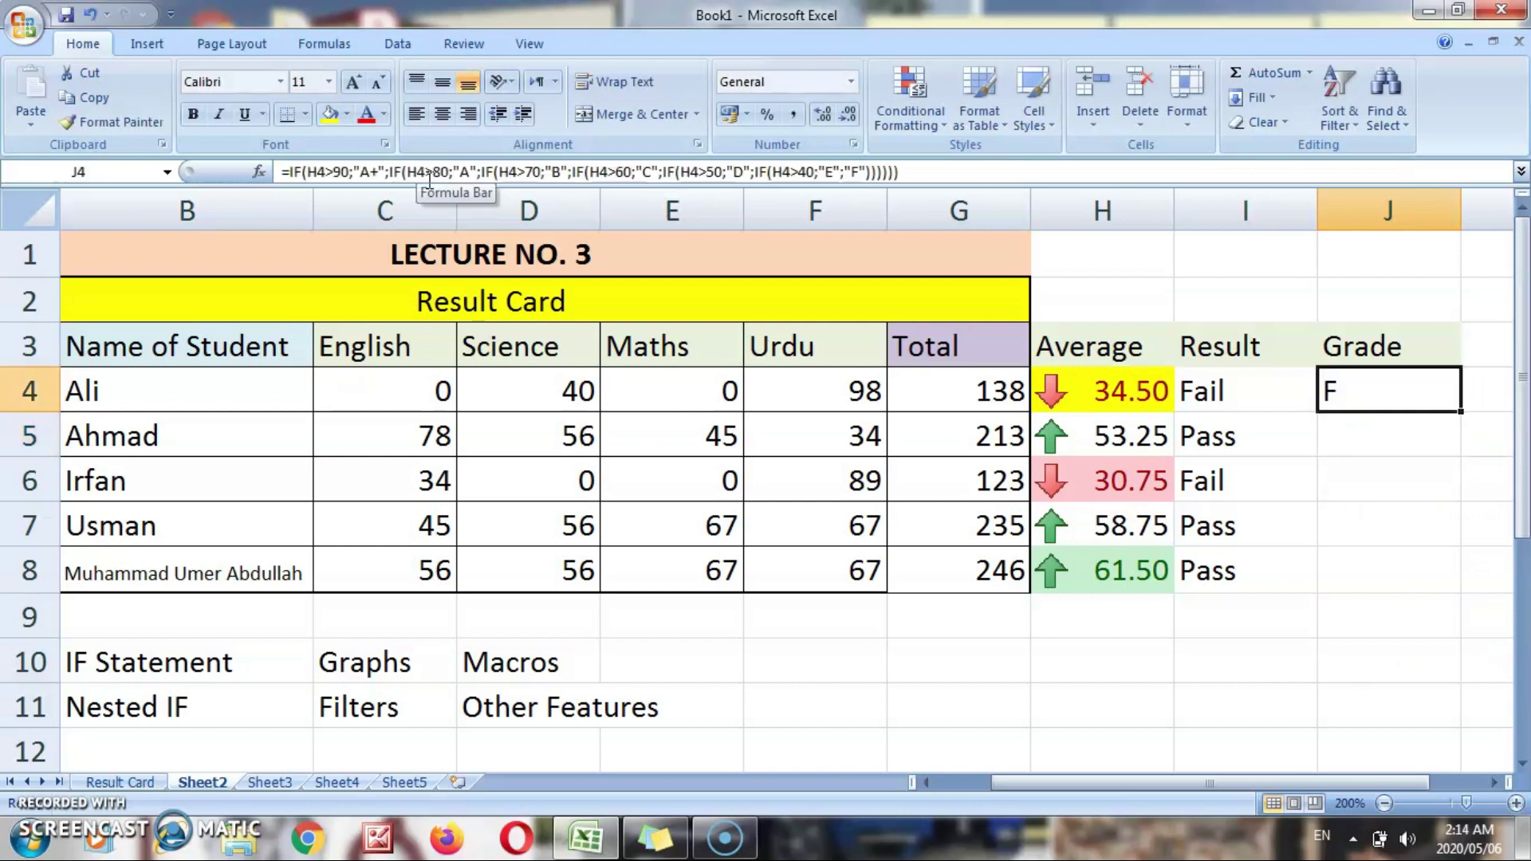
left_click(425, 172)
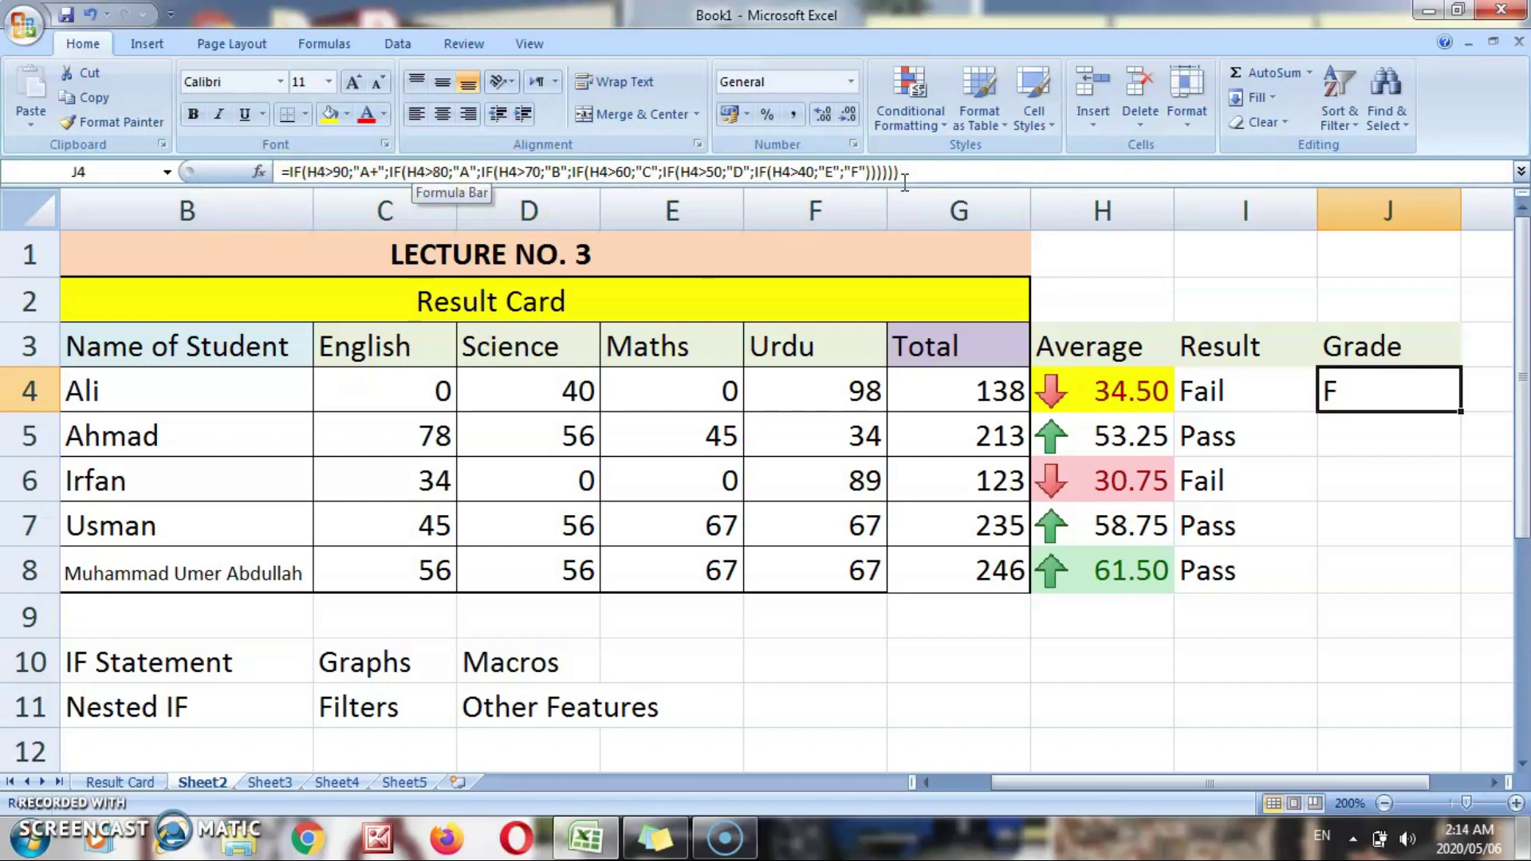
left_click_drag(1460, 421, 1452, 575)
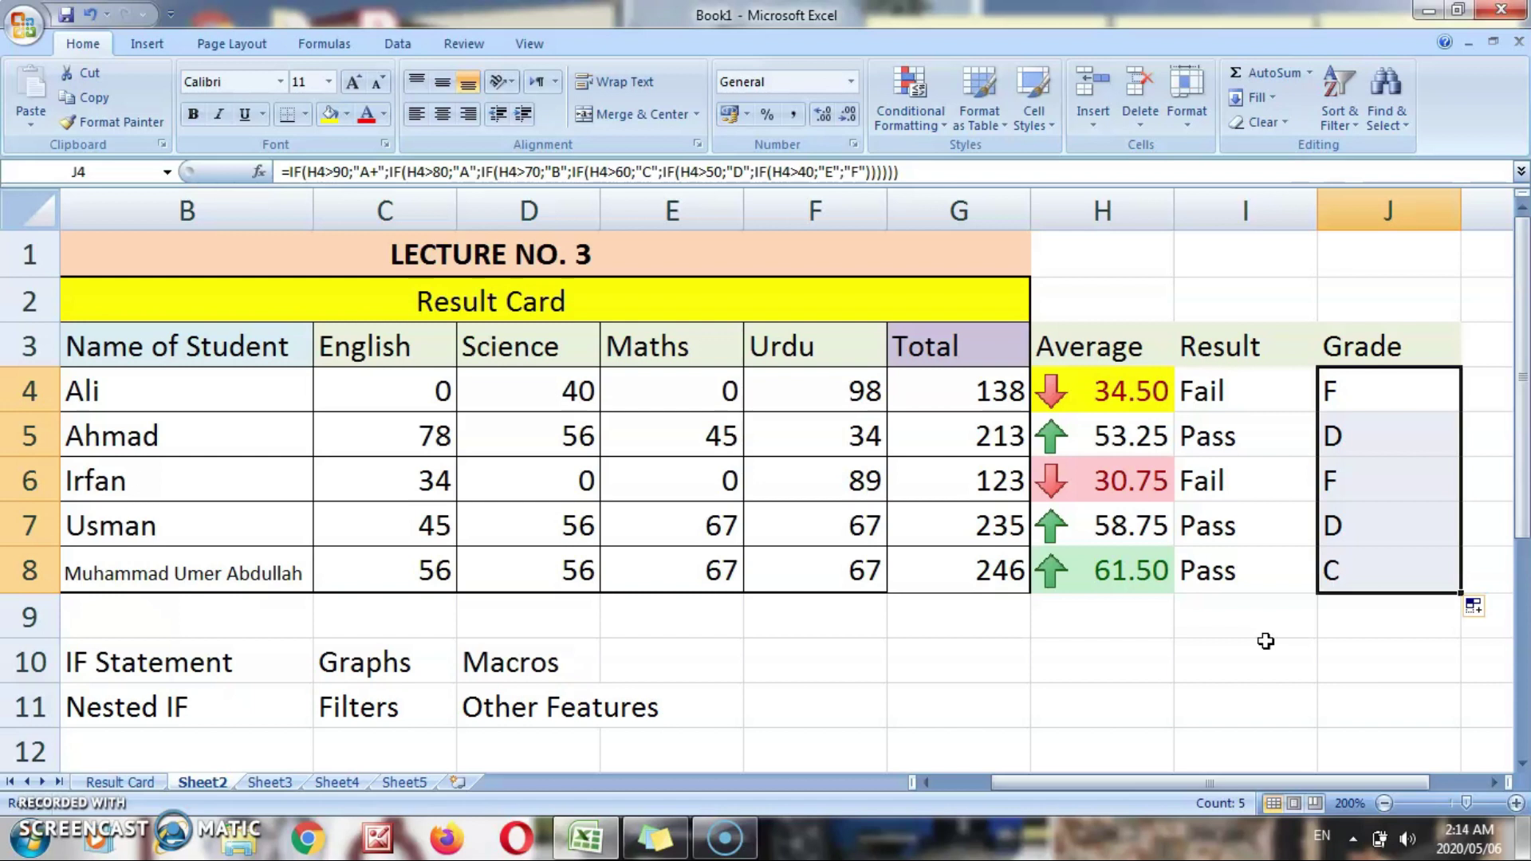
Set the first student's English mark in C4 and Maths mark in E4 to 90.
left_click(413, 399)
type("90")
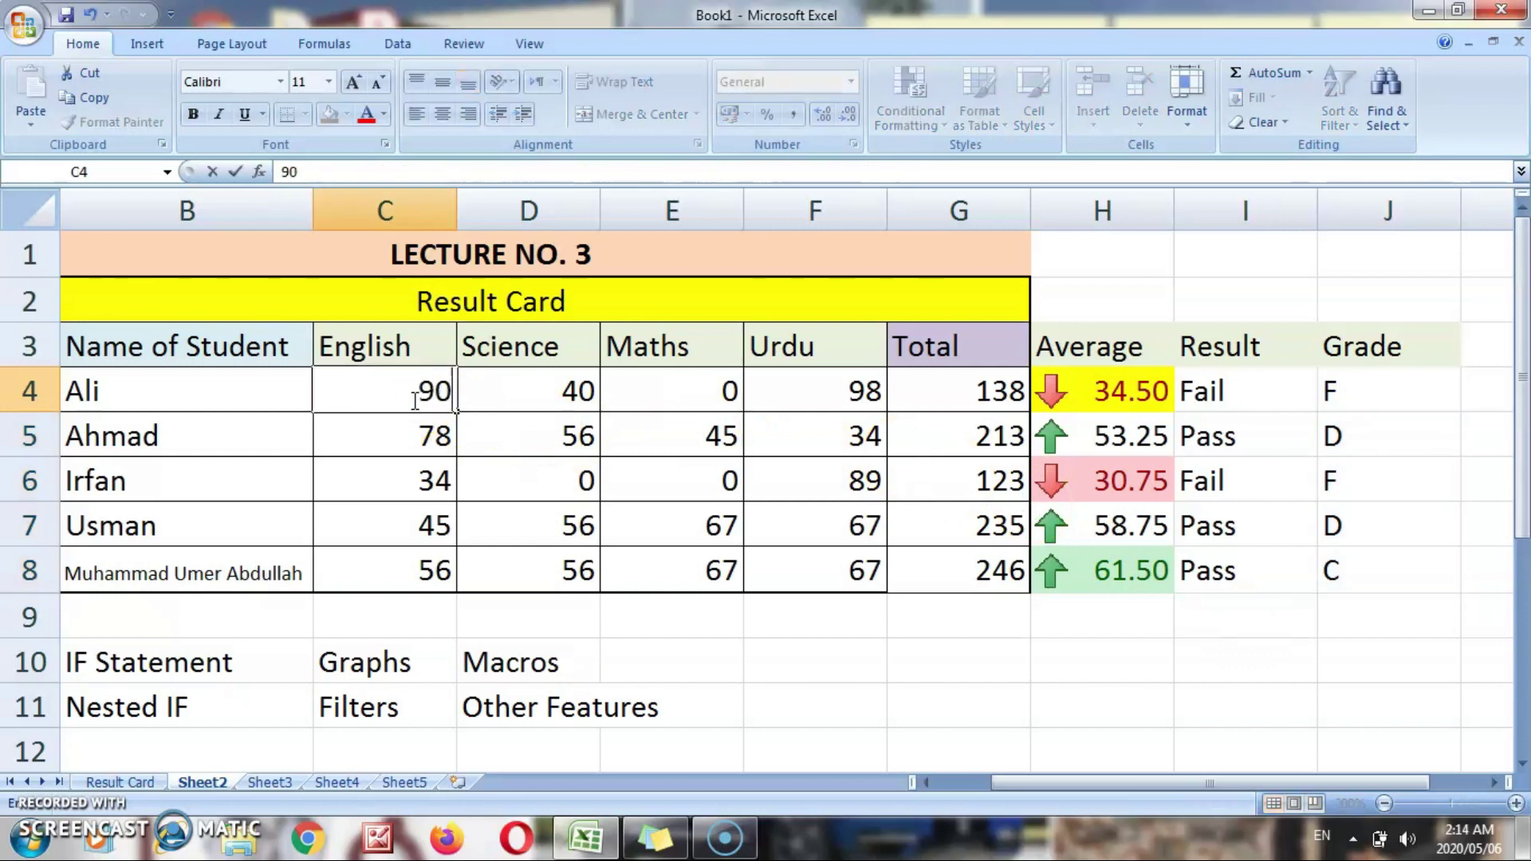
key("Tab")
key("Tab")
type("90")
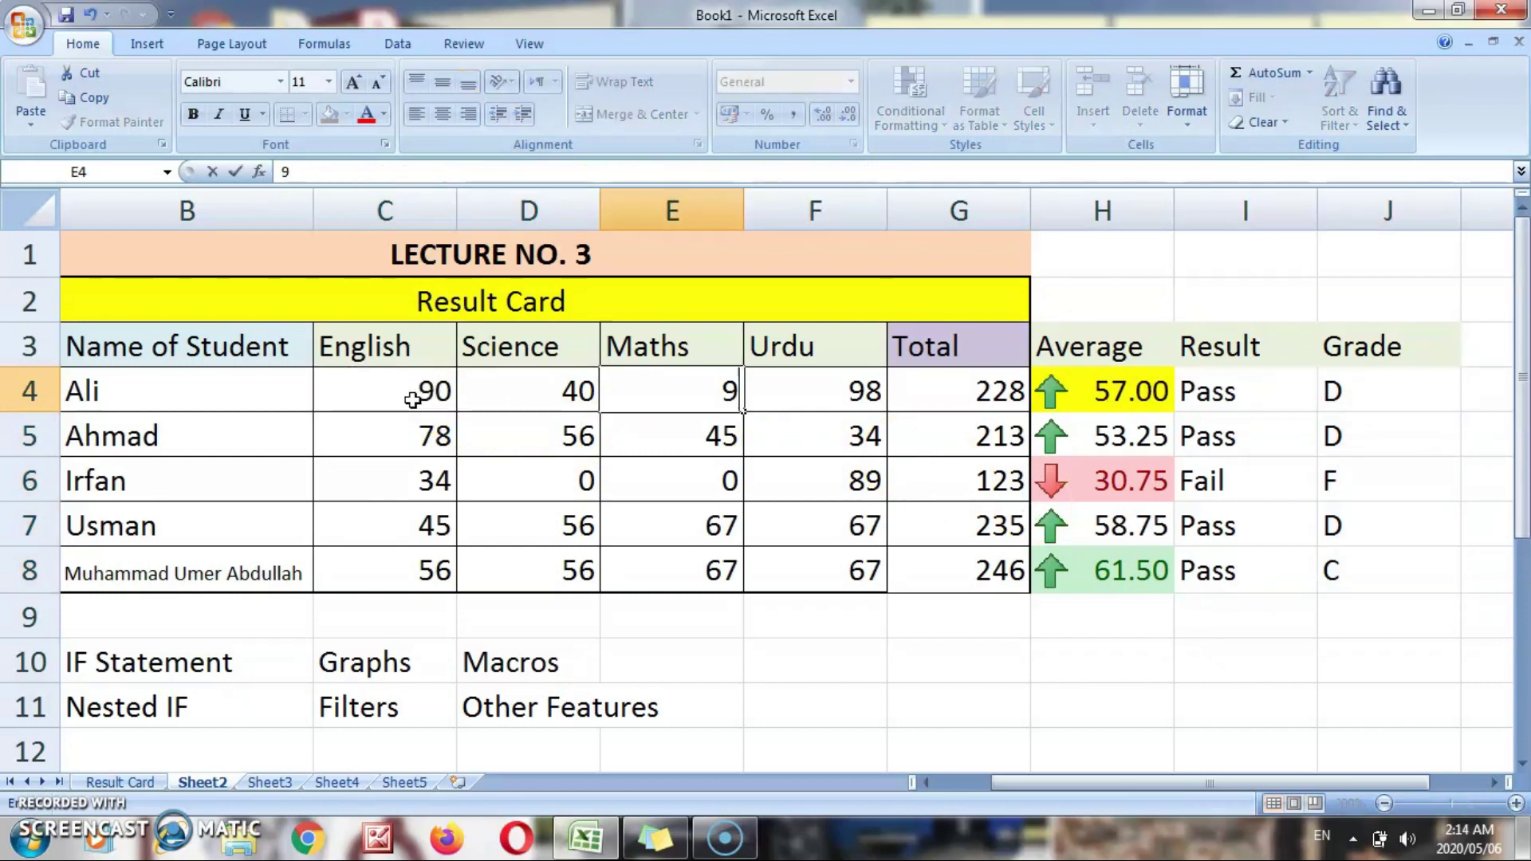
key("Tab")
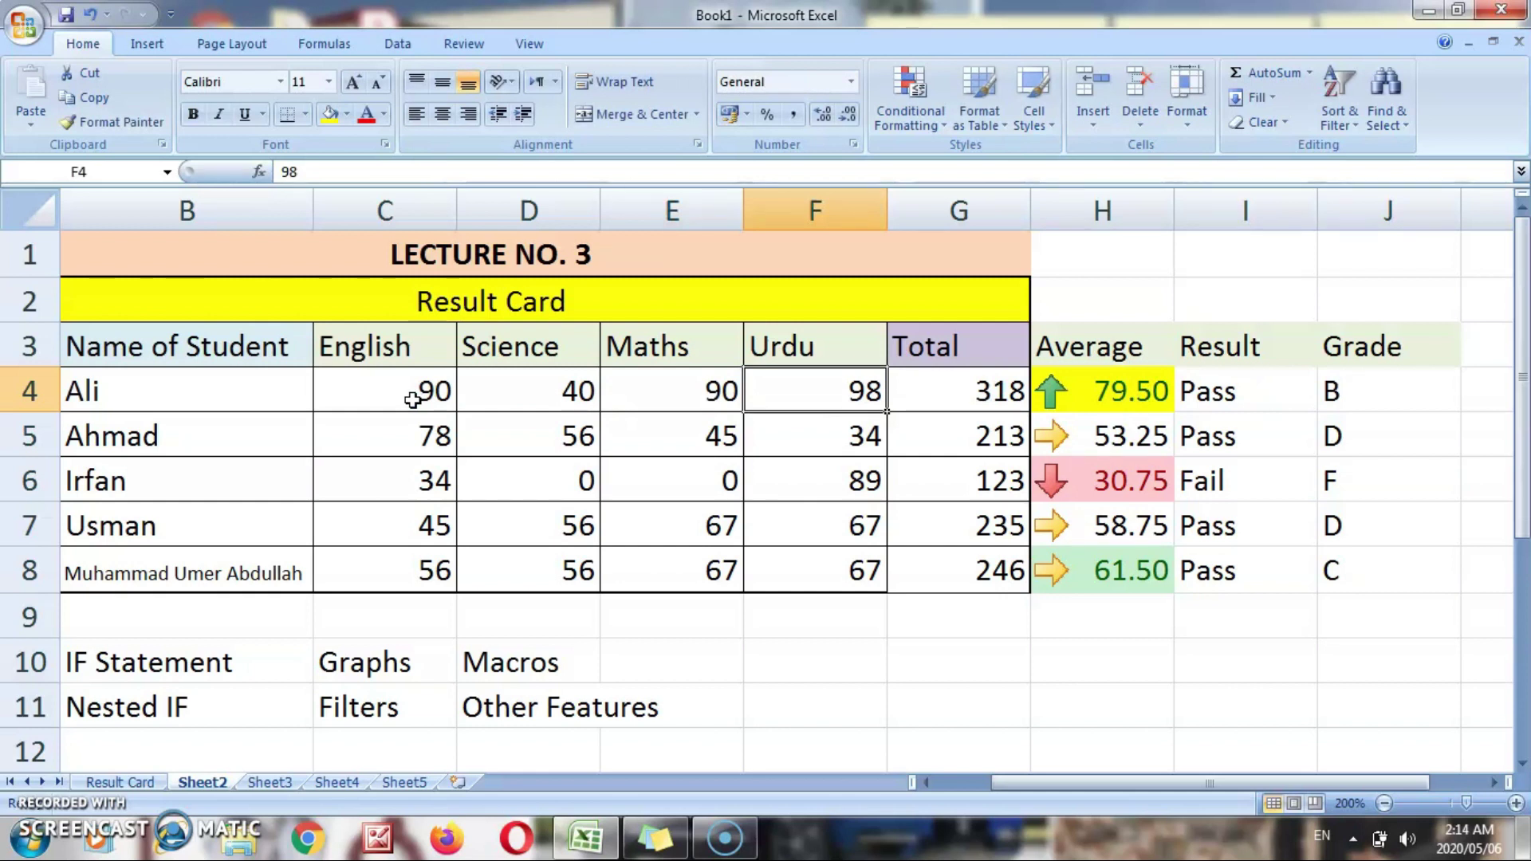
Set the first student's Science mark in D4 to 90.
key("Left")
key("Left")
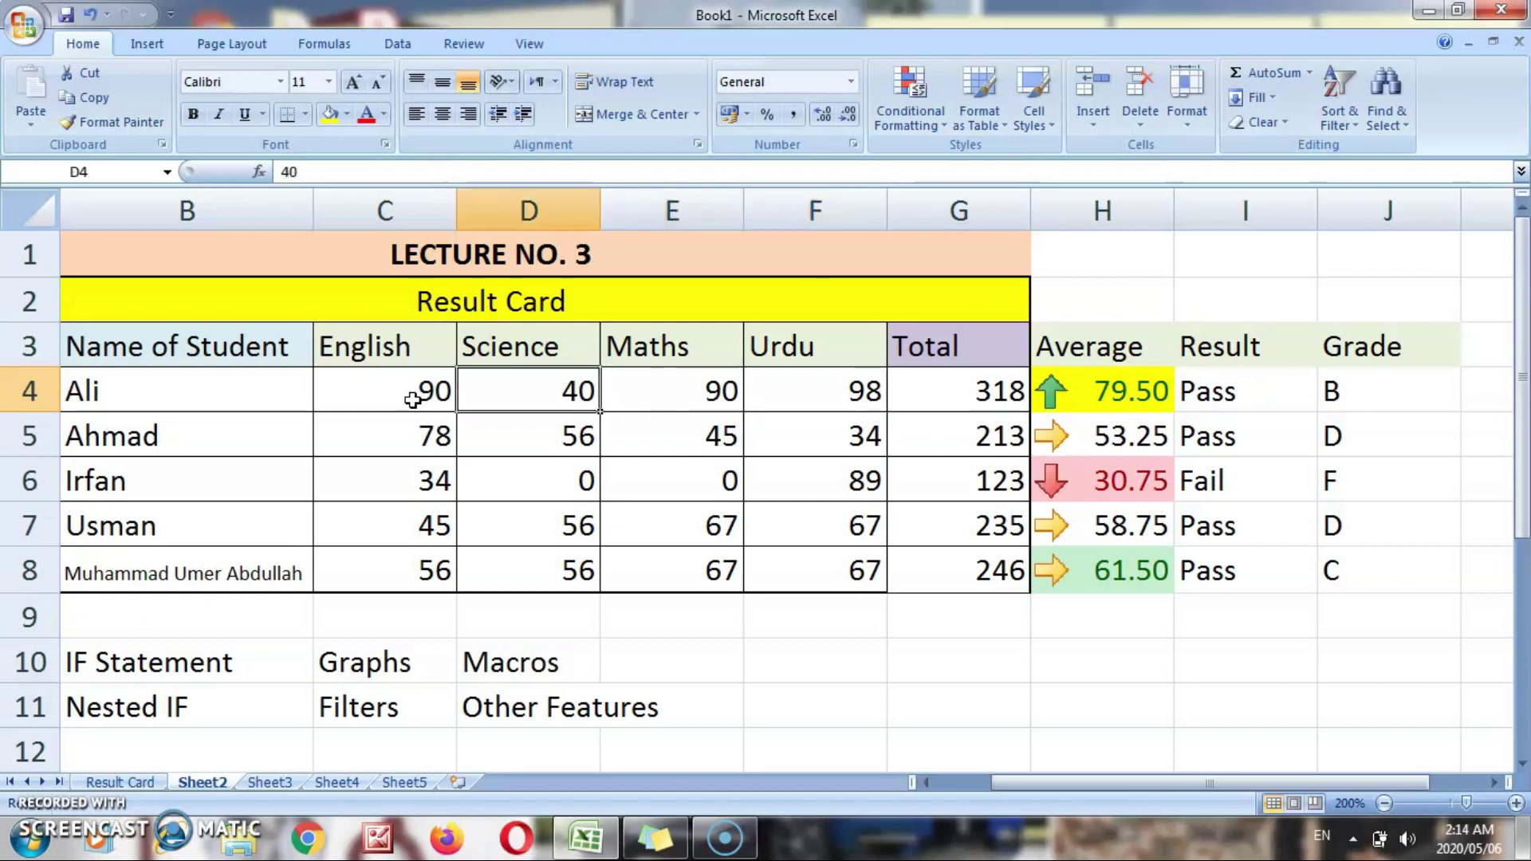
type("90")
key("Right")
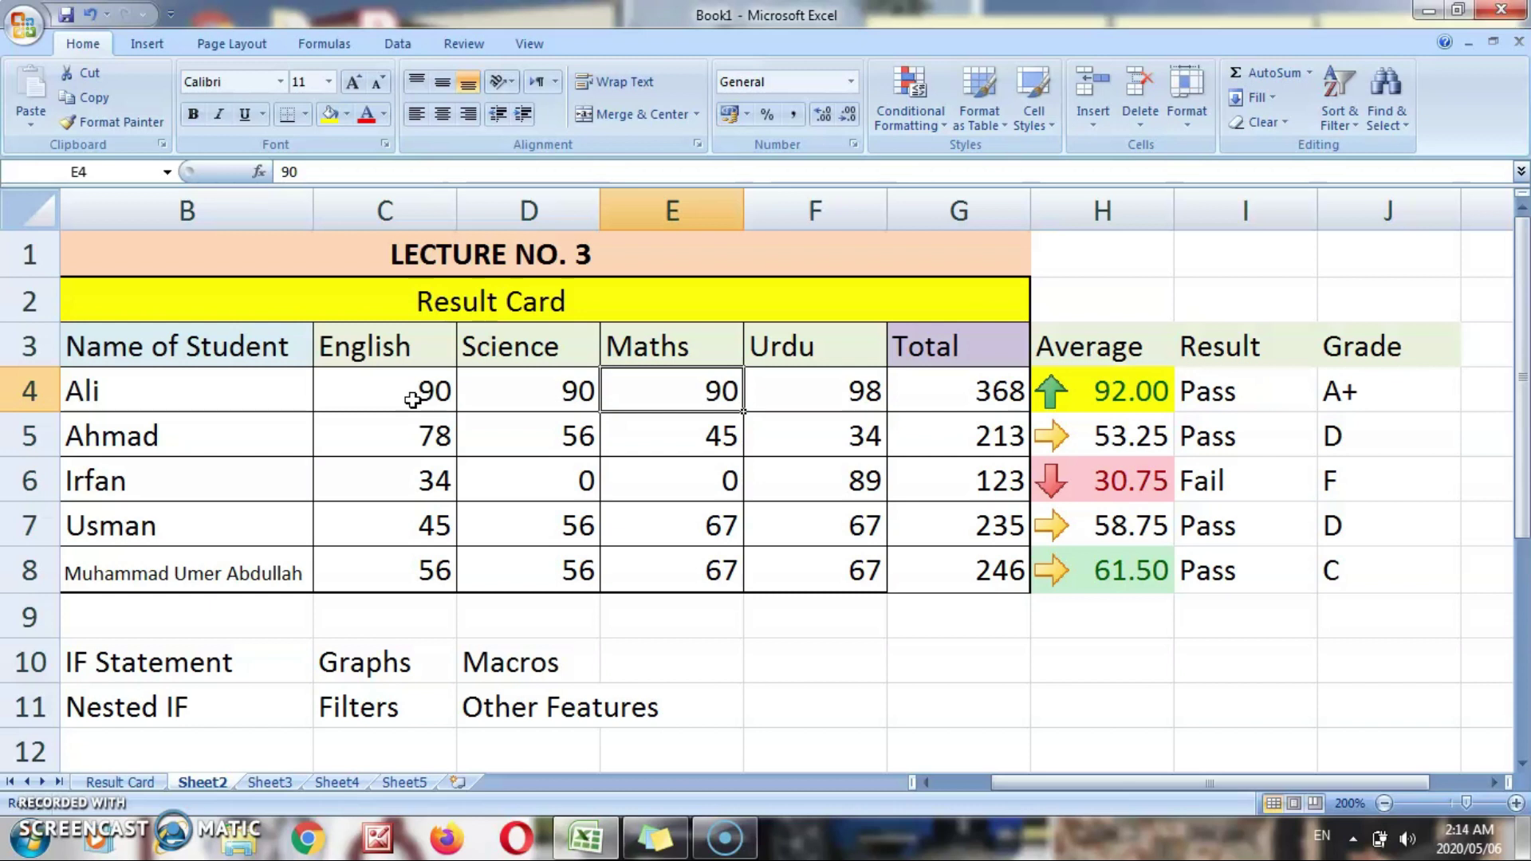
Change the first student's Science mark in D4 to 80.
key("Left")
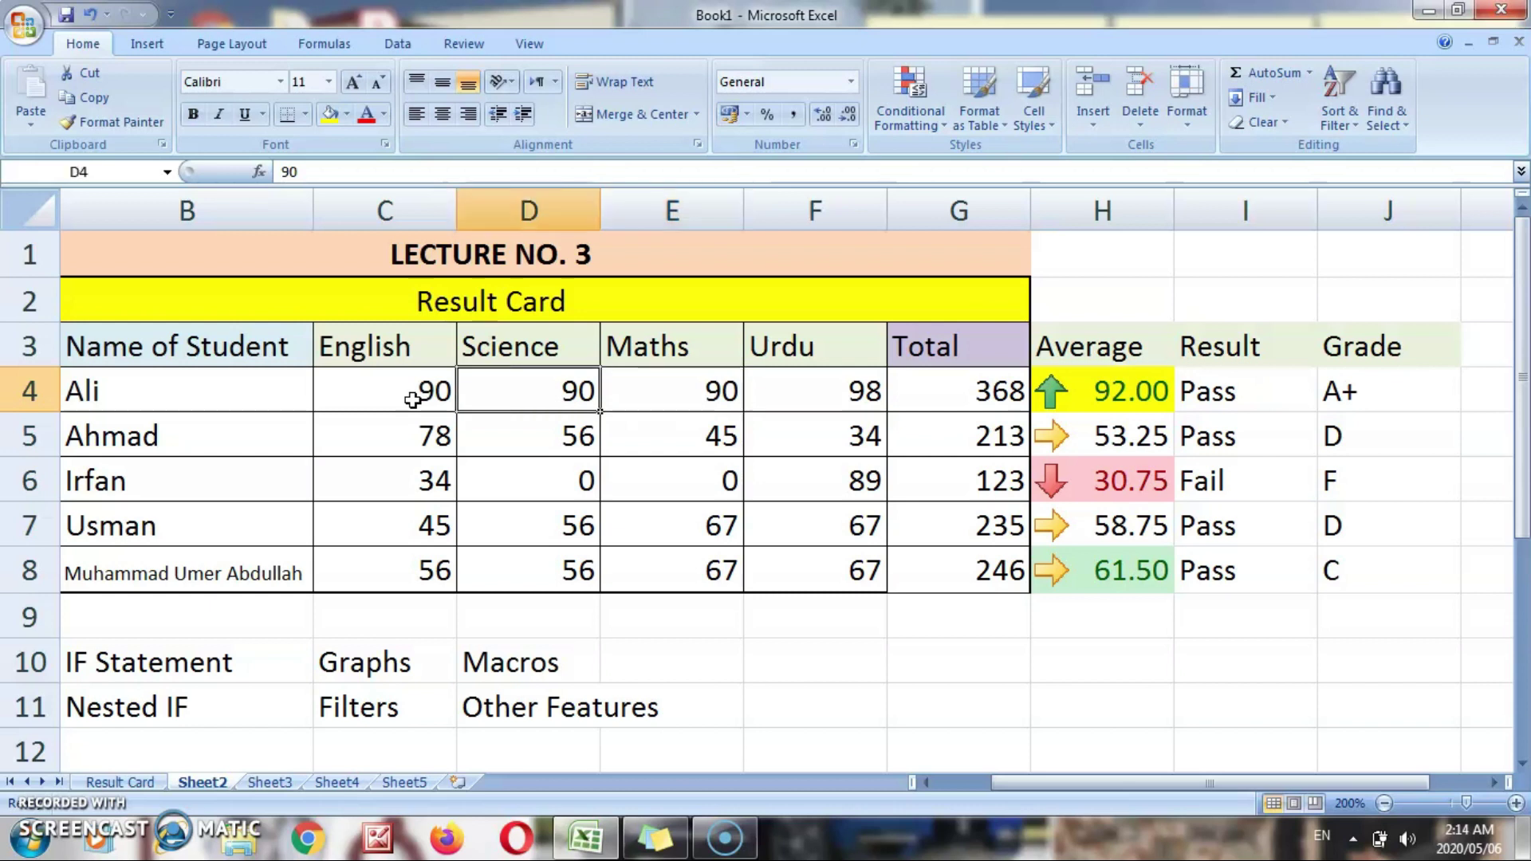
type("80")
key("Right")
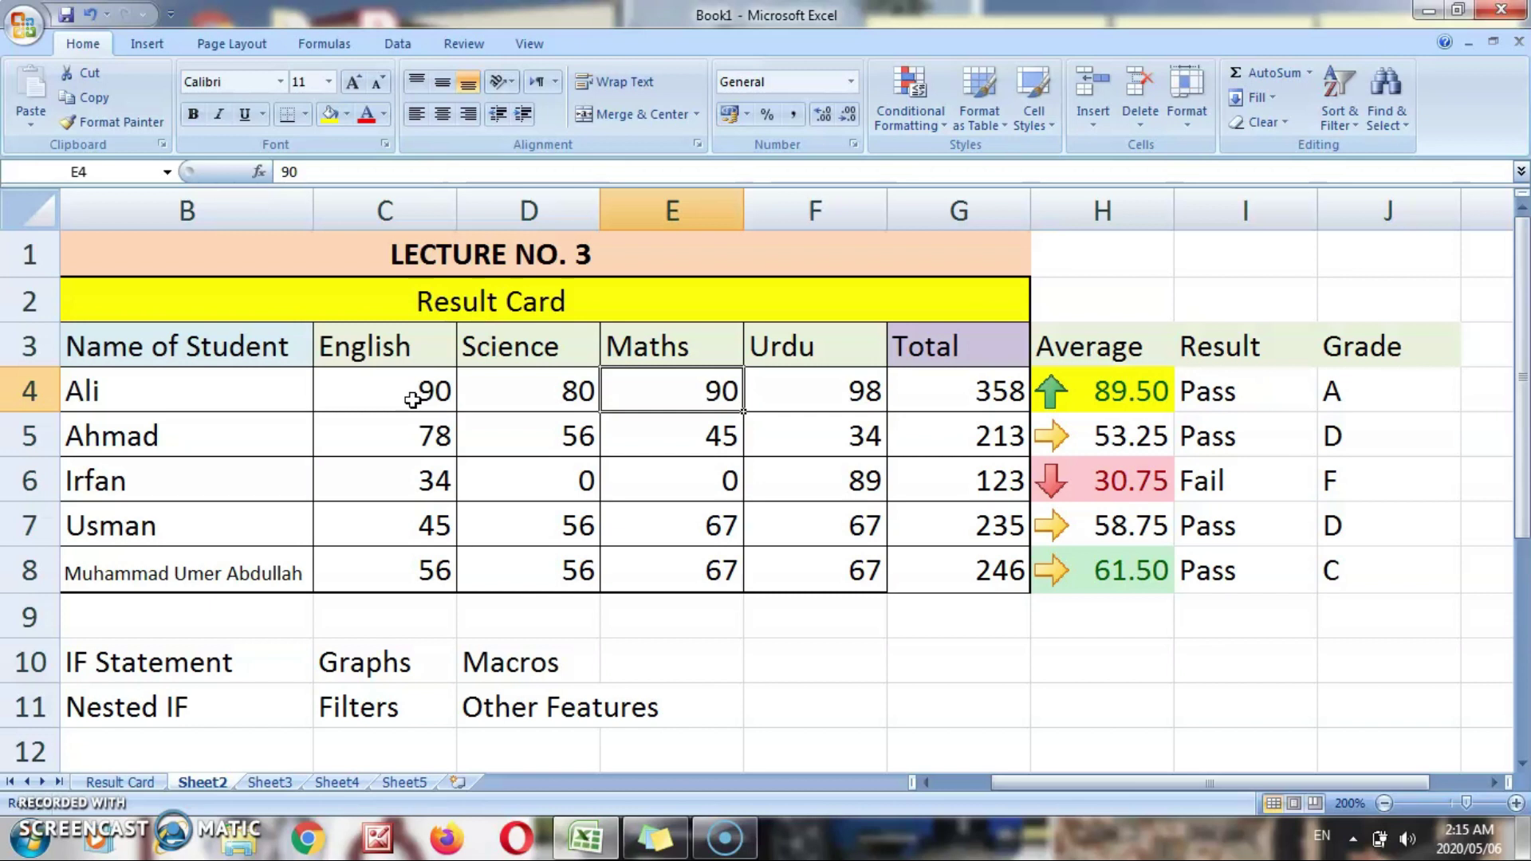
Narrow the Result and Grade columns, I and J, to fit closely around their headings.
key("Up")
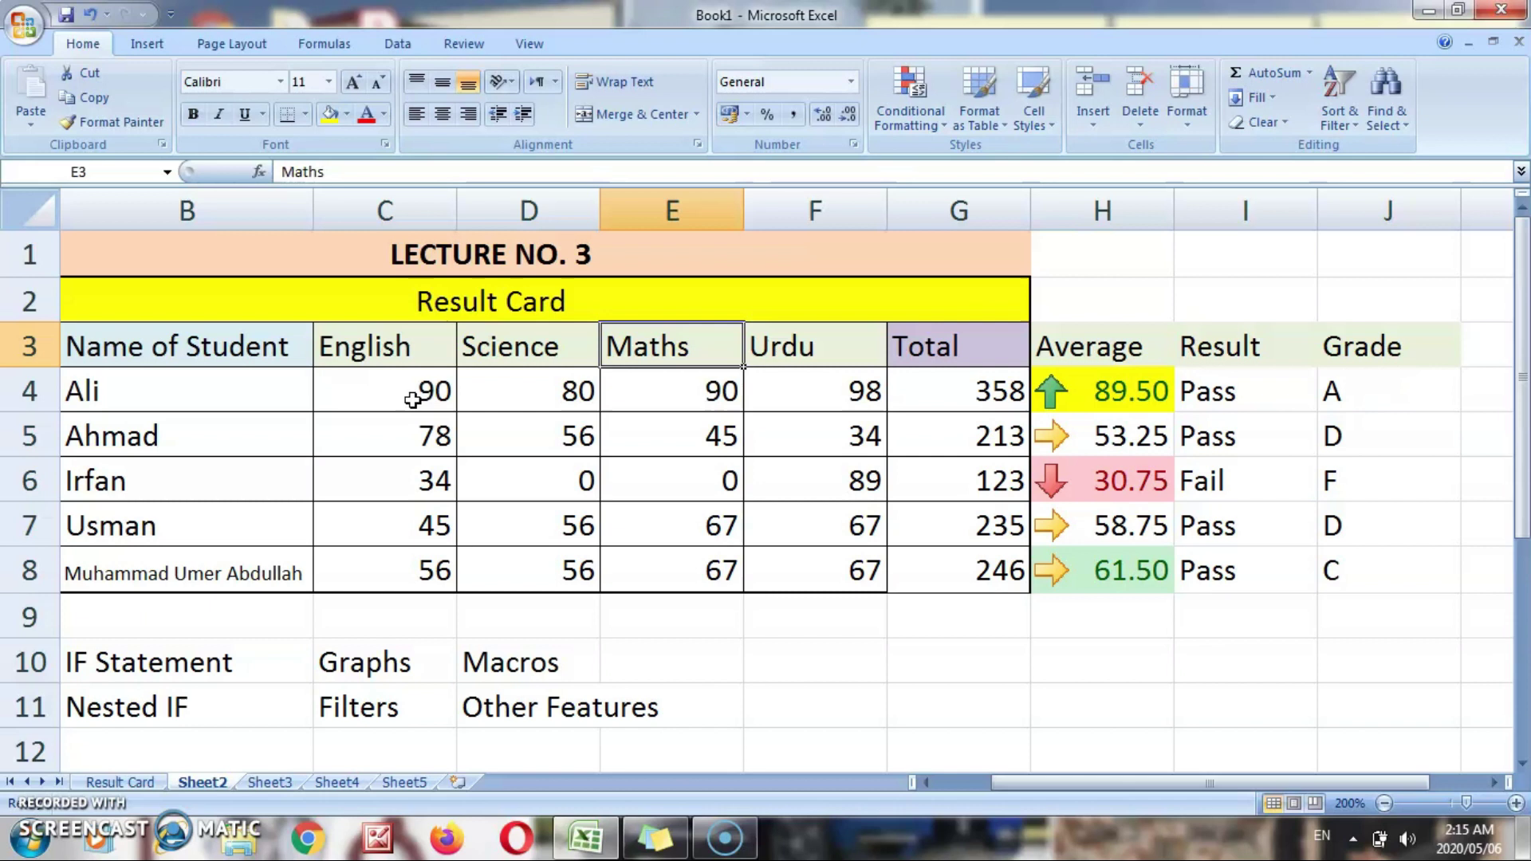
key("Right")
key("Right")
key("Right")
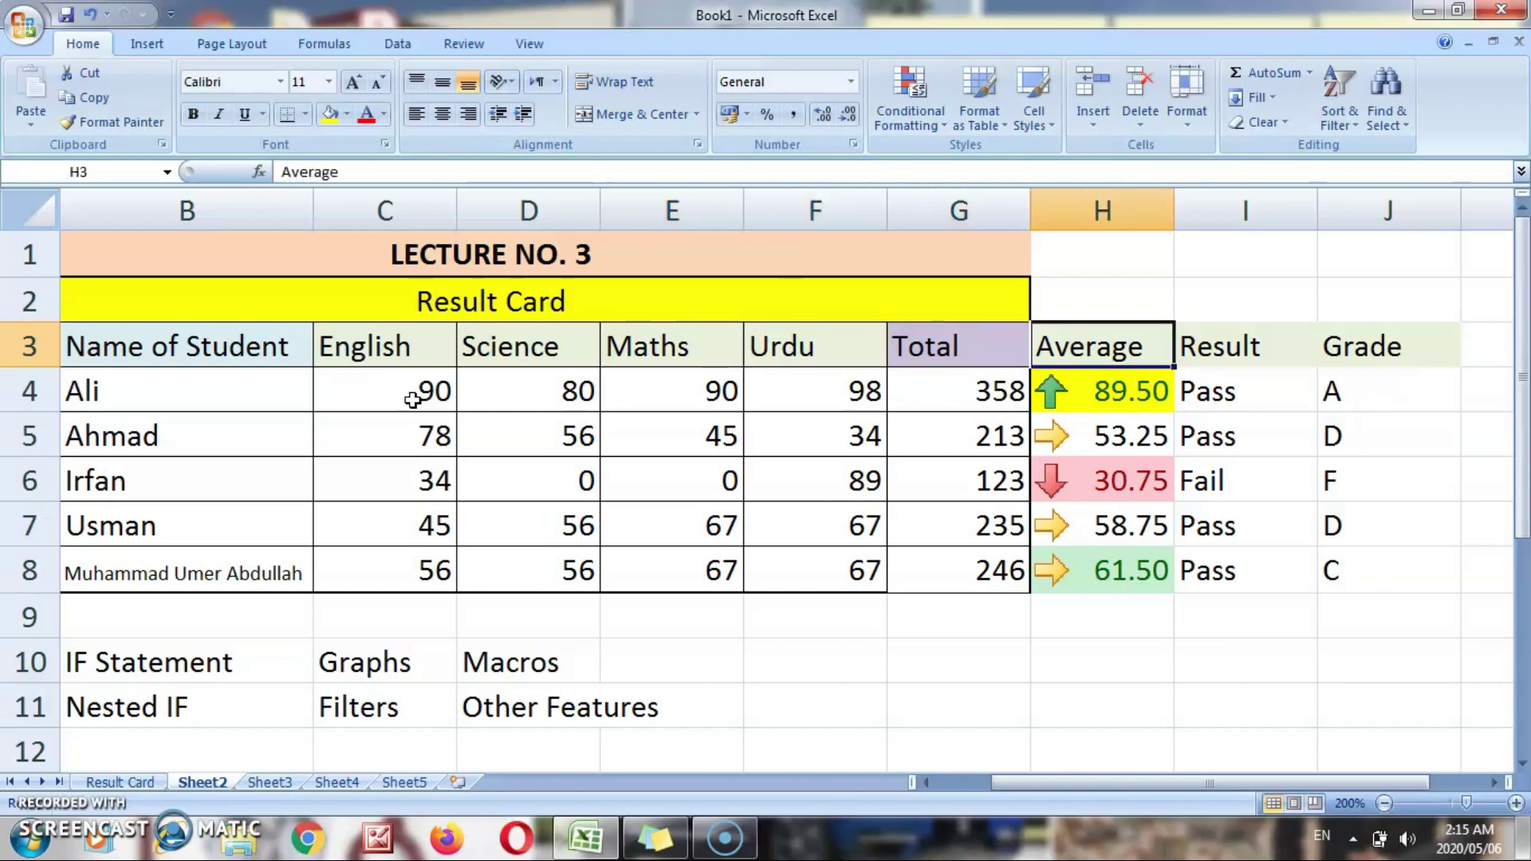
key("Left")
key("Up")
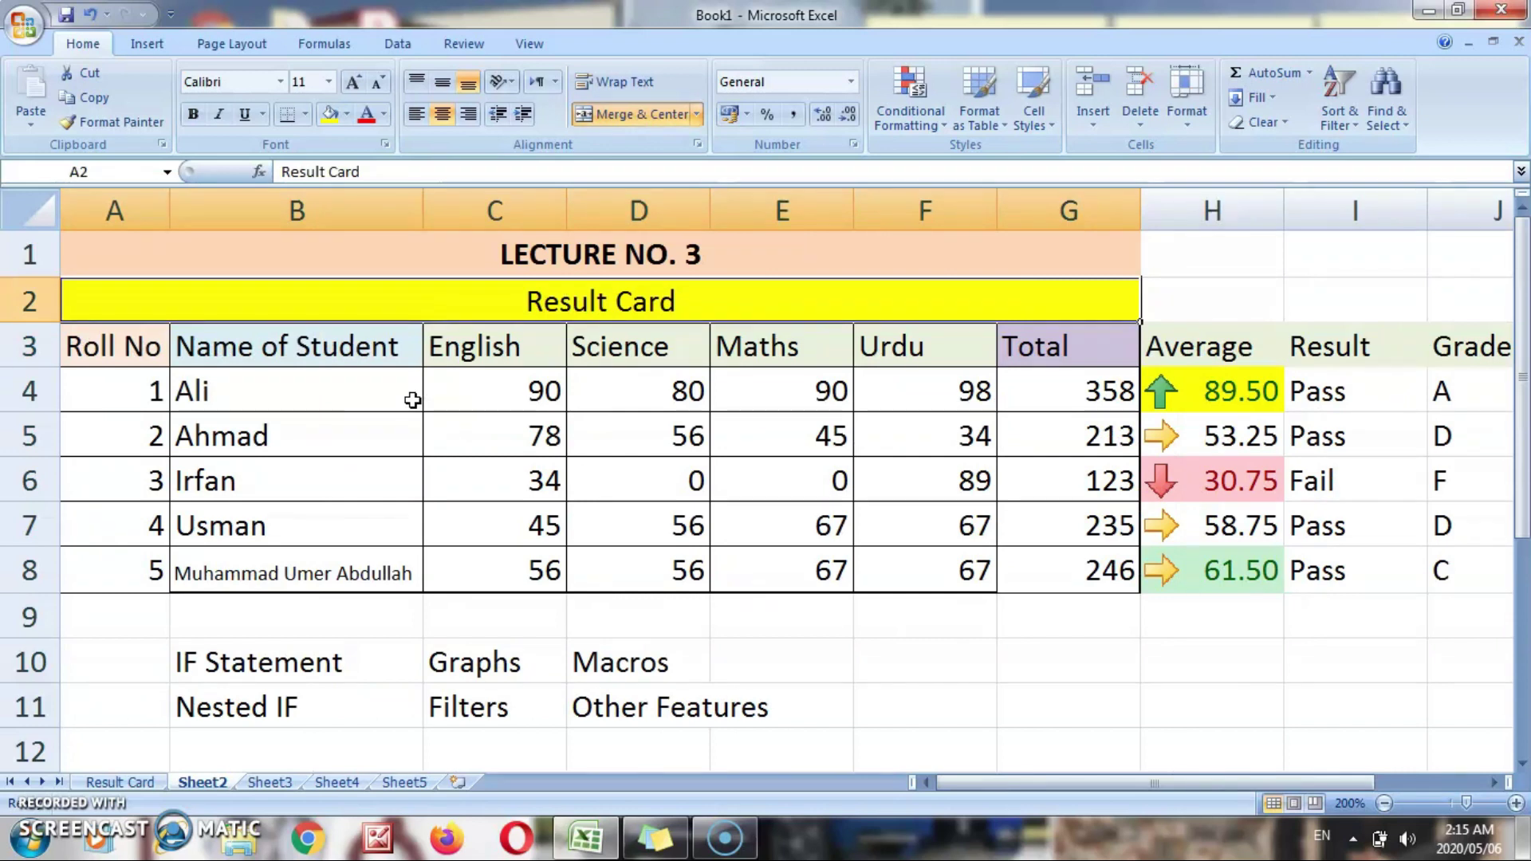
left_click_drag(1426, 216, 1381, 219)
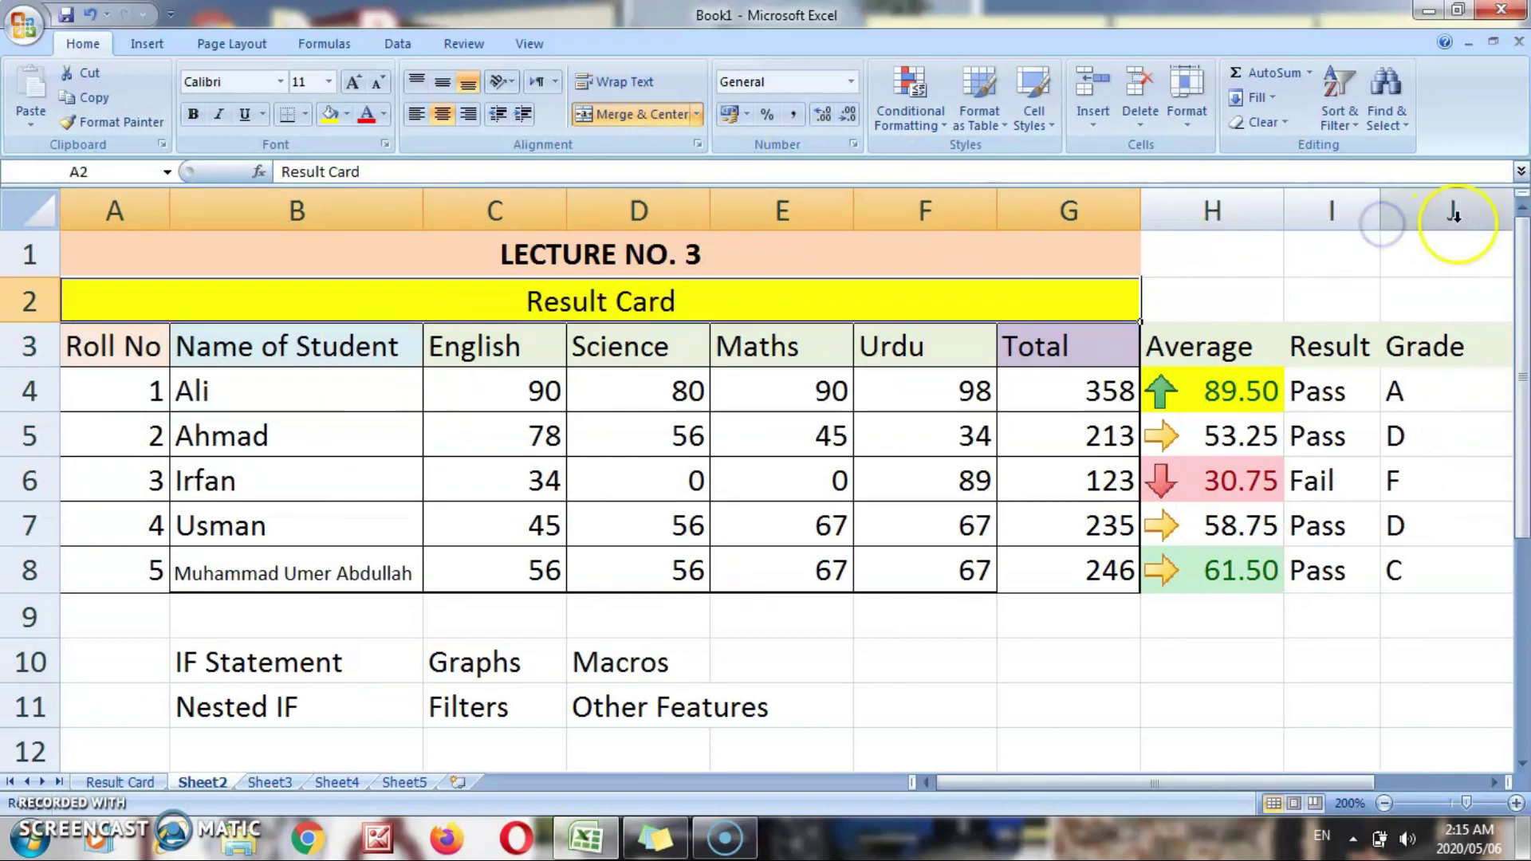
left_click_drag(1319, 782, 1351, 777)
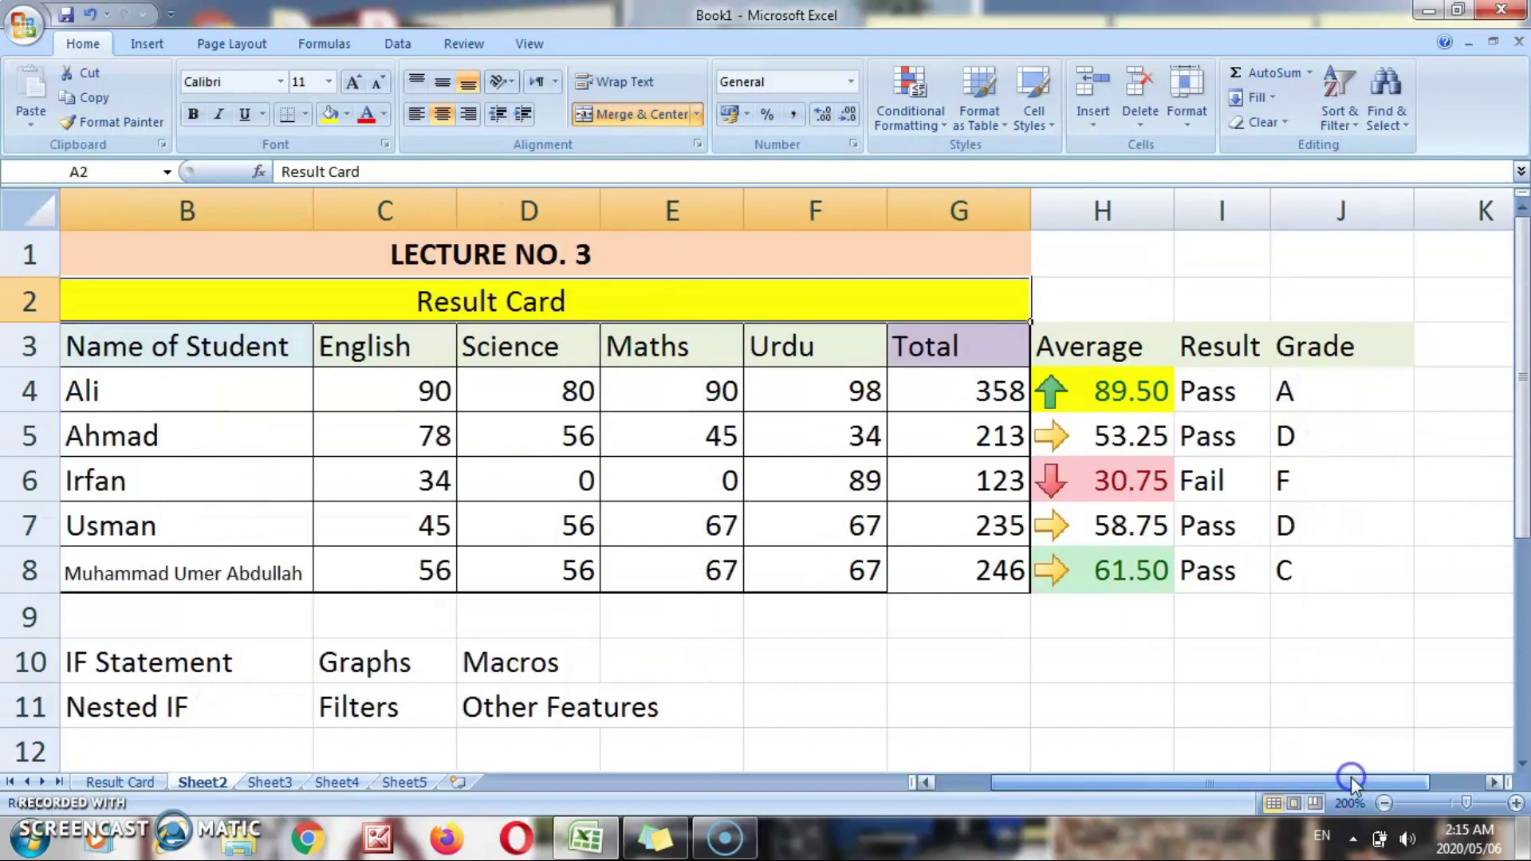
left_click_drag(1413, 216, 1362, 226)
Extend the merged and centred "LECTURE NO. 3" title in row 1 across columns A to J.
left_click(677, 244)
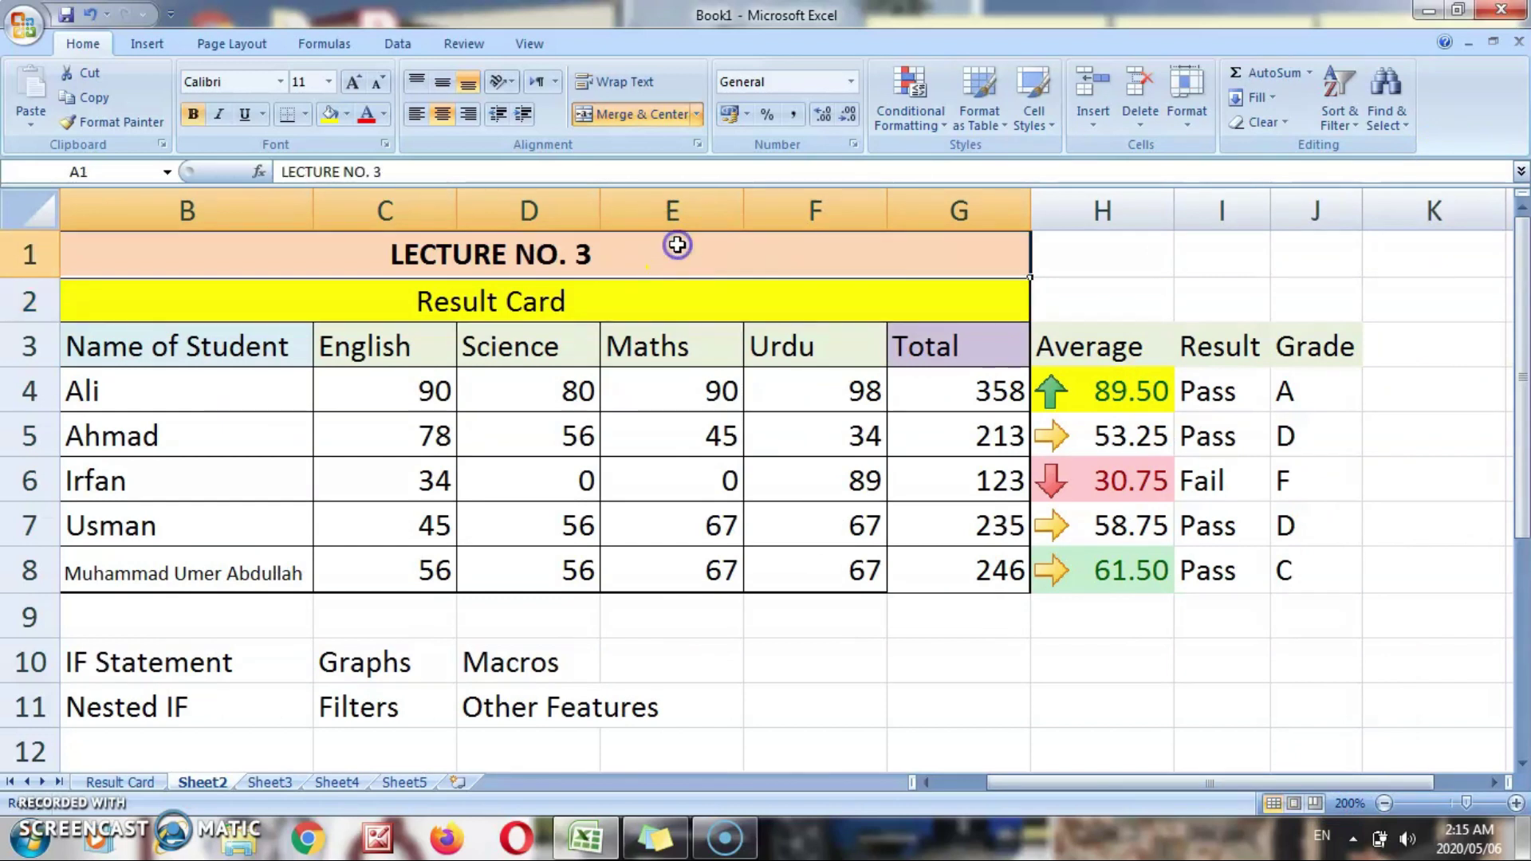
key("shift+Right")
key("shift+Right")
key("shift+Right")
key("shift+Right")
key("shift+Left")
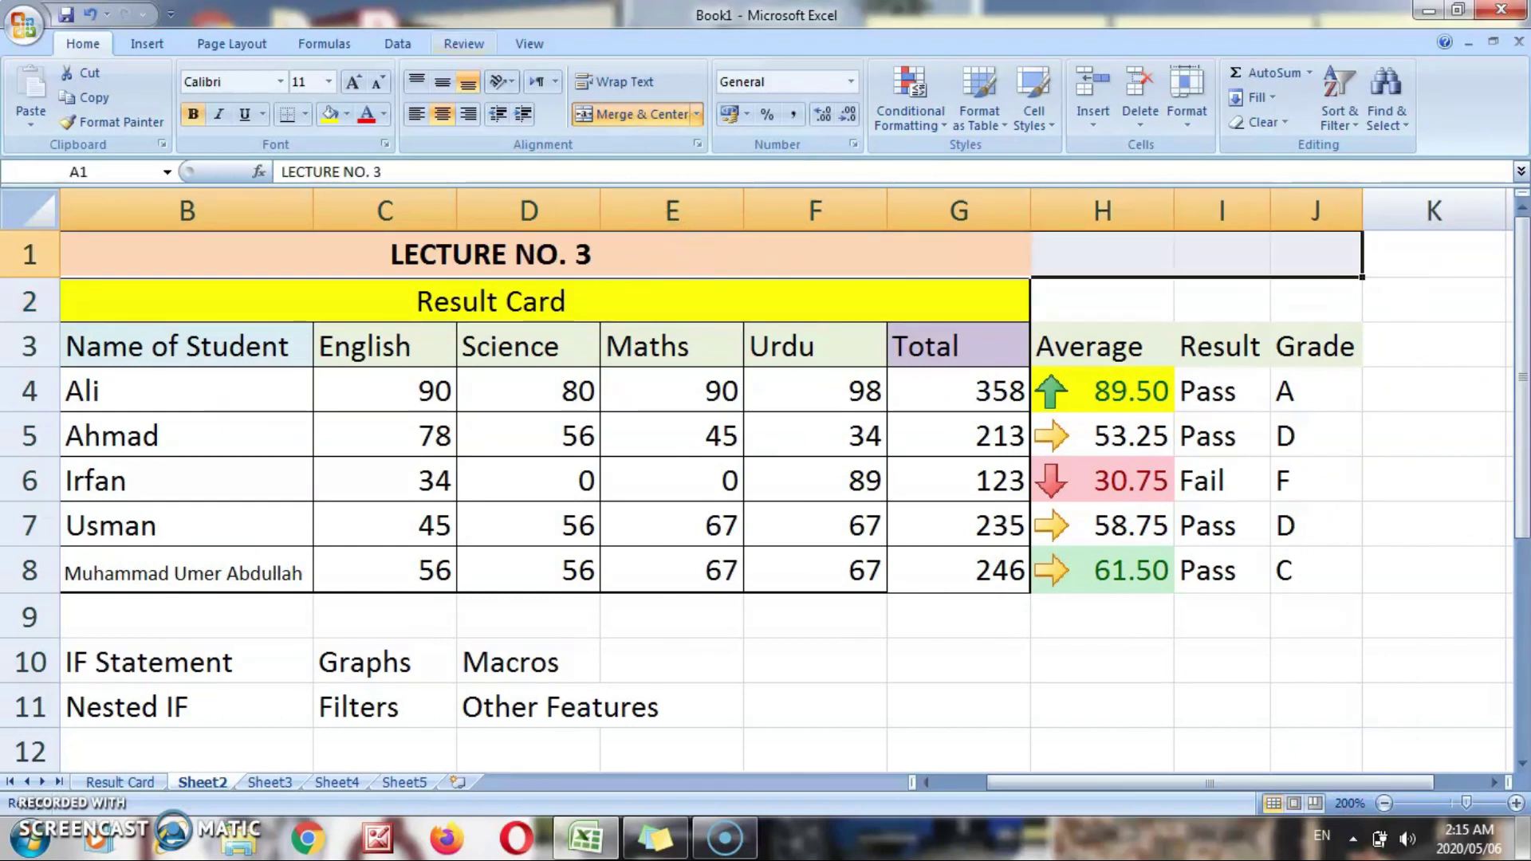
left_click(594, 119)
left_click(604, 118)
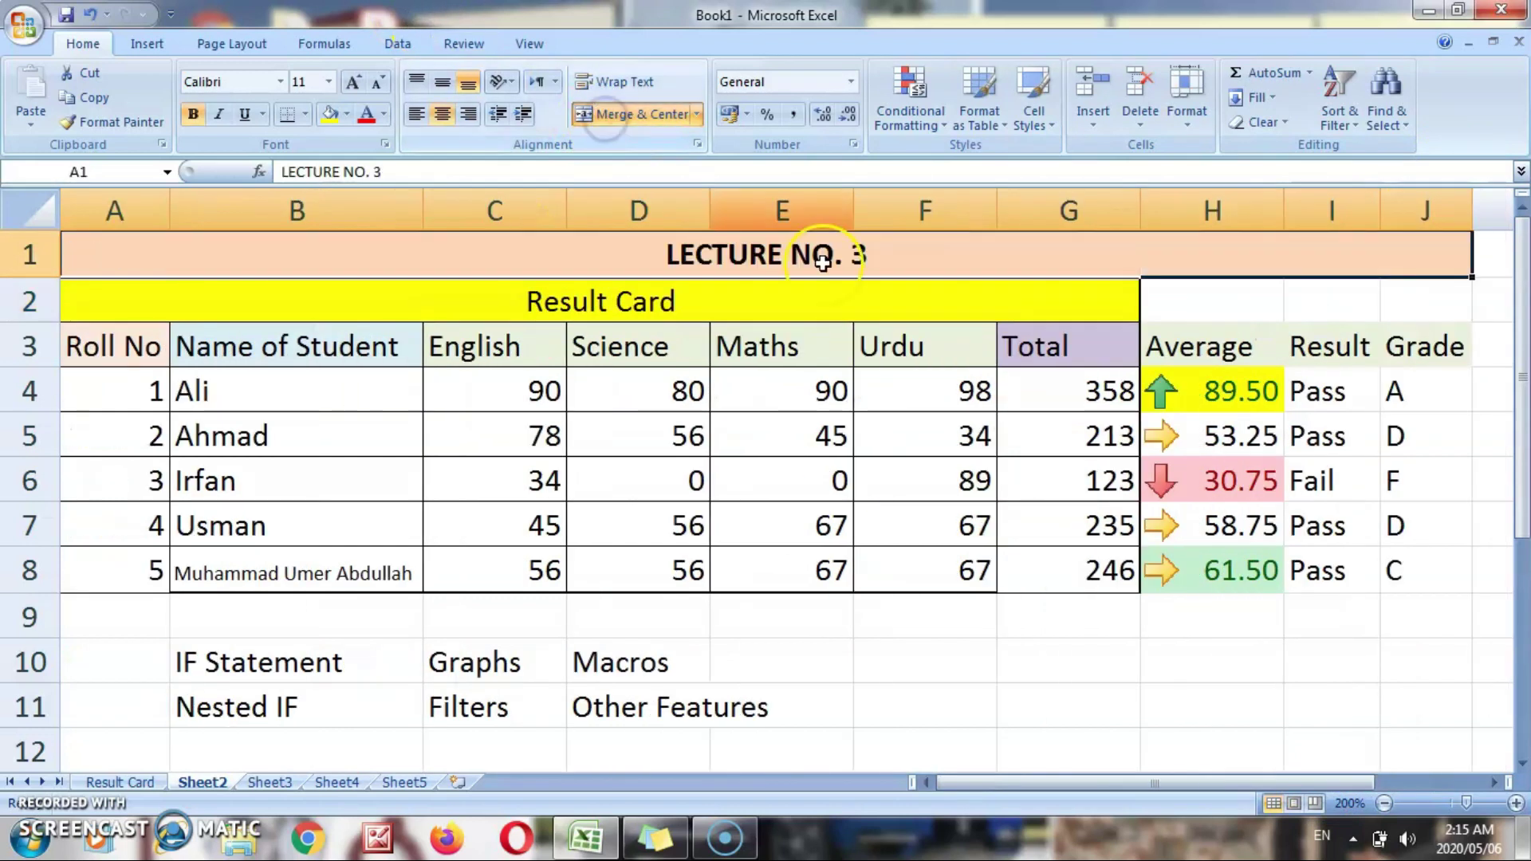
Extend the merged and centred "Result Card" heading in row 2 across columns A to J.
left_click(772, 298)
key("shift+Right")
key("shift+Right")
key("shift+Right")
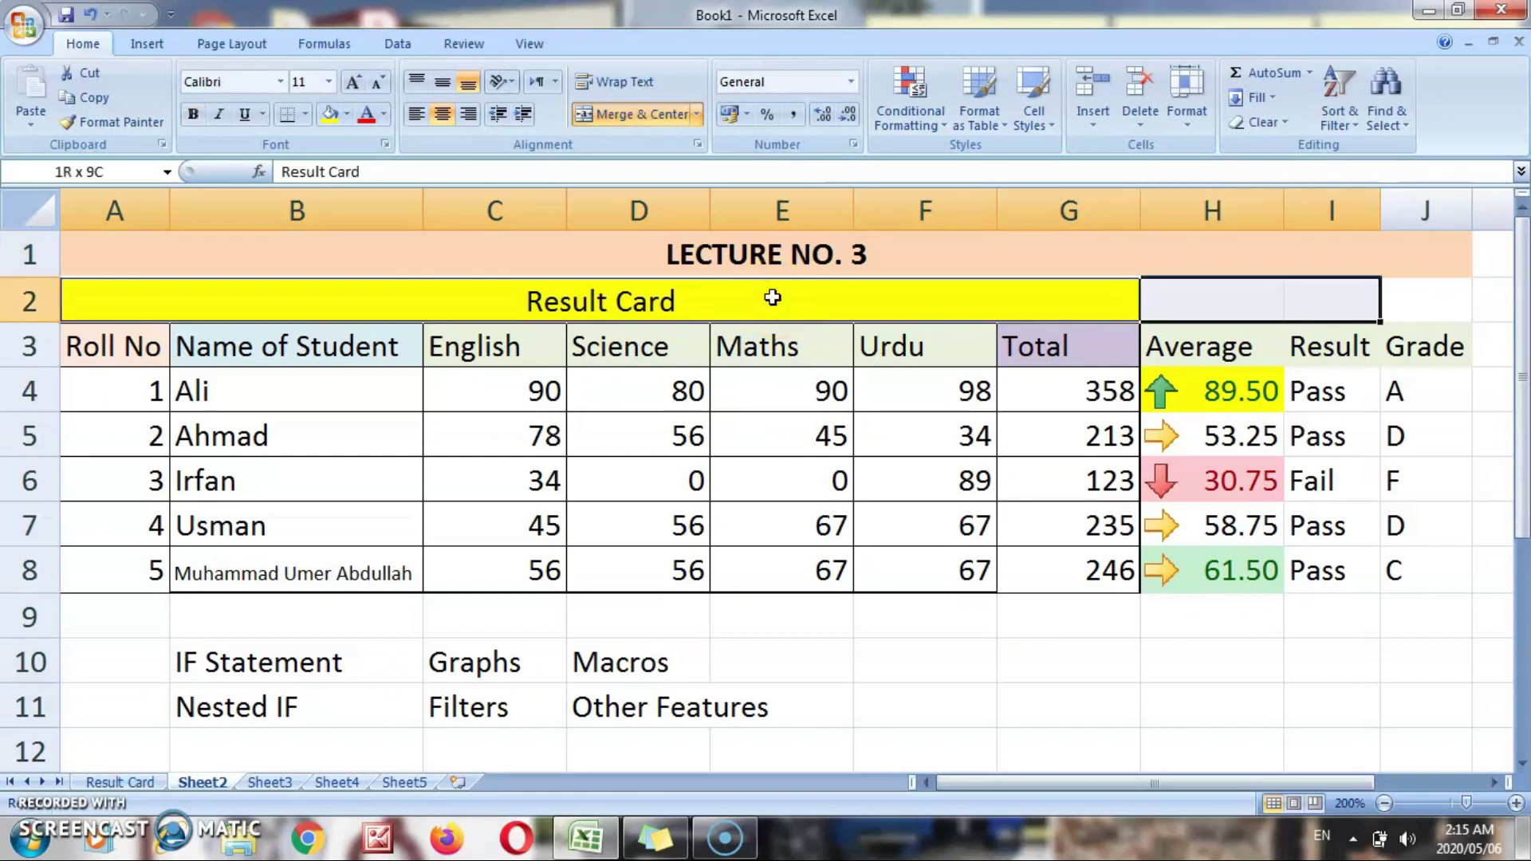
left_click(662, 115)
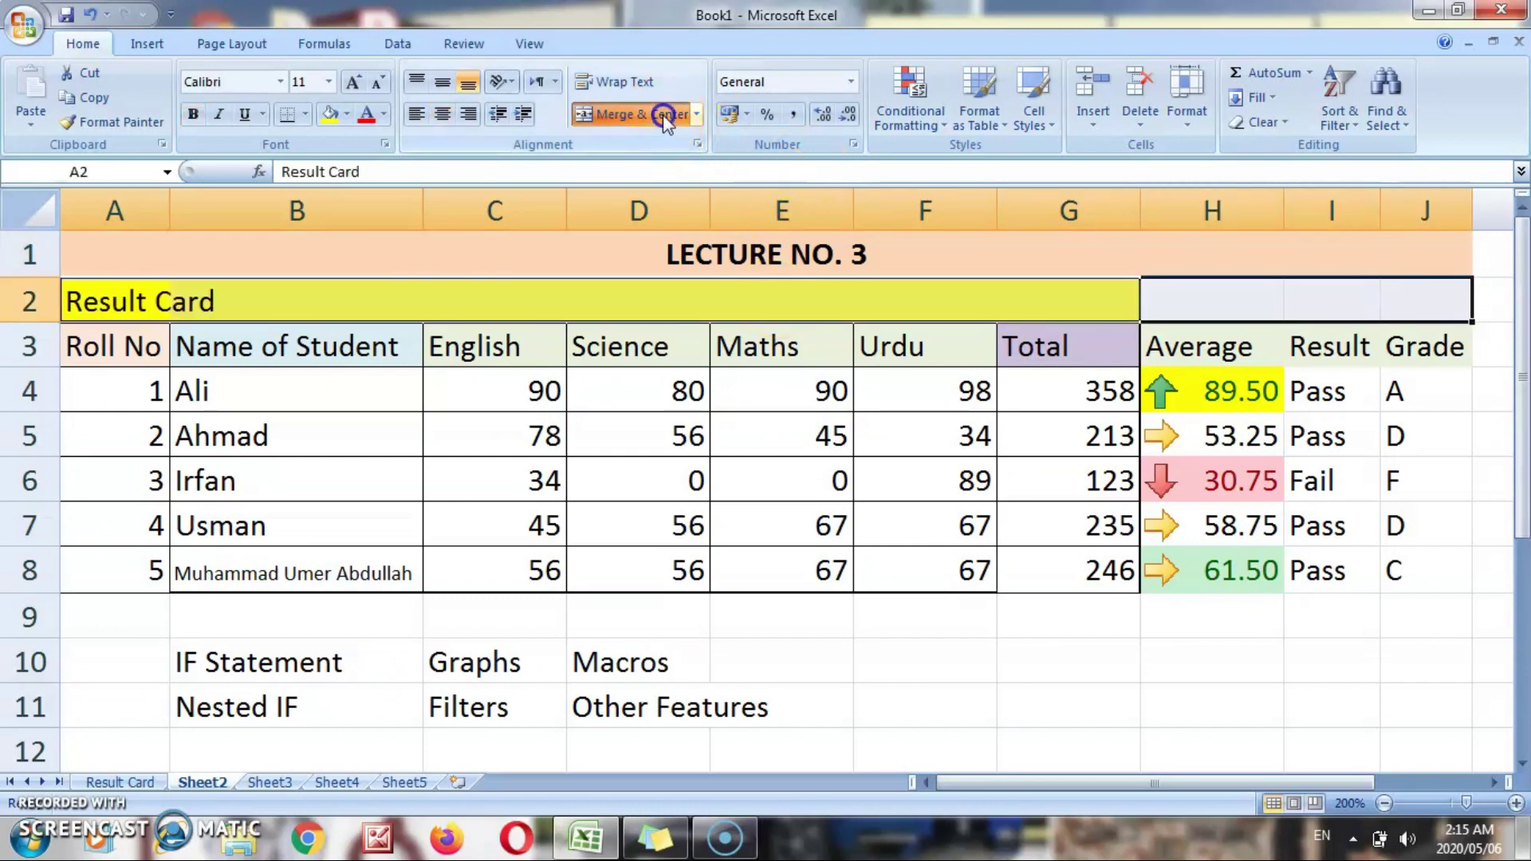
left_click(662, 115)
Apply all borders to the whole result card, A1:J8.
left_click(1013, 341)
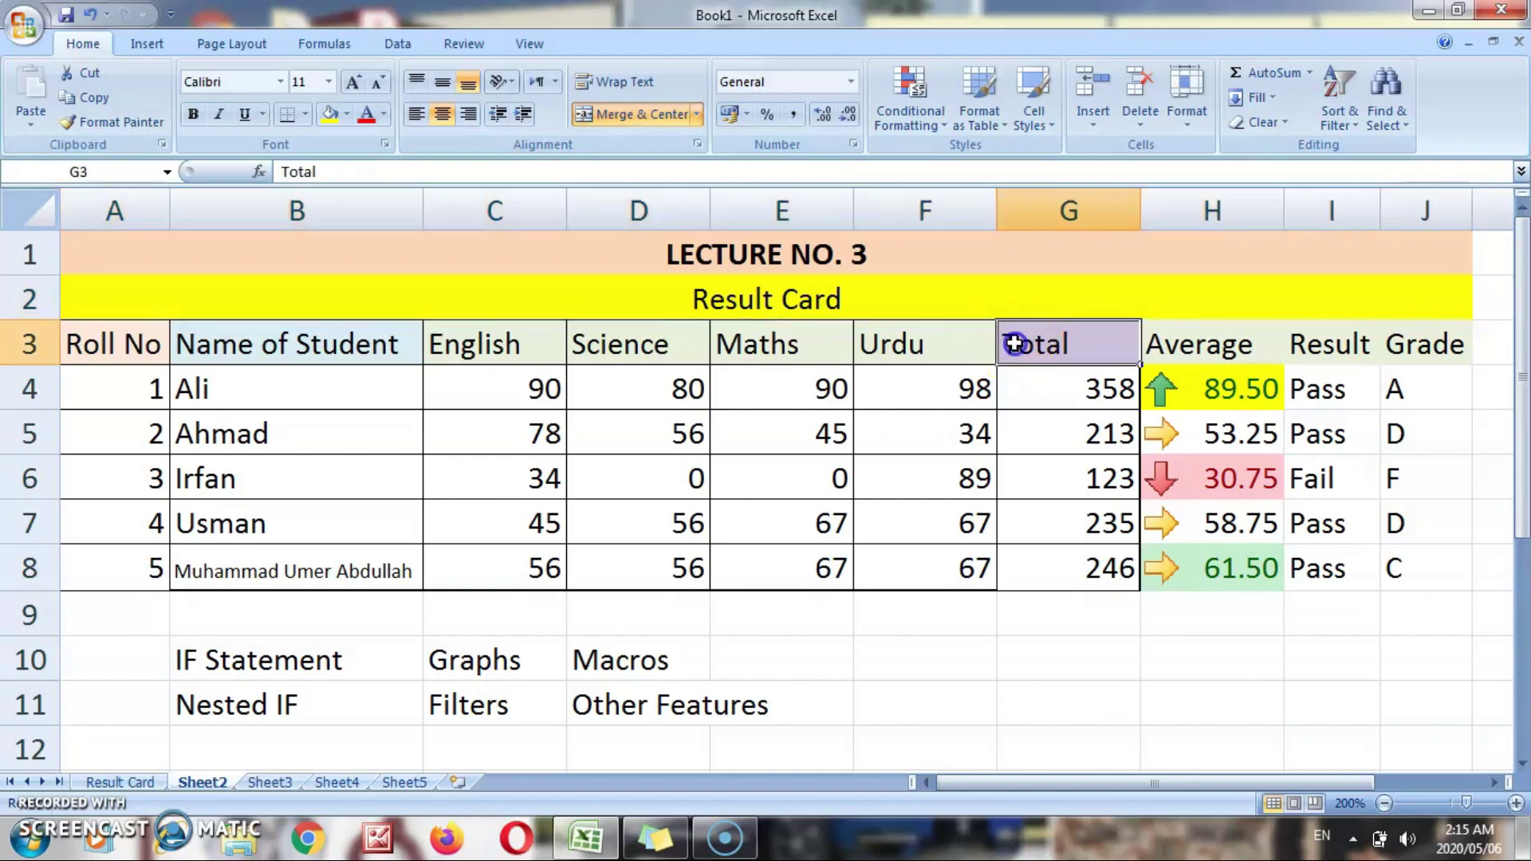
key("ctrl+Home")
key("shift+Down")
key("shift+Down")
key("shift+Down")
key("shift+Down")
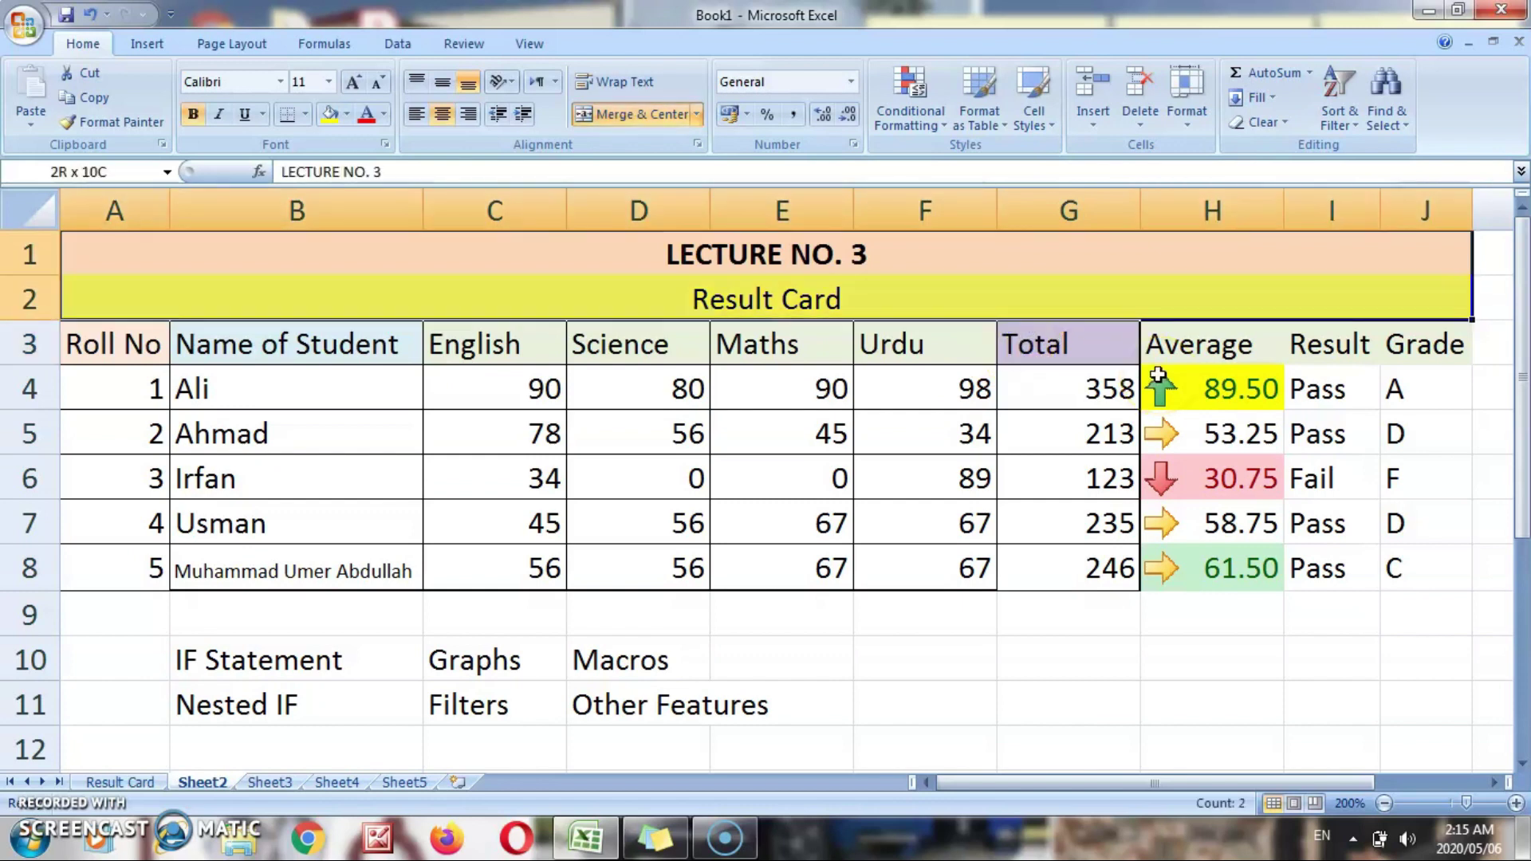
key("shift+Down")
key("shift+Down")
key("shift+Down")
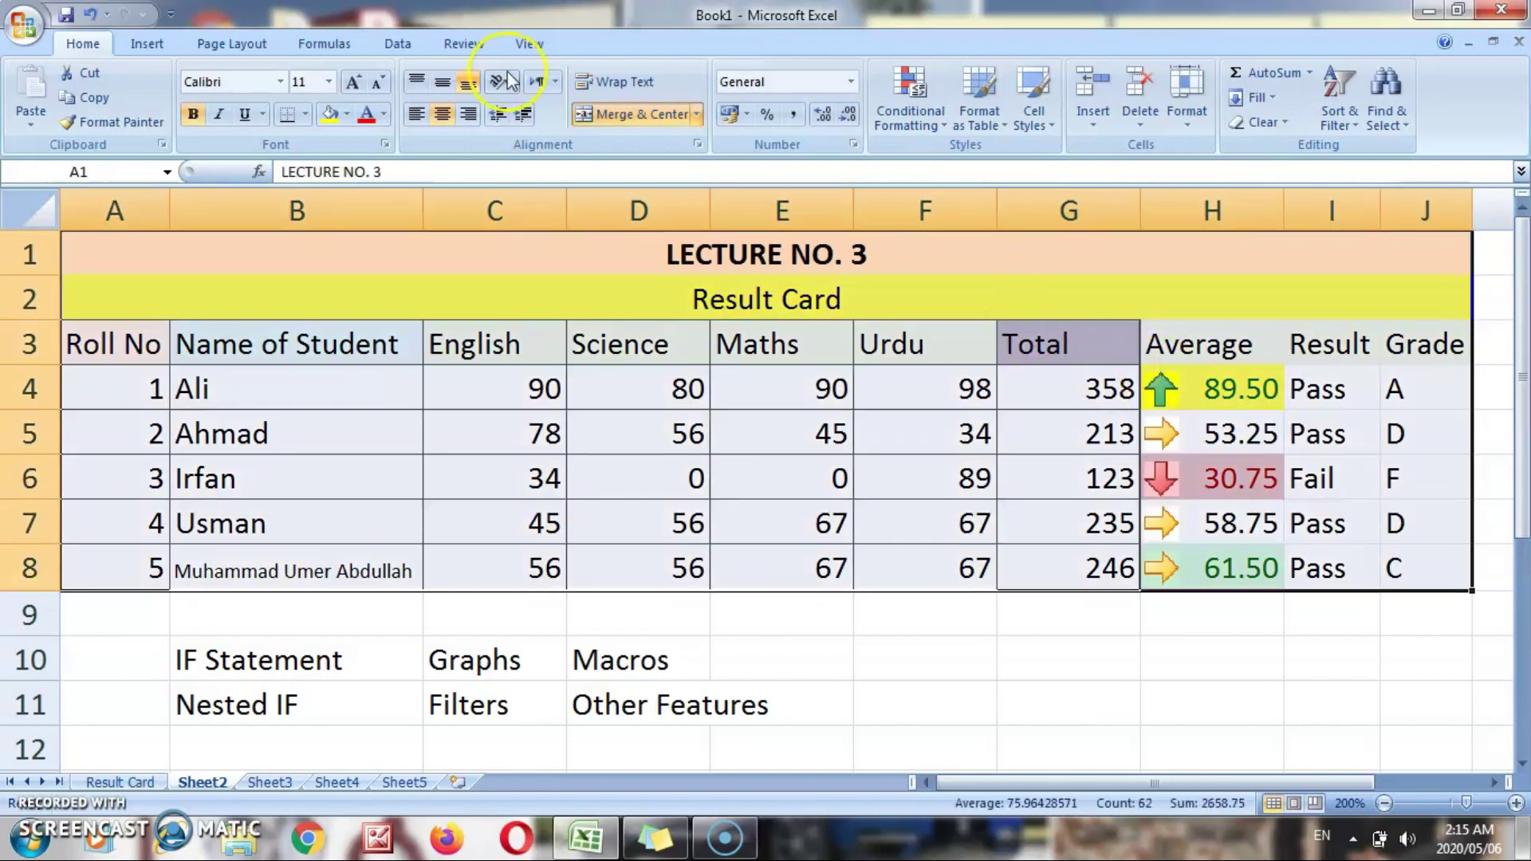
left_click(305, 114)
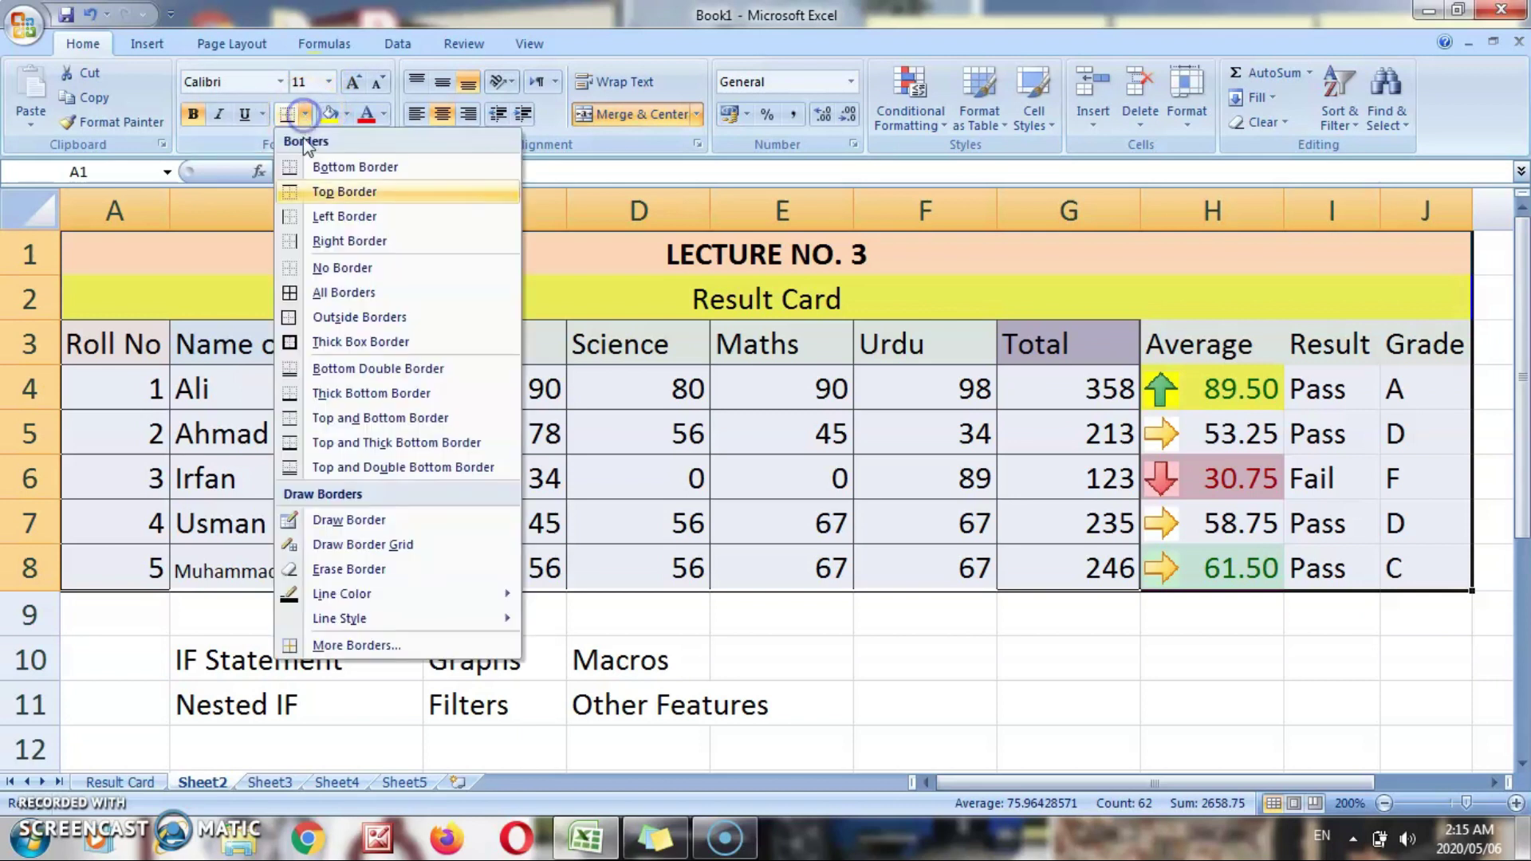
left_click(331, 289)
left_click(833, 657)
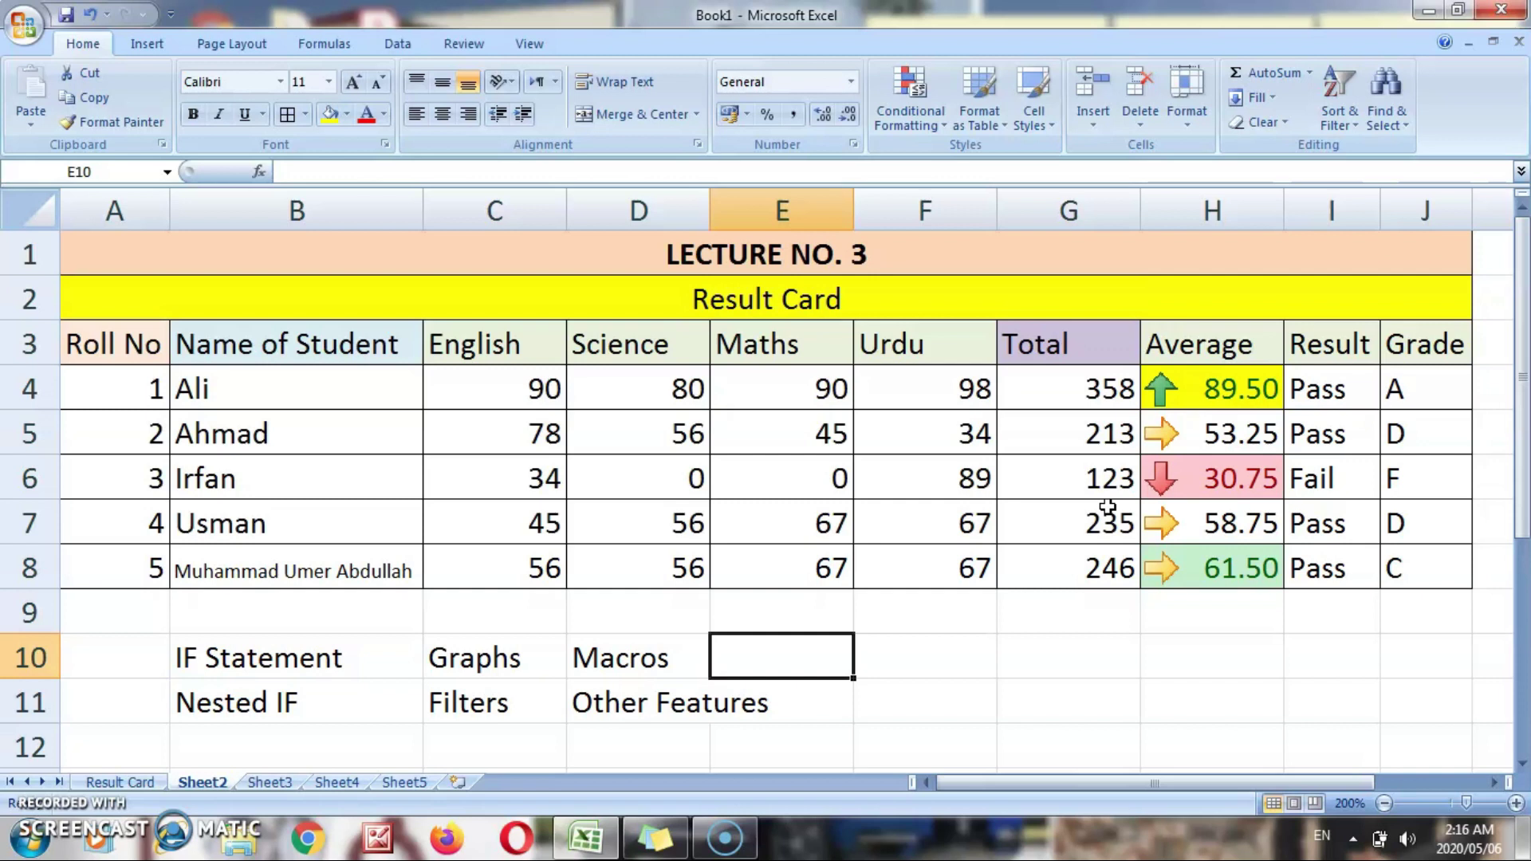
Go through the lecture topic list in rows 10 and 11 below the result card.
key("Left")
key("Left")
key("Left")
key("Down")
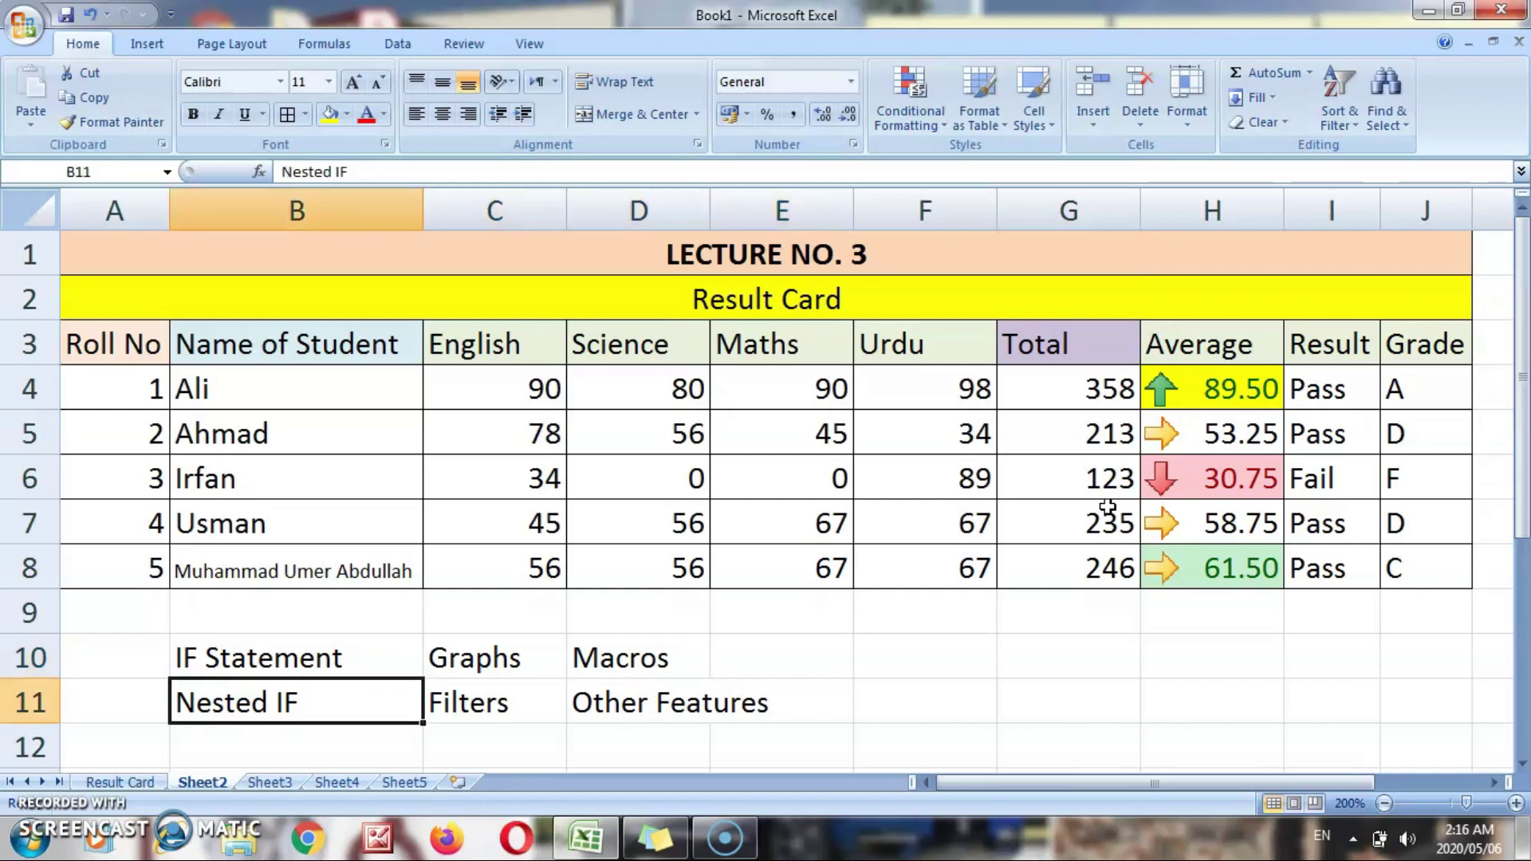
key("Up")
key("Right")
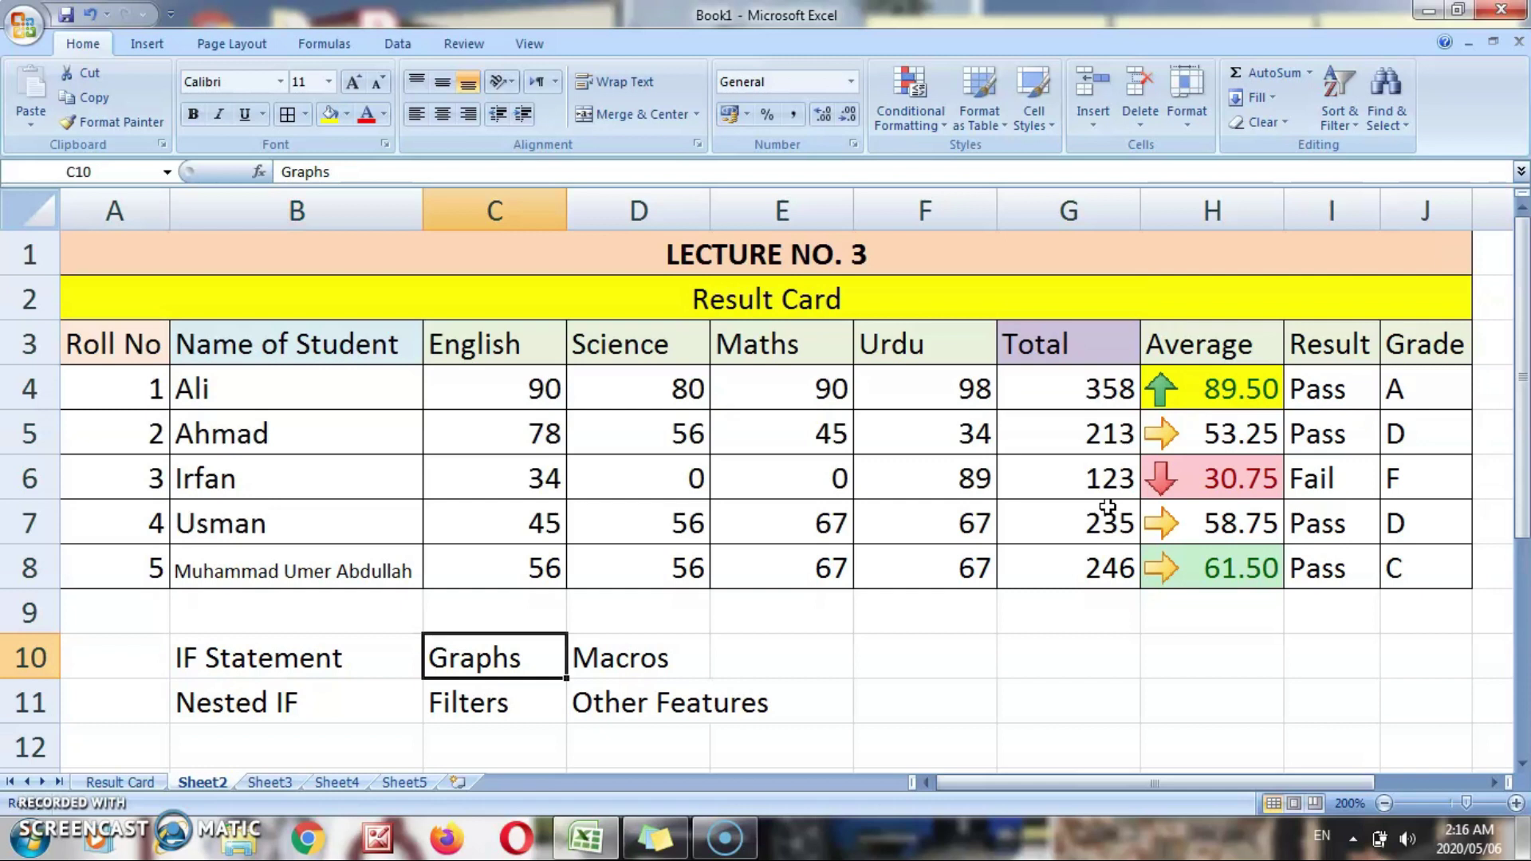
key("Right")
key("Right")
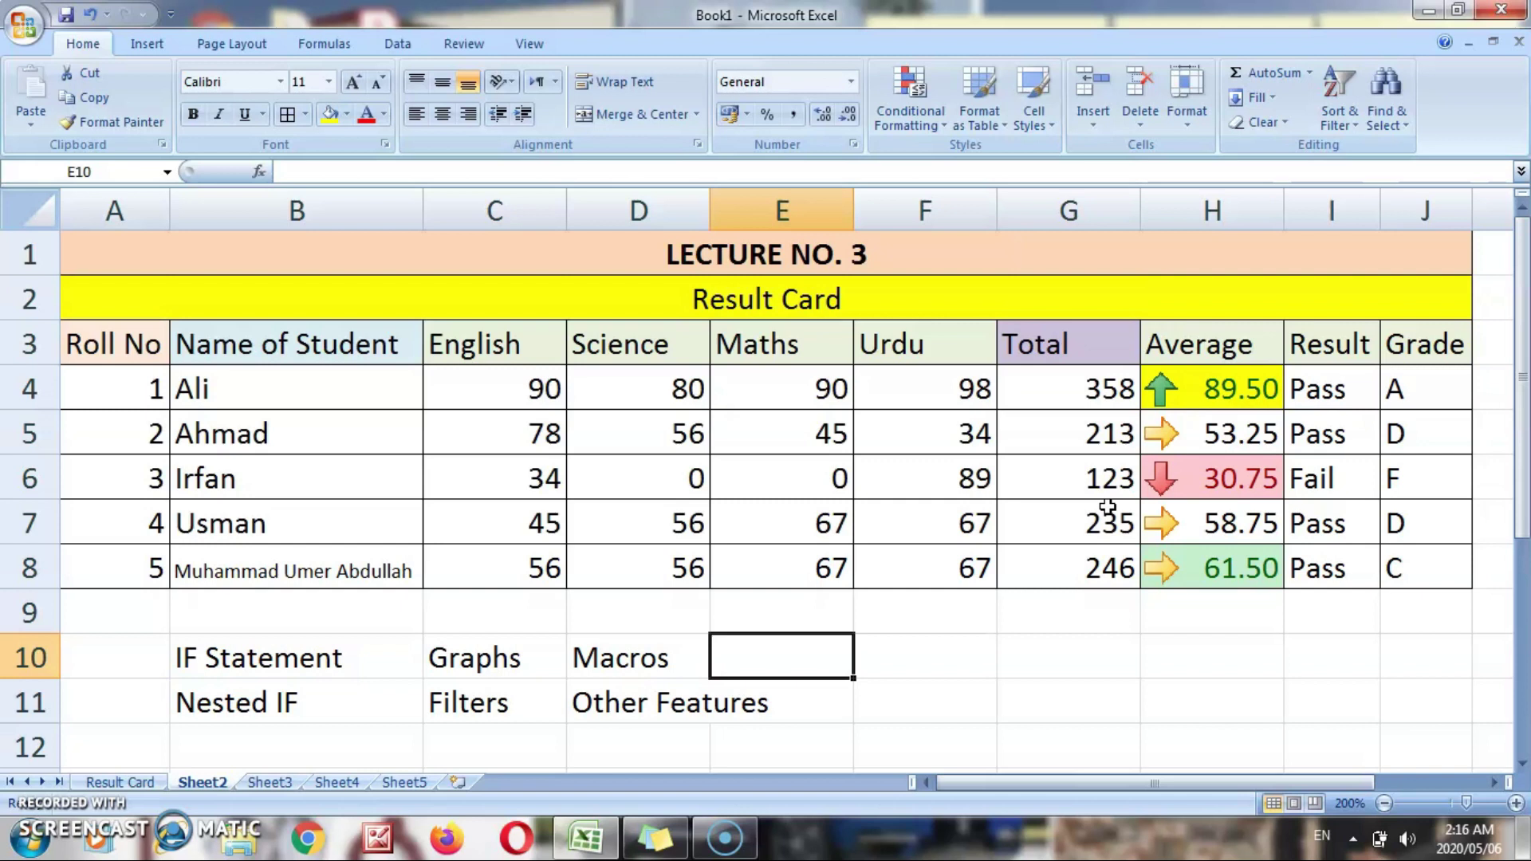
key("Down")
key("Up")
key("Right")
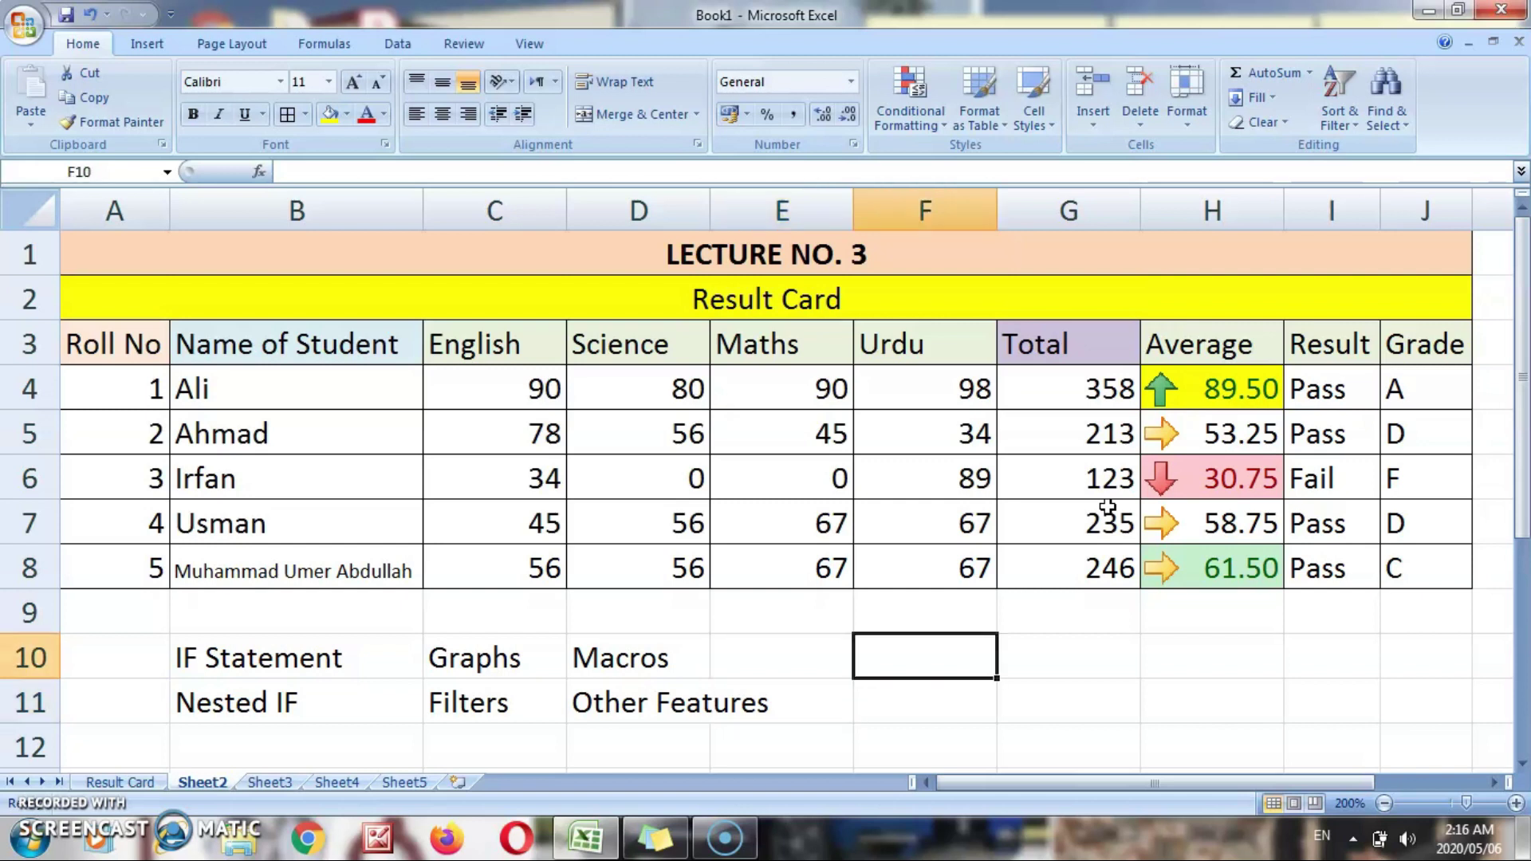
key("Down")
key("Up")
key("Left")
key("Down")
key("Up")
key("Right")
key("Down")
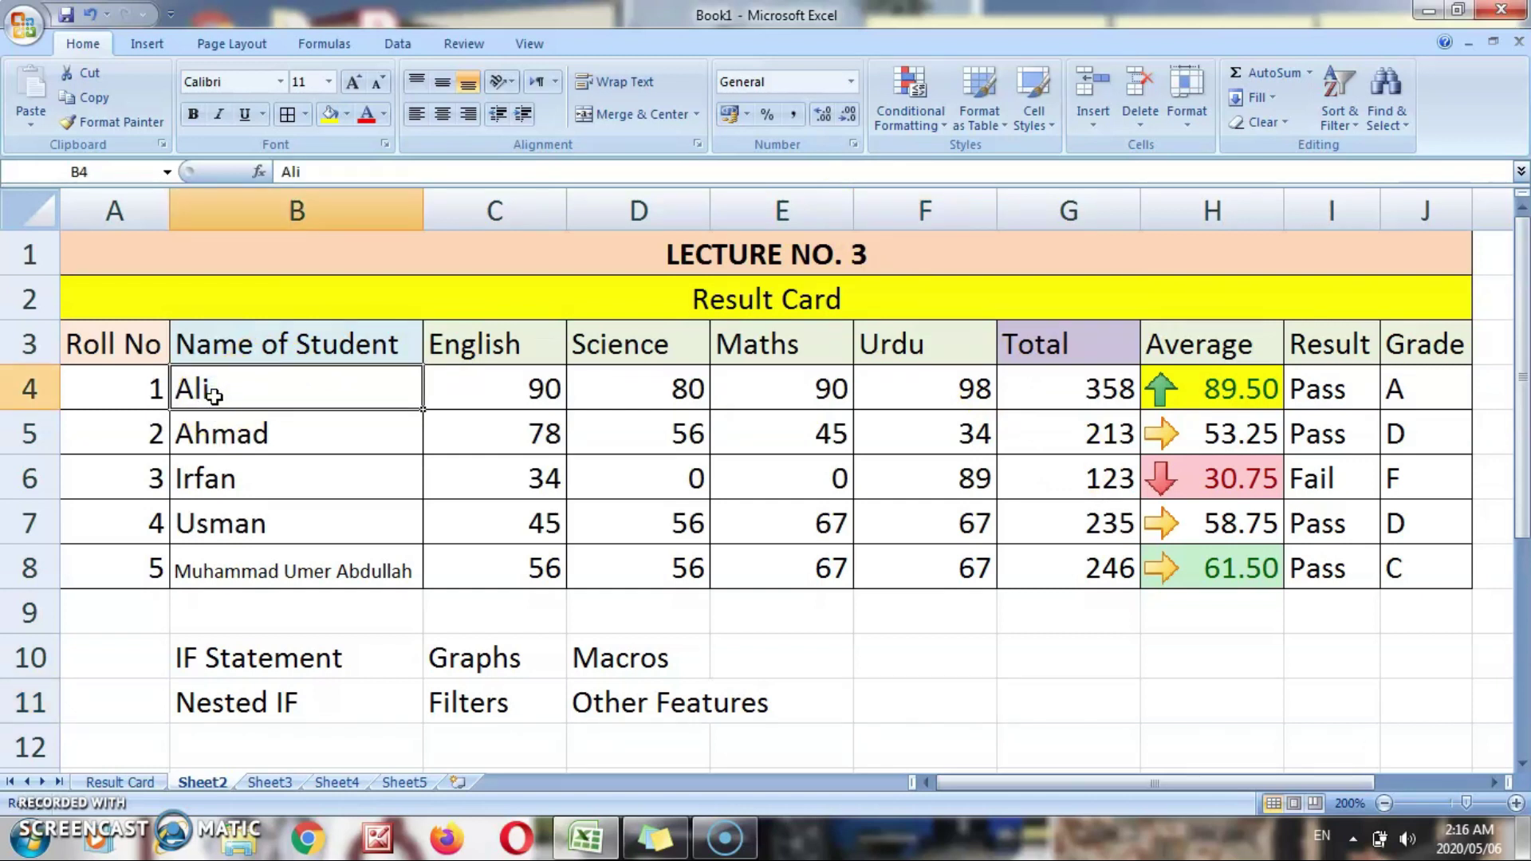
key("ctrl+shift+Down")
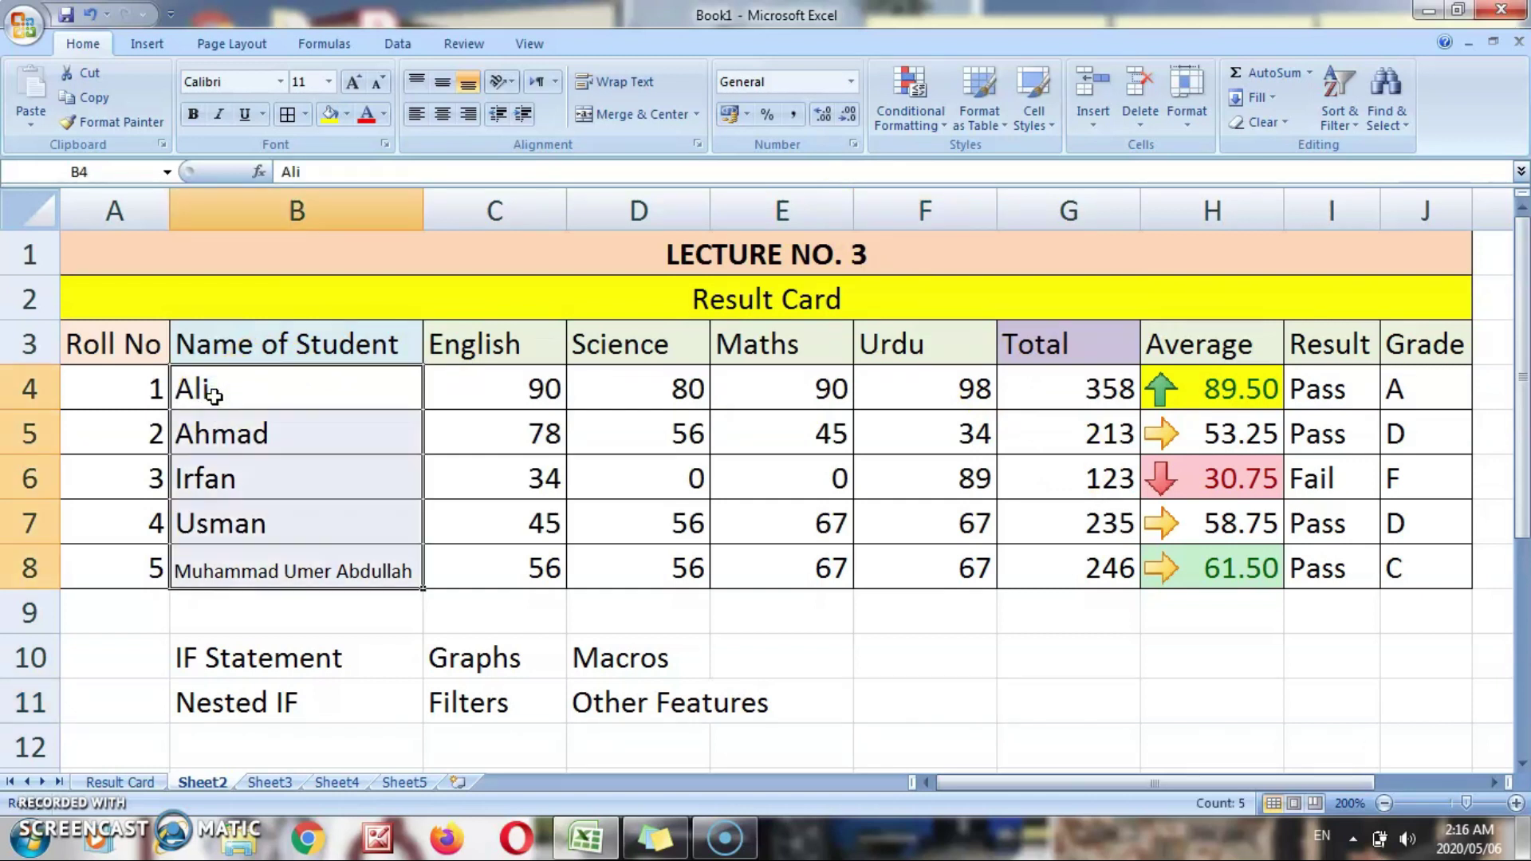
left_click(1049, 385)
key("ctrl+Down")
key("ctrl+Up")
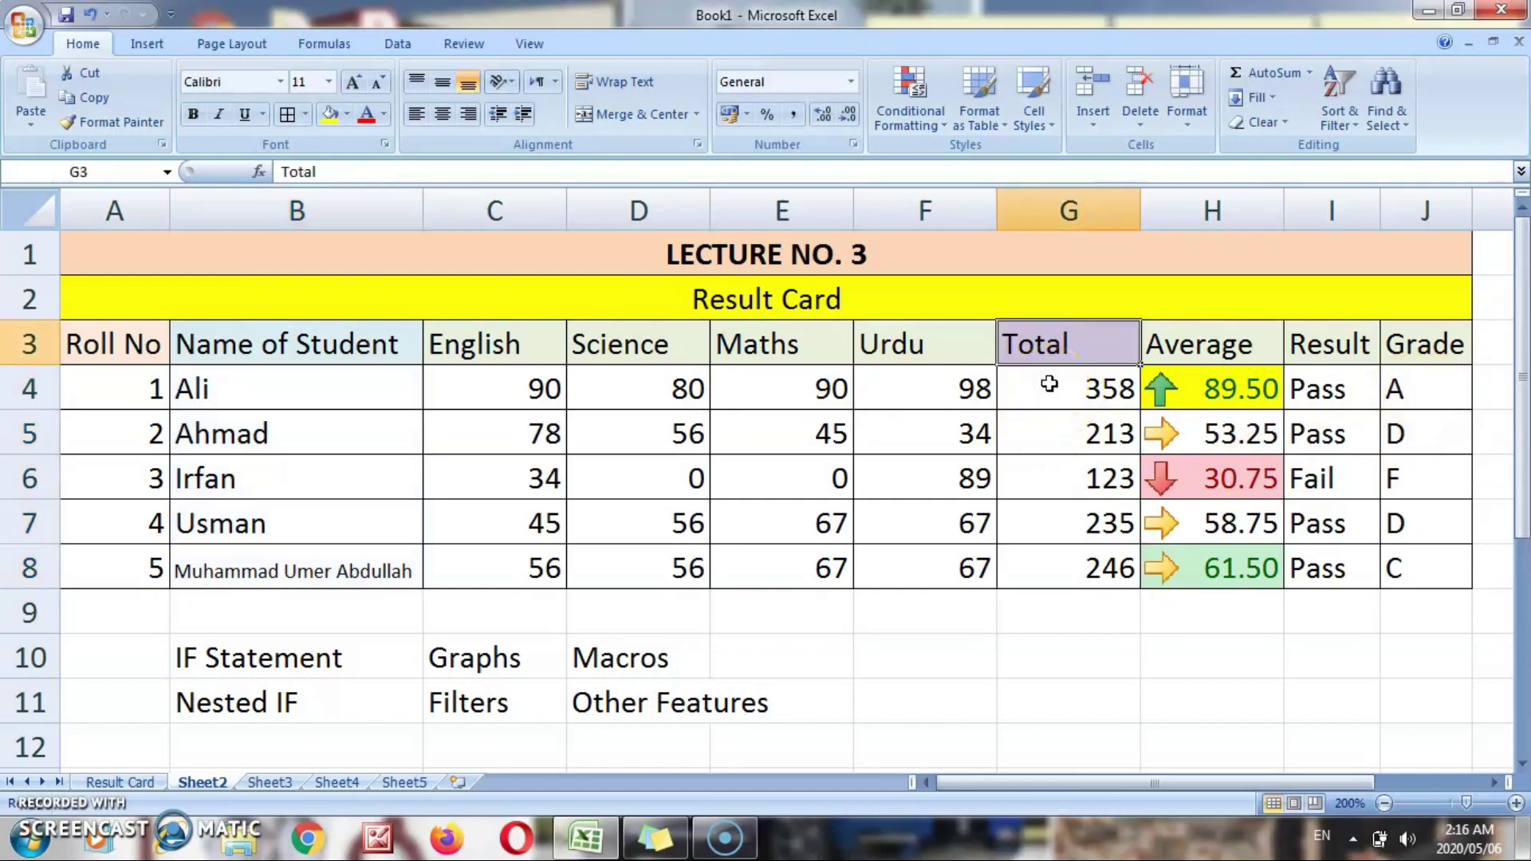
key("Up")
Insert a 2-D clustered column chart from the student names in B4:B8 and the totals in G4:G8.
left_click_drag(386, 388, 378, 580)
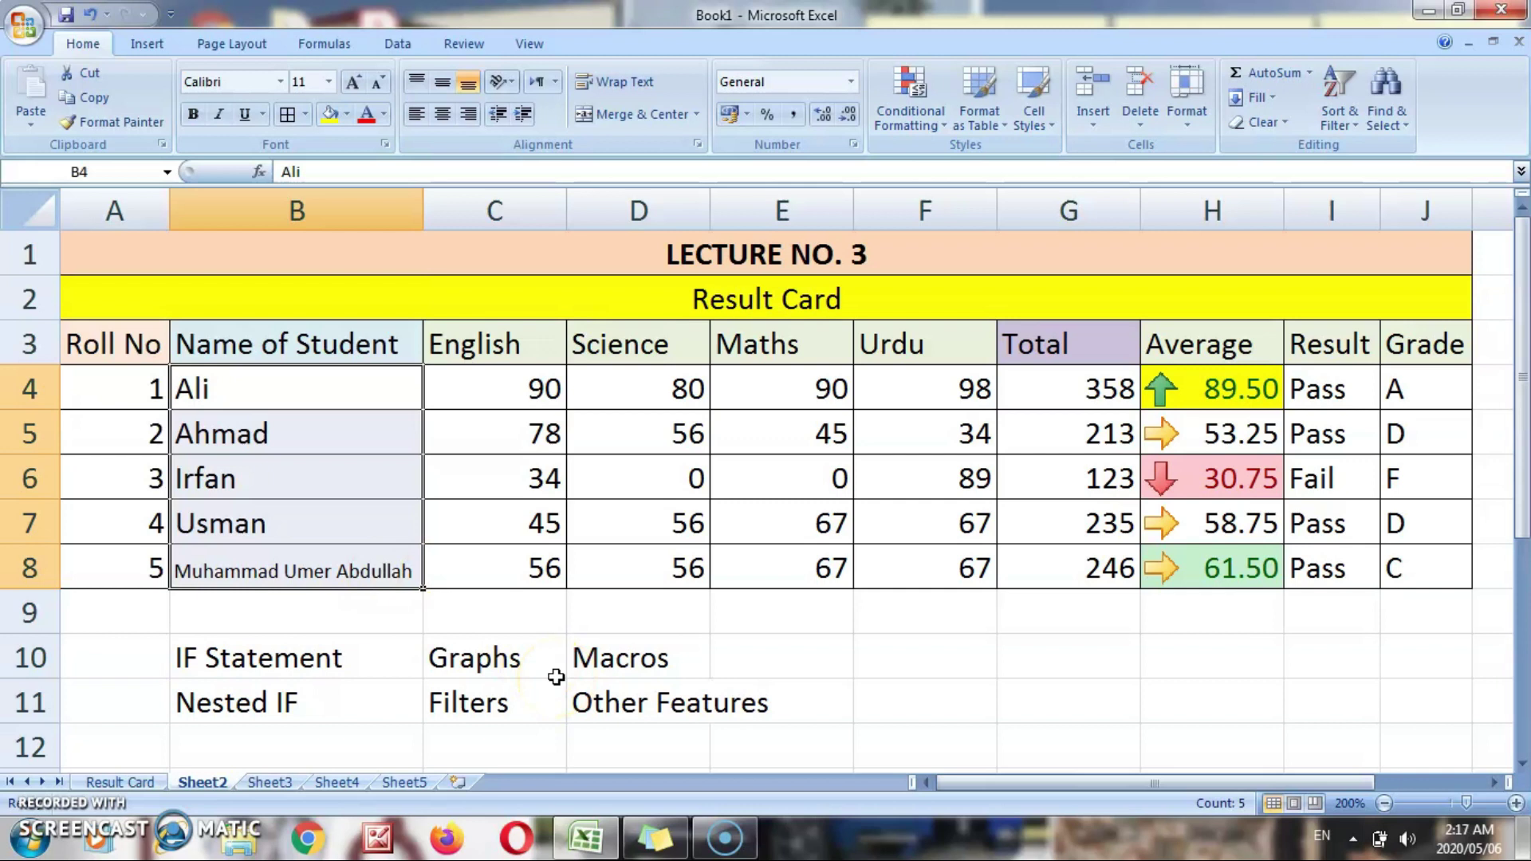
left_click_drag(1050, 394, 1058, 561)
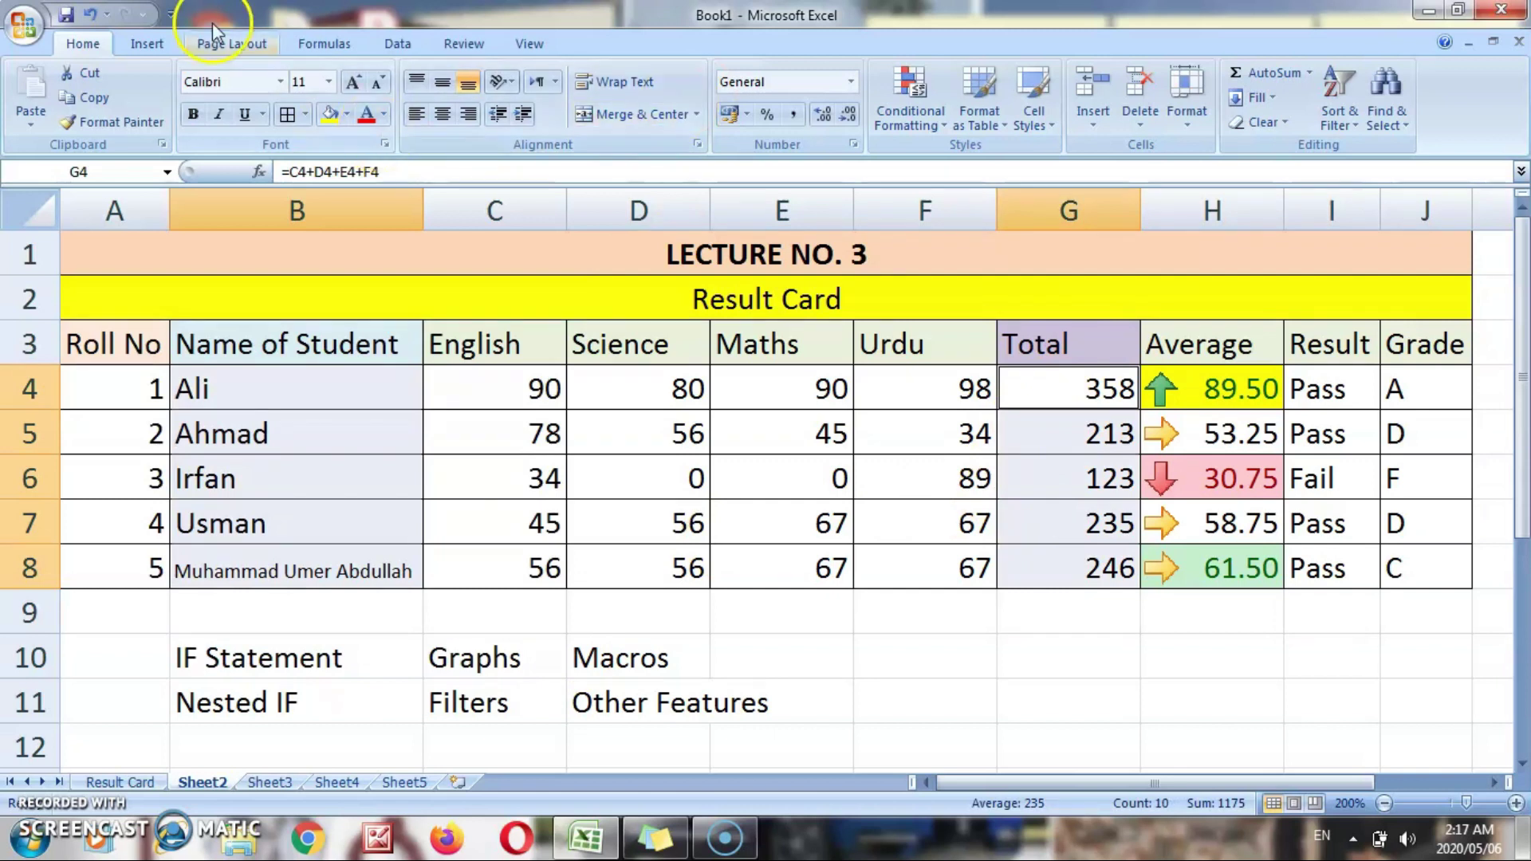
left_click(141, 42)
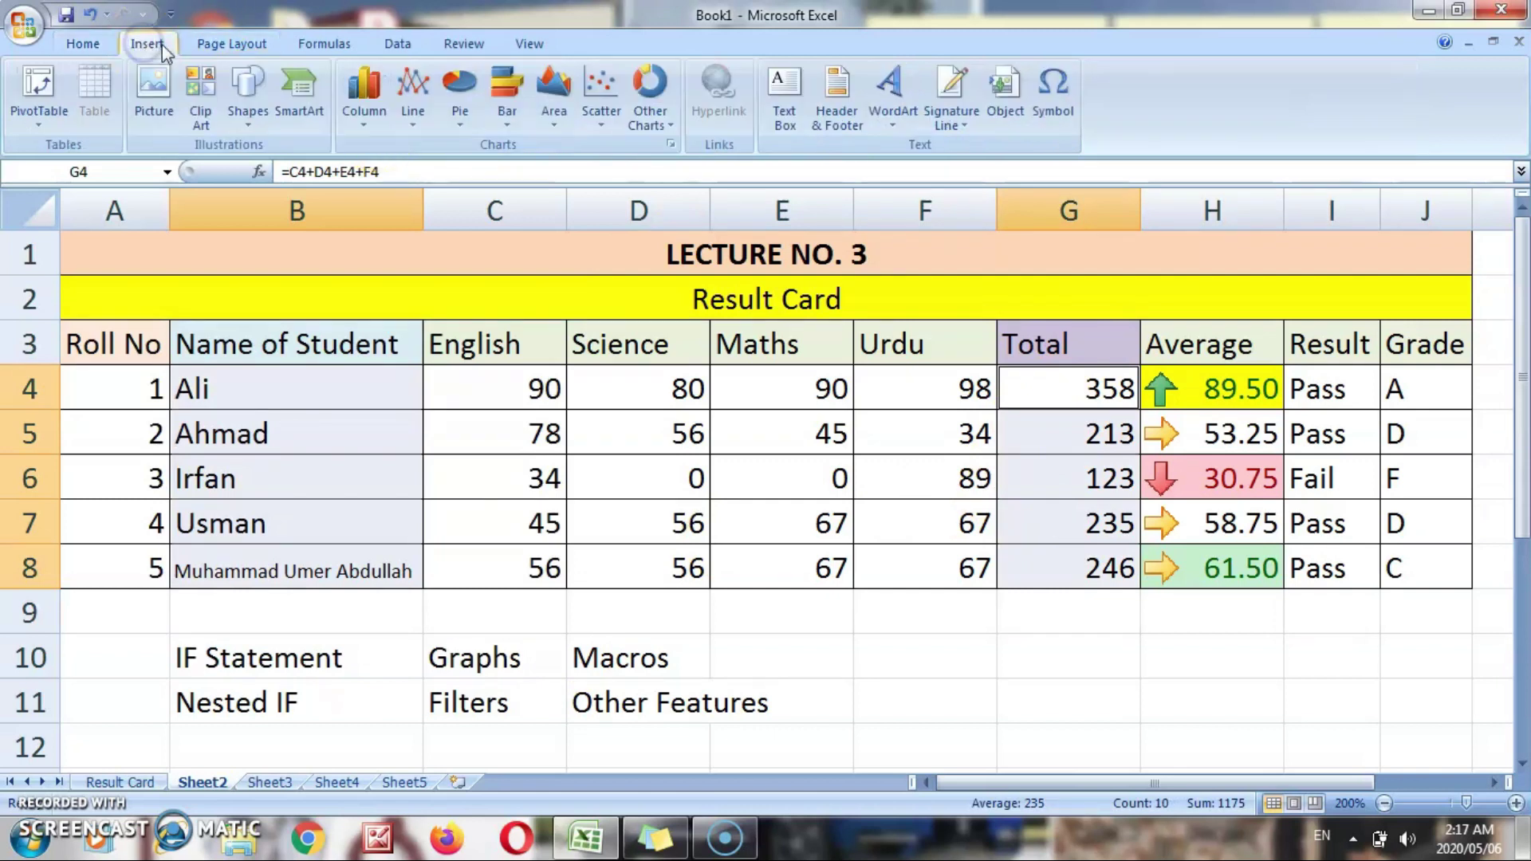
left_click(364, 103)
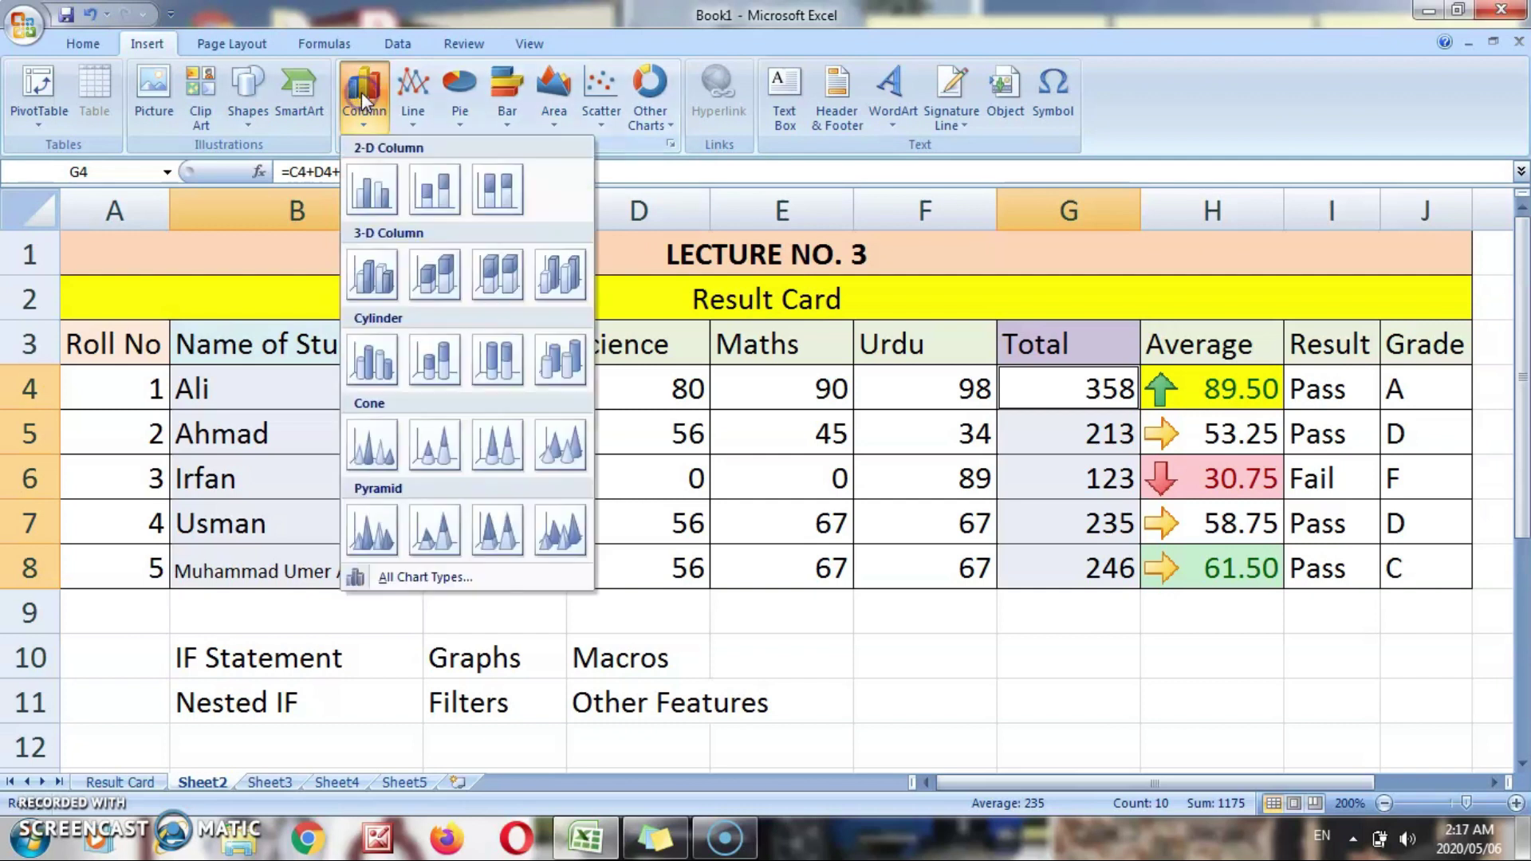
left_click(380, 198)
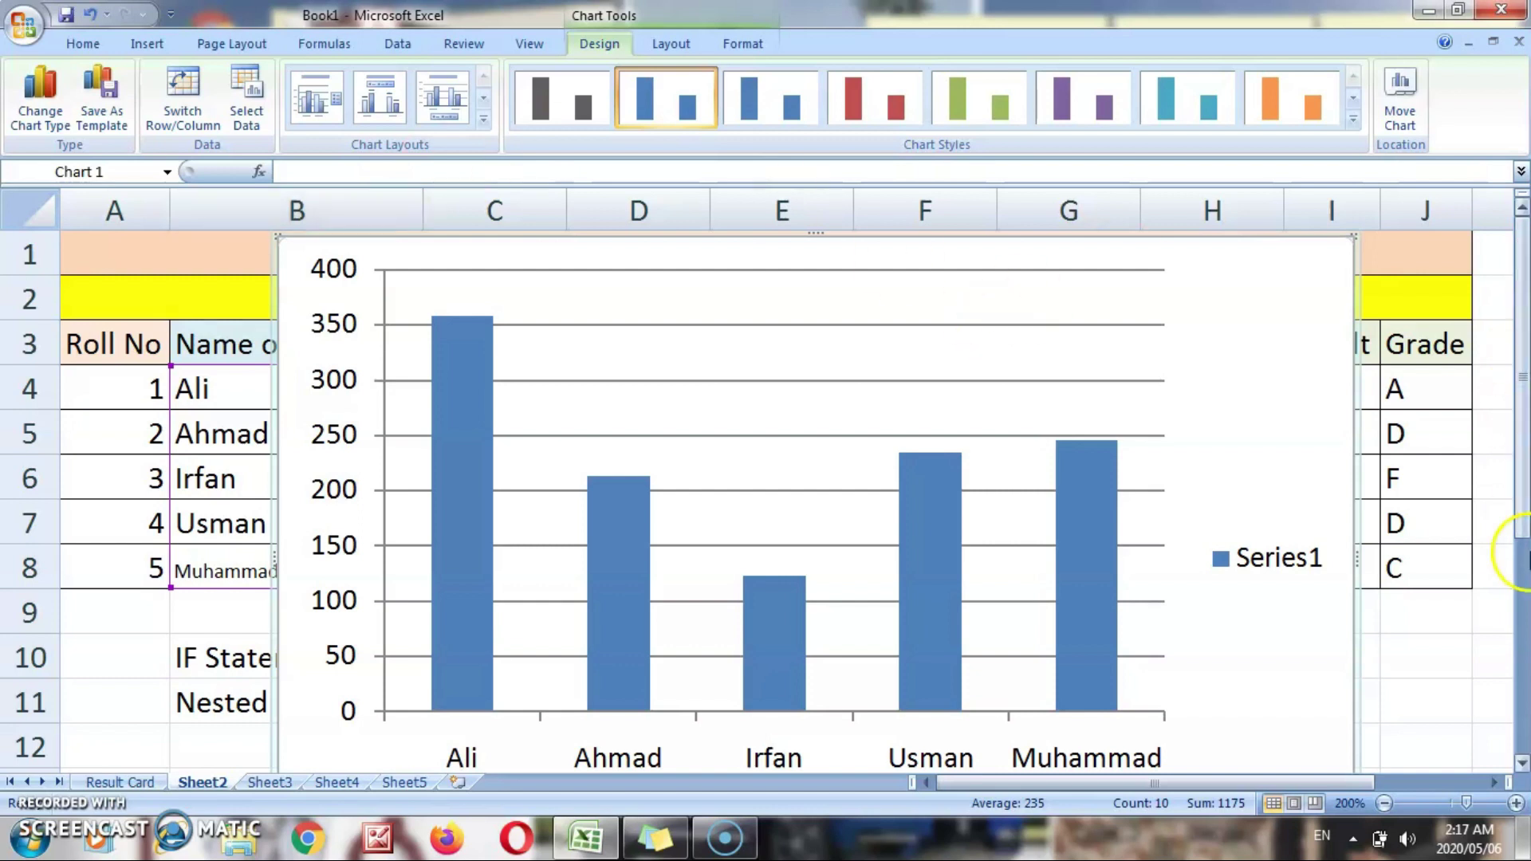
left_click(1385, 804)
left_click(1385, 804)
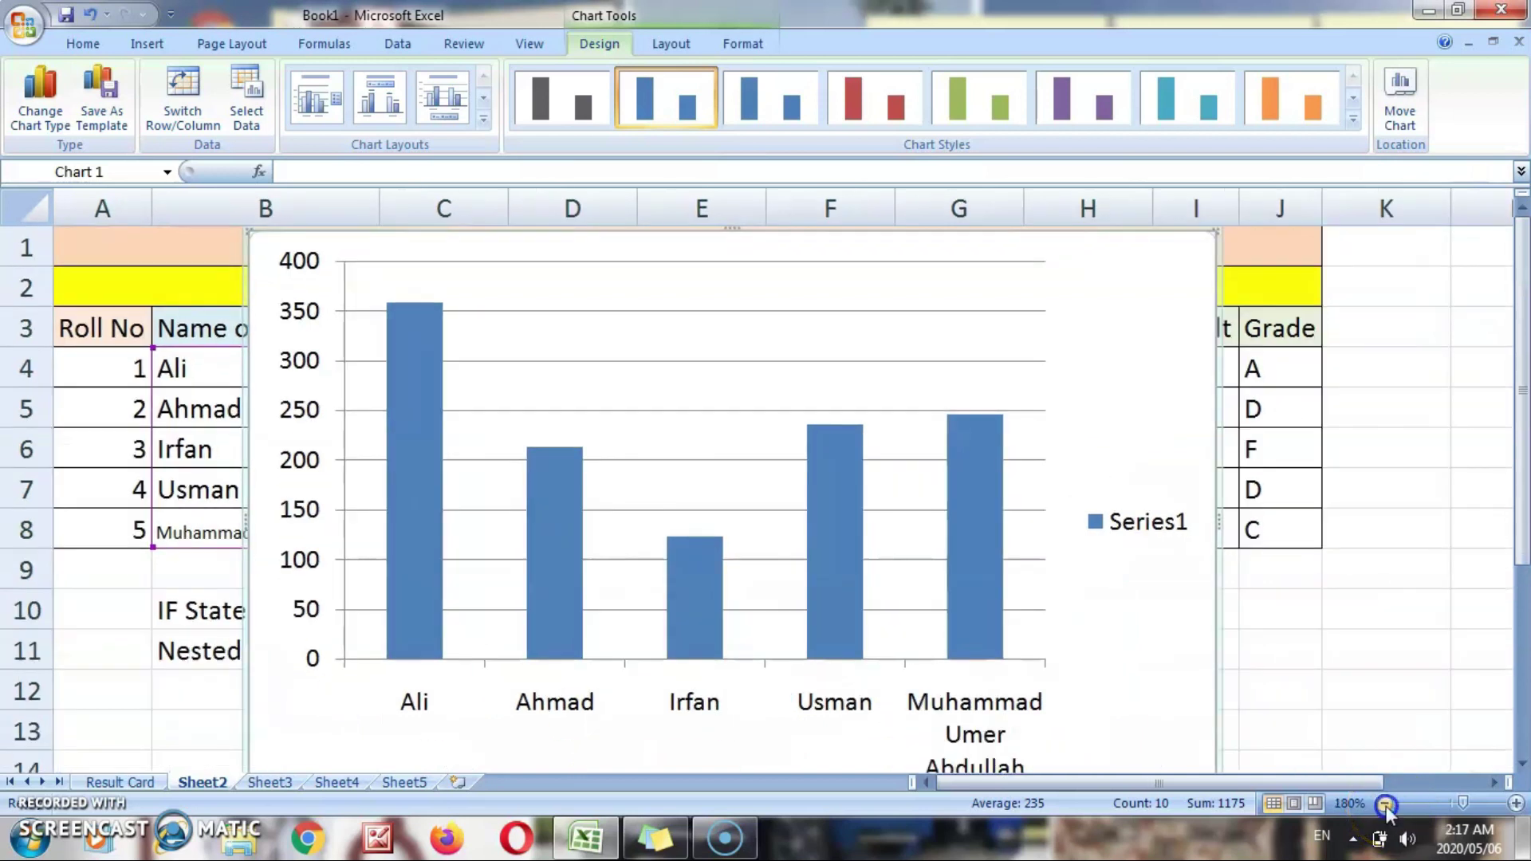
Move the column chart below the result card so its top edge sits at row 9.
left_click(1385, 803)
left_click(1385, 803)
left_click(1384, 804)
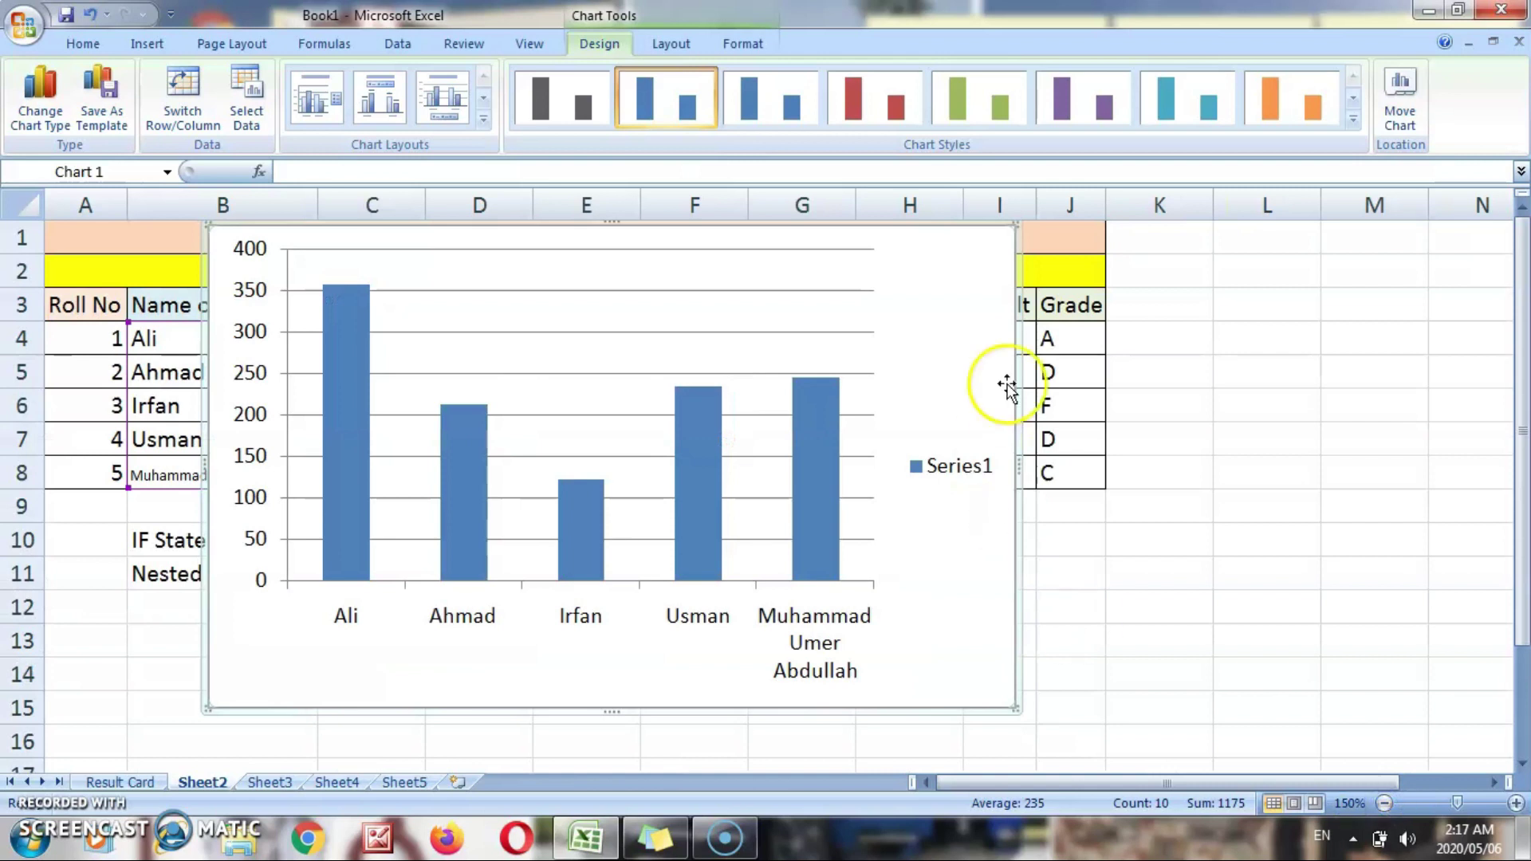
left_click_drag(982, 237, 1034, 514)
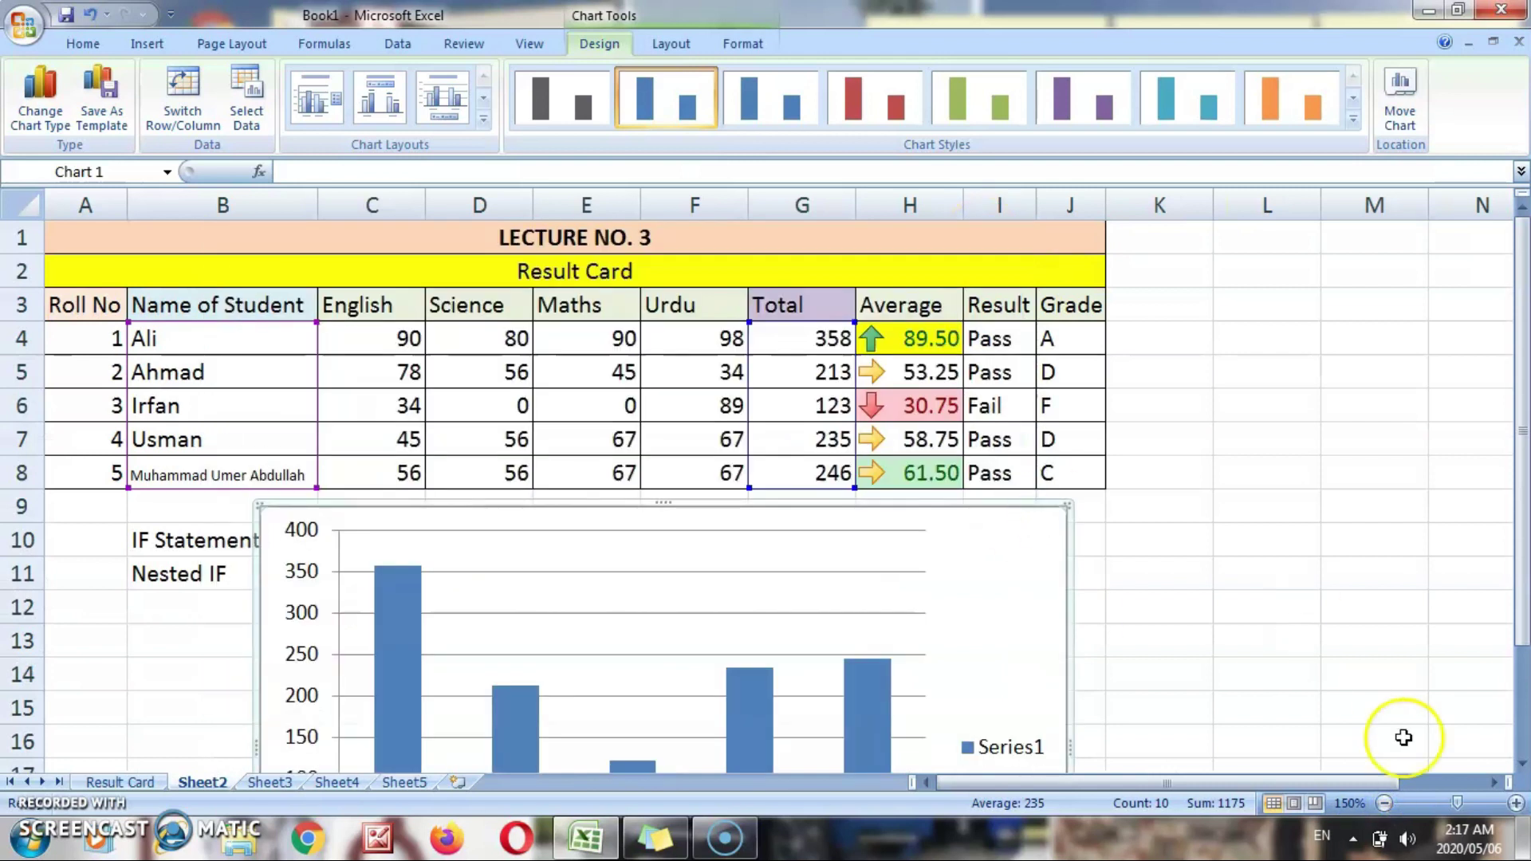
left_click(1523, 764)
left_click(1523, 764)
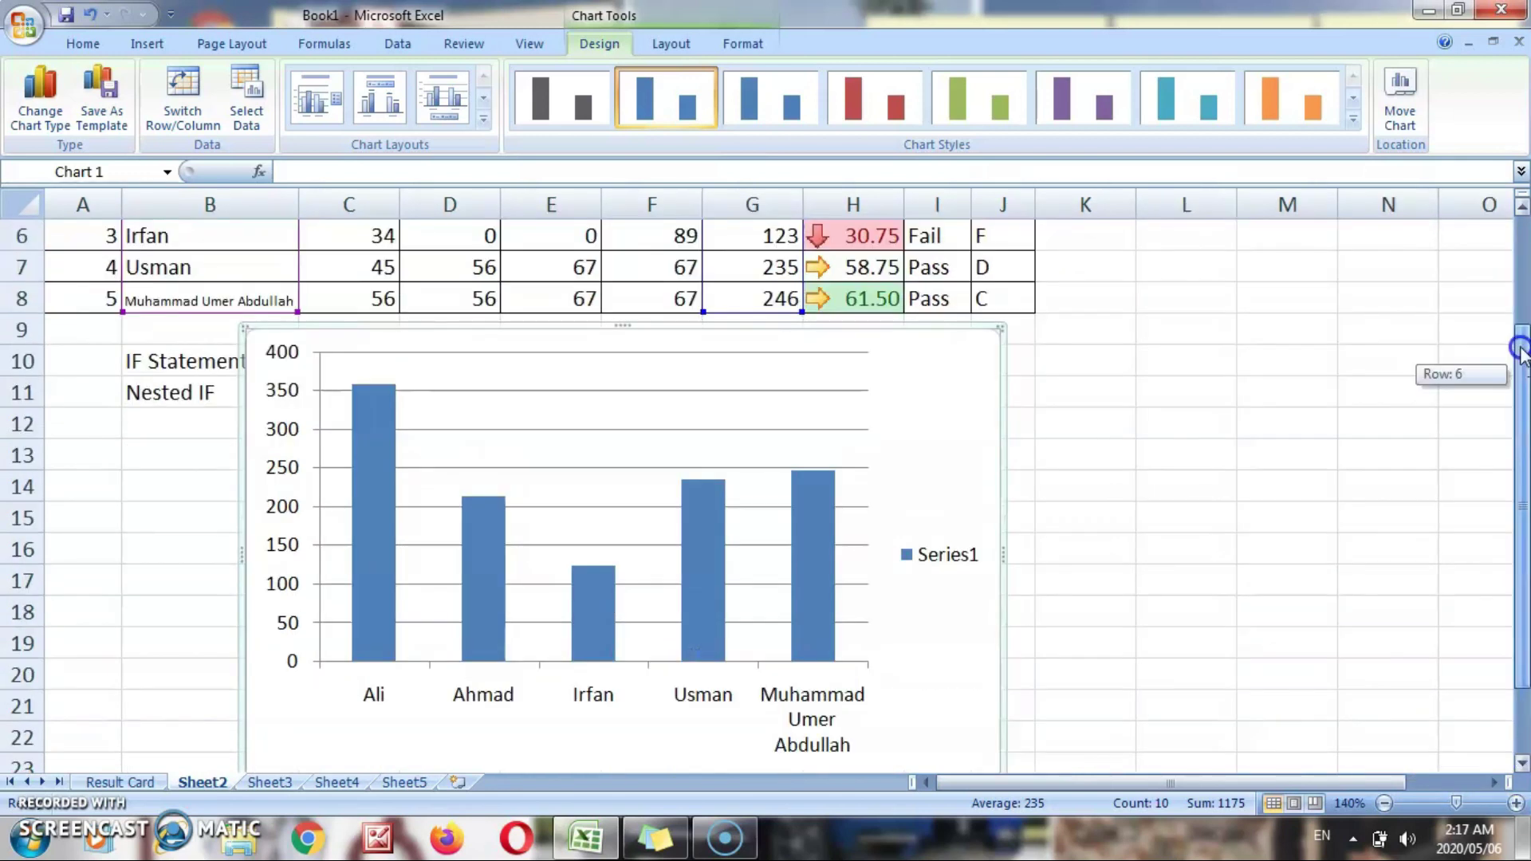
left_click_drag(1521, 349, 1519, 348)
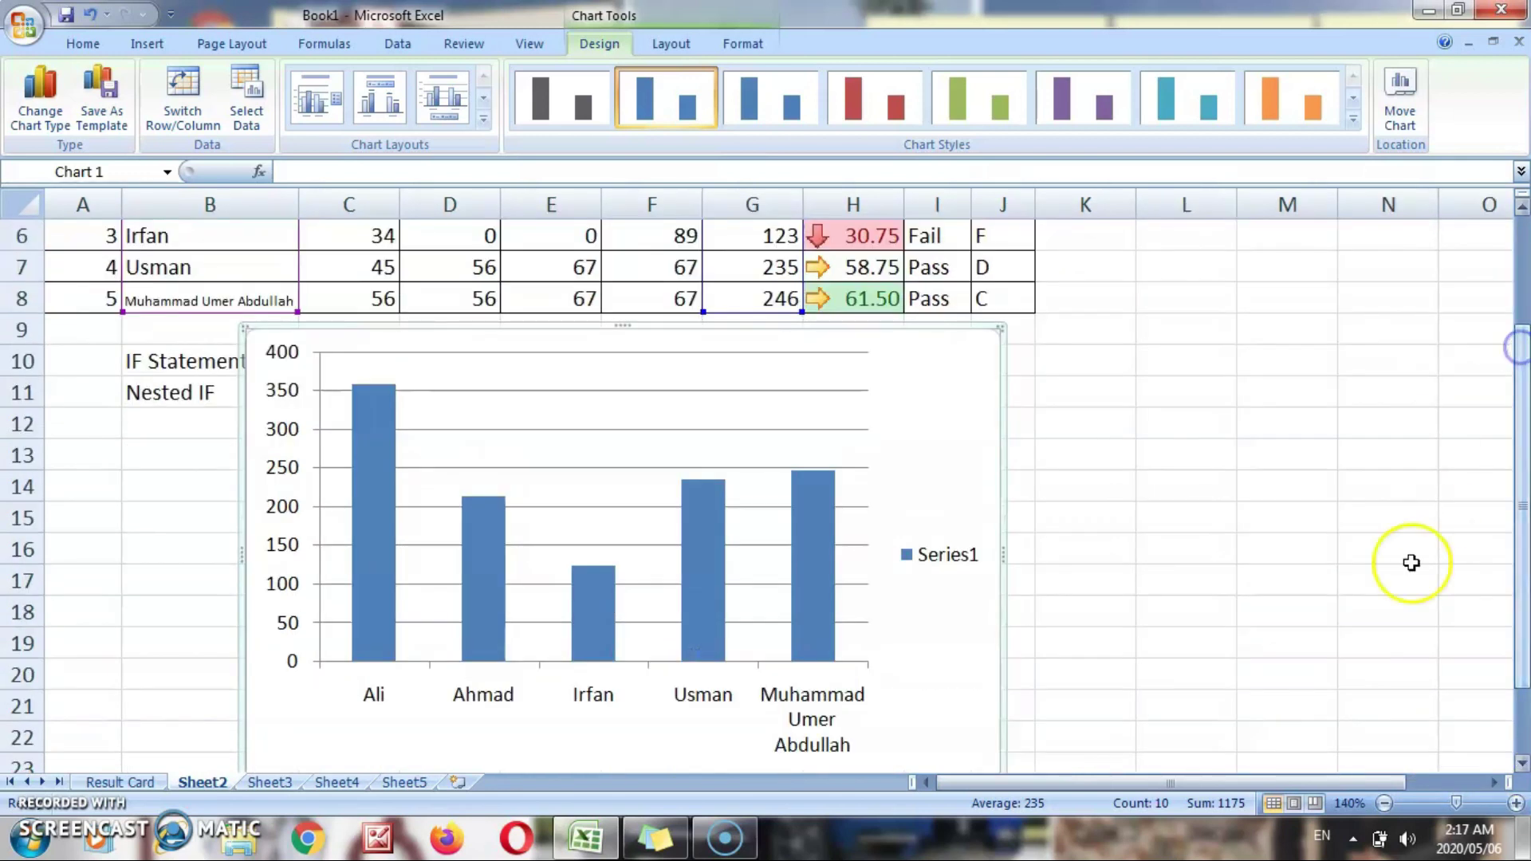
left_click(1385, 804)
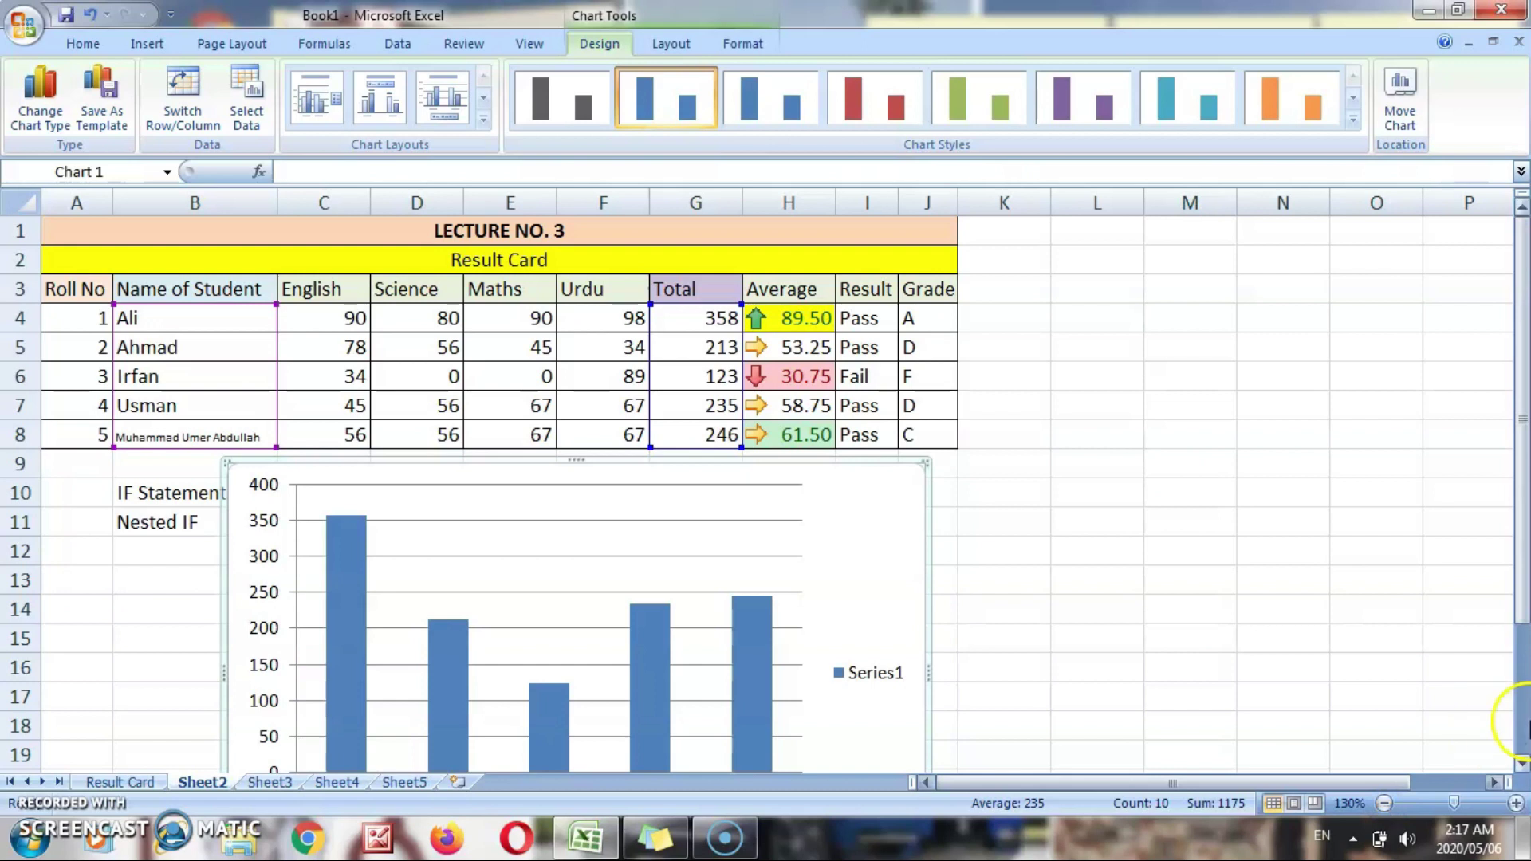
left_click(1523, 763)
left_click(1523, 764)
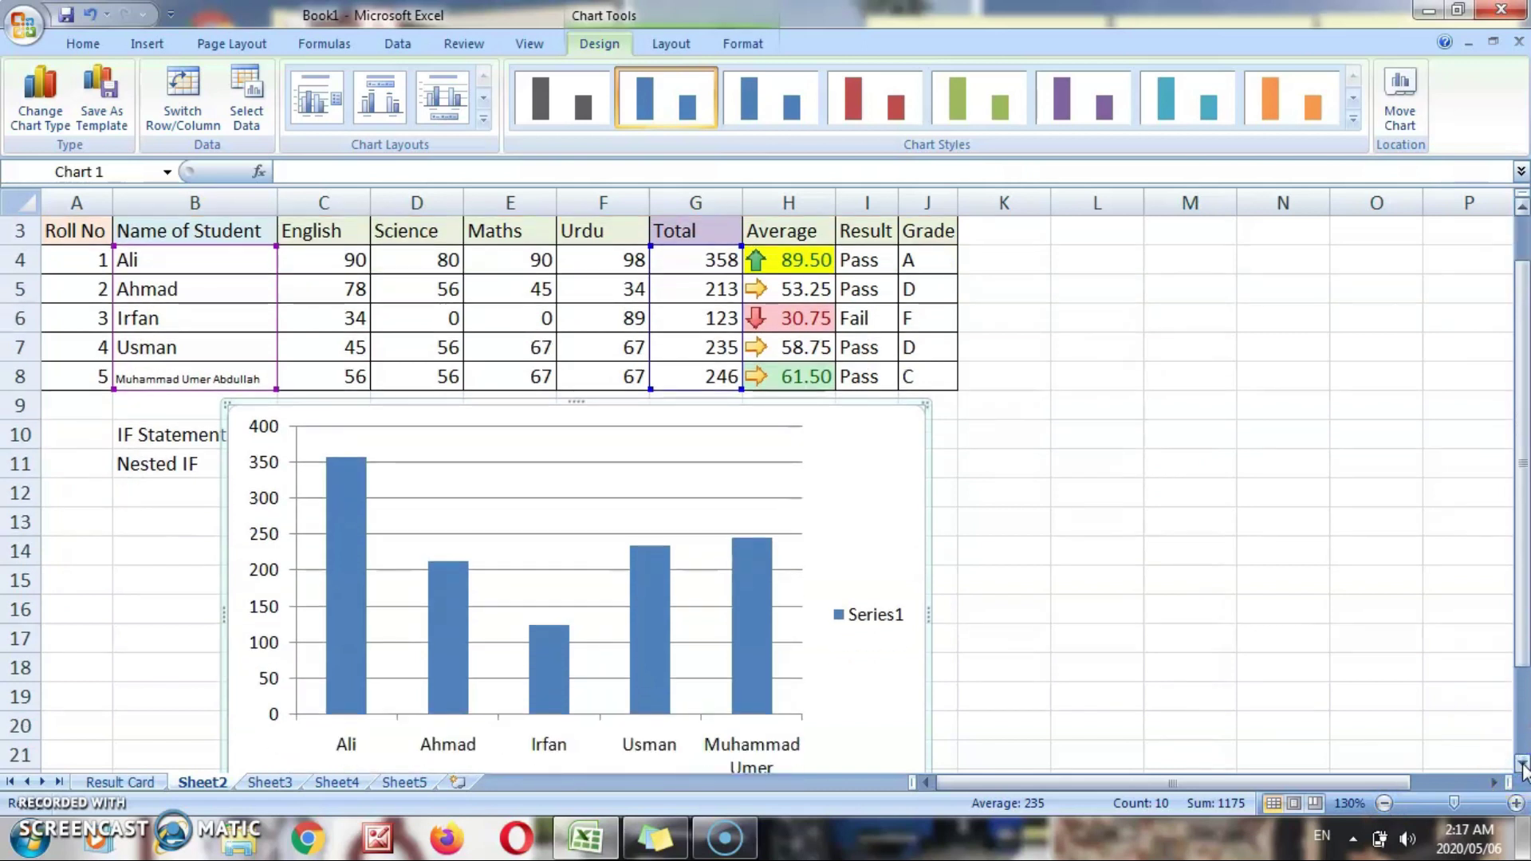
left_click(1522, 211)
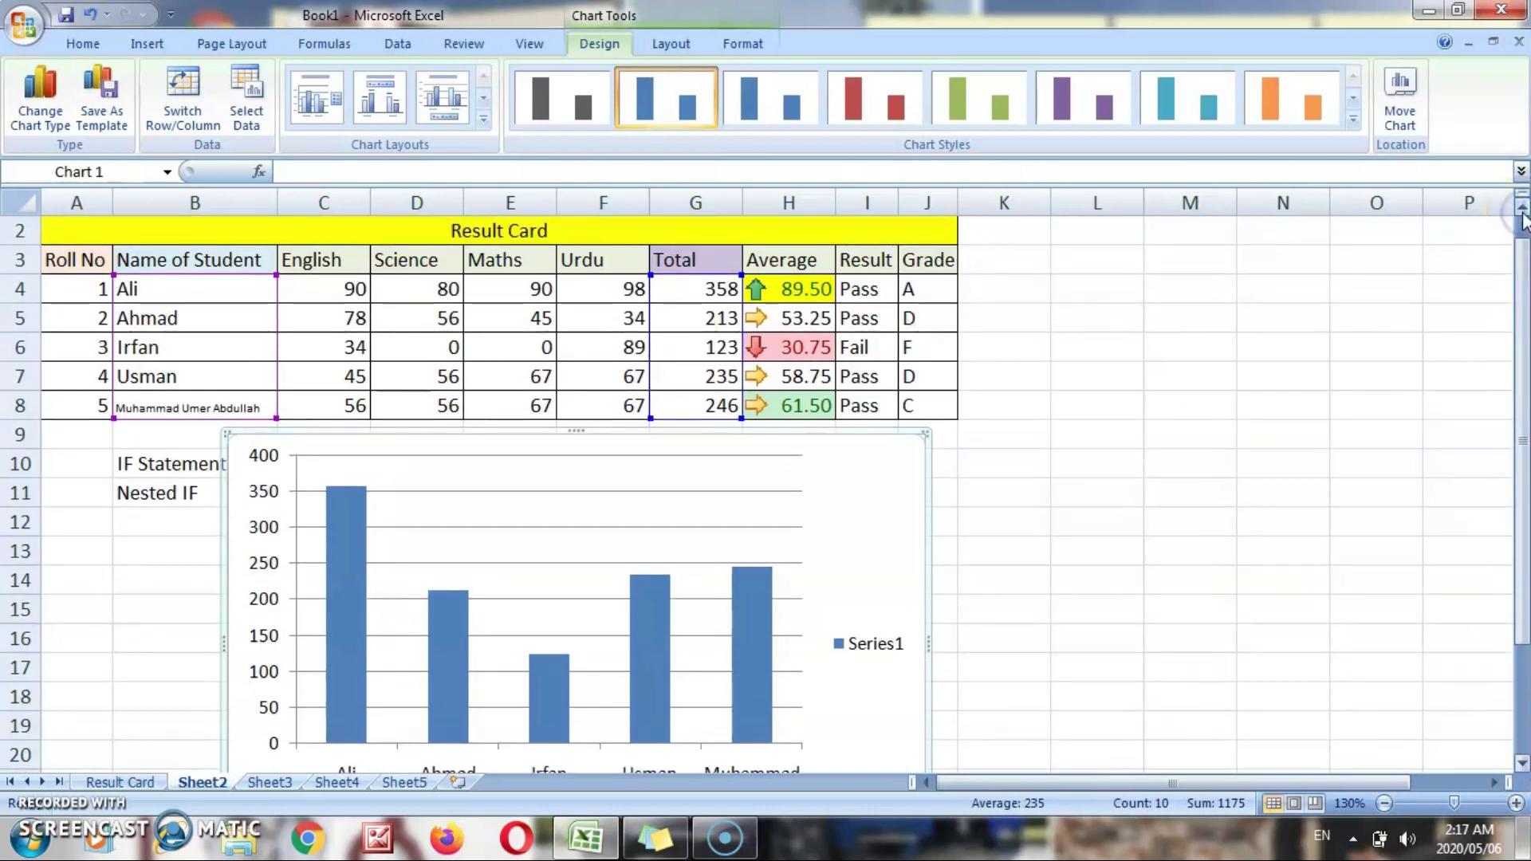
Try the purple bevelled style on the column chart and settle on the orange bevelled one.
left_click(1353, 120)
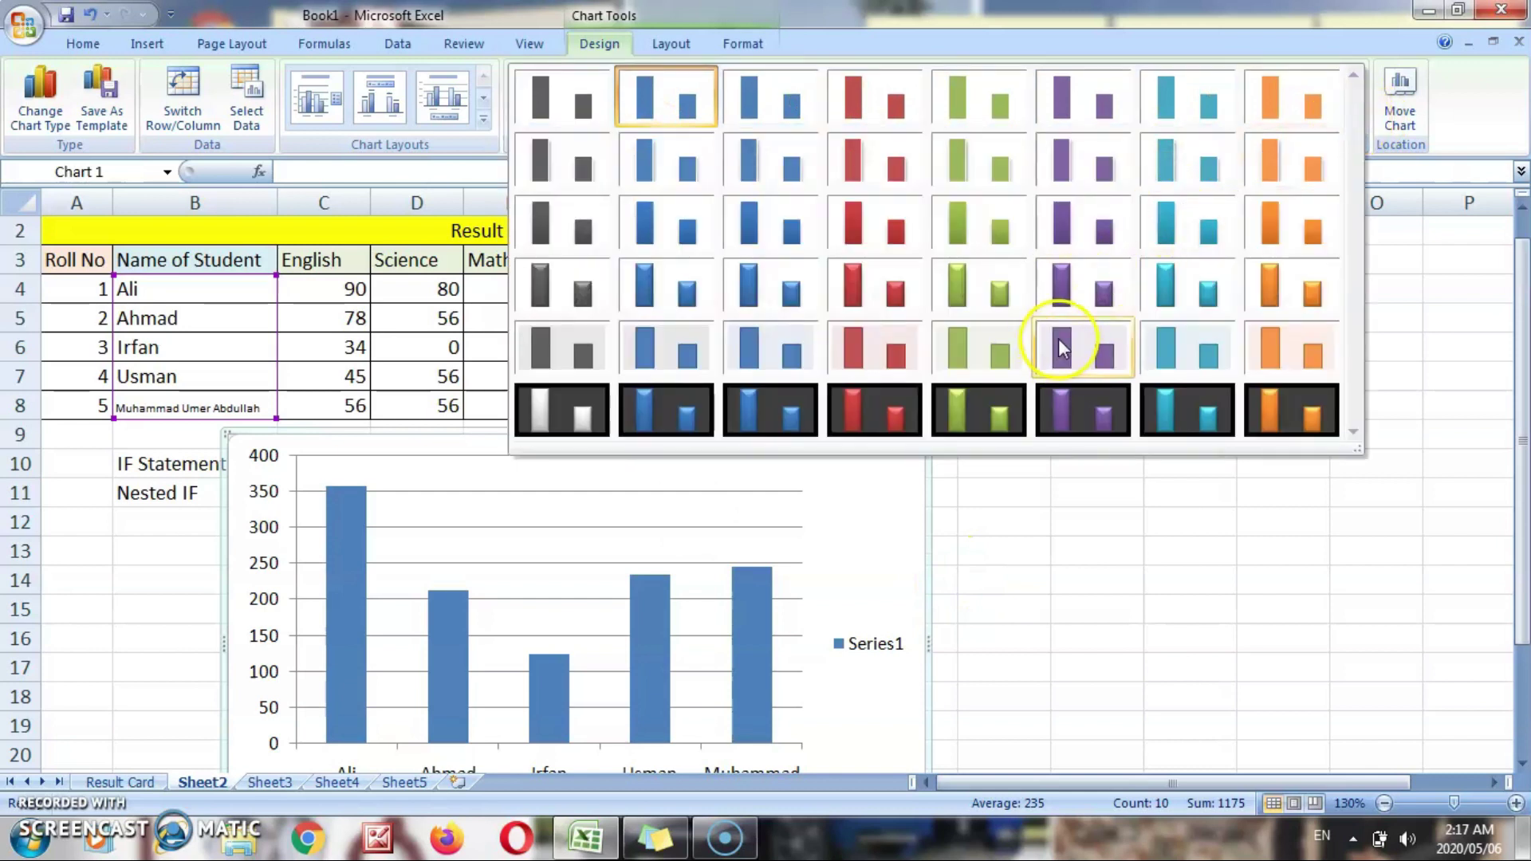
left_click(1084, 295)
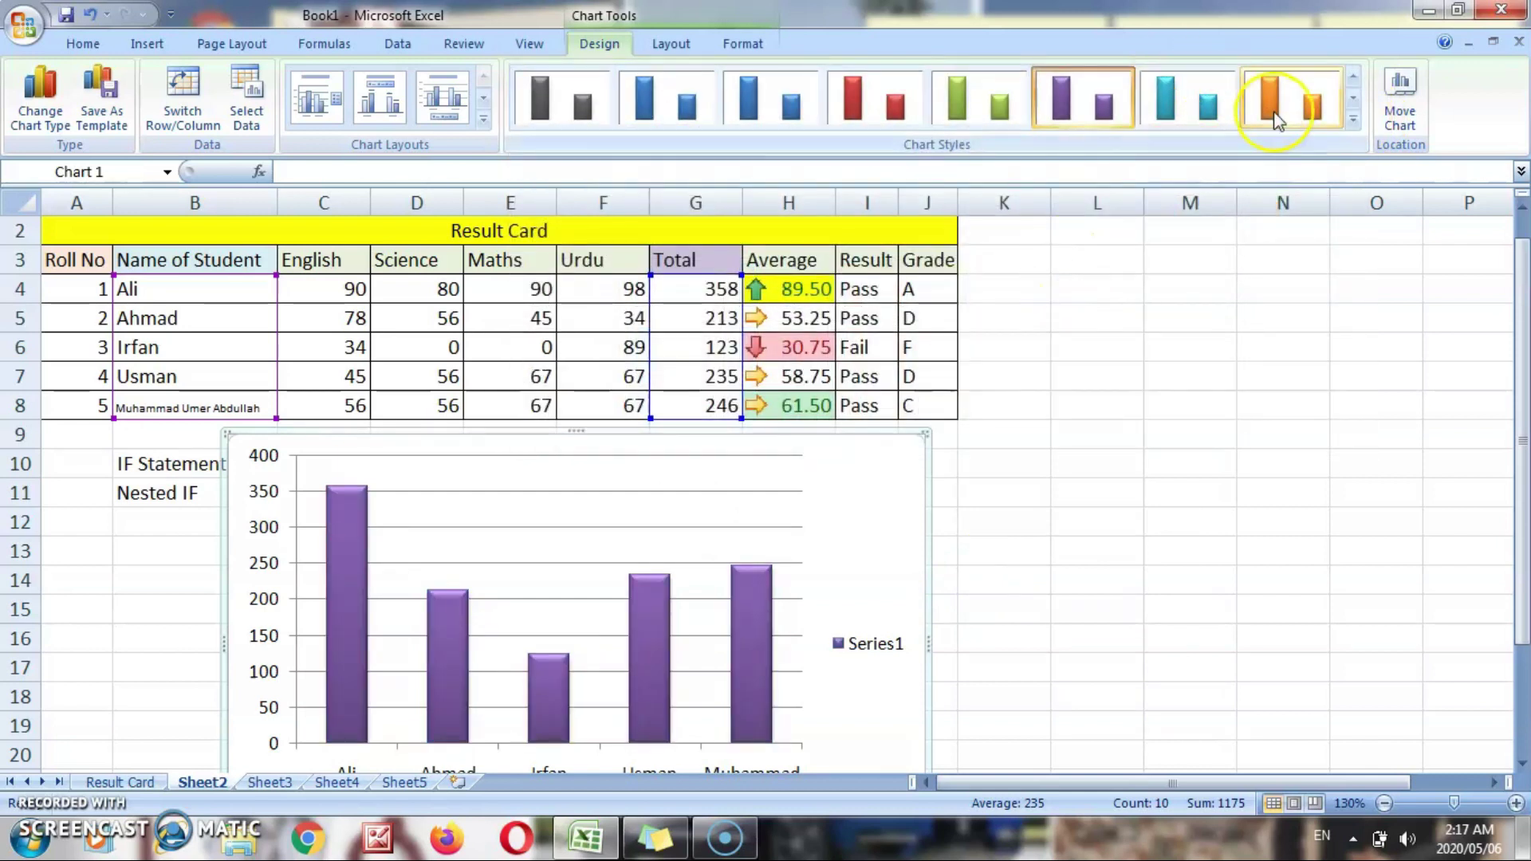
left_click(1353, 120)
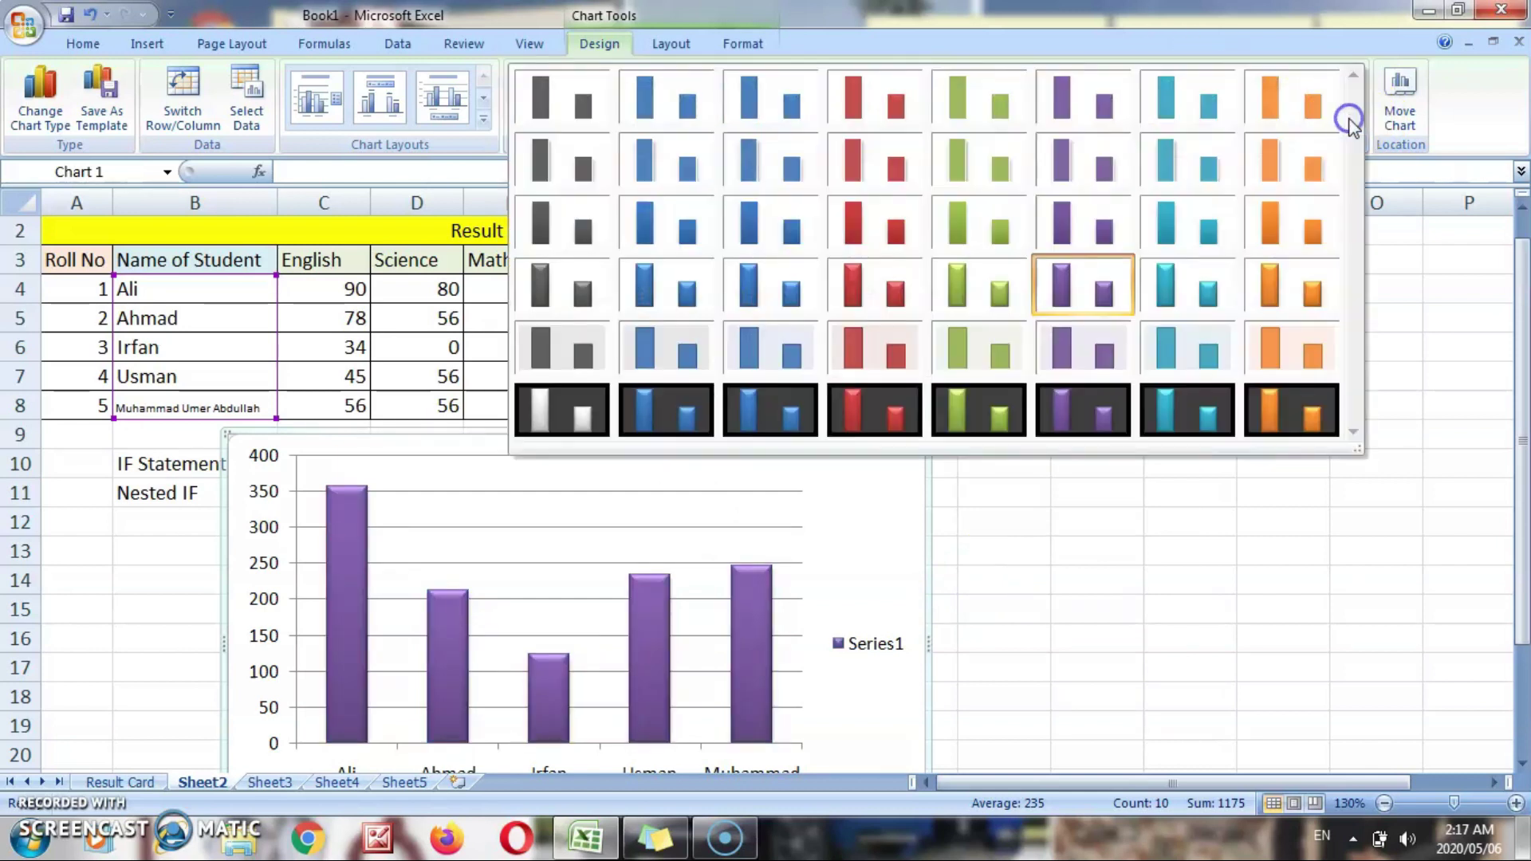
left_click(1275, 293)
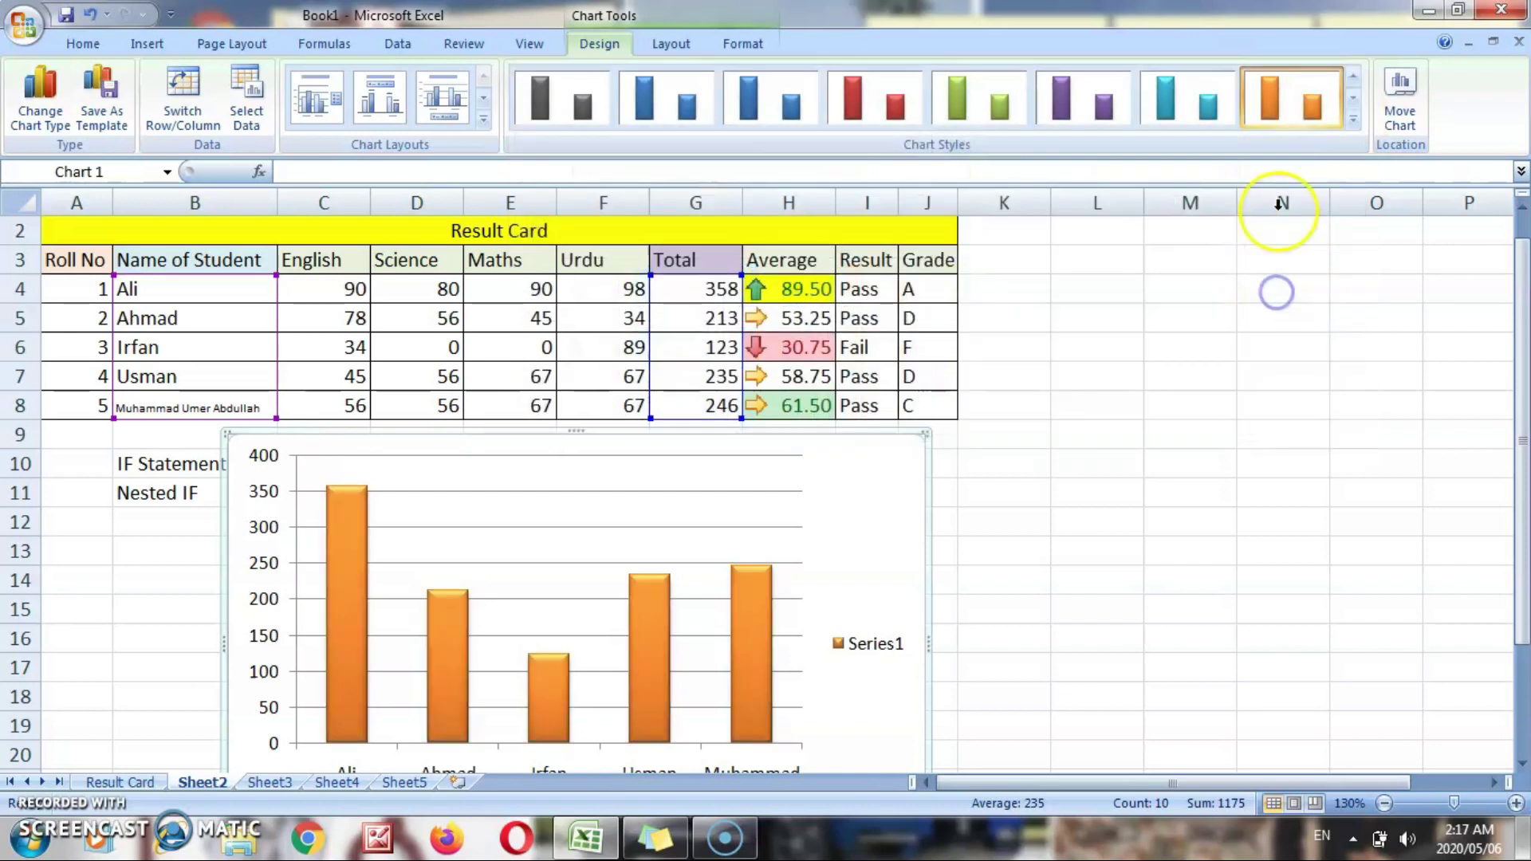
left_click(1354, 123)
left_click(1433, 297)
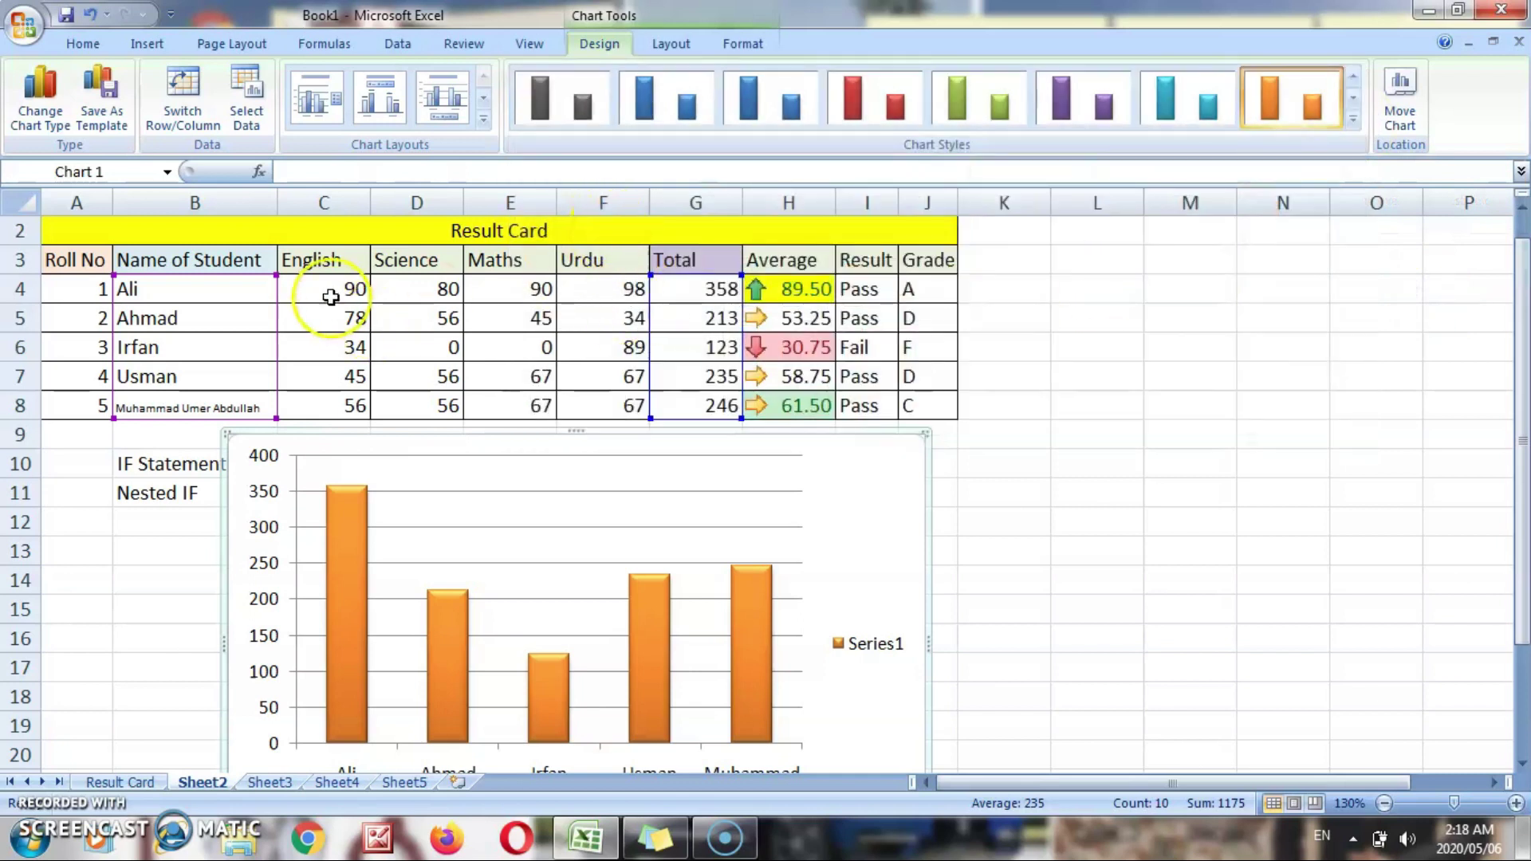
Set the first student's English, Science, Maths and Urdu marks in C4:F4 to 0.
left_click(330, 296)
type("0")
key("Tab")
type("0")
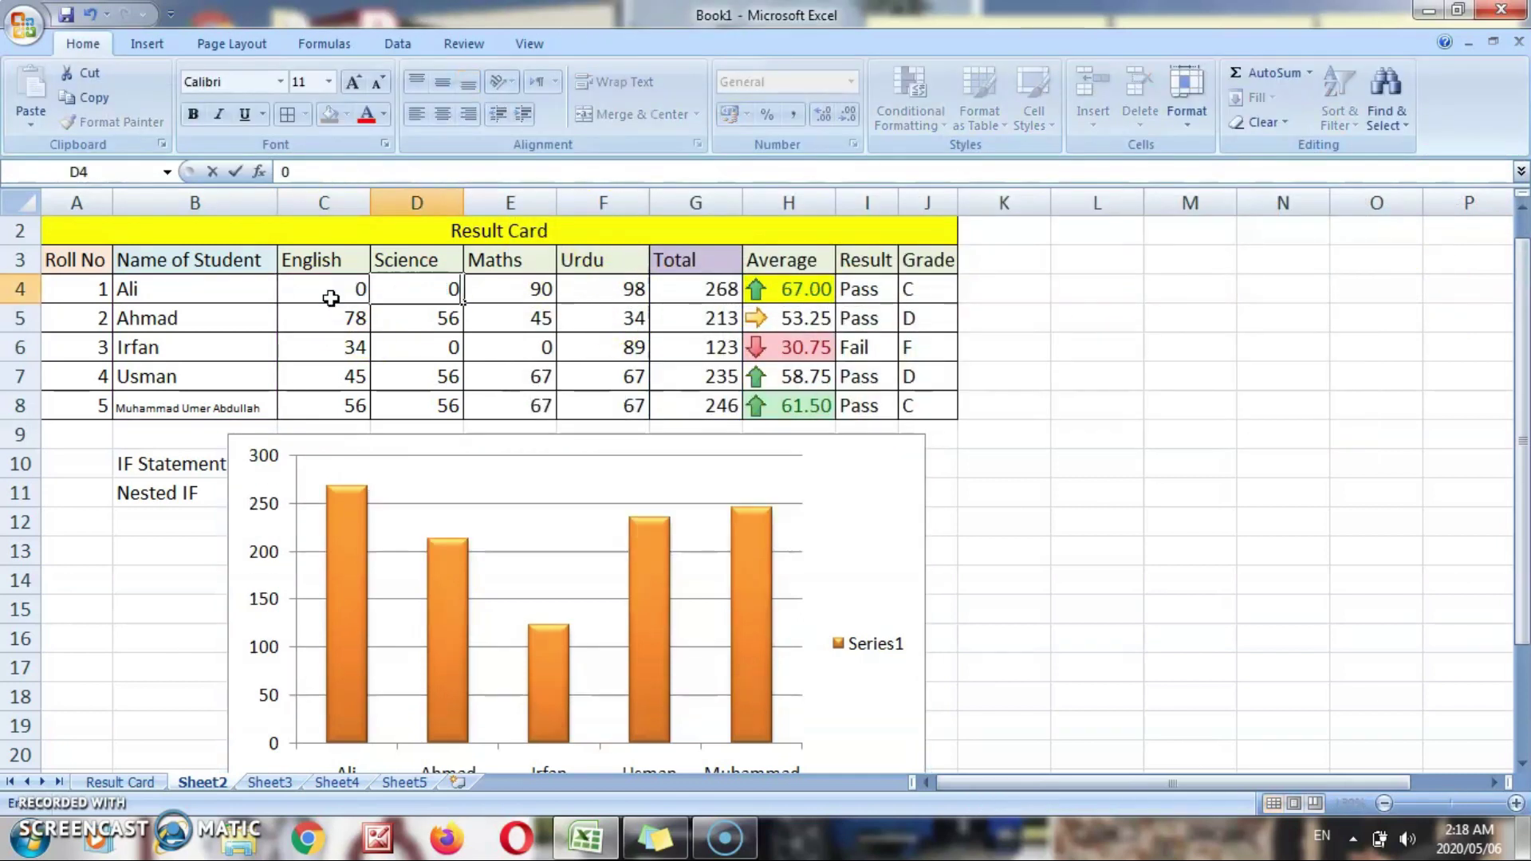
key("Tab")
type("0")
key("Tab")
type("0")
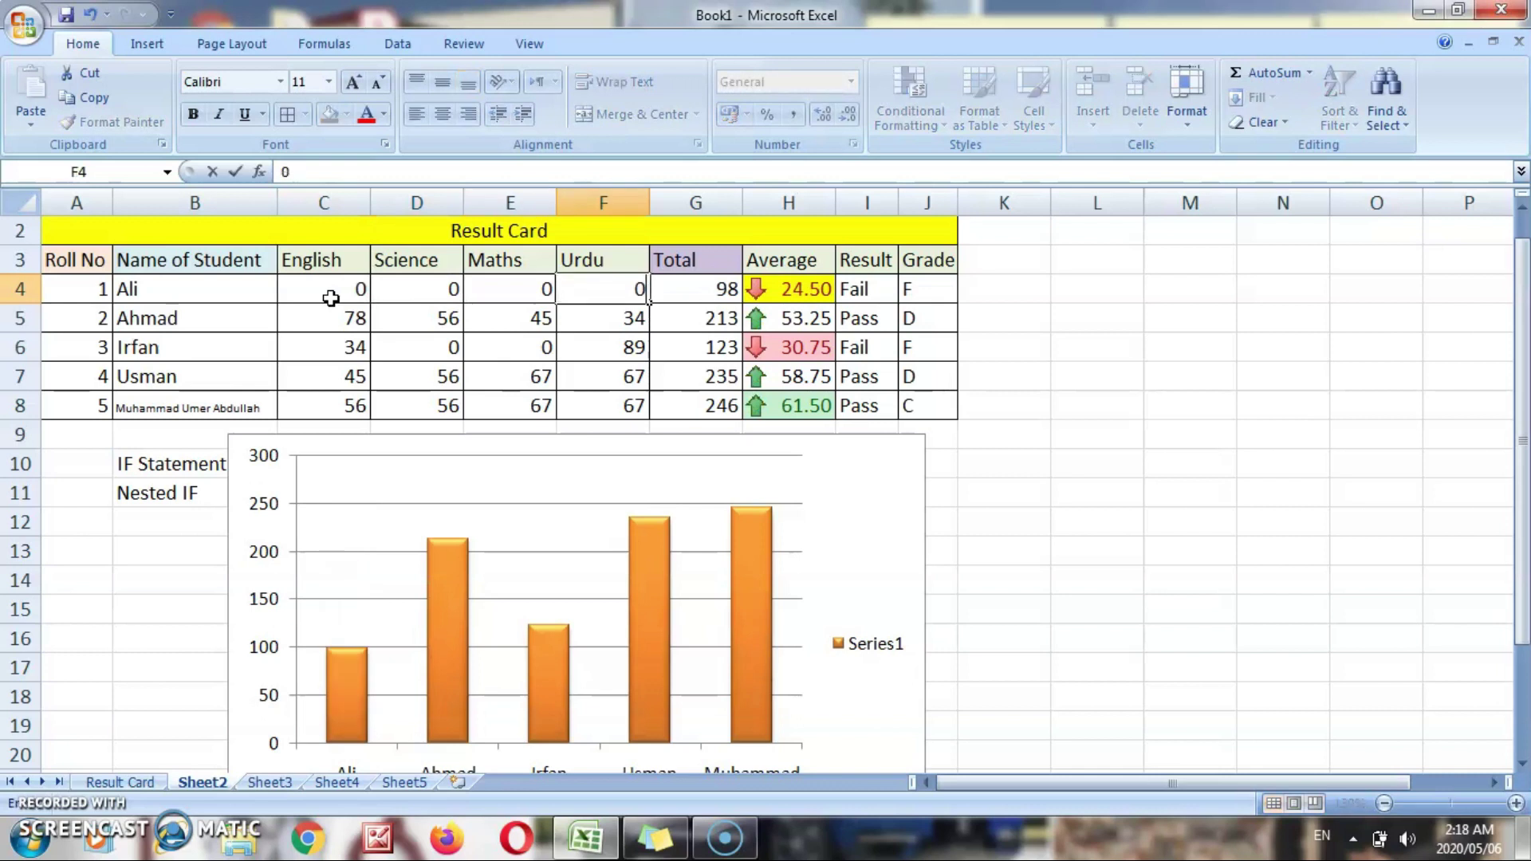
key("Tab")
Enter 89 in English and 90 in Science, Maths and Urdu for the first student in row 4.
key("Left")
key("Left")
key("Left")
key("Left")
type("89")
key("Right")
type("0")
key("Right")
key("Left")
type("9")
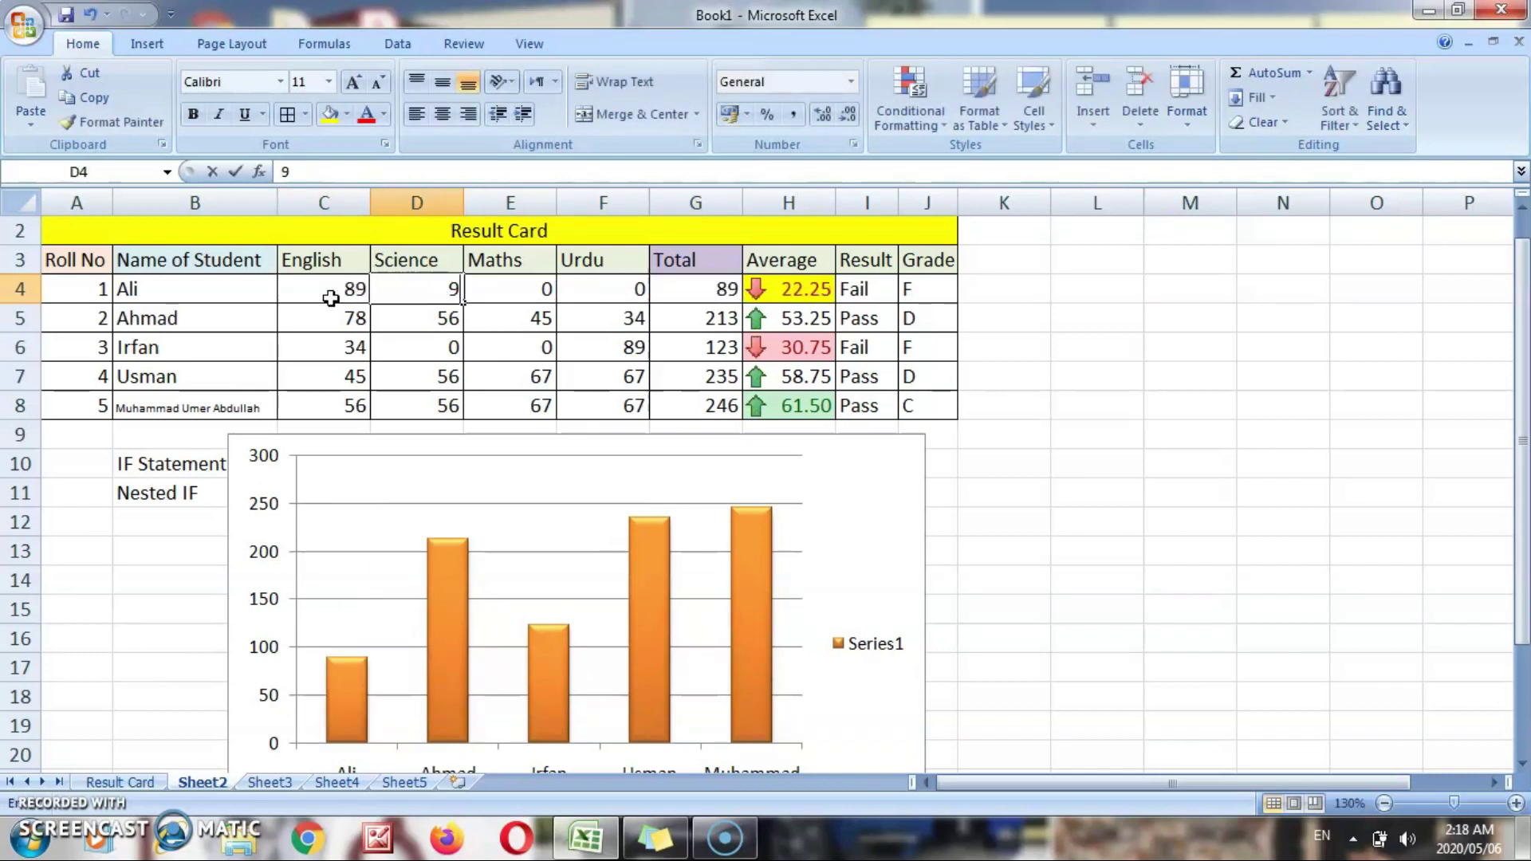
type("0")
key("Right")
type("90")
key("Right")
type("90")
key("Right")
key("Down")
key("Down")
key("Down")
key("Down")
Change the column chart of the totals to a flat pie chart.
left_click(752, 540)
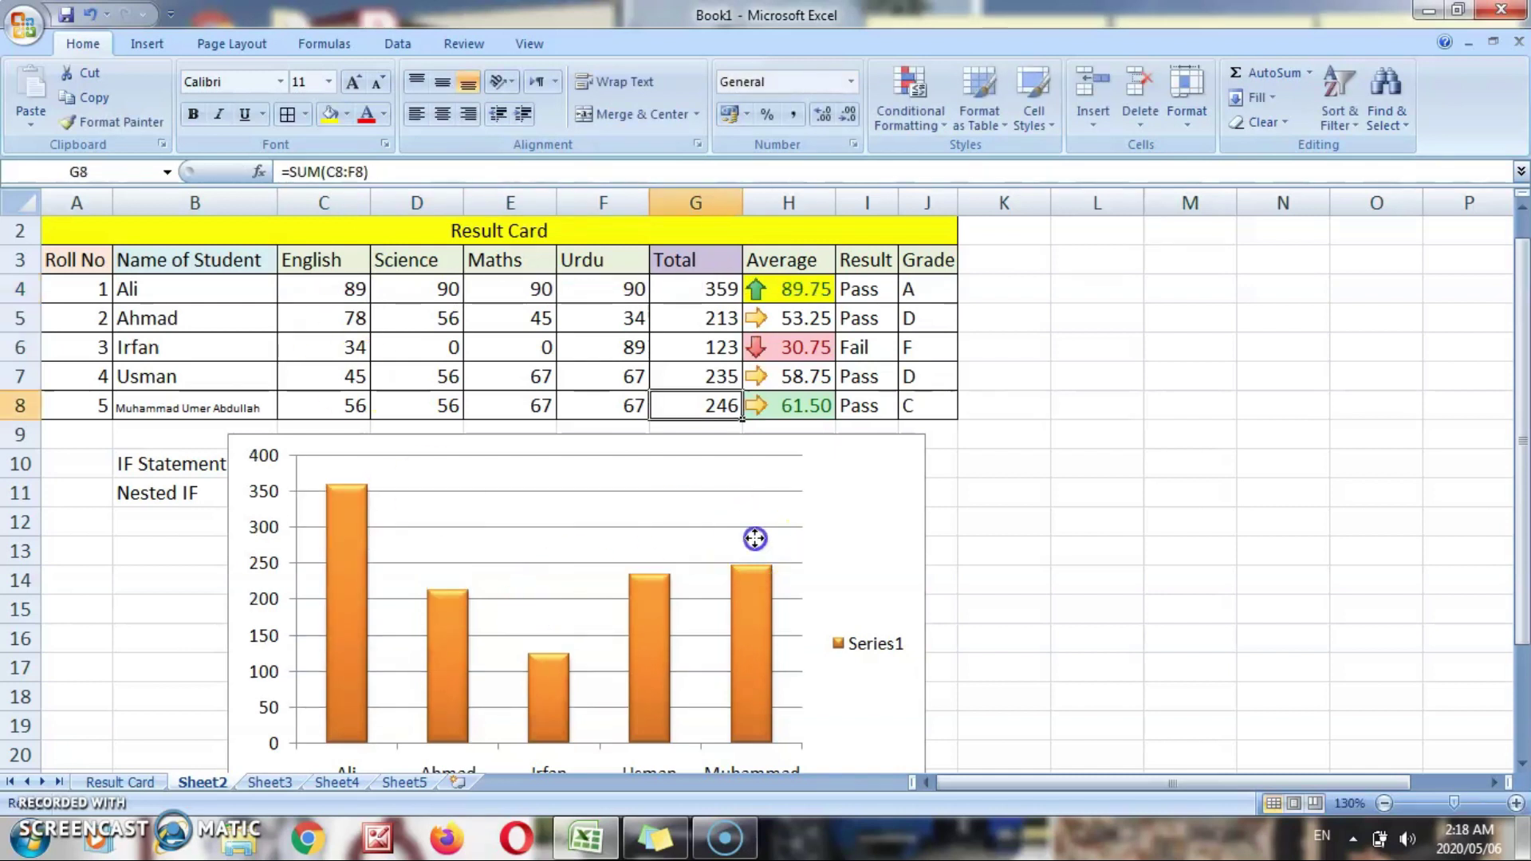
left_click(1522, 764)
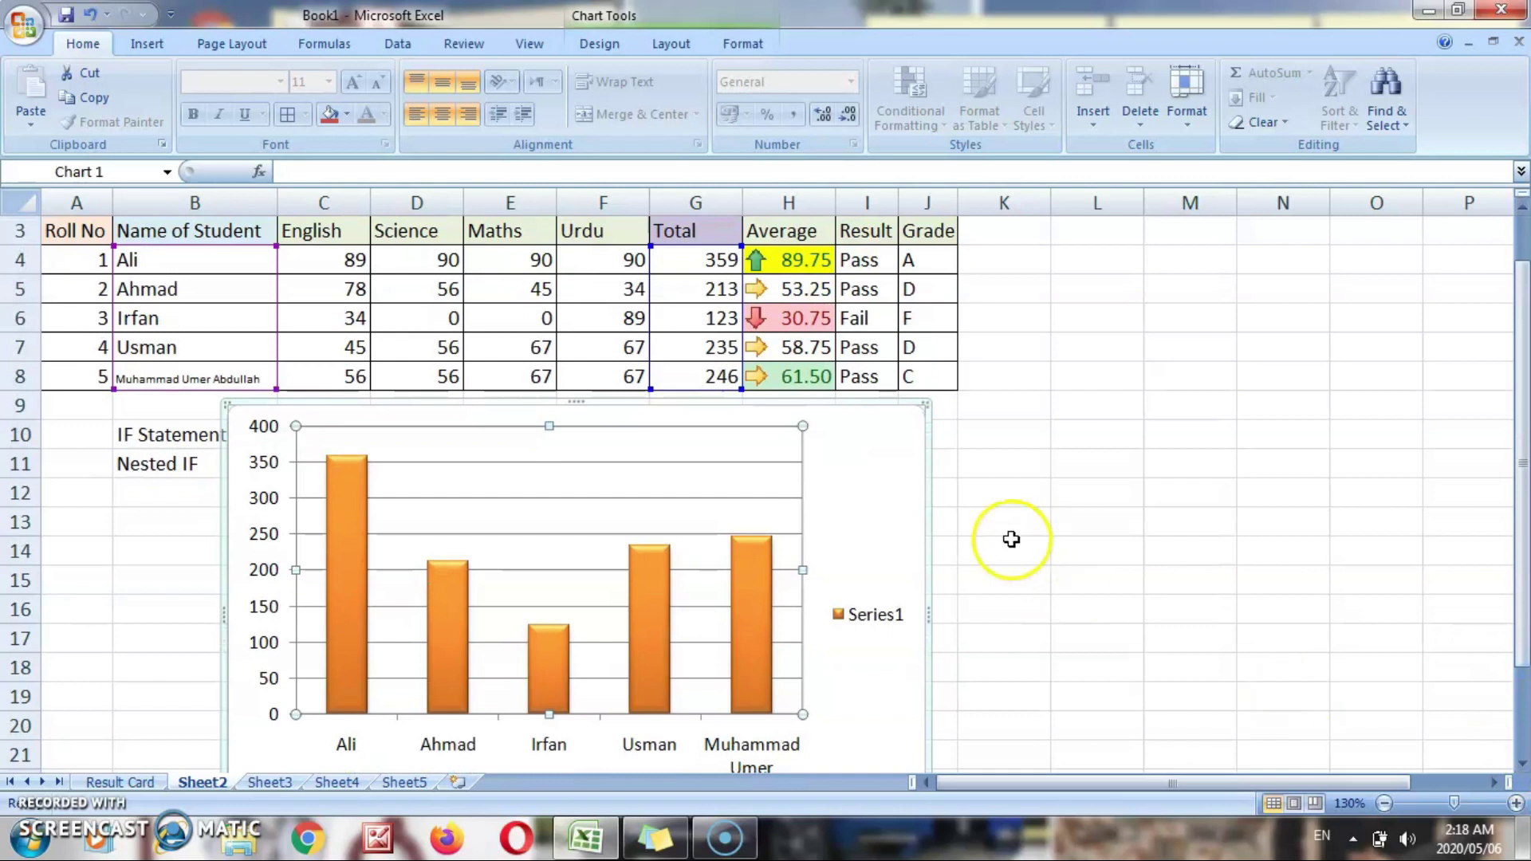
left_click(869, 471)
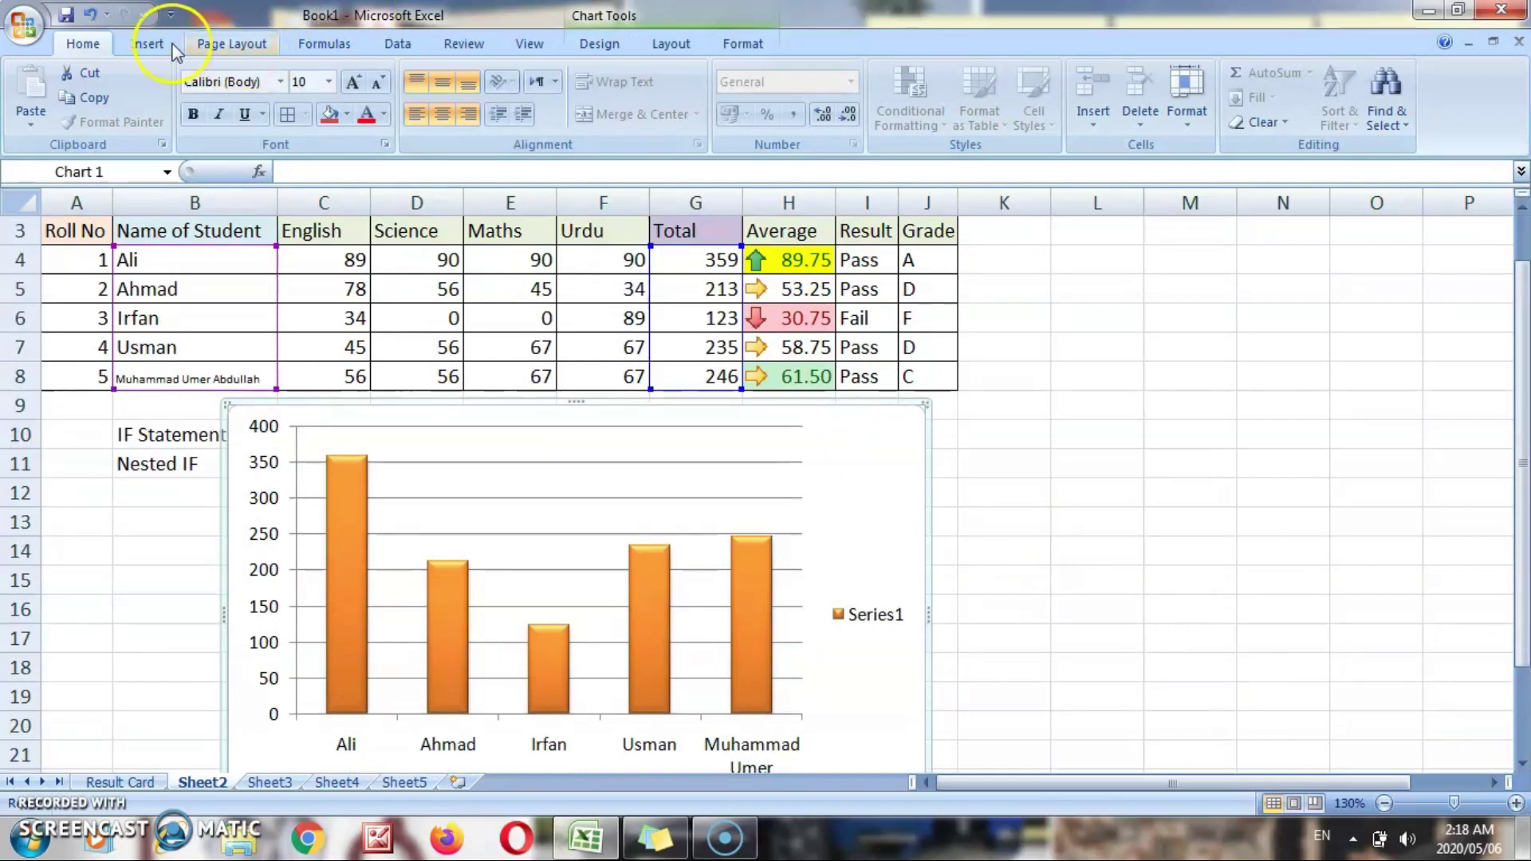
left_click(612, 18)
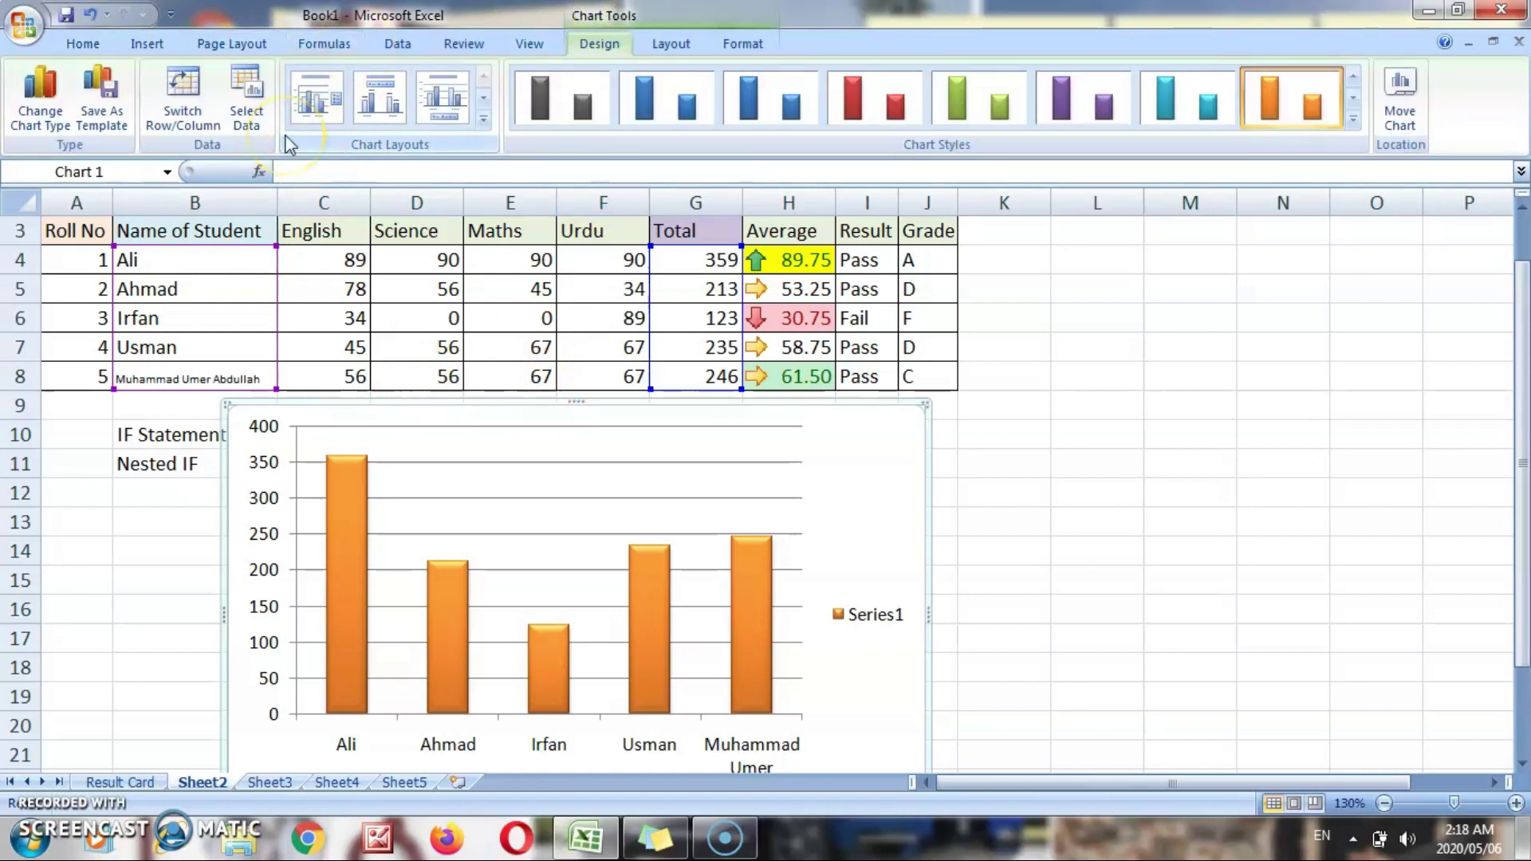
left_click(41, 116)
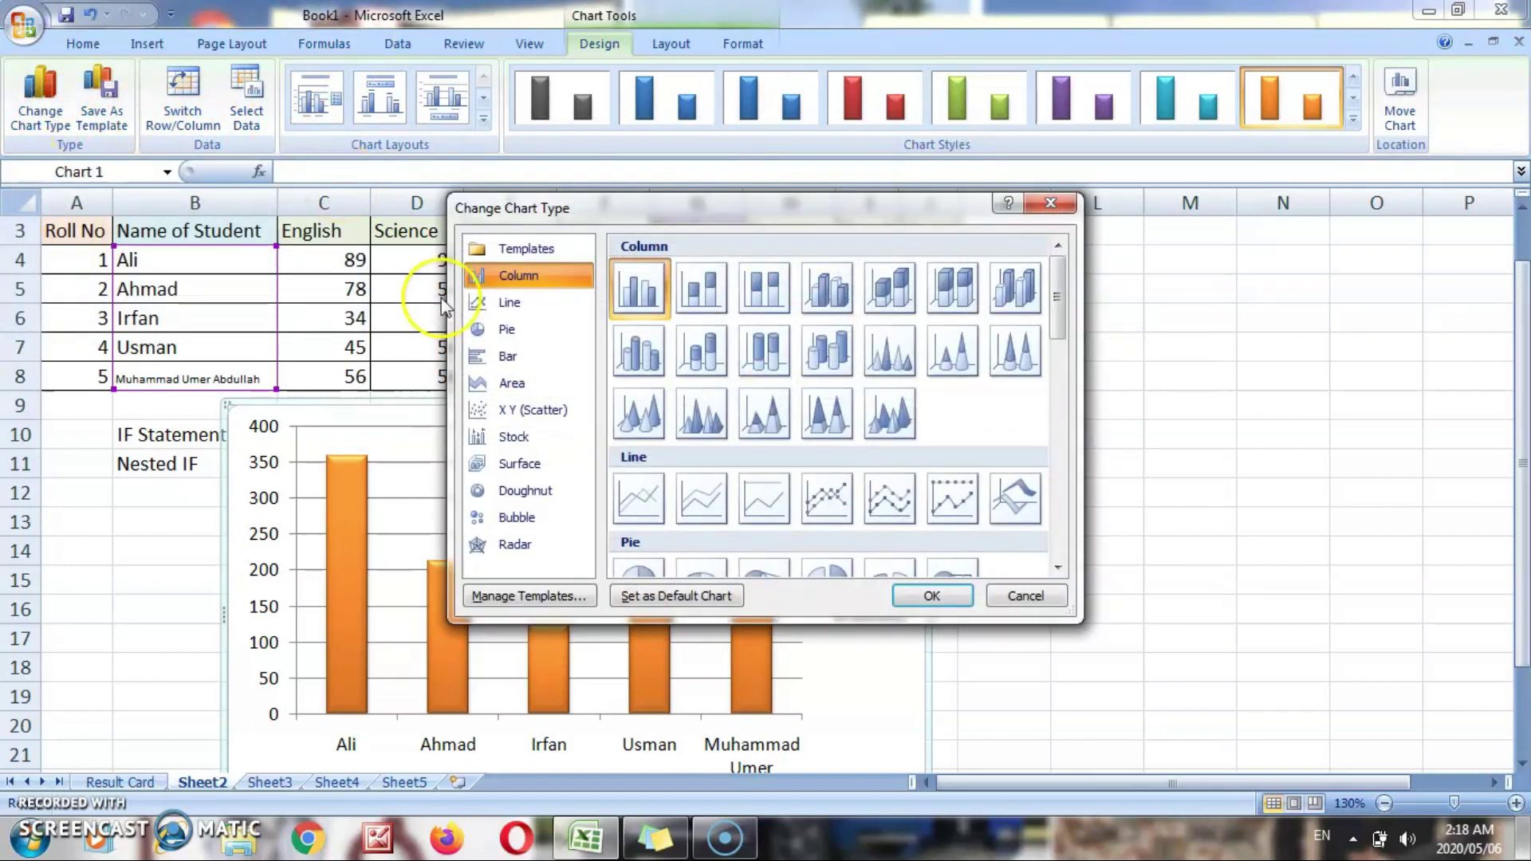
left_click(528, 330)
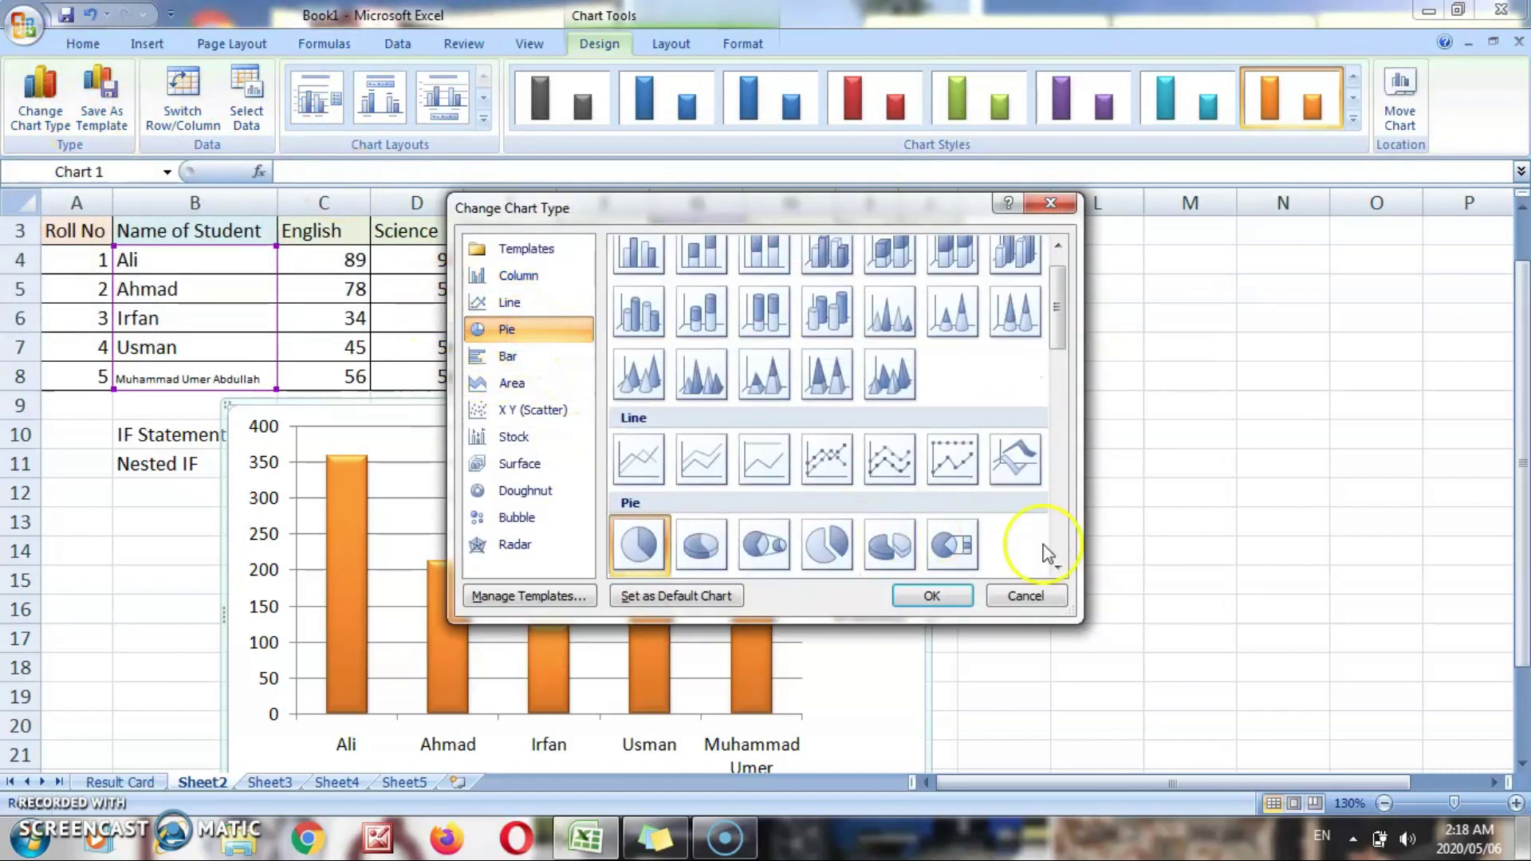
left_click(1057, 566)
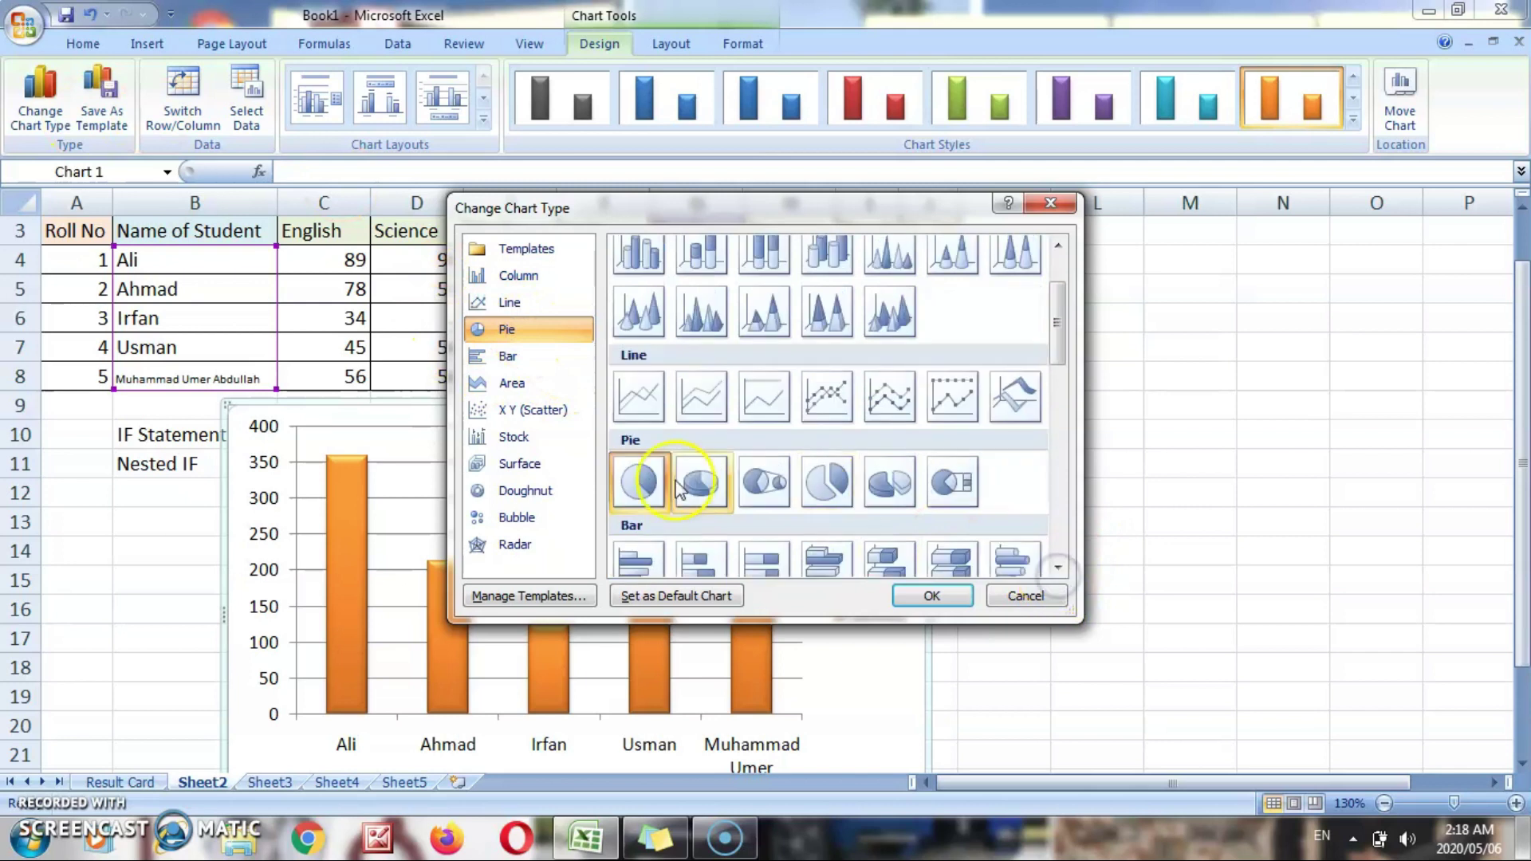
left_click(931, 595)
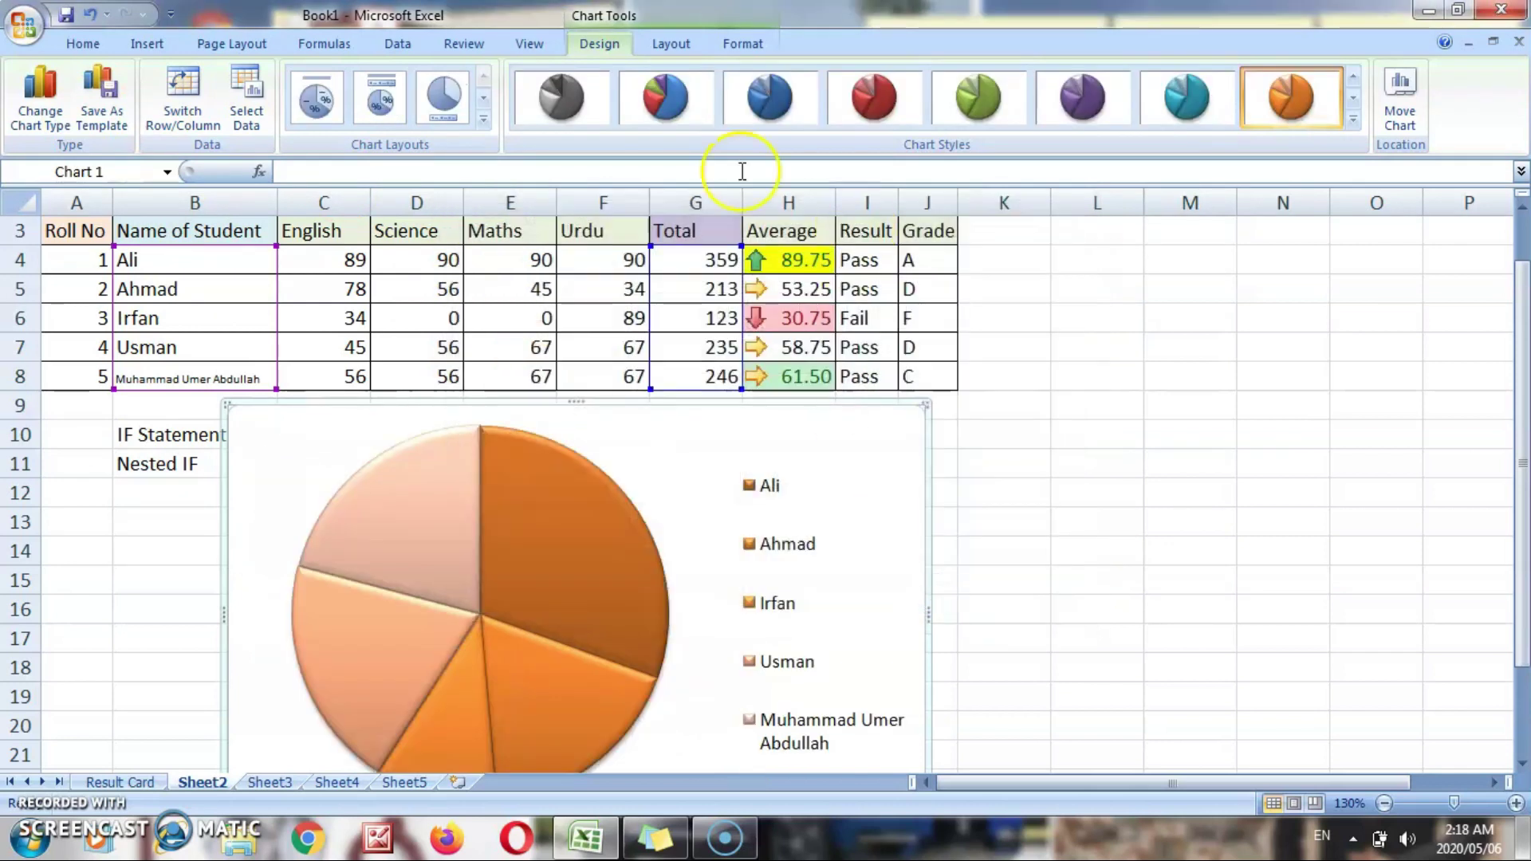
Apply the multicoloured bevelled chart style to the pie chart.
left_click(664, 95)
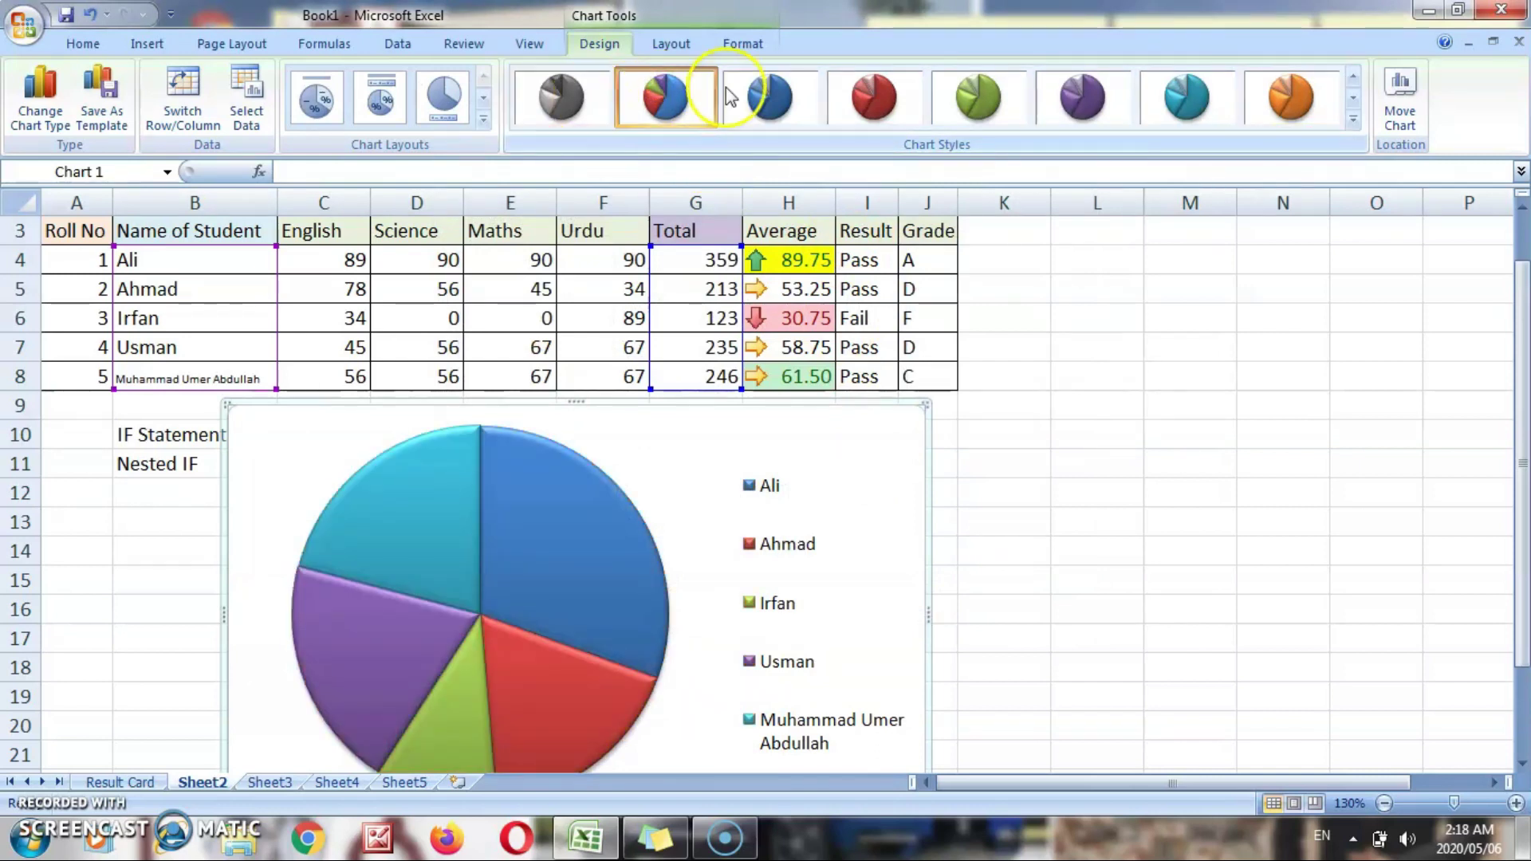
left_click(1354, 120)
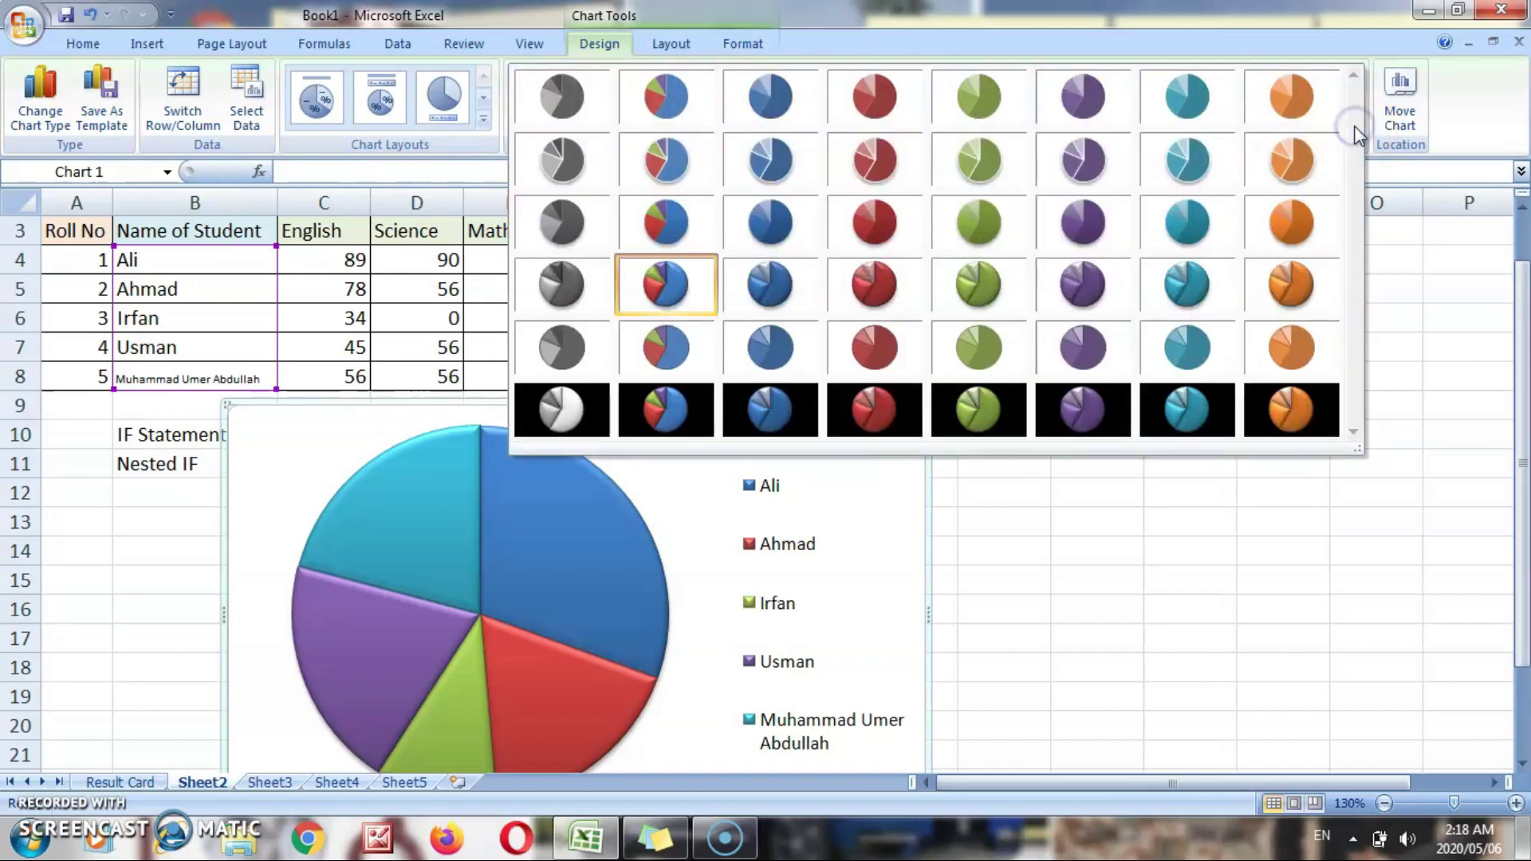
left_click(1467, 407)
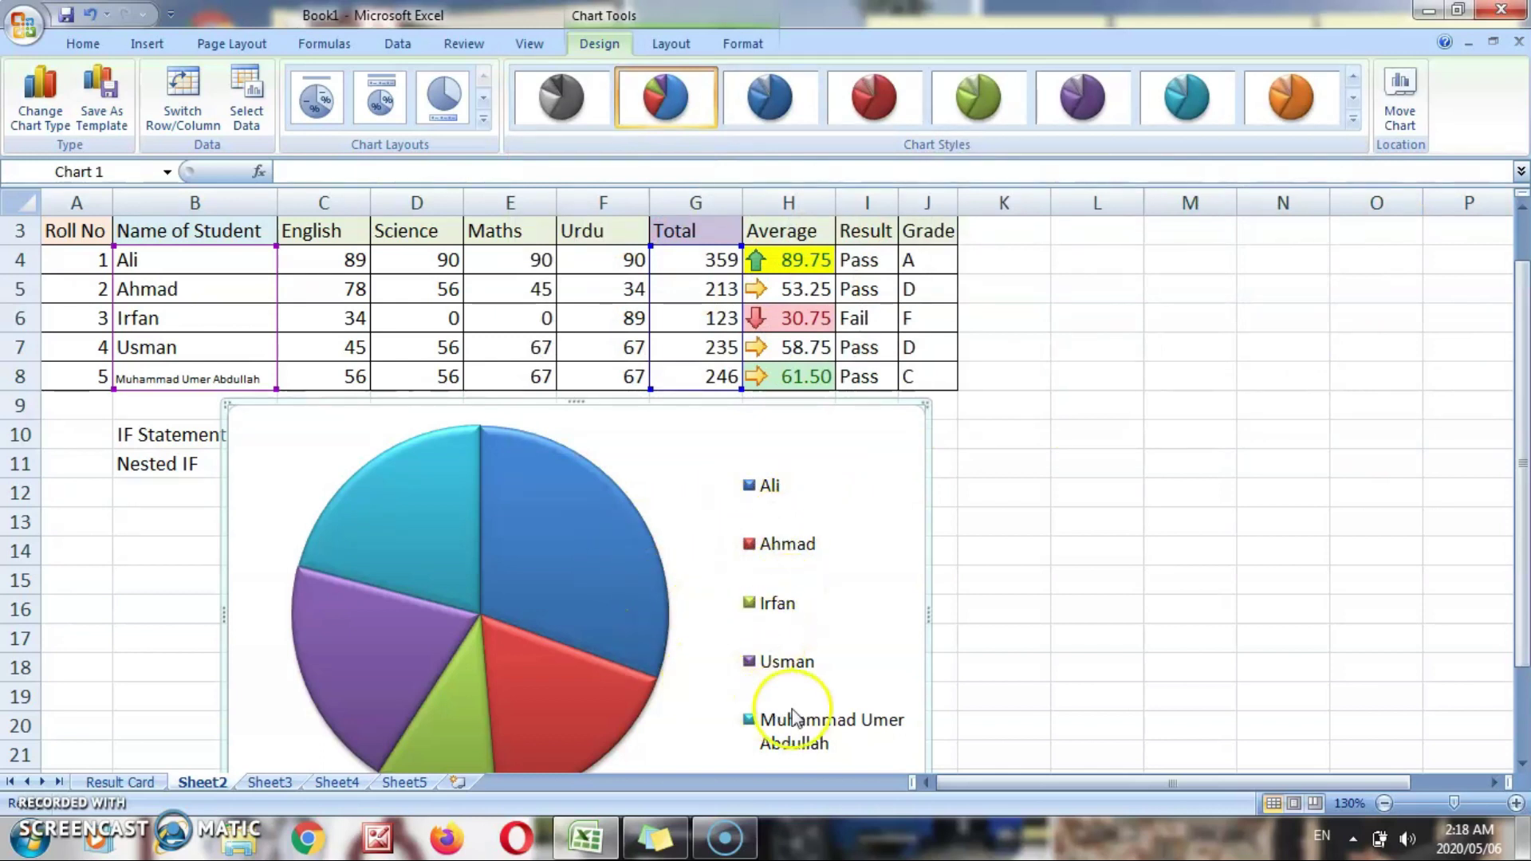
Pull the pie chart's slices apart and undo the separation.
mouse_move(606, 590)
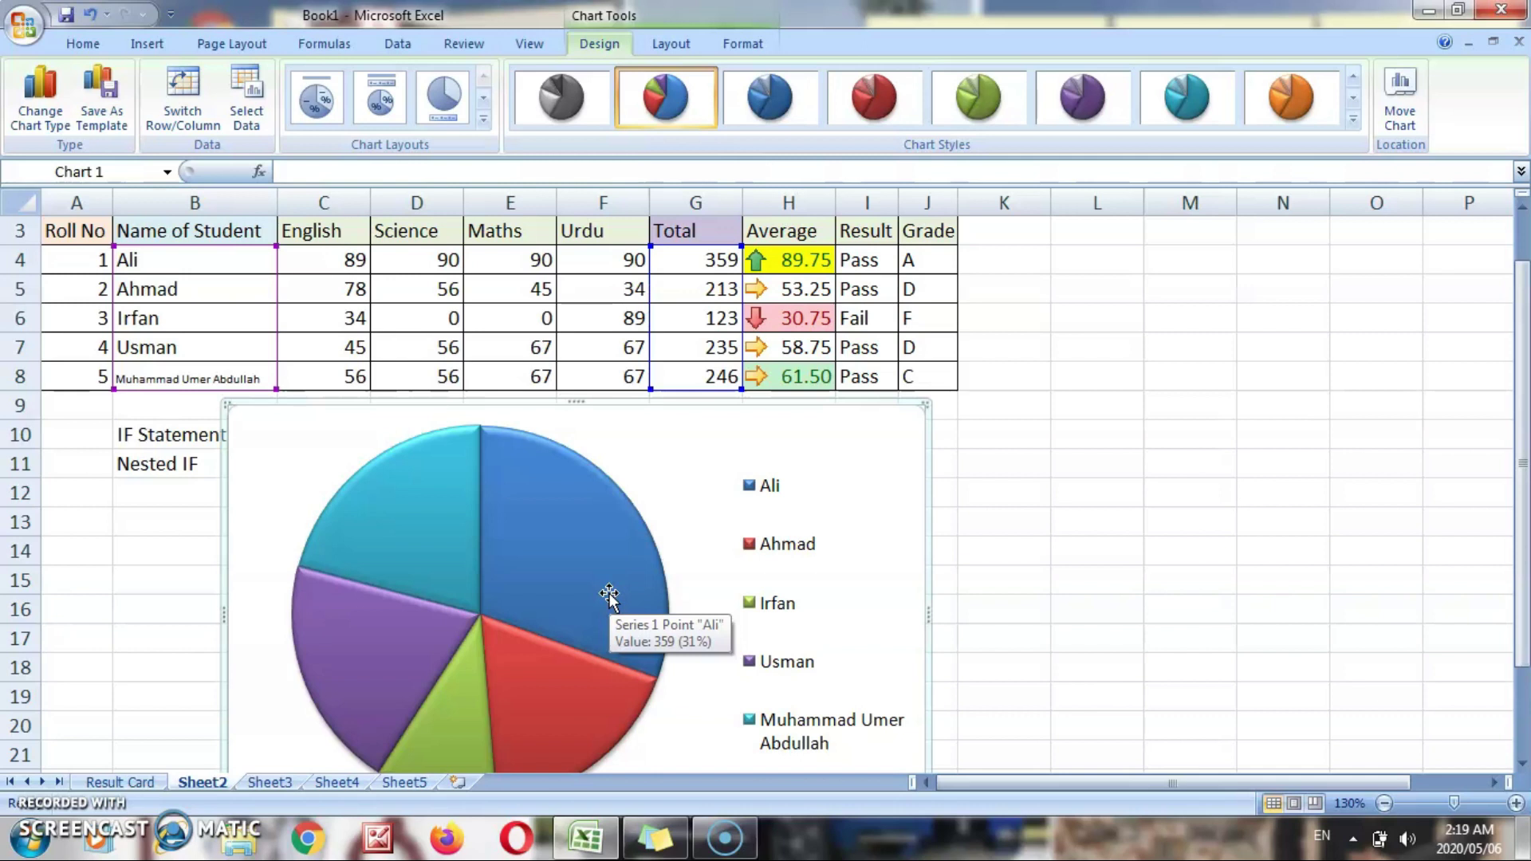
mouse_move(609, 594)
left_mouse_down()
mouse_move(629, 574)
mouse_move(608, 594)
left_mouse_up()
key("ctrl+z")
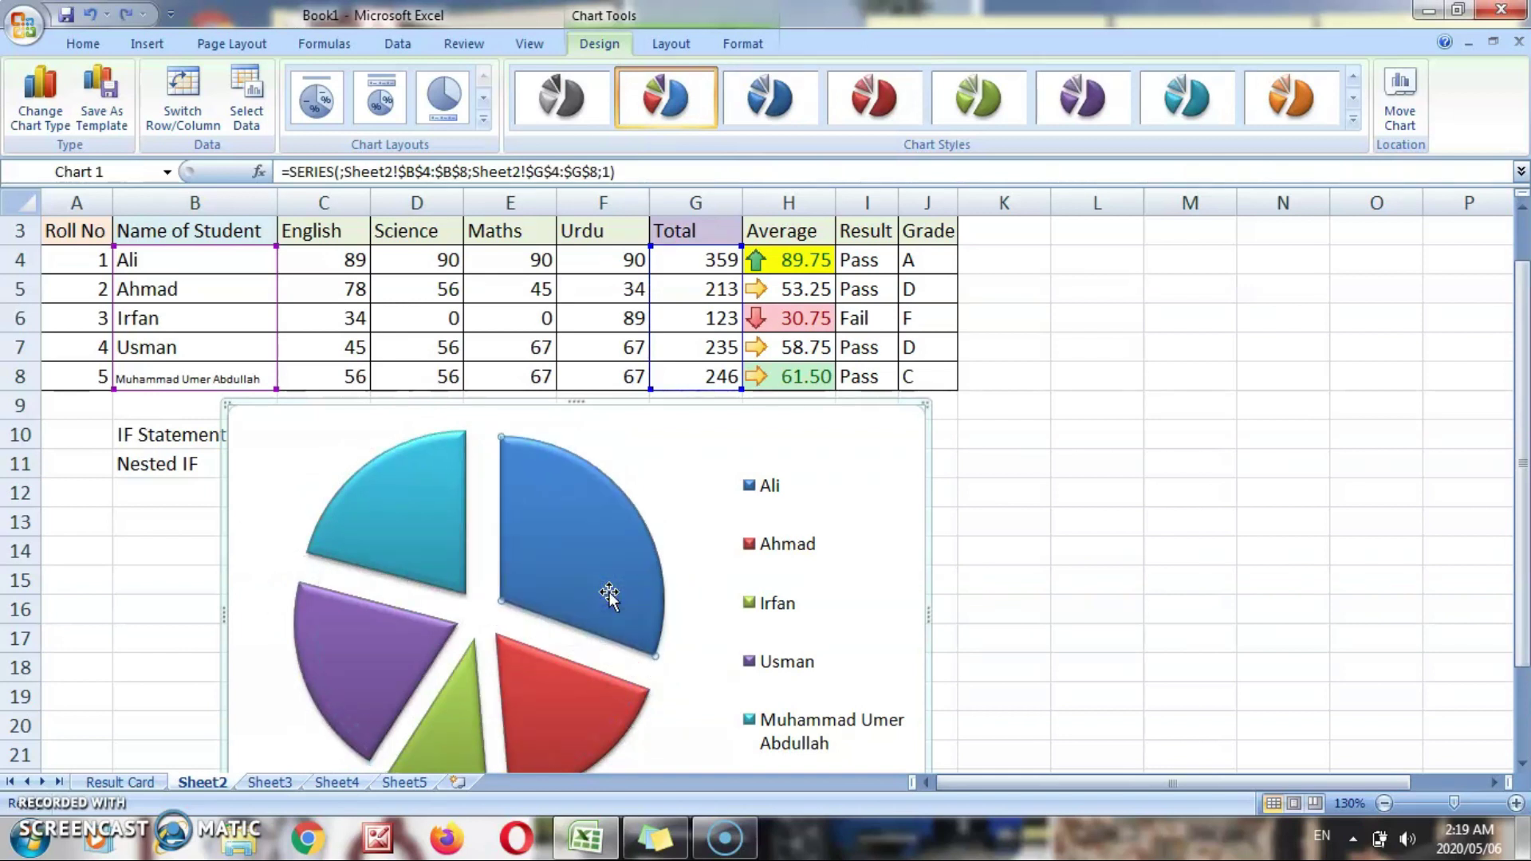
key("ctrl+z")
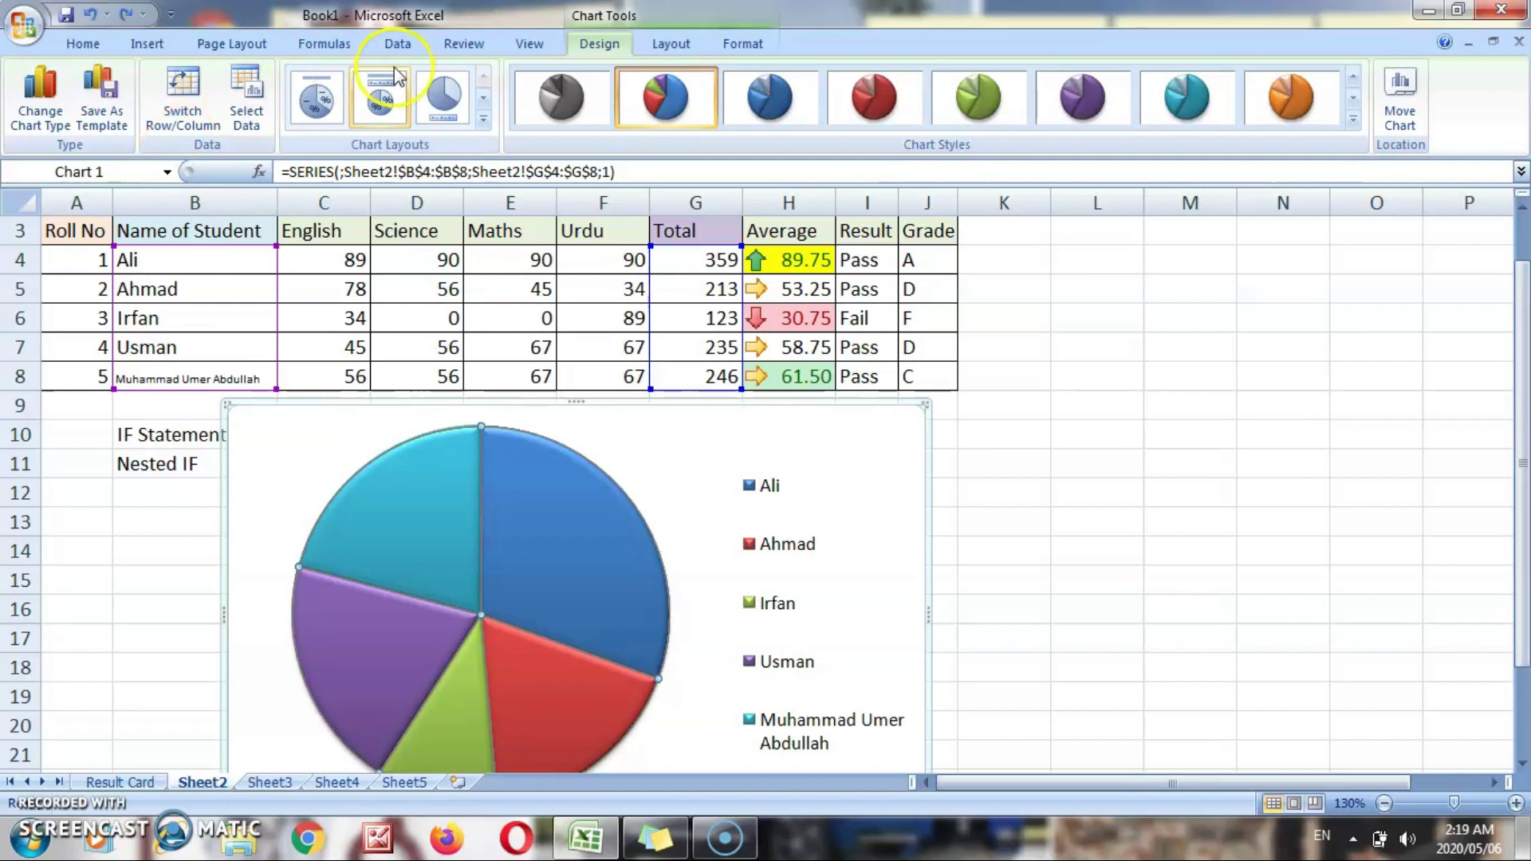
left_click(40, 100)
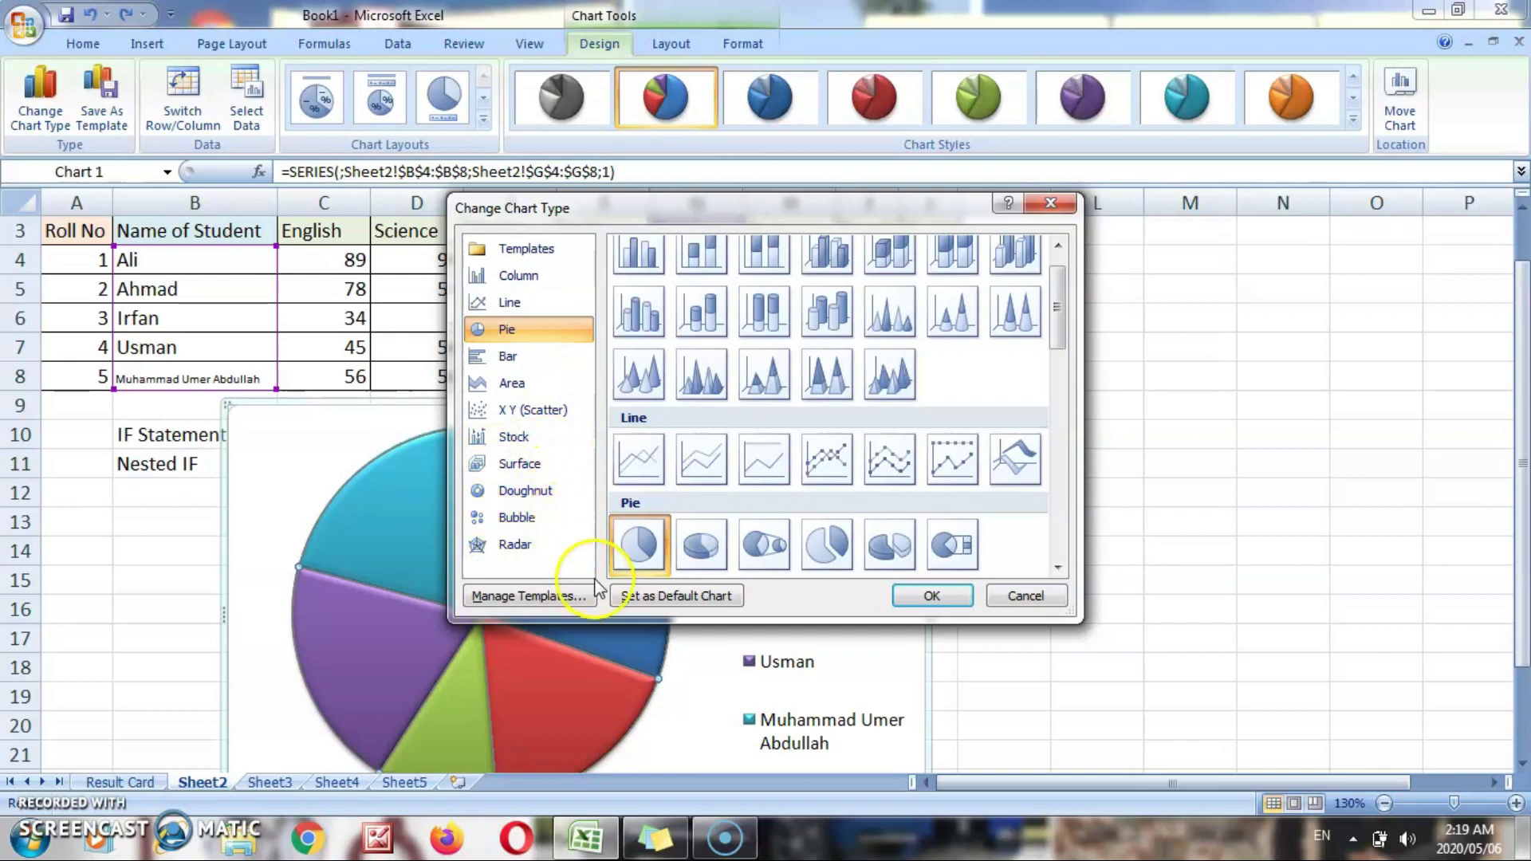
left_click(1026, 597)
mouse_move(1520, 490)
left_mouse_down()
mouse_move(1523, 520)
mouse_move(1523, 488)
left_mouse_up()
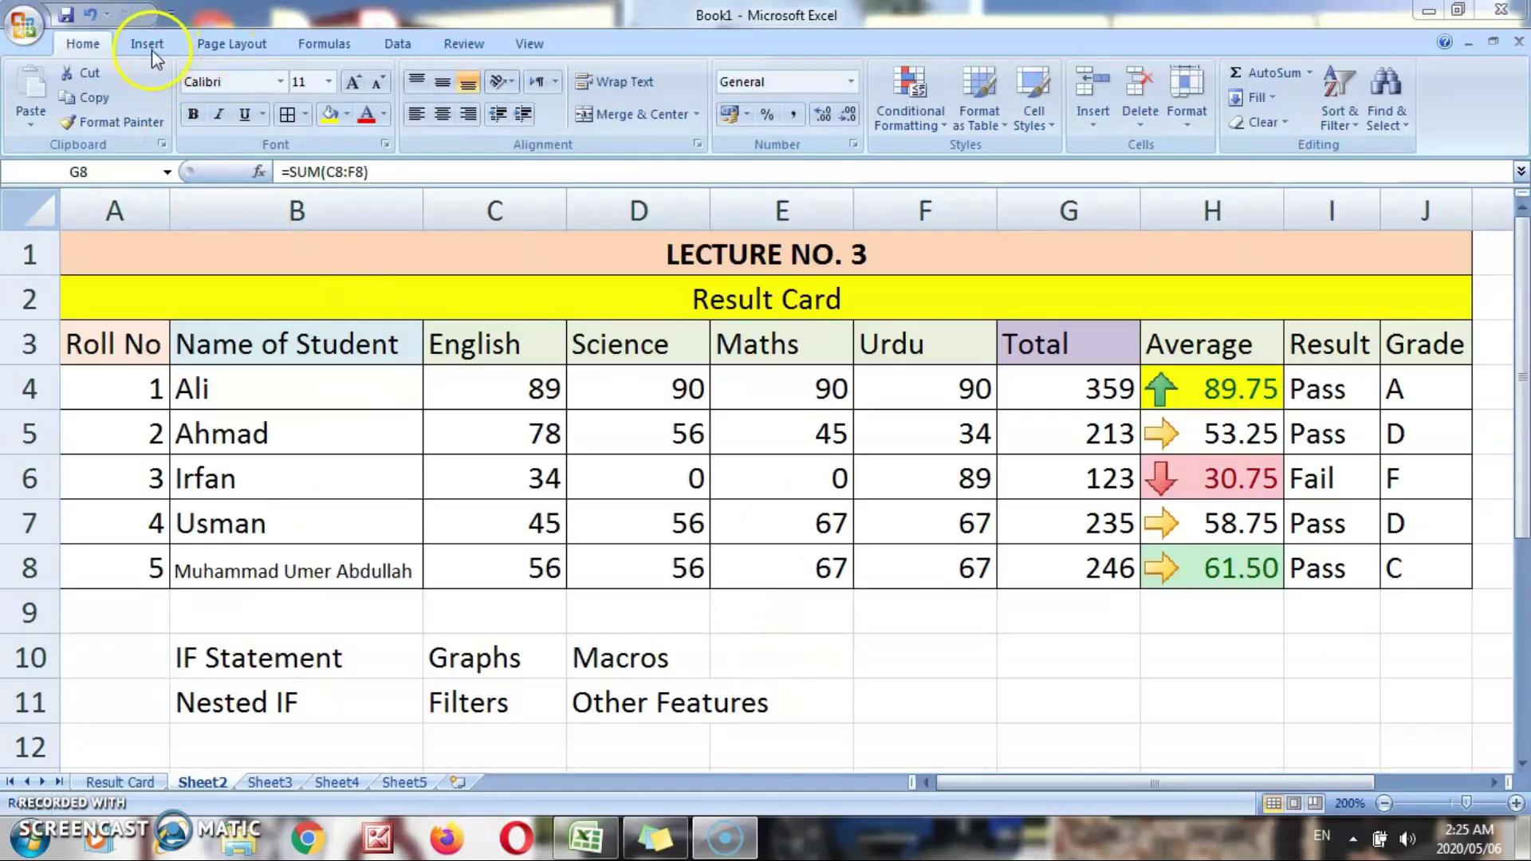
left_click(147, 42)
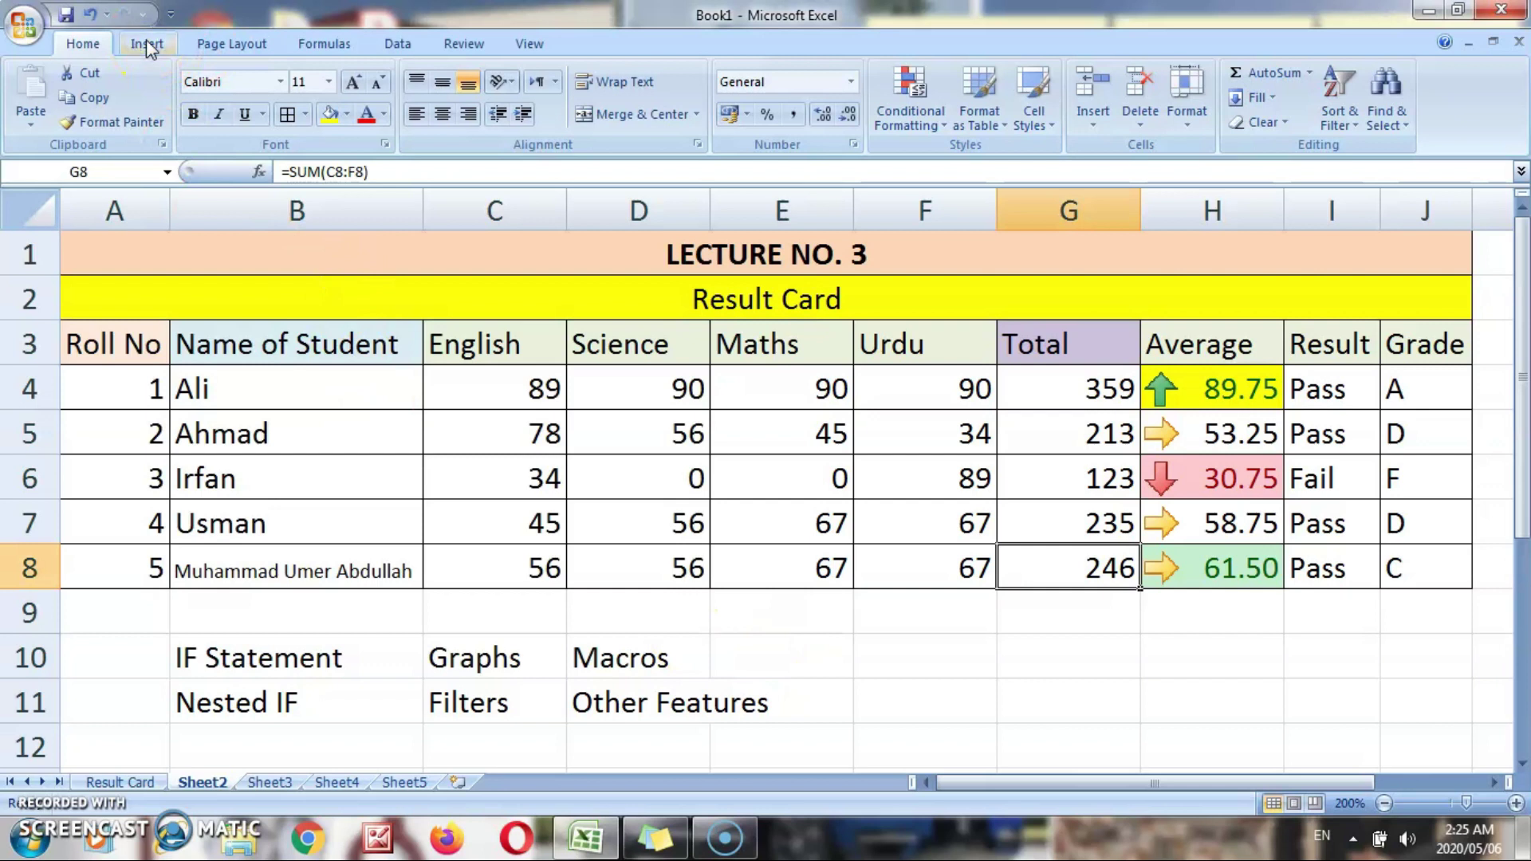
left_click(147, 43)
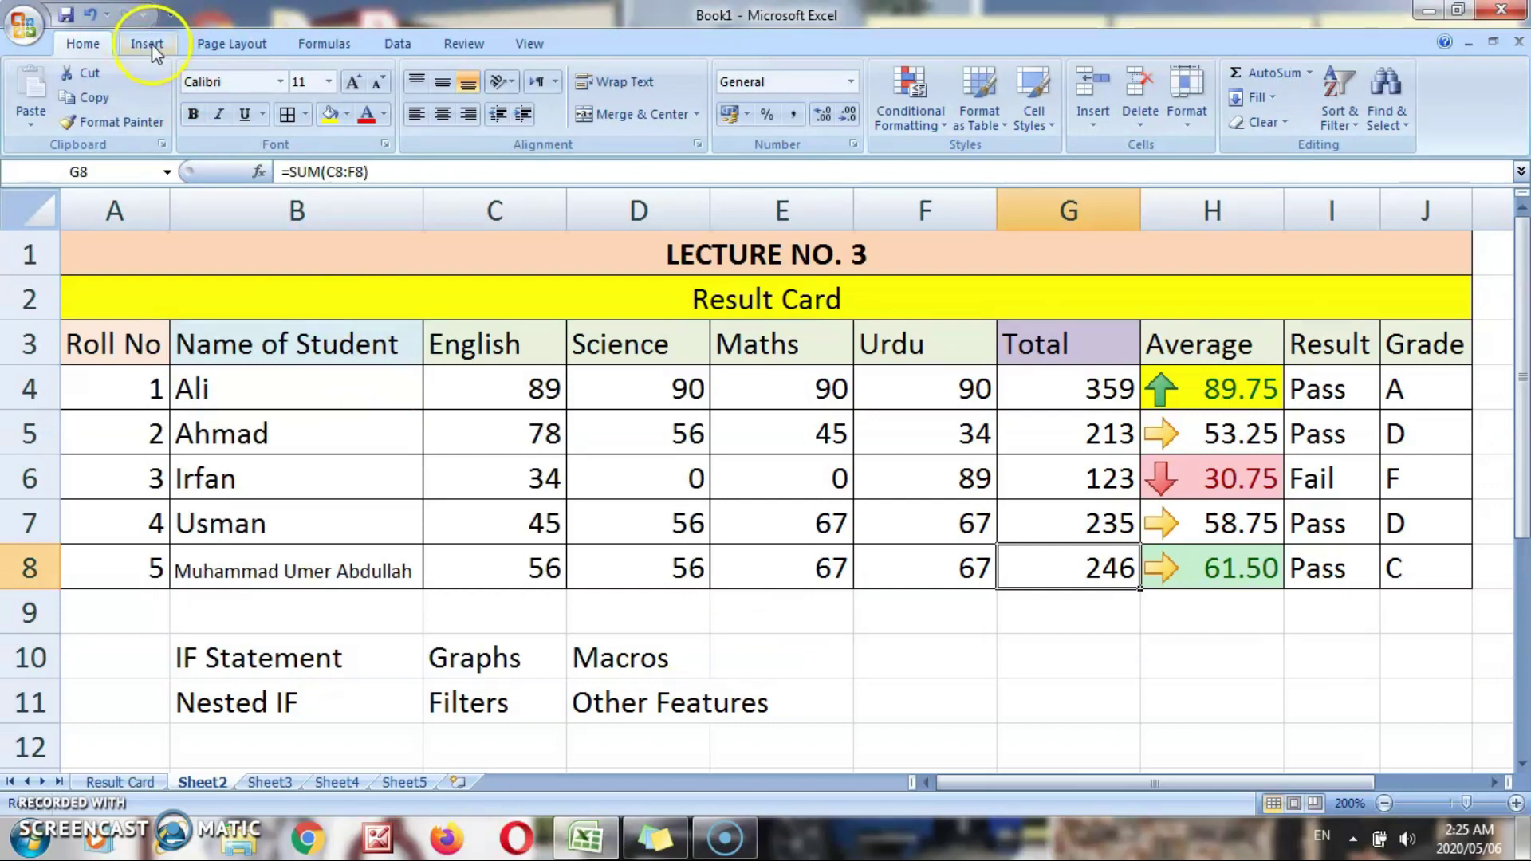
left_click(148, 45)
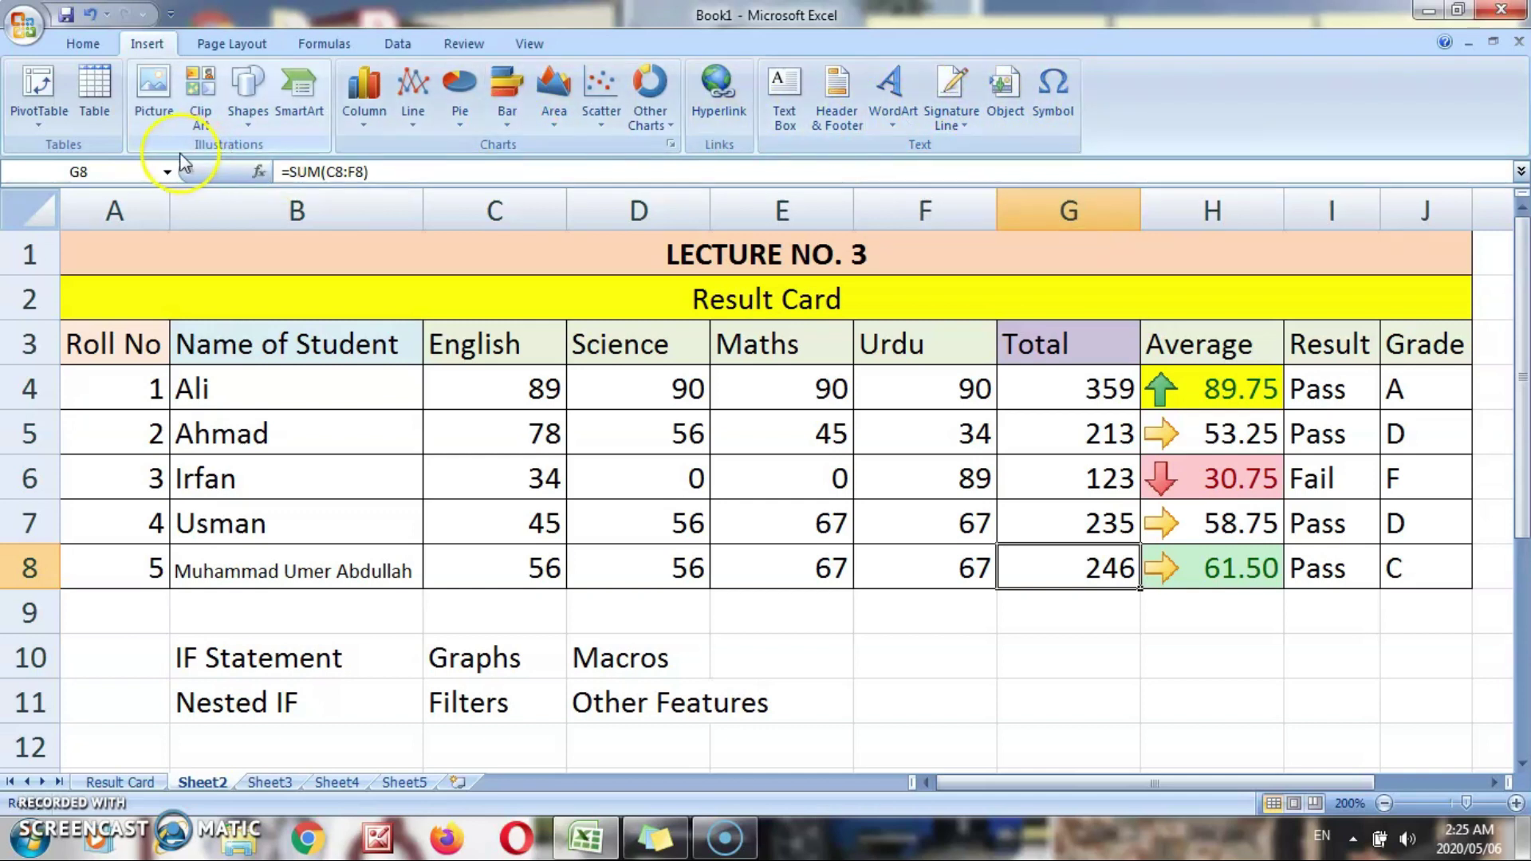
left_click(230, 46)
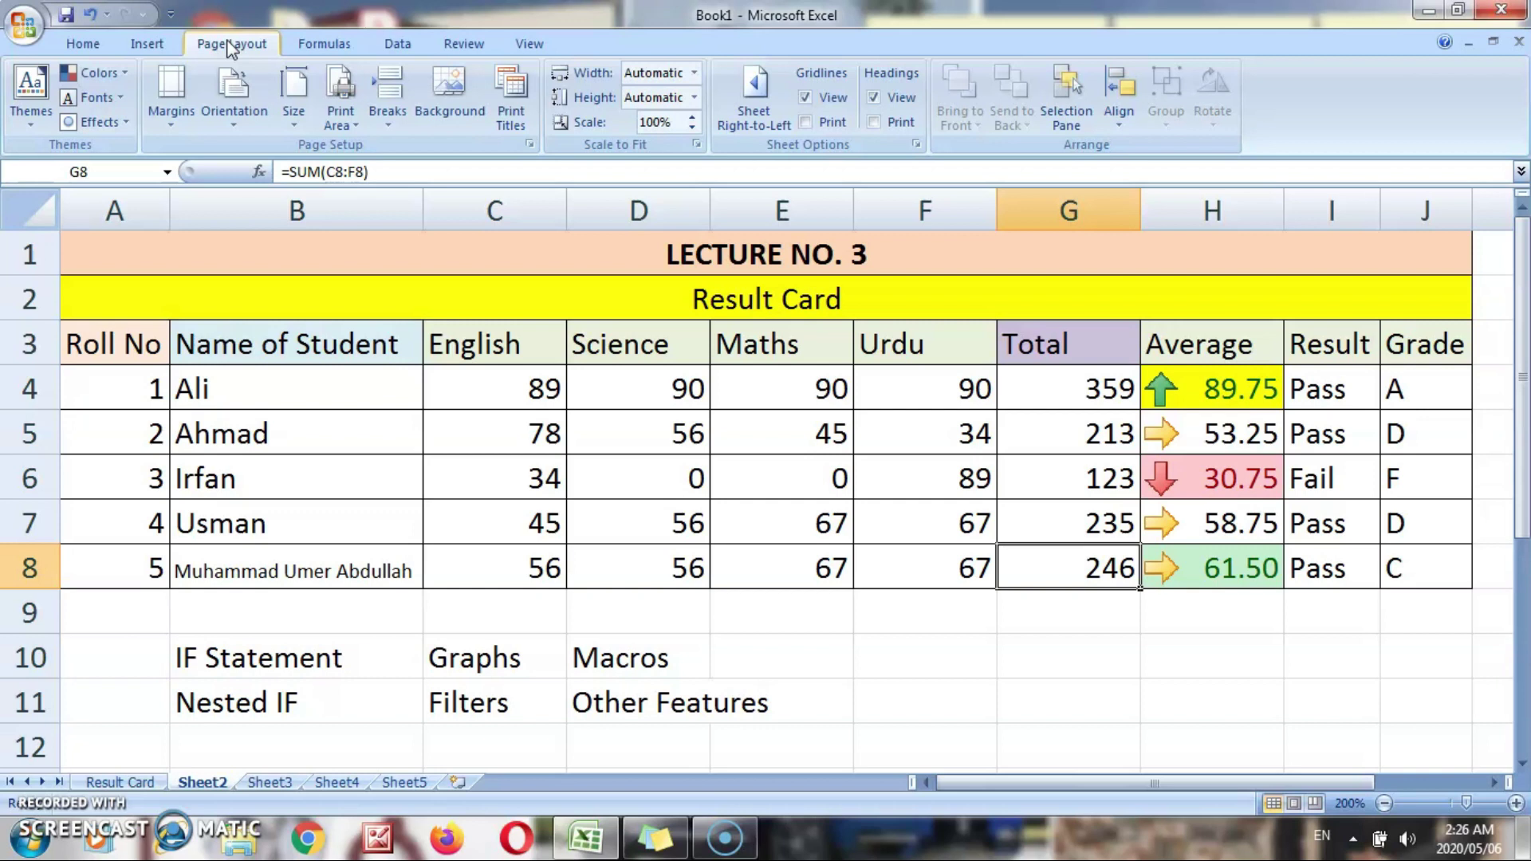
Open the print preview of the result card, enlarge the page and show its margins.
left_click(24, 26)
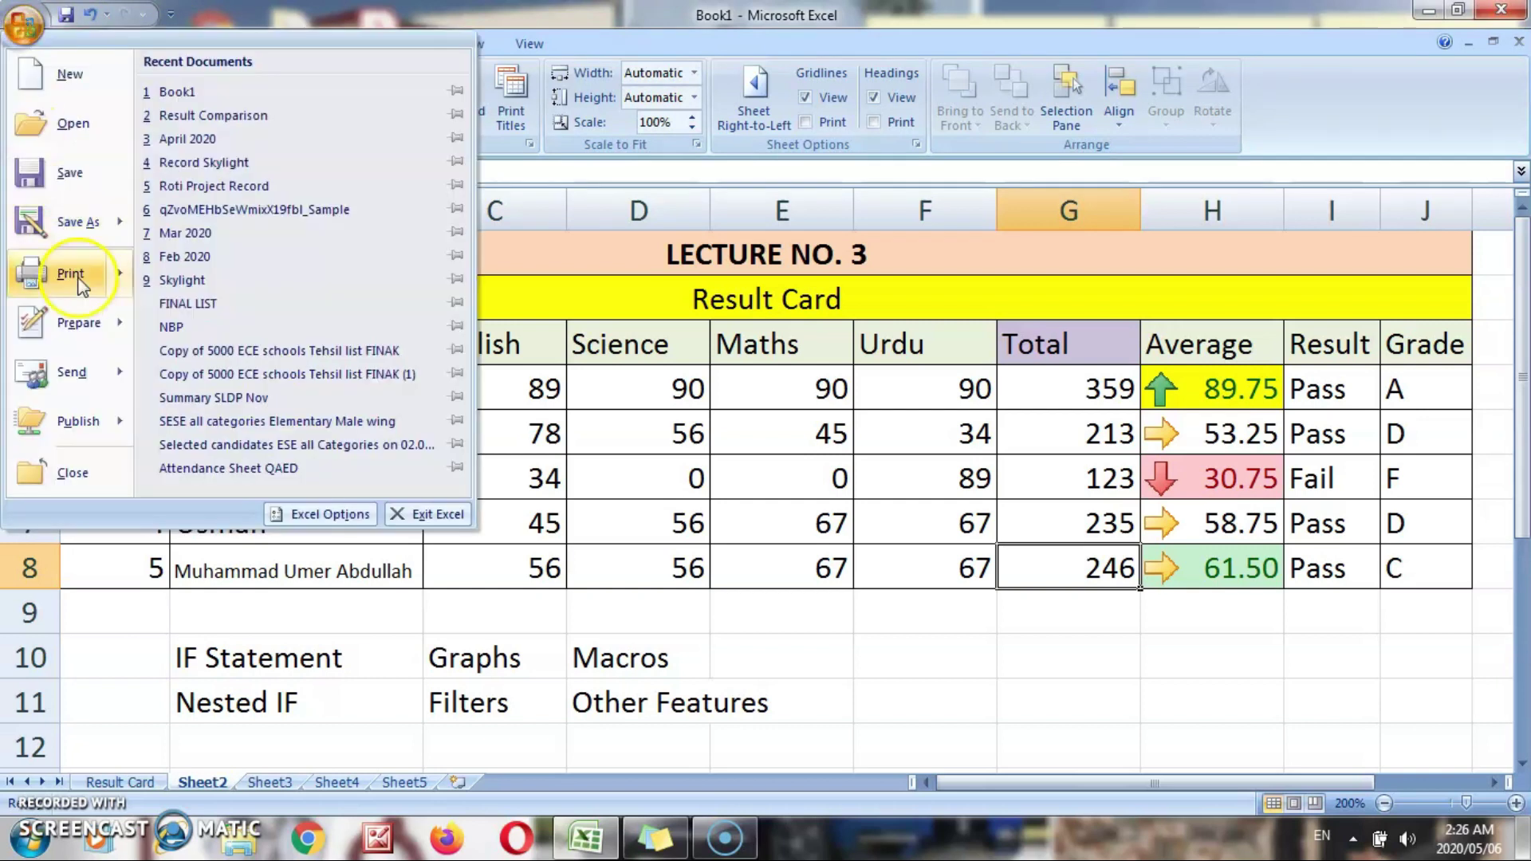
left_click(107, 280)
left_click(246, 241)
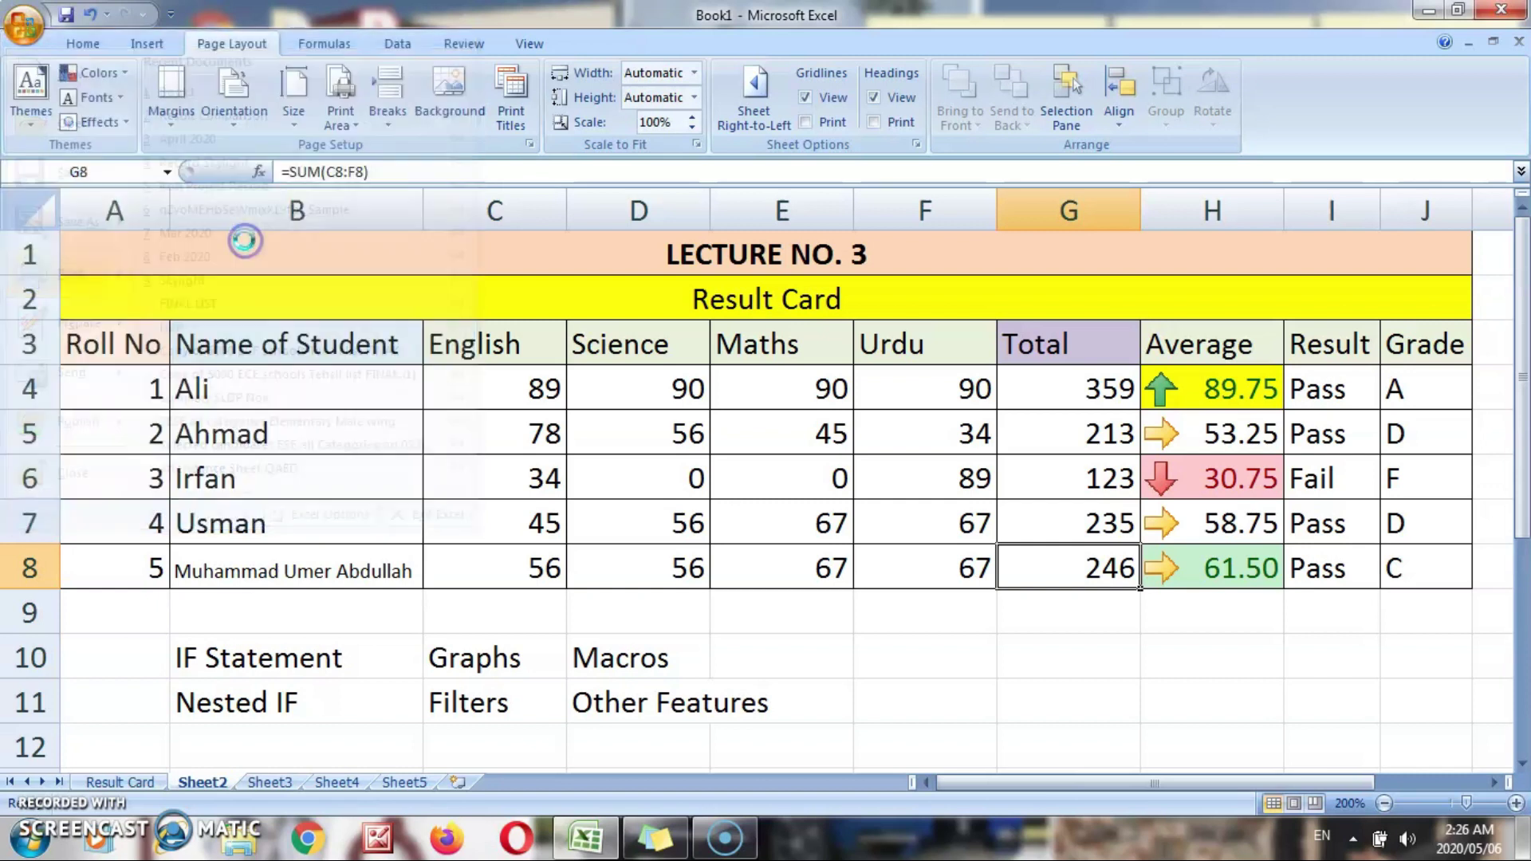
left_click(739, 293)
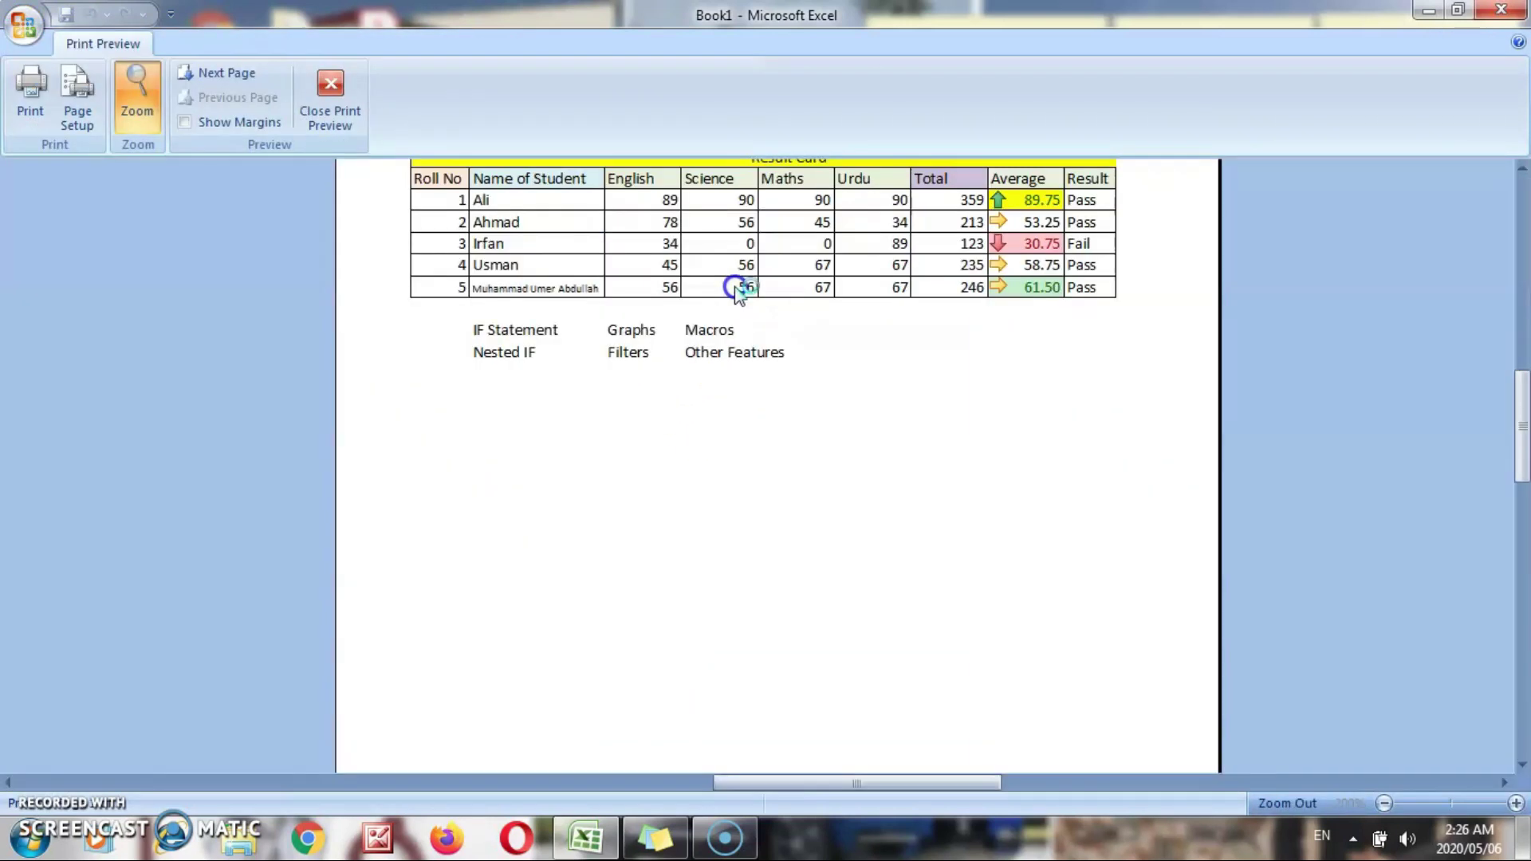
left_click_drag(1525, 393, 1525, 339)
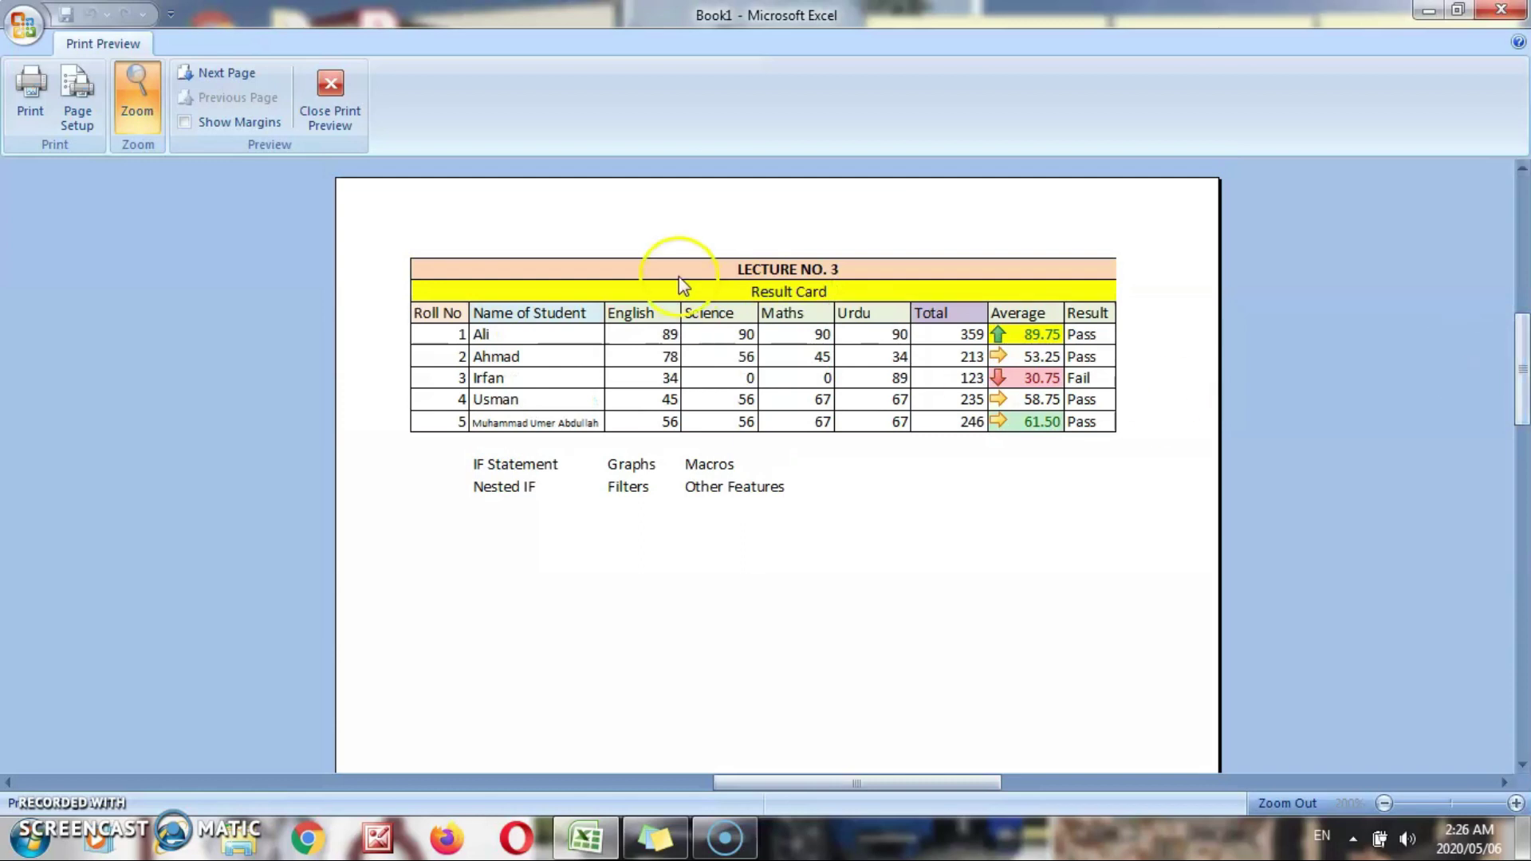
left_click(237, 126)
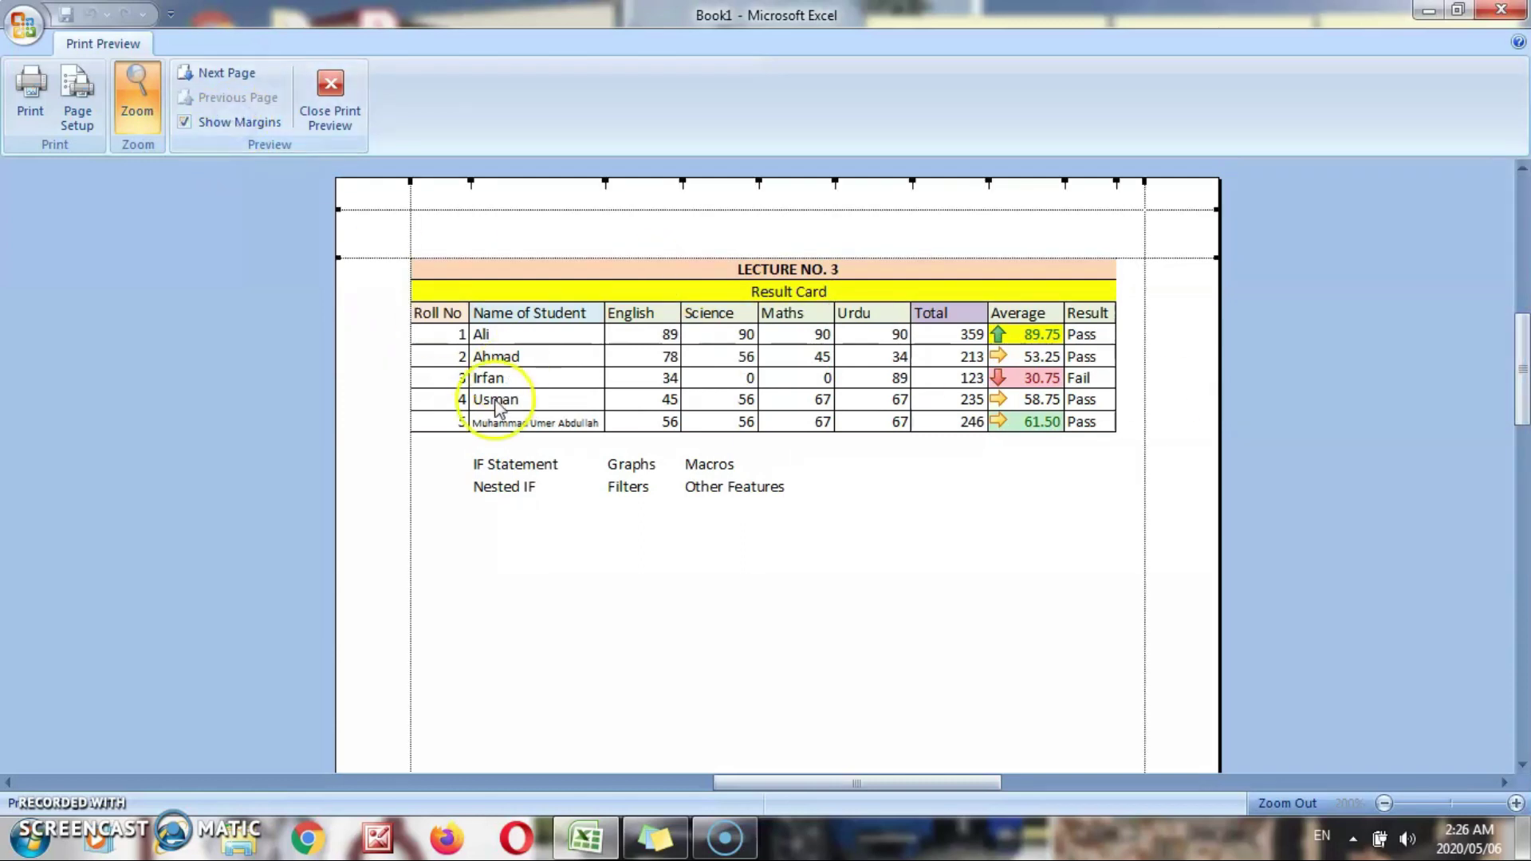
Narrow the left and right page margins and widen the Name of Student column in the preview, closing the preview when done.
left_click_drag(410, 480, 370, 483)
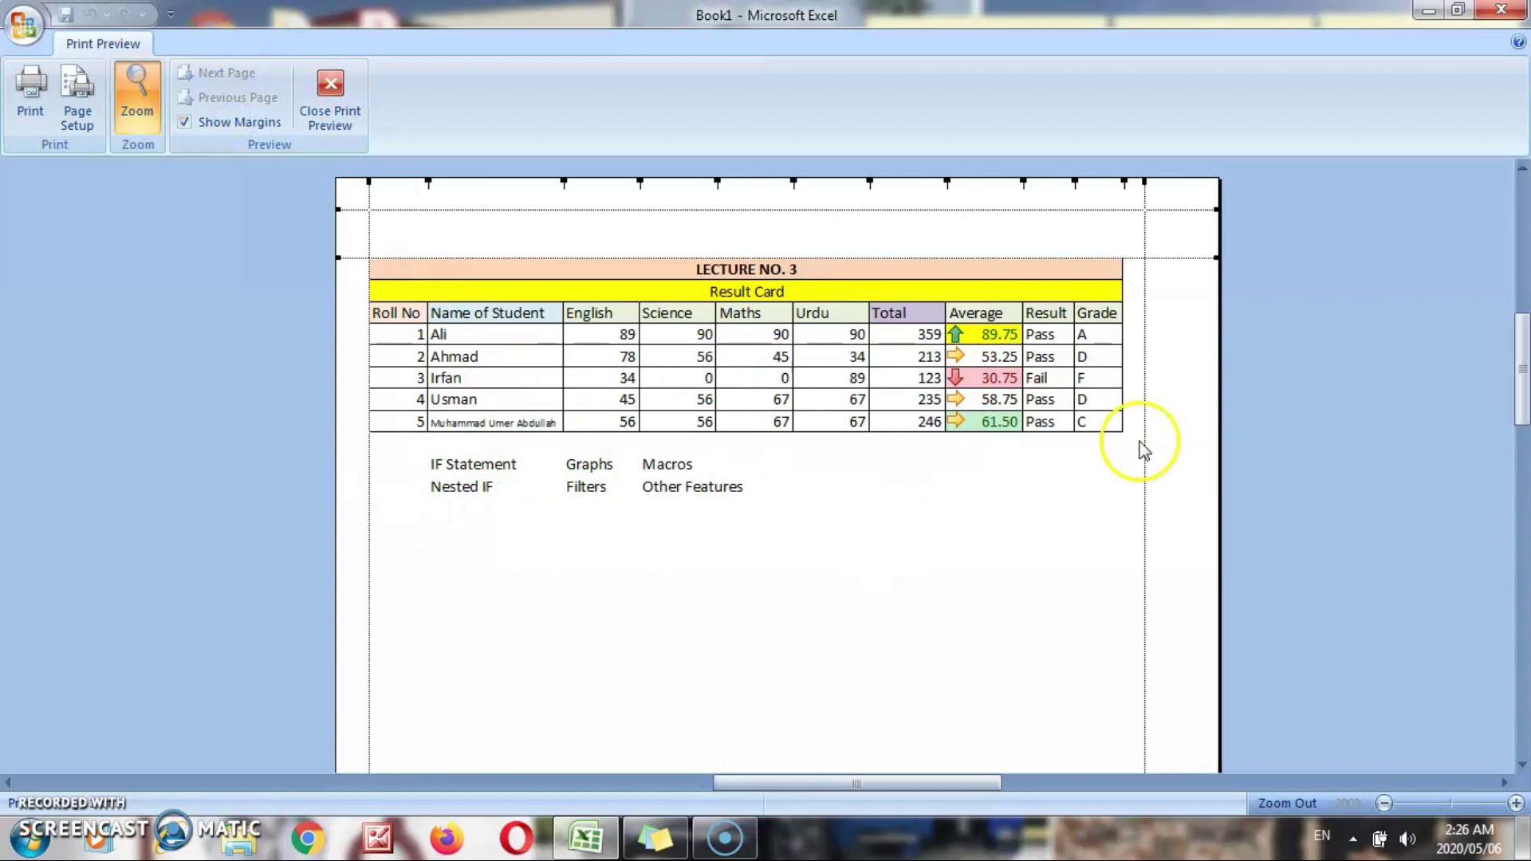
left_click_drag(1146, 434, 1186, 434)
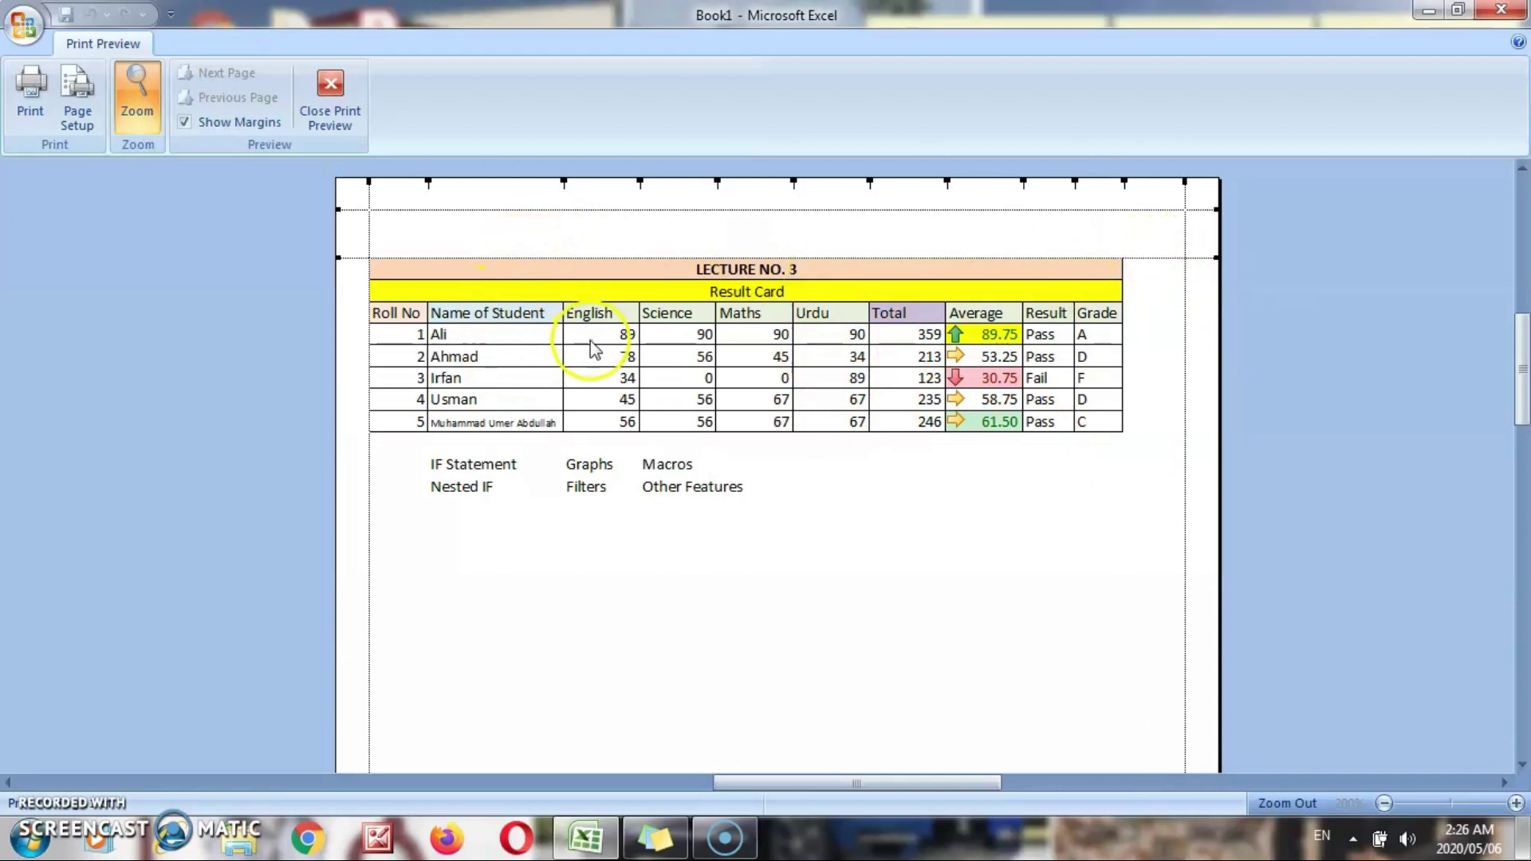
left_click_drag(563, 355, 609, 356)
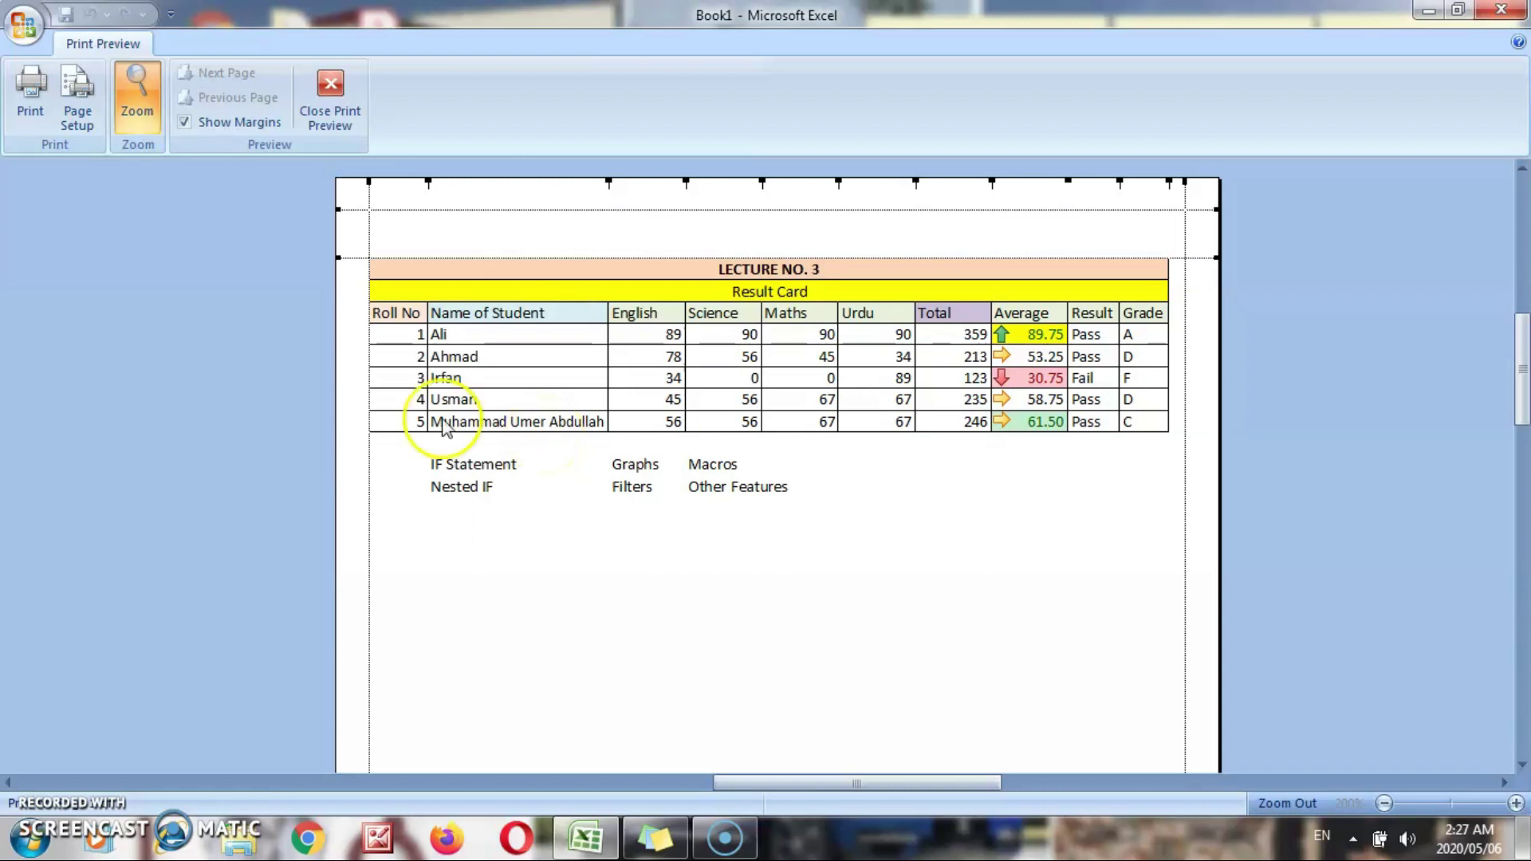
left_click(338, 126)
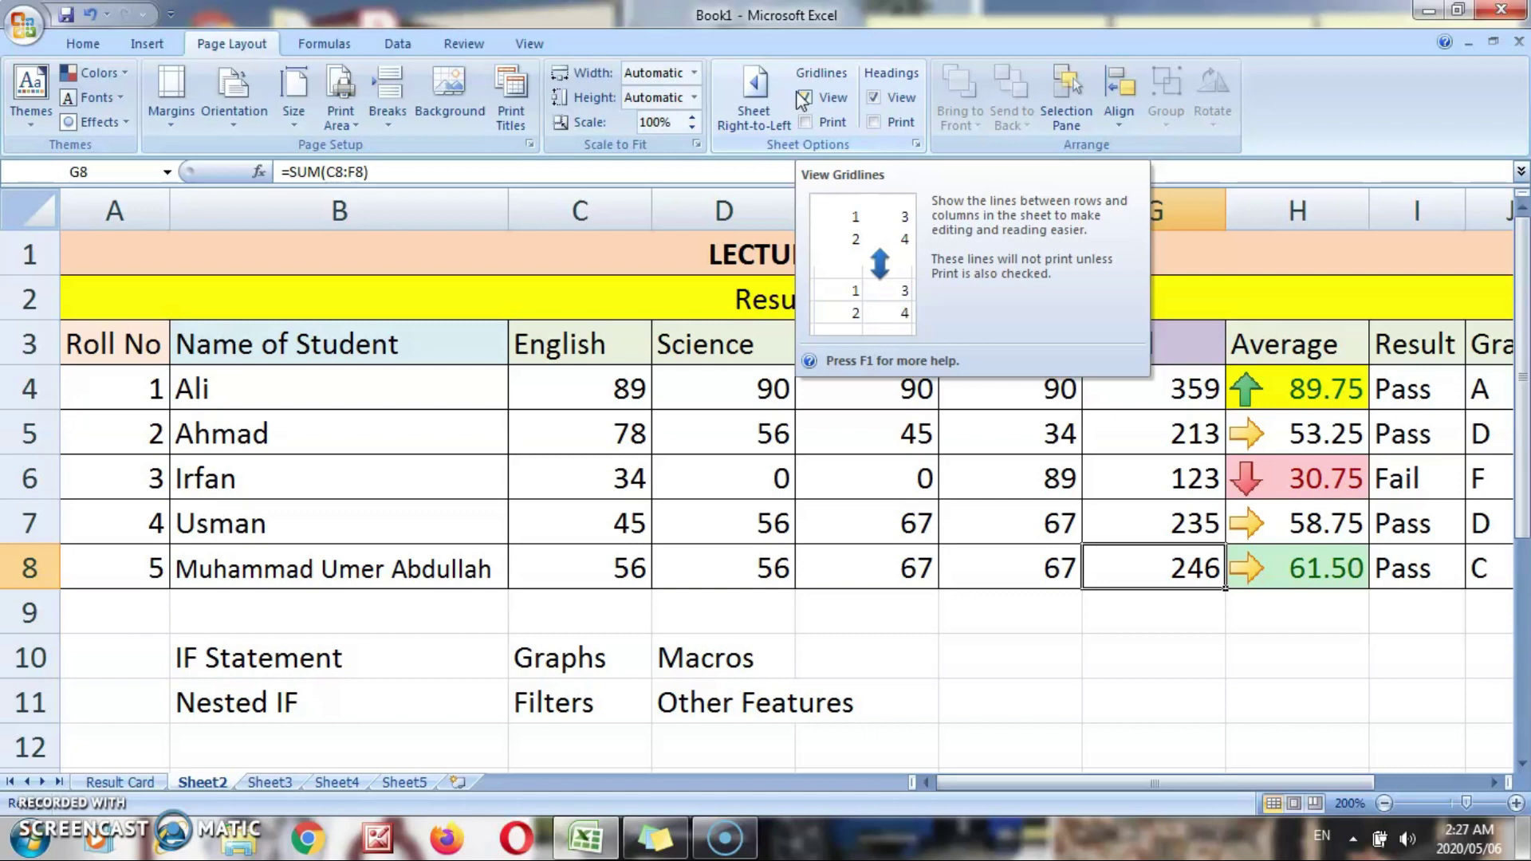
Examine the function library's categories, including recently used, financial, logical, text, date and time, lookup, math and additional functions.
left_click(325, 46)
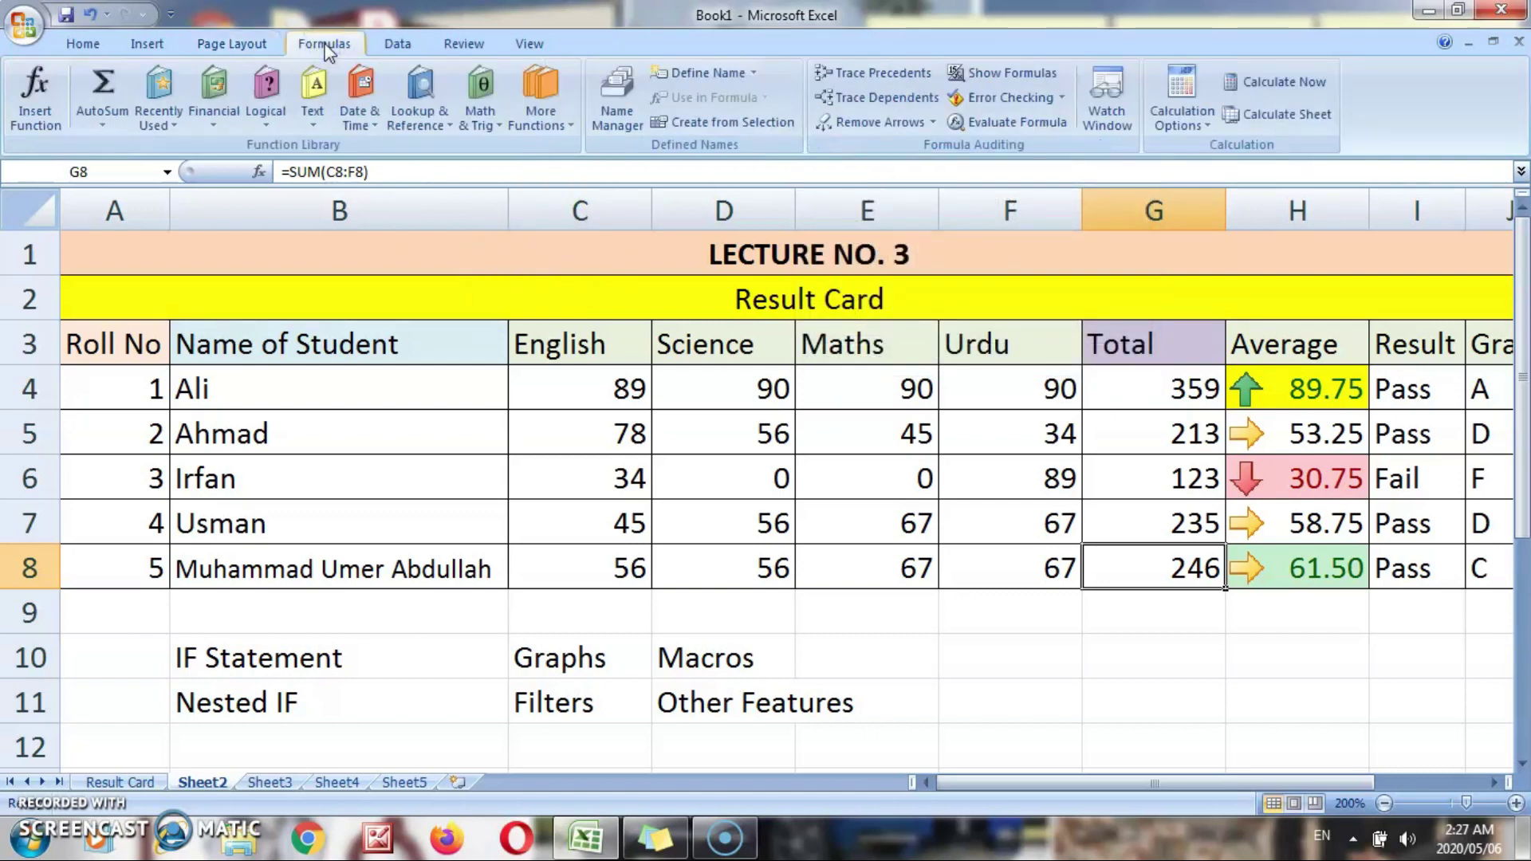
left_click(36, 108)
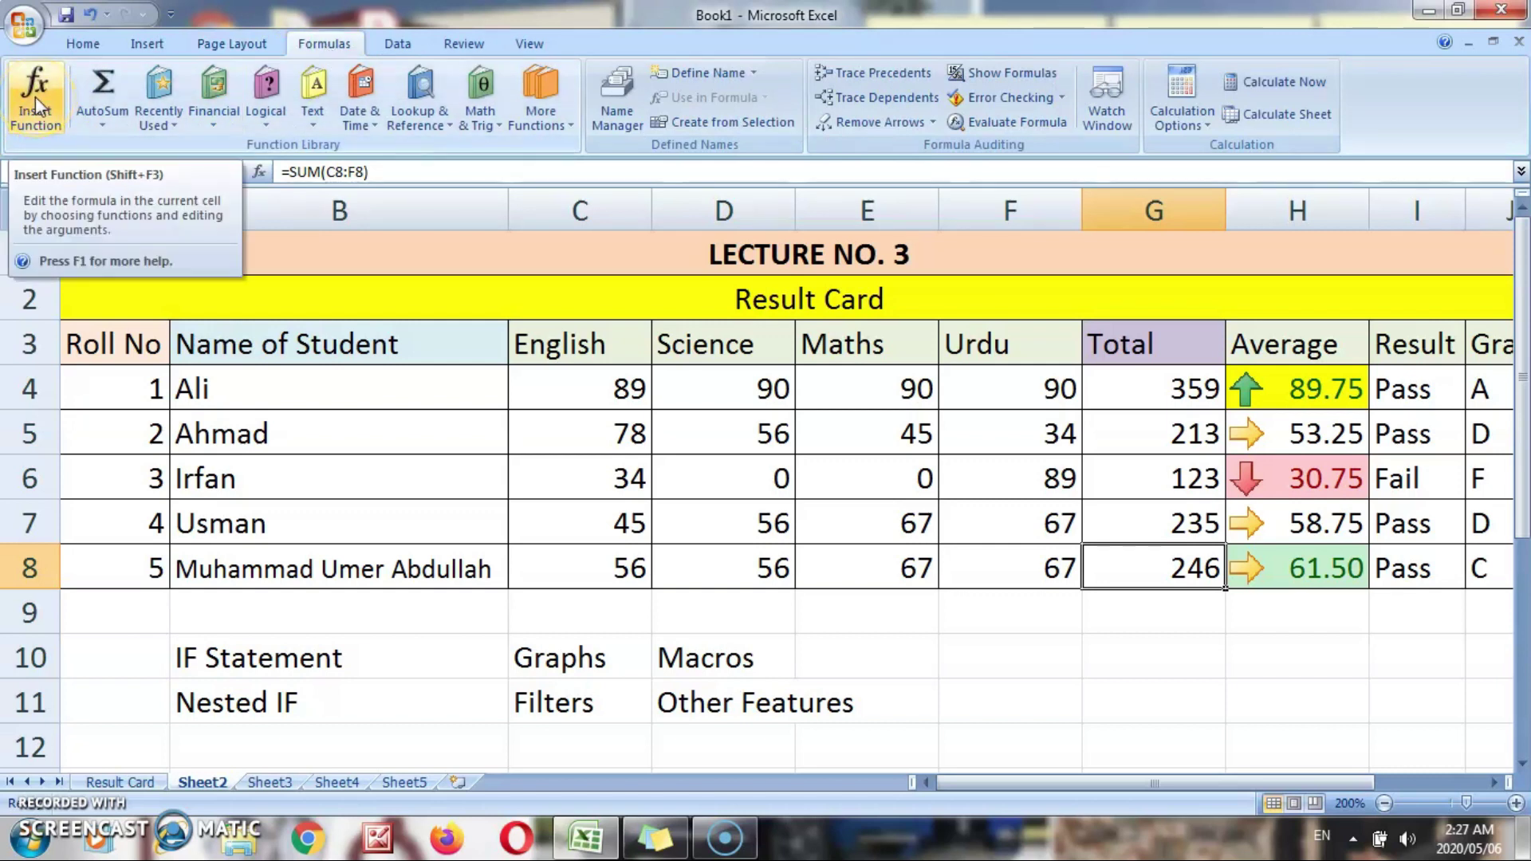
left_click(24, 91)
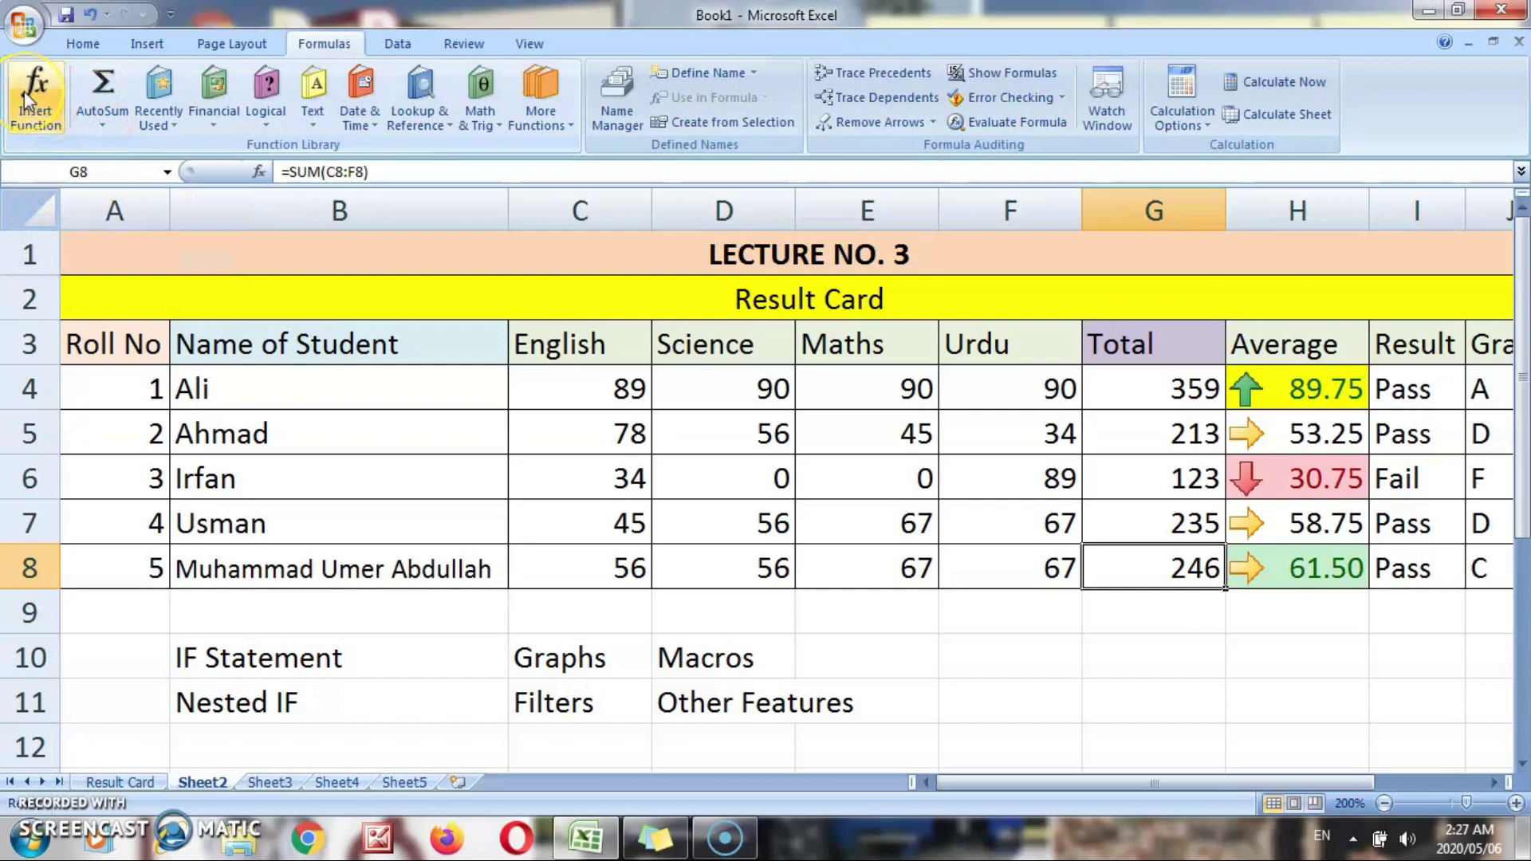
left_click(179, 128)
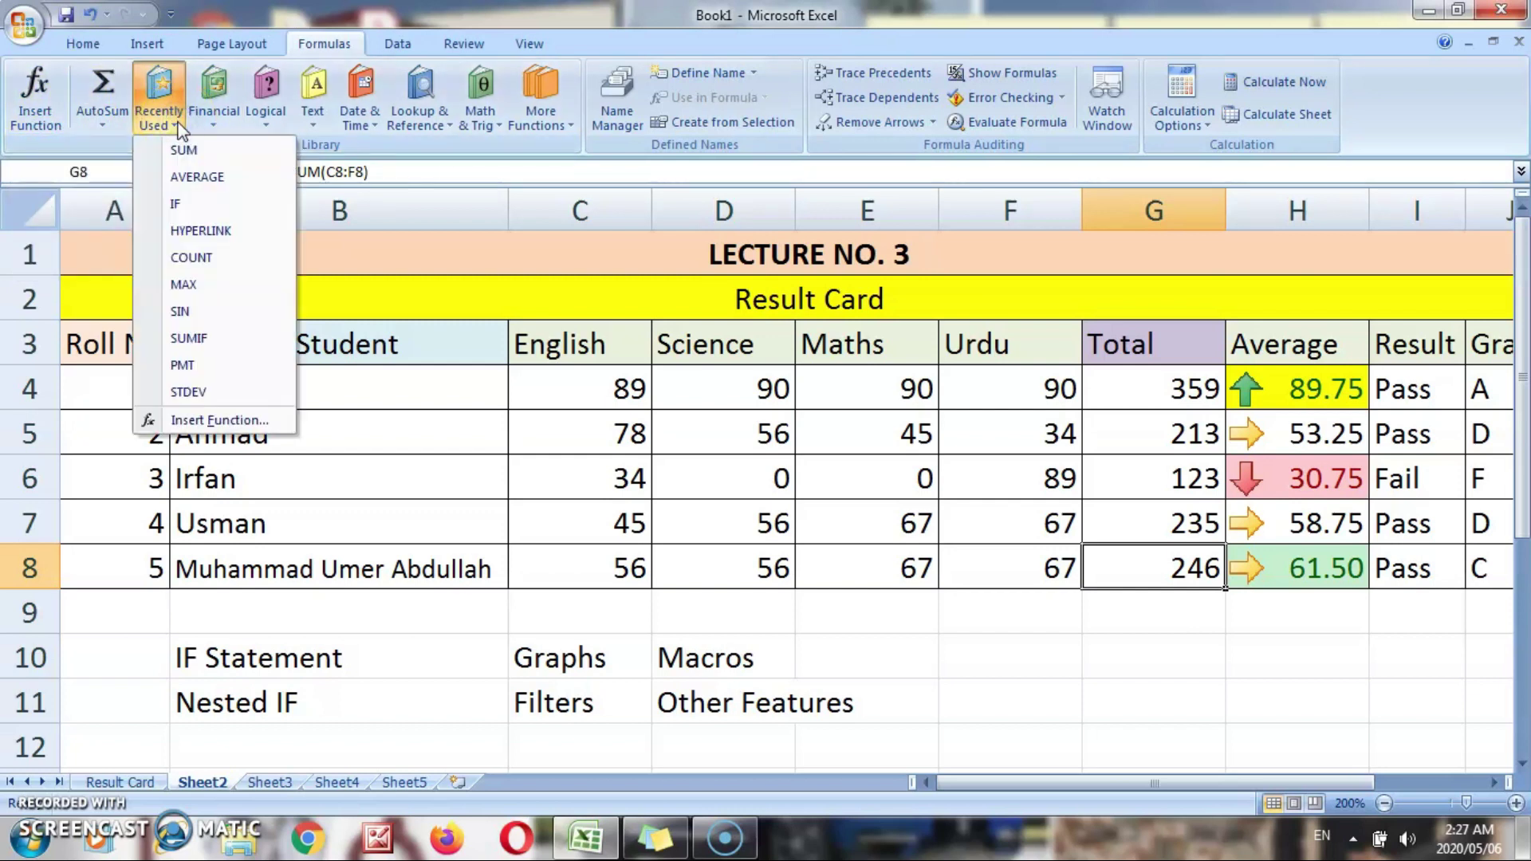
left_click(206, 177)
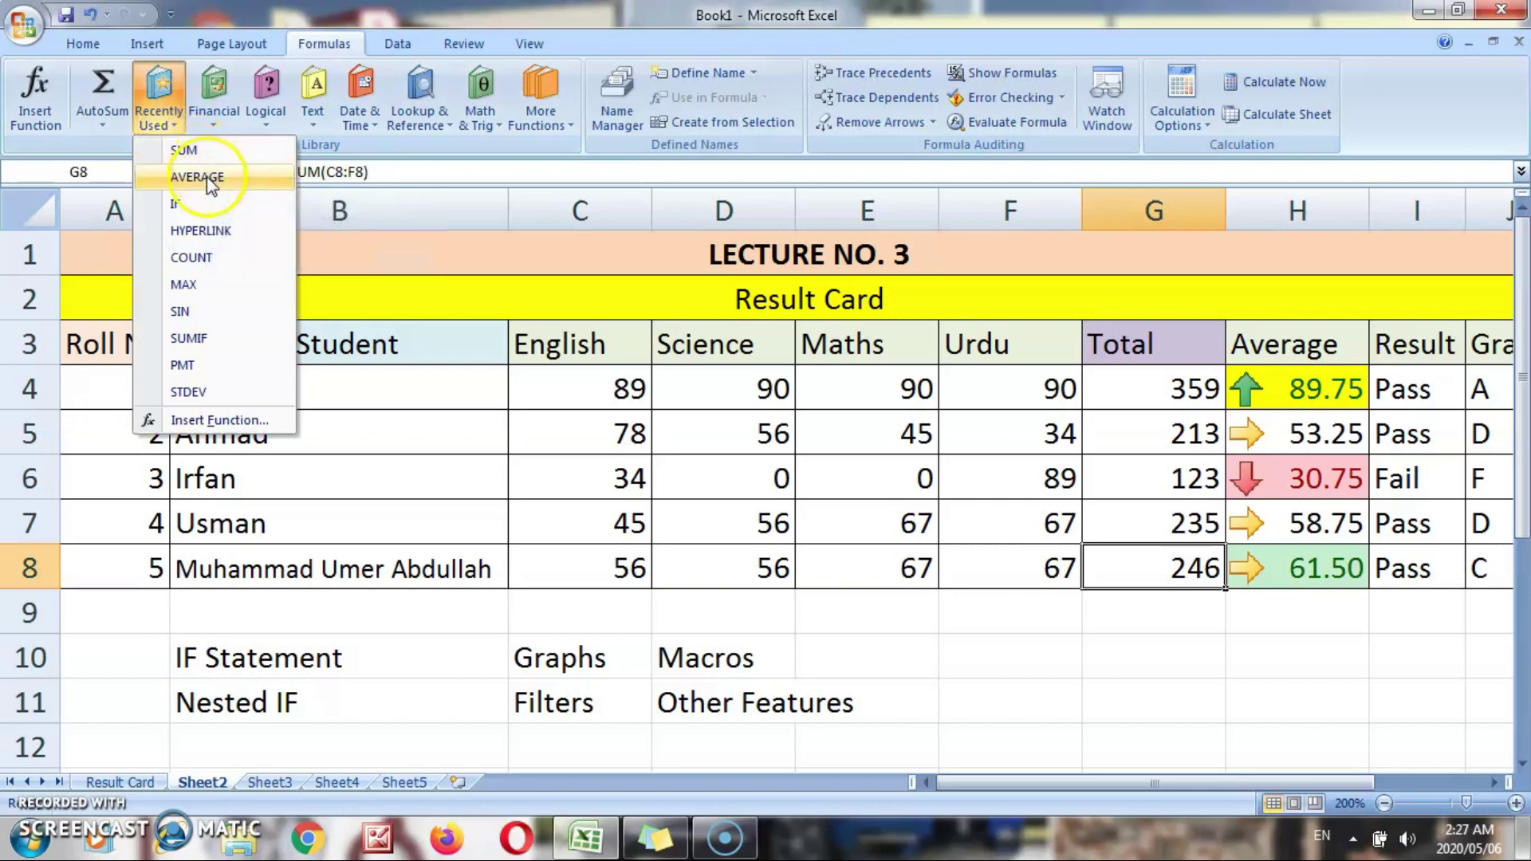
left_click(419, 178)
left_click(219, 123)
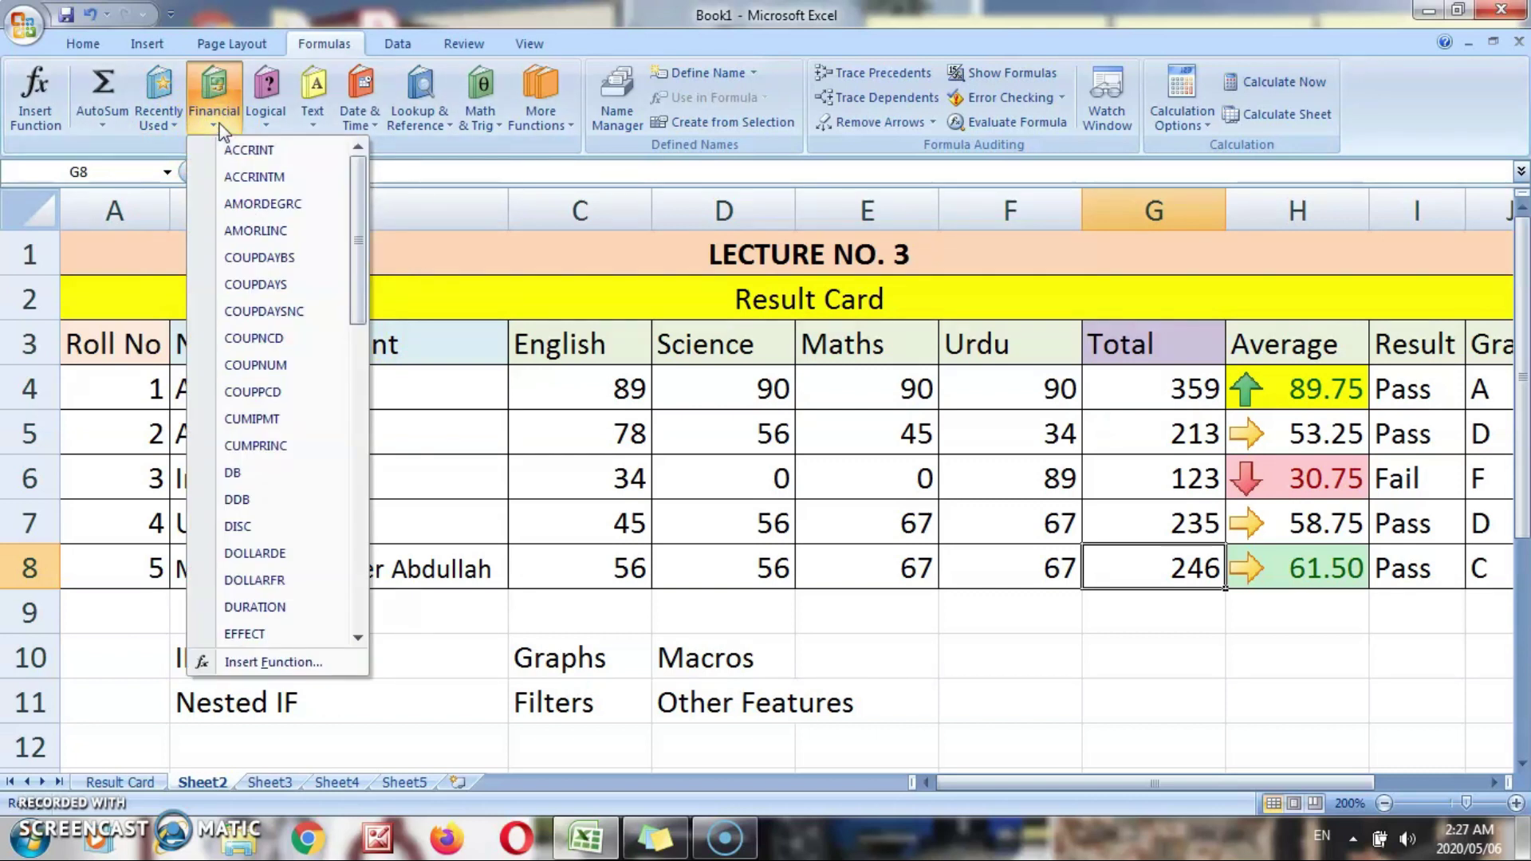
left_click(264, 118)
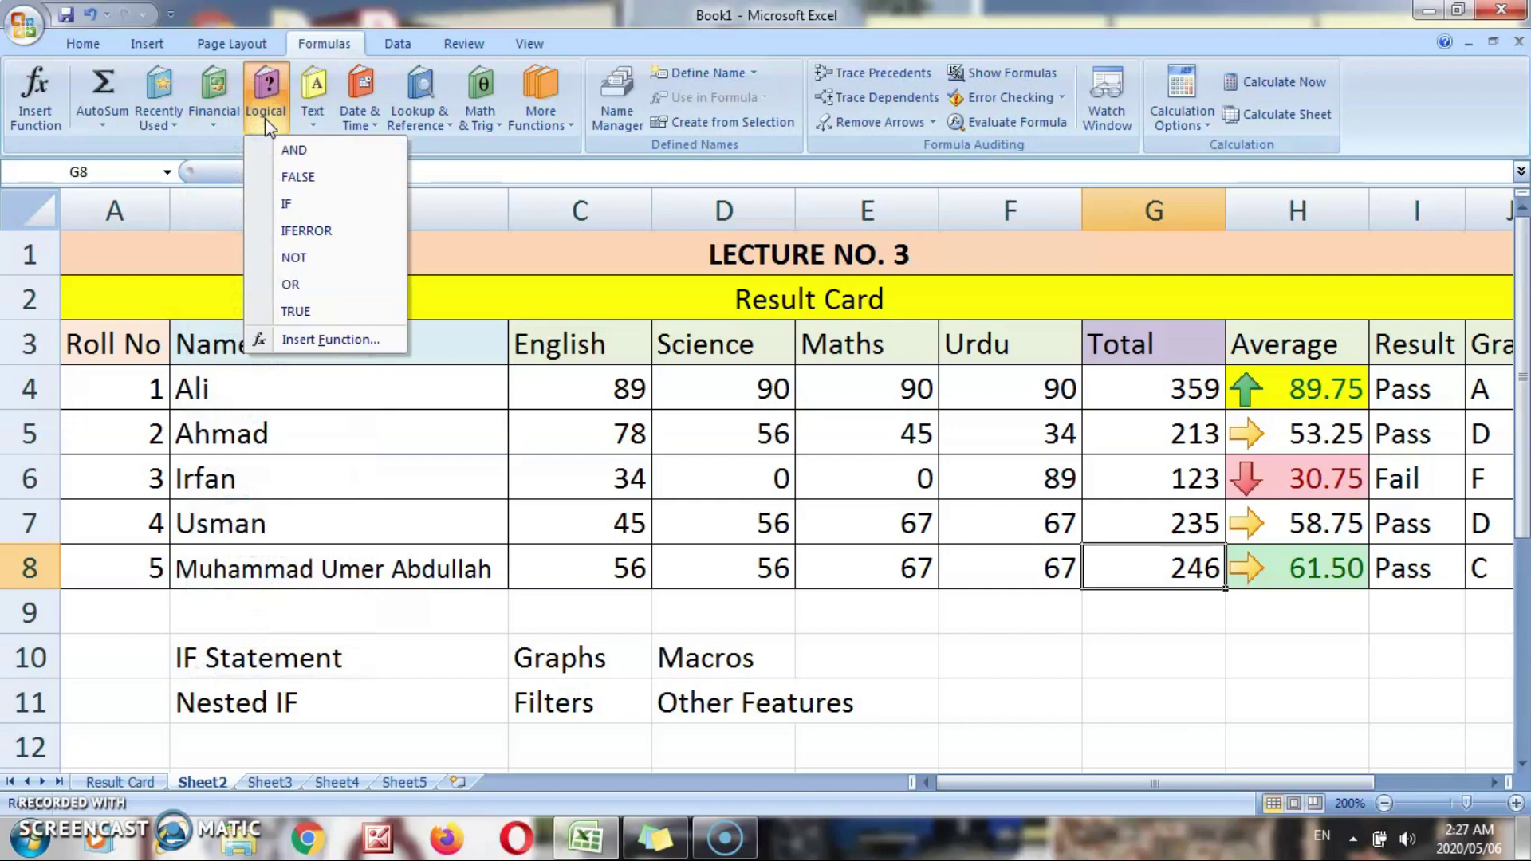
left_click(312, 123)
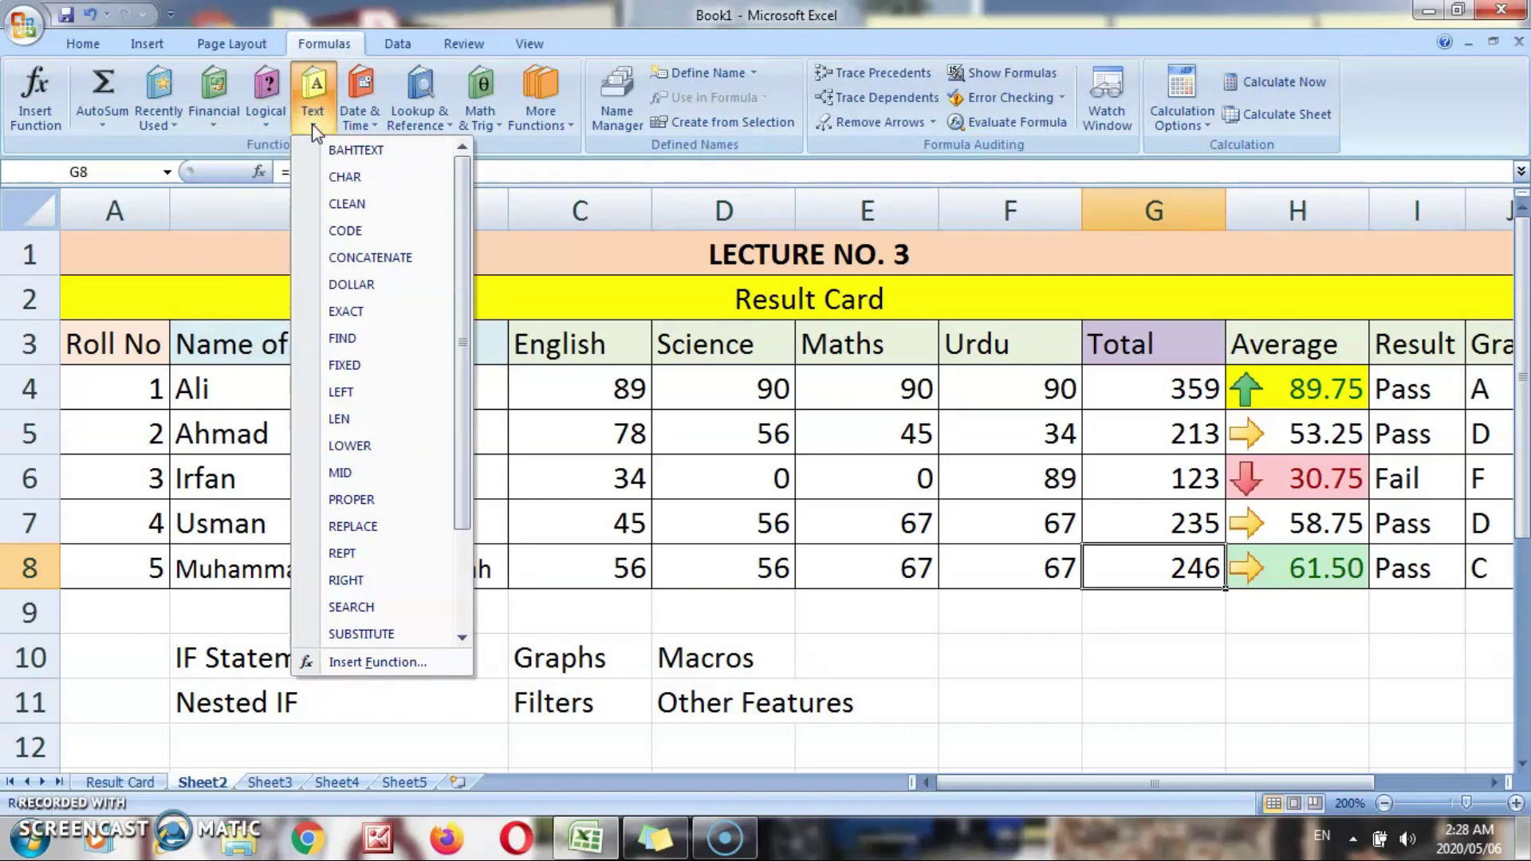
left_click(376, 133)
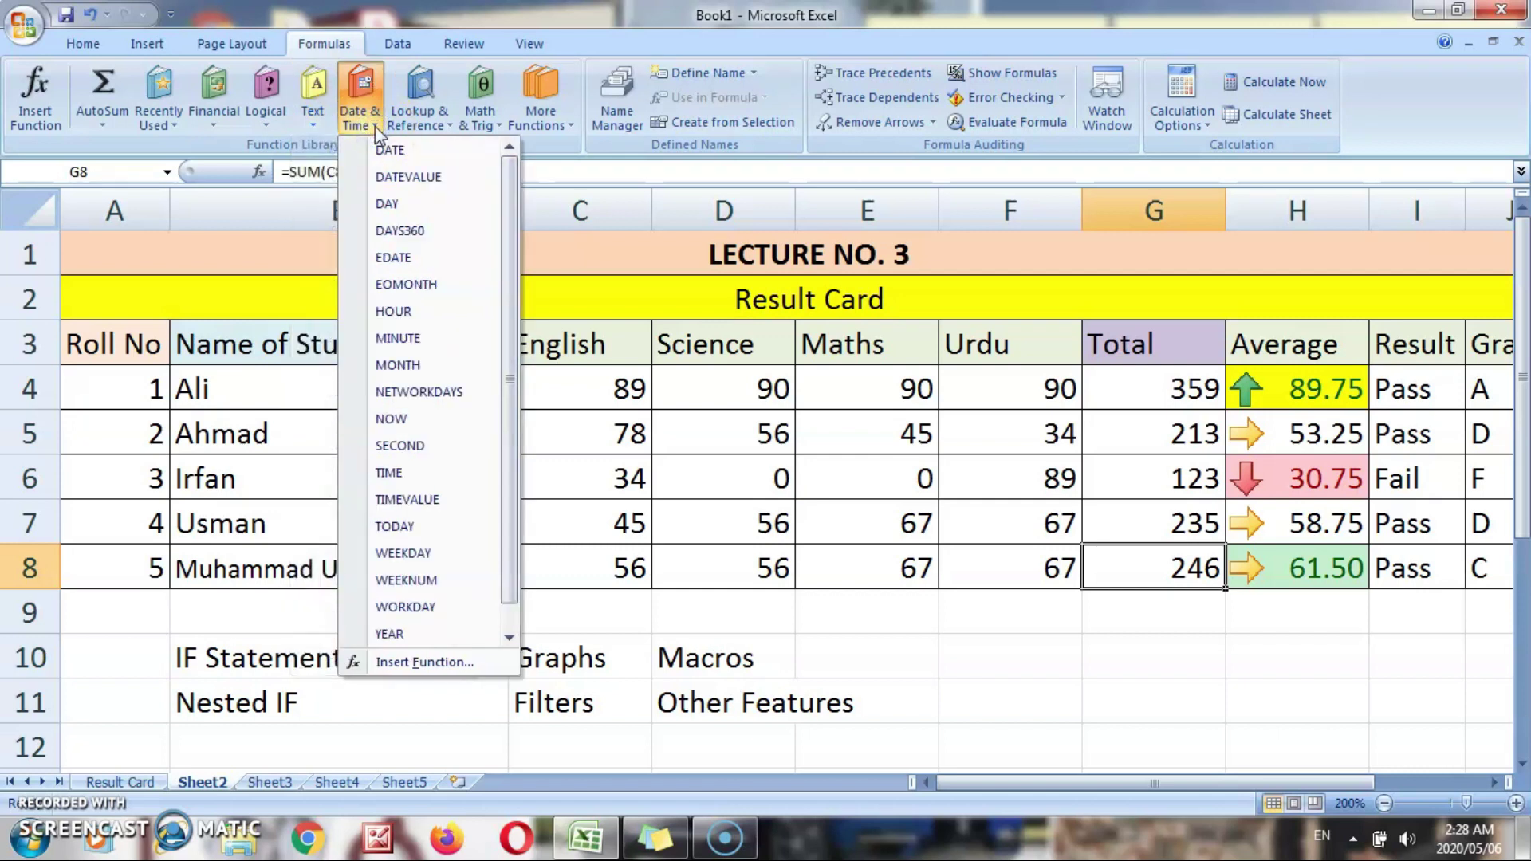
left_click(445, 133)
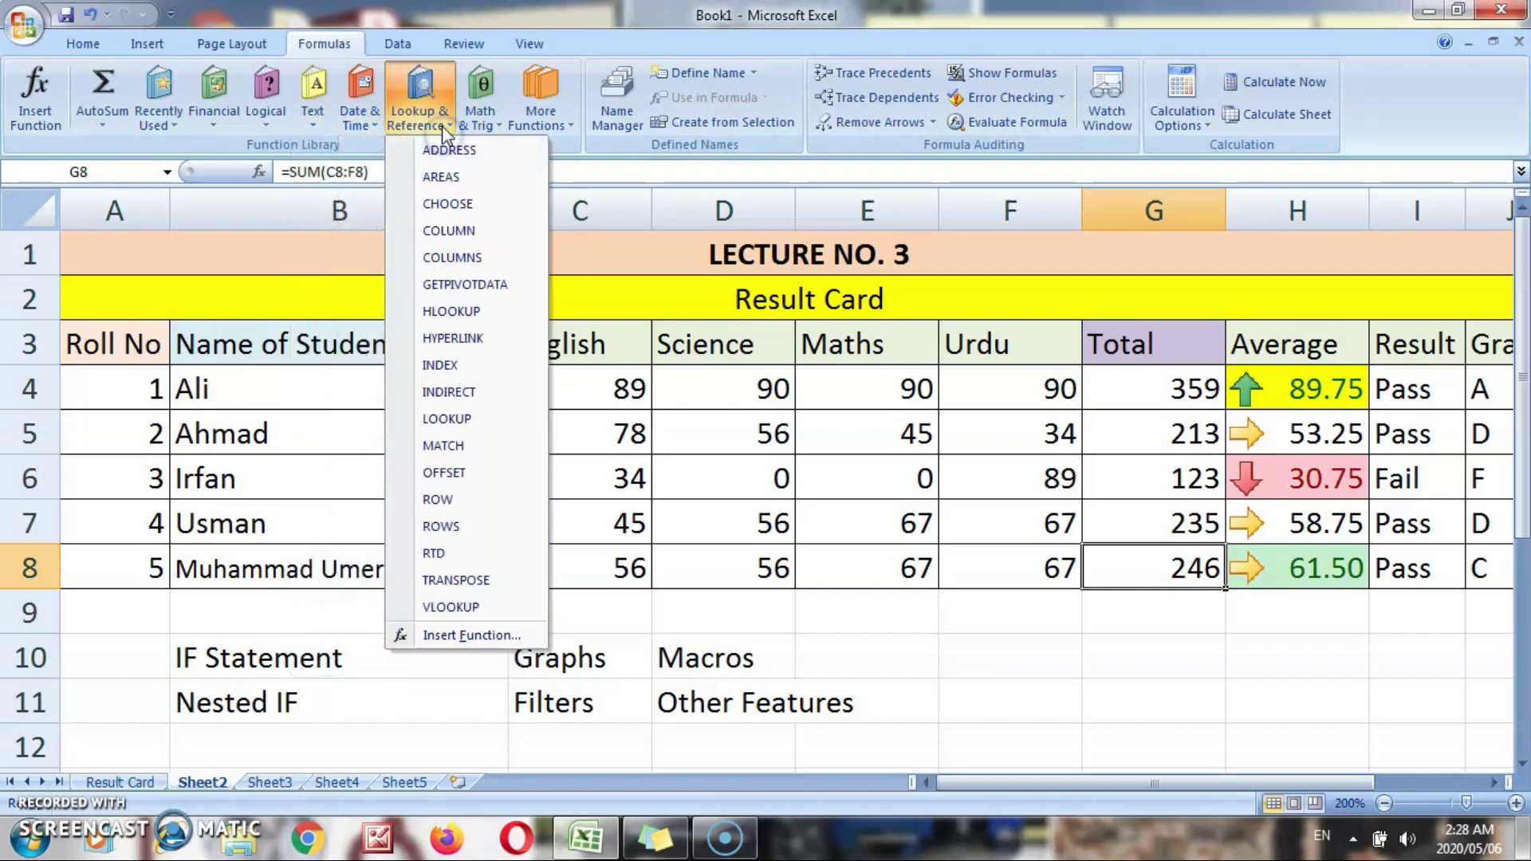
left_click(495, 126)
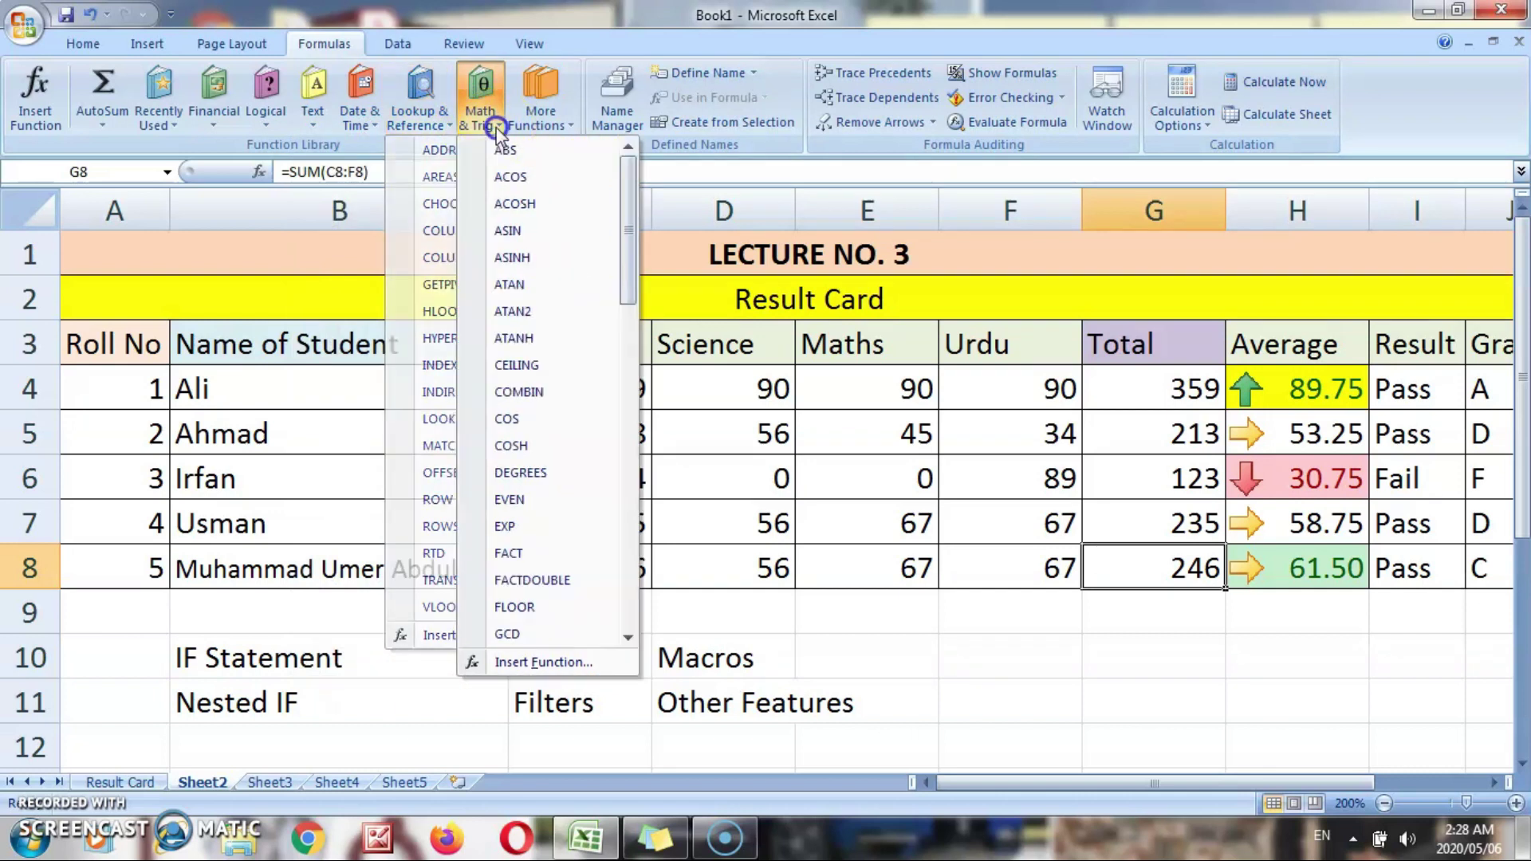
left_click(558, 132)
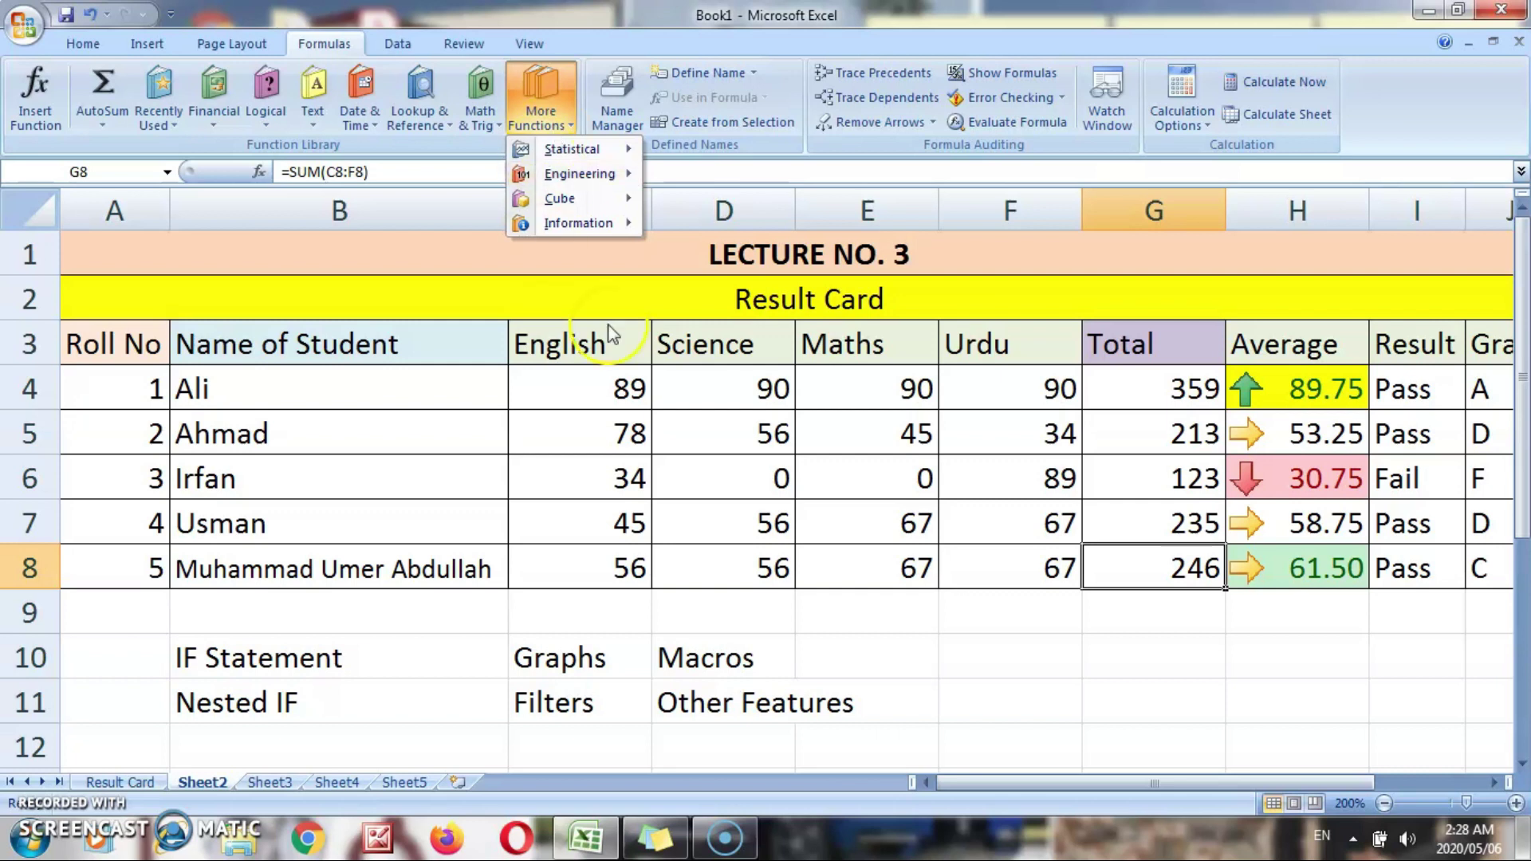
left_click(749, 396)
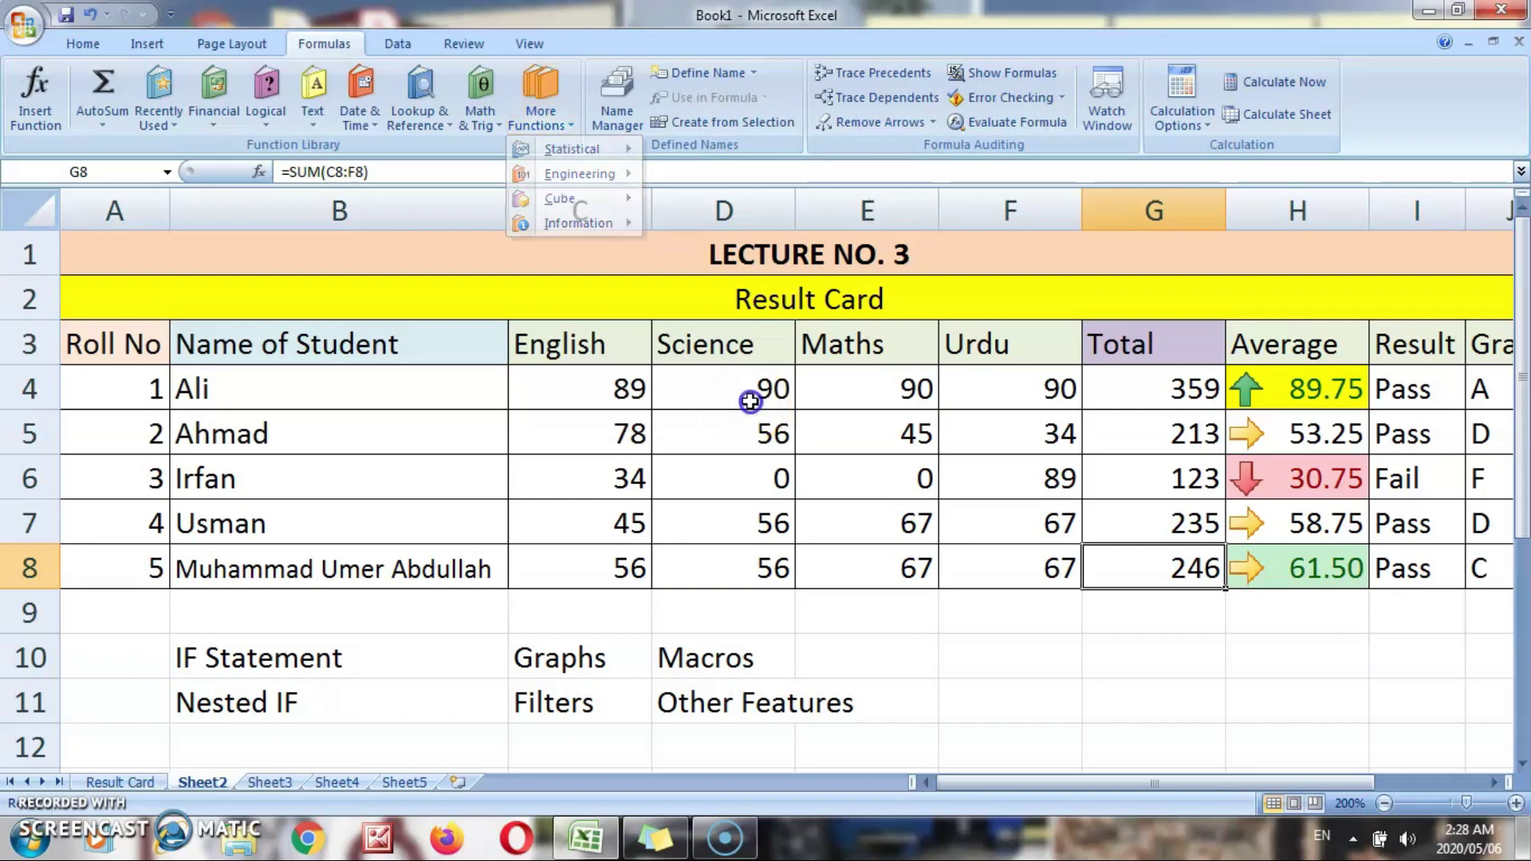
Look over the external data import and sorting commands available for the worksheet.
left_click(398, 44)
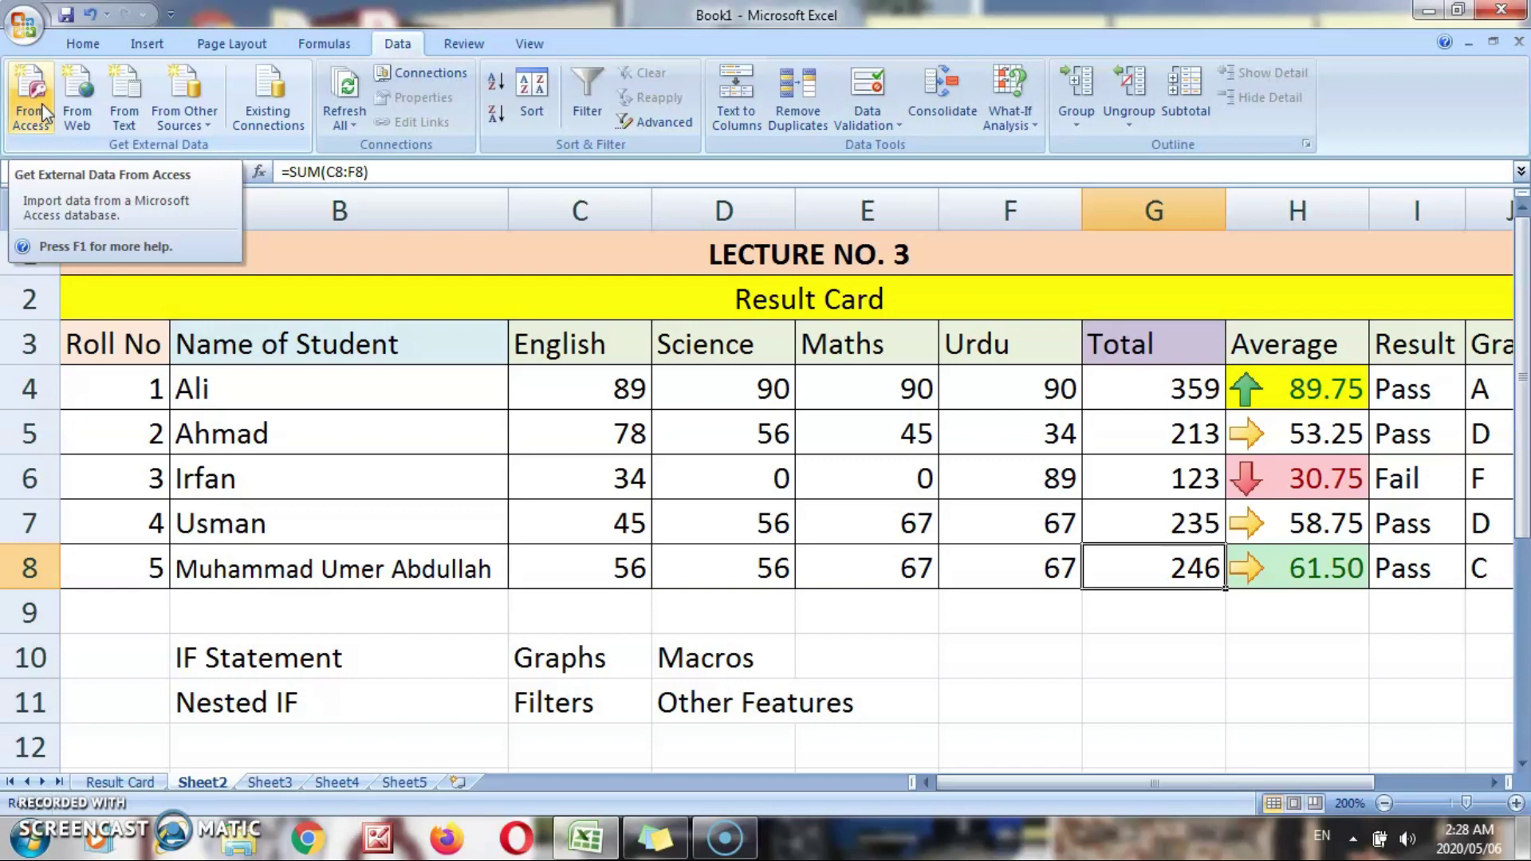
left_click(139, 126)
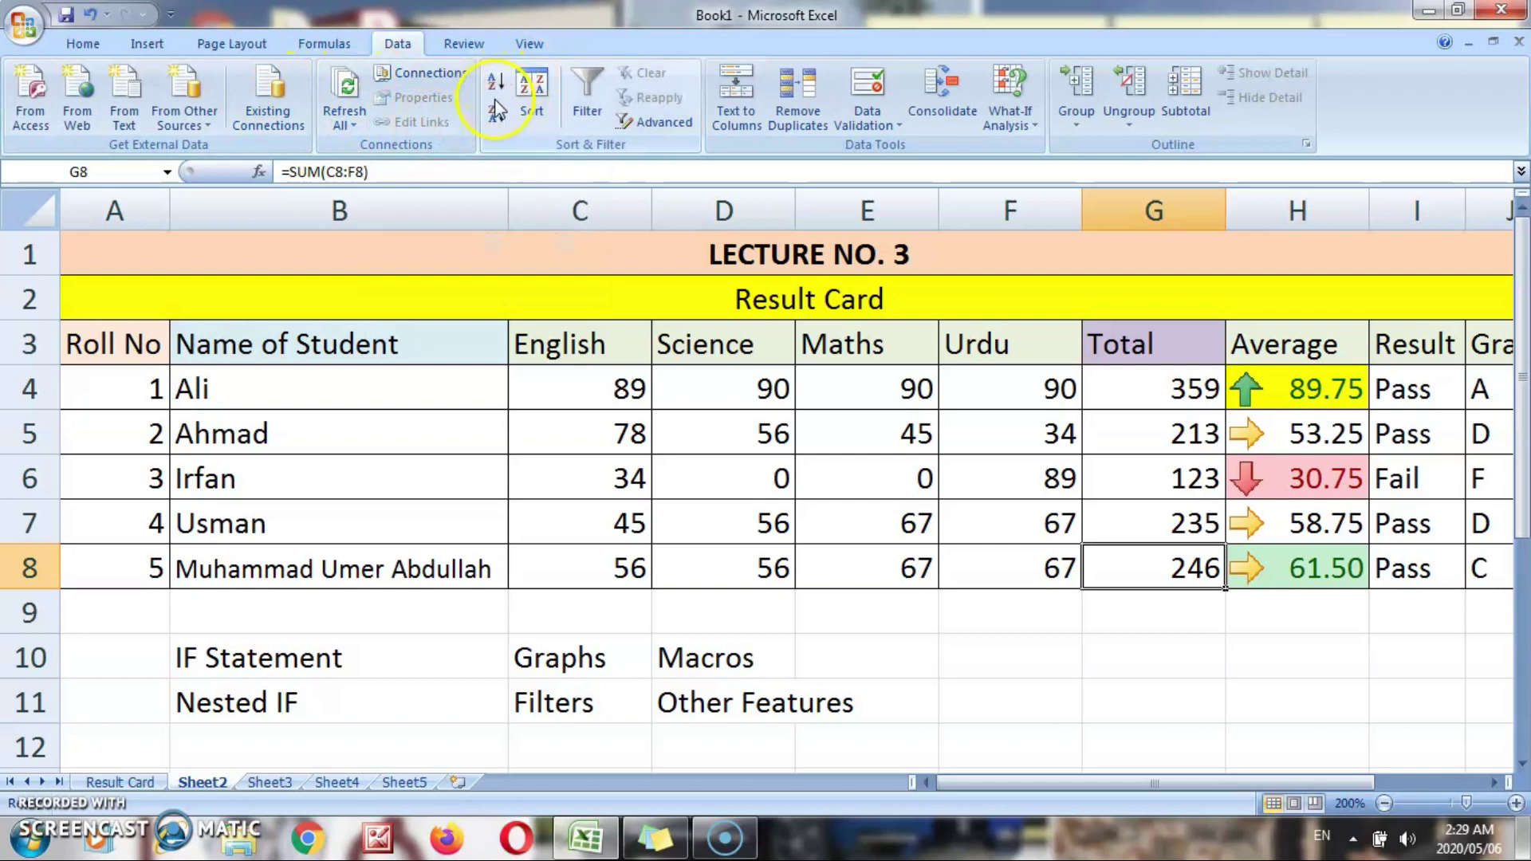
left_click(291, 384)
left_click(579, 612)
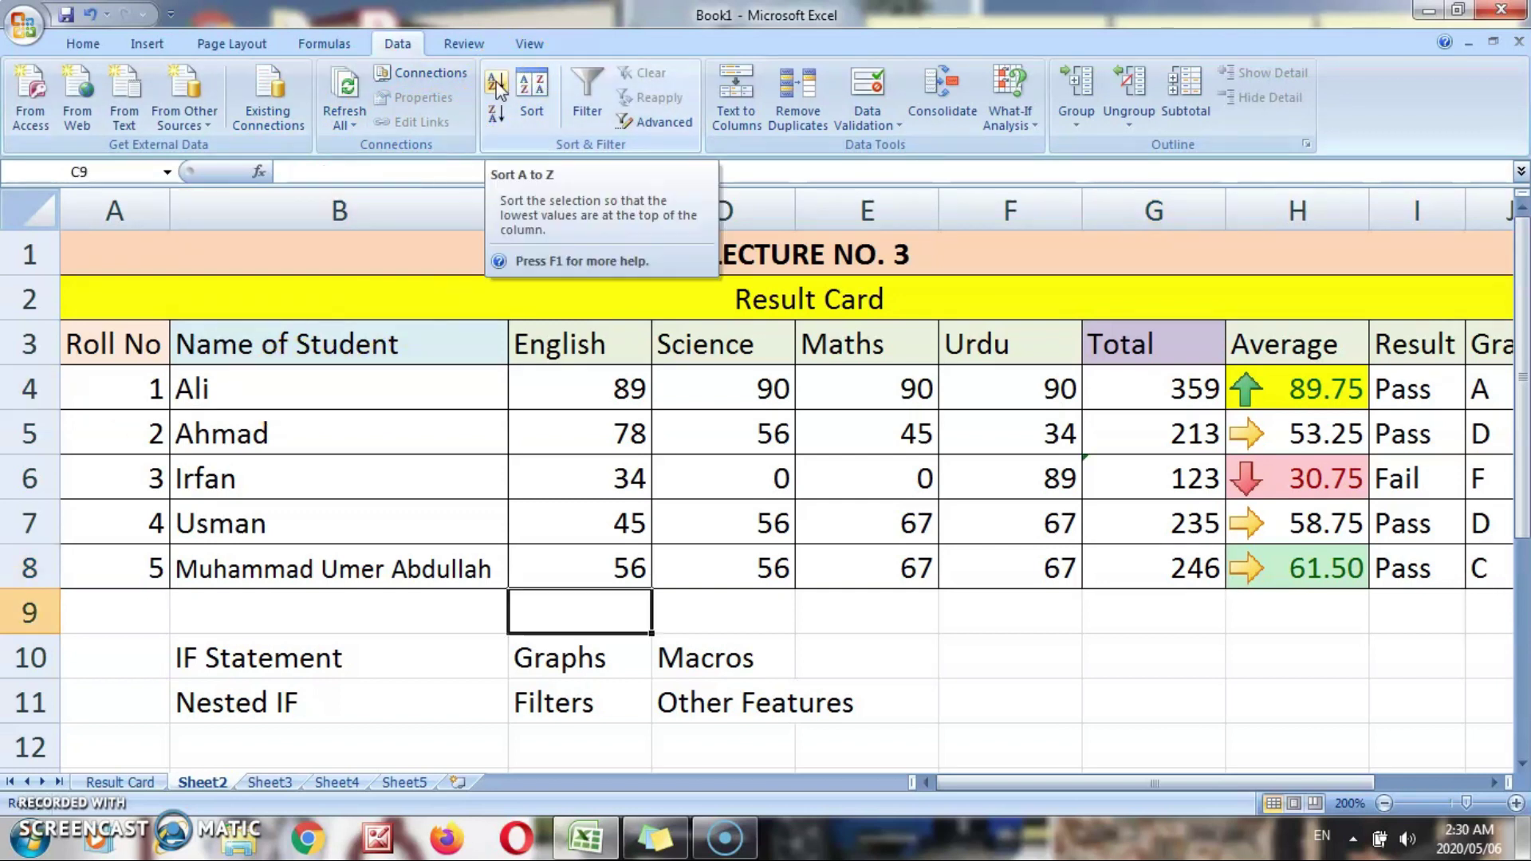
left_click(314, 333)
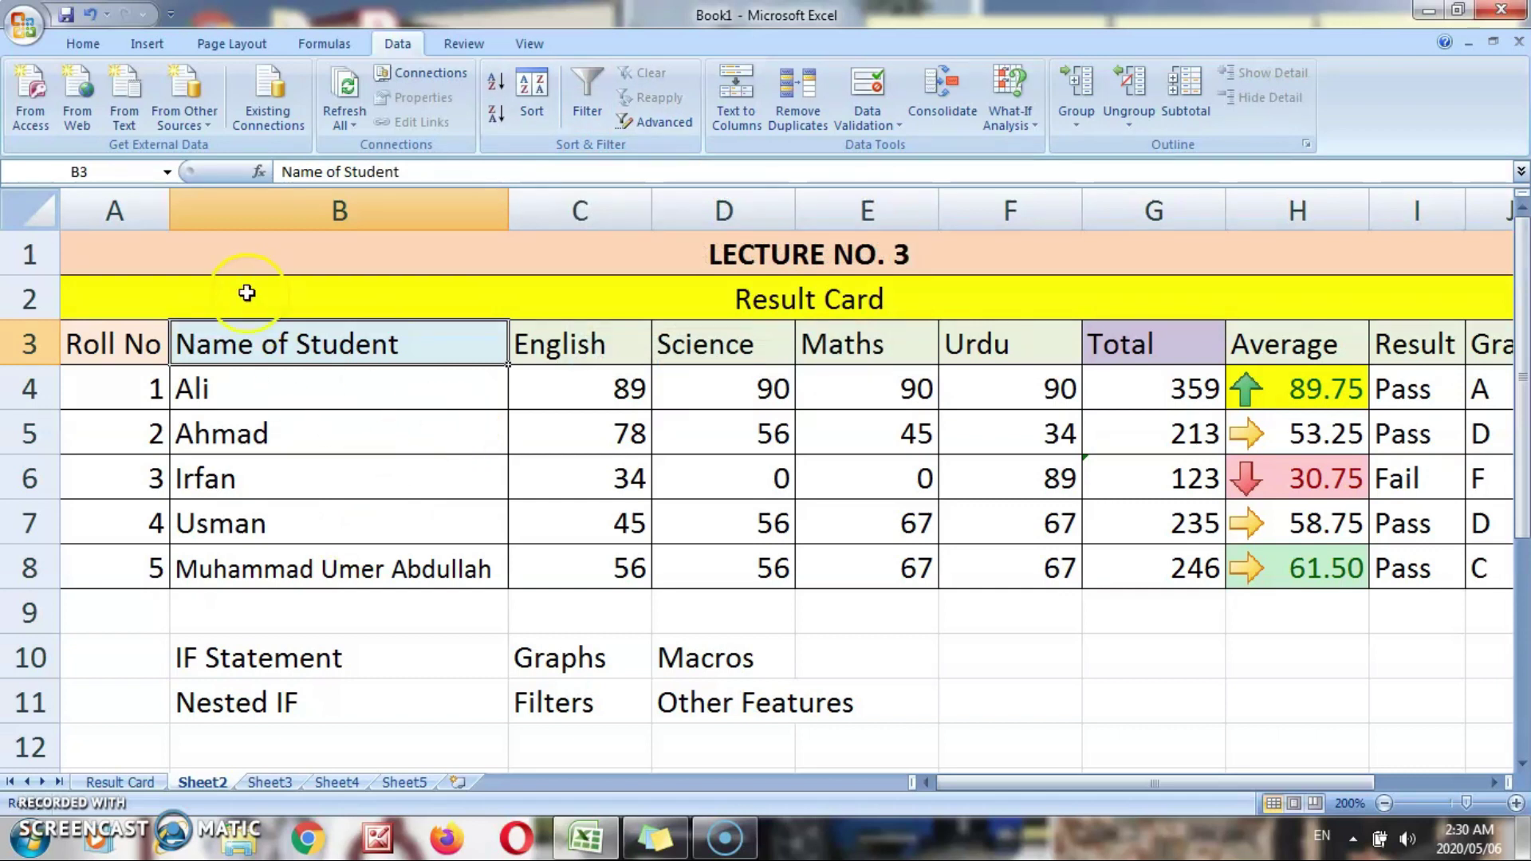
Turn on filtering for the result table in A3:J8, from Roll No to Grade.
left_click(88, 349)
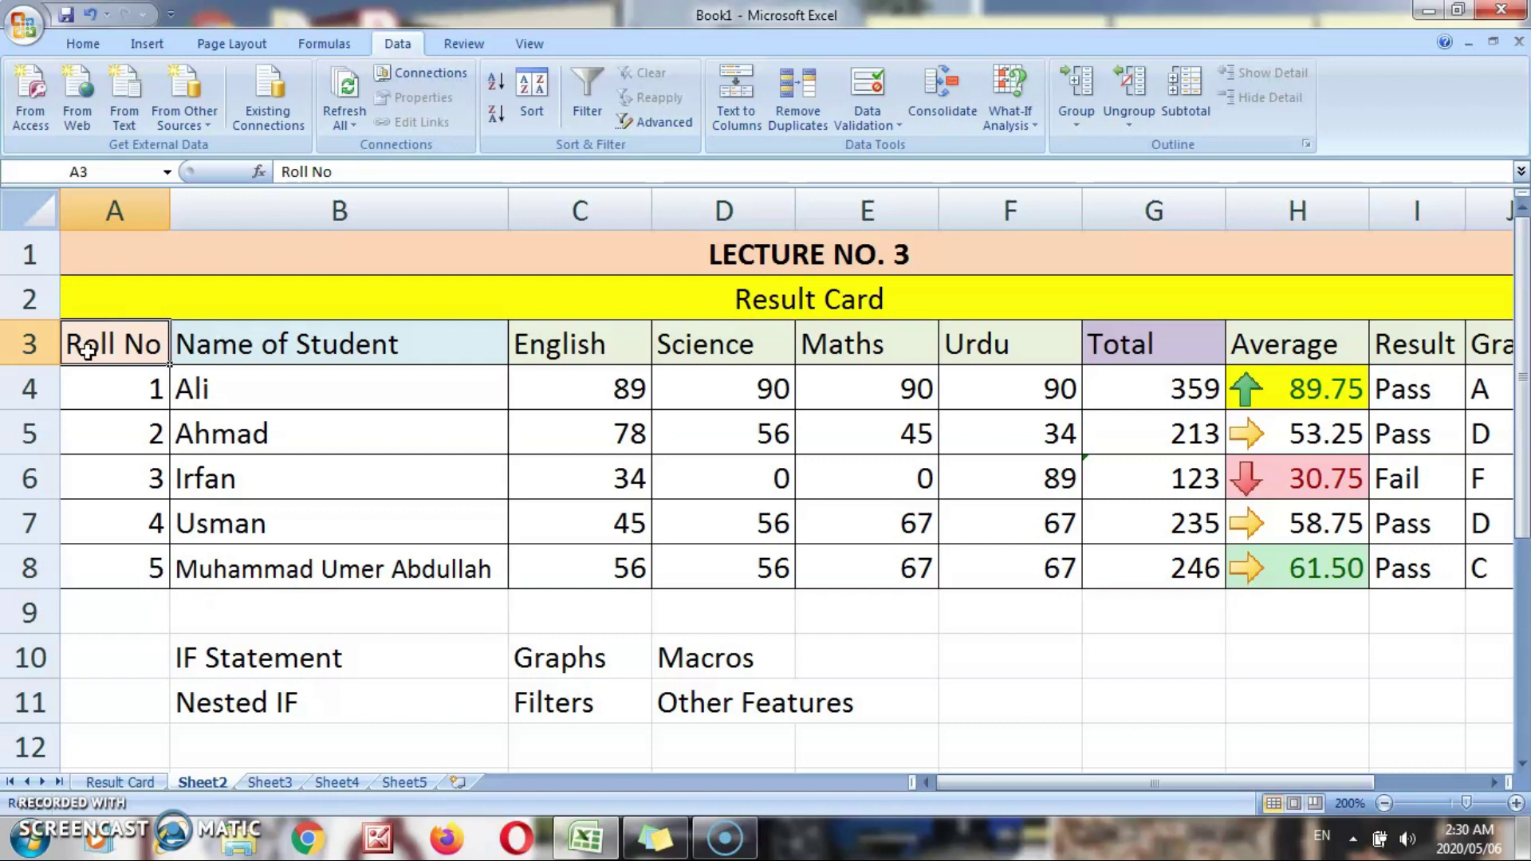
key("shift+Down")
key("shift+Down")
key("shift+Down")
key("shift+Down")
key("shift+Down")
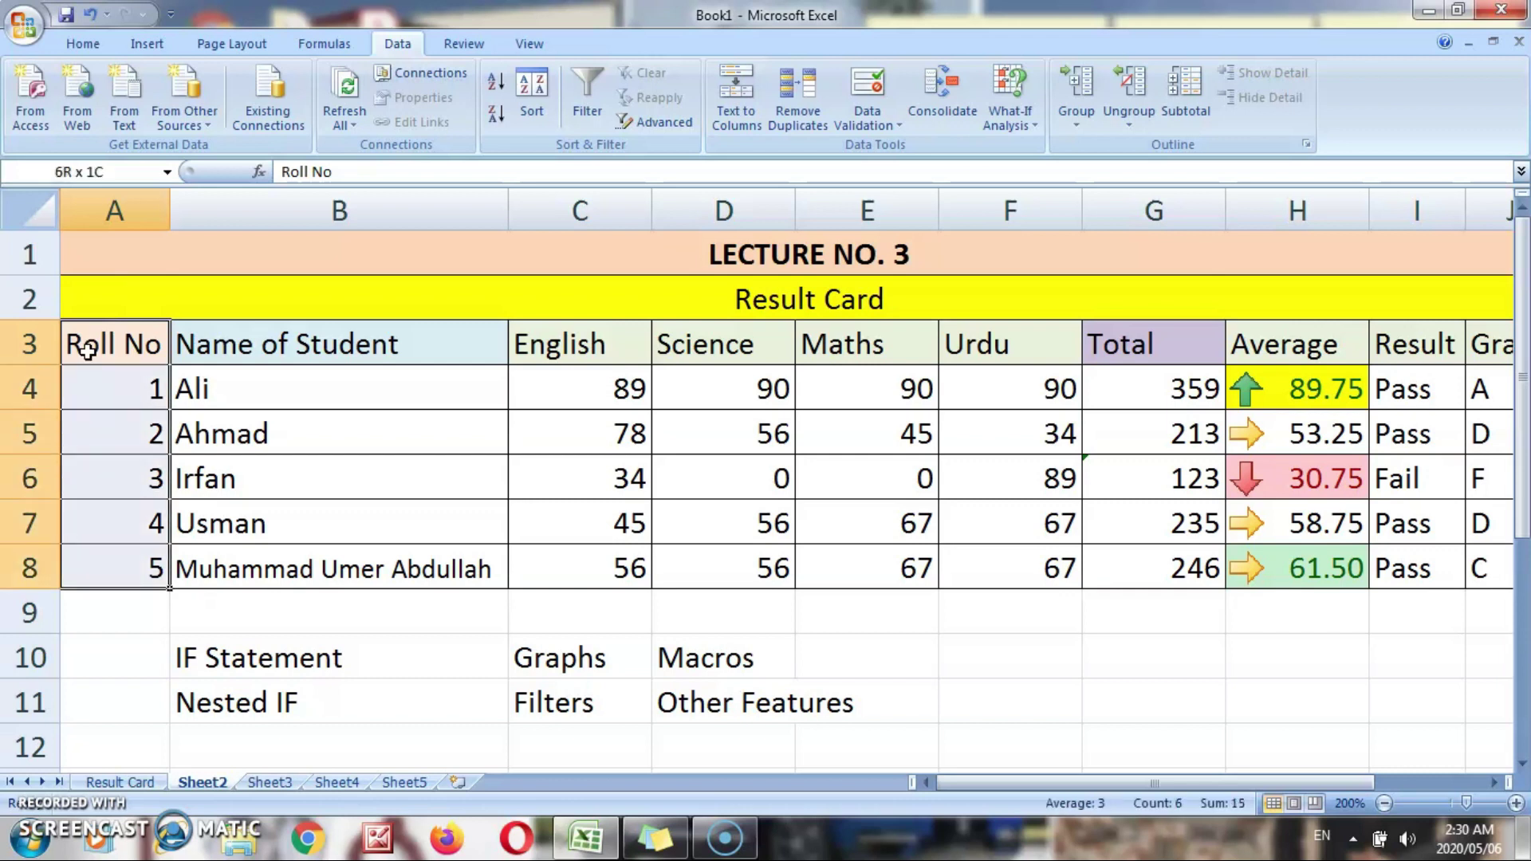
key("shift+Right")
key("shift+Right")
key("shift+Right")
key("shift+Right")
key("shift+Right")
key("shift+Right")
key("shift+Right")
key("shift+Right")
key("shift+Right")
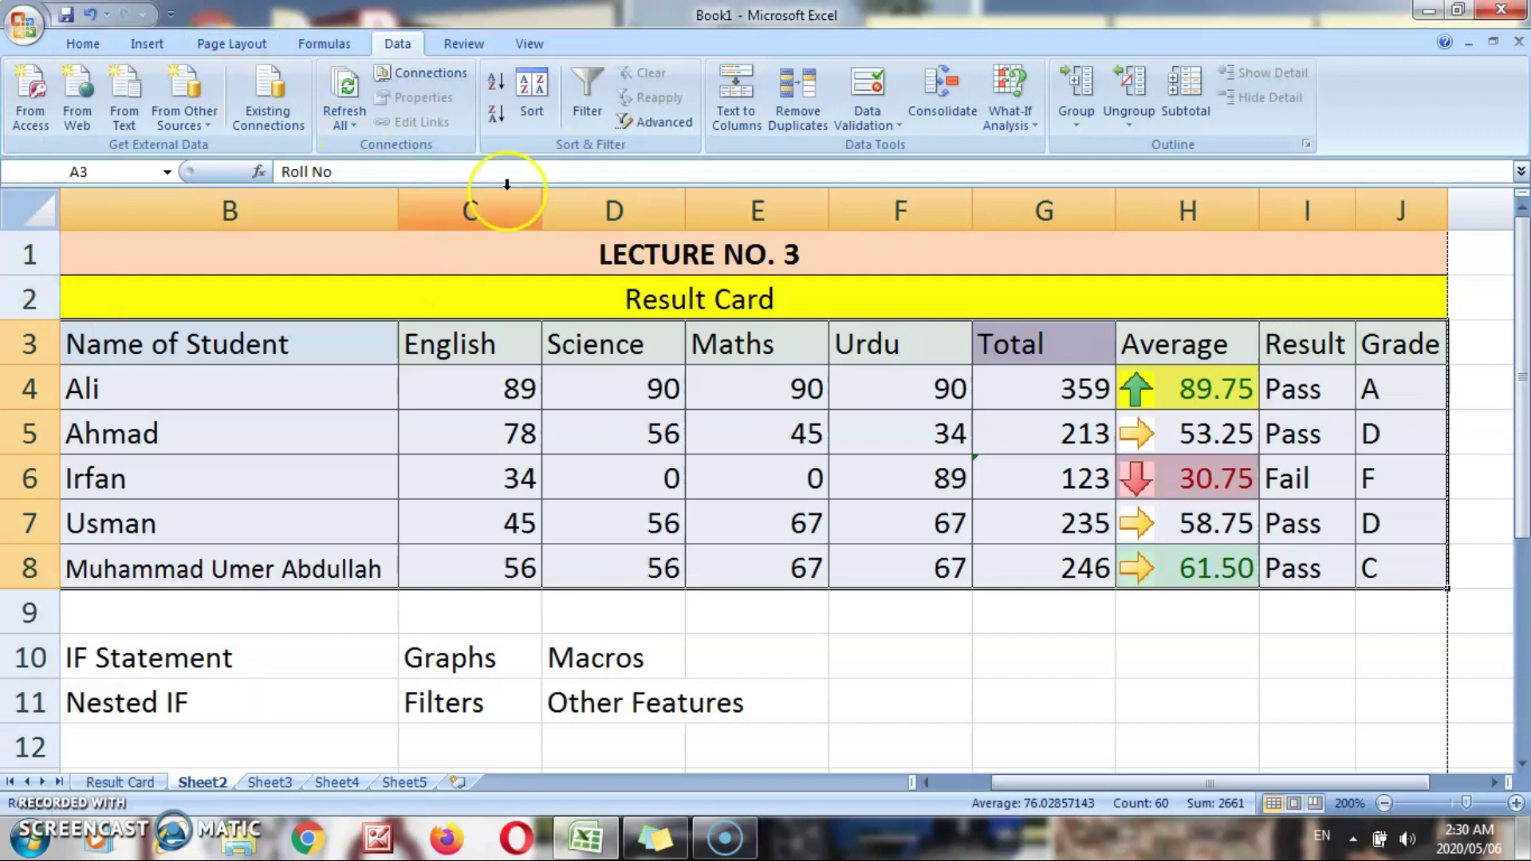
left_click(591, 92)
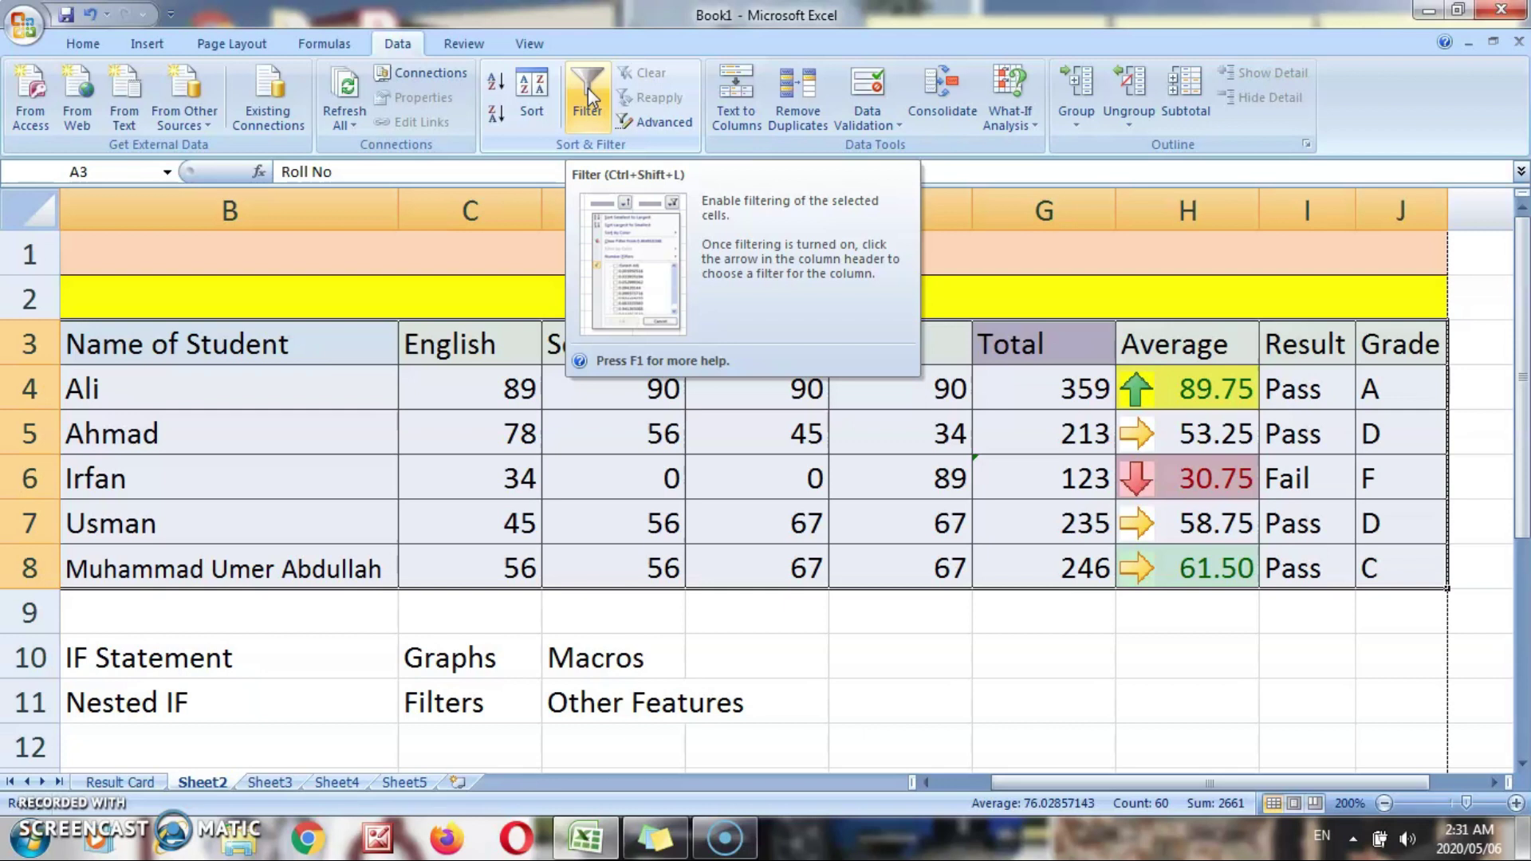
left_click(587, 87)
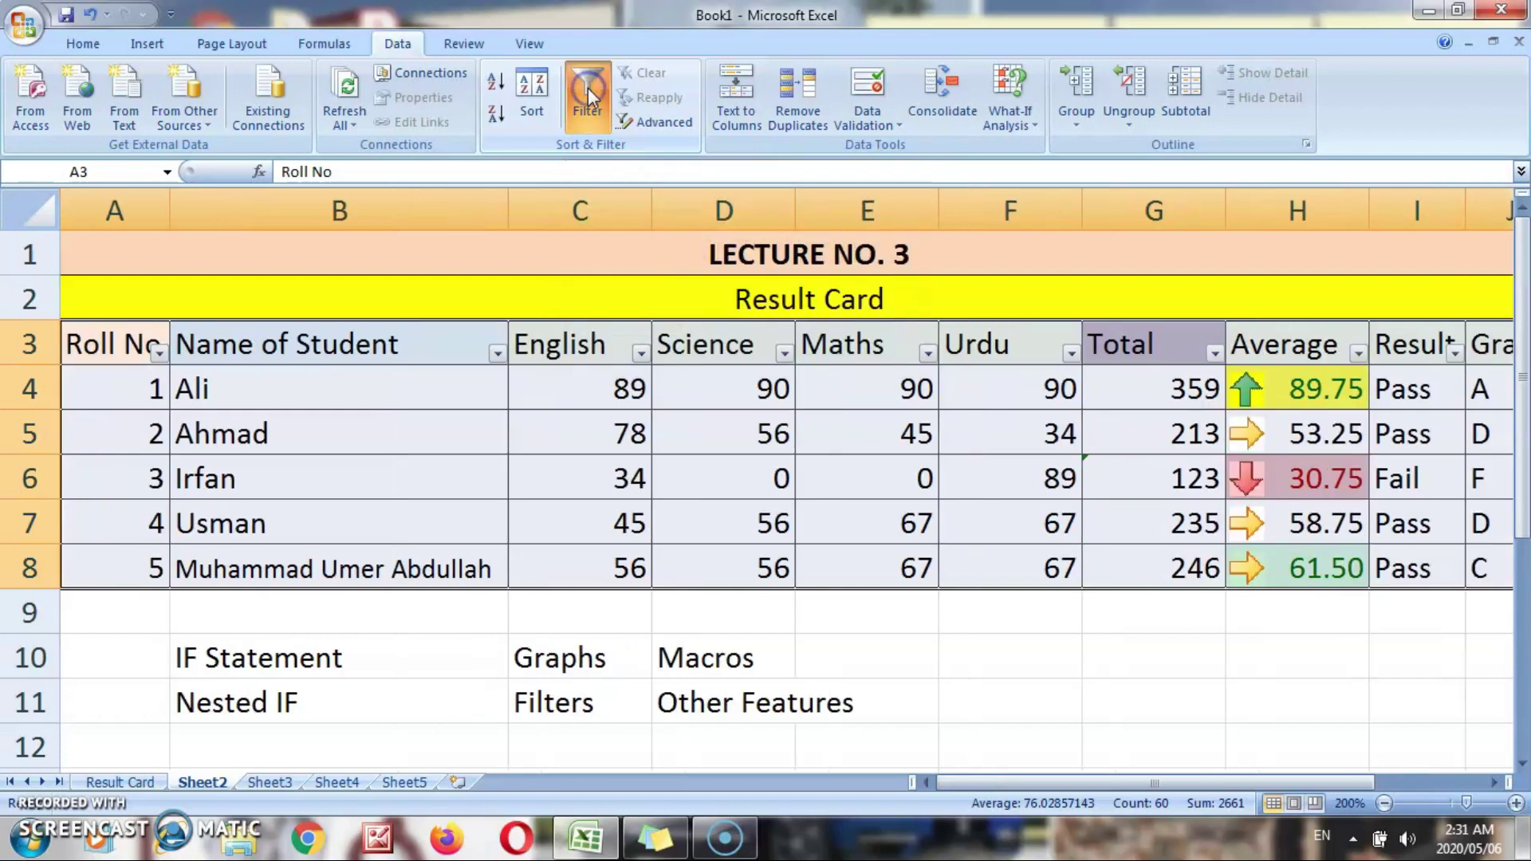
Sort the filtered result table by Name of Student from A to Z.
left_click(1385, 804)
left_click(1148, 674)
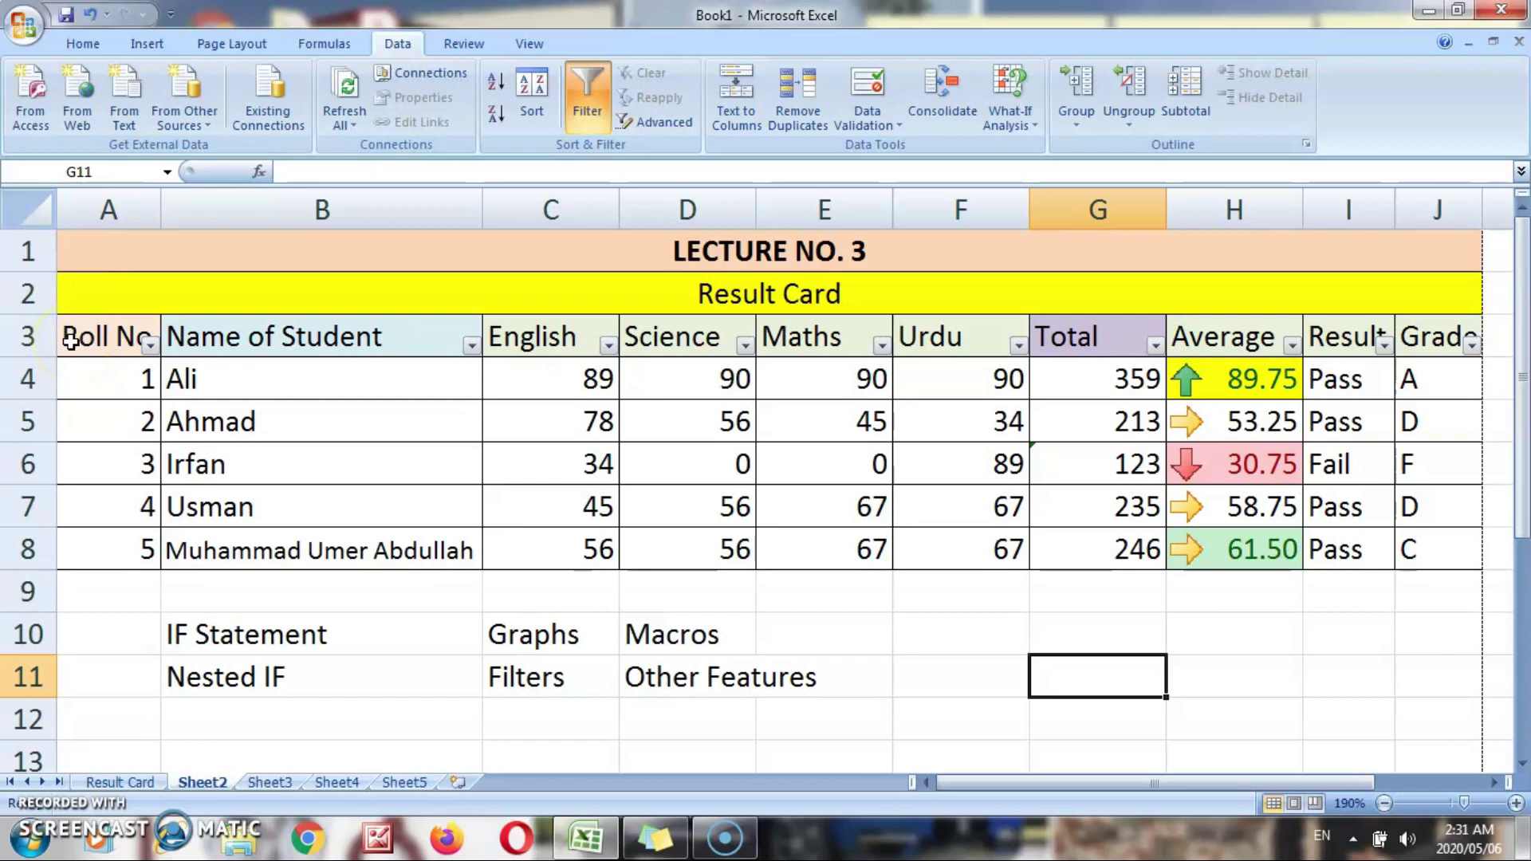
left_click(472, 347)
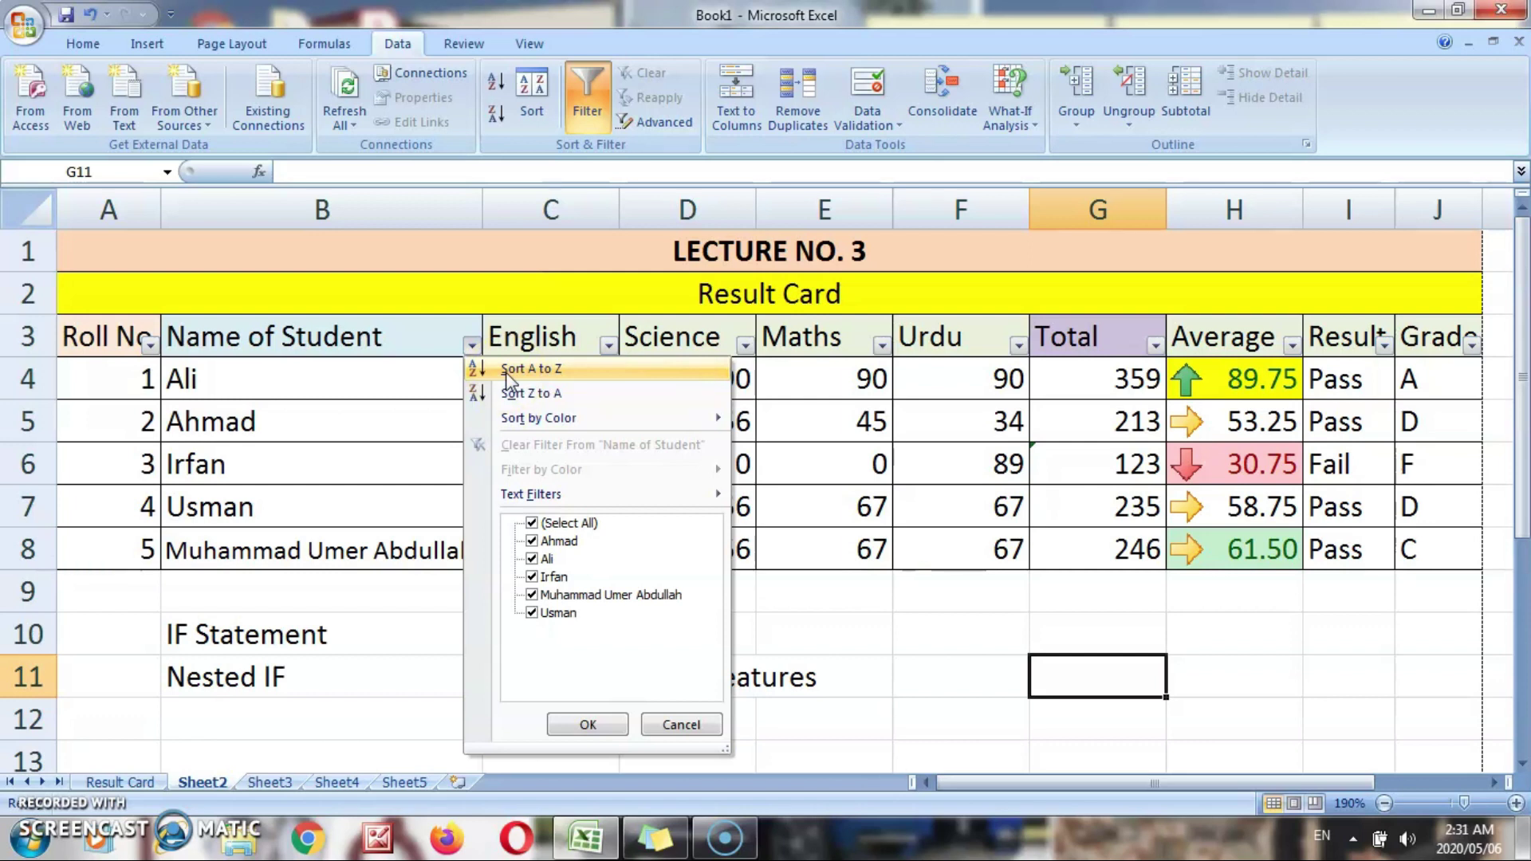
left_click(507, 370)
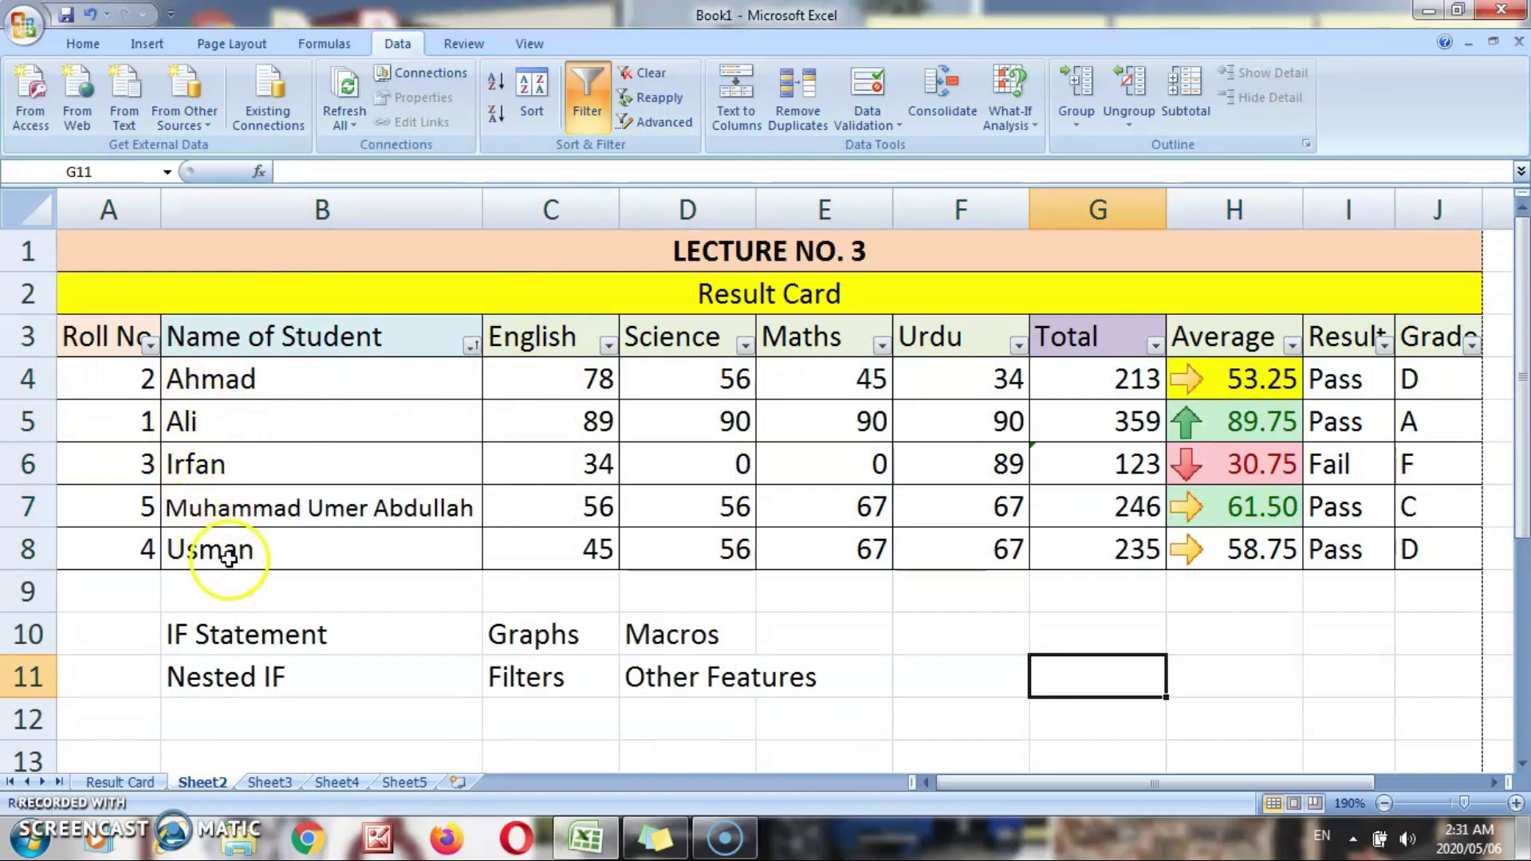
Sort the result table by Name of Student from Z to A and filter the names to only the student with Roll No 5.
left_click(472, 346)
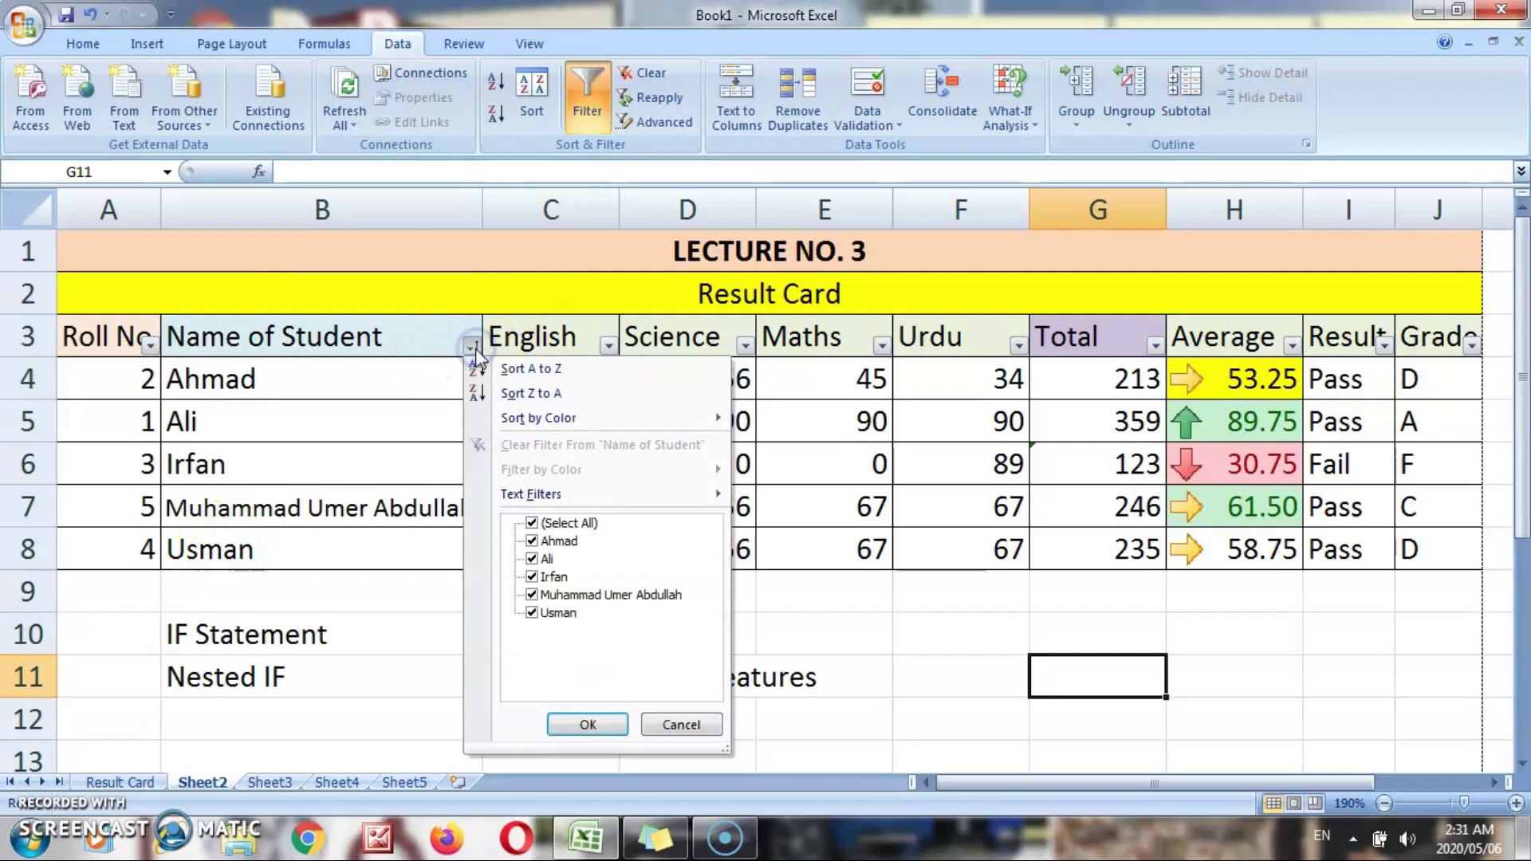
left_click(500, 395)
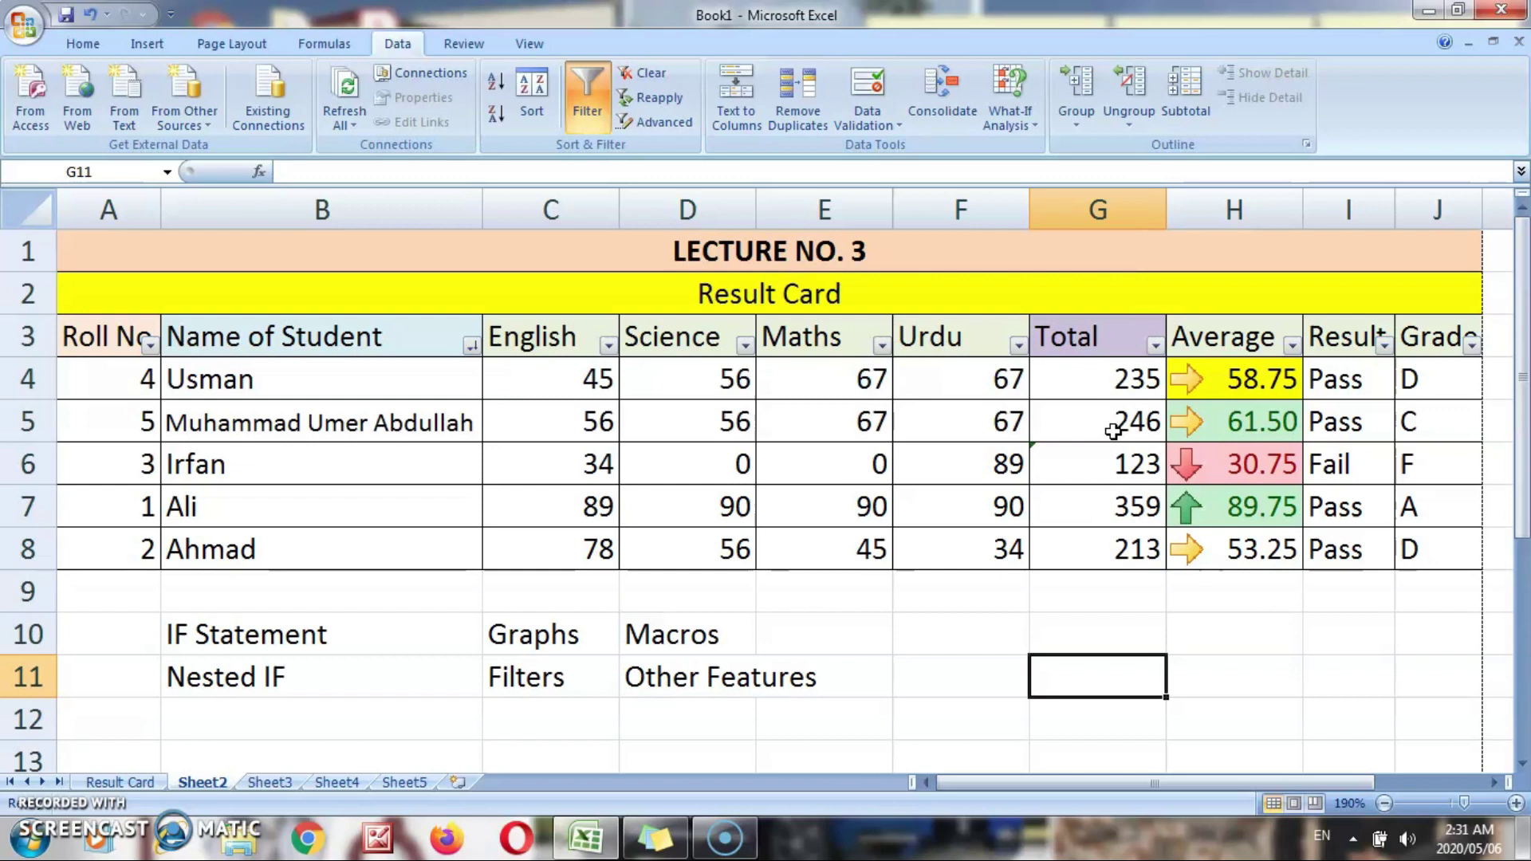
left_click(472, 345)
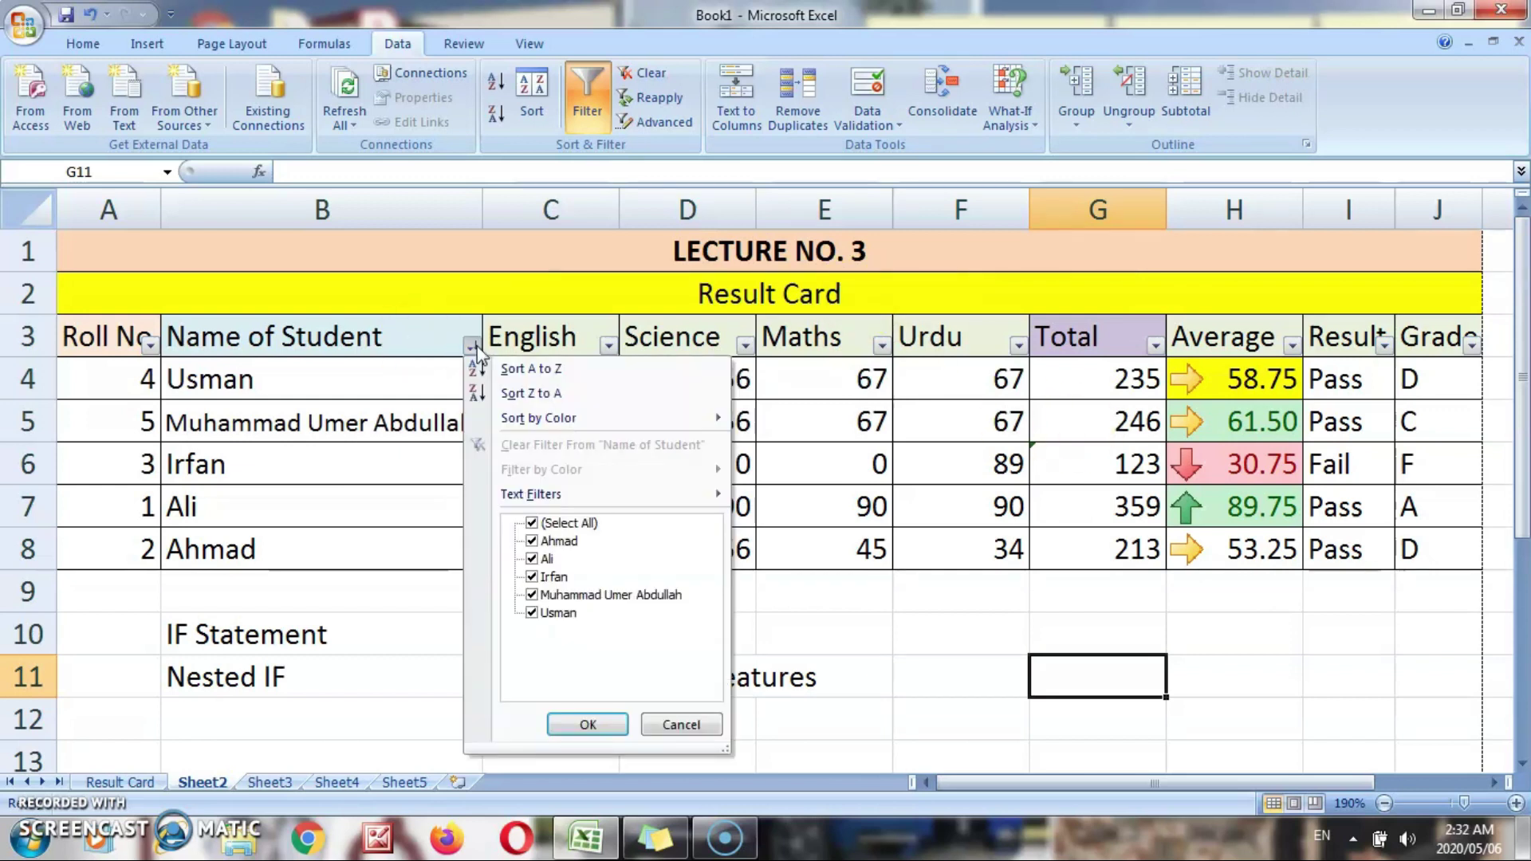
left_click(532, 524)
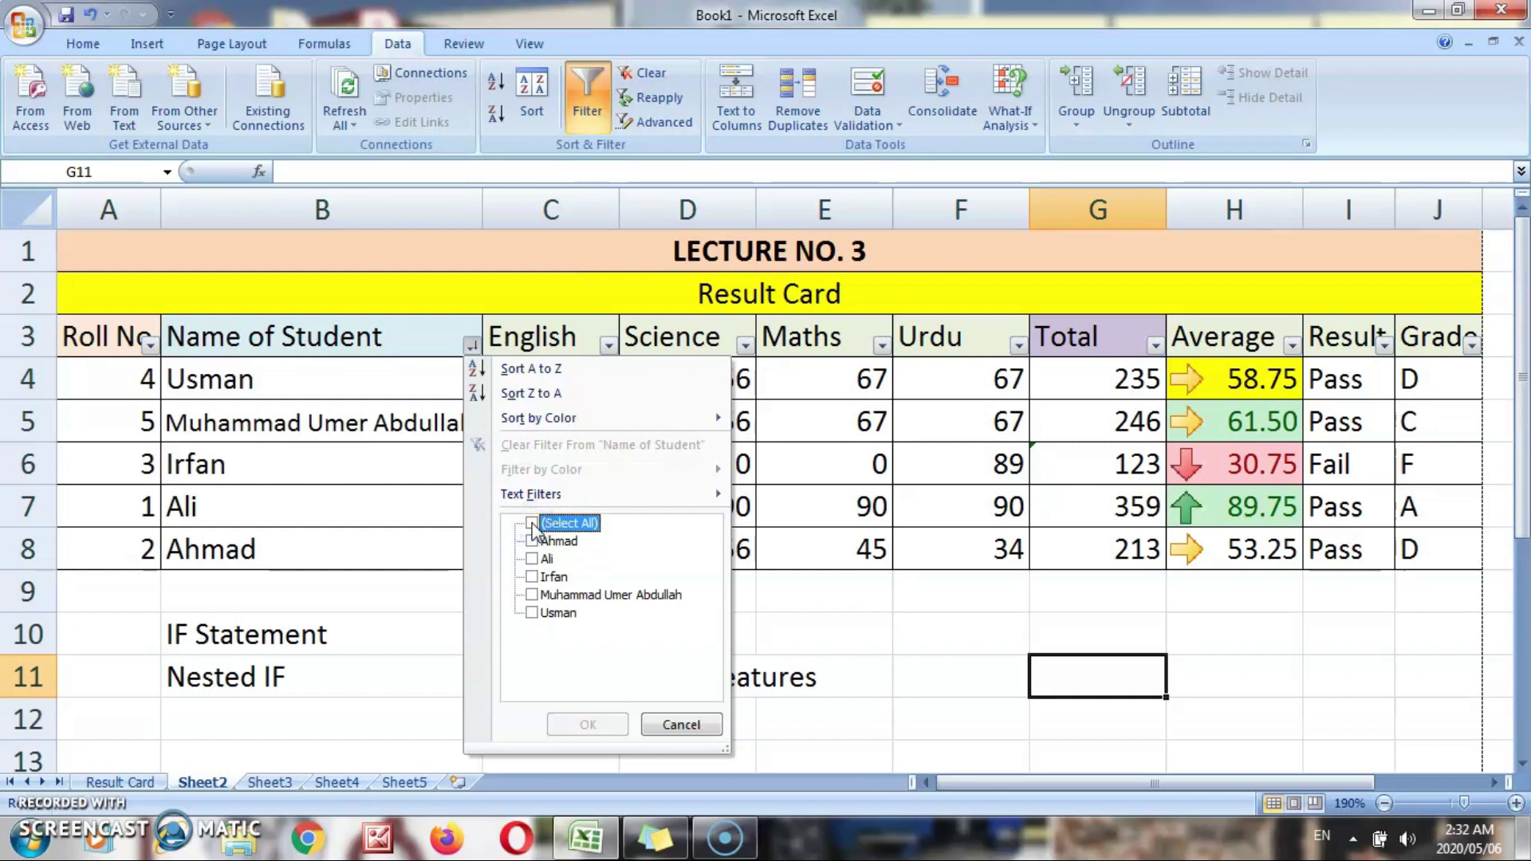
left_click(532, 595)
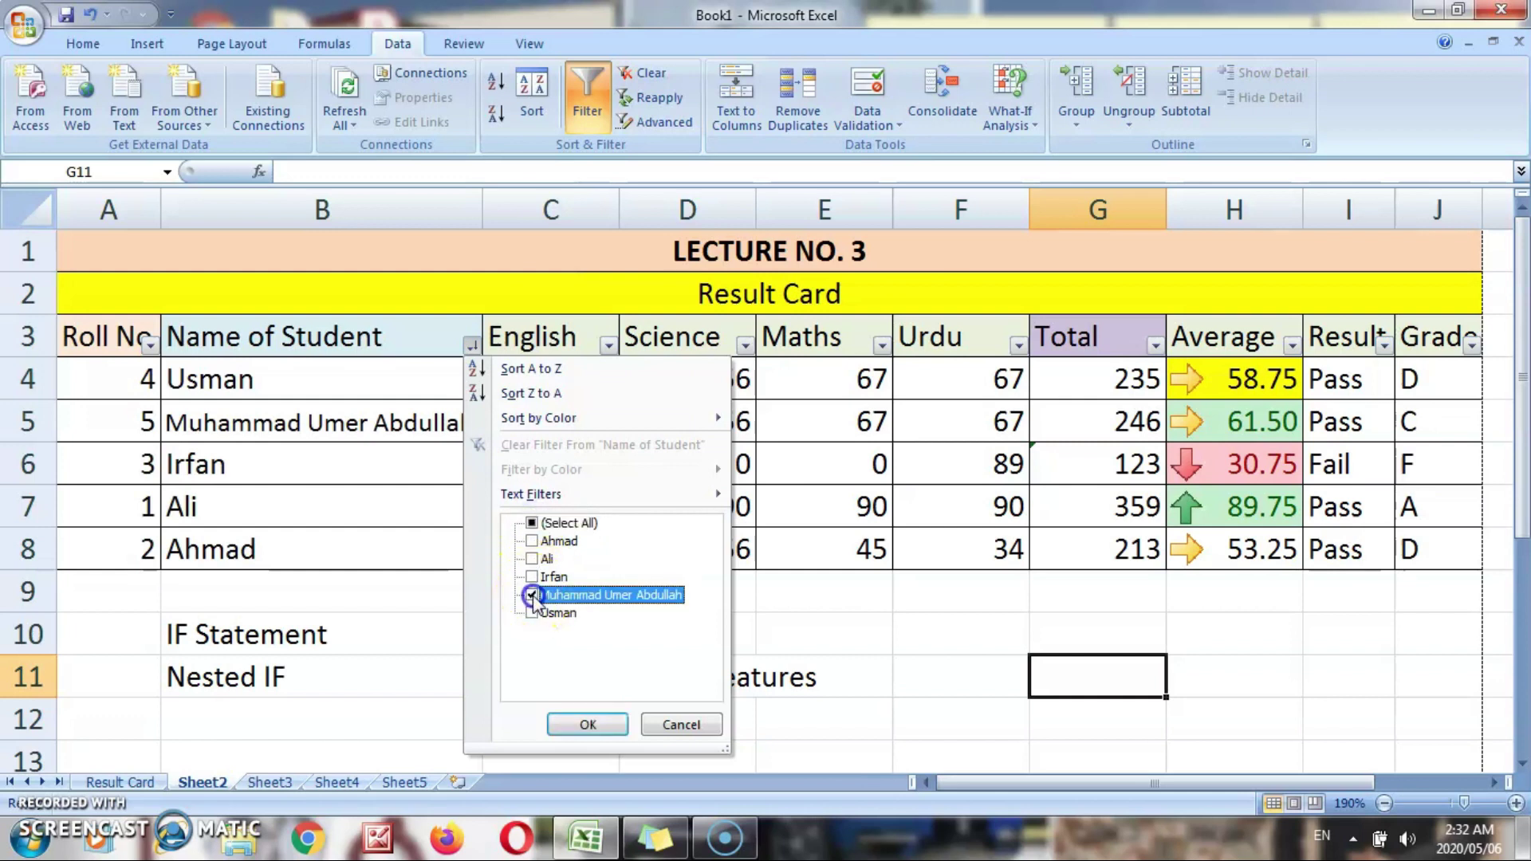
left_click(587, 724)
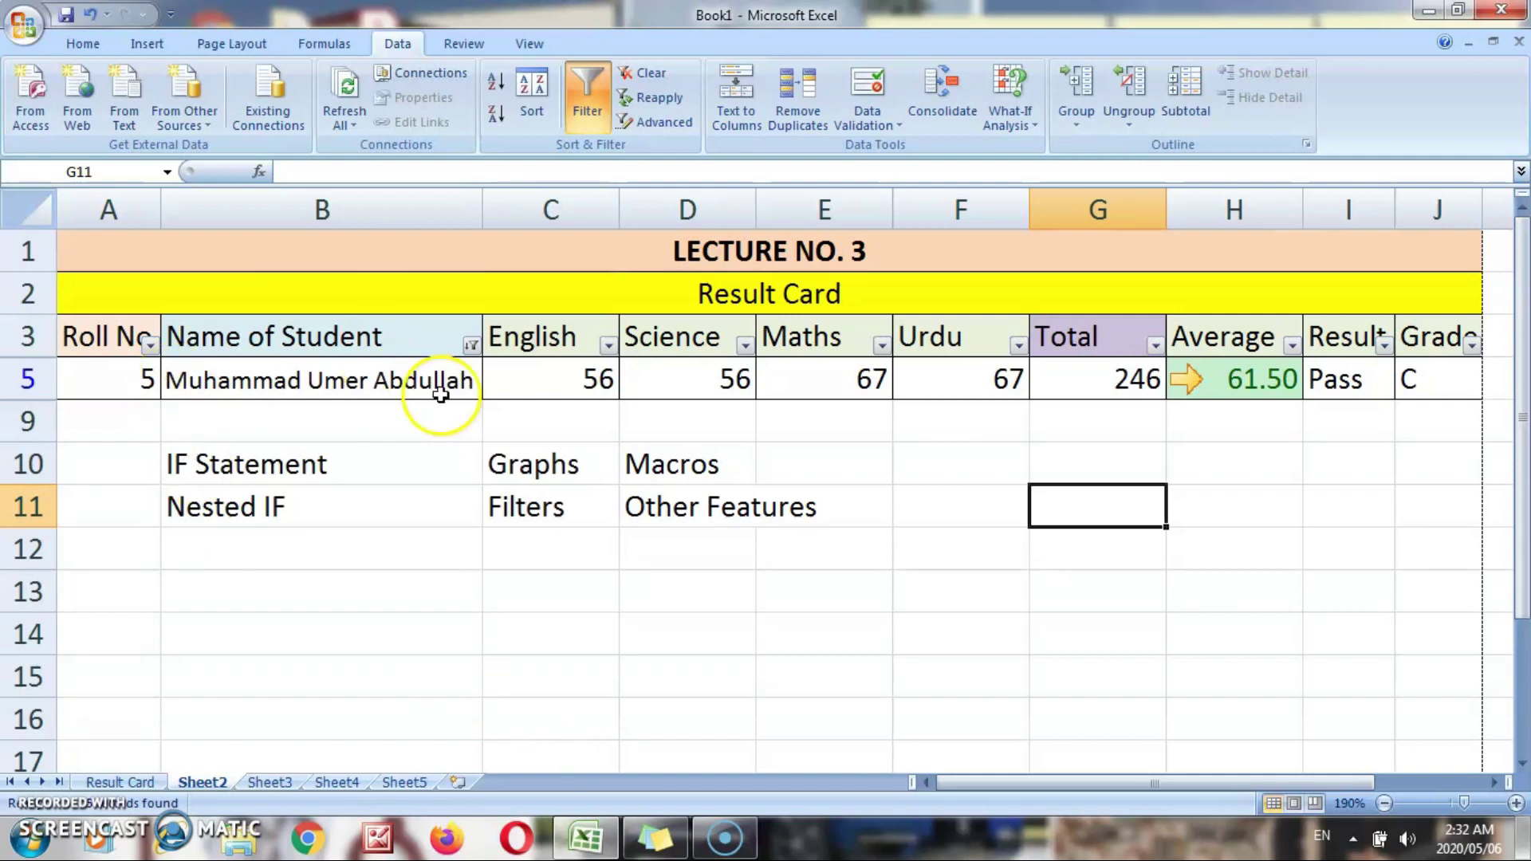
Select all names in the Name of Student filter so every student row is shown again.
left_click(472, 347)
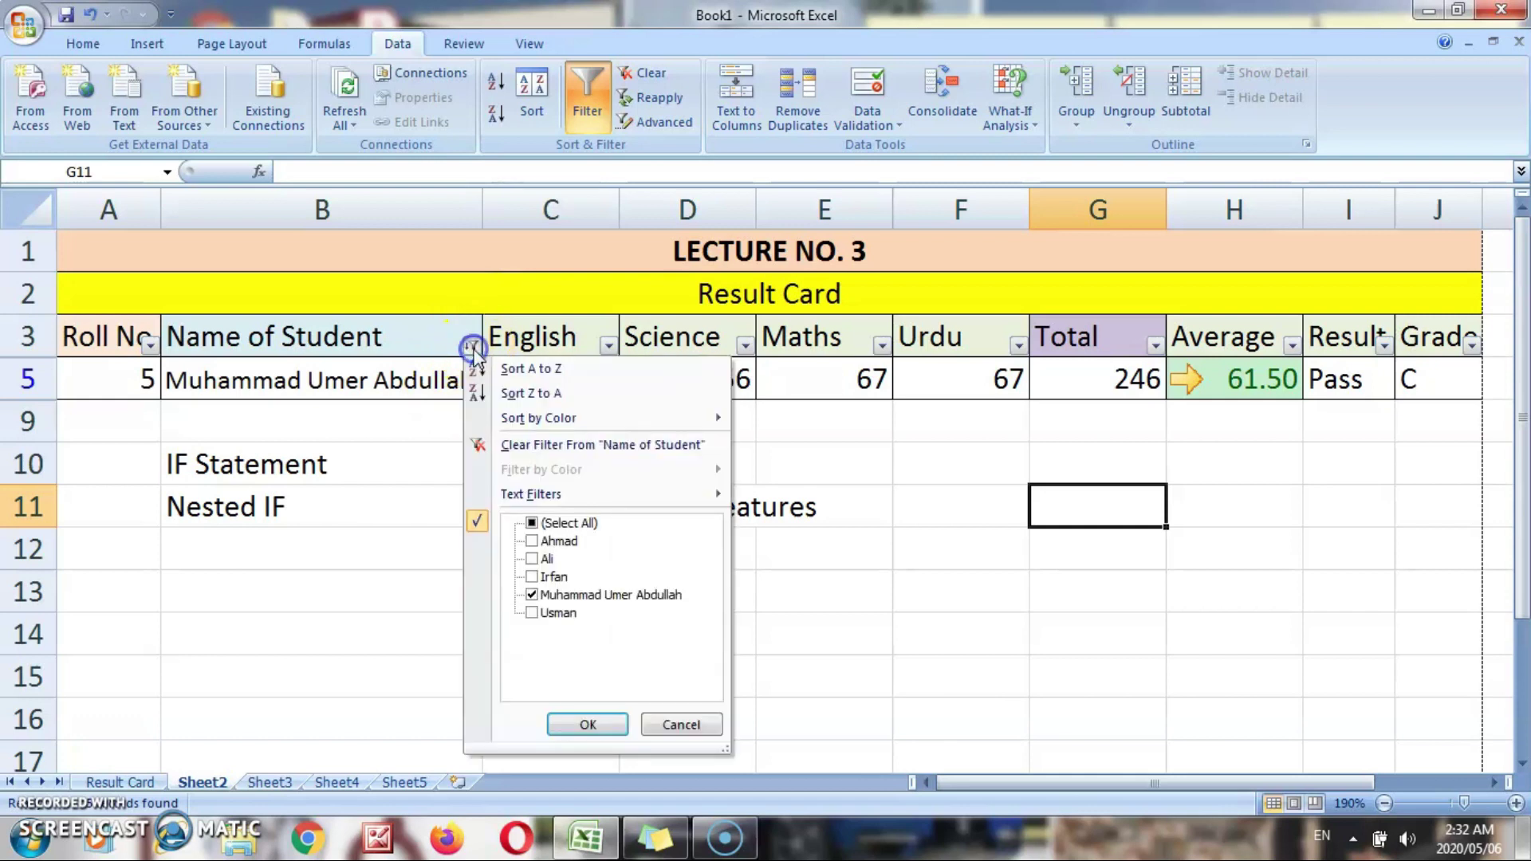
left_click(532, 524)
left_click(578, 723)
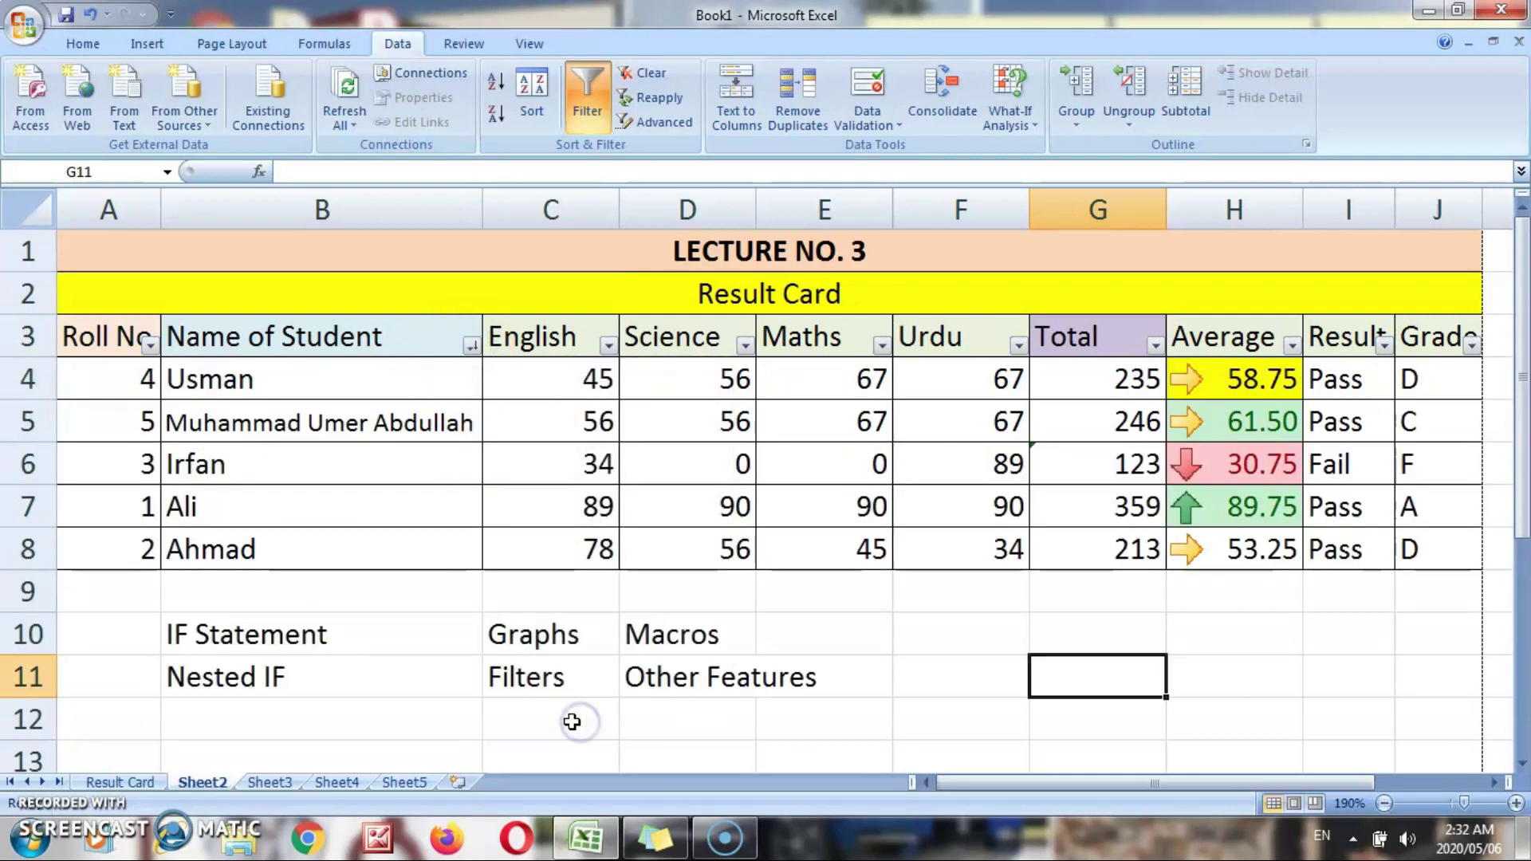
left_click(472, 347)
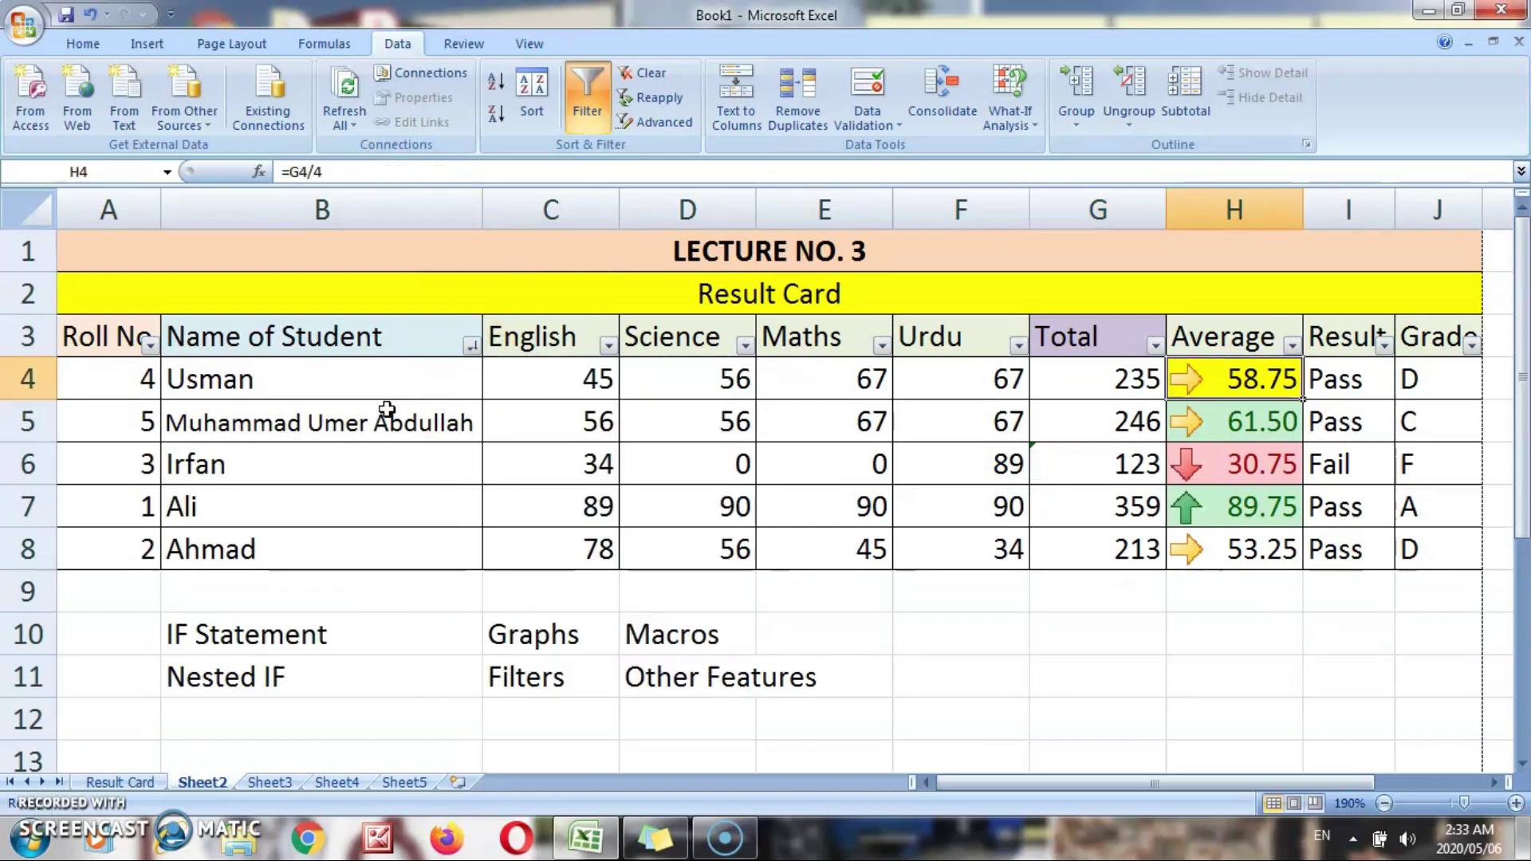
key("Left")
key("Left")
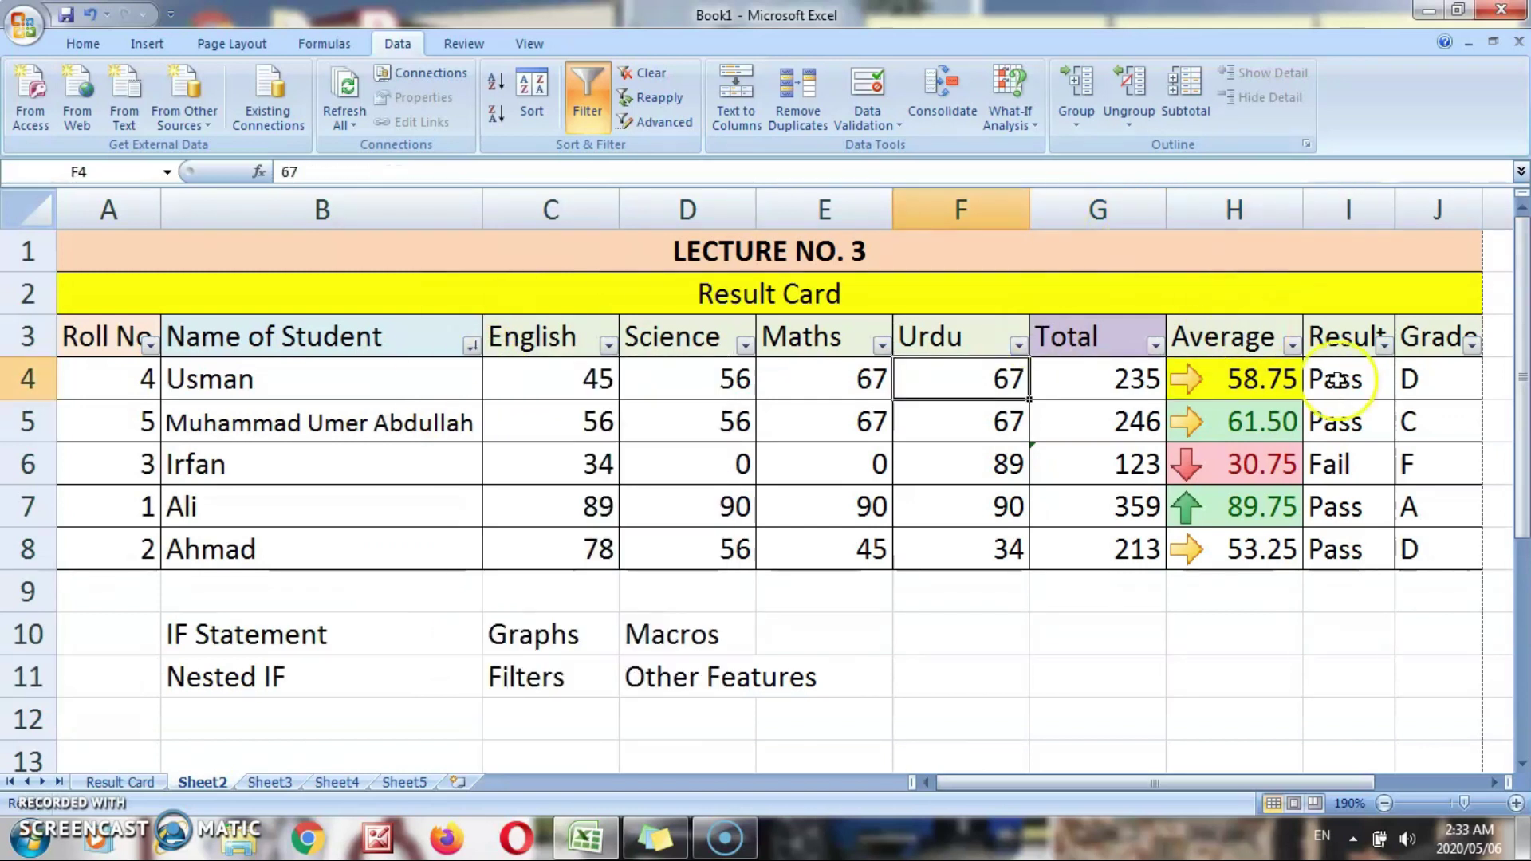
Filter the Grade column to show only students with grade A.
left_click(1471, 345)
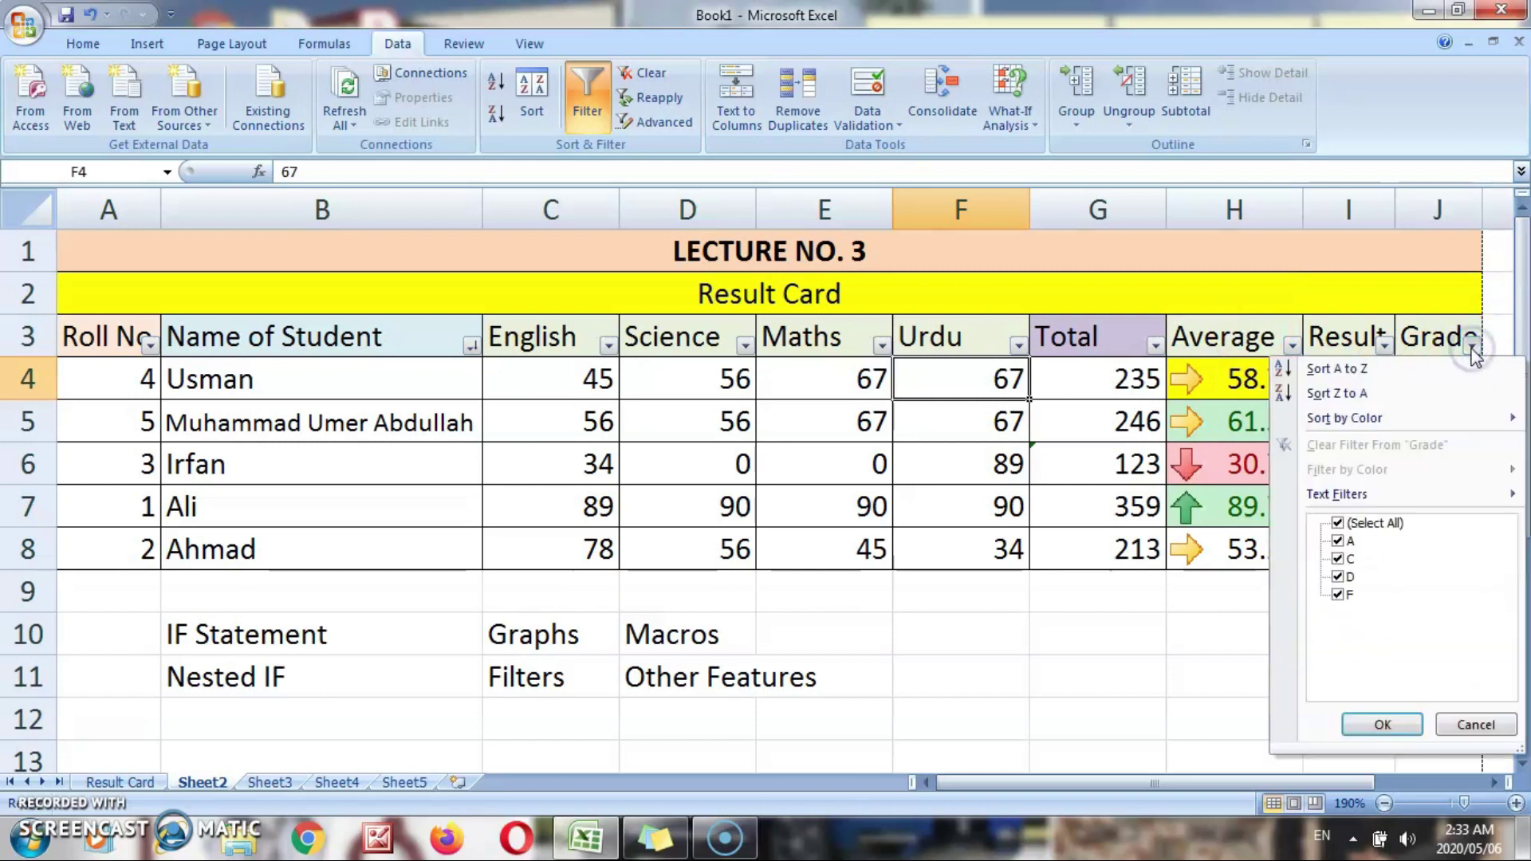
left_click(1337, 523)
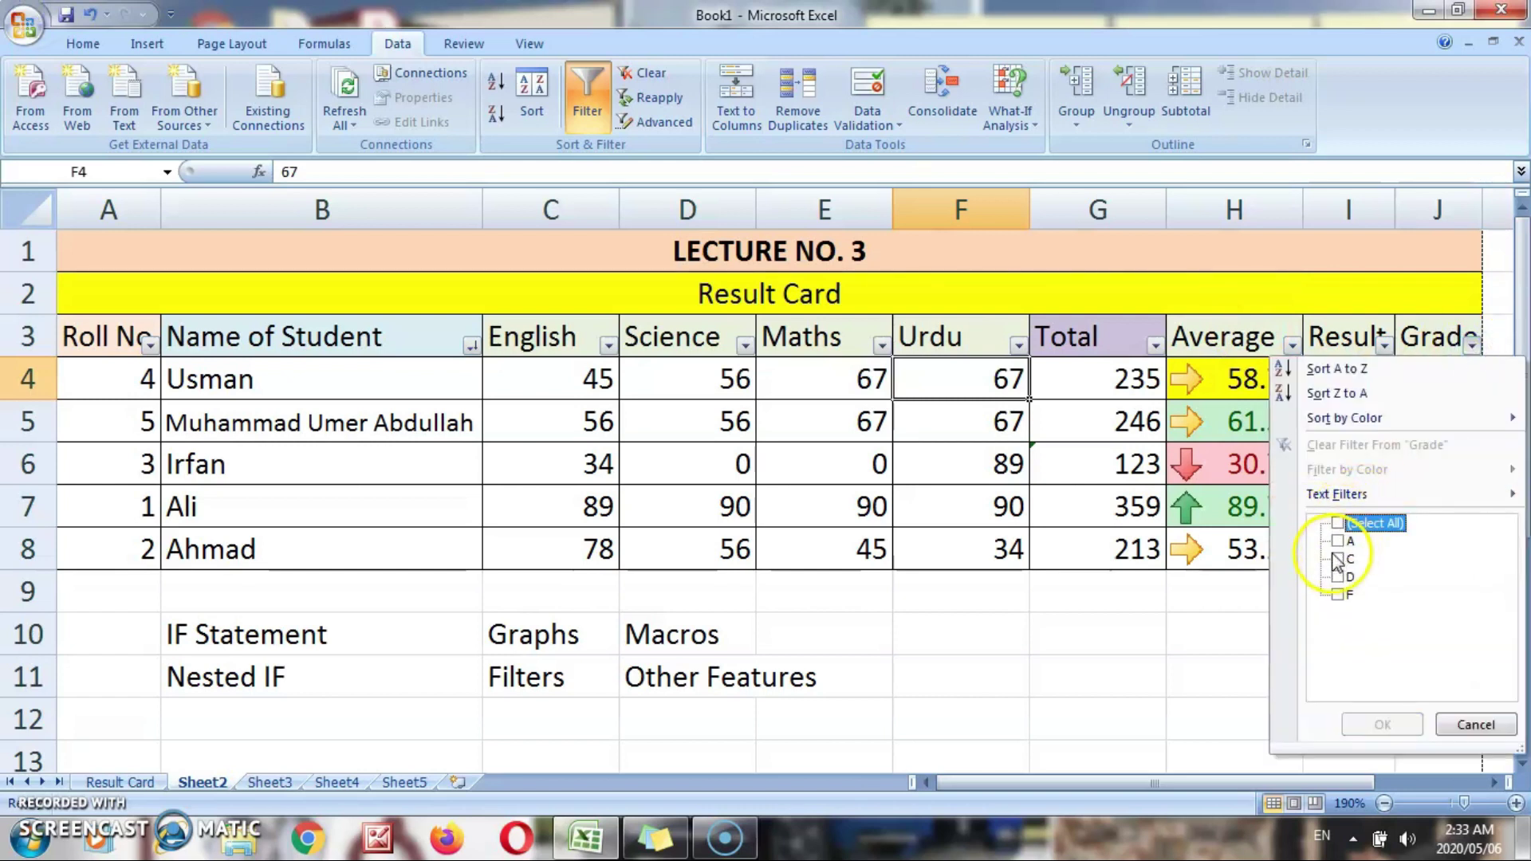
left_click(1338, 541)
left_click(1384, 708)
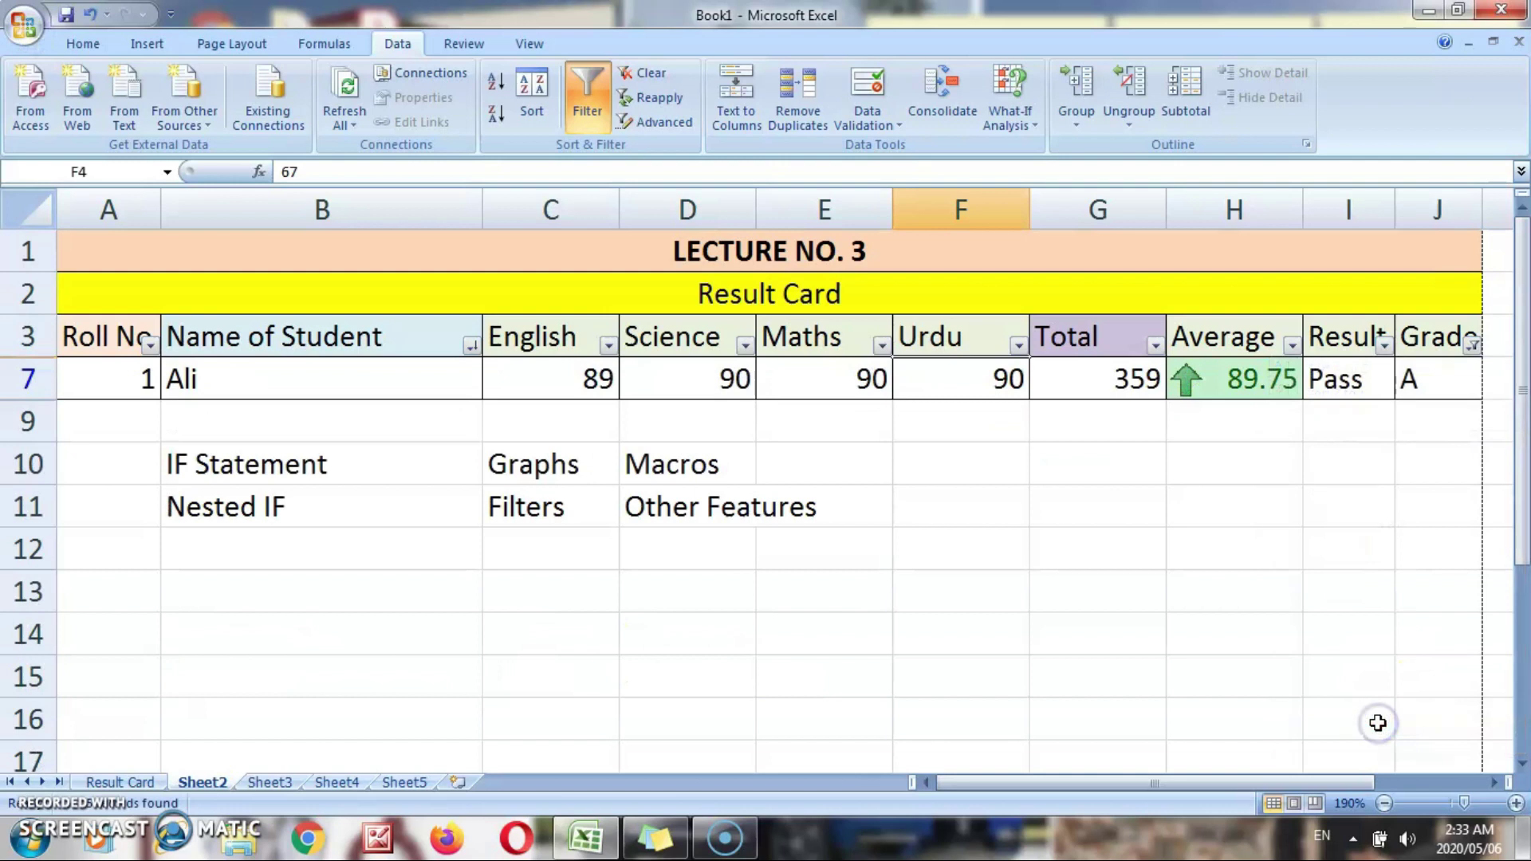
Change the Grade filter from A to only students with grade D.
left_click(1471, 344)
left_click(1338, 540)
left_click(1339, 576)
left_click(1382, 726)
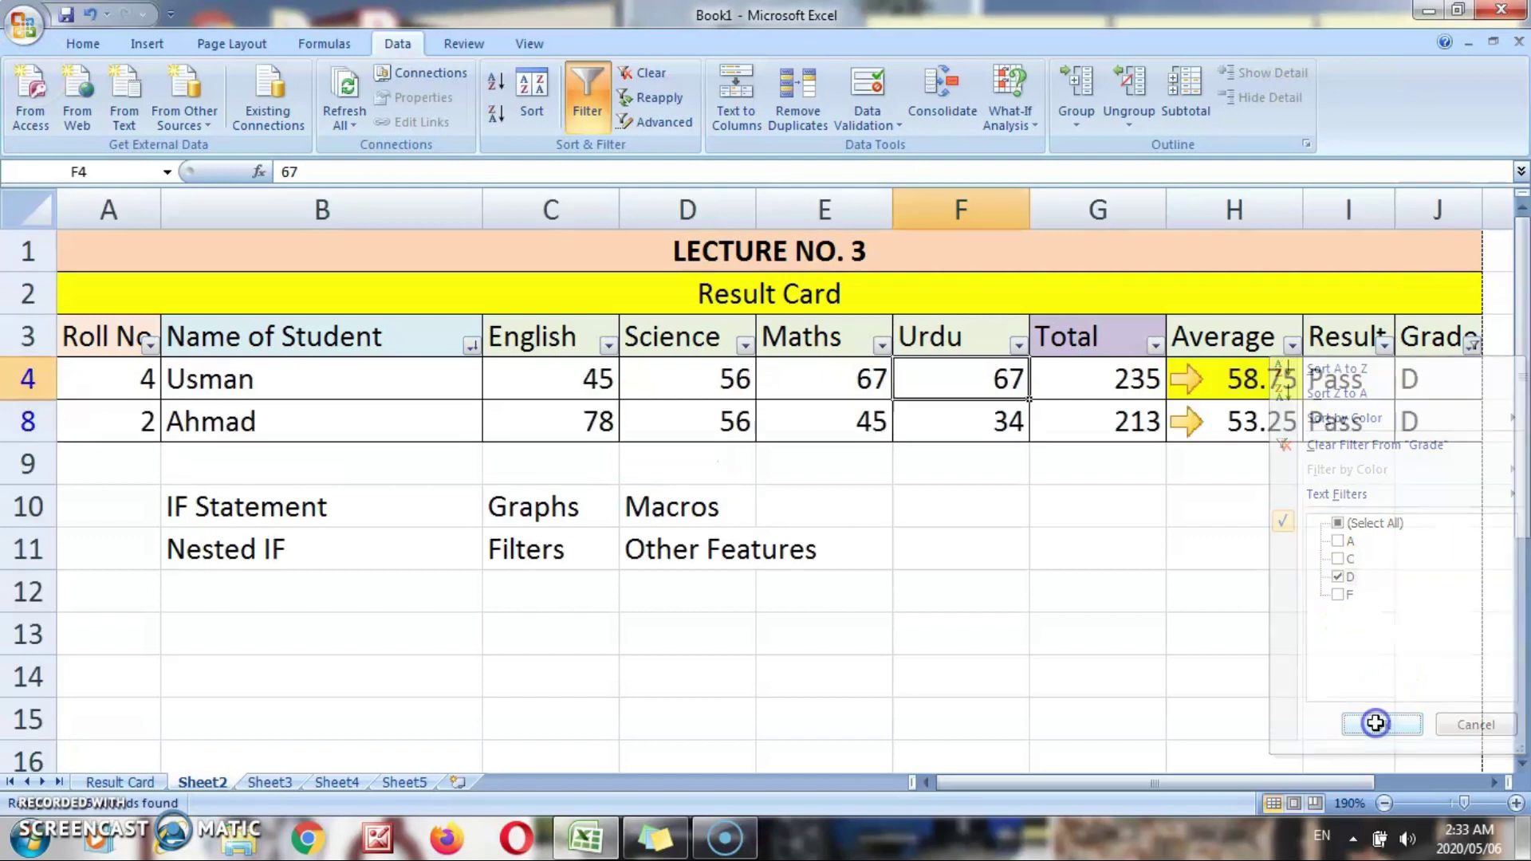
Select all grades in the Grade filter again and clear the table's sort and filter state.
left_click(1471, 344)
left_click(1373, 525)
left_click(1368, 724)
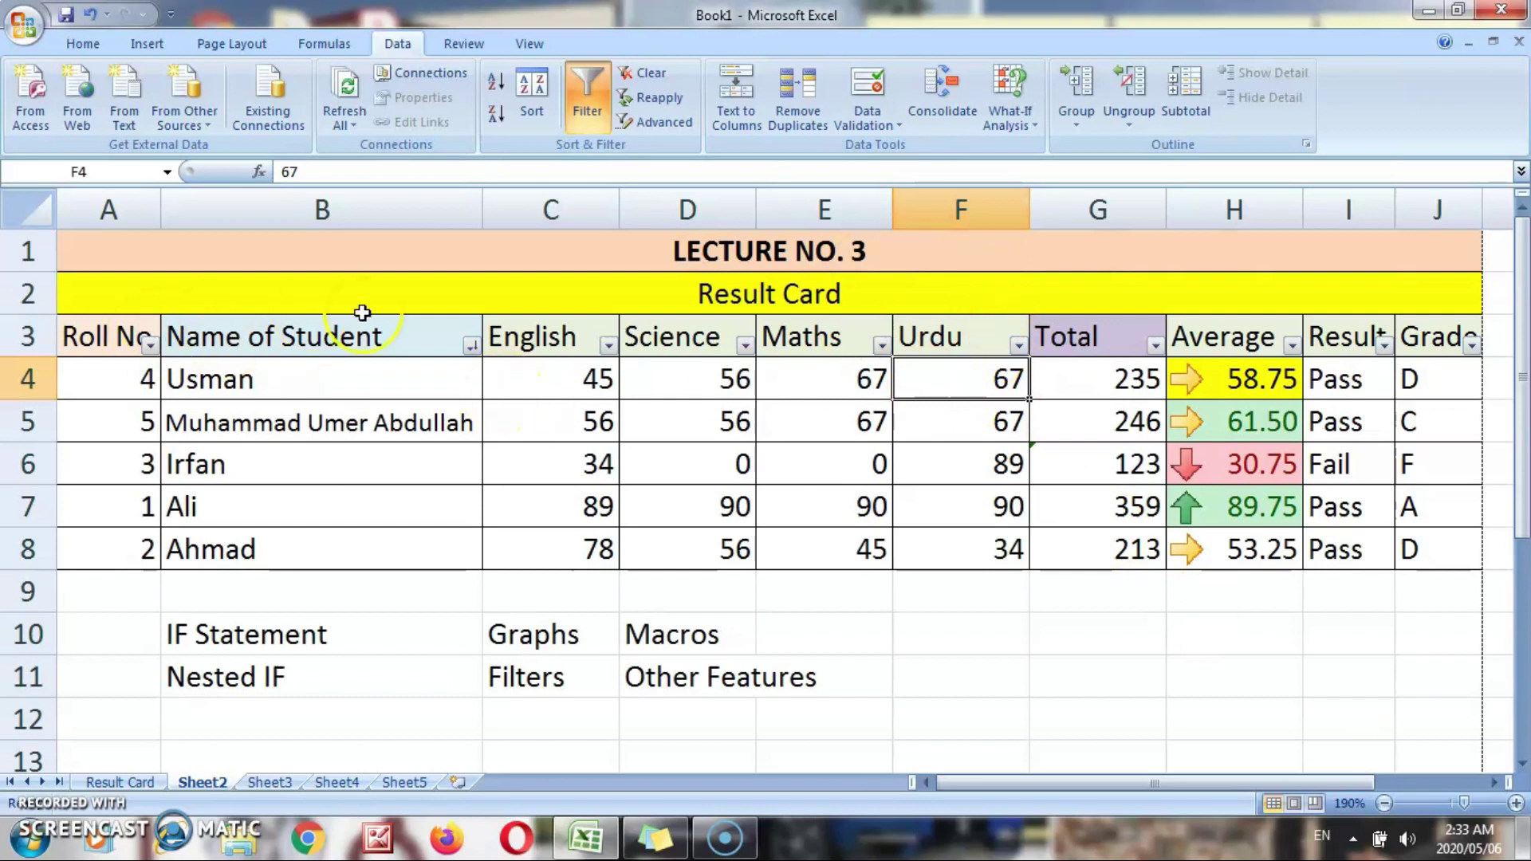
left_click(650, 77)
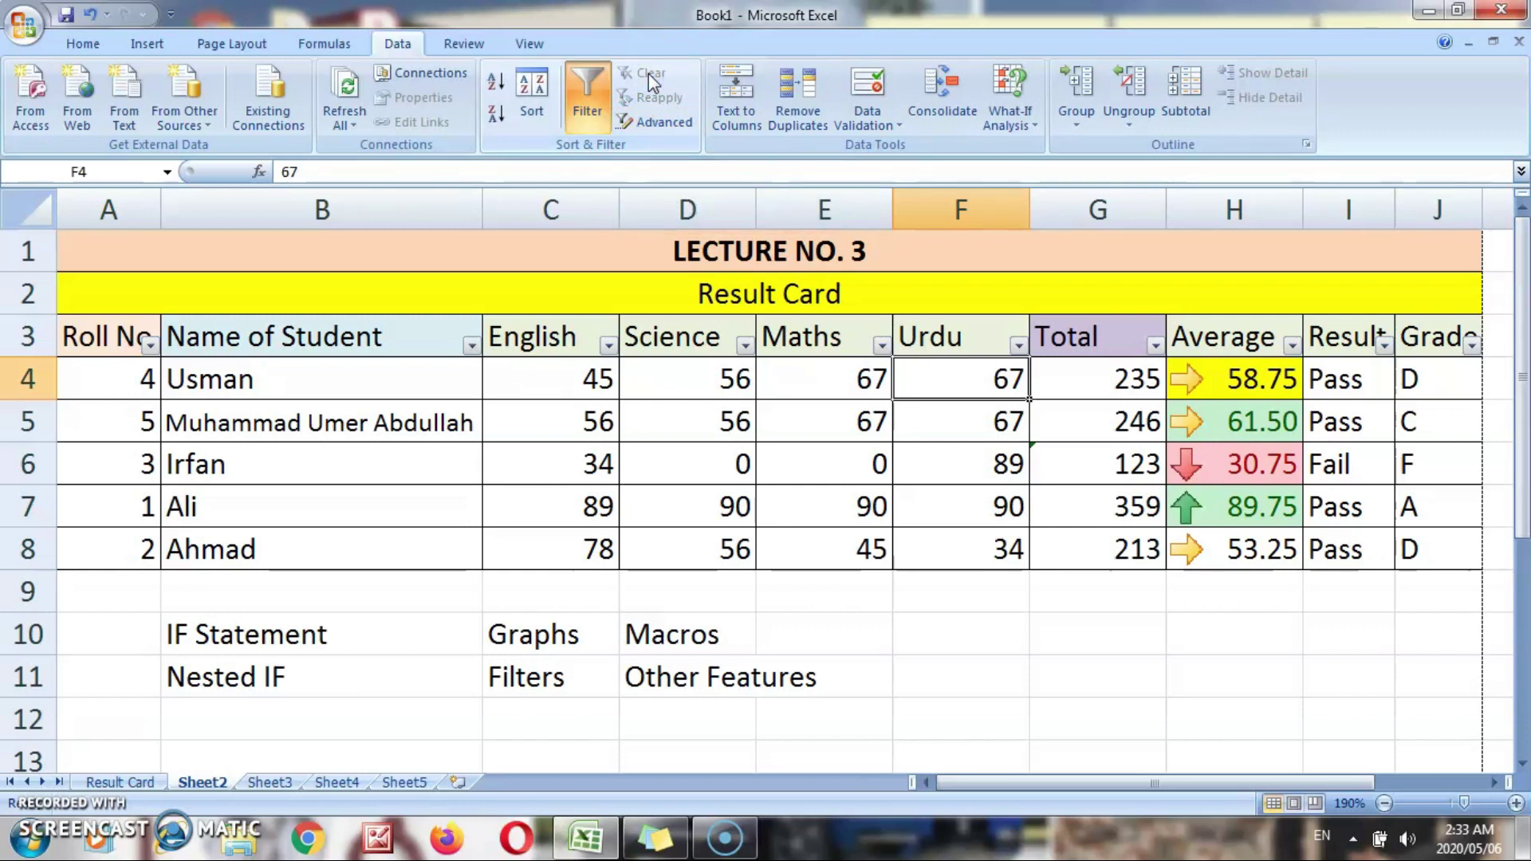
Select the result table in A3:J8 and put its rows back in Roll No order from 1 to 5 with filtering kept on.
left_click(97, 349)
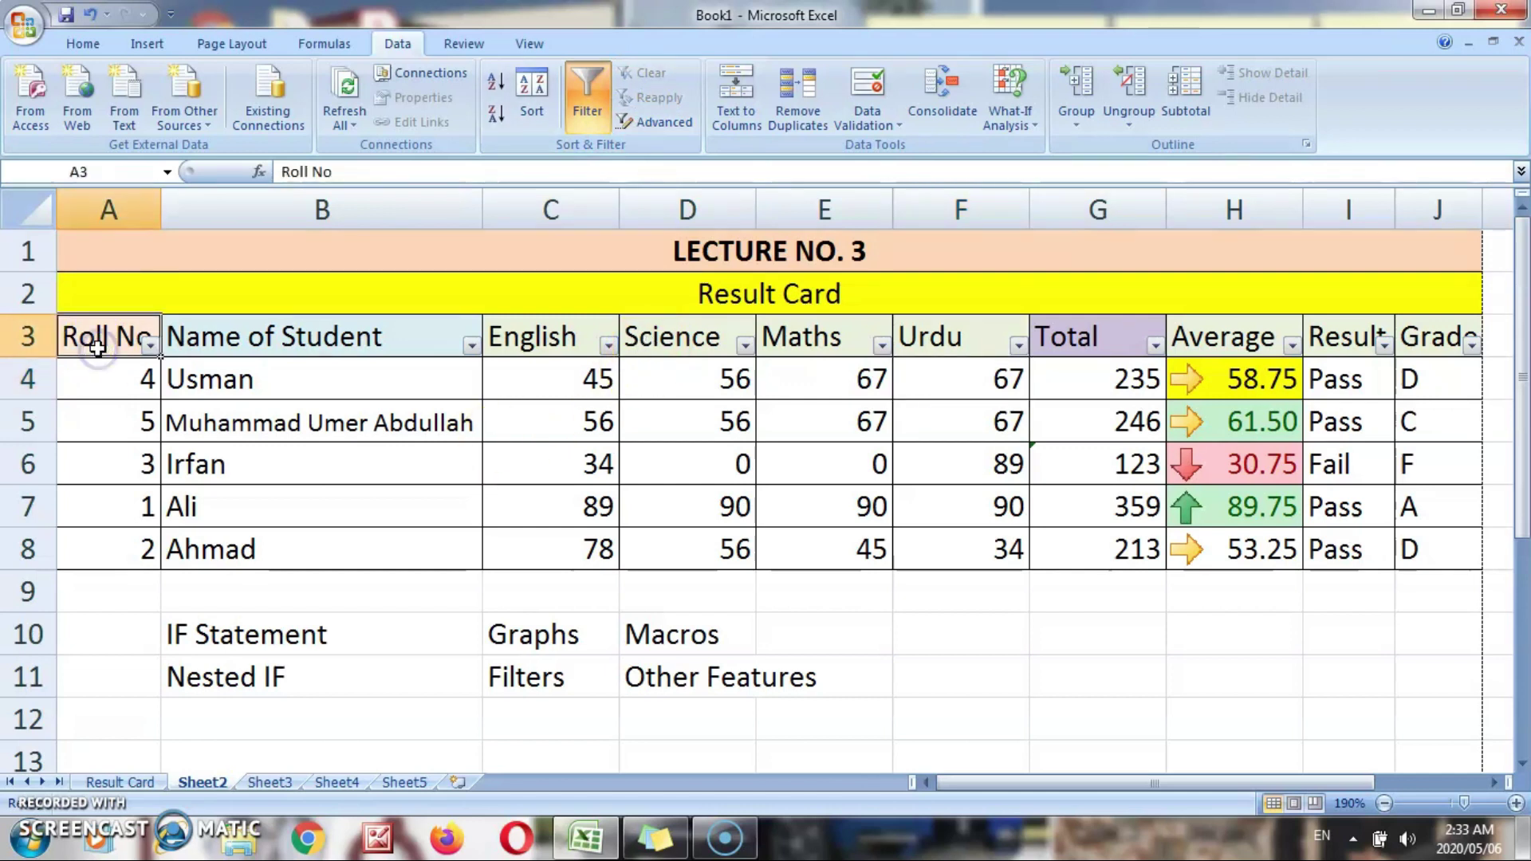
key("shift+Right")
key("shift+Right")
key("shift+Right")
key("shift+Right")
key("shift+Right")
key("shift+Right")
key("shift+Right")
key("shift+Right")
key("shift+Right")
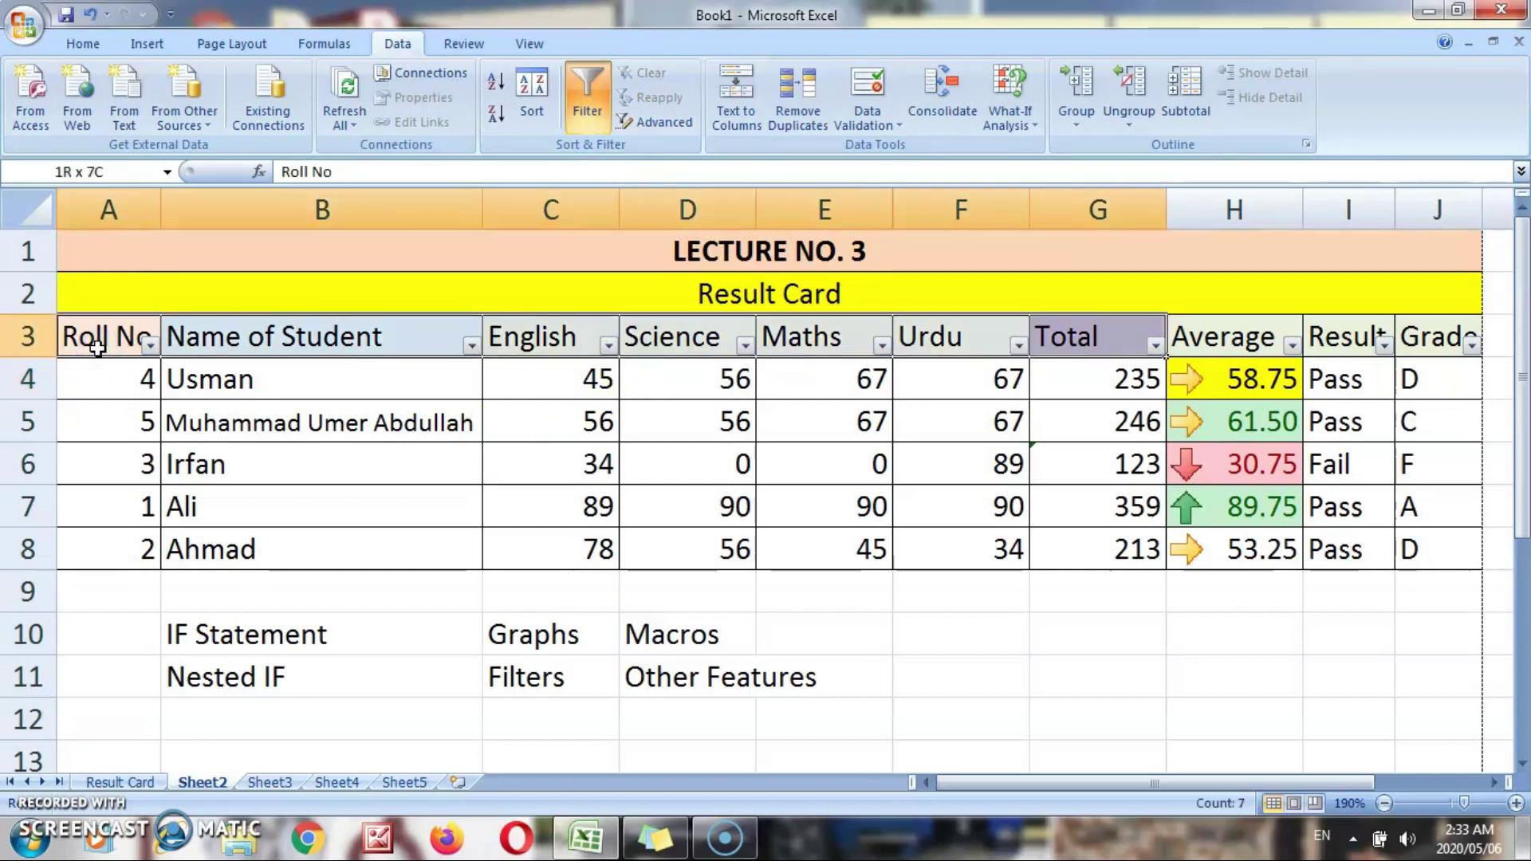
key("shift+Down")
key("shift+Down")
key("shift+Down")
key("shift+Down")
key("shift+Down")
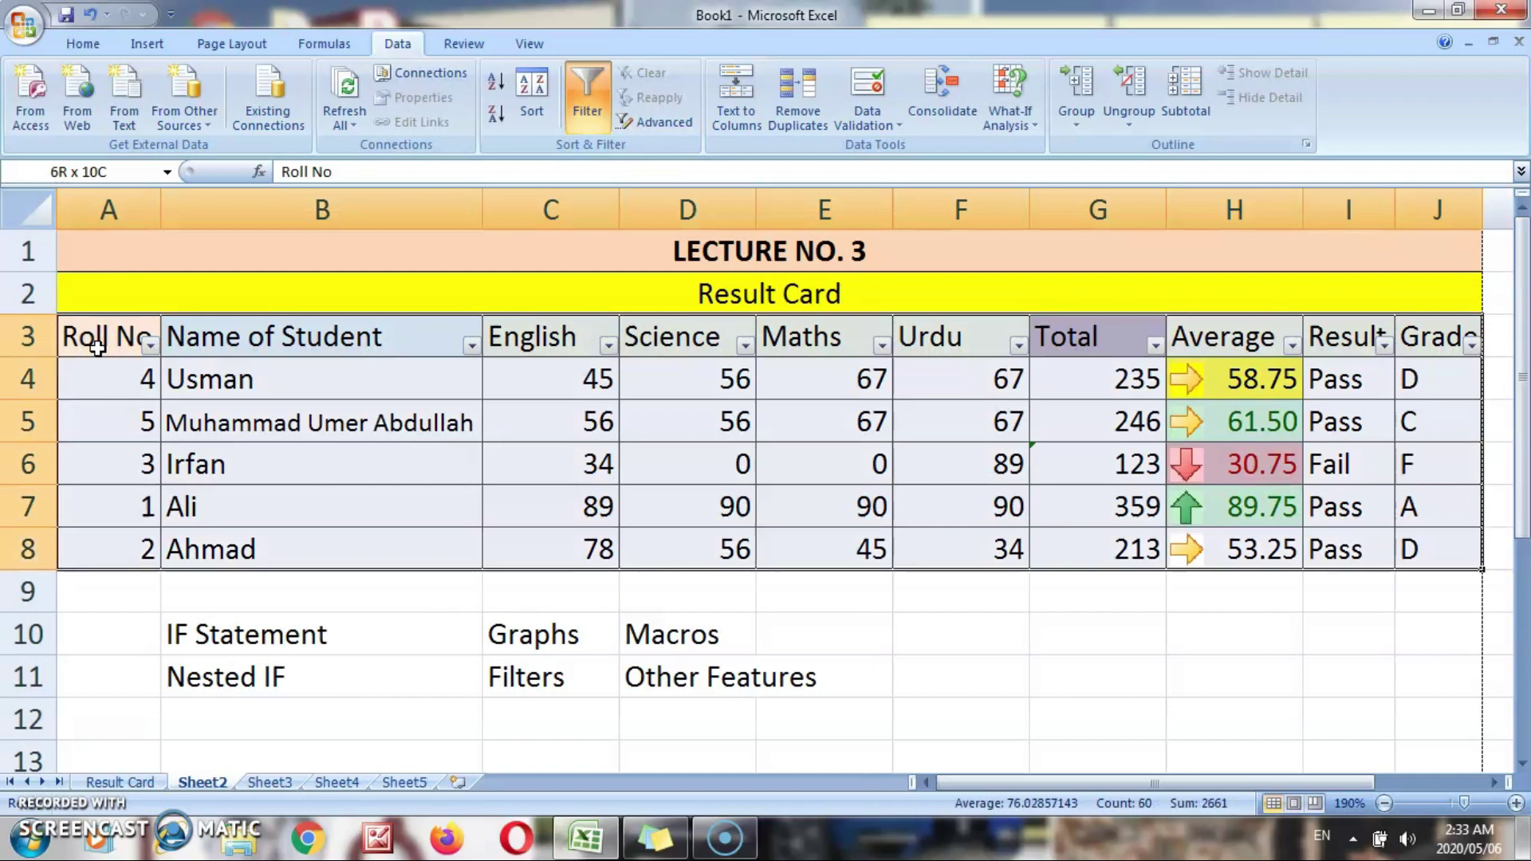
left_click(588, 95)
left_click(458, 602)
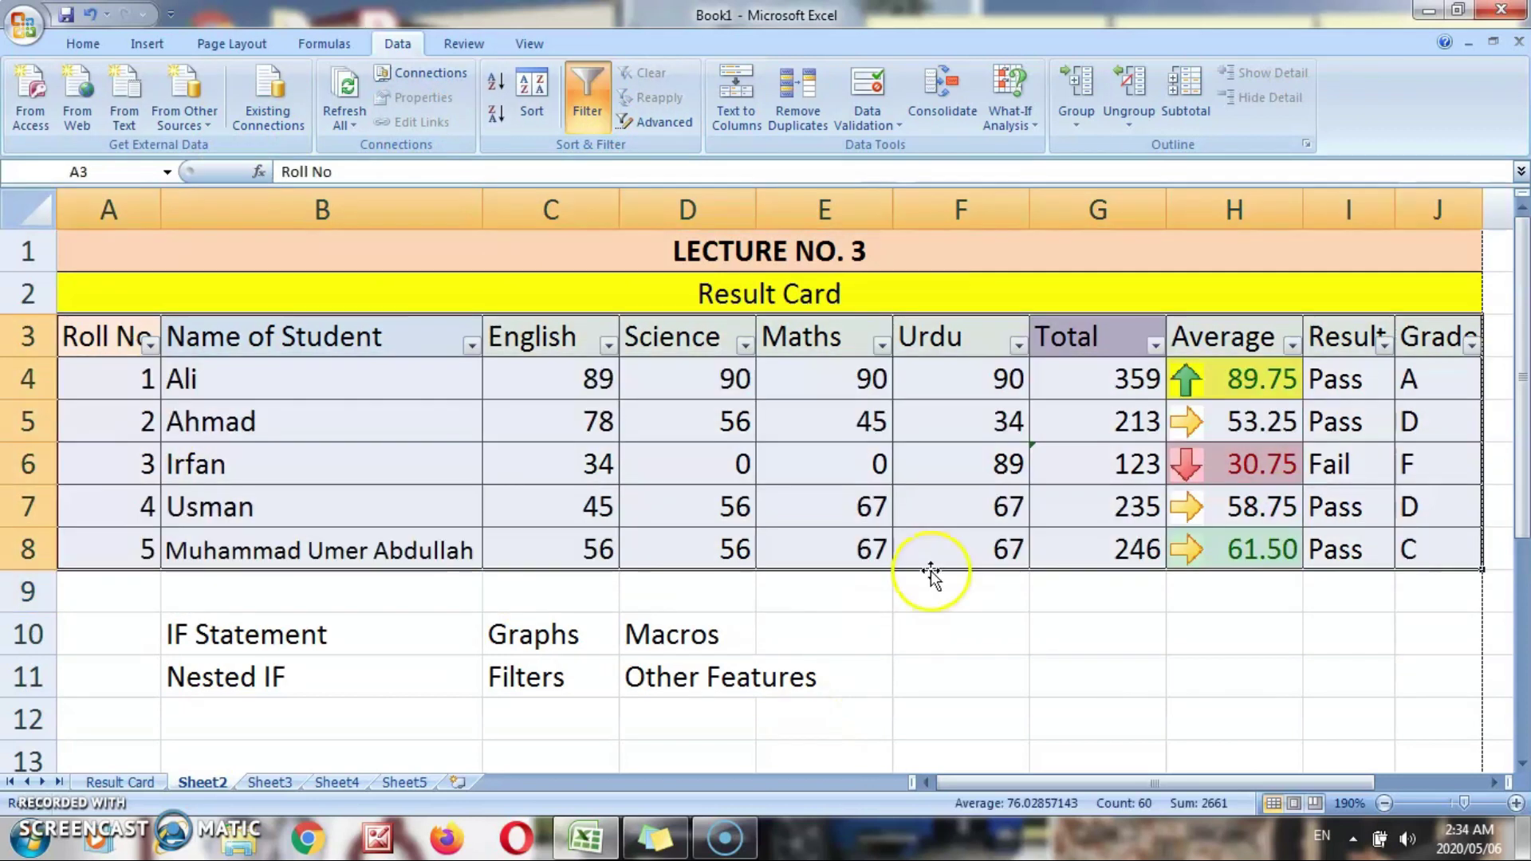
left_click(912, 604)
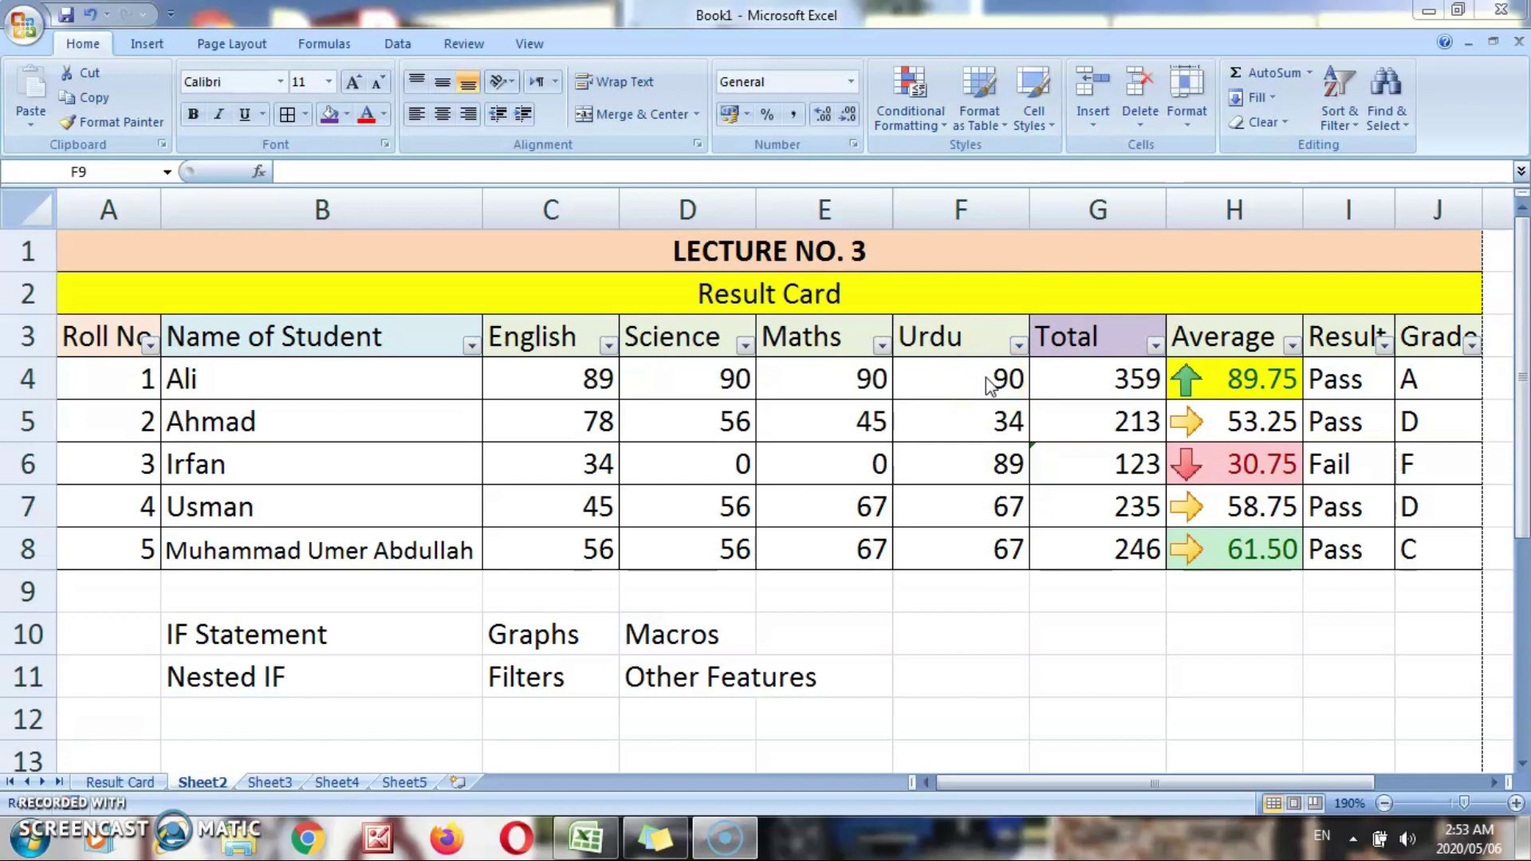
Start recording a macro named Formatting with the shortcut Ctrl+Shift+F and the description Formatting of Text.
left_click(530, 46)
left_click(530, 46)
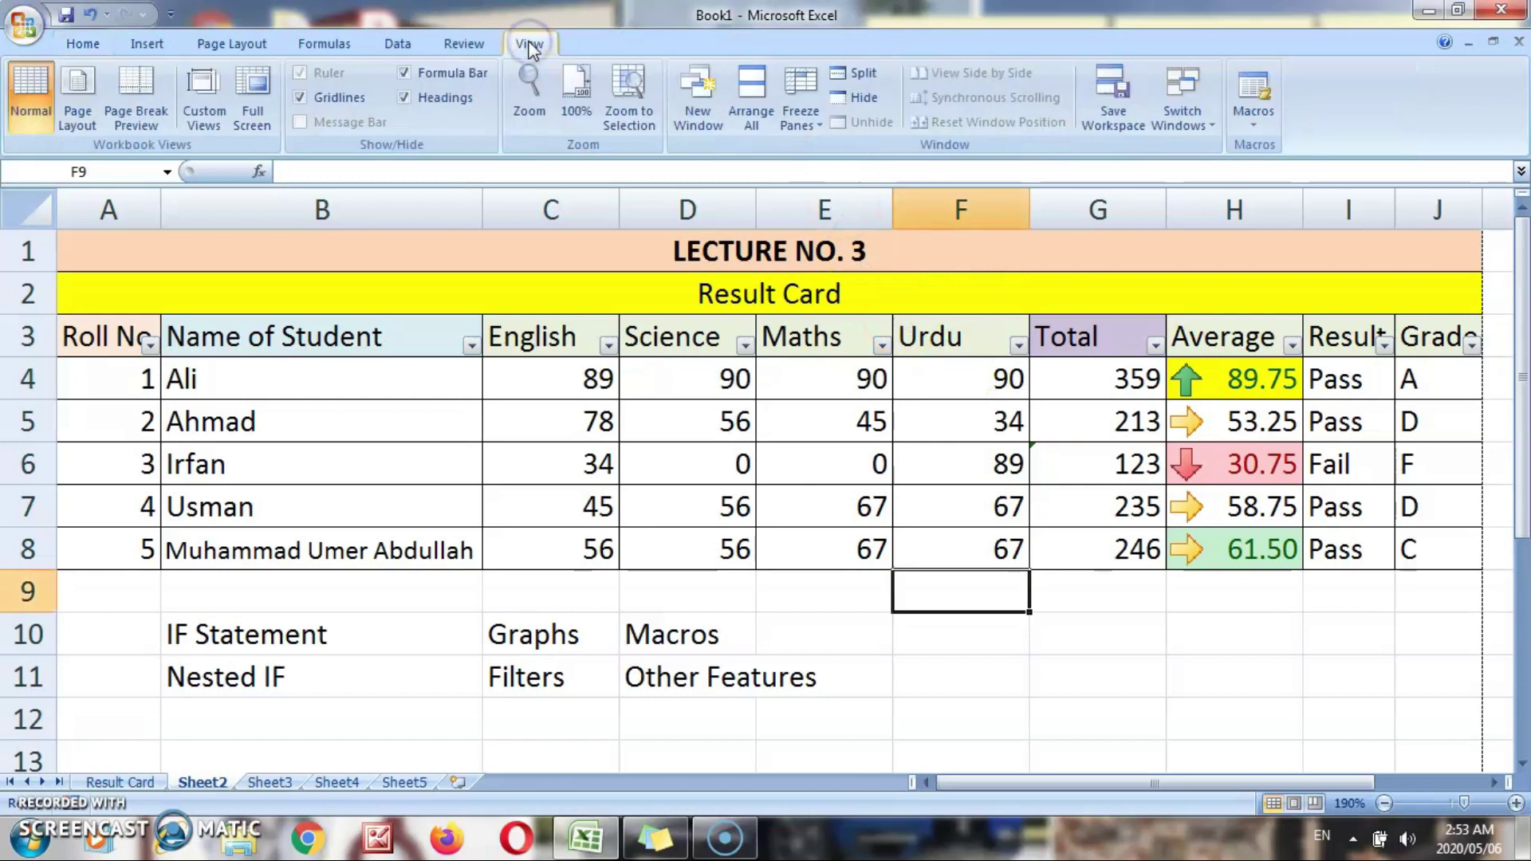
left_click(1255, 124)
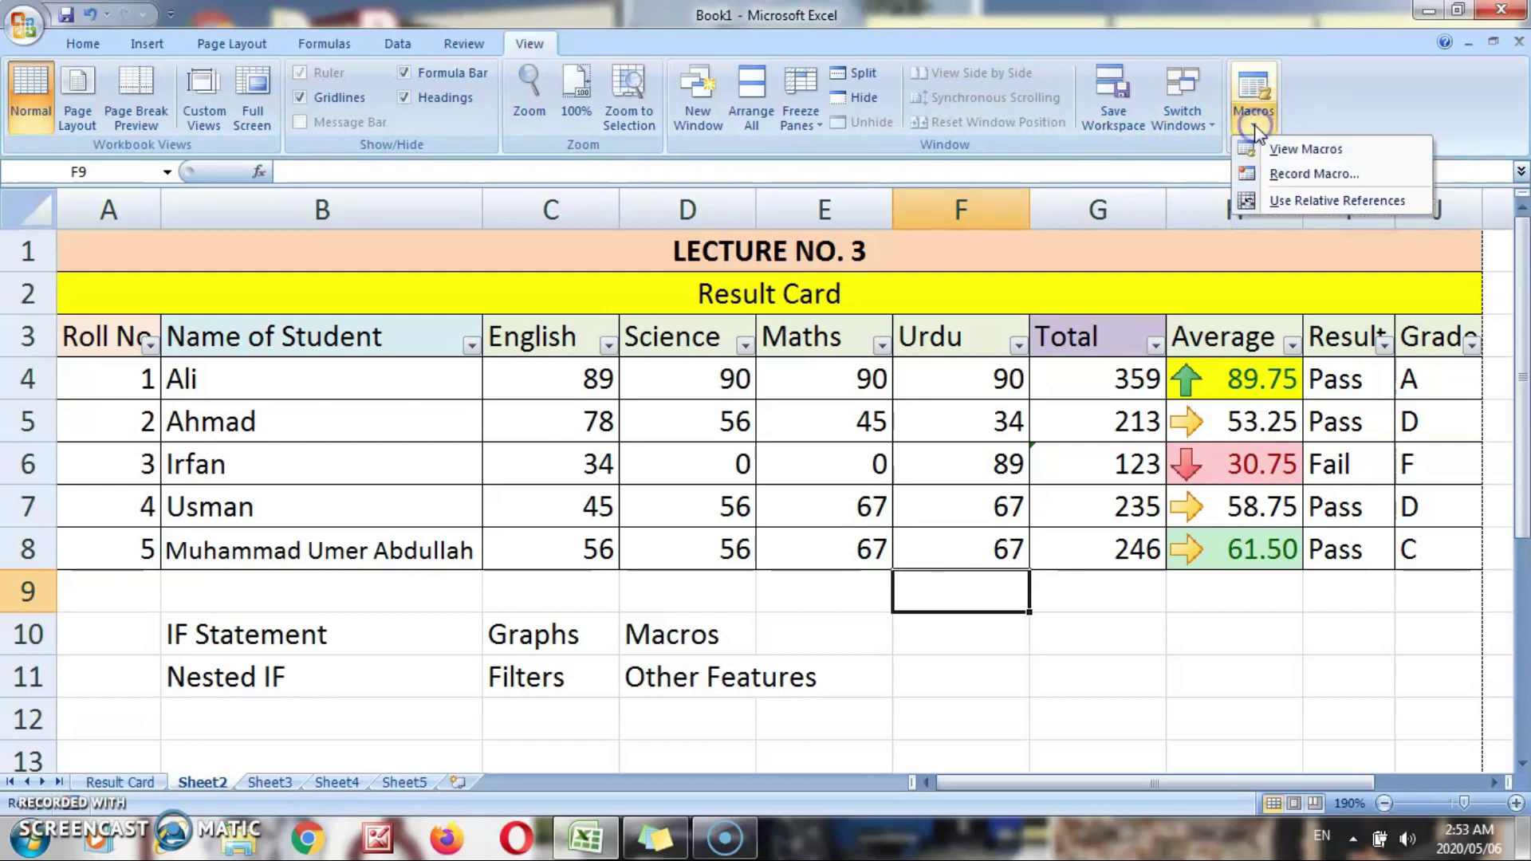
left_click(1287, 176)
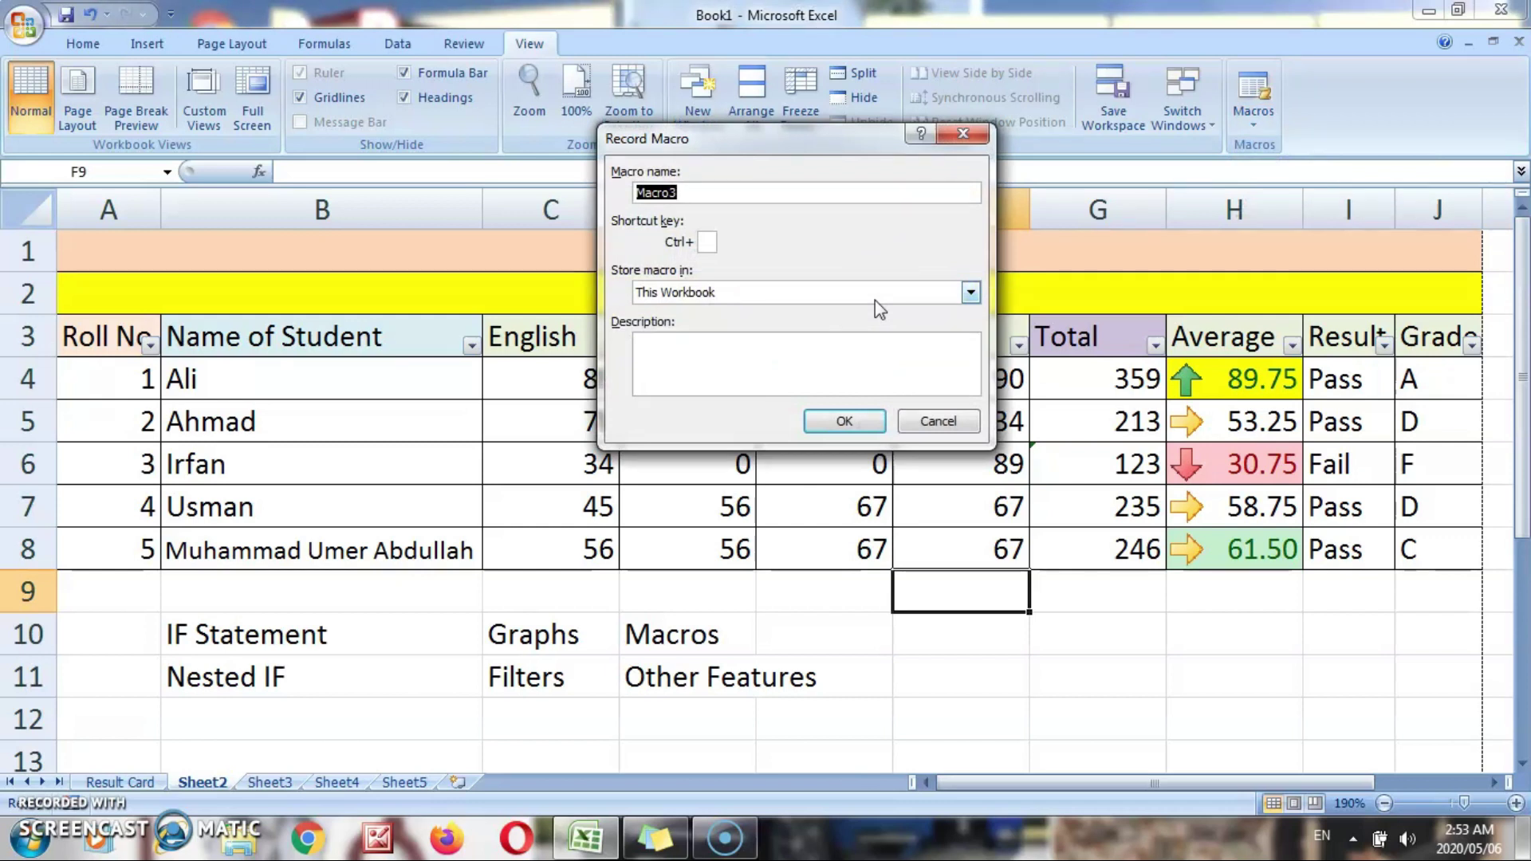
type("Formatting")
left_click(707, 241)
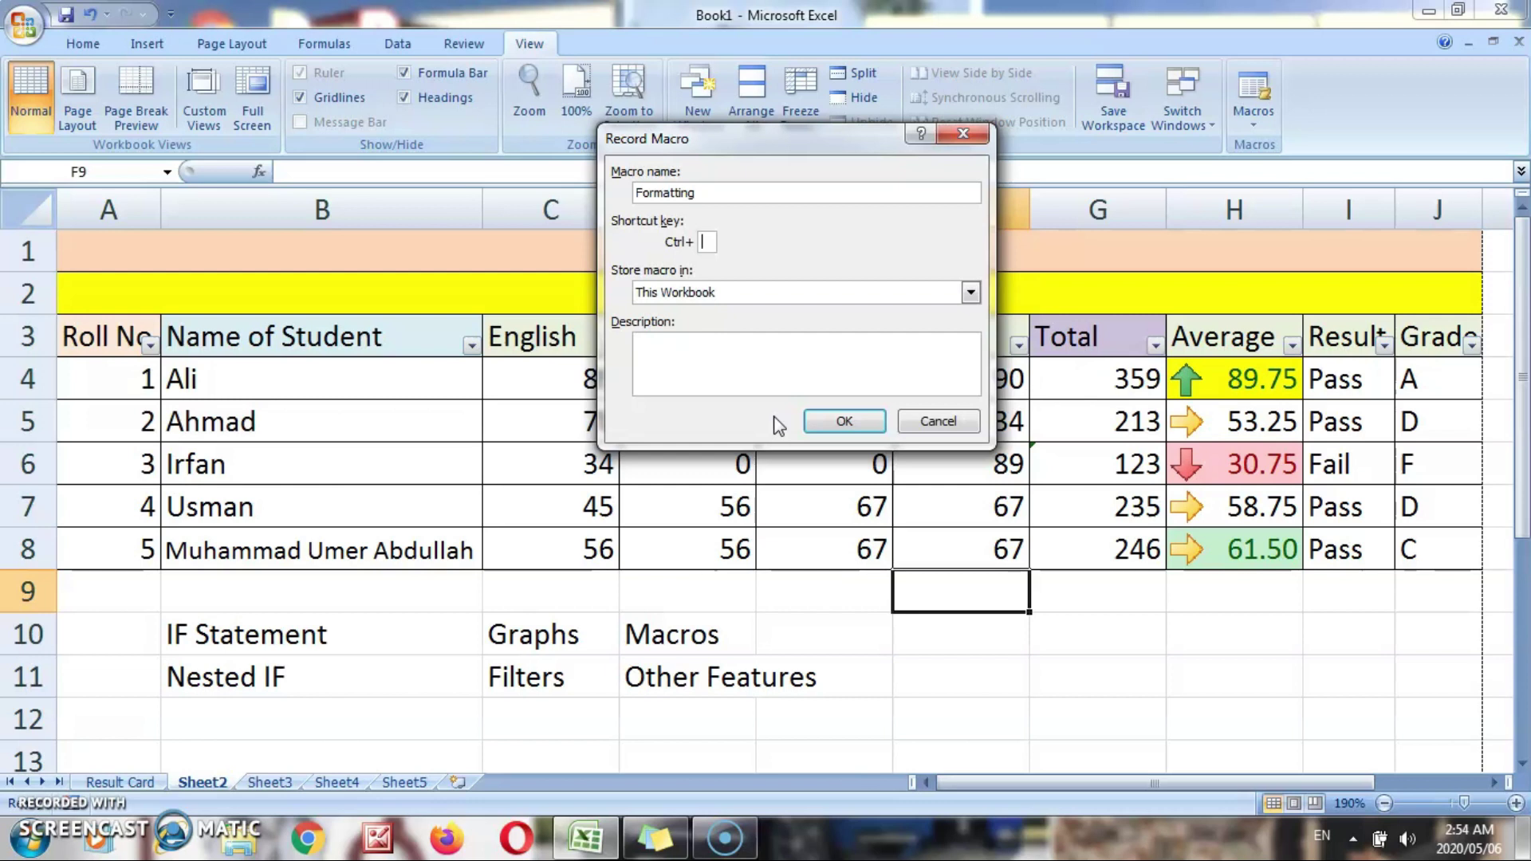
type("F")
left_click(725, 348)
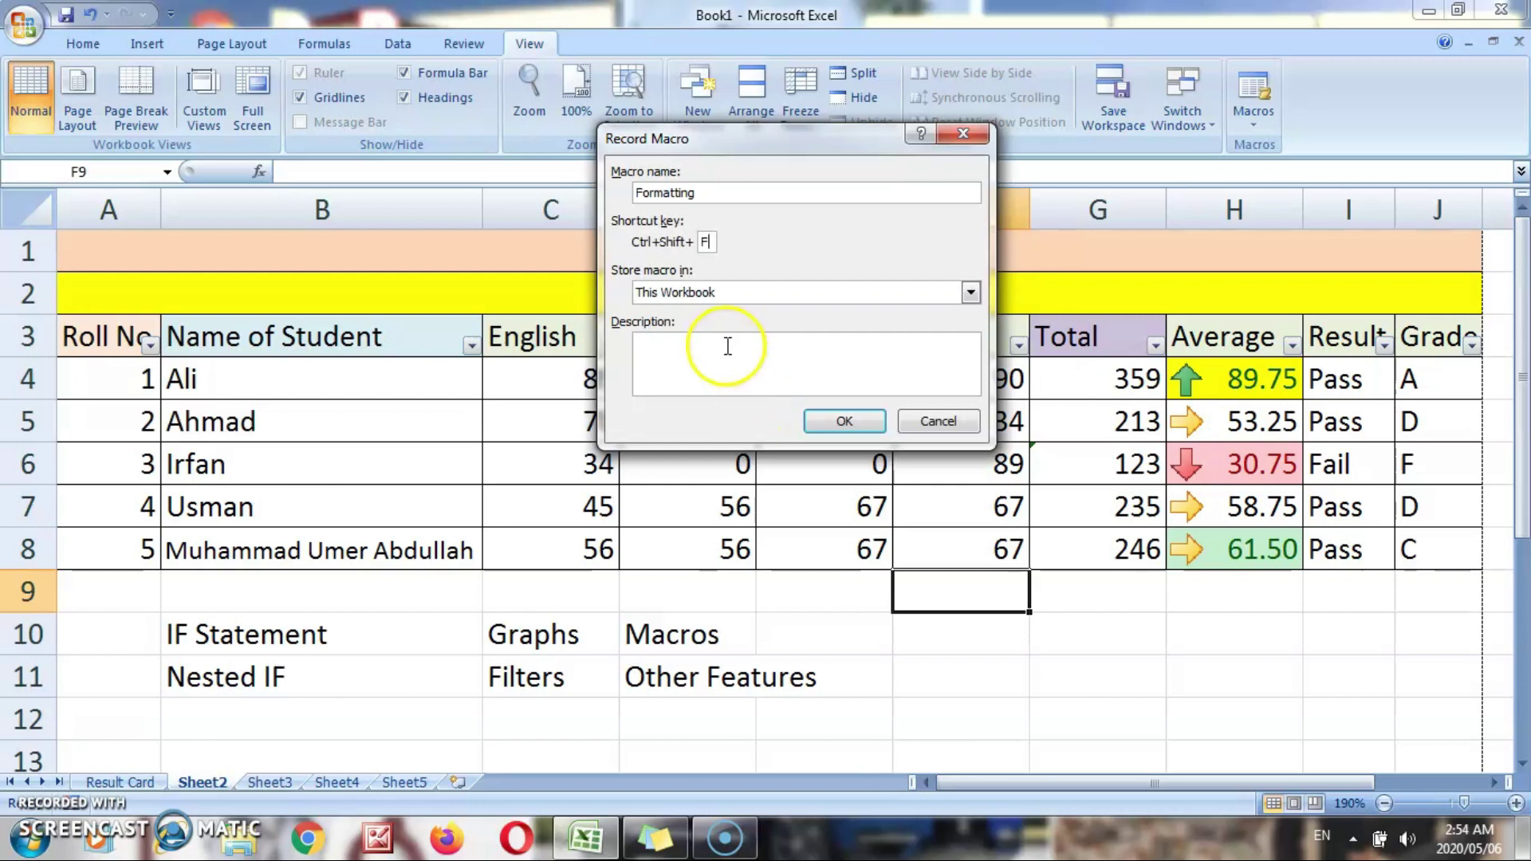
type("Formatting of Text")
left_click(854, 425)
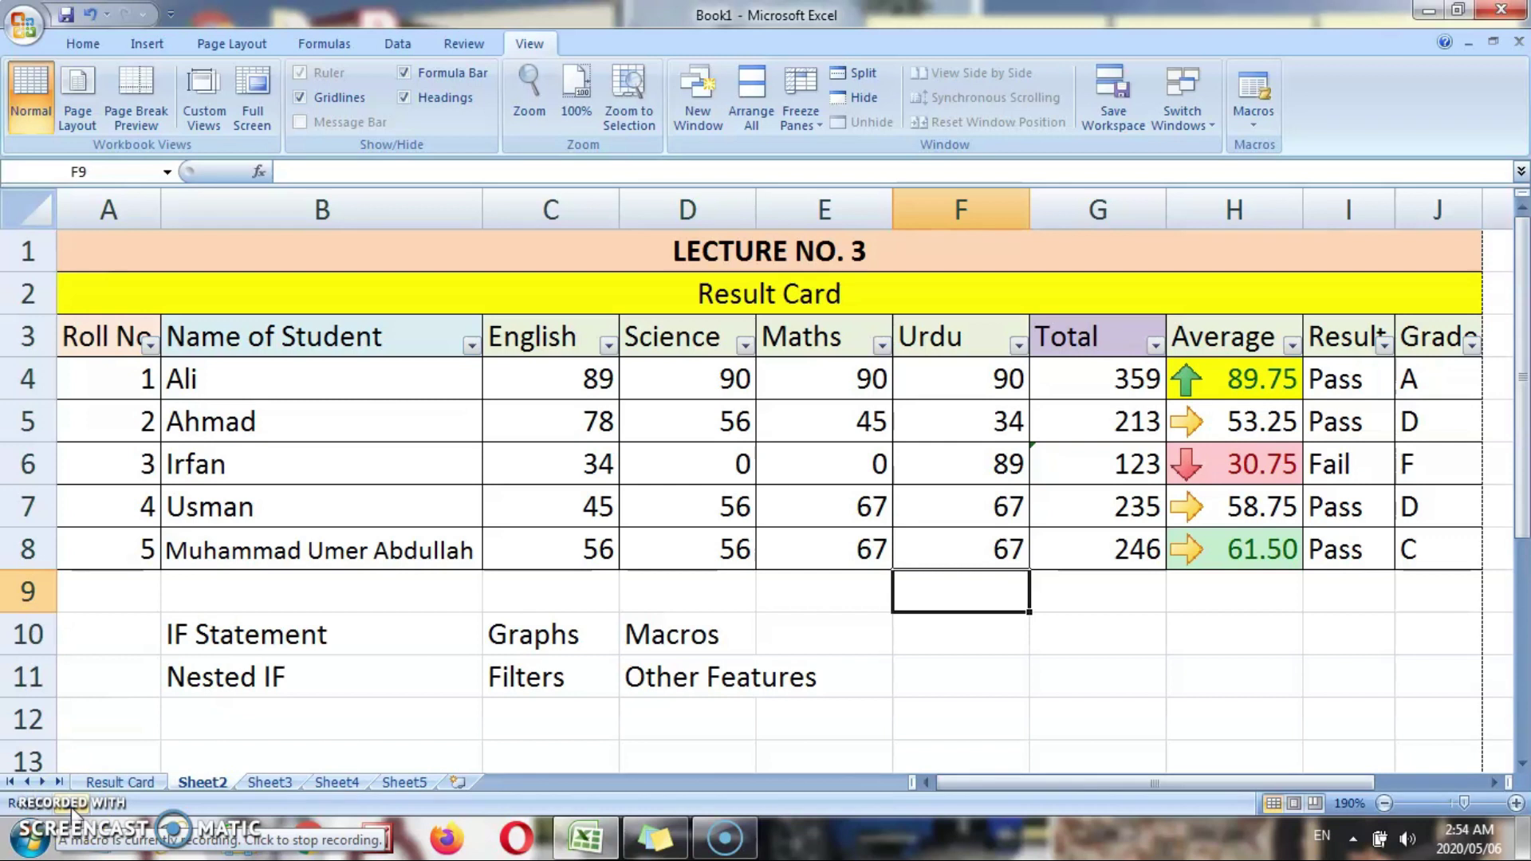
Make the student name in B4 and the grade in J4 bold, and centre the grade horizontally.
left_click(349, 388)
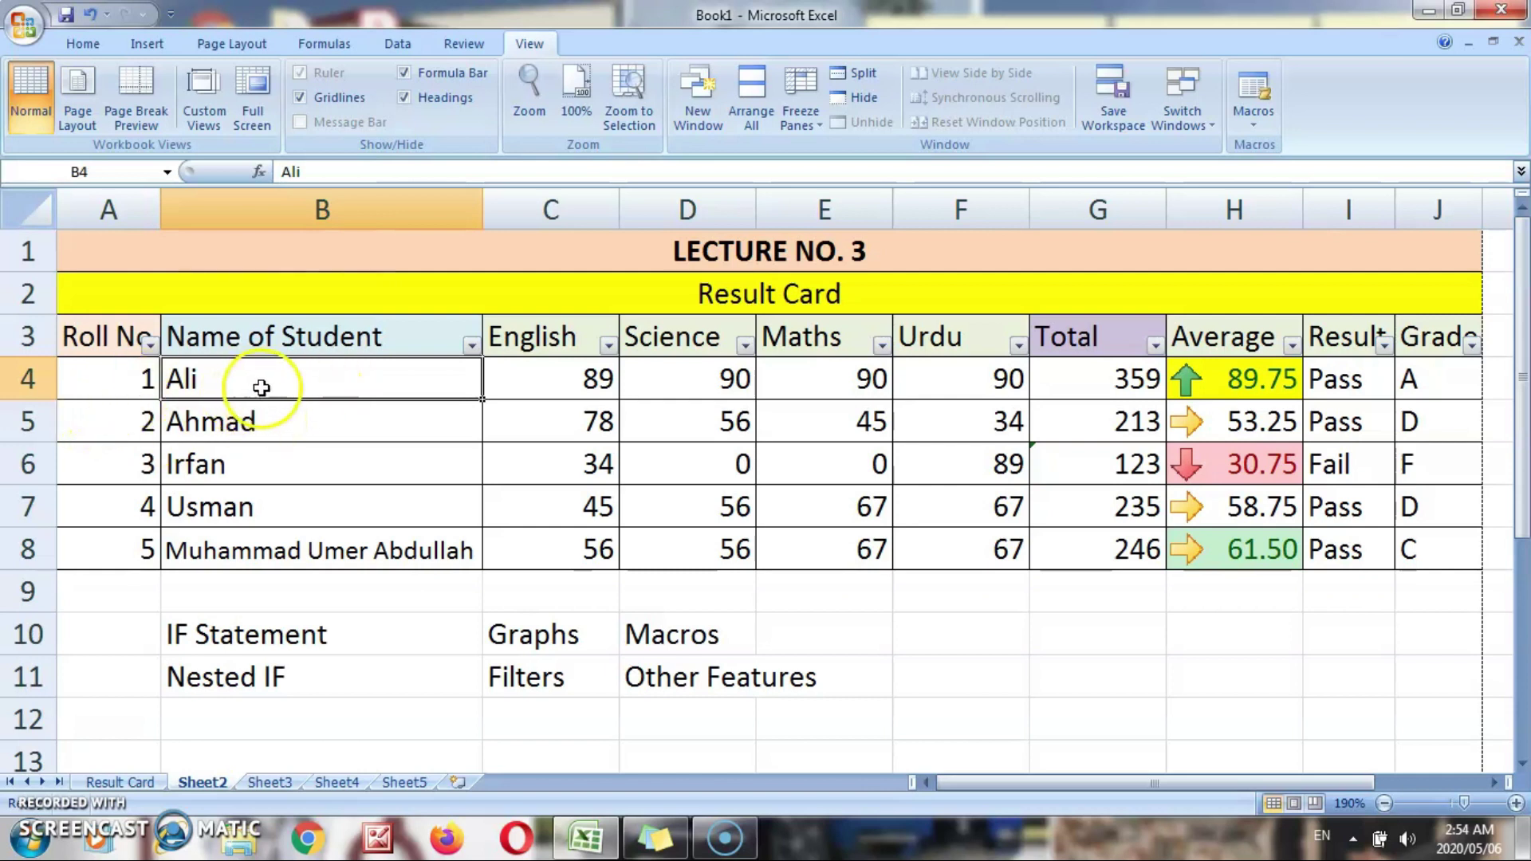
left_click(95, 47)
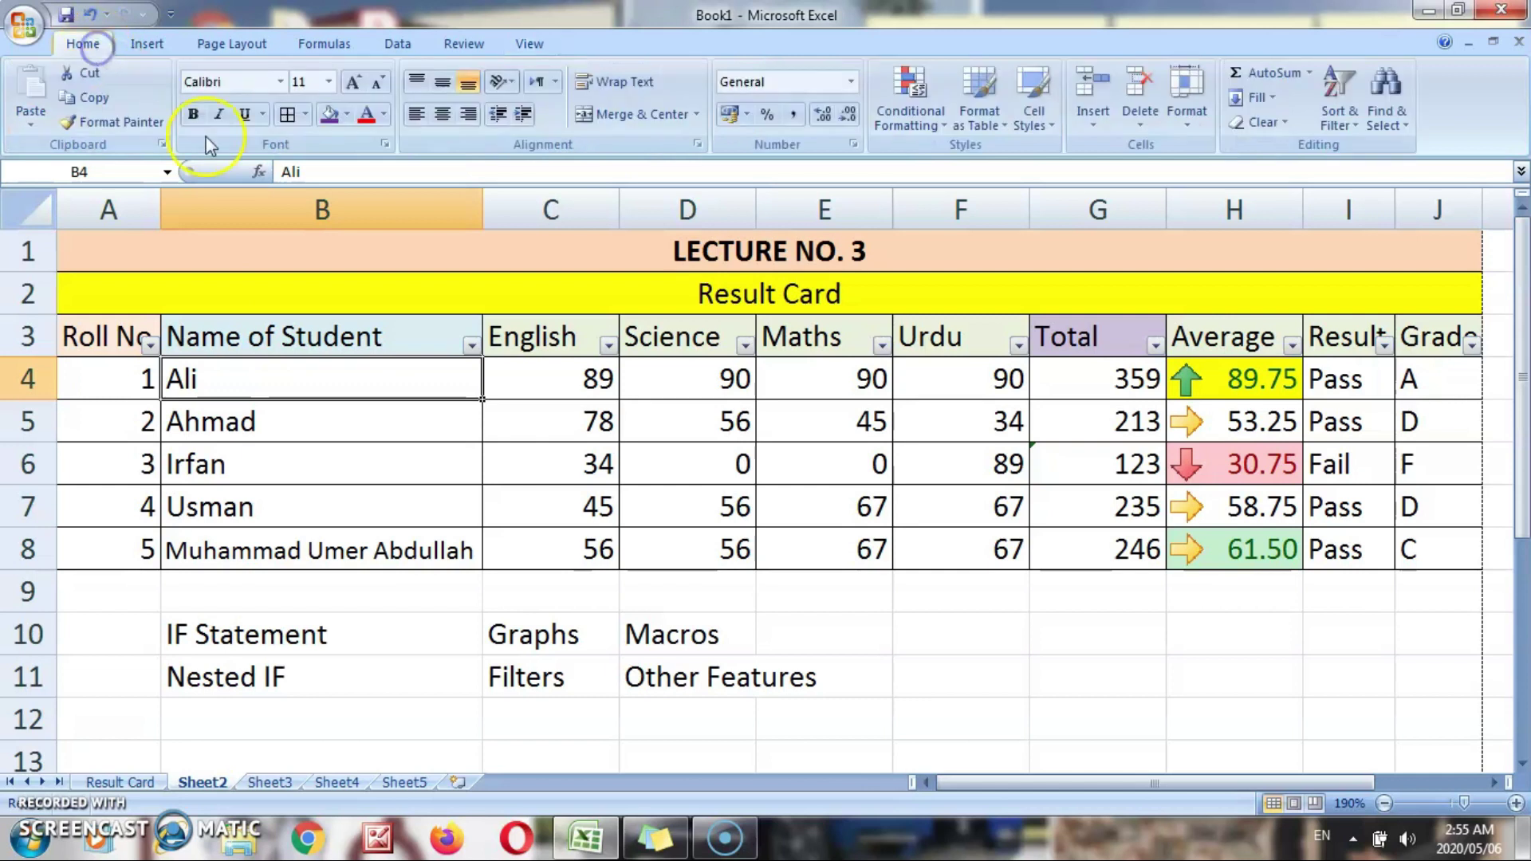
left_click(193, 114)
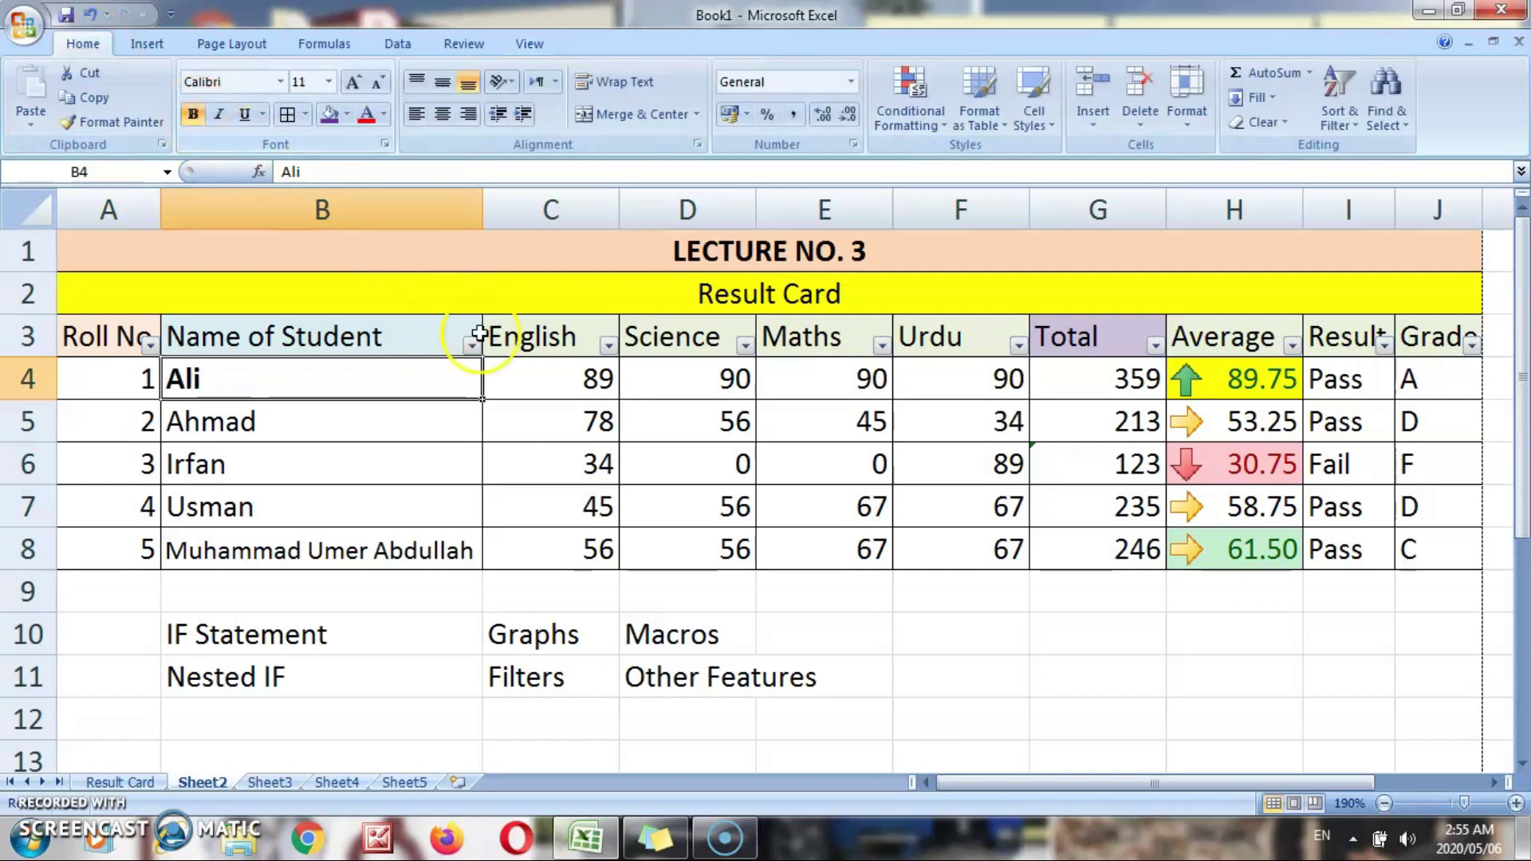
left_click(1413, 376)
left_click(192, 118)
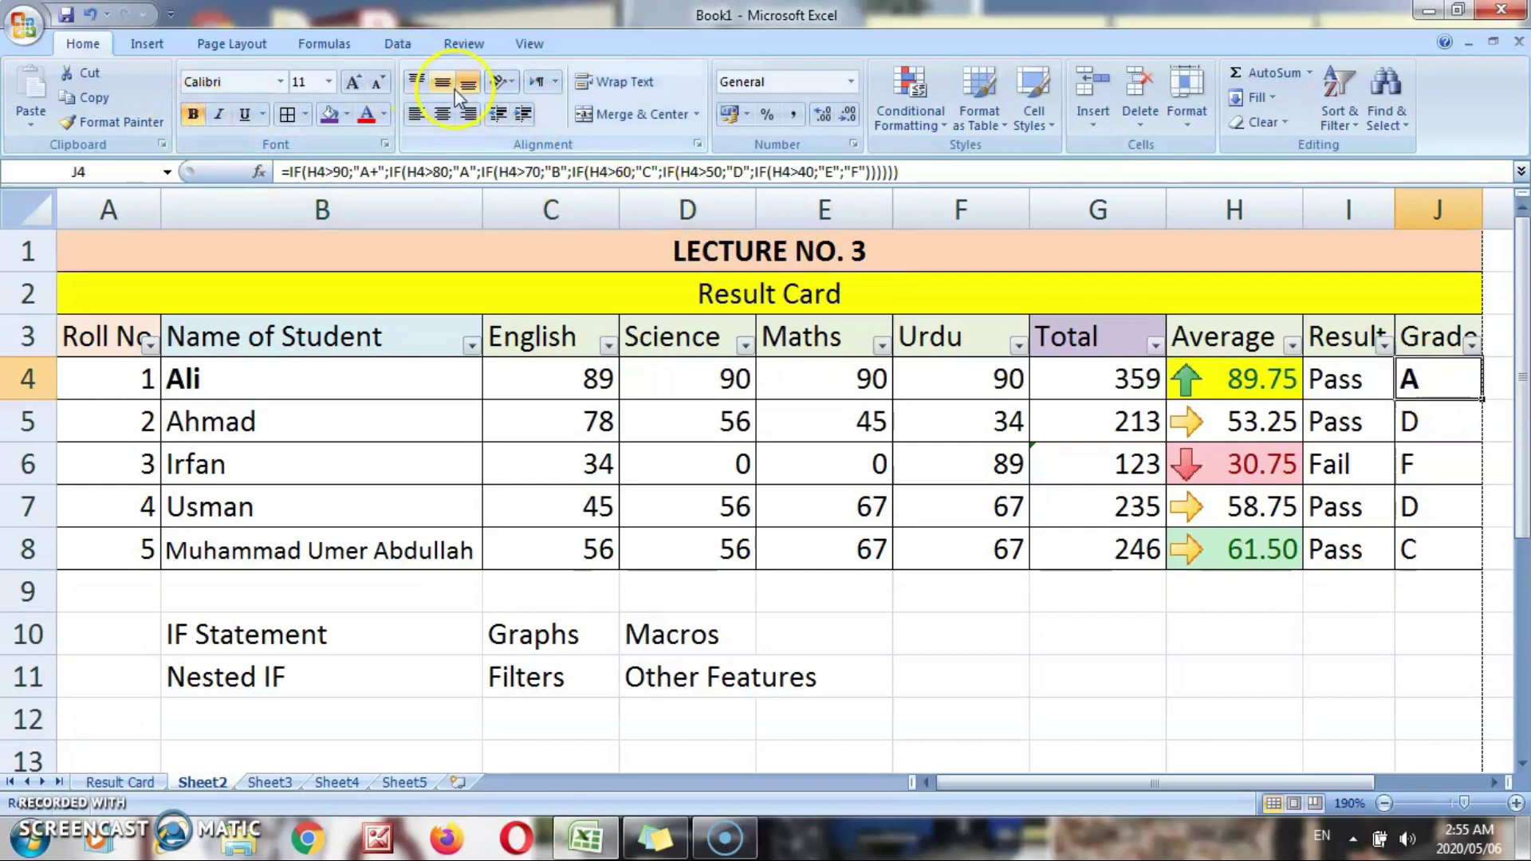
left_click(442, 114)
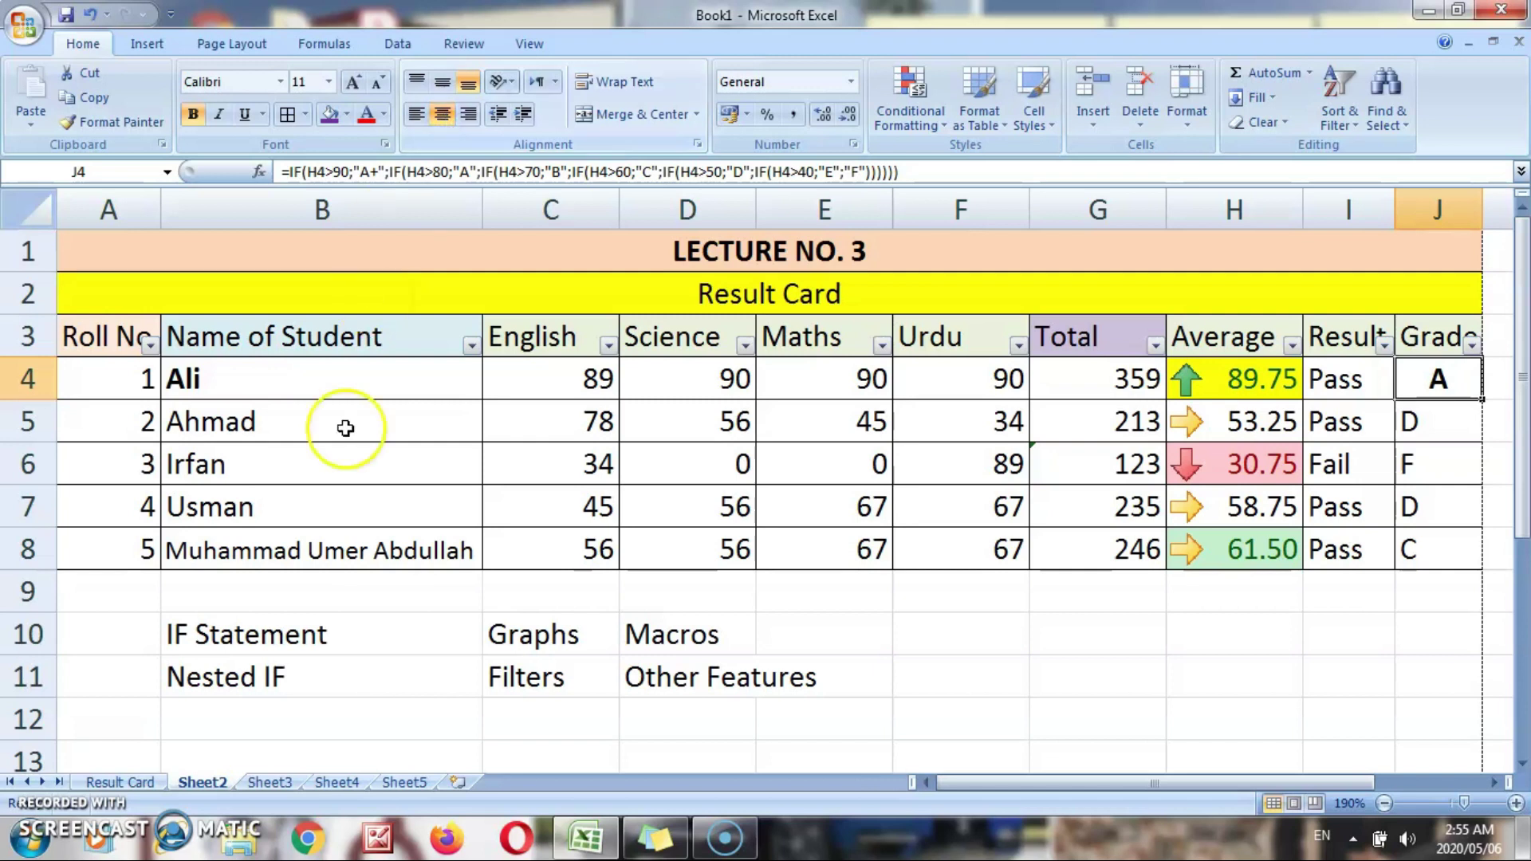
Fill the student name cell B4 with light orange and the English mark cell C4 with yellow.
left_click(304, 382)
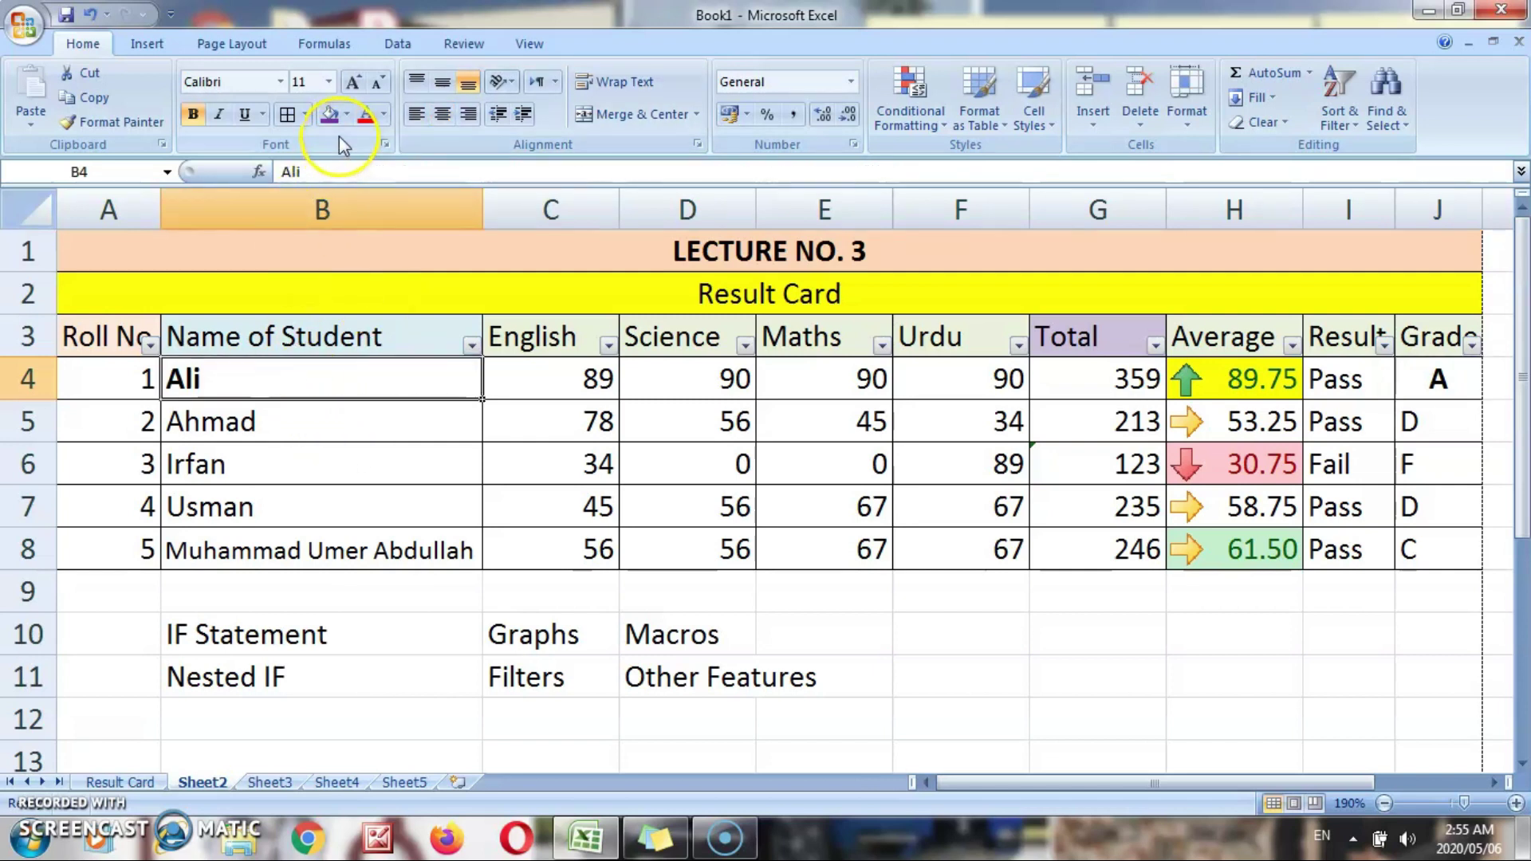
left_click(329, 114)
left_click(545, 393)
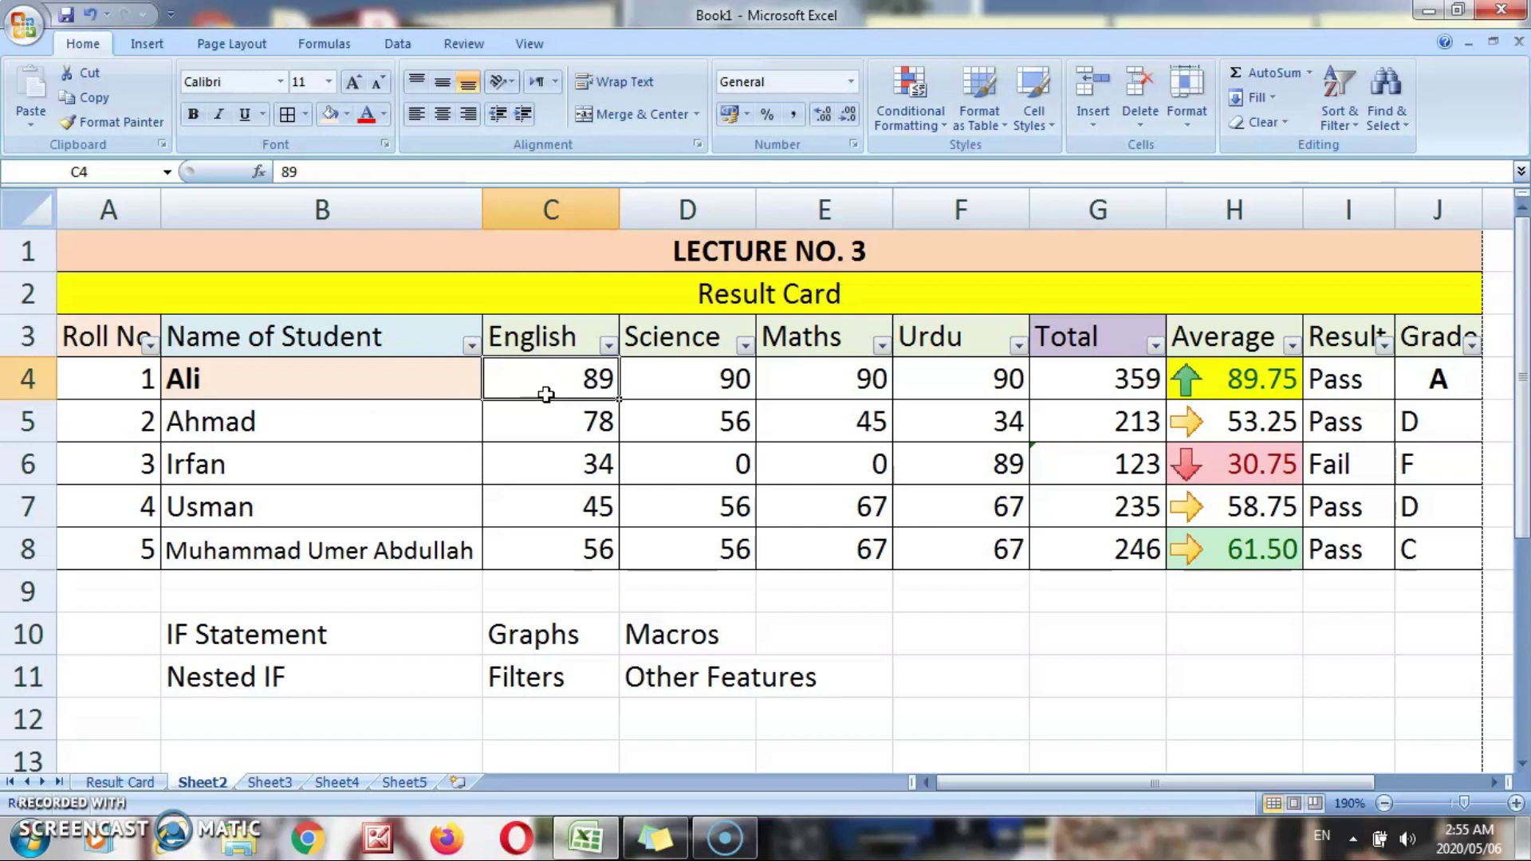
left_click(346, 116)
left_click(385, 282)
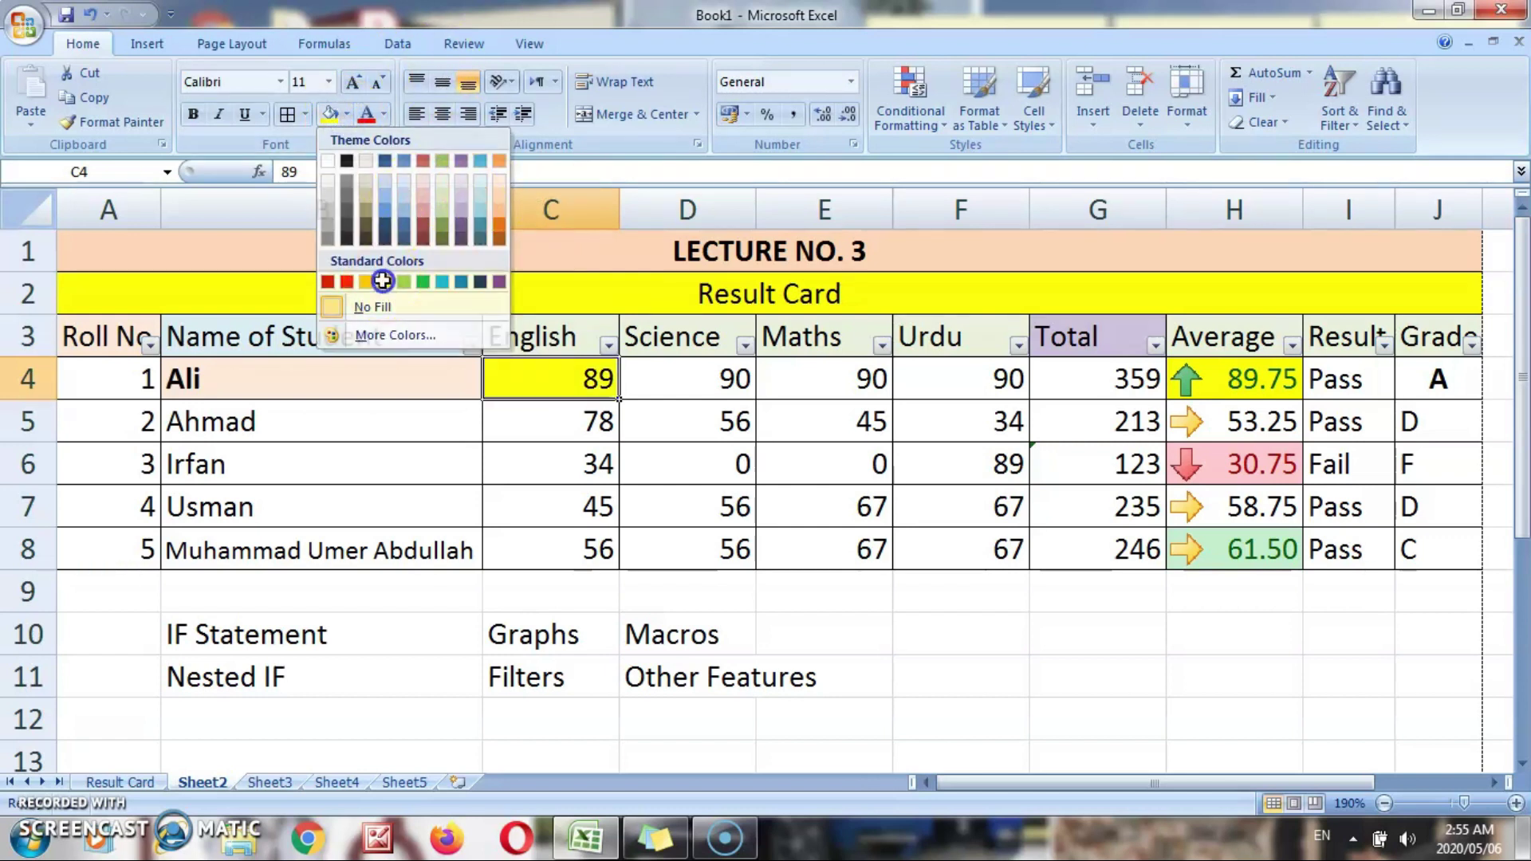
Fill the Science mark cell D4 with the standard light green and the Maths mark cell E4 with the standard orange.
left_click(693, 380)
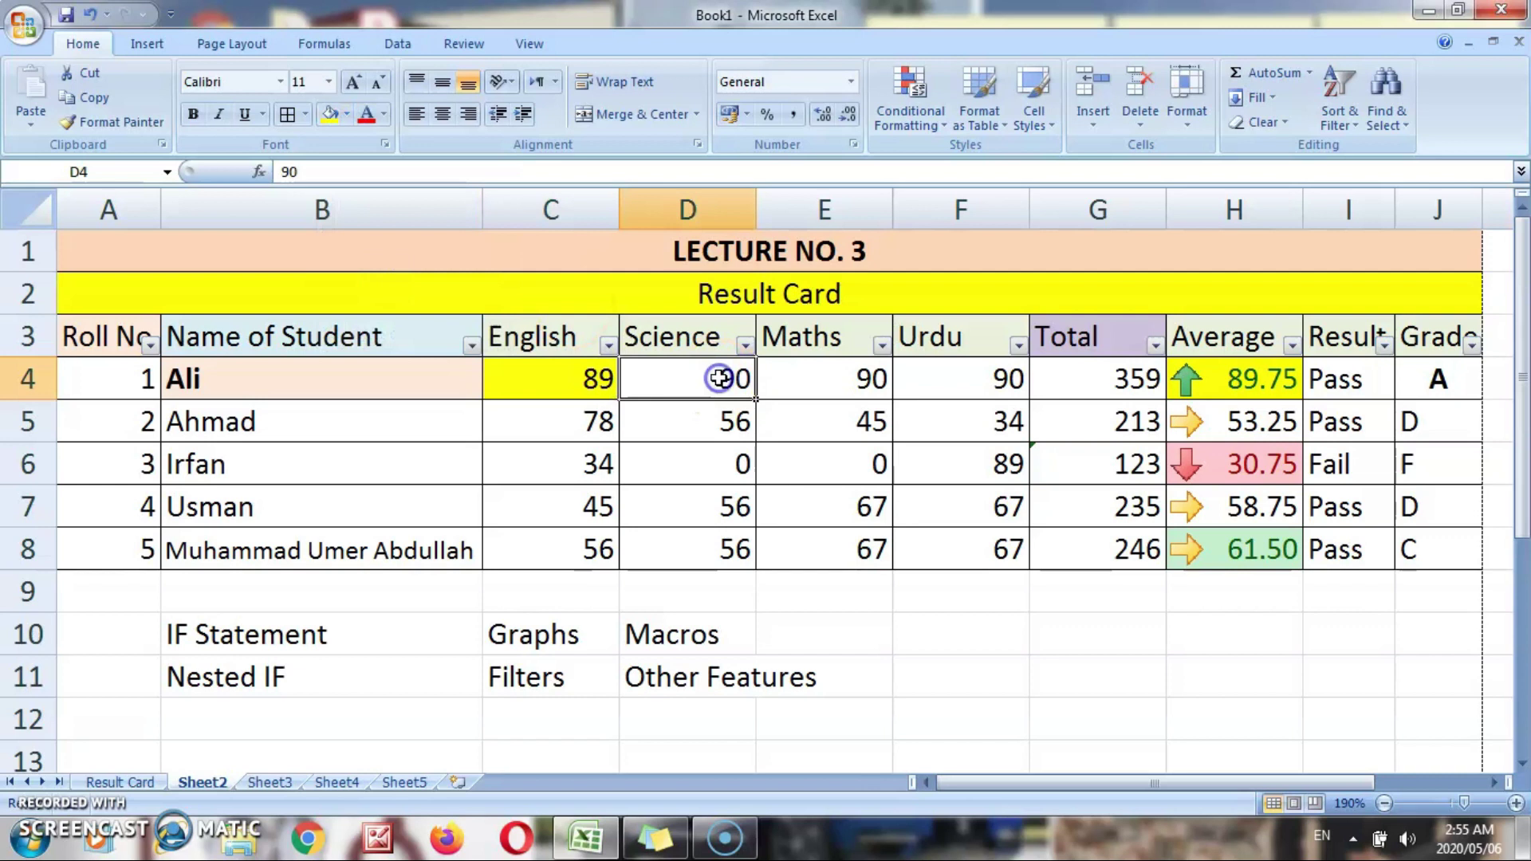
left_click(347, 116)
left_click(405, 285)
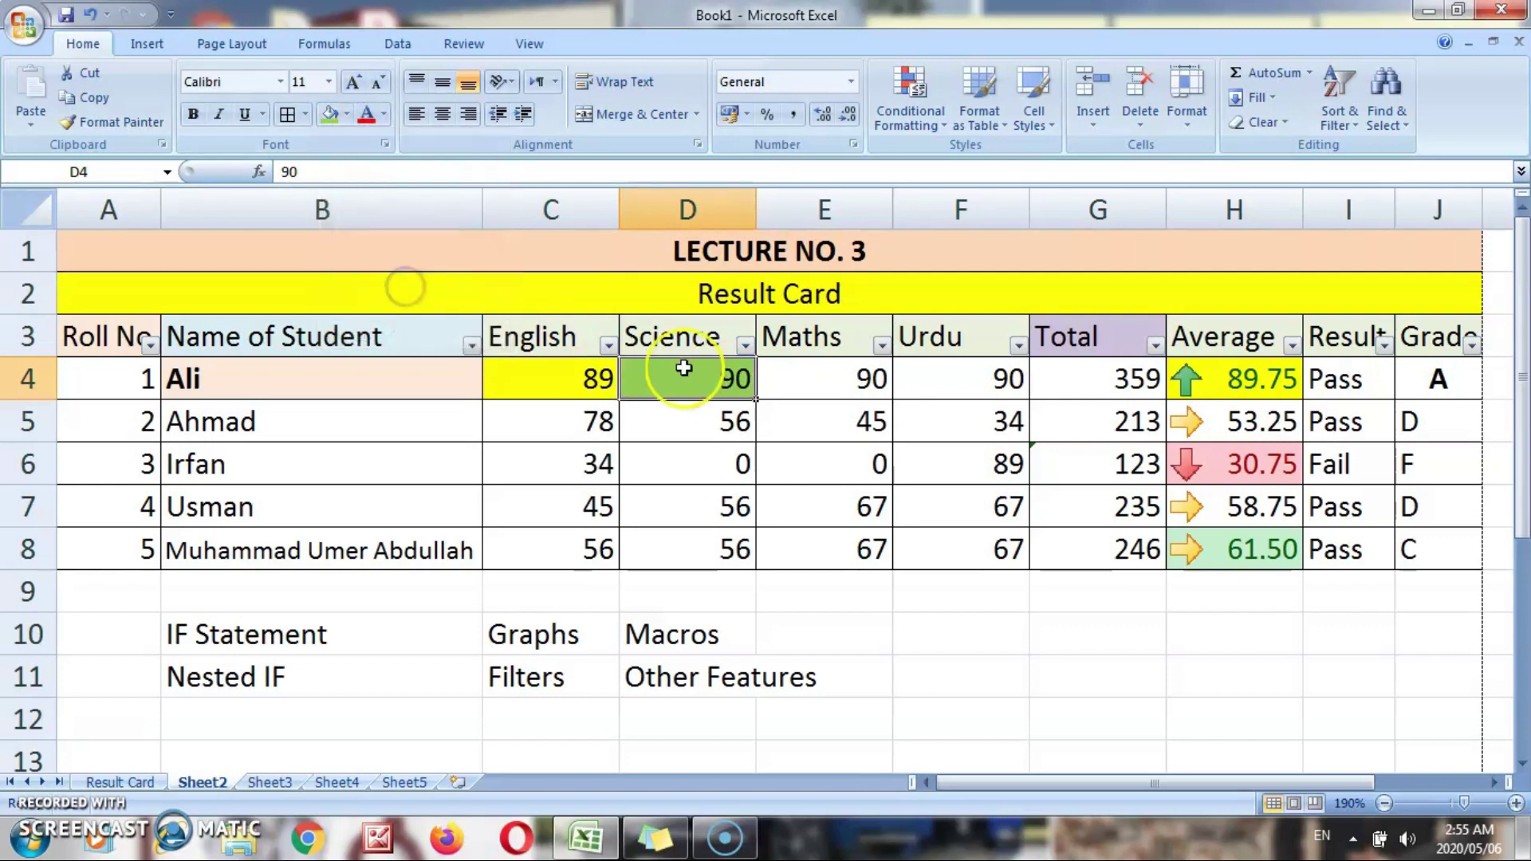
left_click(781, 376)
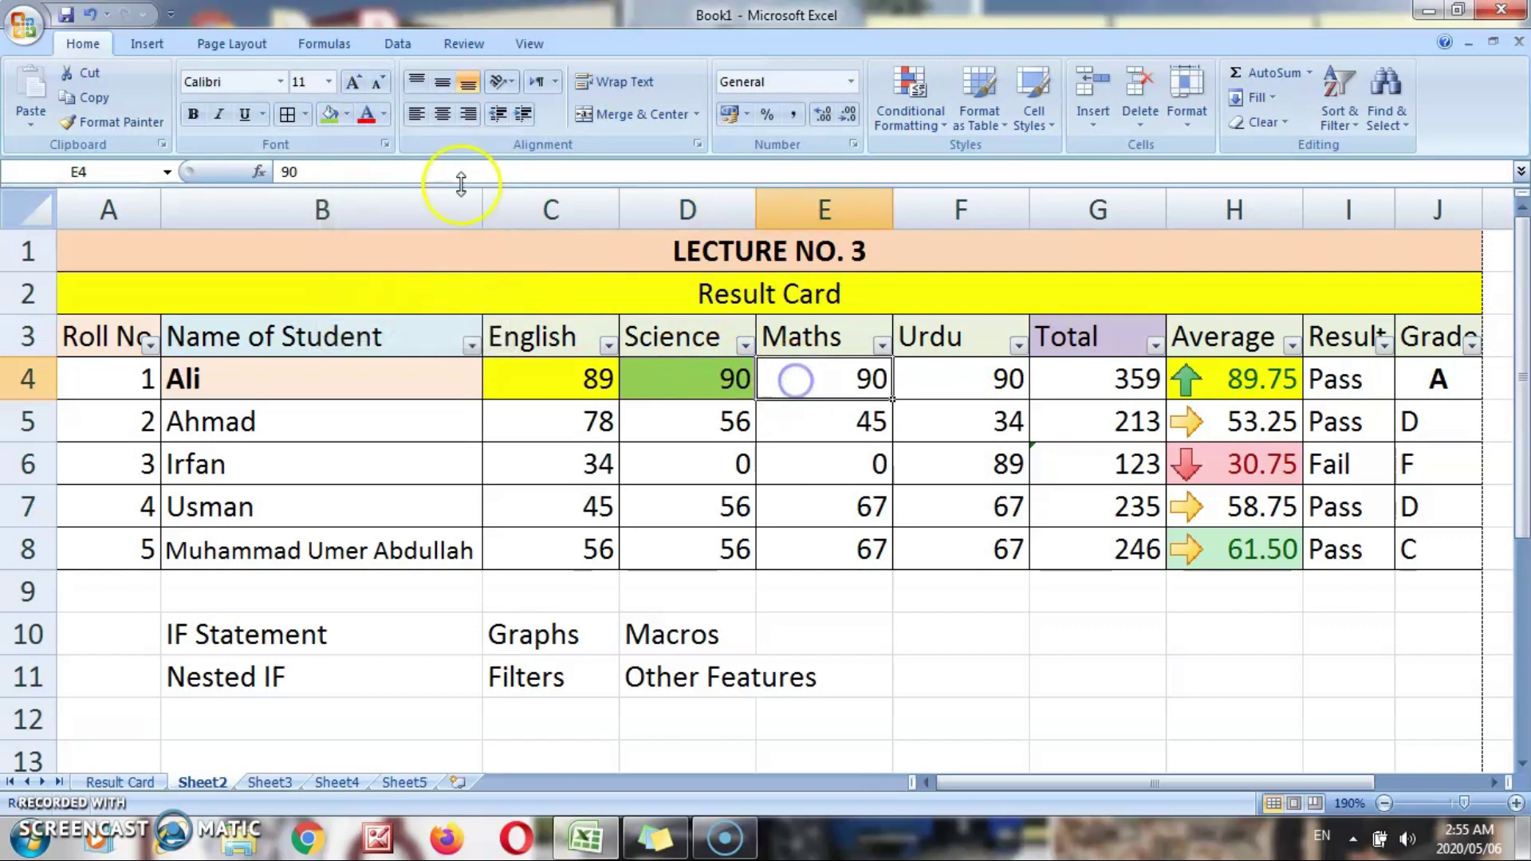
left_click(348, 116)
left_click(371, 283)
Fill the Urdu mark cell F4 with light olive green and the total cell G4 with light aqua.
left_click(929, 372)
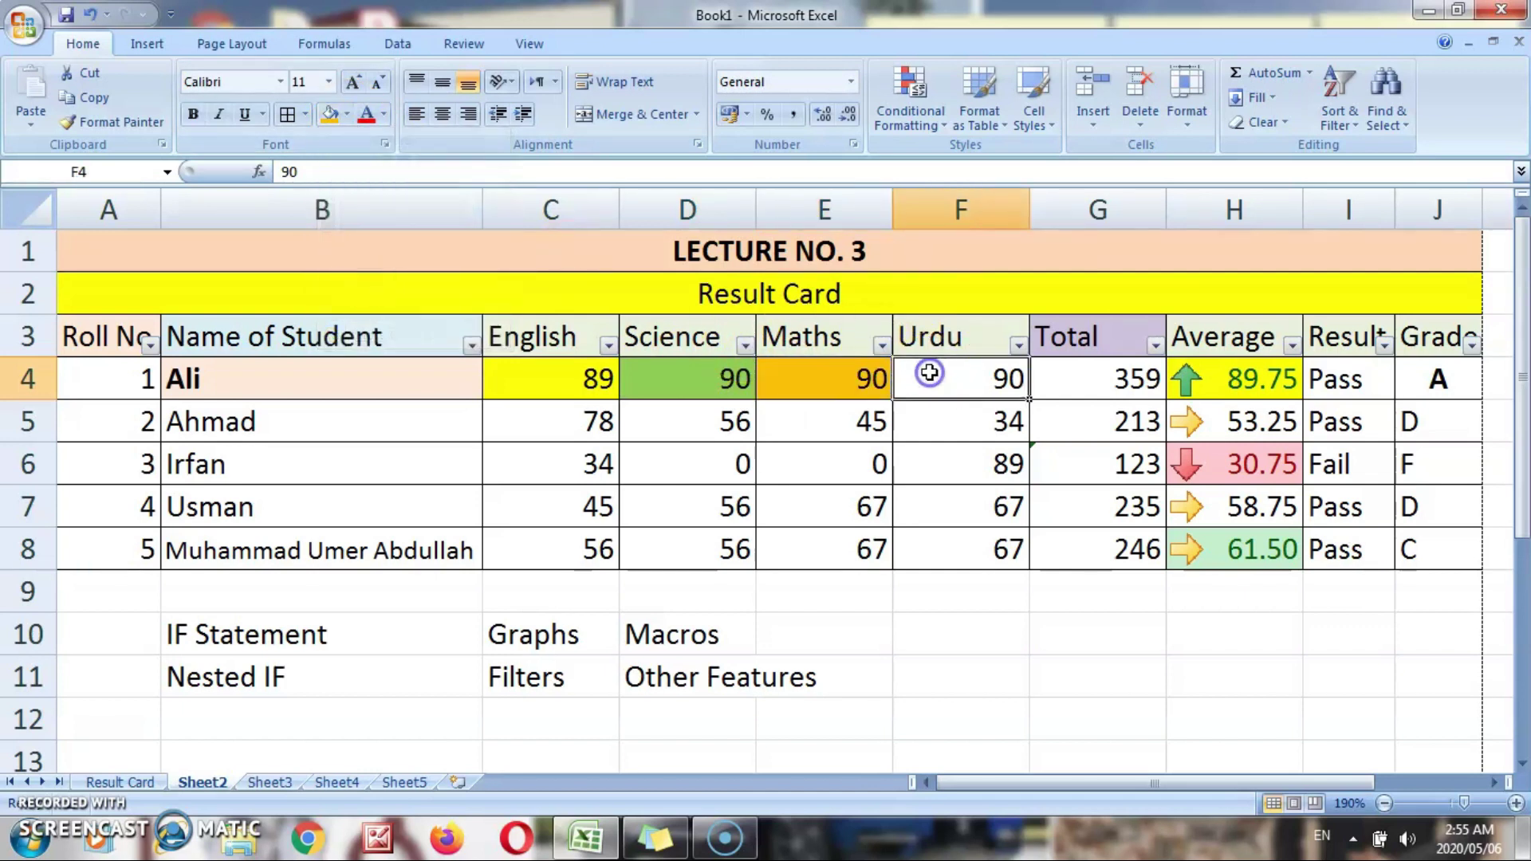
left_click(347, 117)
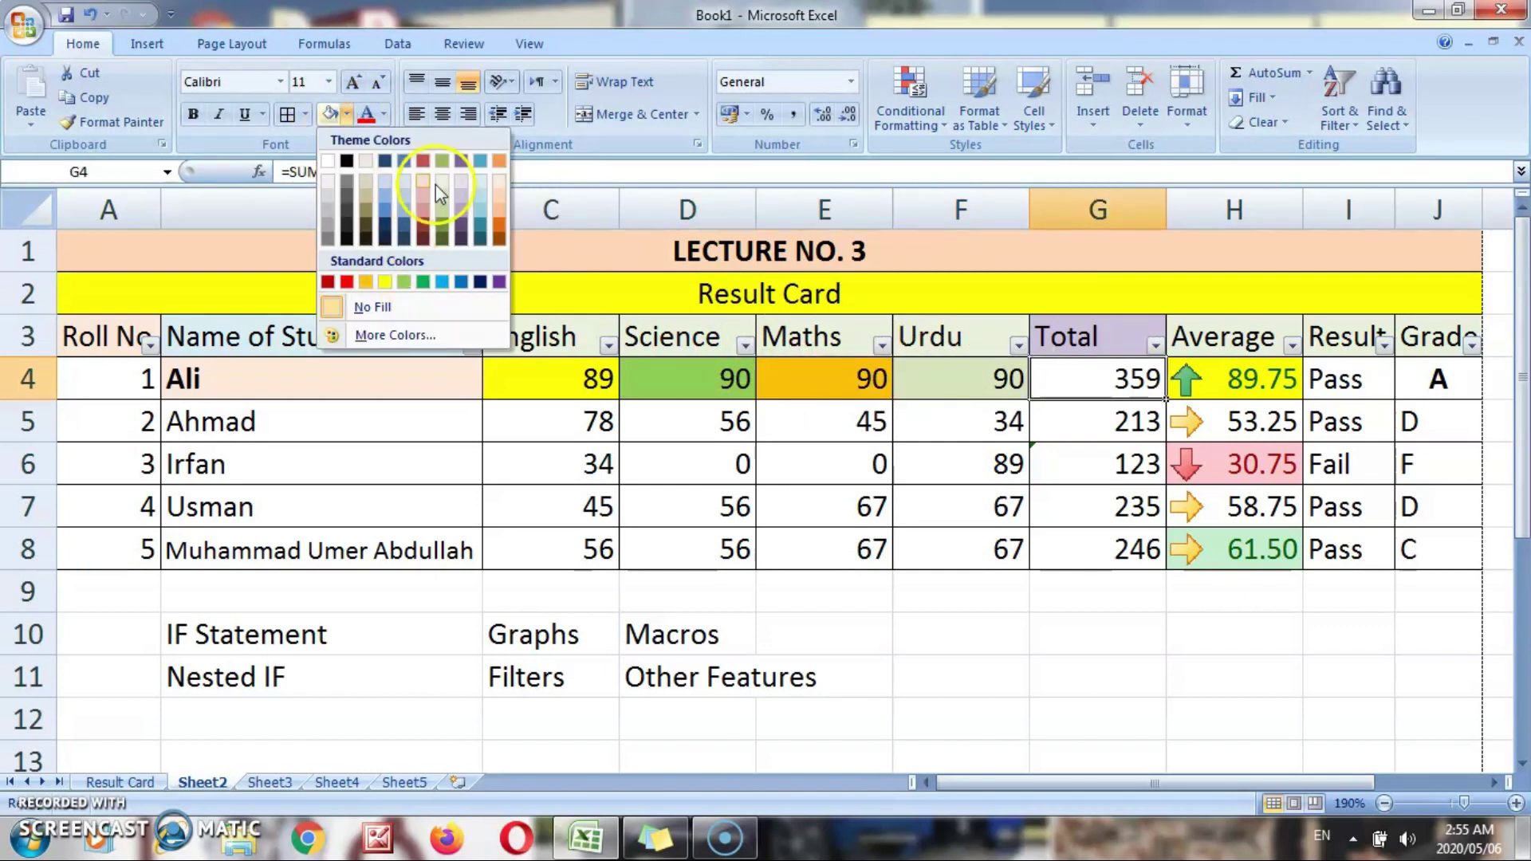
left_click(480, 180)
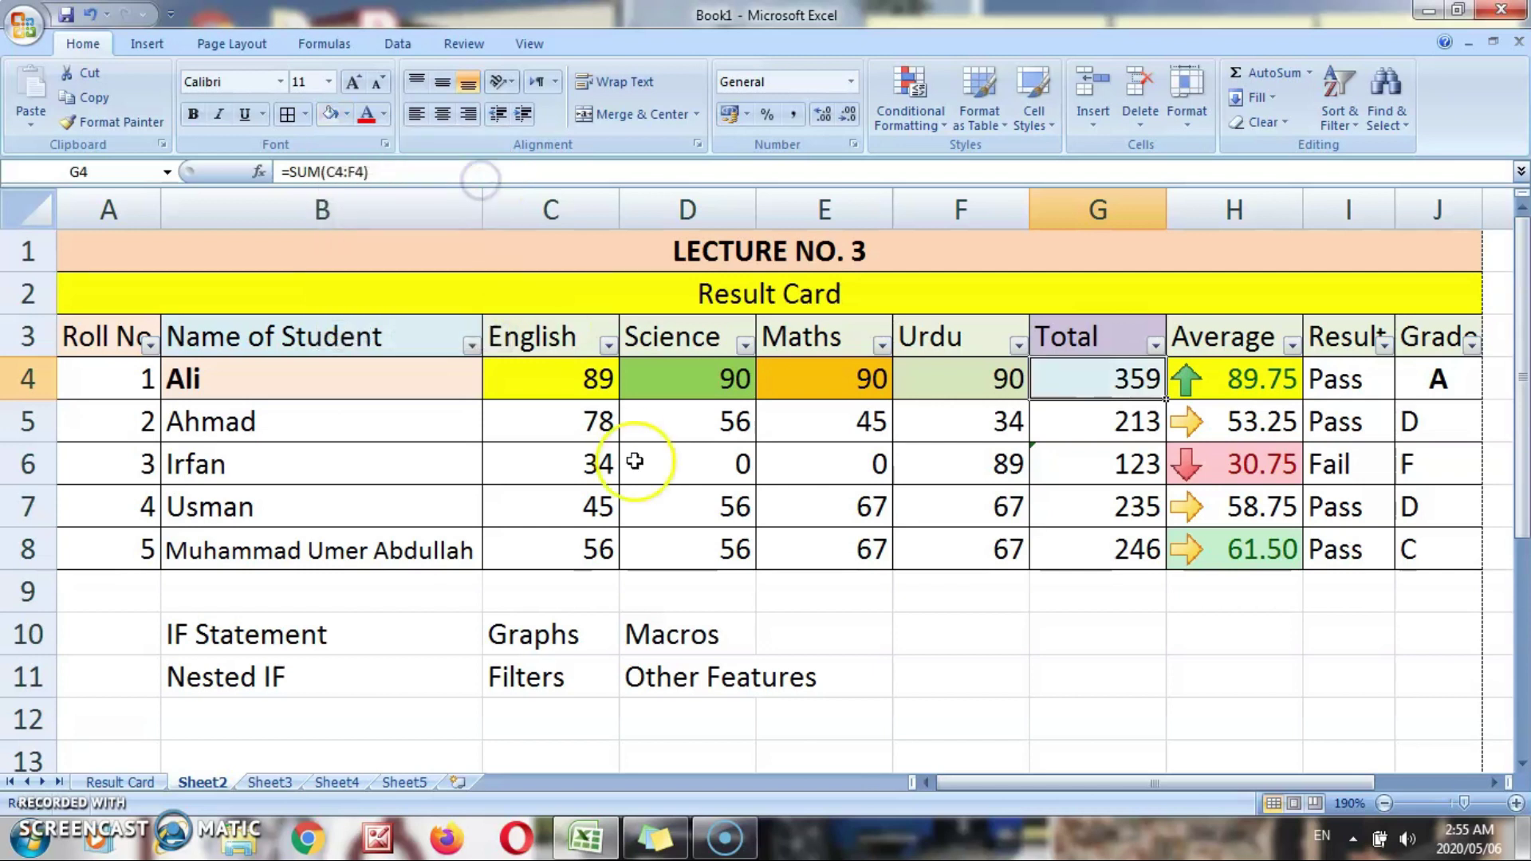
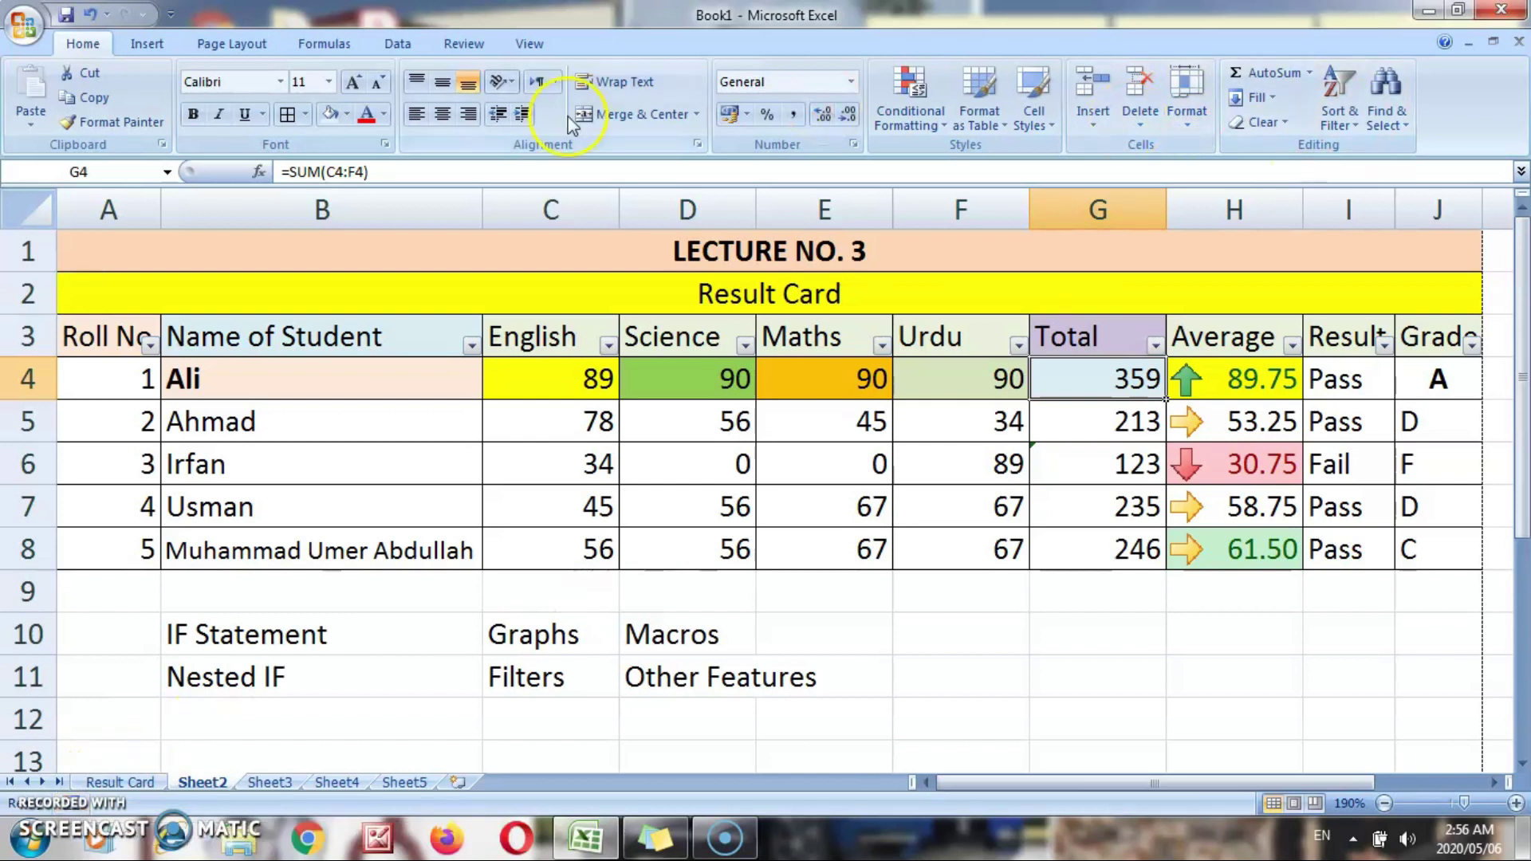
View the list of recorded macros to check the Formatting macro, and close it without running anything.
left_click(529, 43)
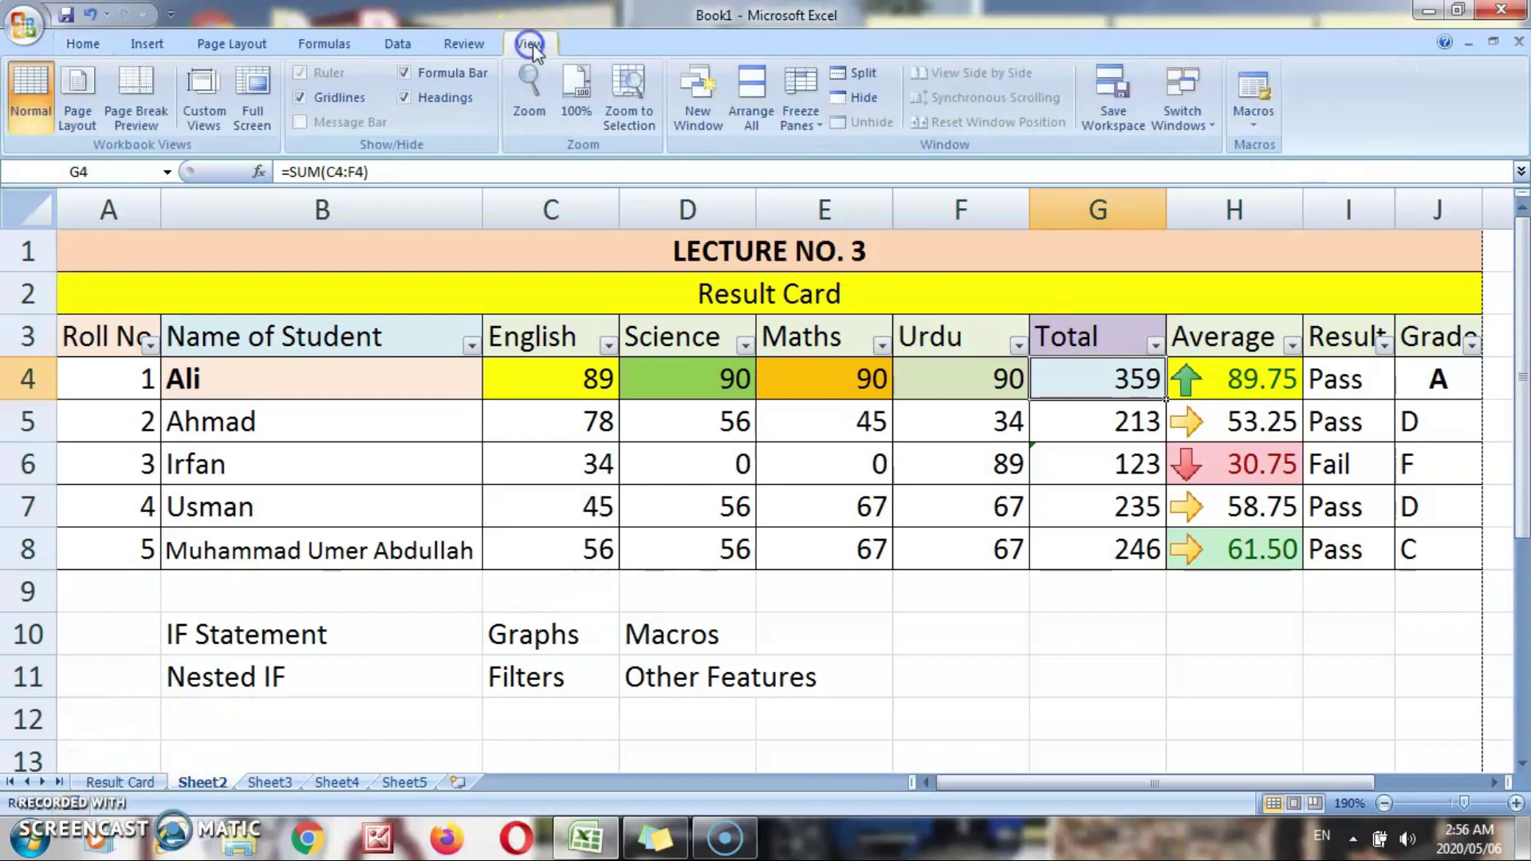
left_click(1257, 123)
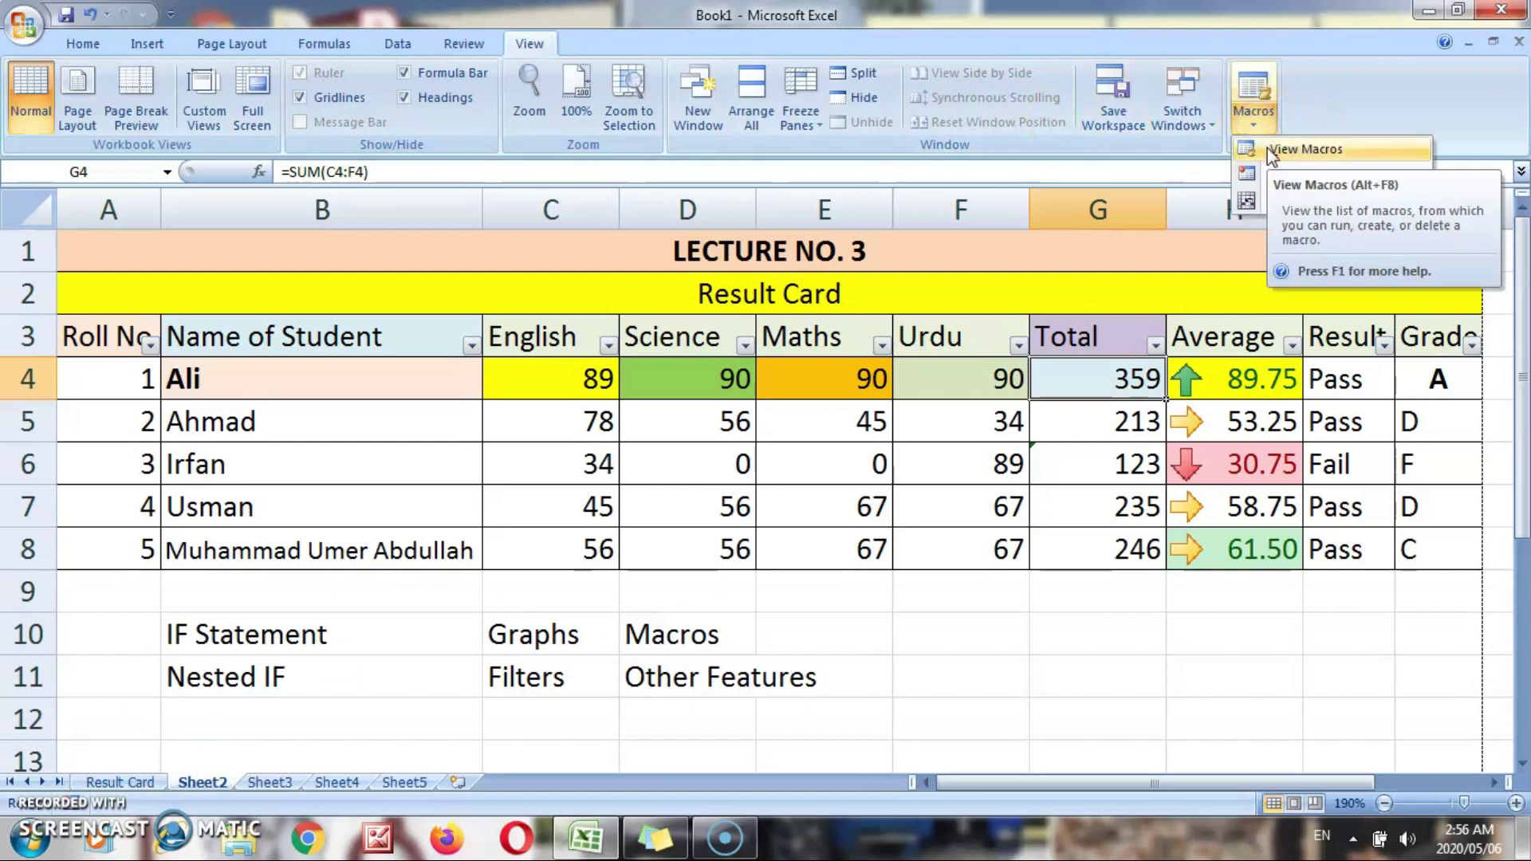
left_click(1268, 150)
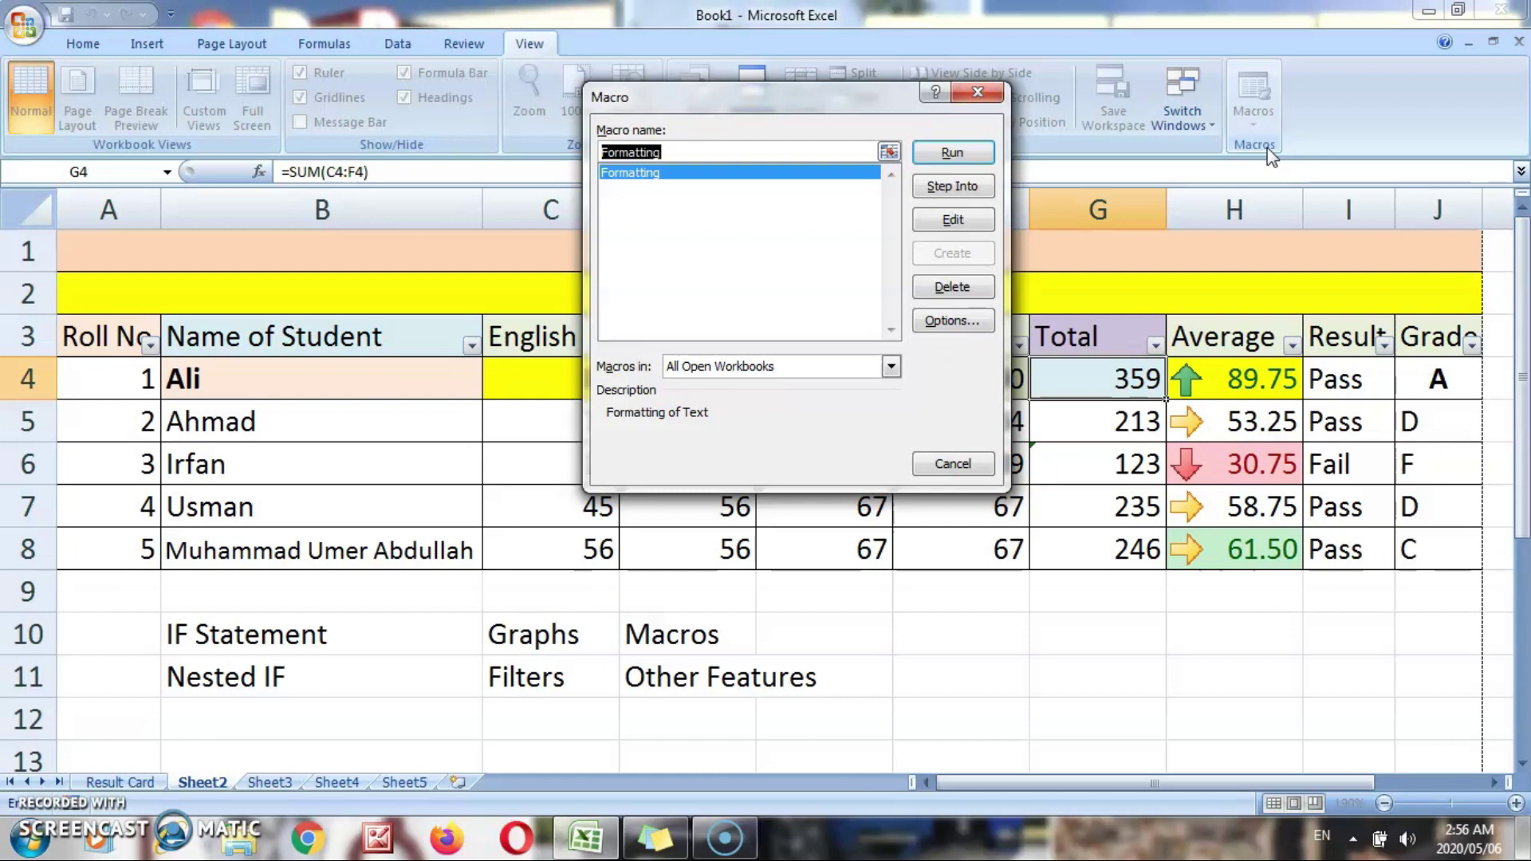
left_click(978, 94)
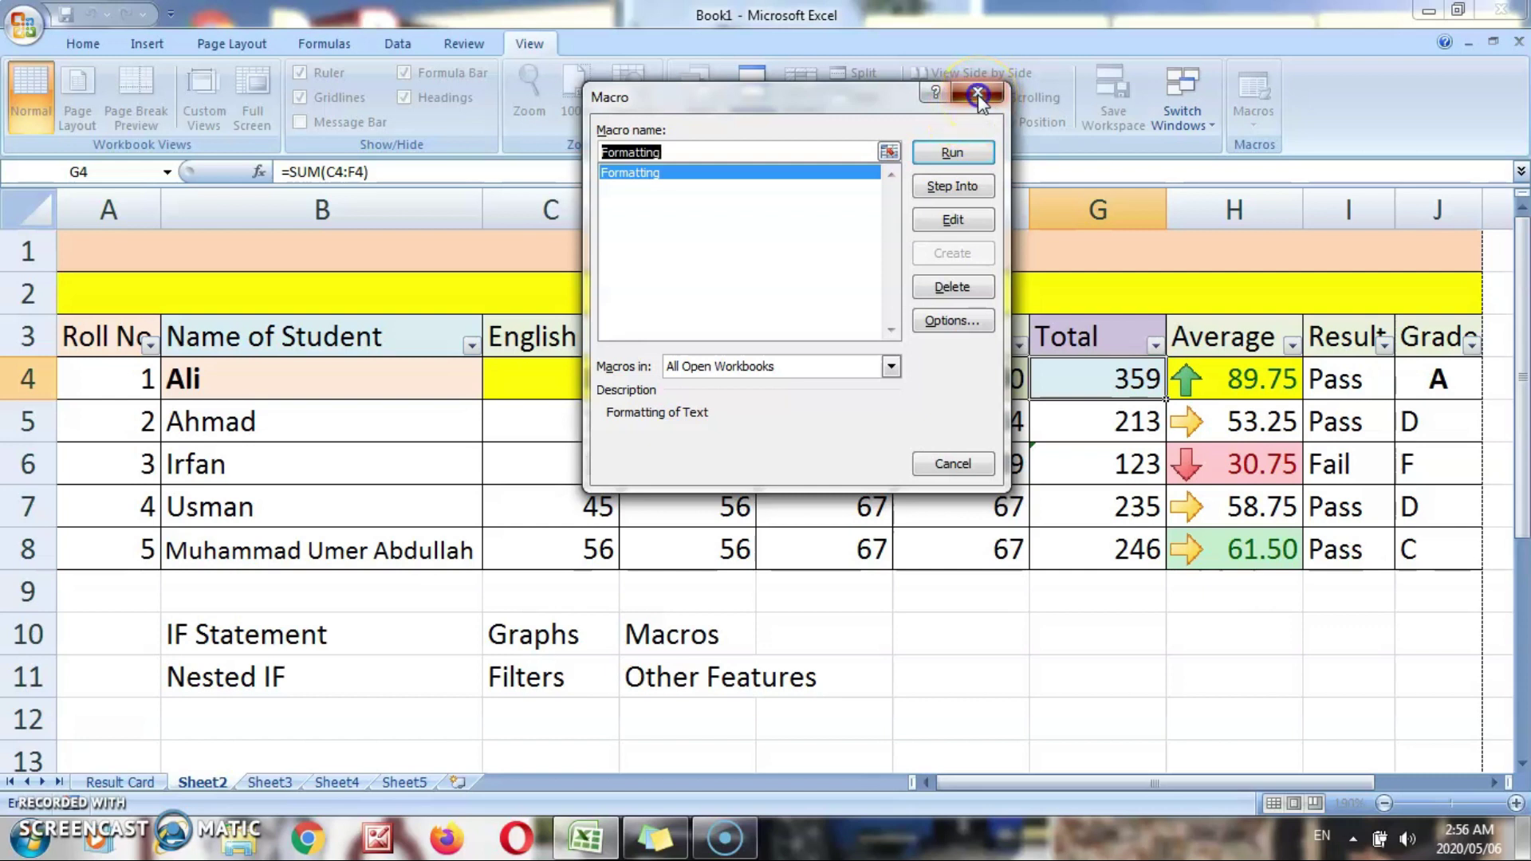
Remove the bold and all fill colours from the first student's cells B4:G4.
left_click(403, 420)
left_click(319, 376)
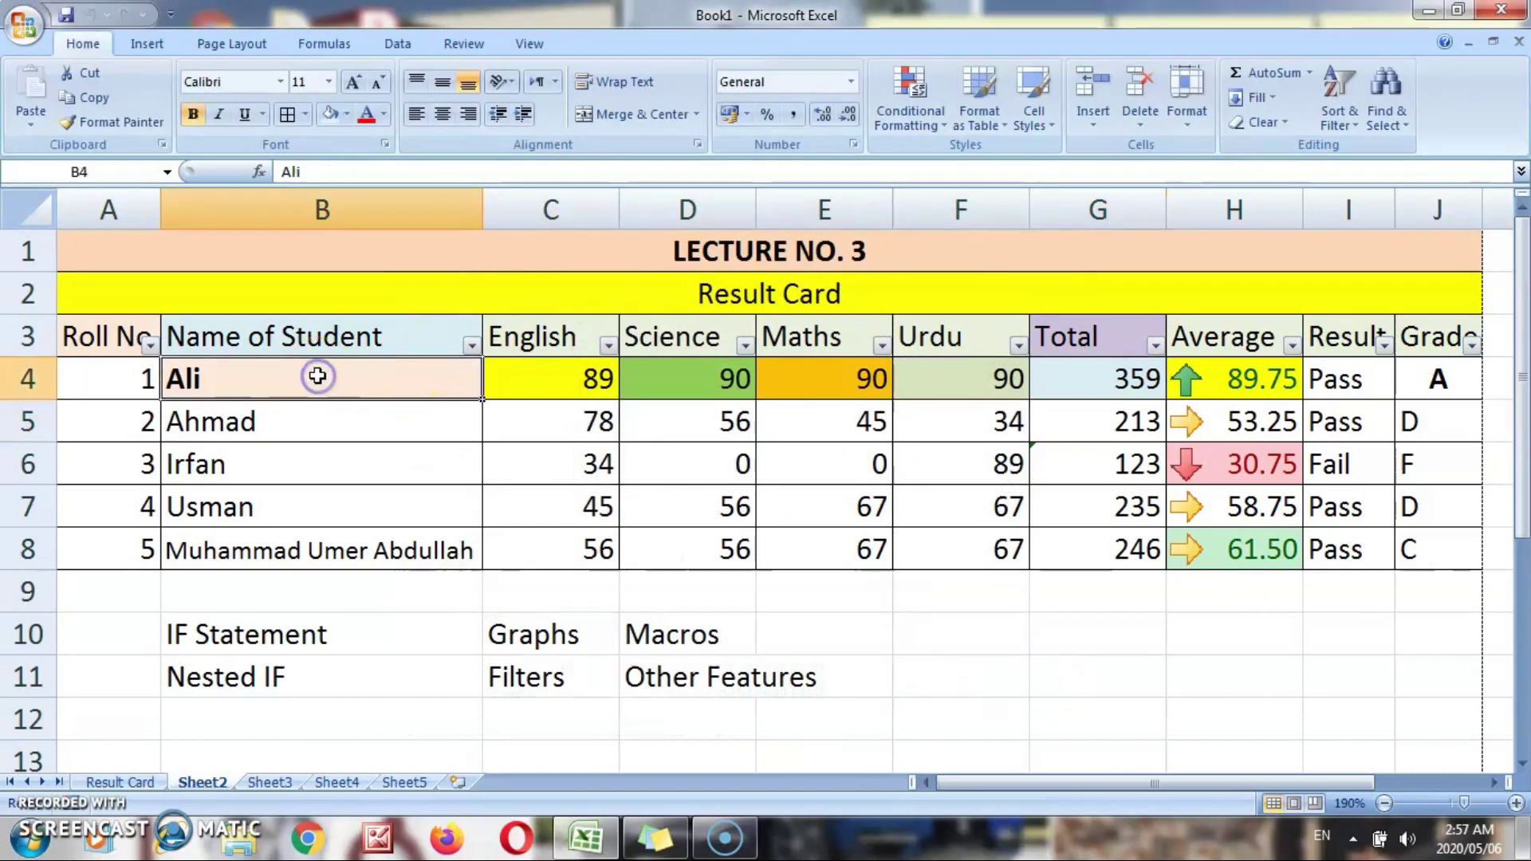
key("shift+Right")
key("shift+Right")
key("shift+Right")
key("shift+Right")
key("shift+Right")
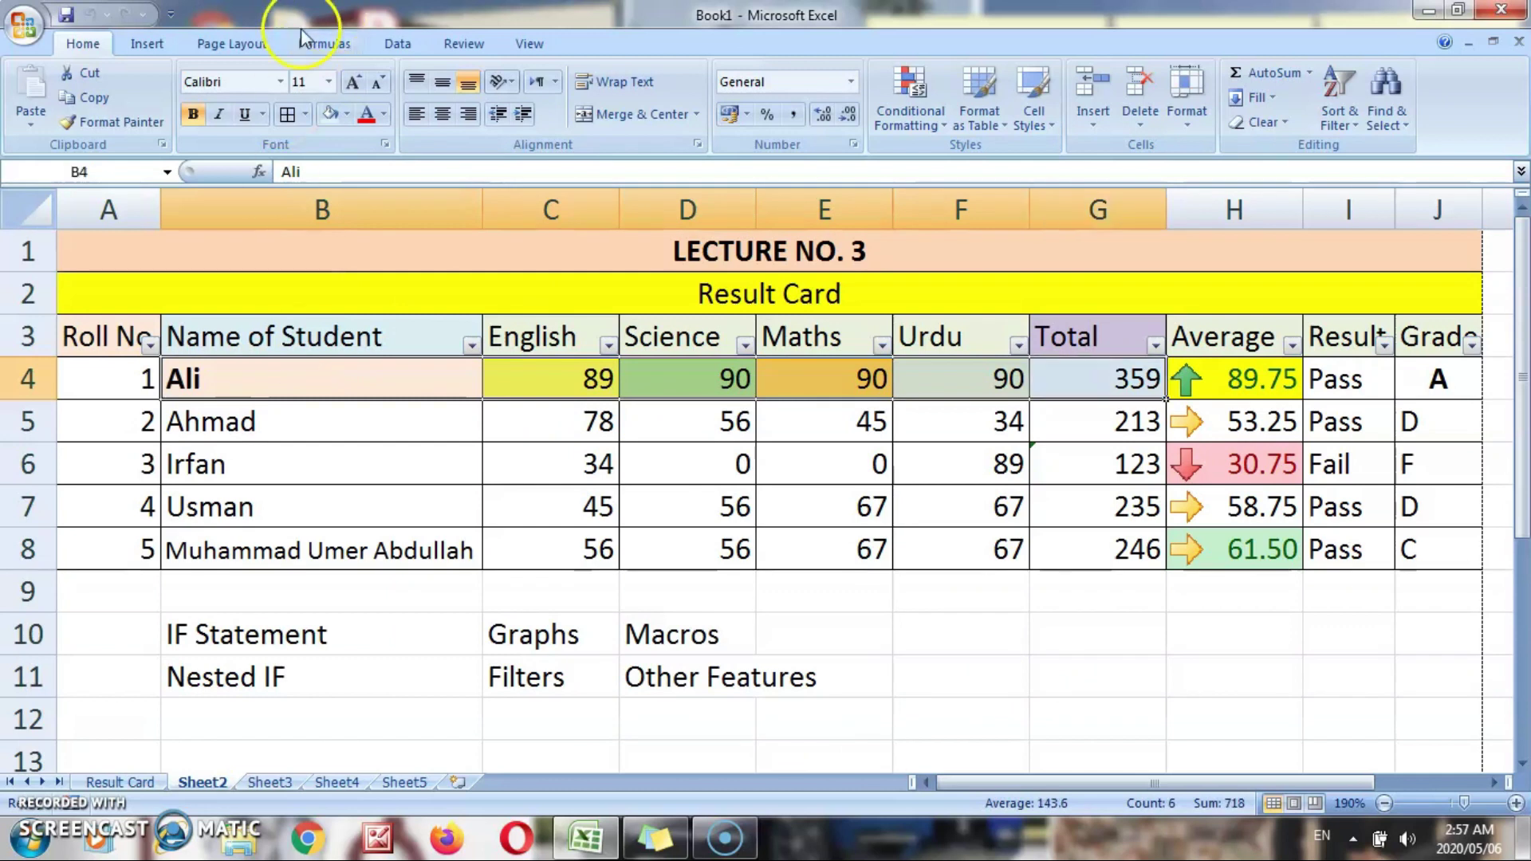
left_click(193, 114)
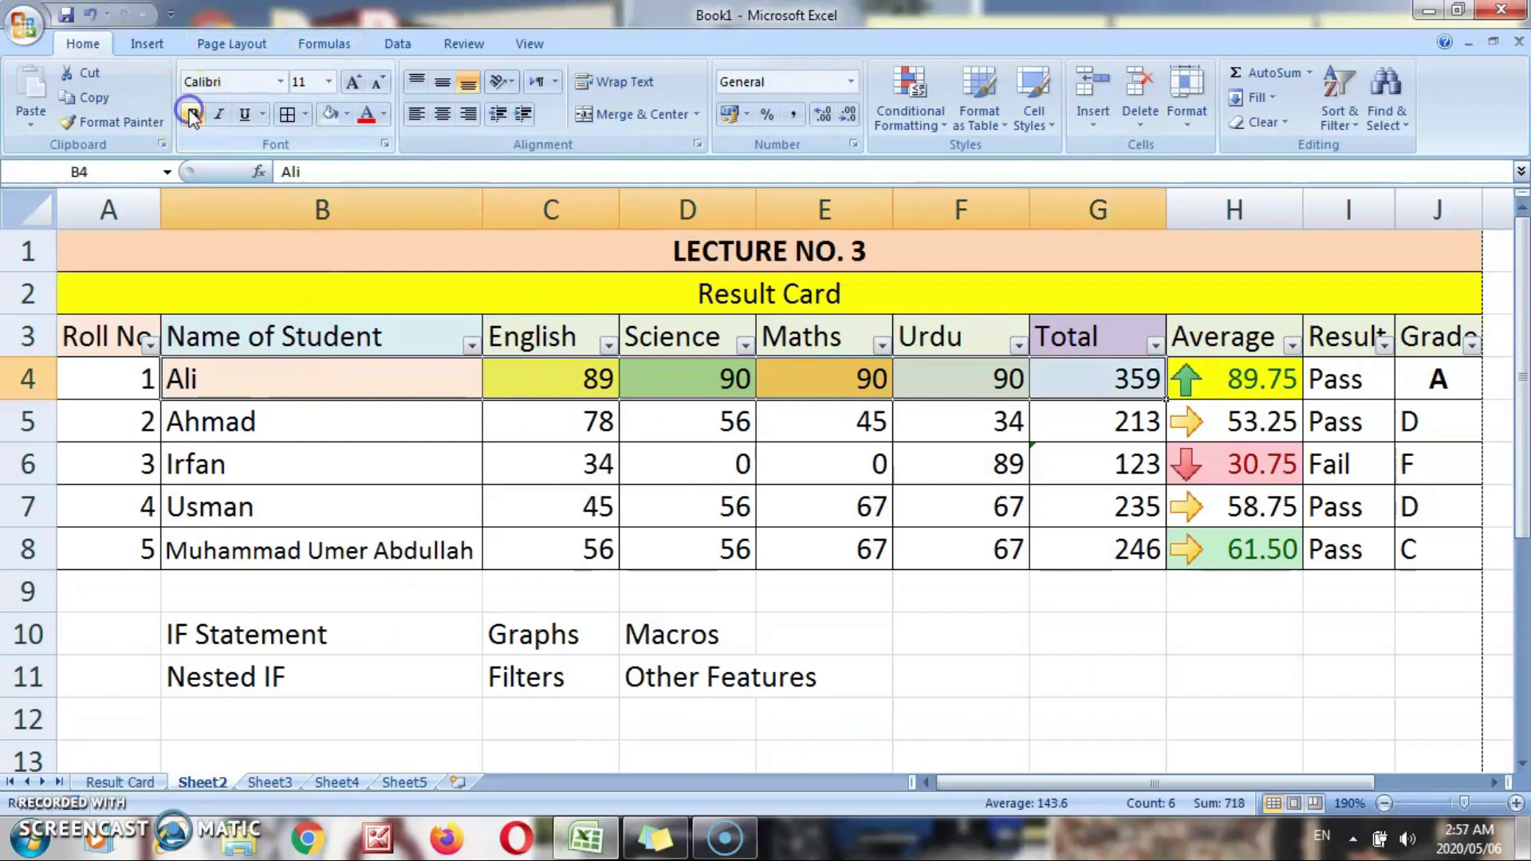
left_click(346, 114)
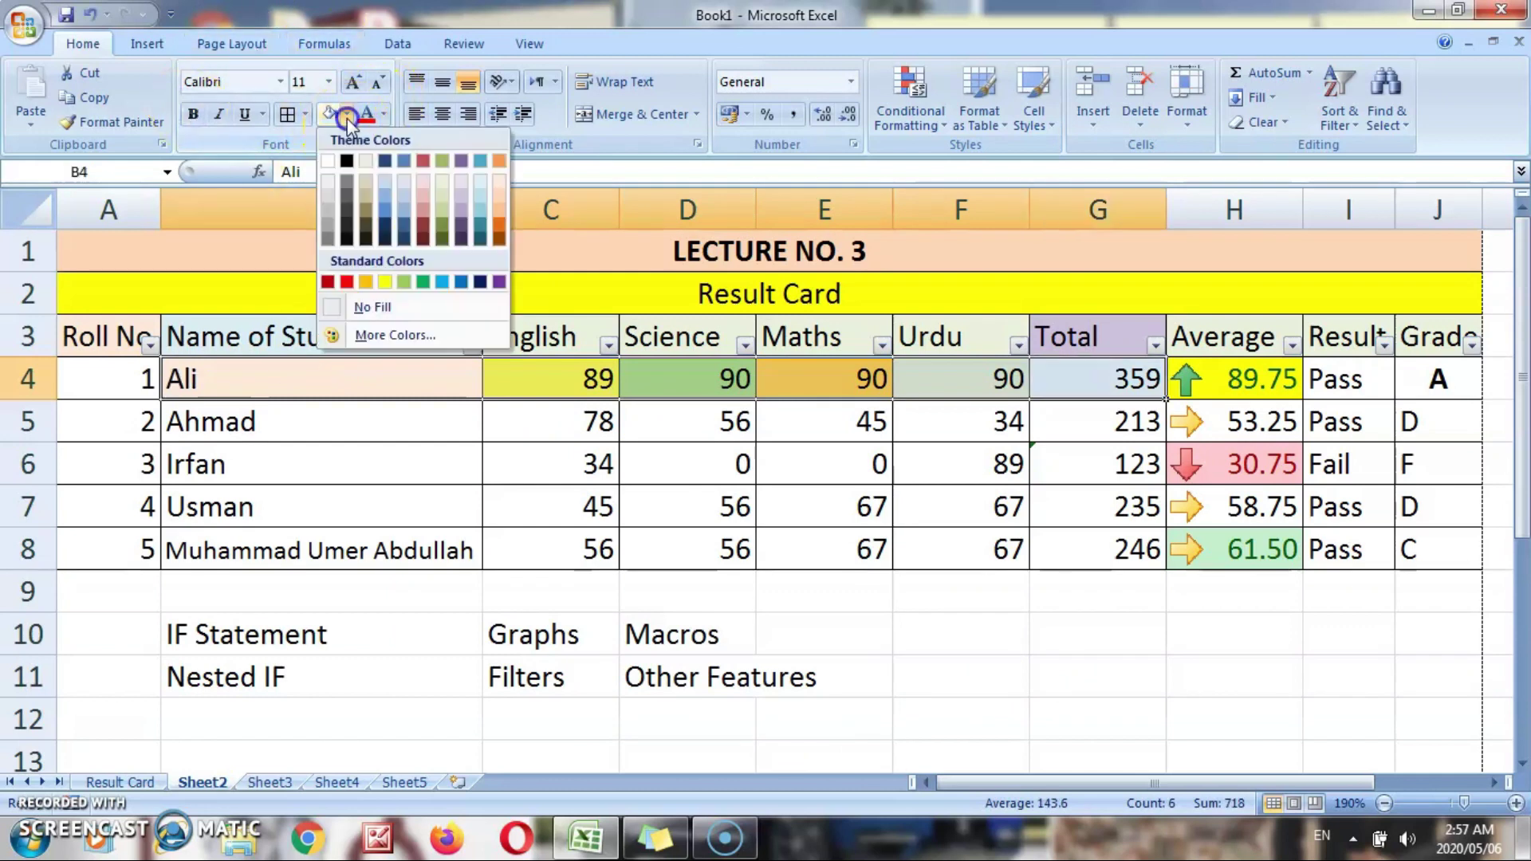
left_click(366, 307)
Turn off bold for the grade in J4 and align it left, leaving cell D8 selected.
left_click(1446, 381)
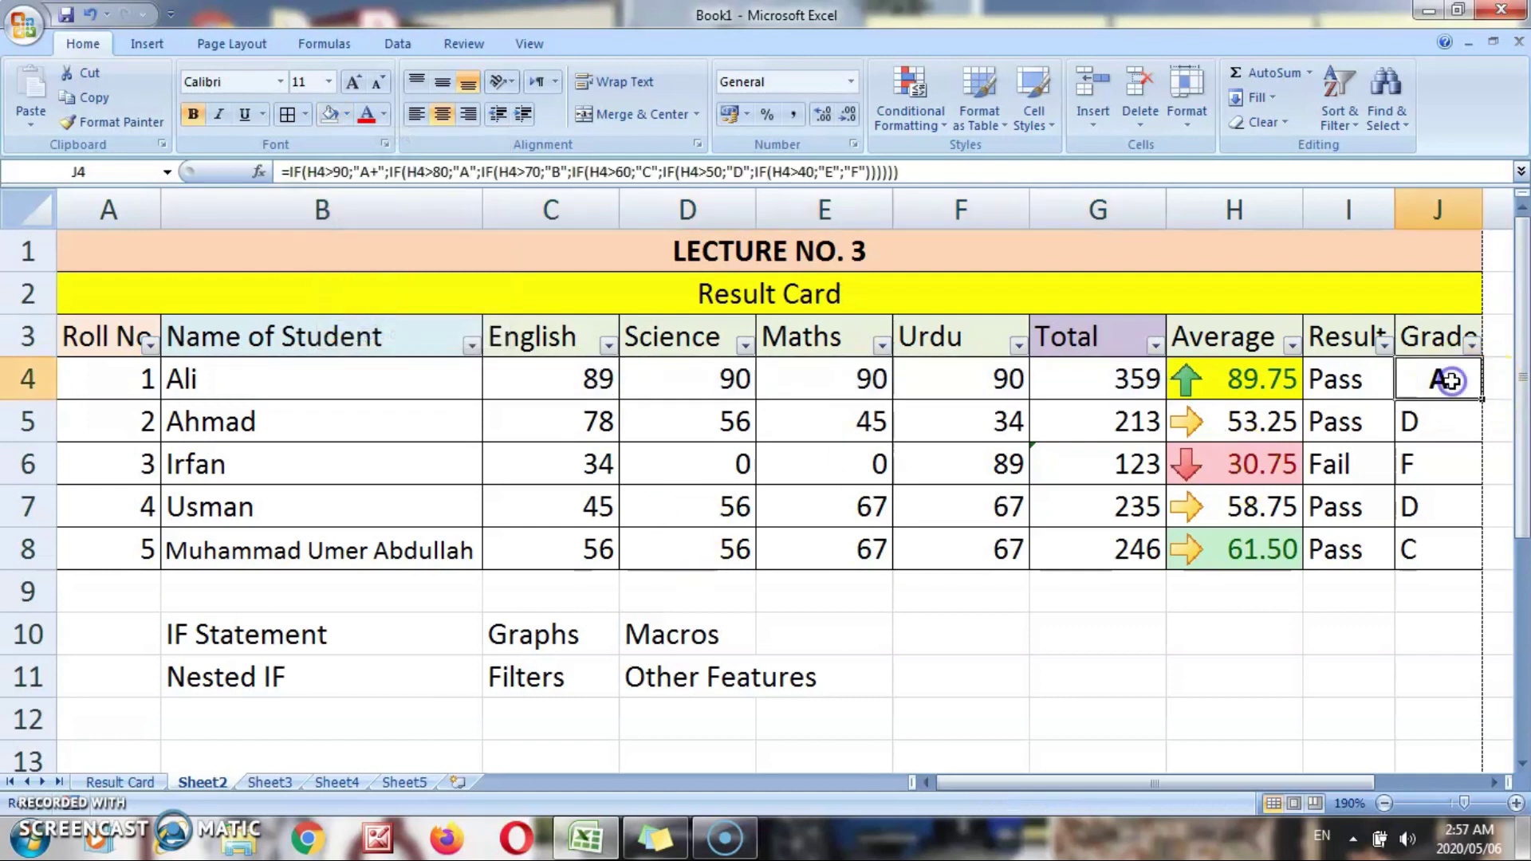
left_click(199, 114)
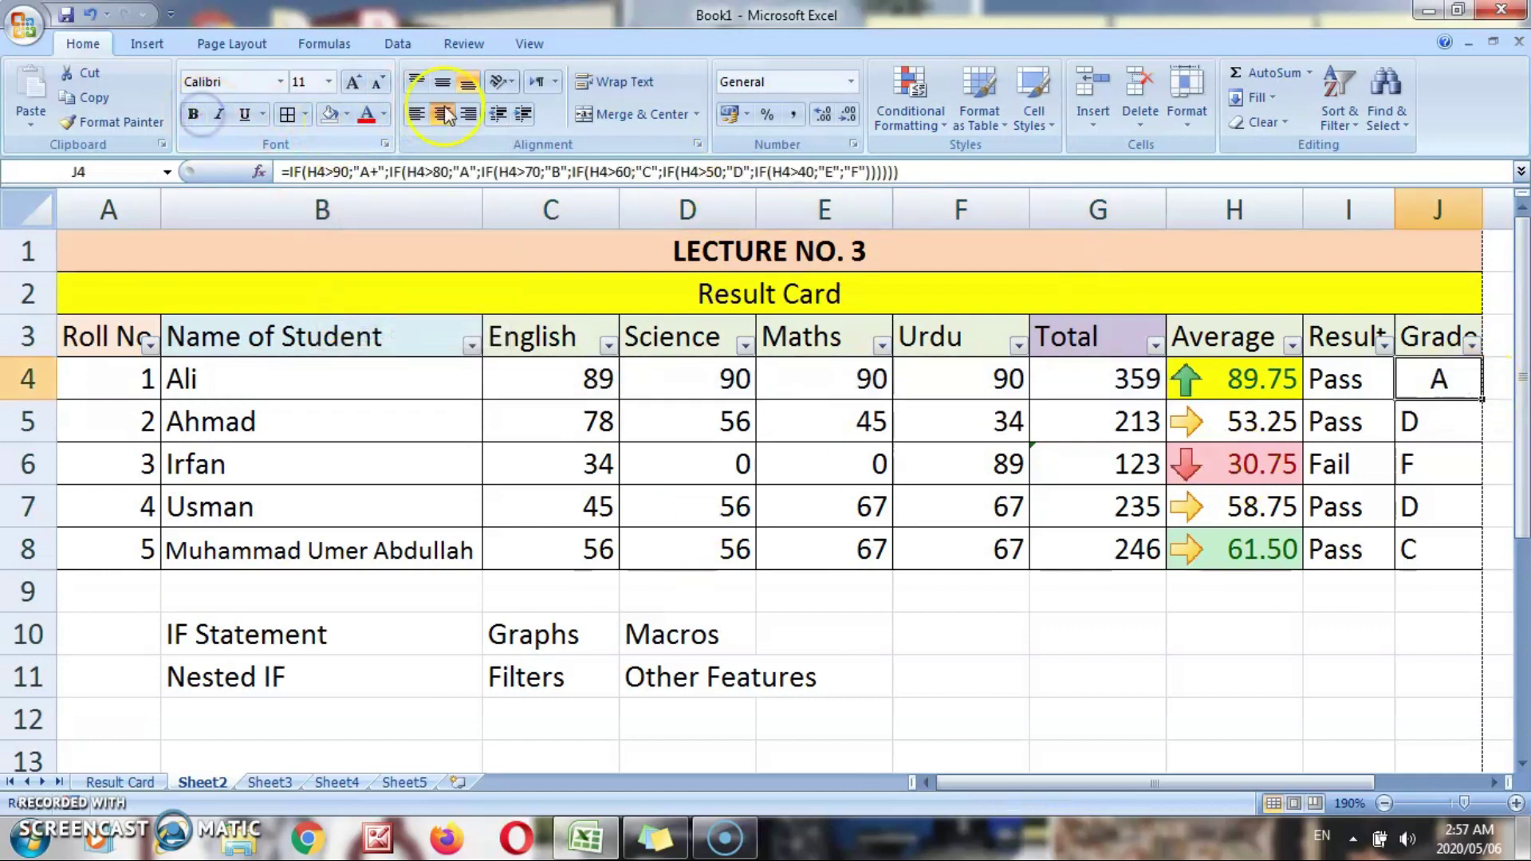
left_click(415, 114)
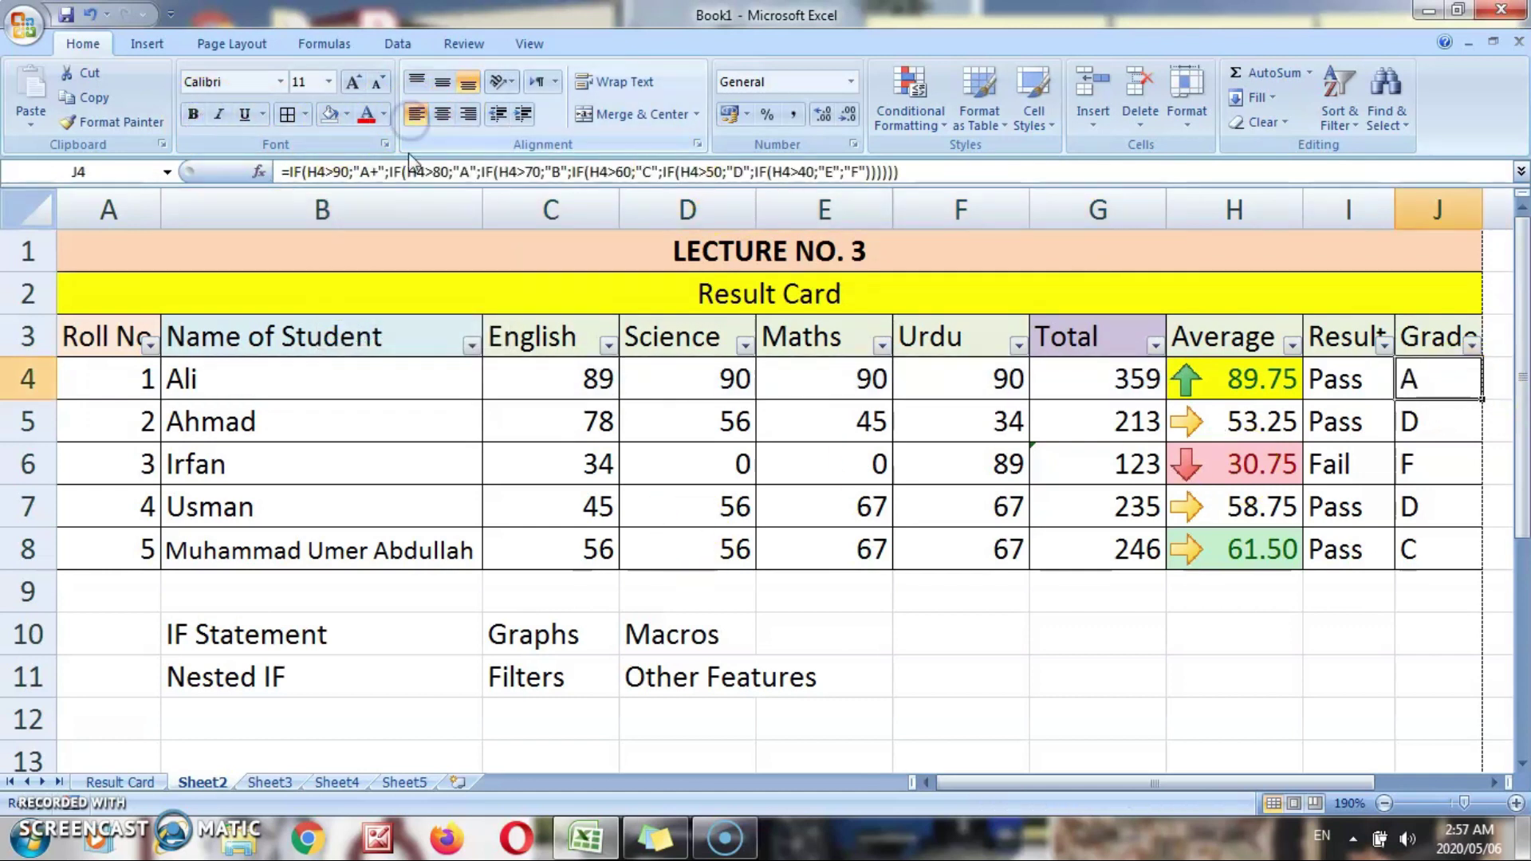
left_click(491, 504)
left_click(708, 547)
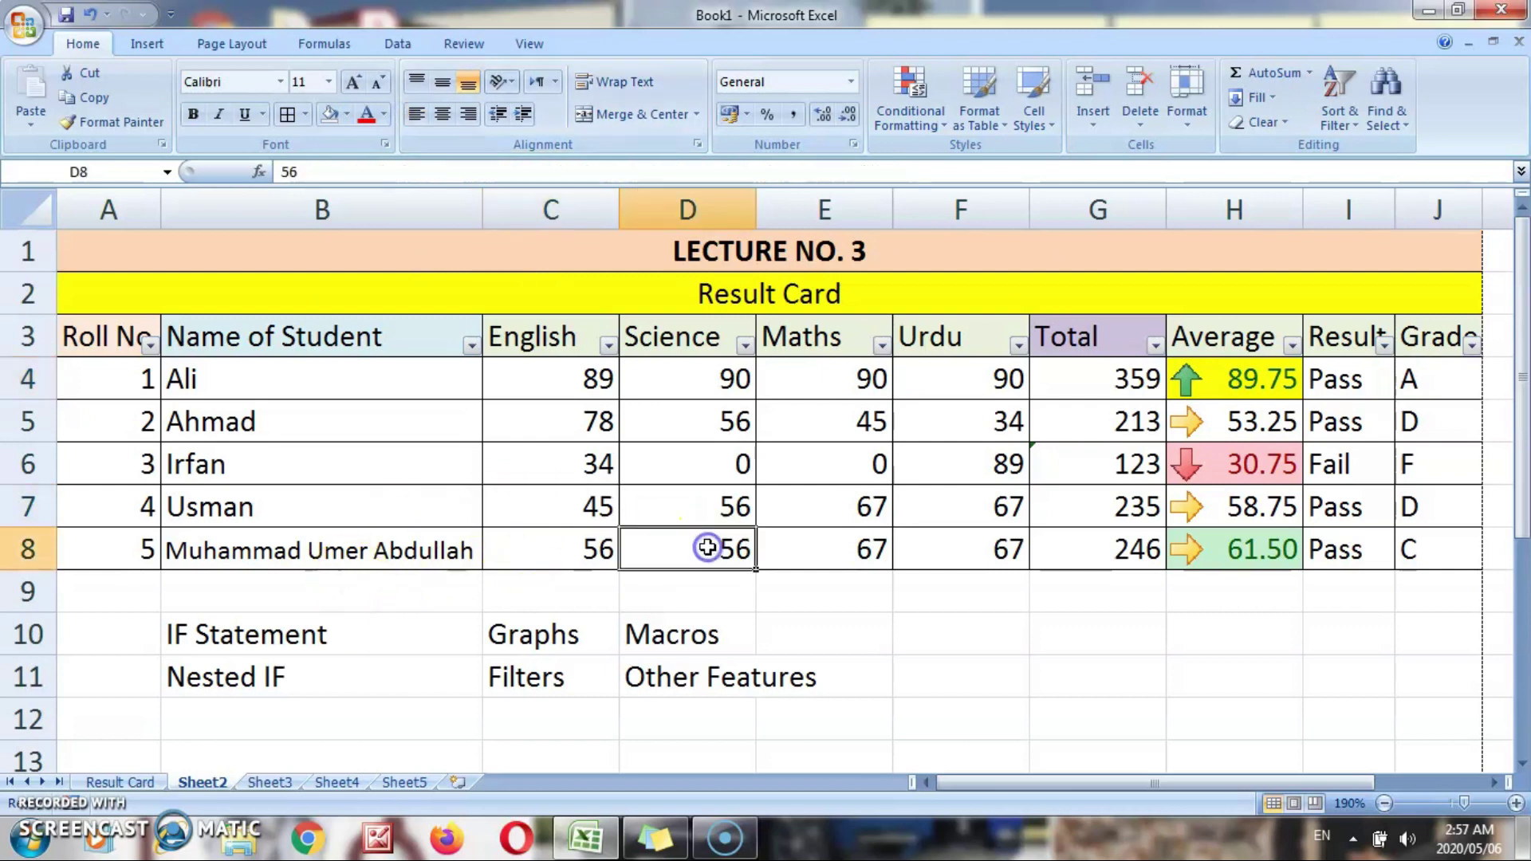
Run the Formatting macro from the list of recorded macros.
left_click(530, 43)
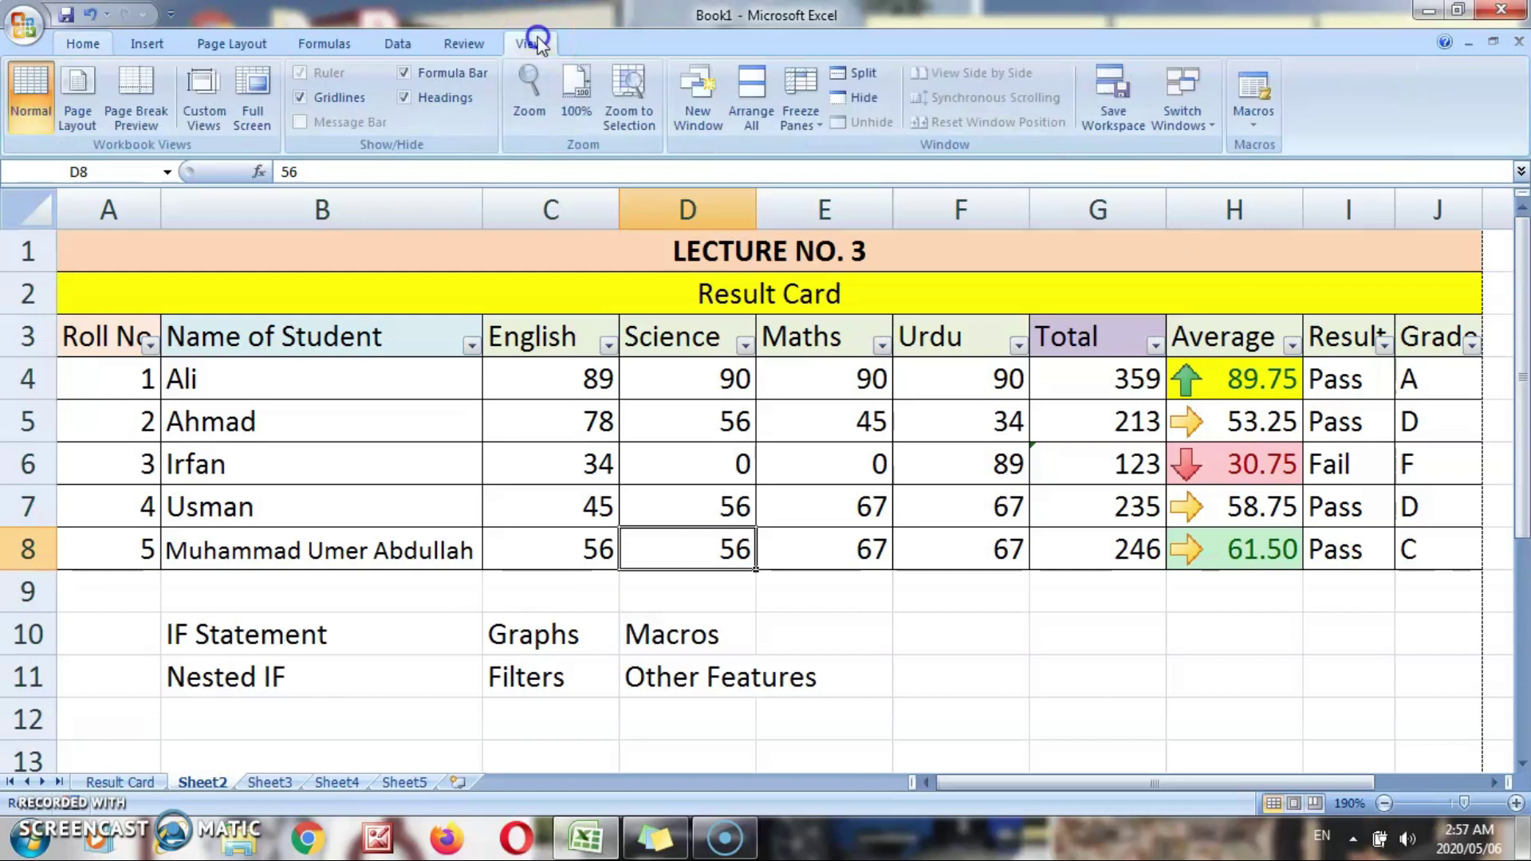
left_click(1253, 119)
left_click(1296, 150)
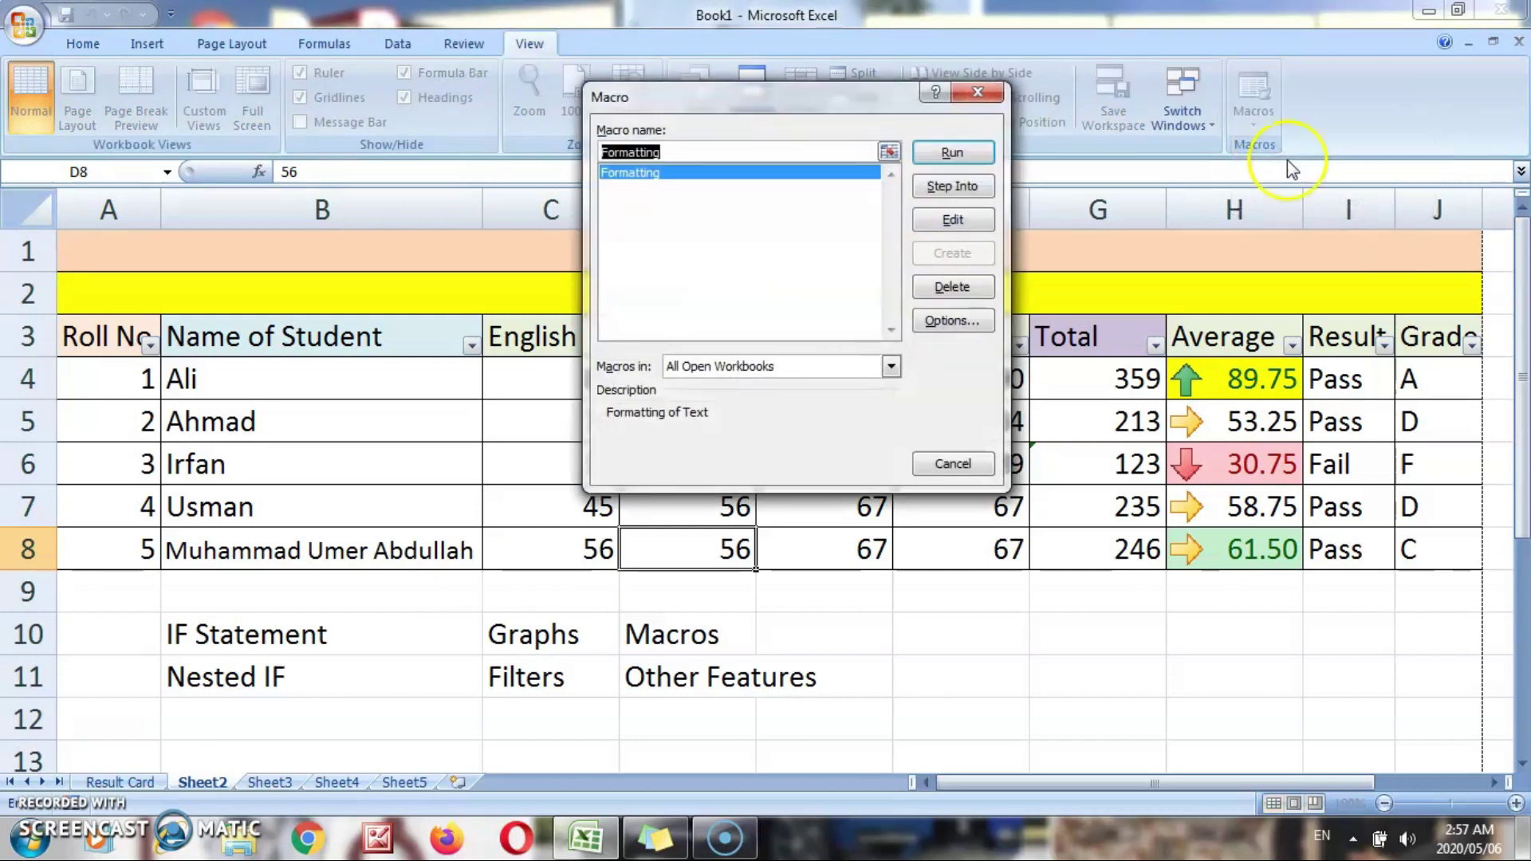
left_click_drag(838, 101, 974, 104)
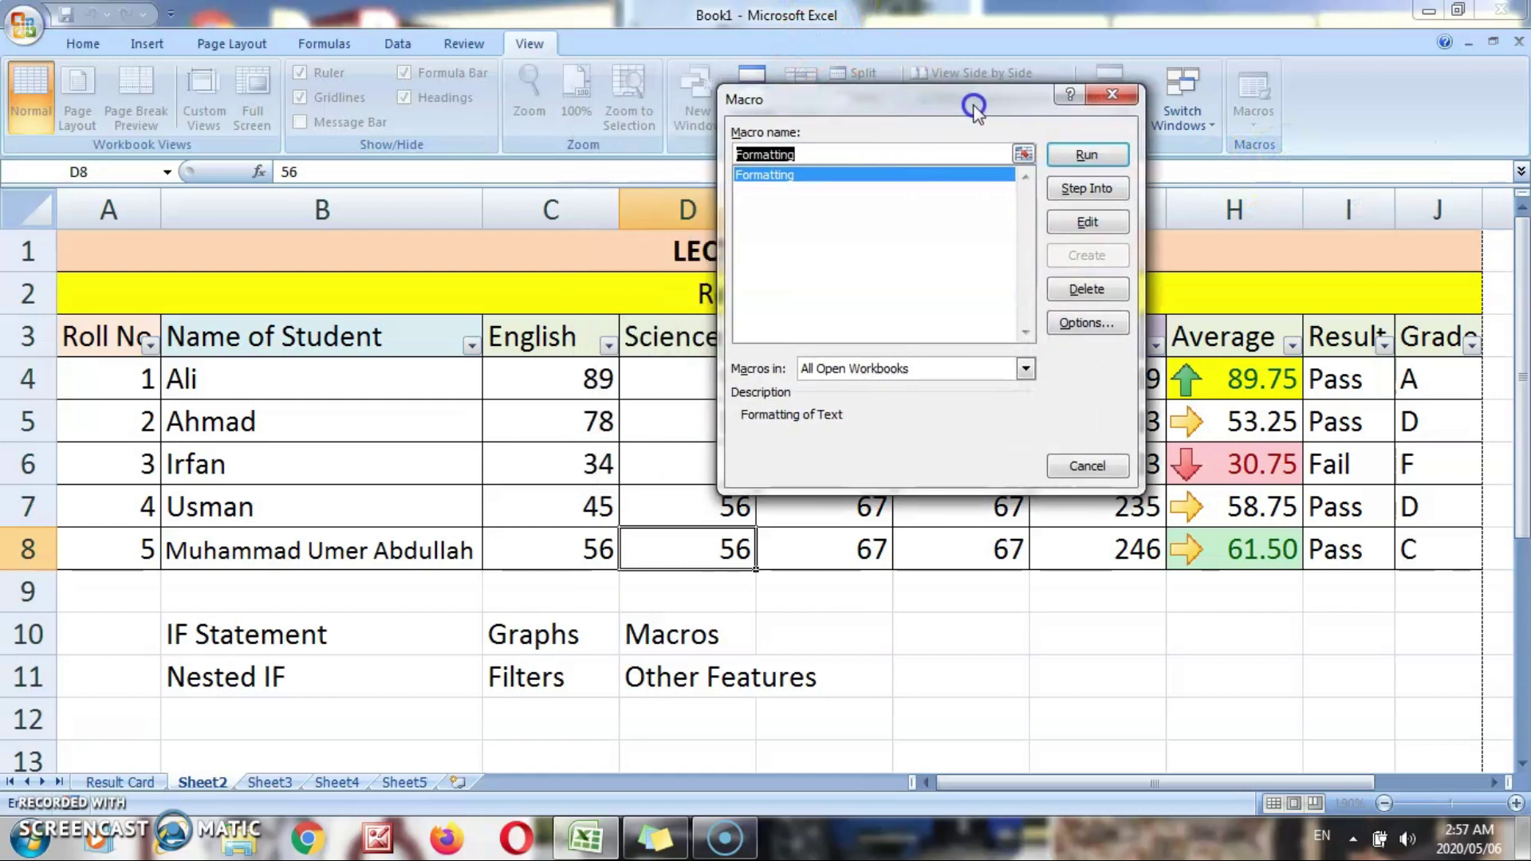
left_click(1086, 155)
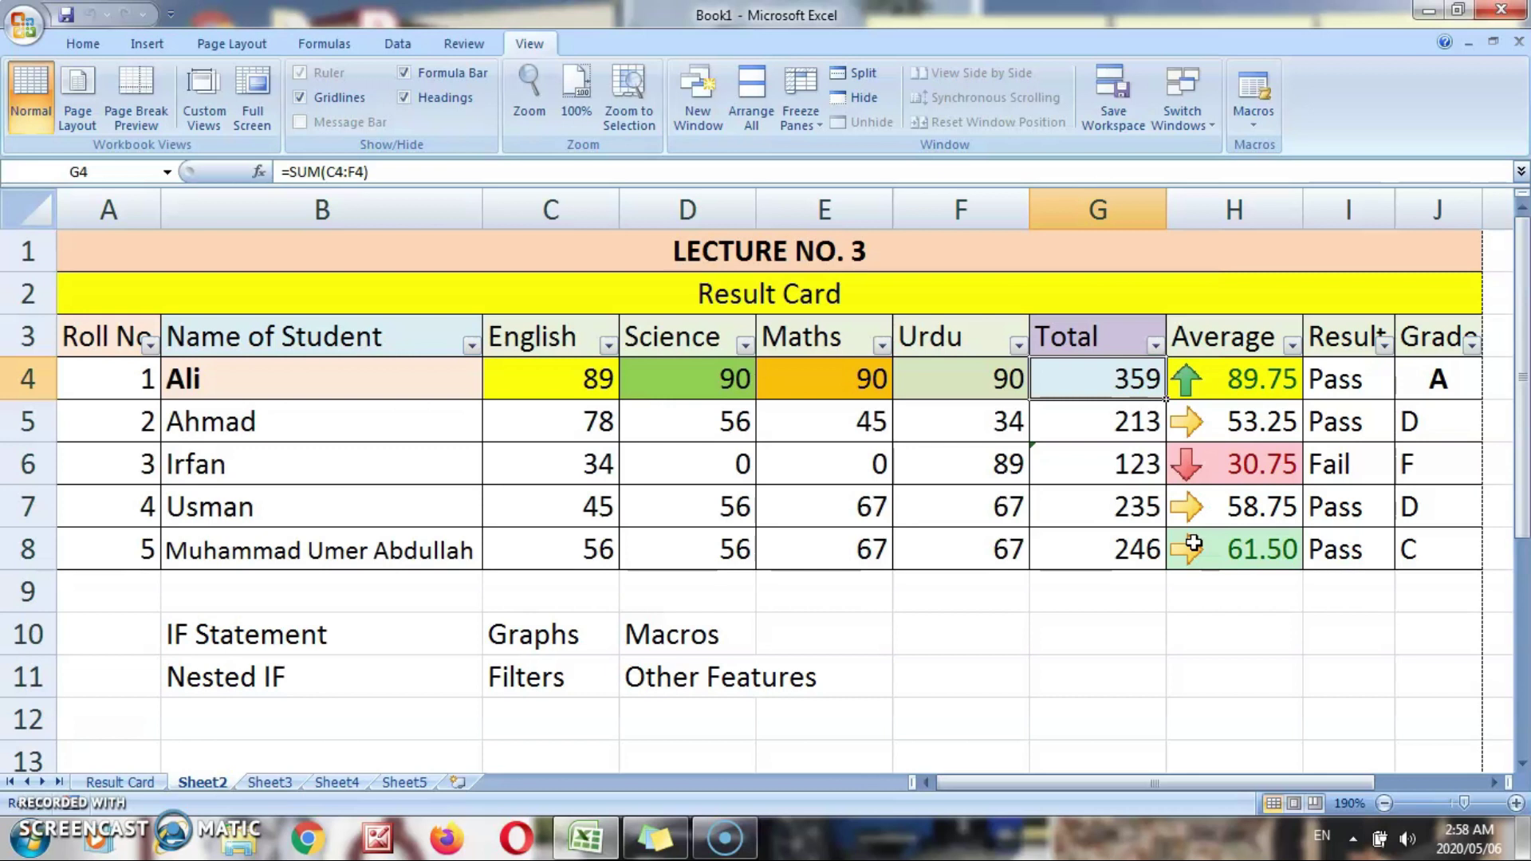
Clear the macro's bold and fill colours from the first student's row in A4:G4.
left_click_drag(120, 380, 132, 383)
key("shift+Right")
key("shift+Right")
key("shift+Right")
key("shift+Right")
key("shift+Right")
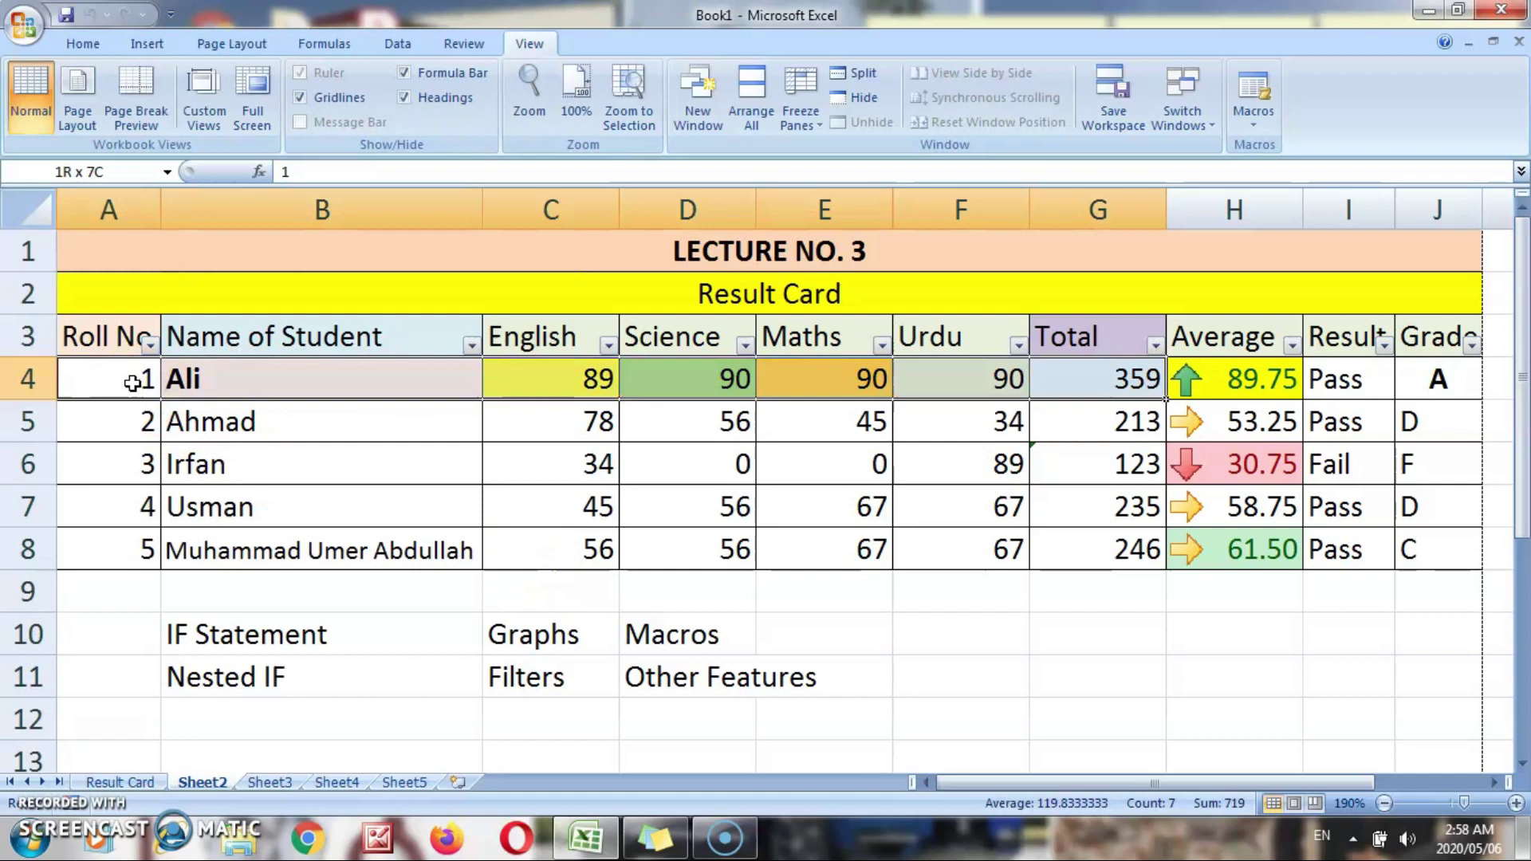
left_click(82, 44)
left_click(193, 114)
left_click(193, 114)
left_click(347, 114)
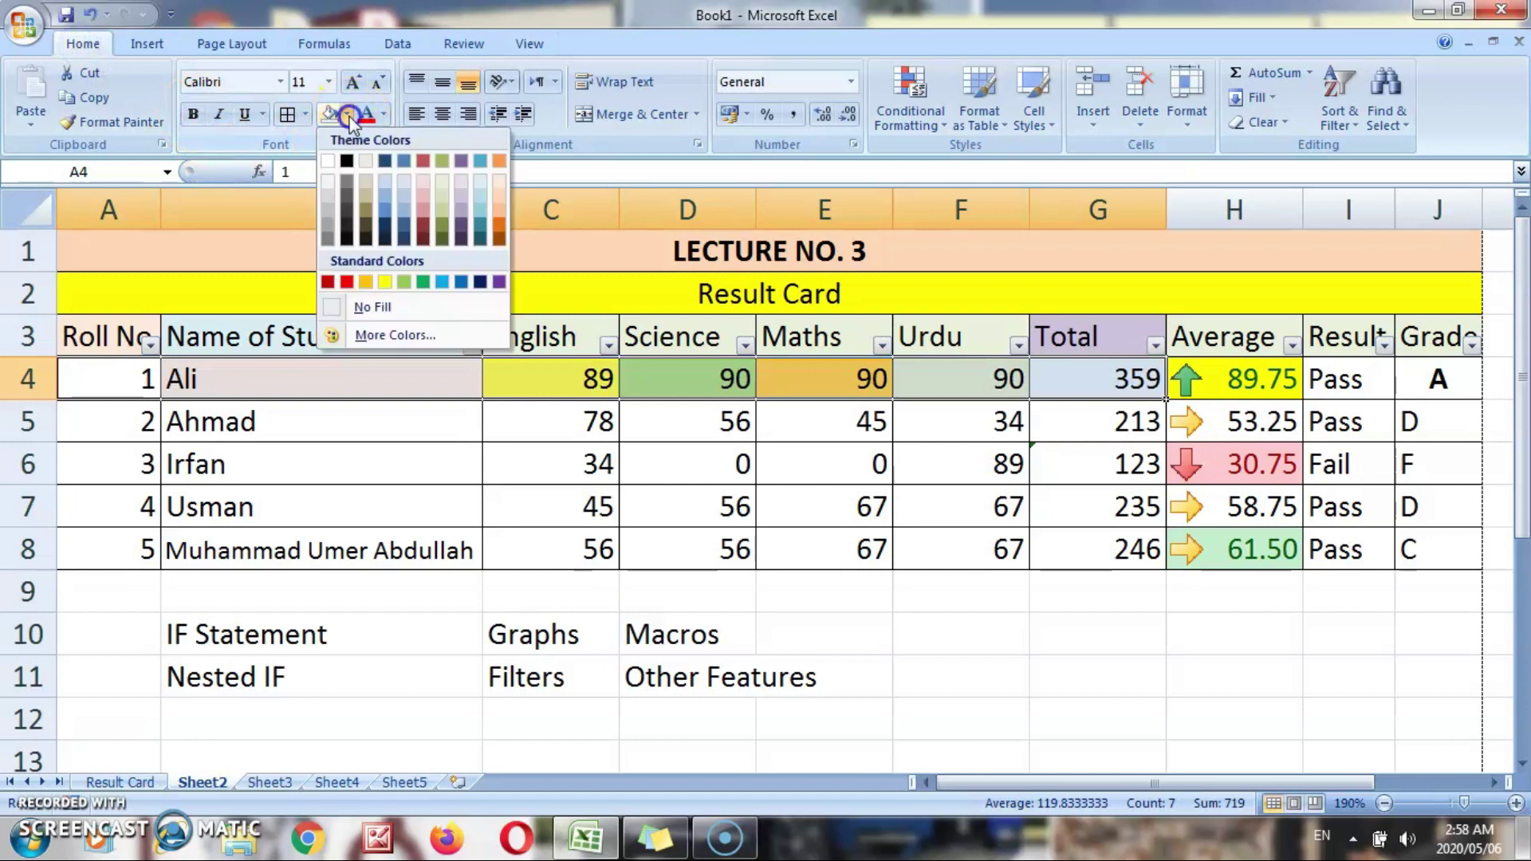
left_click(378, 304)
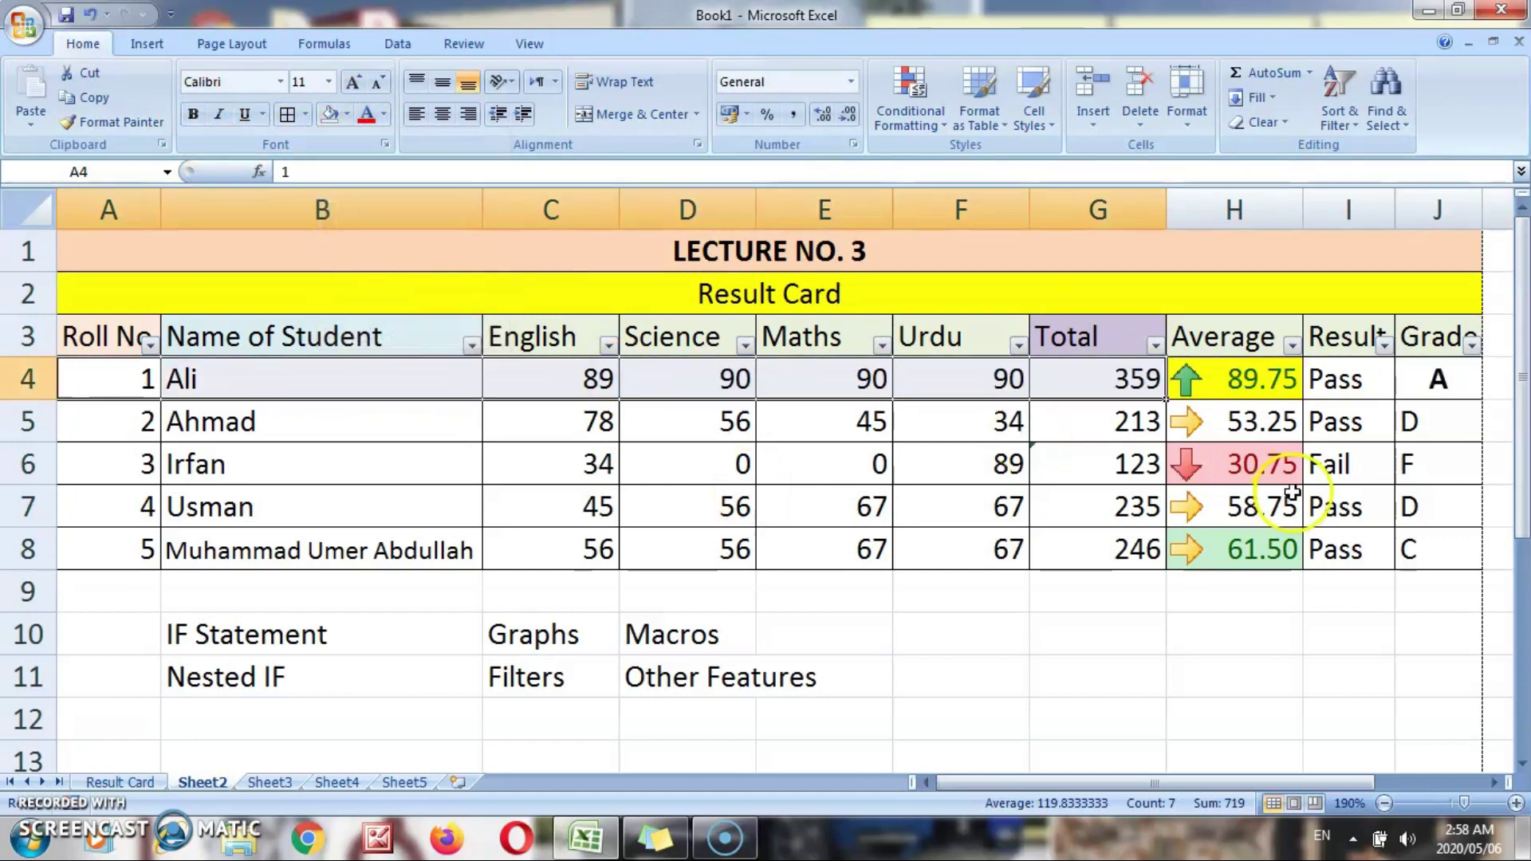
Reset the macro-formatted grade in J4 to regular weight and left alignment, leaving cell B12 selected.
left_click(1433, 380)
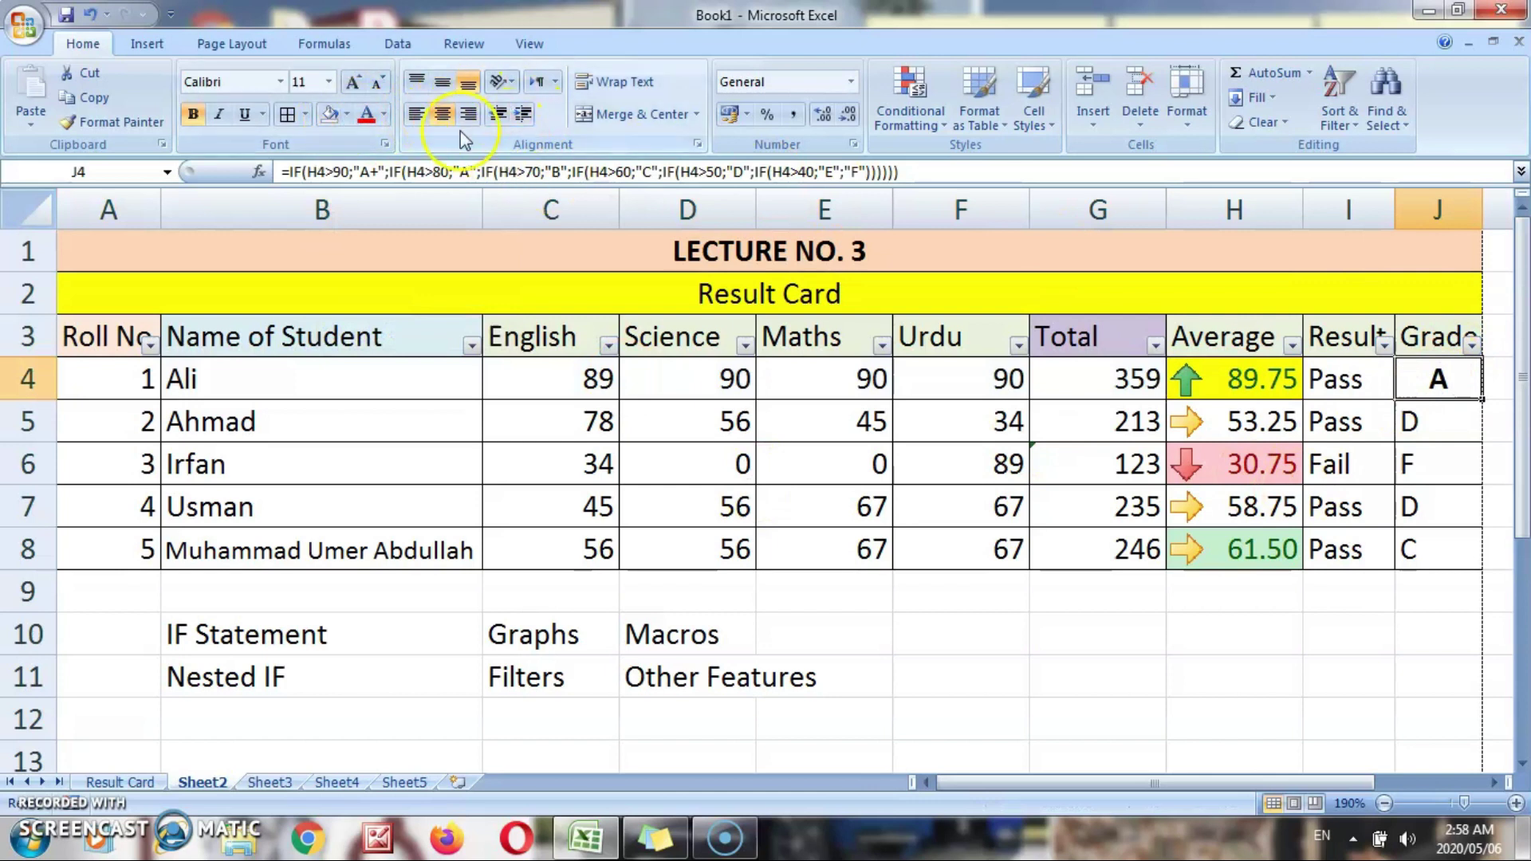
left_click(193, 115)
left_click(416, 114)
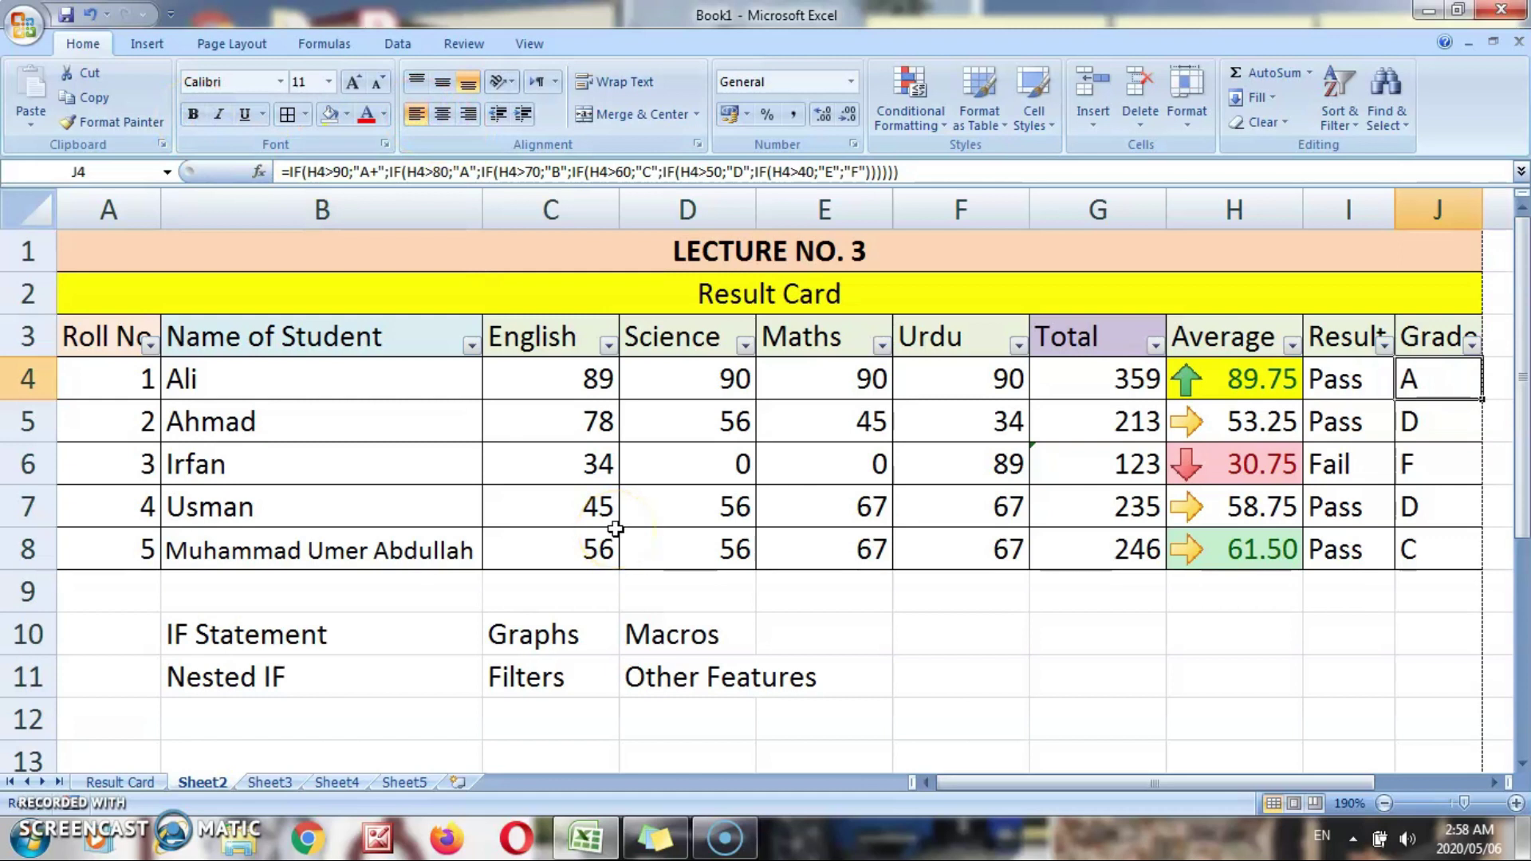
left_click(302, 728)
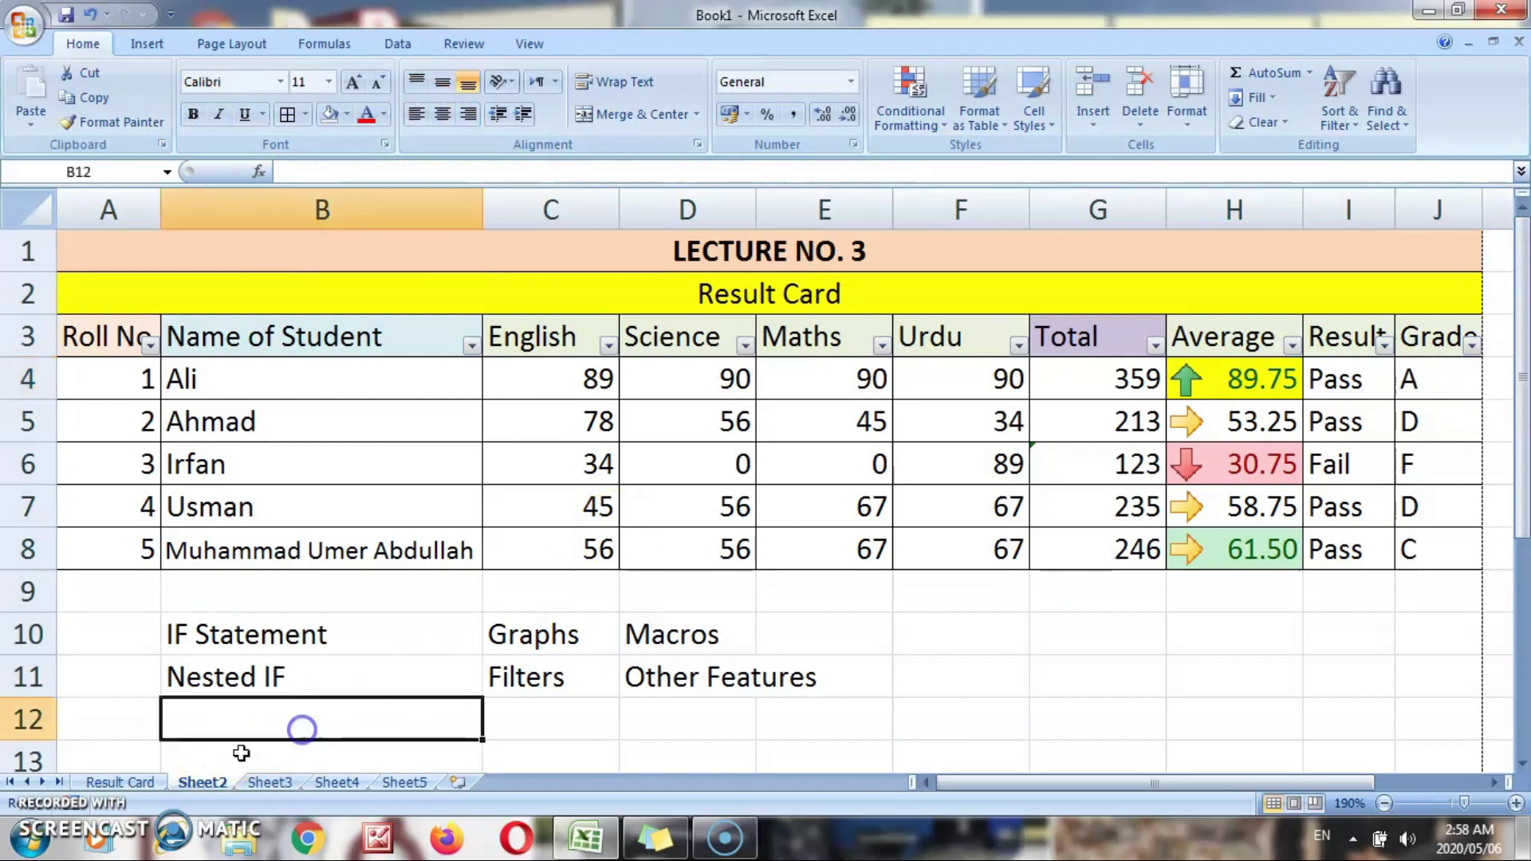
Create a copy of Sheet2 in Book1.xlsx, placed before the original Sheet2.
right_click(212, 783)
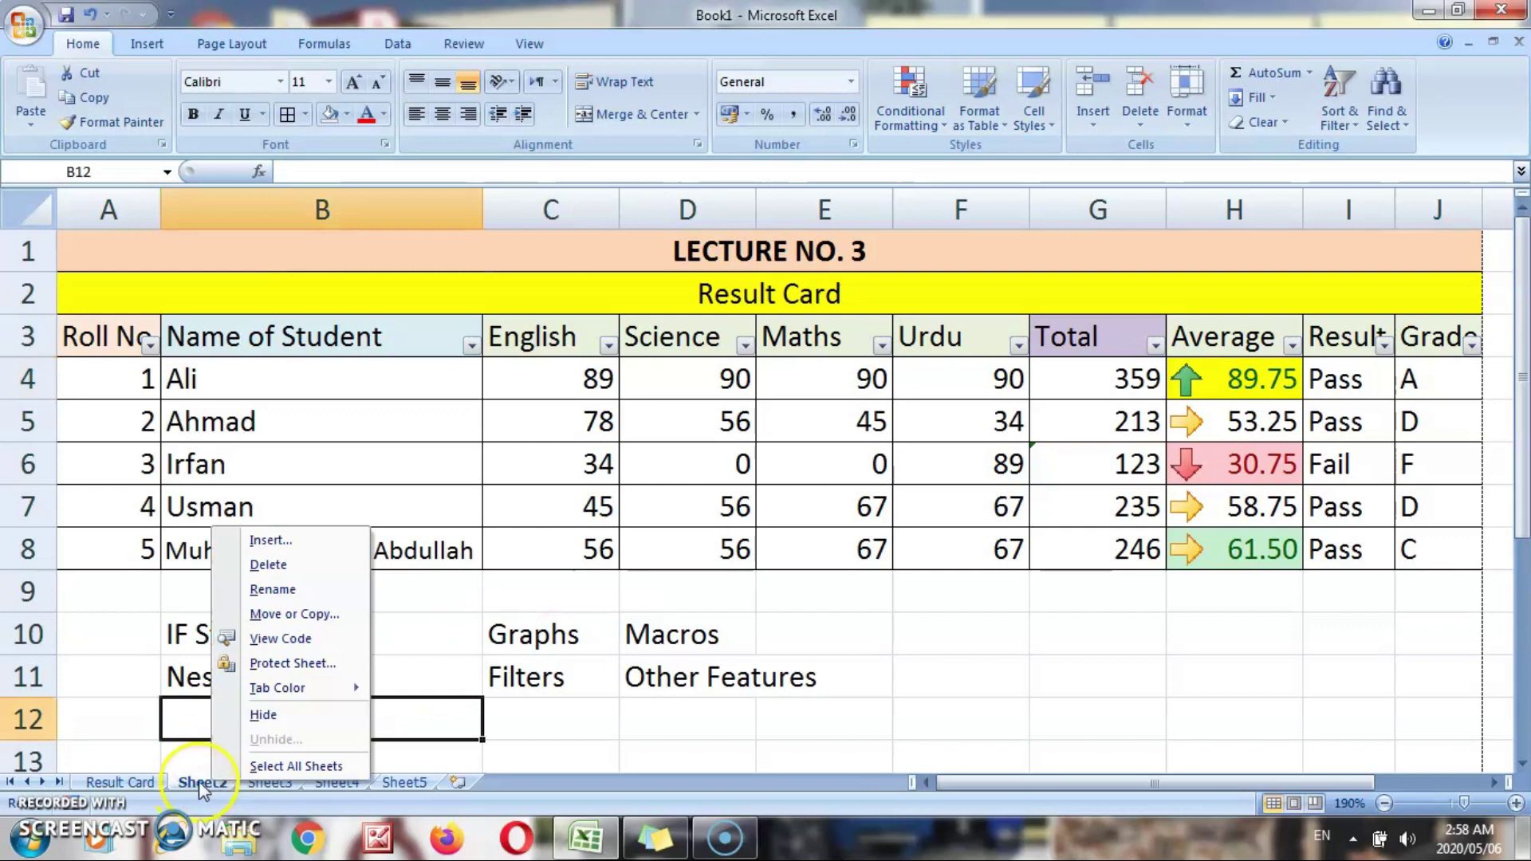
left_click(305, 618)
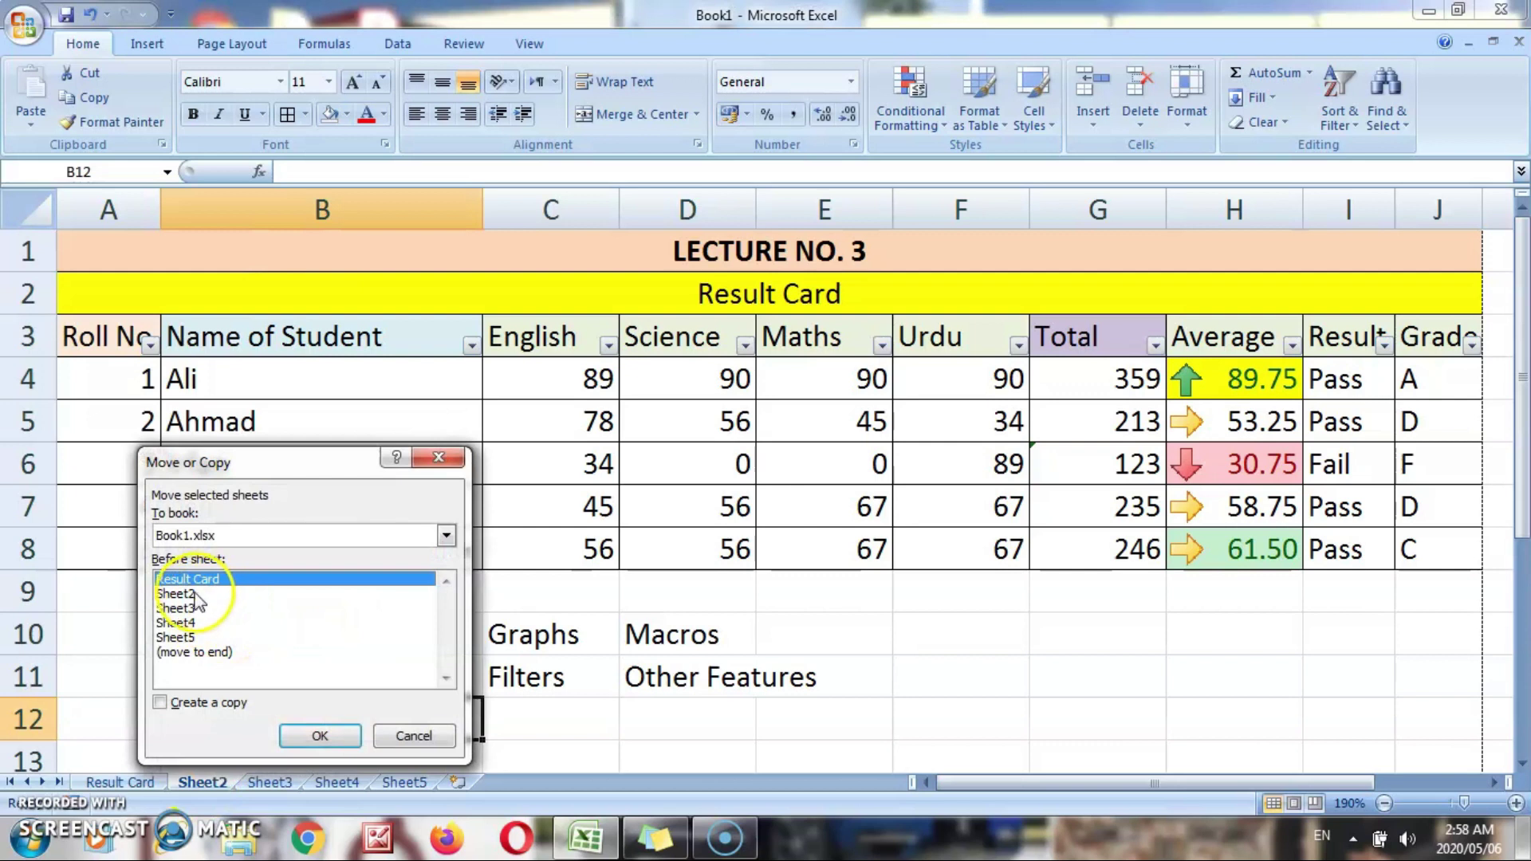
left_click(206, 595)
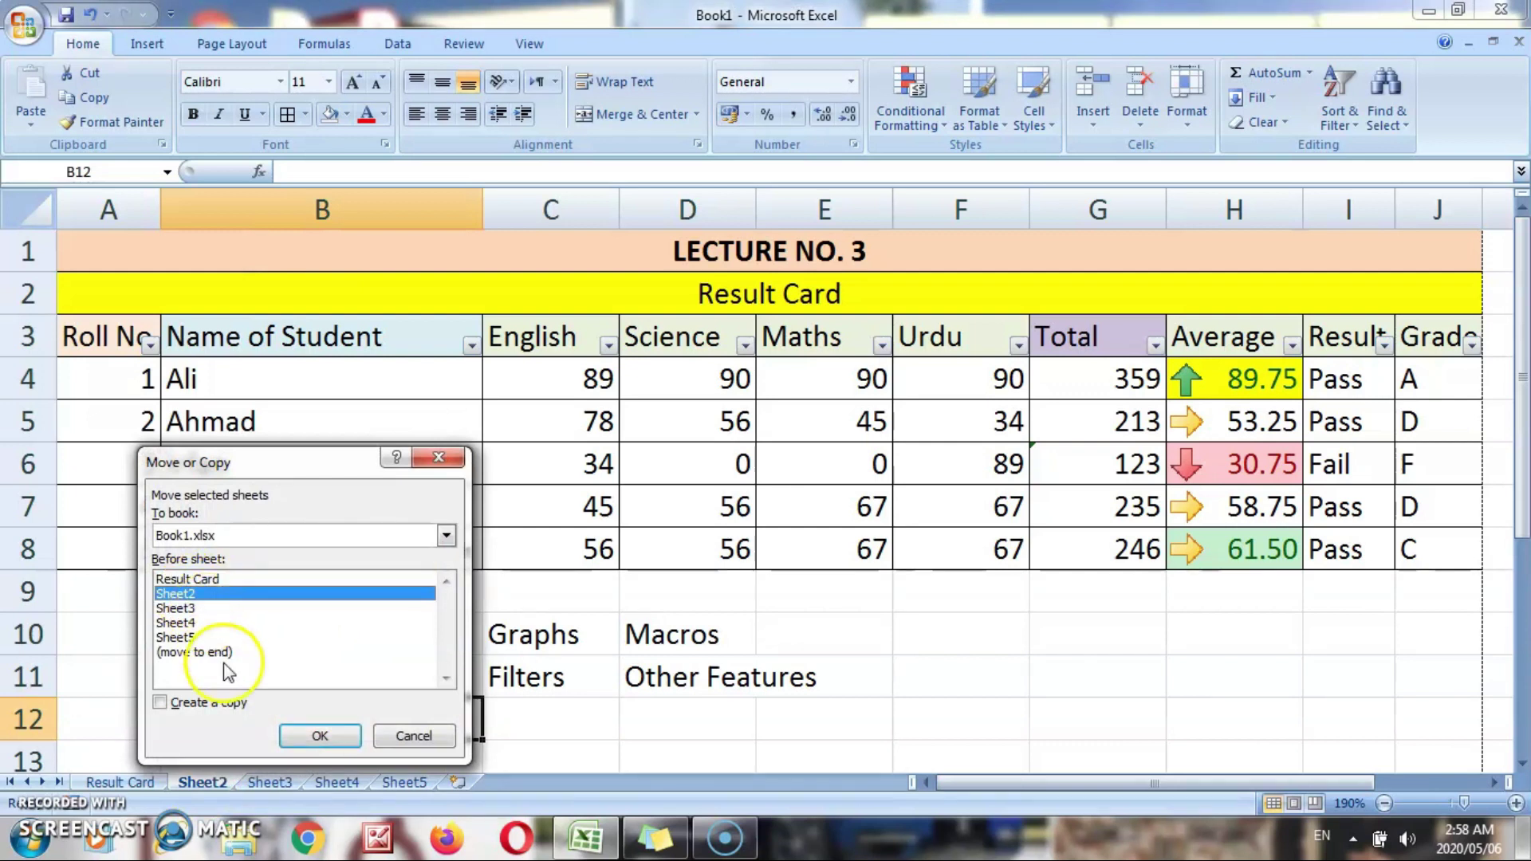
left_click(190, 704)
left_click(317, 737)
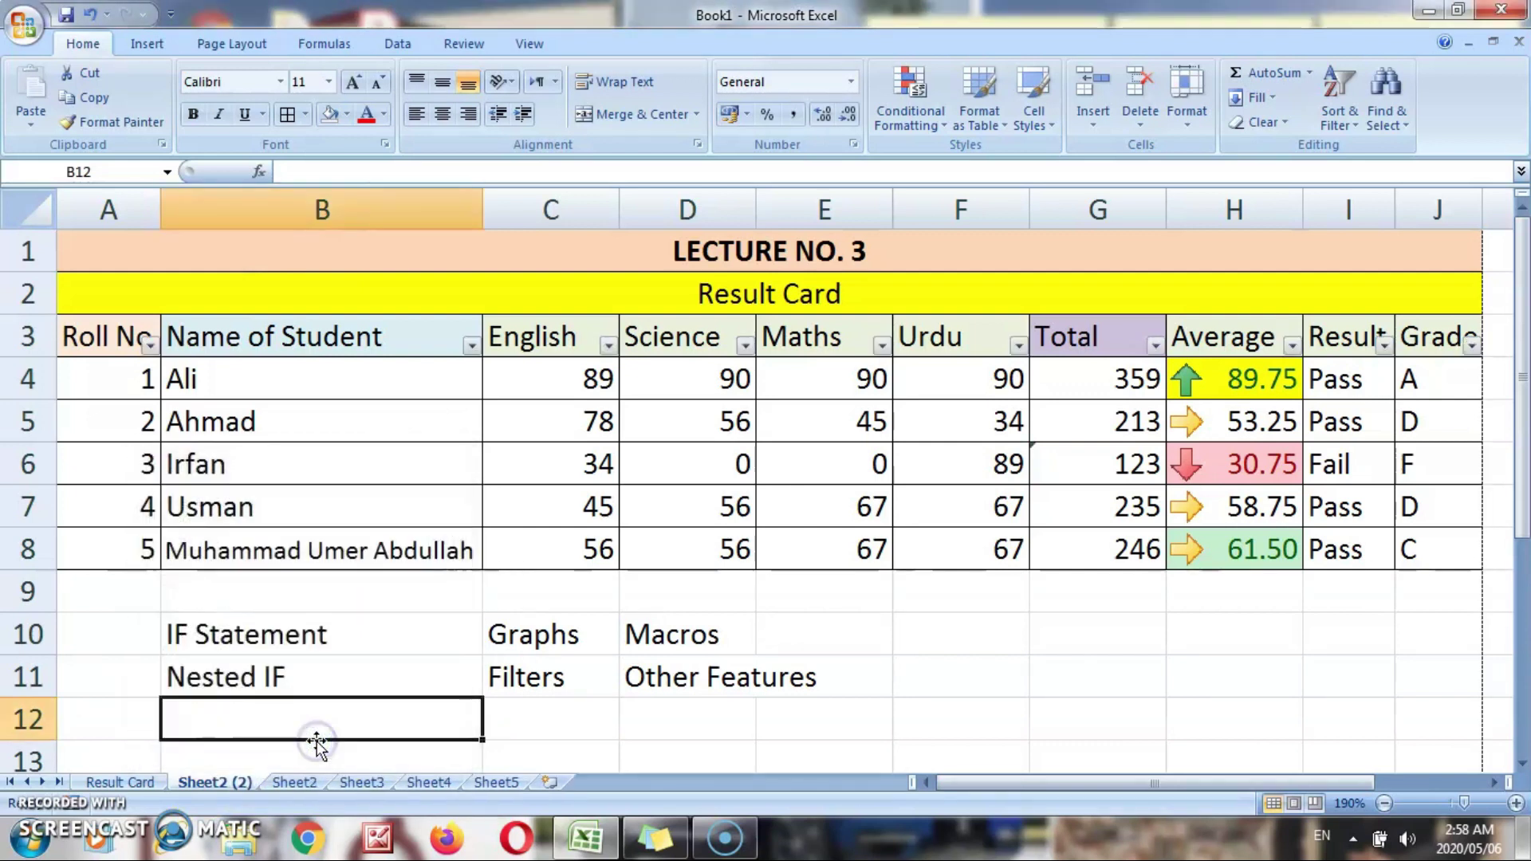
Rename the original Sheet2 as first.
left_click(298, 784)
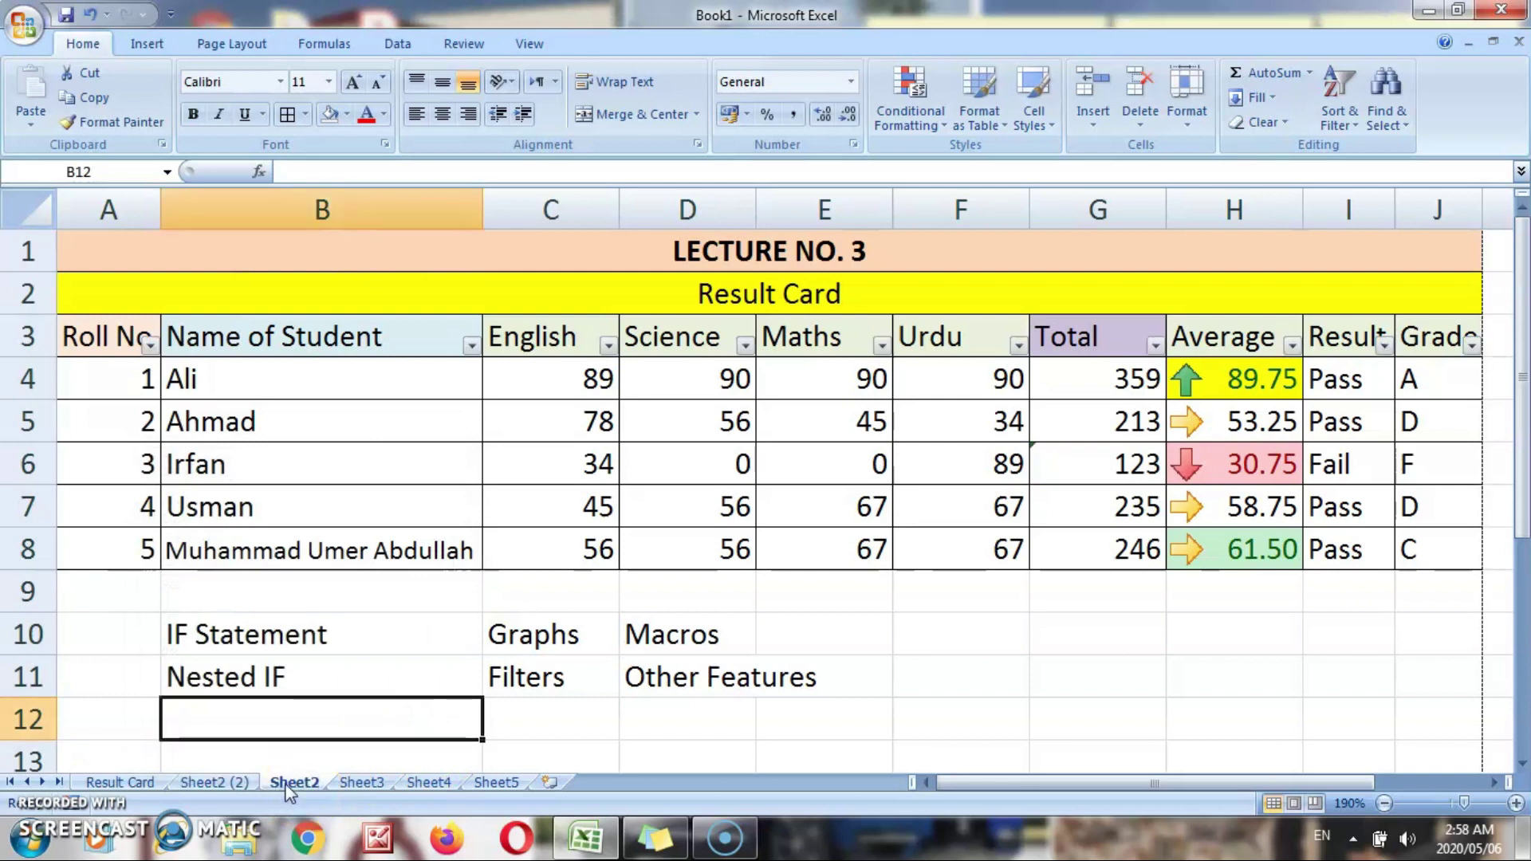
double_click(295, 783)
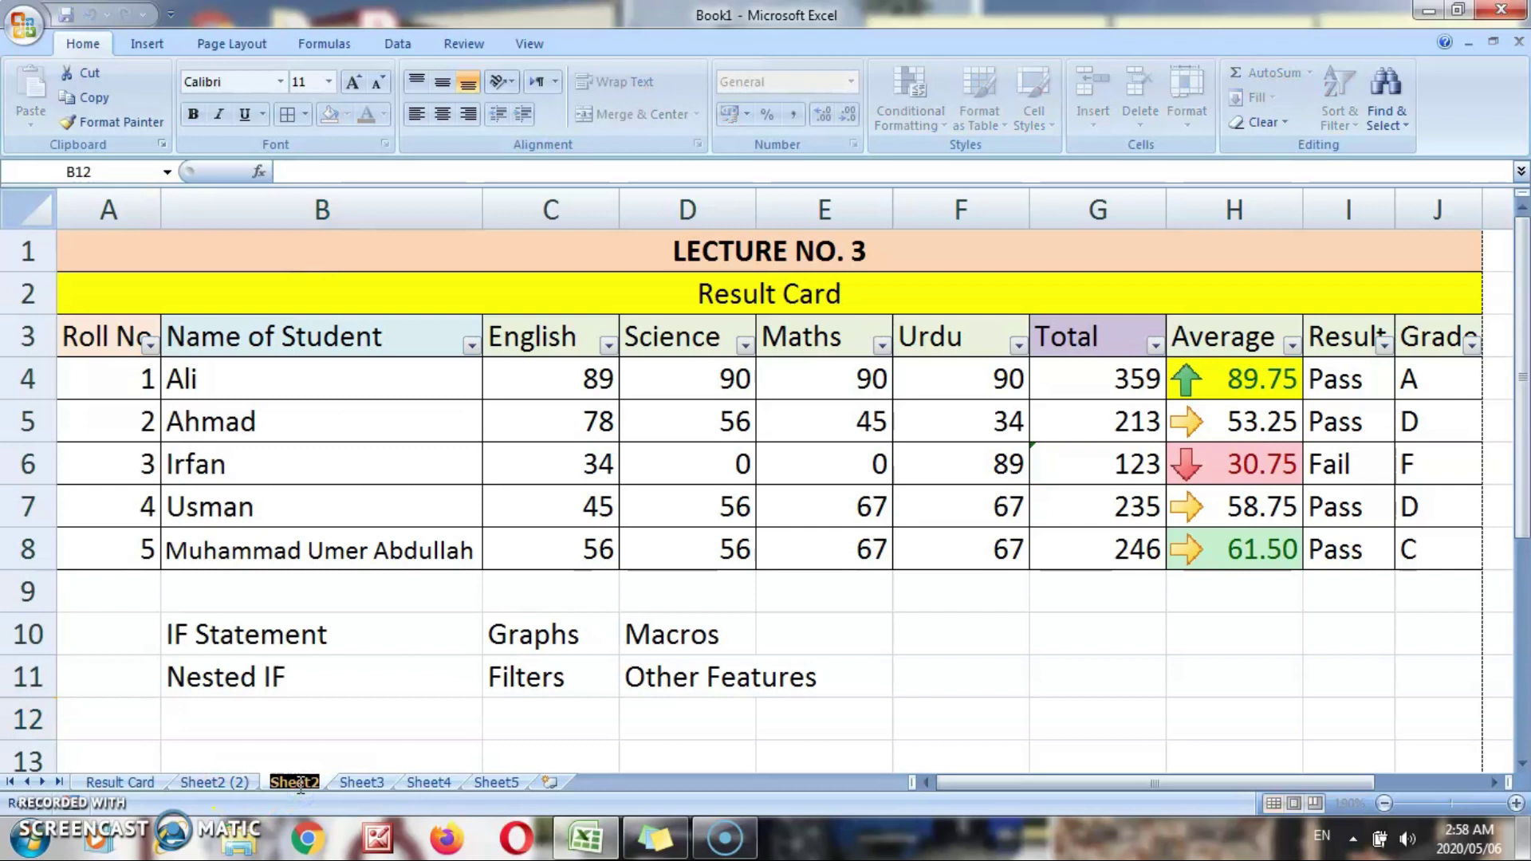
type("first")
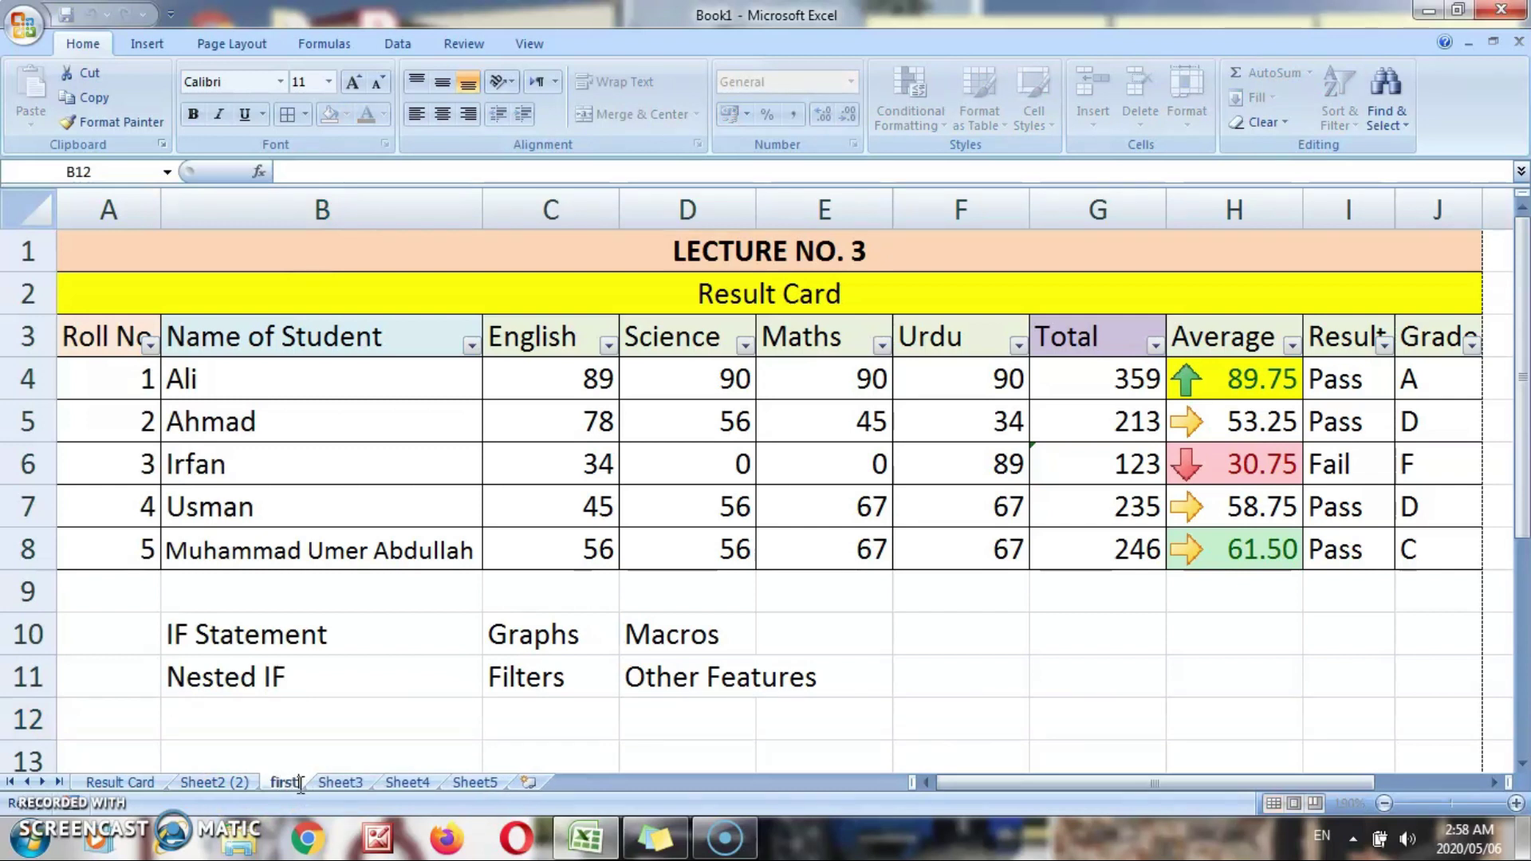
Rename the copied sheet, Sheet2 (2), as second.
left_click(213, 783)
double_click(214, 783)
type("second")
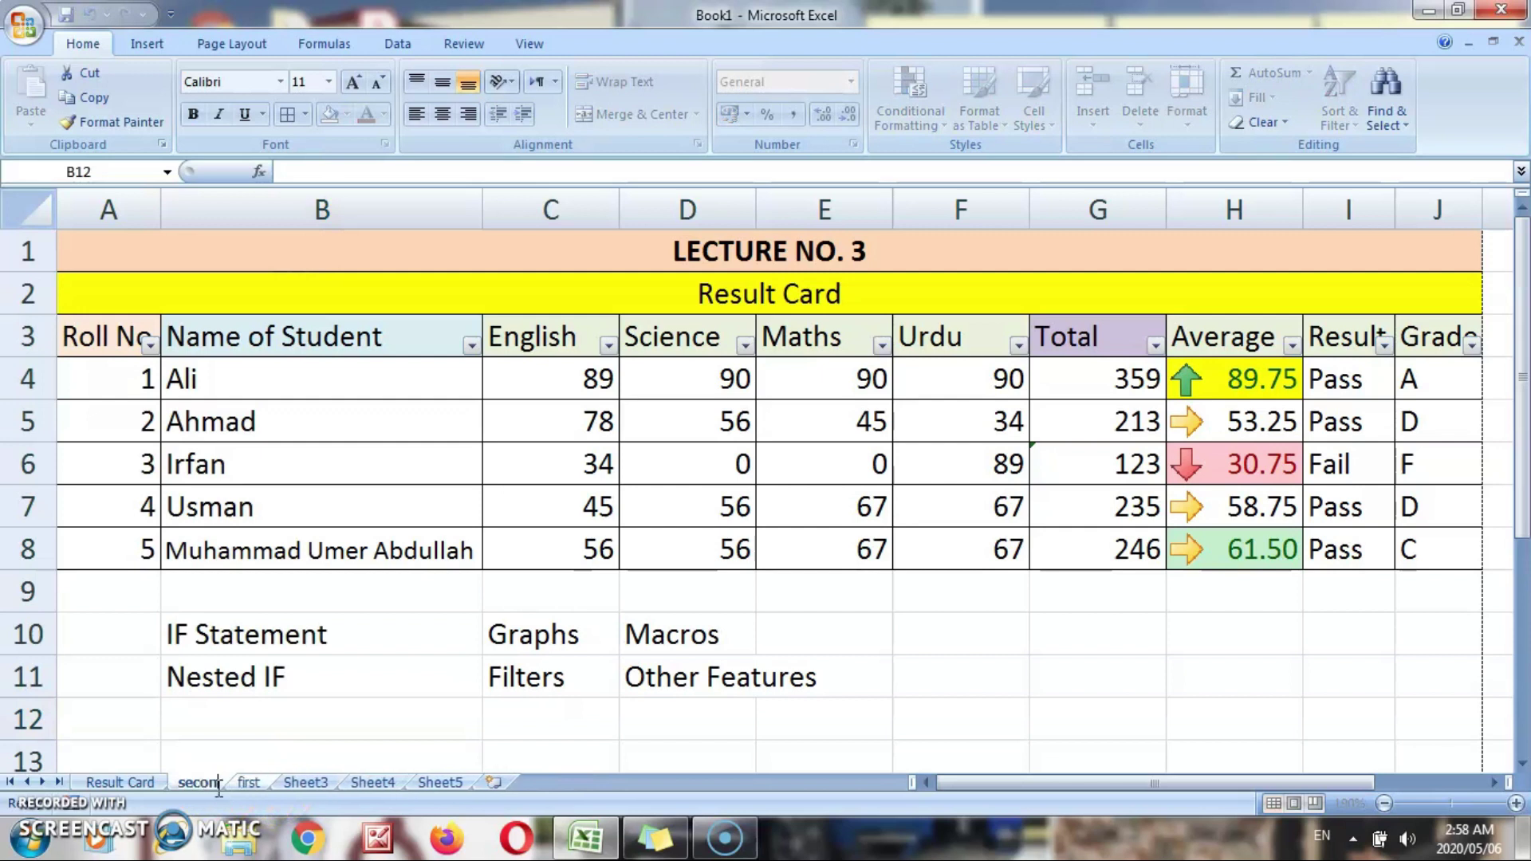
key("Return")
On the sheet named first, move through the first student's row and run the Formatting macro.
left_click(257, 786)
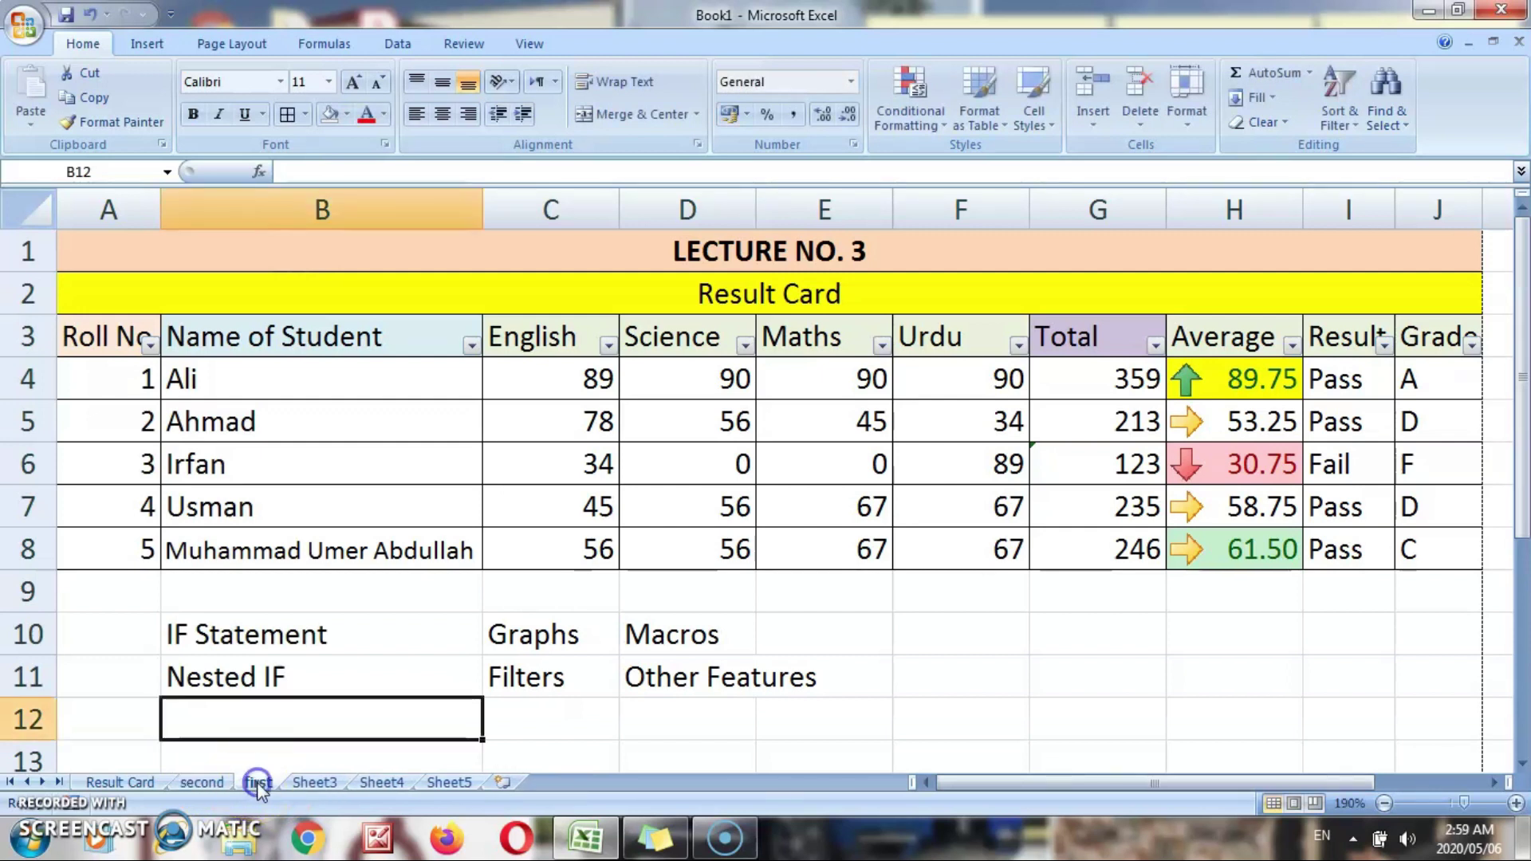
left_click(398, 452)
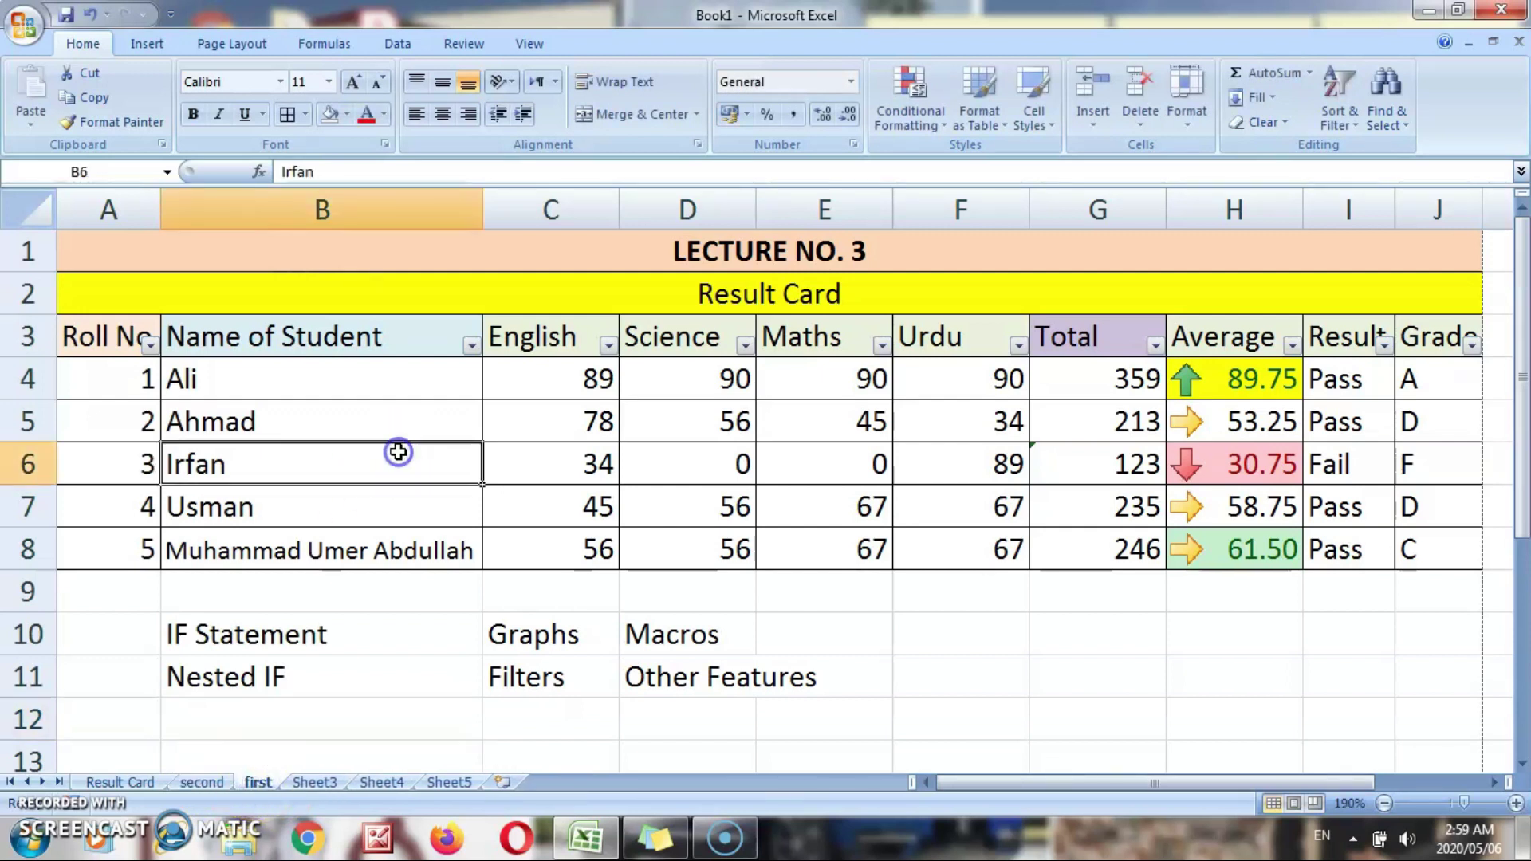
left_click(369, 383)
key("Left")
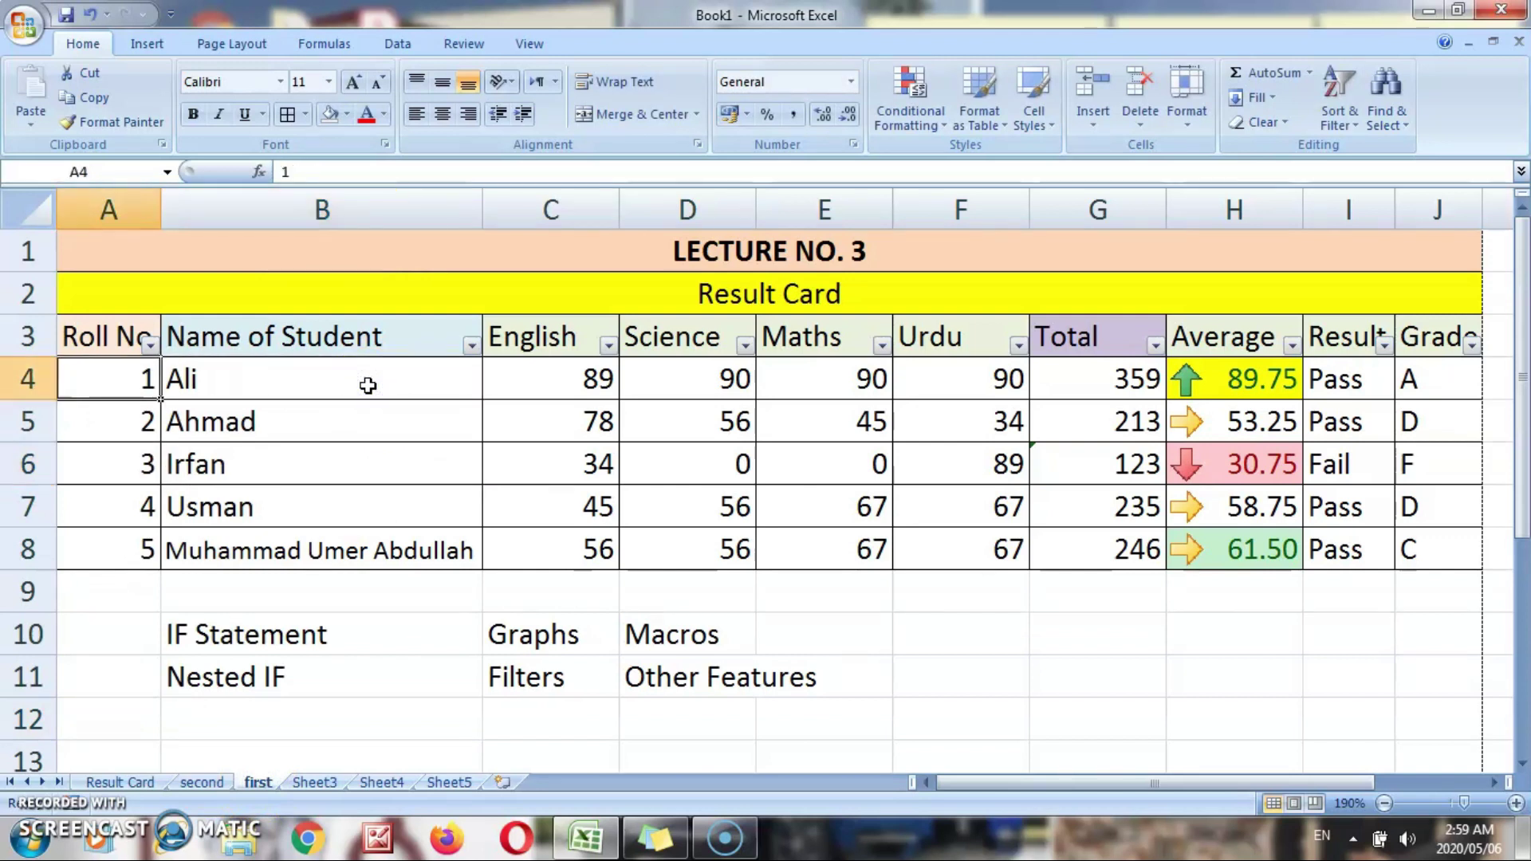
key("Right")
key("Right")
key("Right")
key("Right")
key("Right")
key("Right")
key("Right")
key("Left")
key("Left")
key("Left")
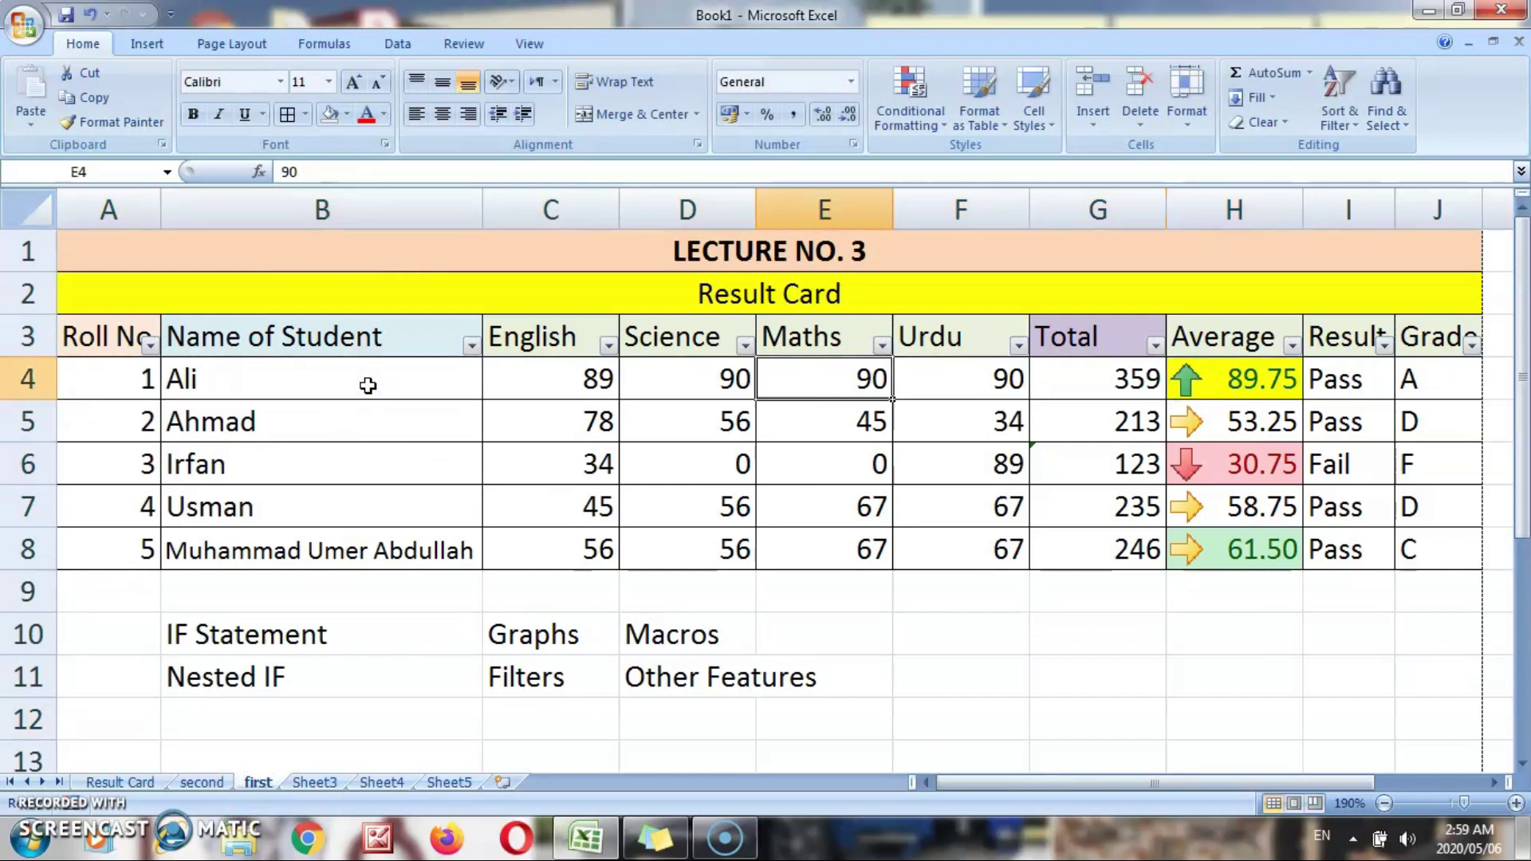
key("Left")
key("Left")
key("Left")
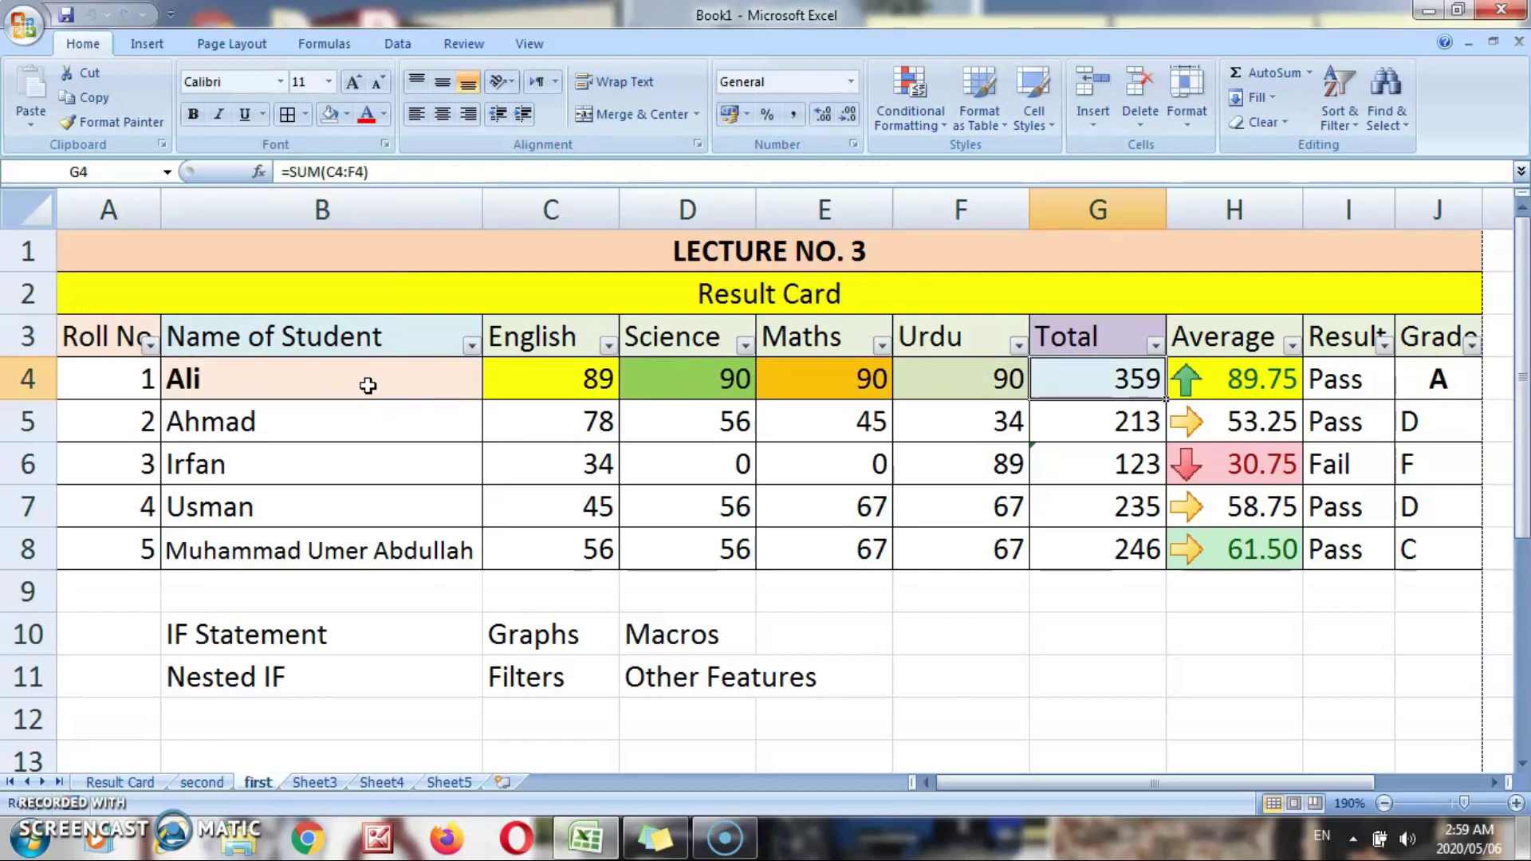
On the sheet named second, select cell B4 and run the Formatting macro with its shortcut.
left_click(204, 782)
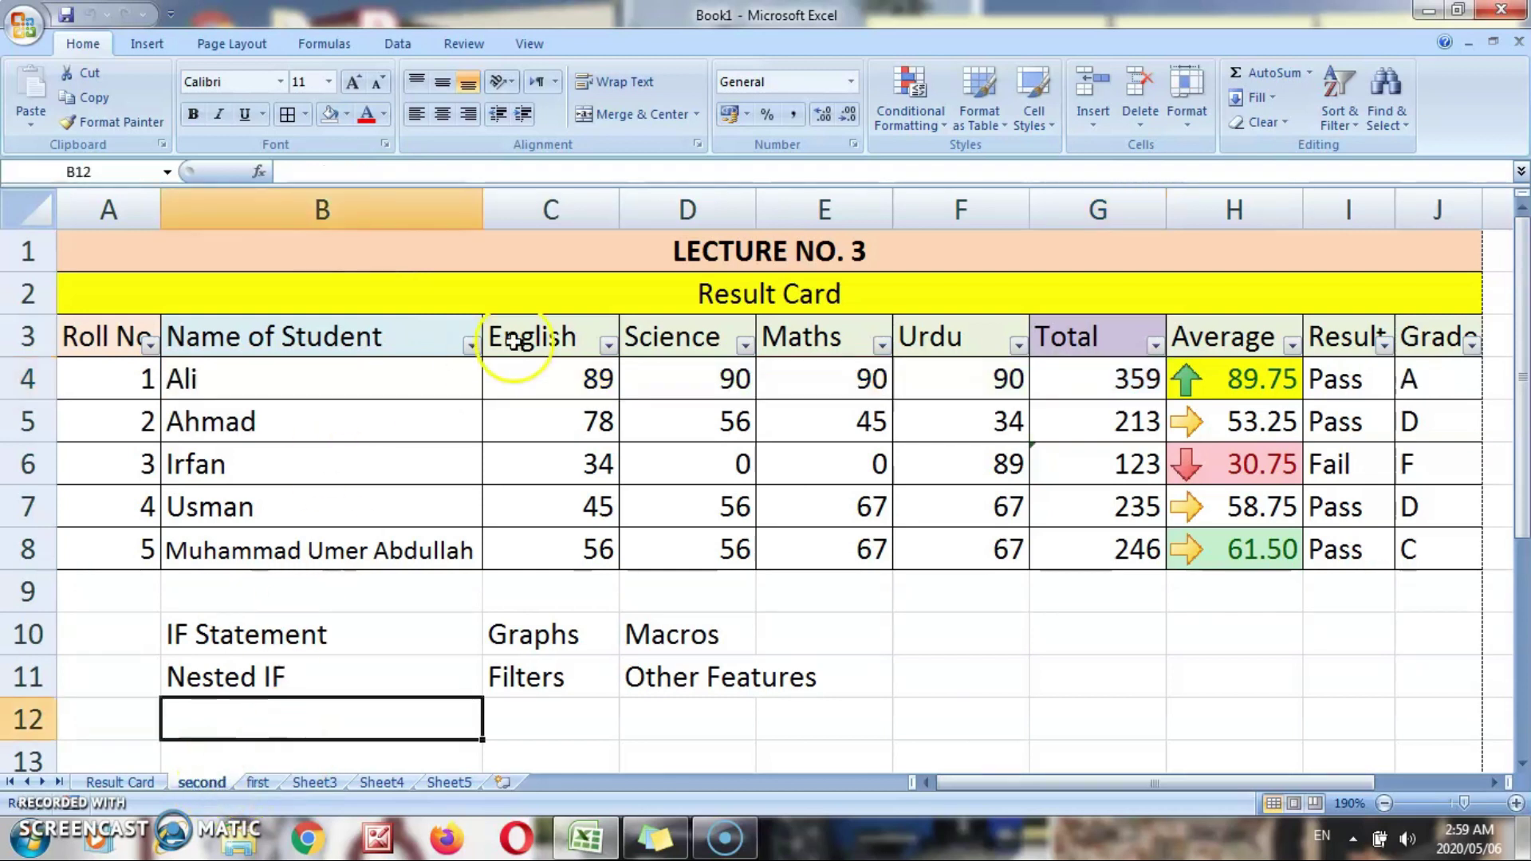
left_click(412, 405)
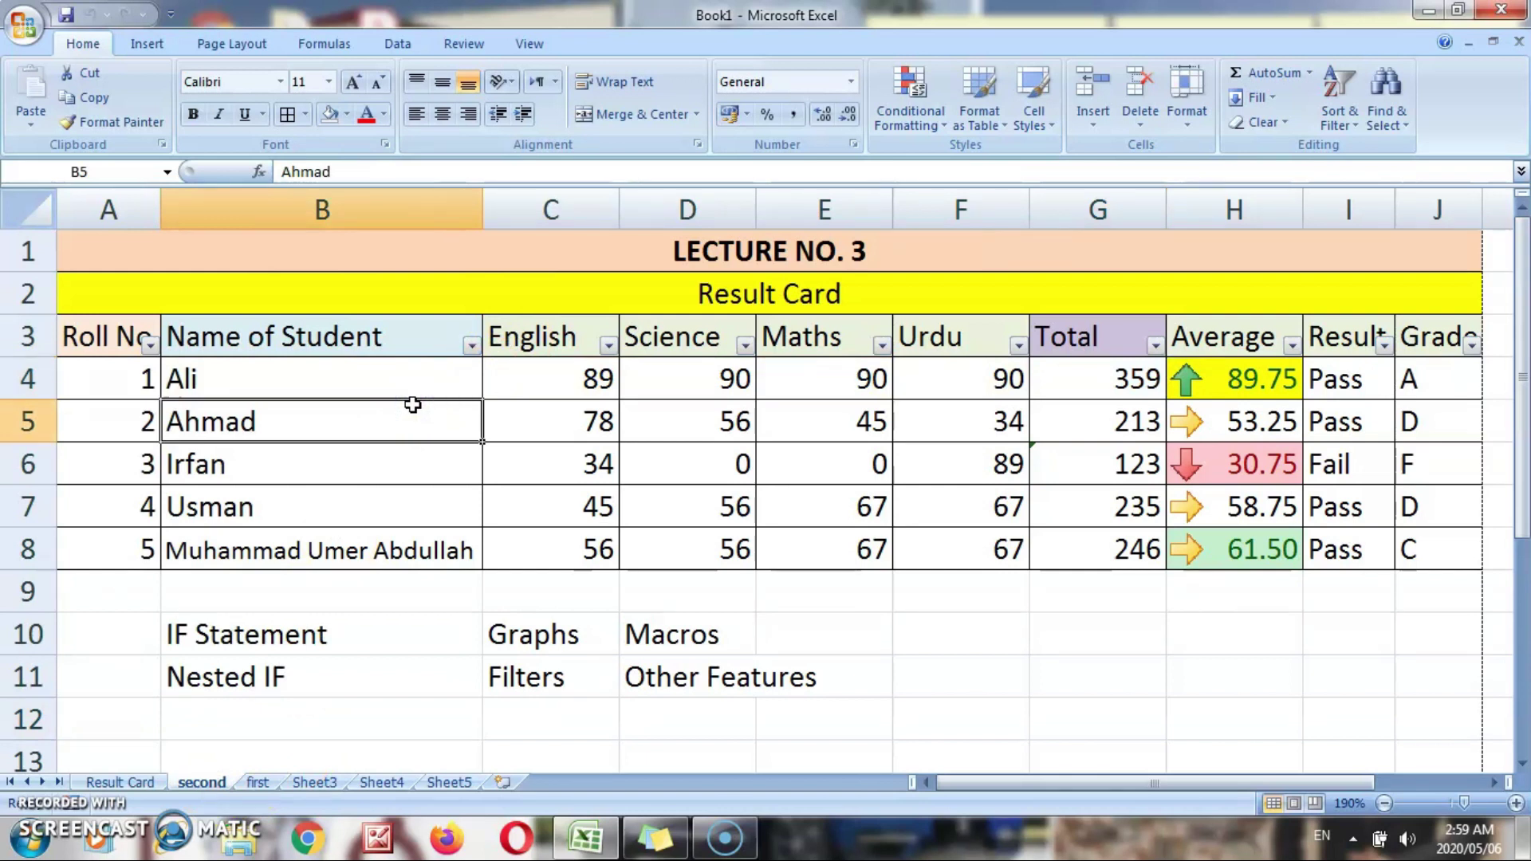
key("Up")
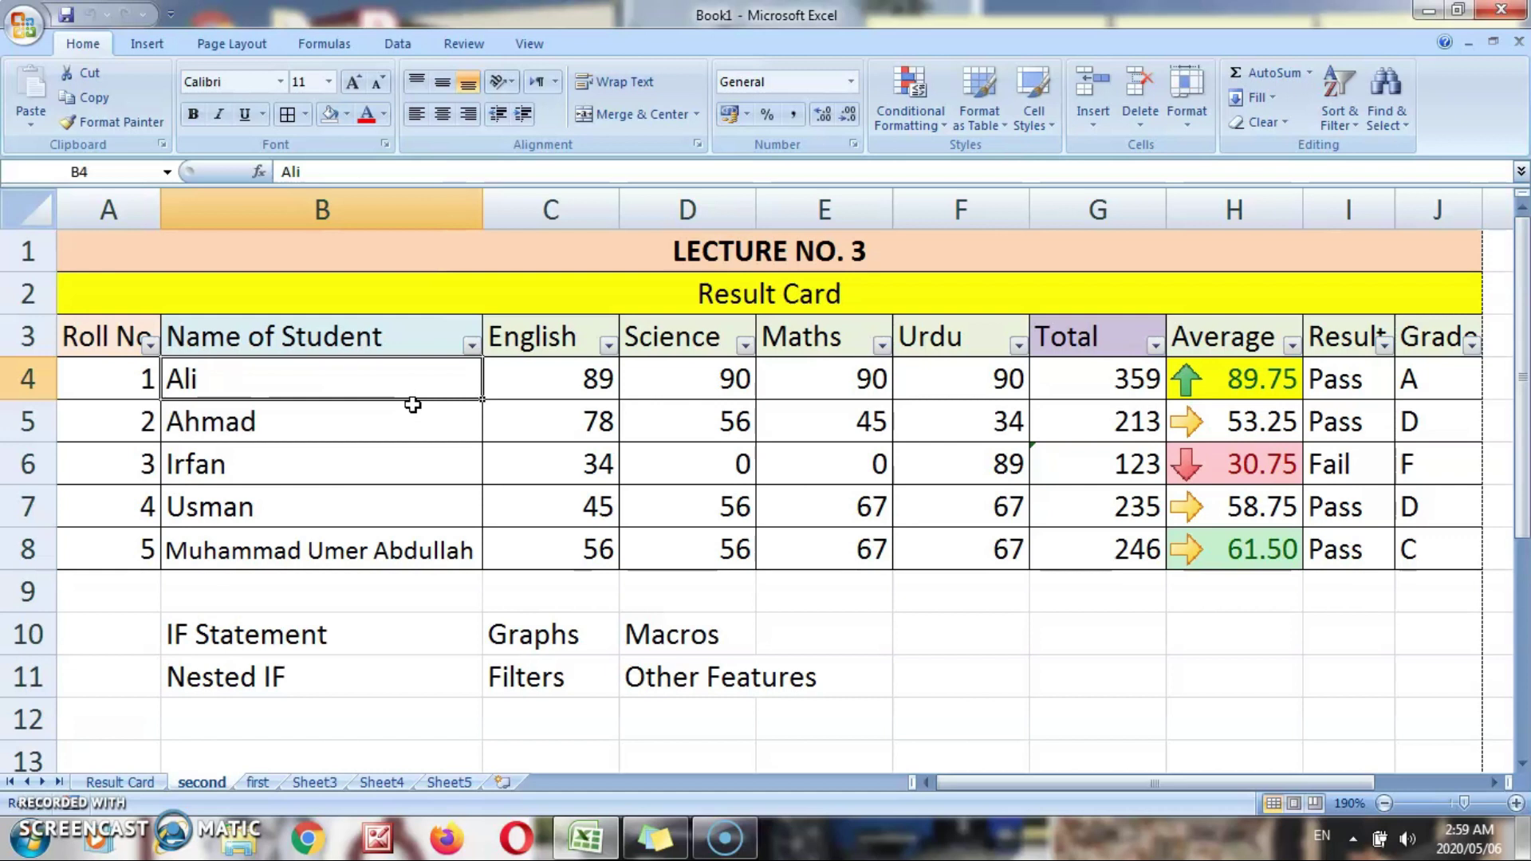
key("ctrl+m")
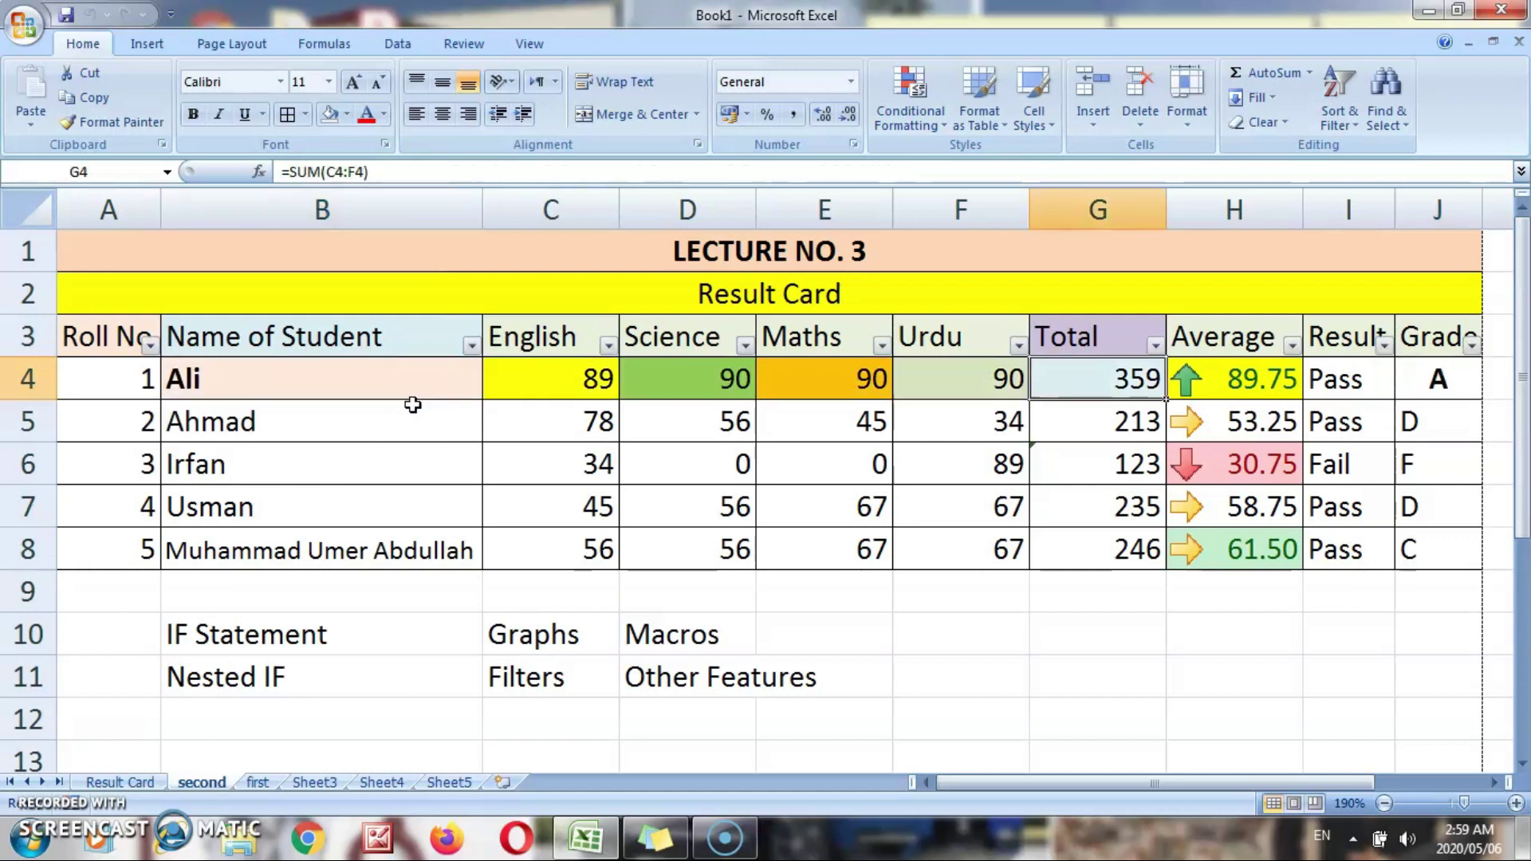
Open the list of recorded macros, check which workbooks can be chosen as the macro source, and close it without changes.
left_click(529, 45)
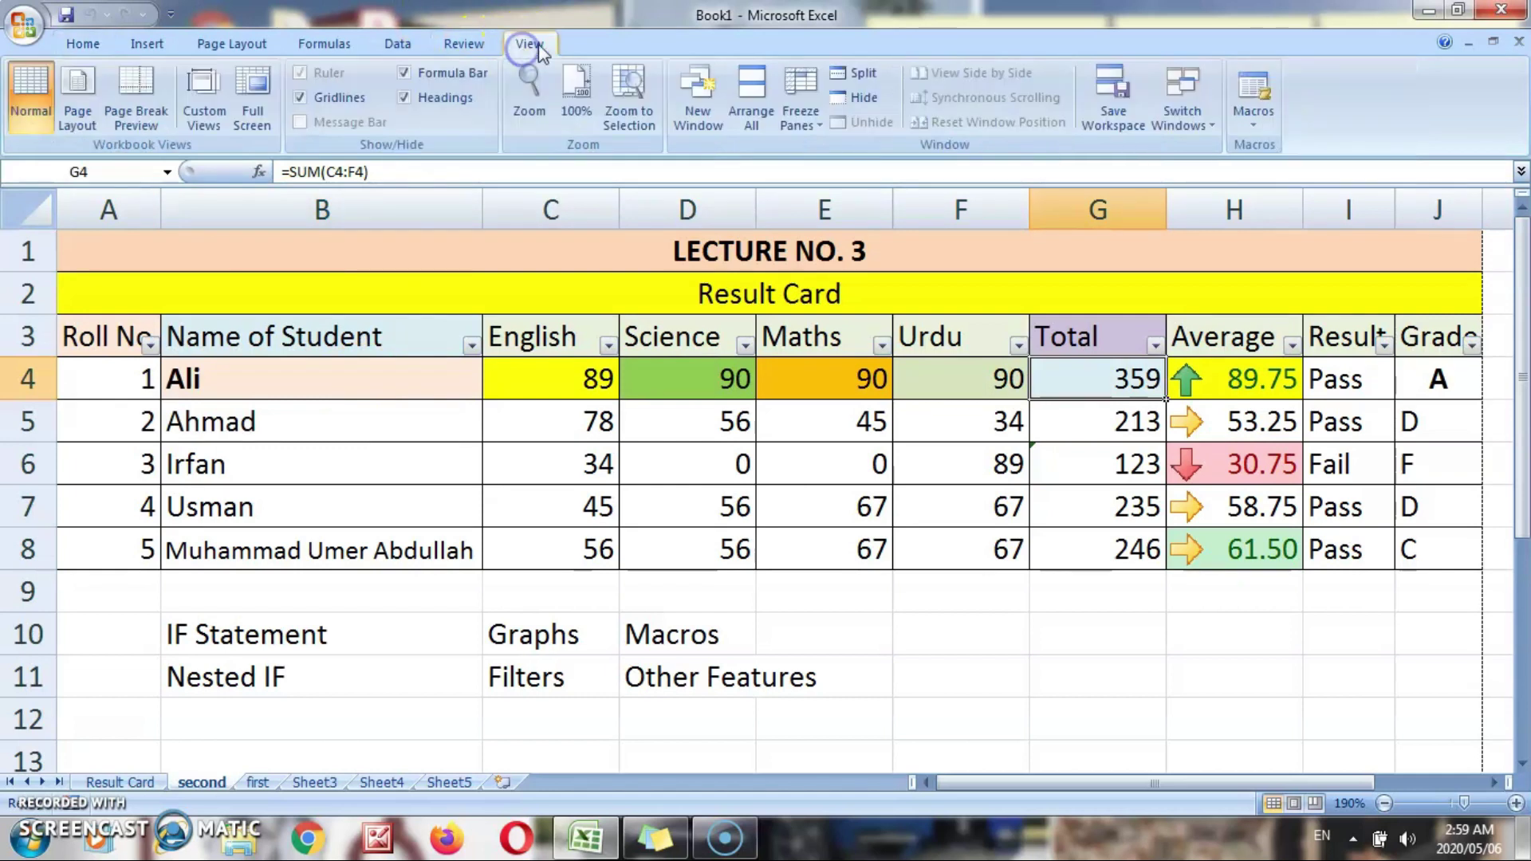
left_click(1255, 122)
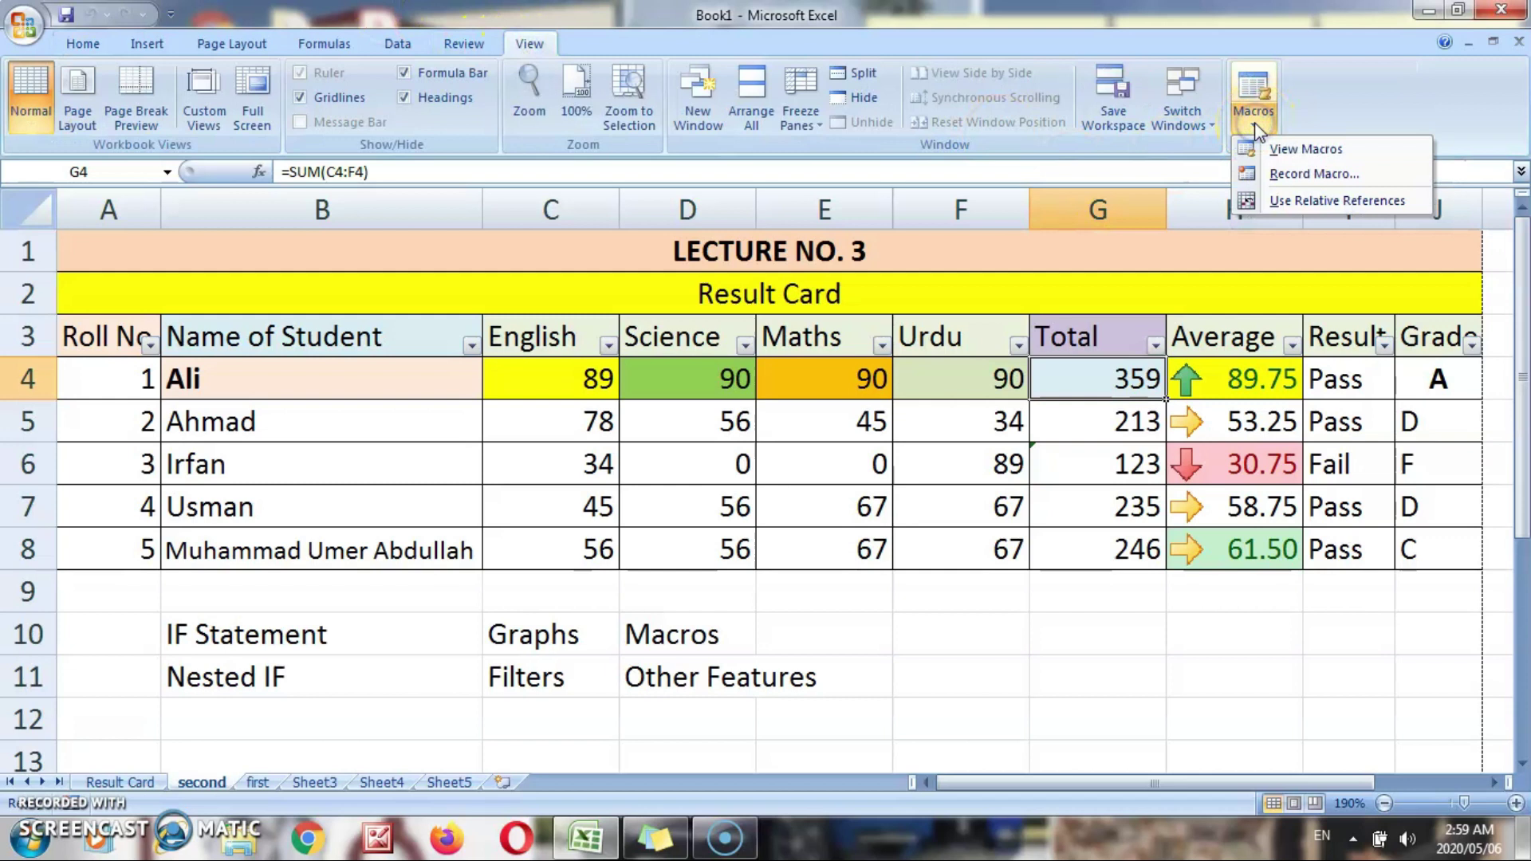
left_click(1281, 148)
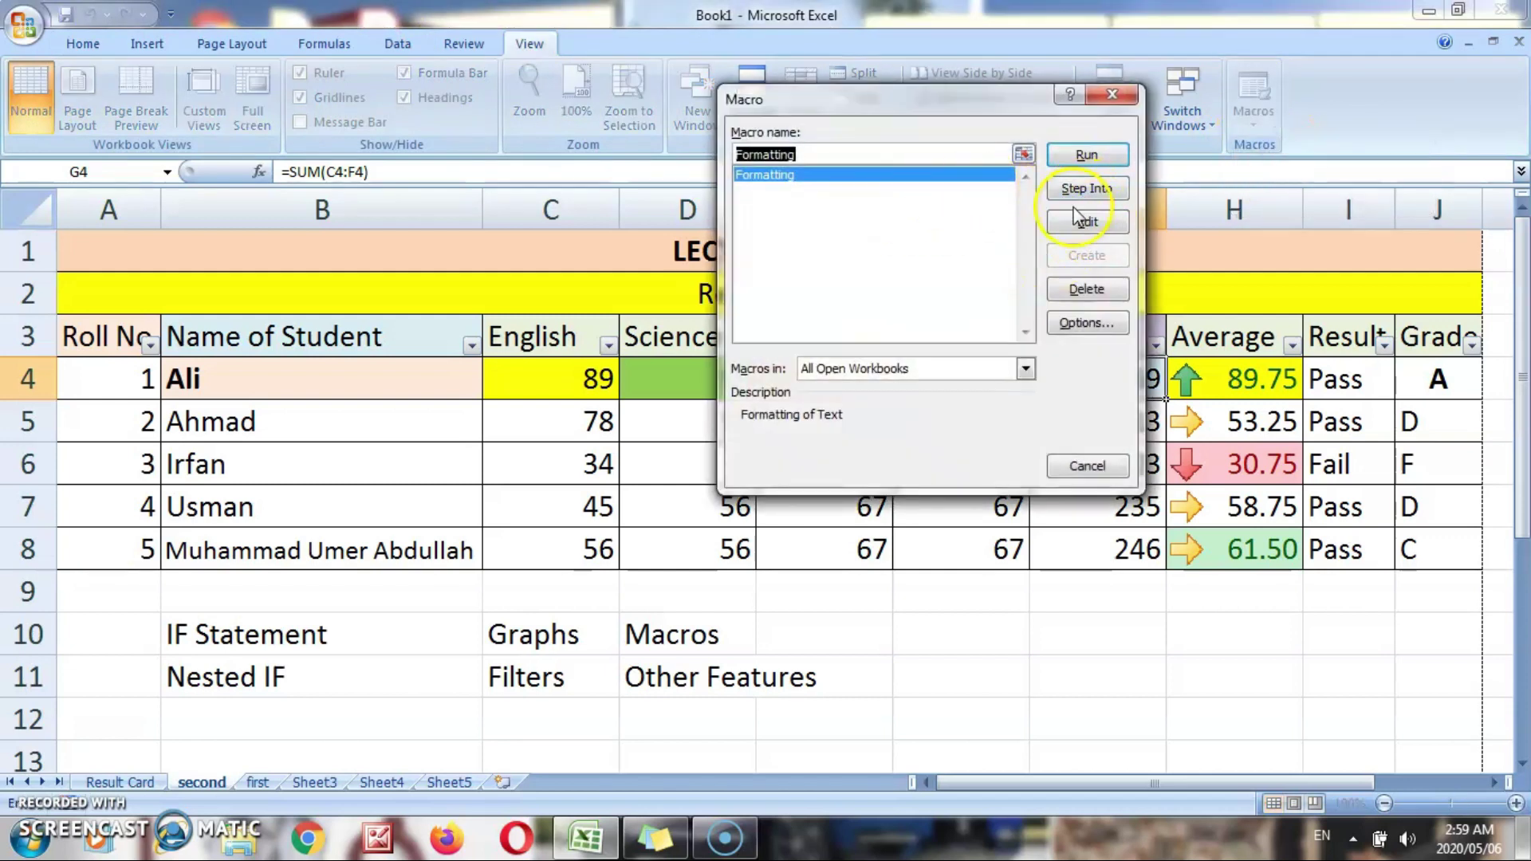
left_click(925, 369)
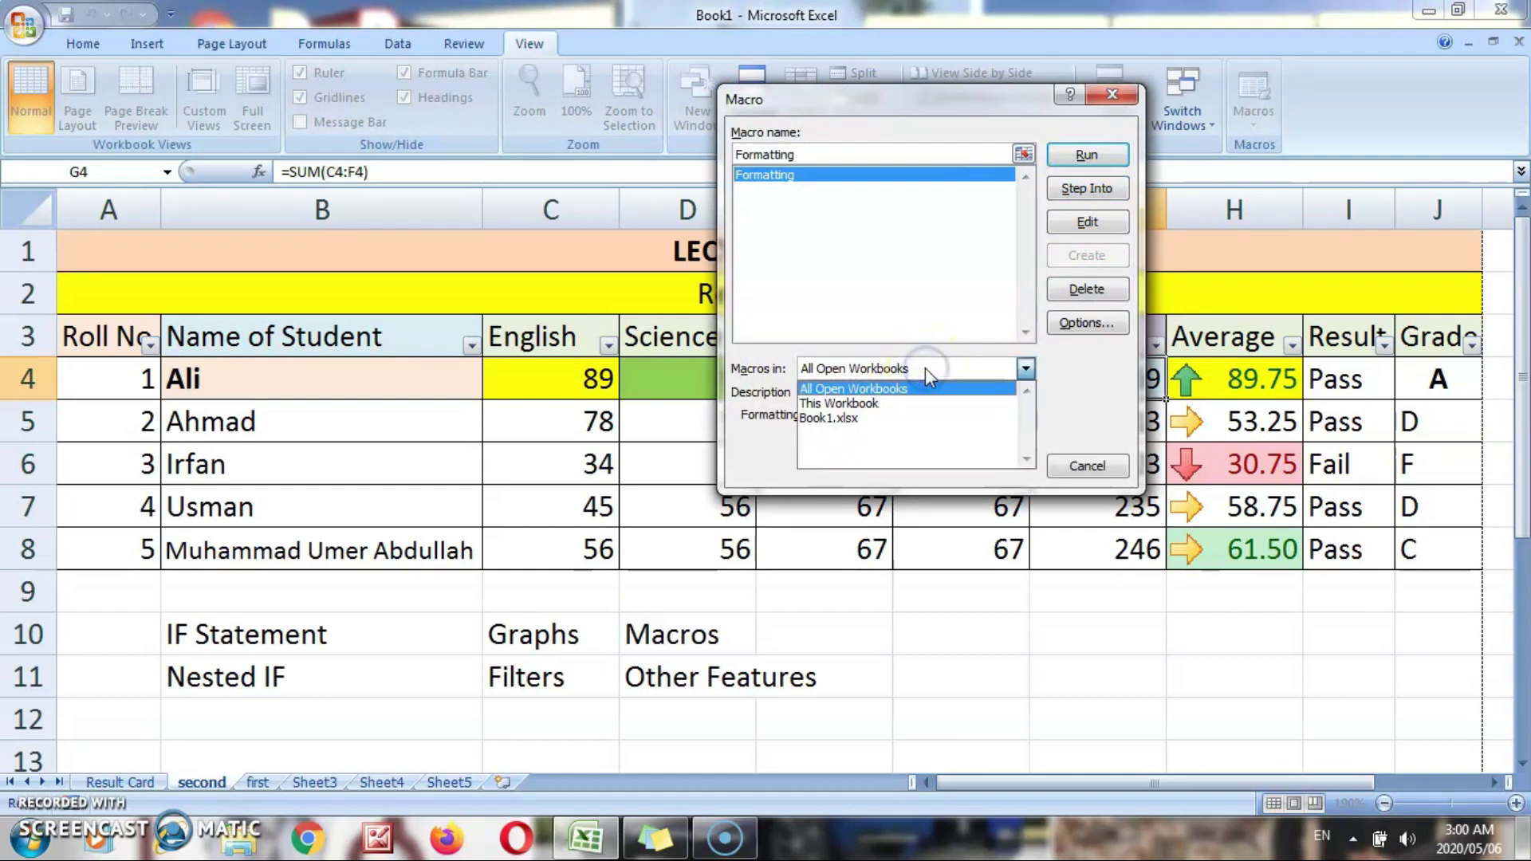
left_click(925, 369)
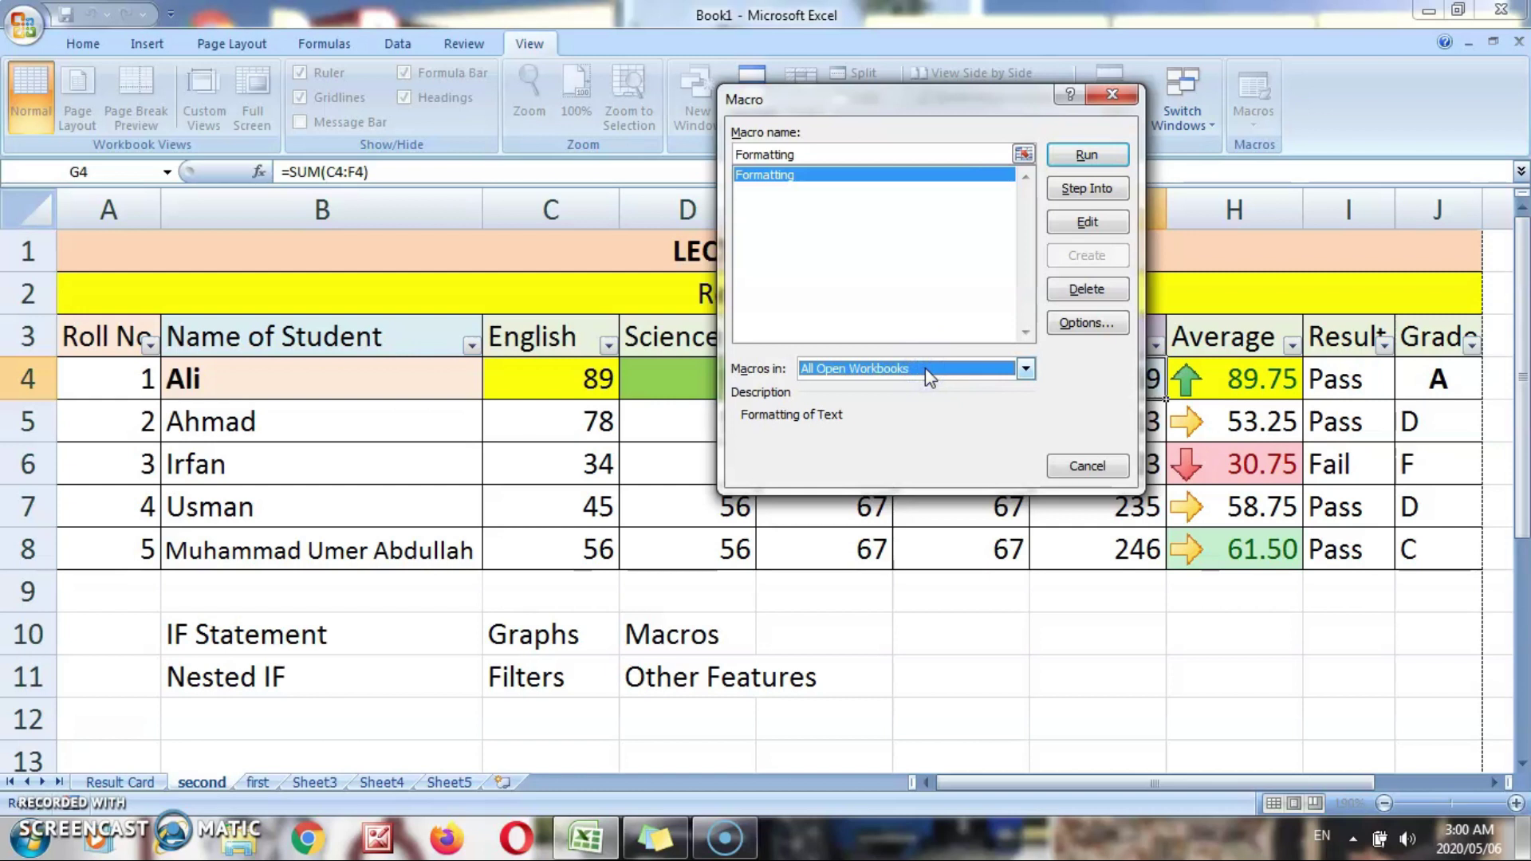
left_click(1072, 470)
left_click(1076, 471)
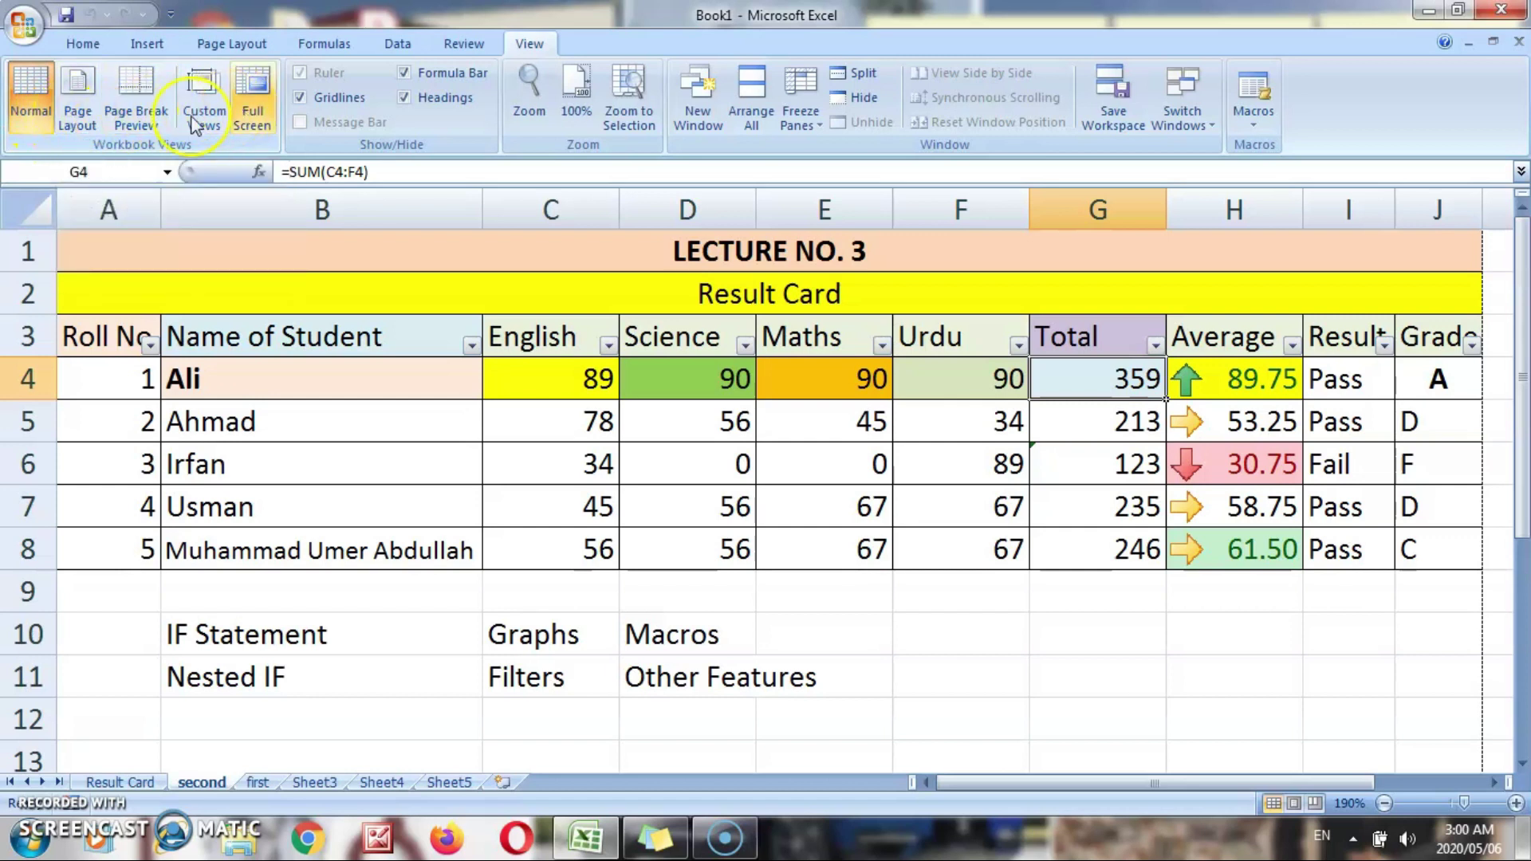
View the second sheet in Page Layout and in Page Break Preview, dismissing the welcome message.
left_click(77, 103)
left_click(135, 104)
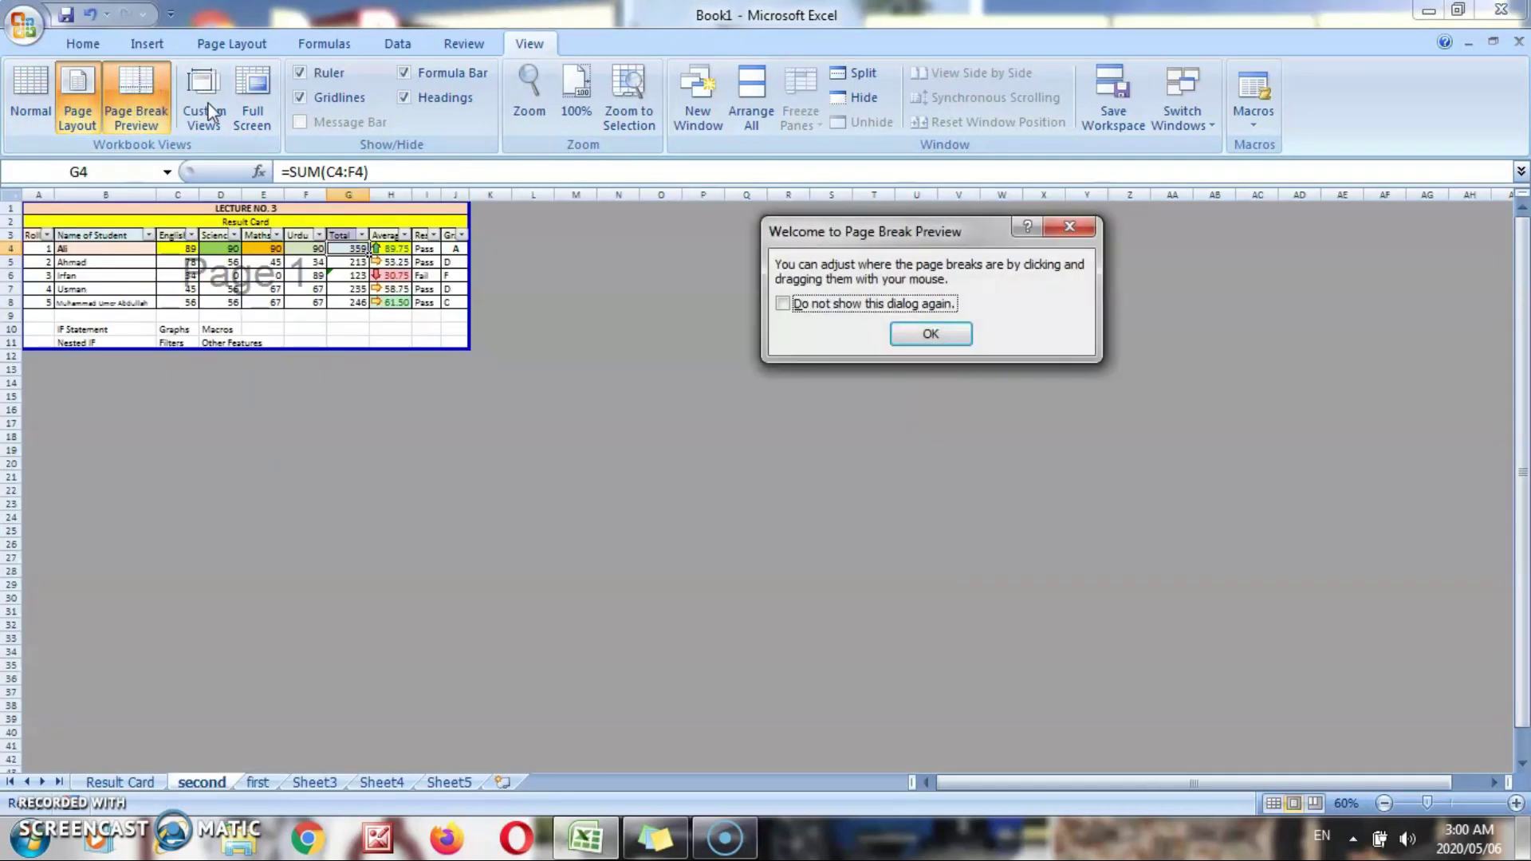
left_click(934, 333)
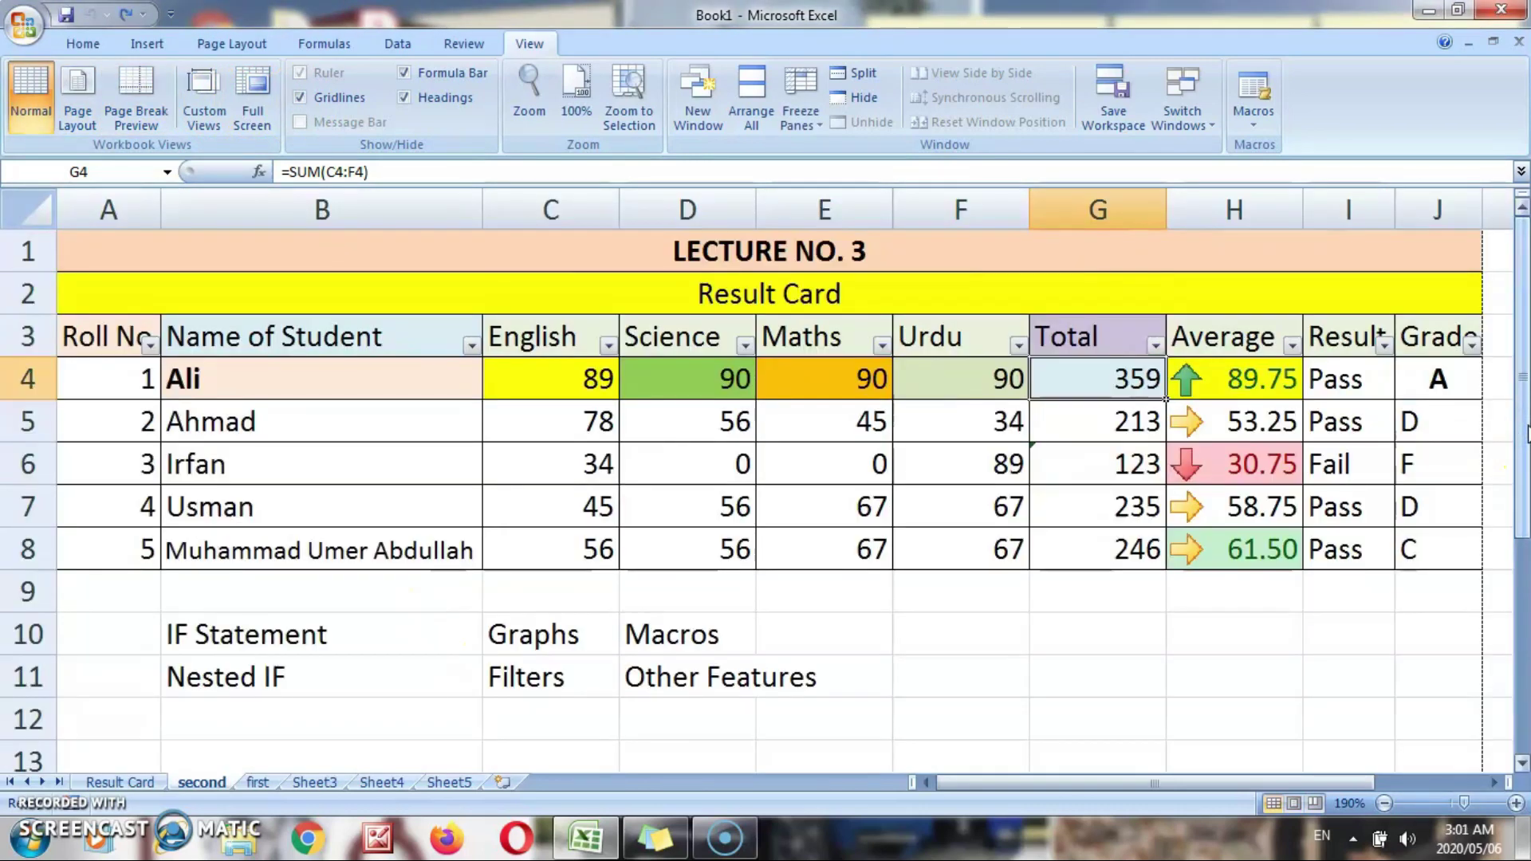
Hide and redisplay the formula bar and the row and column headings.
left_click(414, 75)
left_click(410, 75)
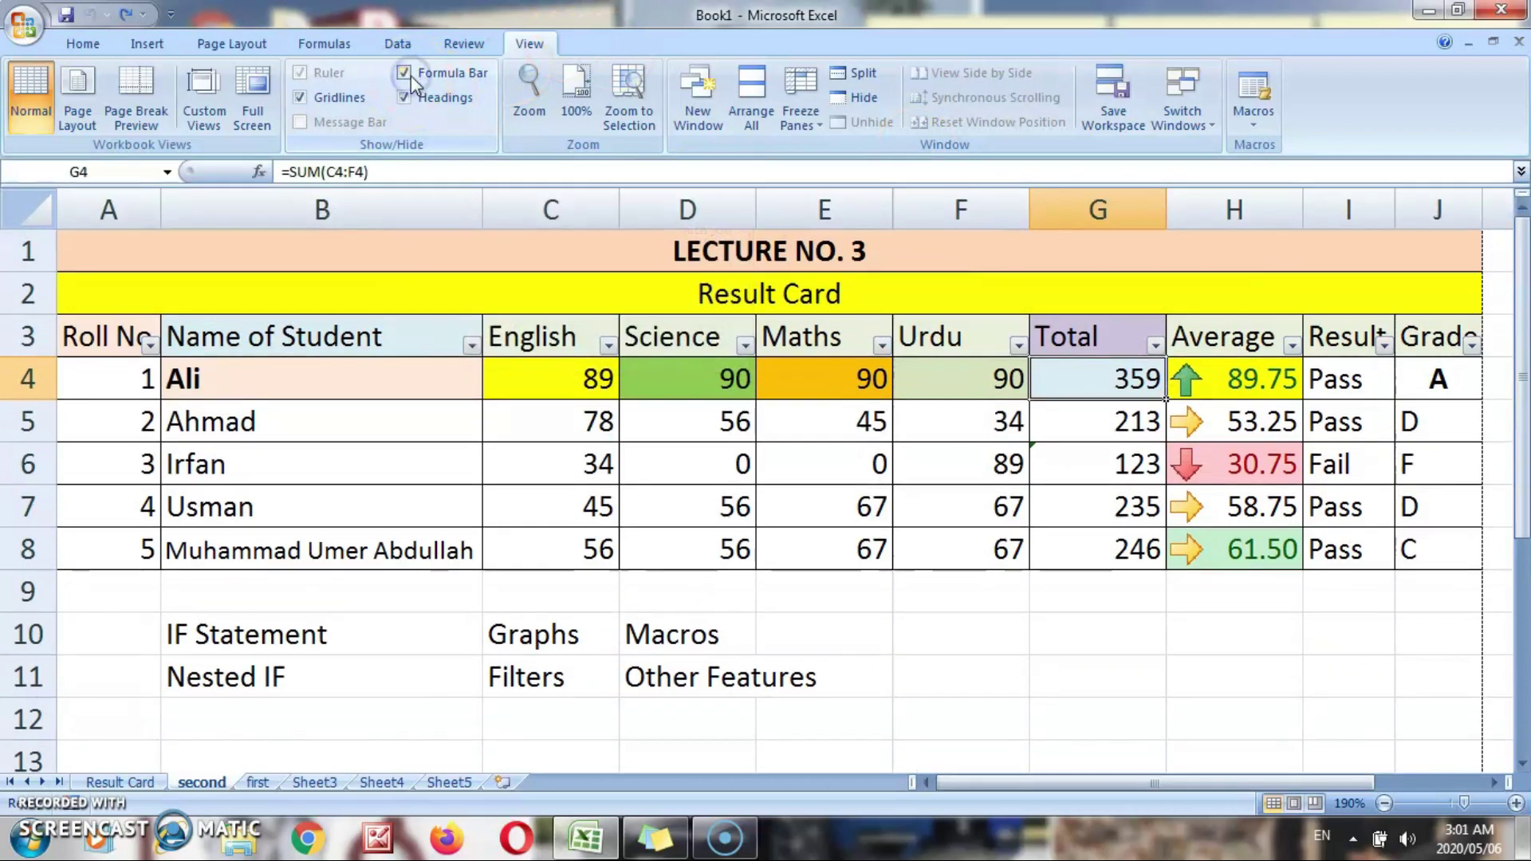
left_click(410, 99)
left_click(410, 100)
left_click(410, 102)
left_click(410, 102)
Hide the gridlines on the second sheet, and look at the zoom magnification options without changing them.
left_click(302, 99)
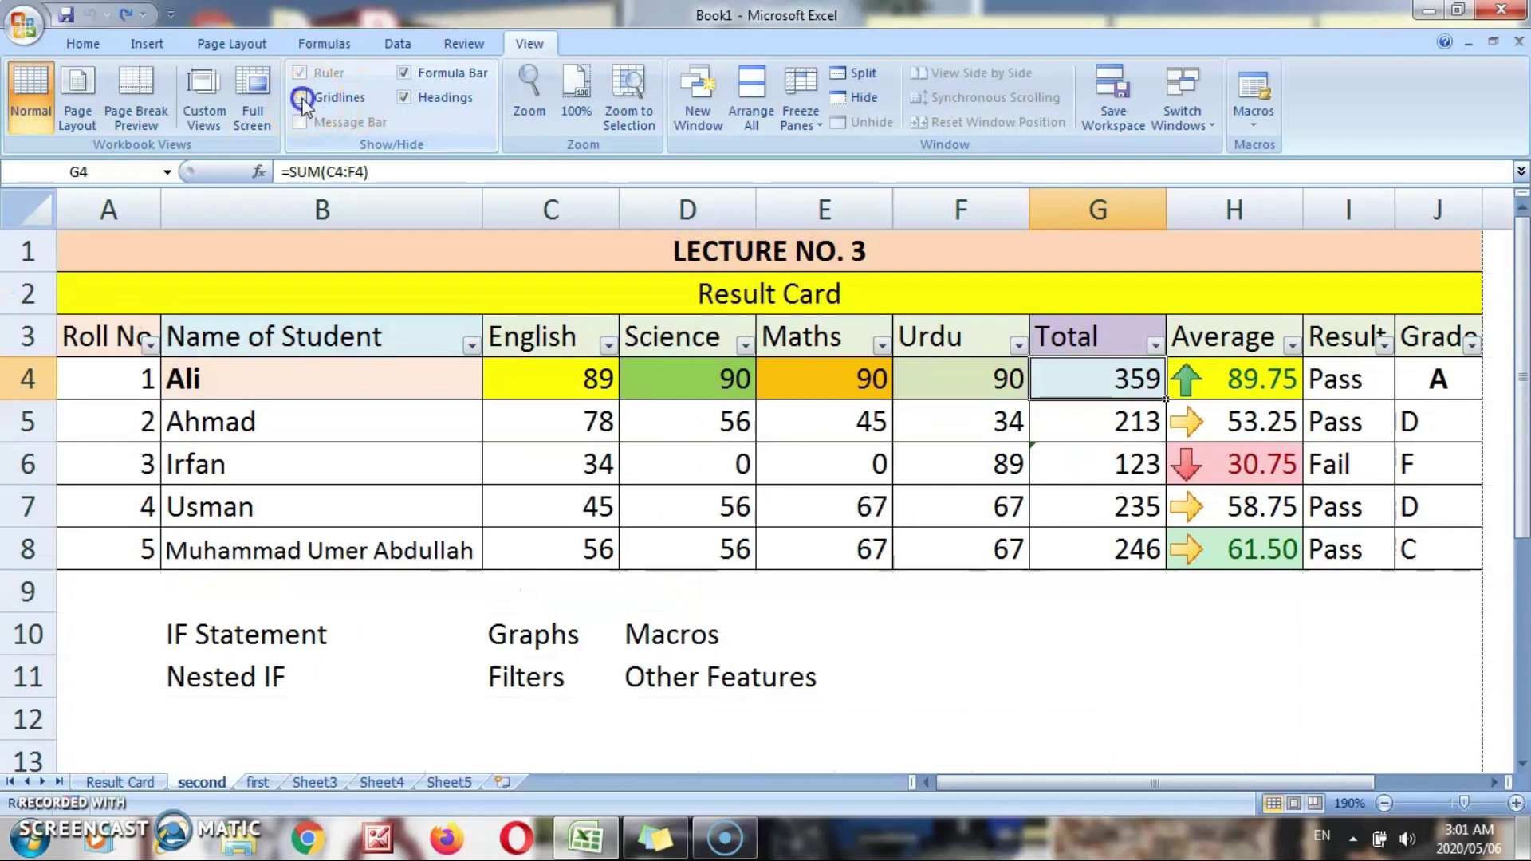
left_click(301, 98)
left_click(302, 99)
left_click(529, 92)
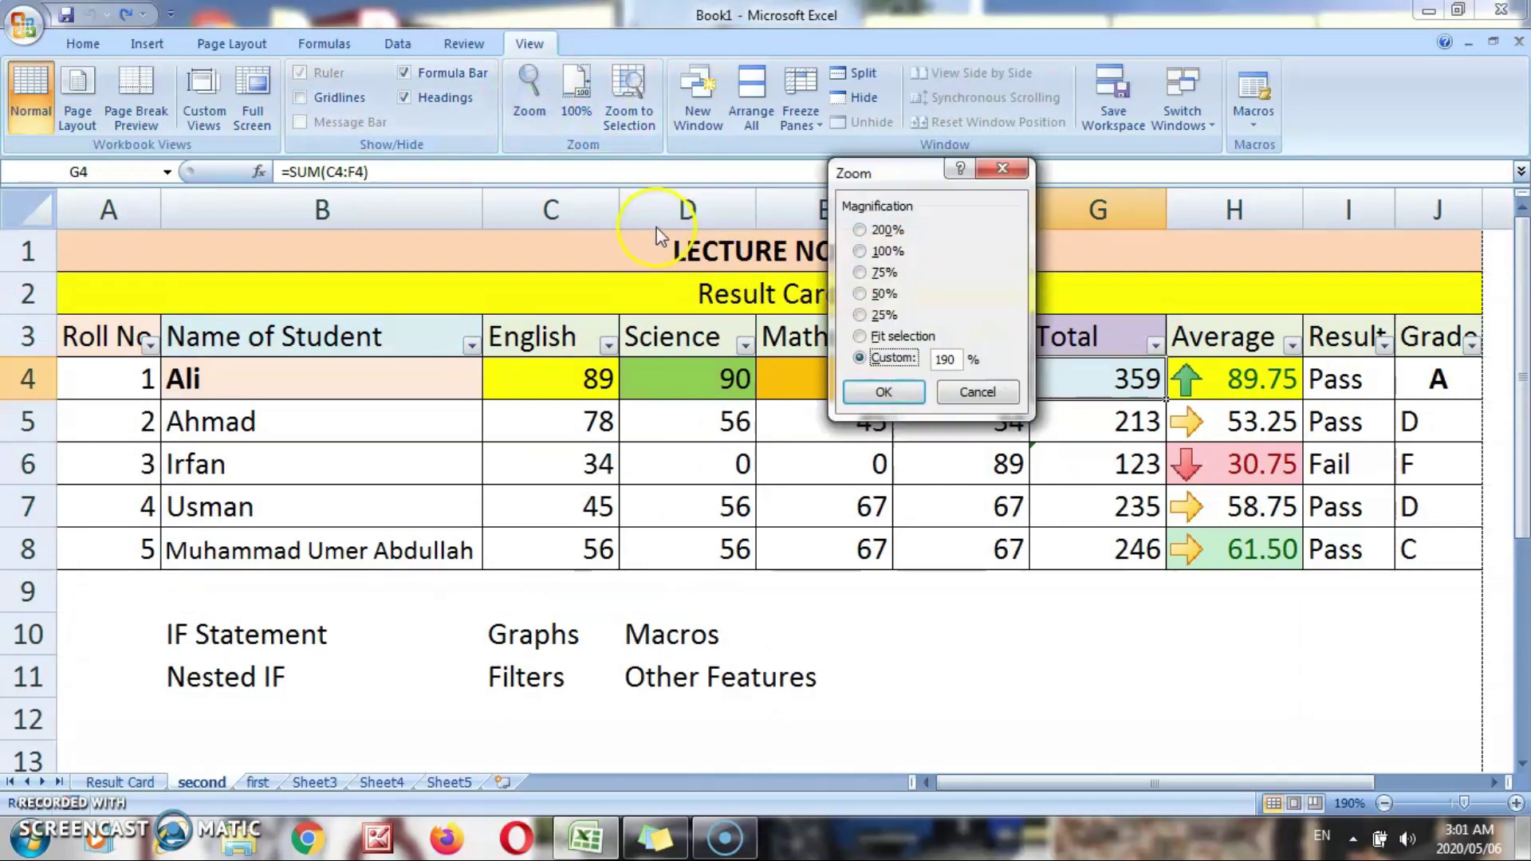
left_click(1003, 170)
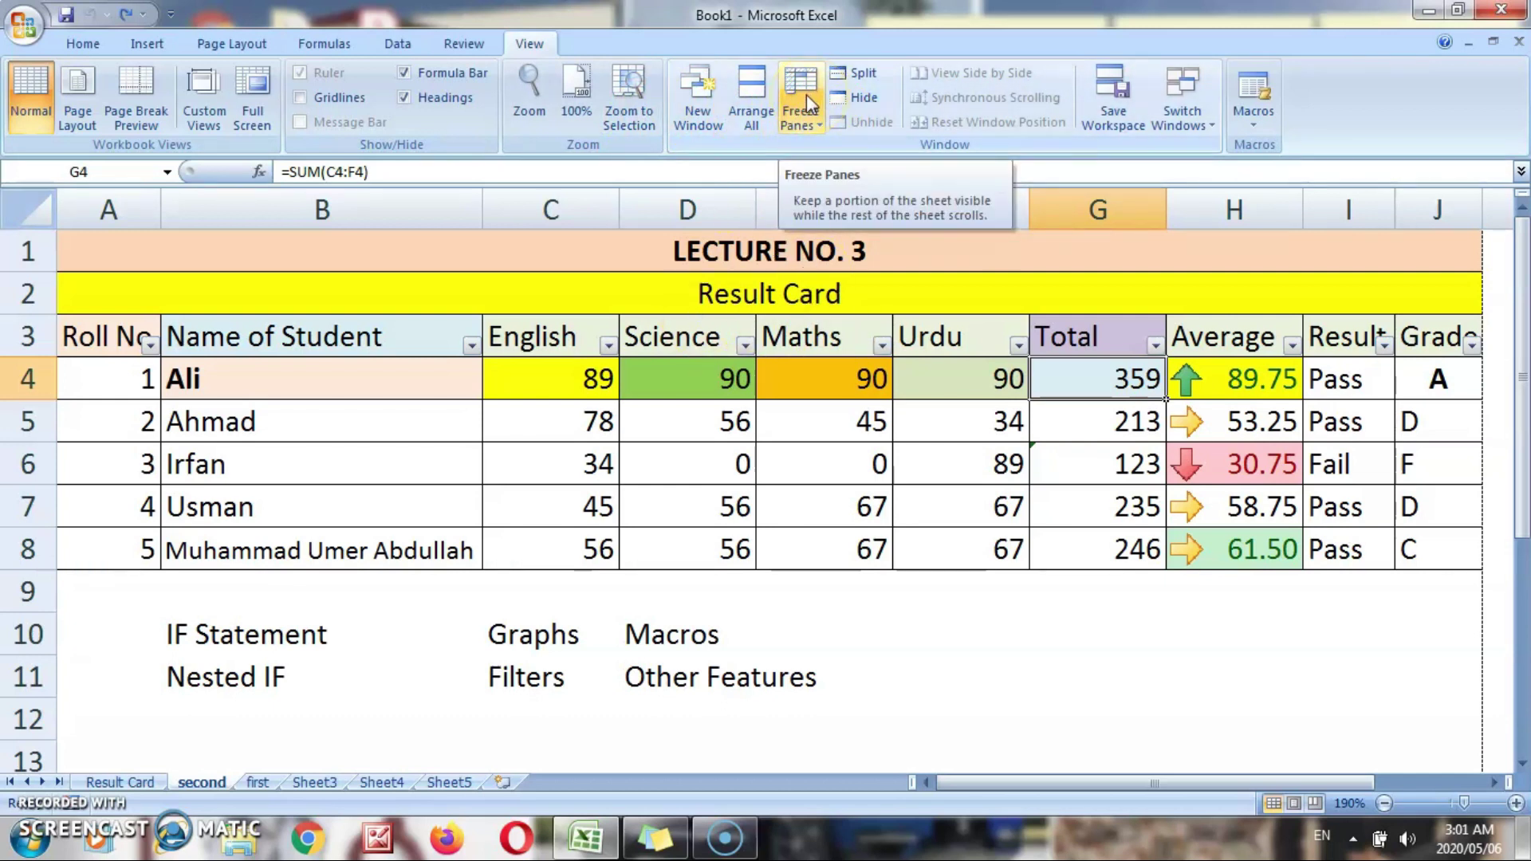
Select the title and header rows 1 to 3 on the second sheet and apply Freeze Top Row.
left_click_drag(280, 250, 279, 253)
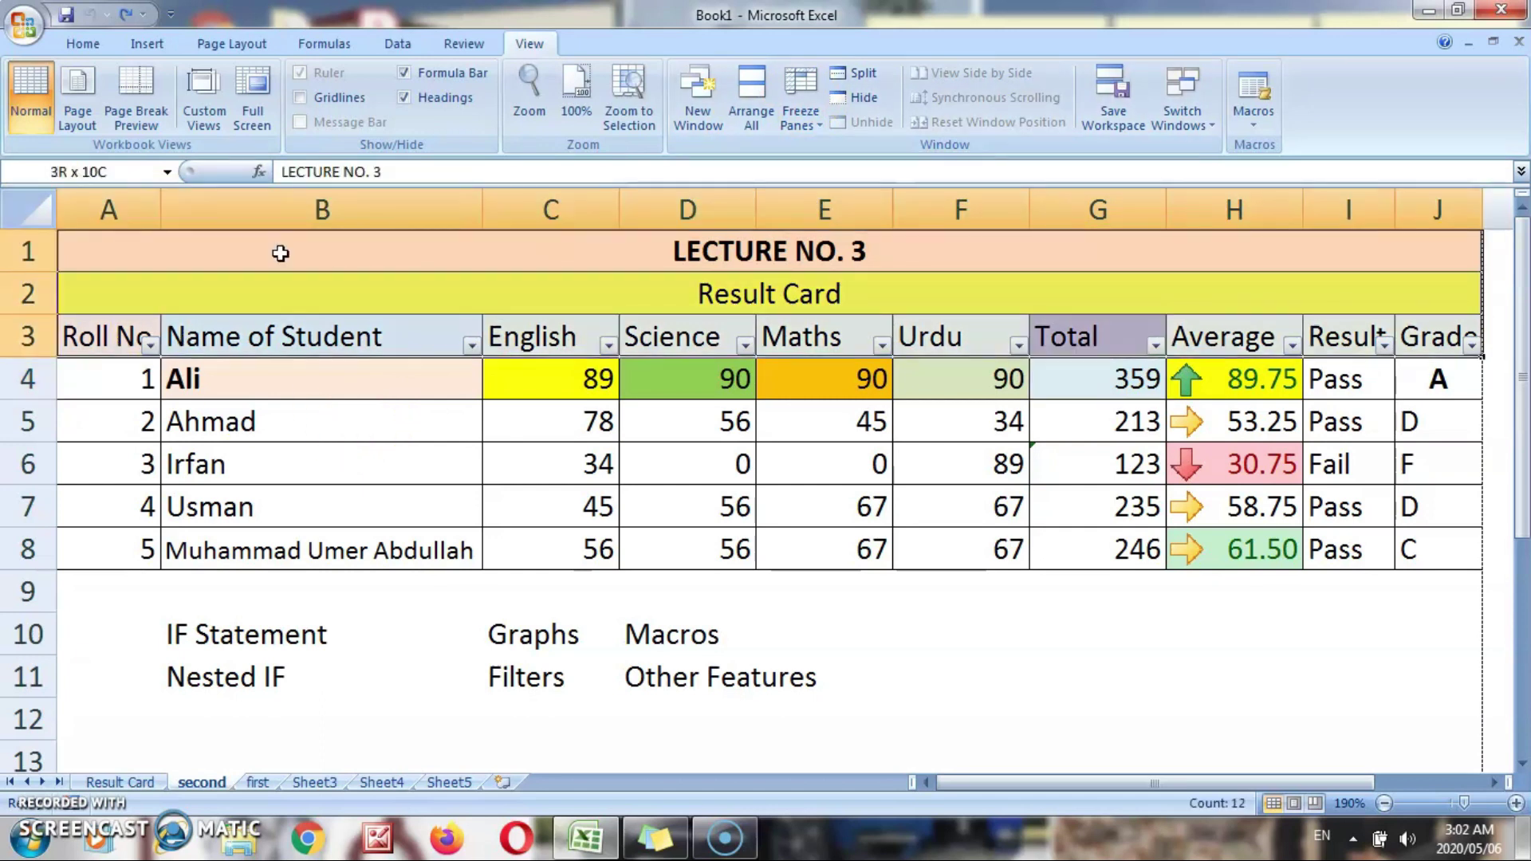
left_click(821, 128)
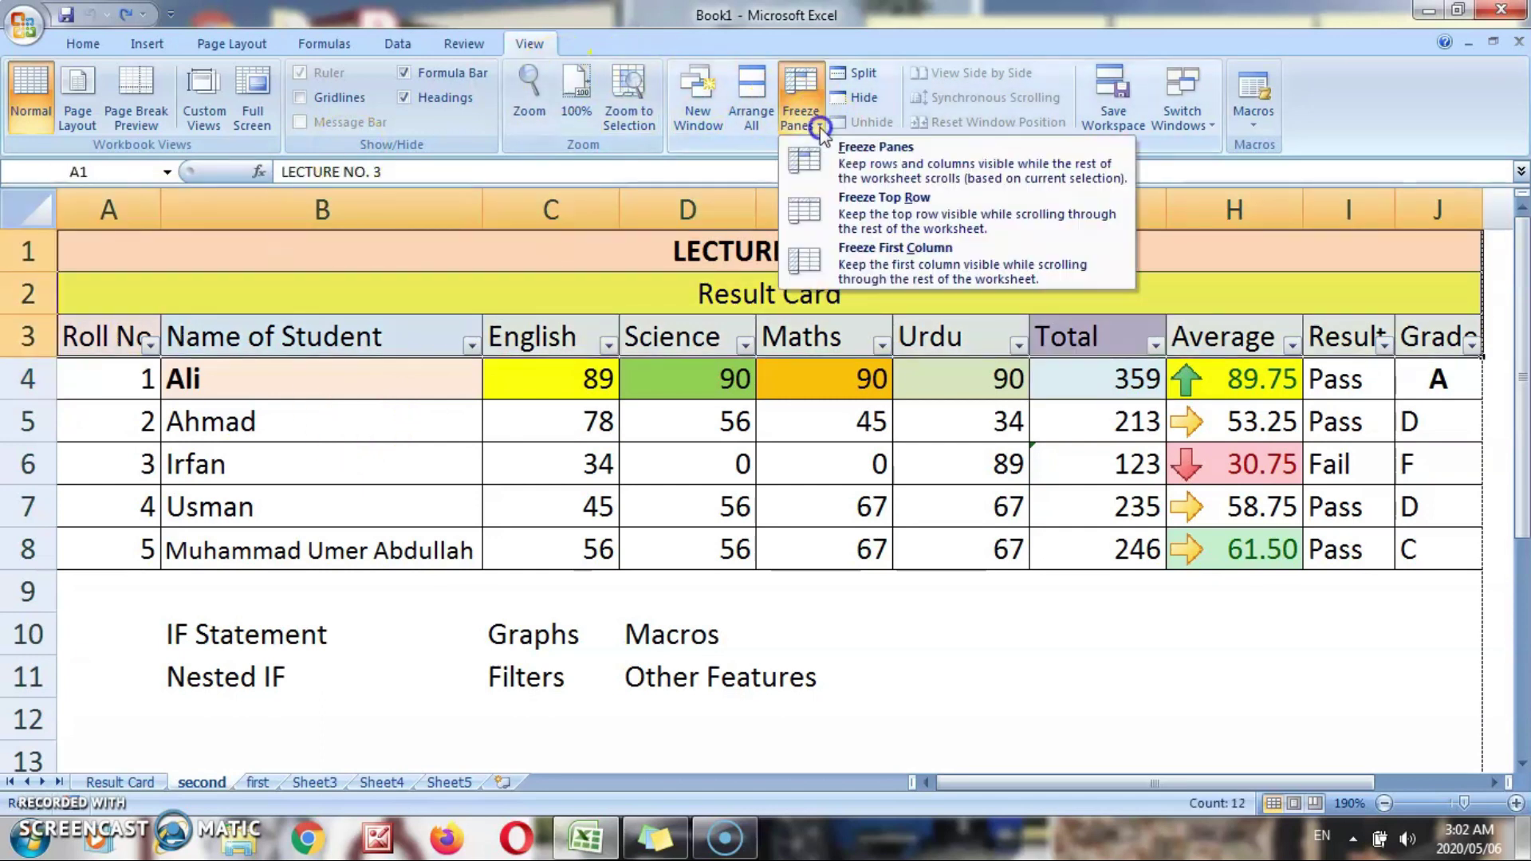
left_click(842, 207)
Check the frozen top row by moving down column B to row 22 and back up to row 1.
left_click(389, 414)
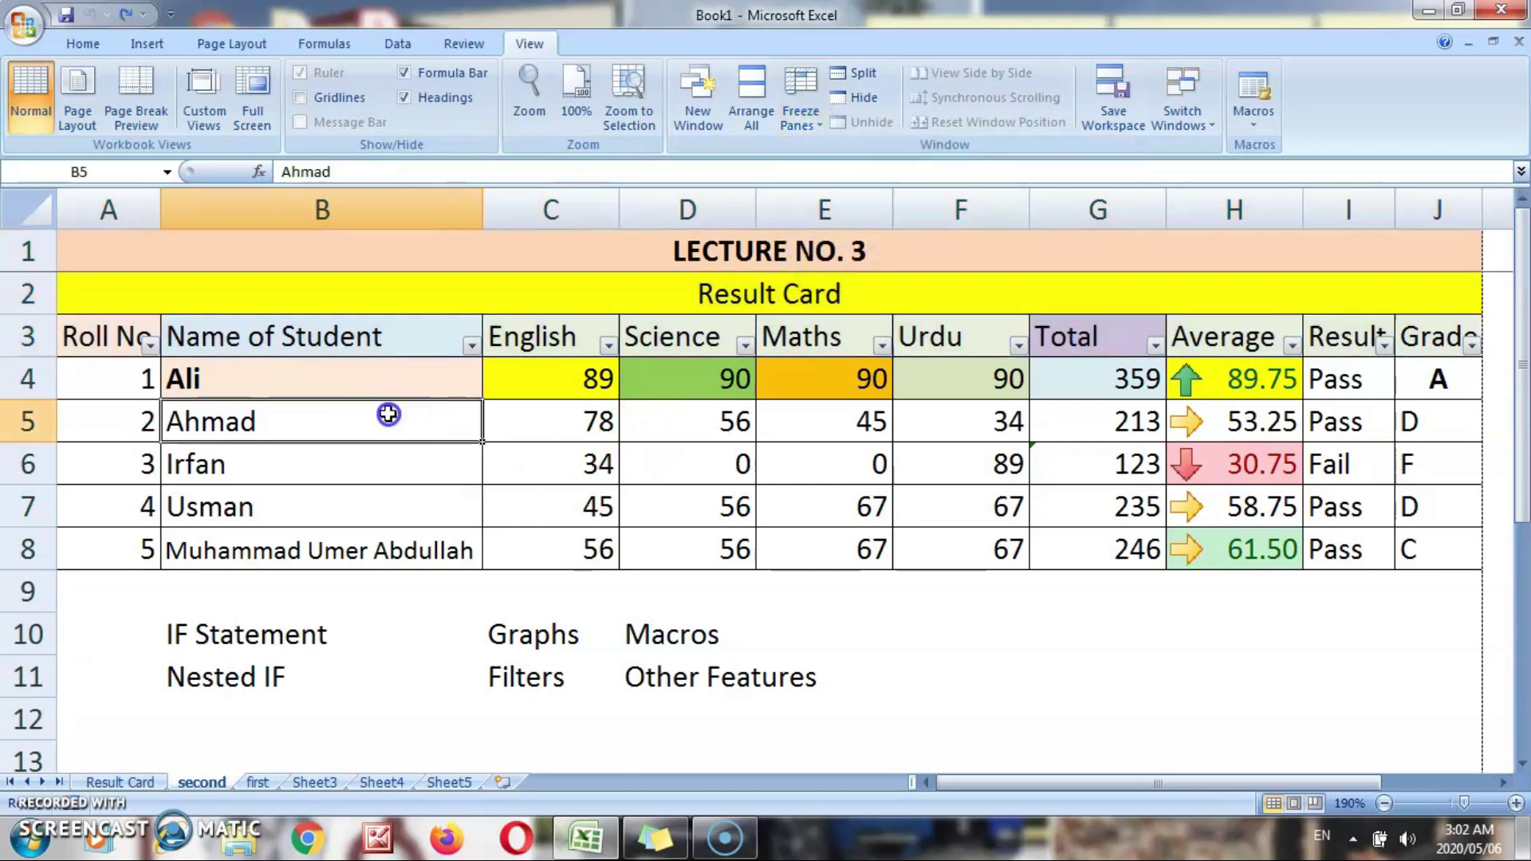
key("Down")
key("Down")
key("Down")
key("Down")
key("Down")
key("Down")
key("Down")
key("Down")
key("Down")
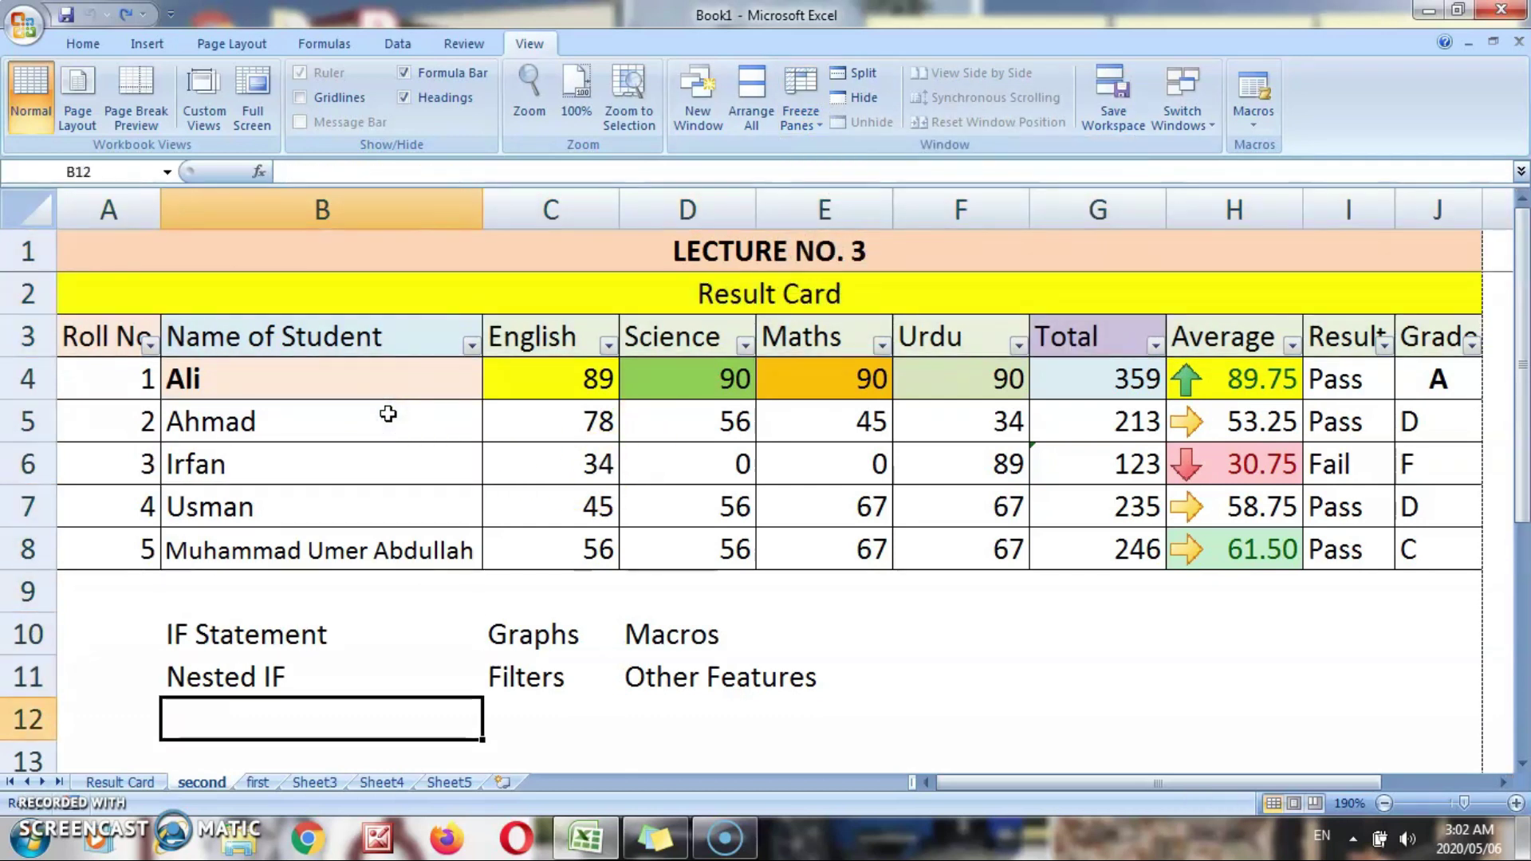
key("Down")
key("Down")
key("Down")
key("Down")
key("Down")
key("Down")
key("Down")
key("Down")
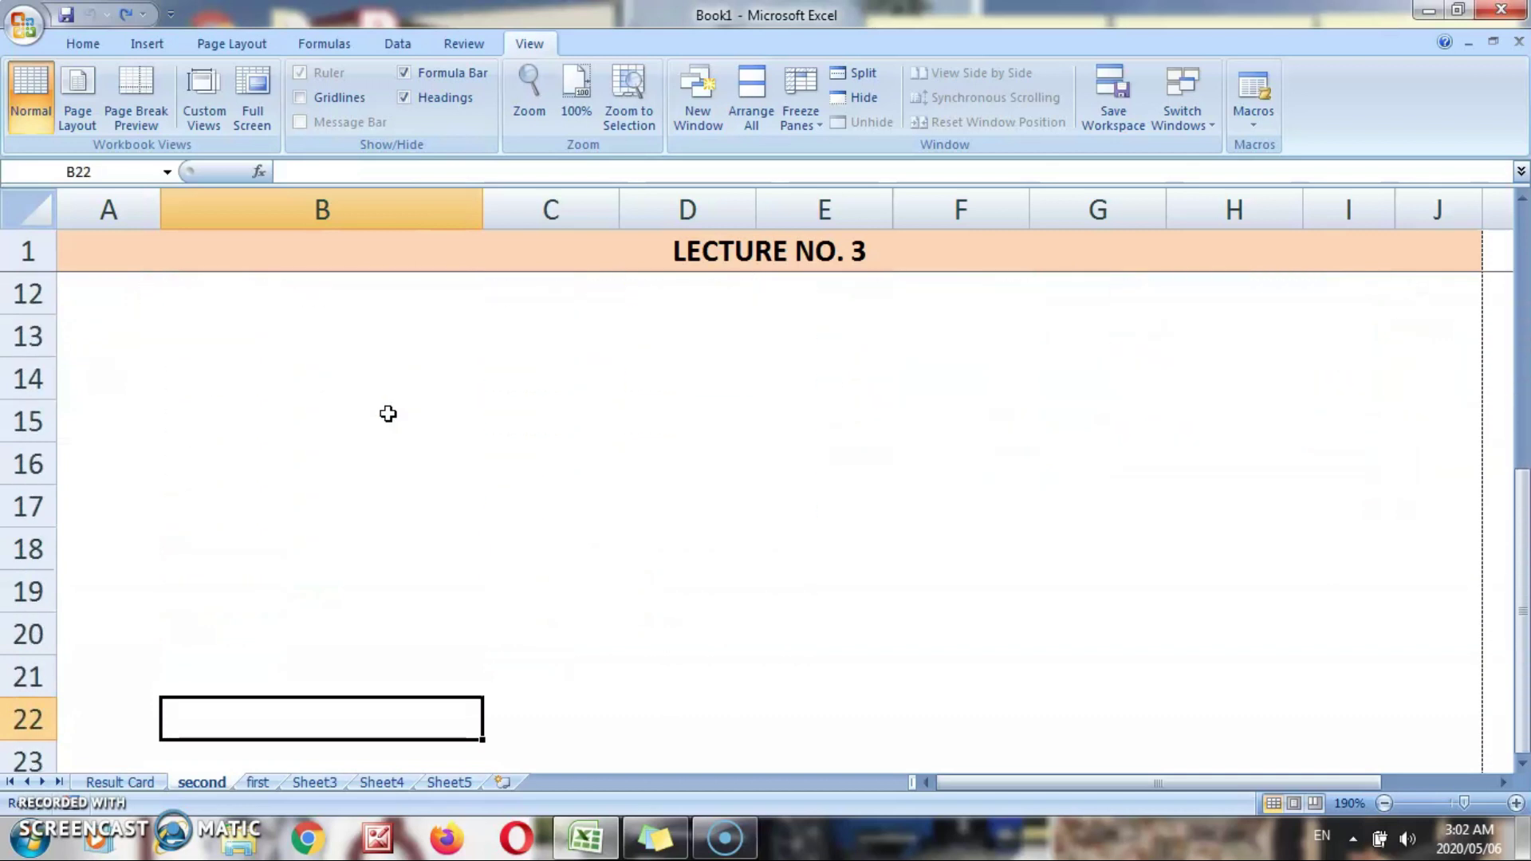
key("Up")
key("Up")
key("Up")
key("Up")
key("Up")
key("Up")
key("Up")
key("Up")
key("Up")
key("Up")
key("Up")
key("Up")
key("Up")
key("Up")
key("Up")
key("Up")
key("Up")
key("Up")
key("Up")
key("Up")
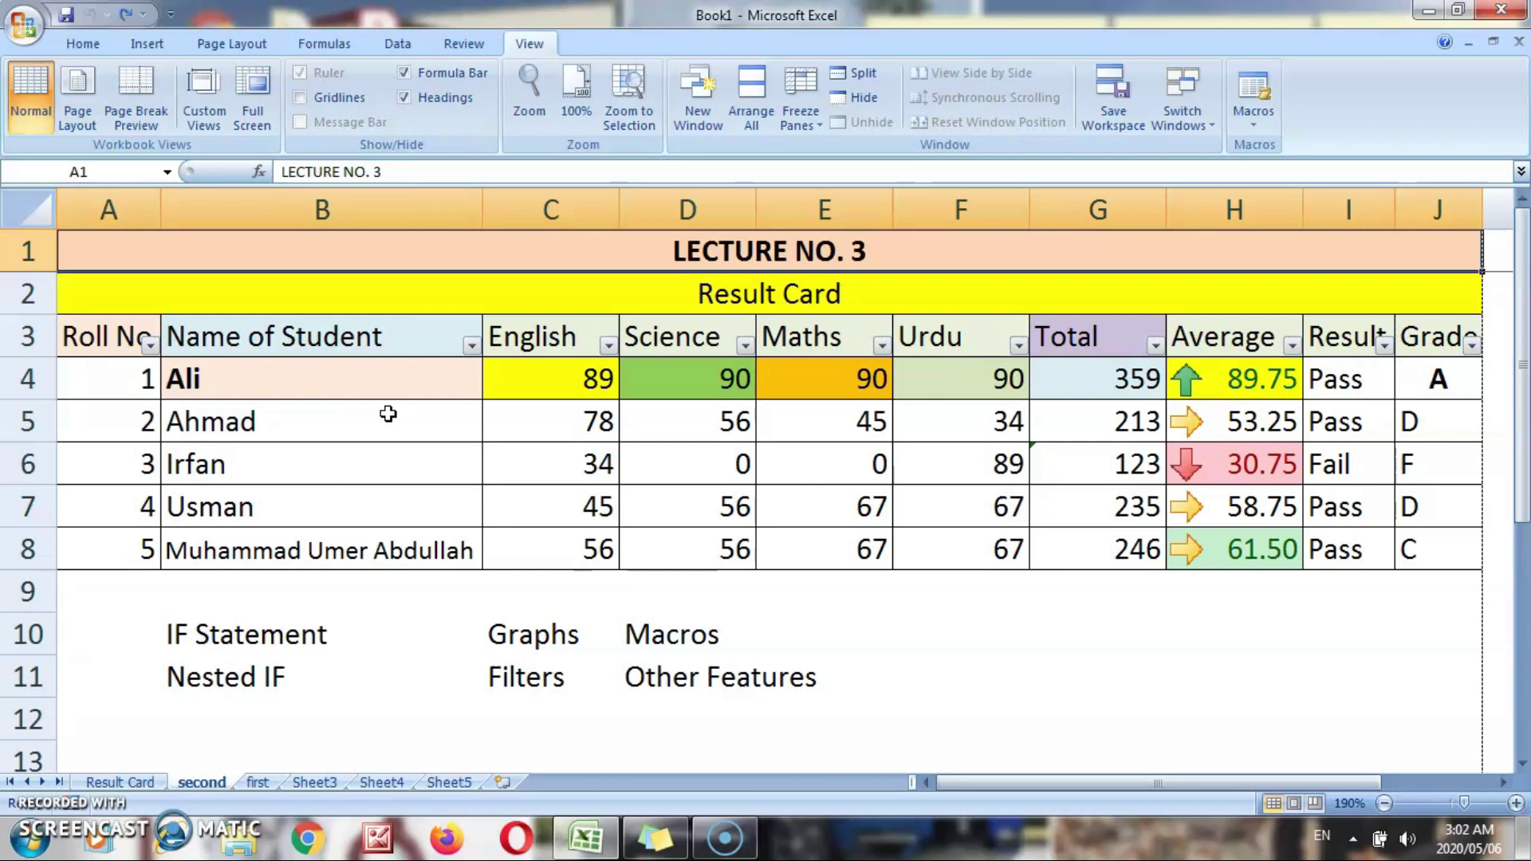
Apply Freeze Top Row again on the second sheet, and go to cell A10 of the Result Card sheet.
left_click(804, 103)
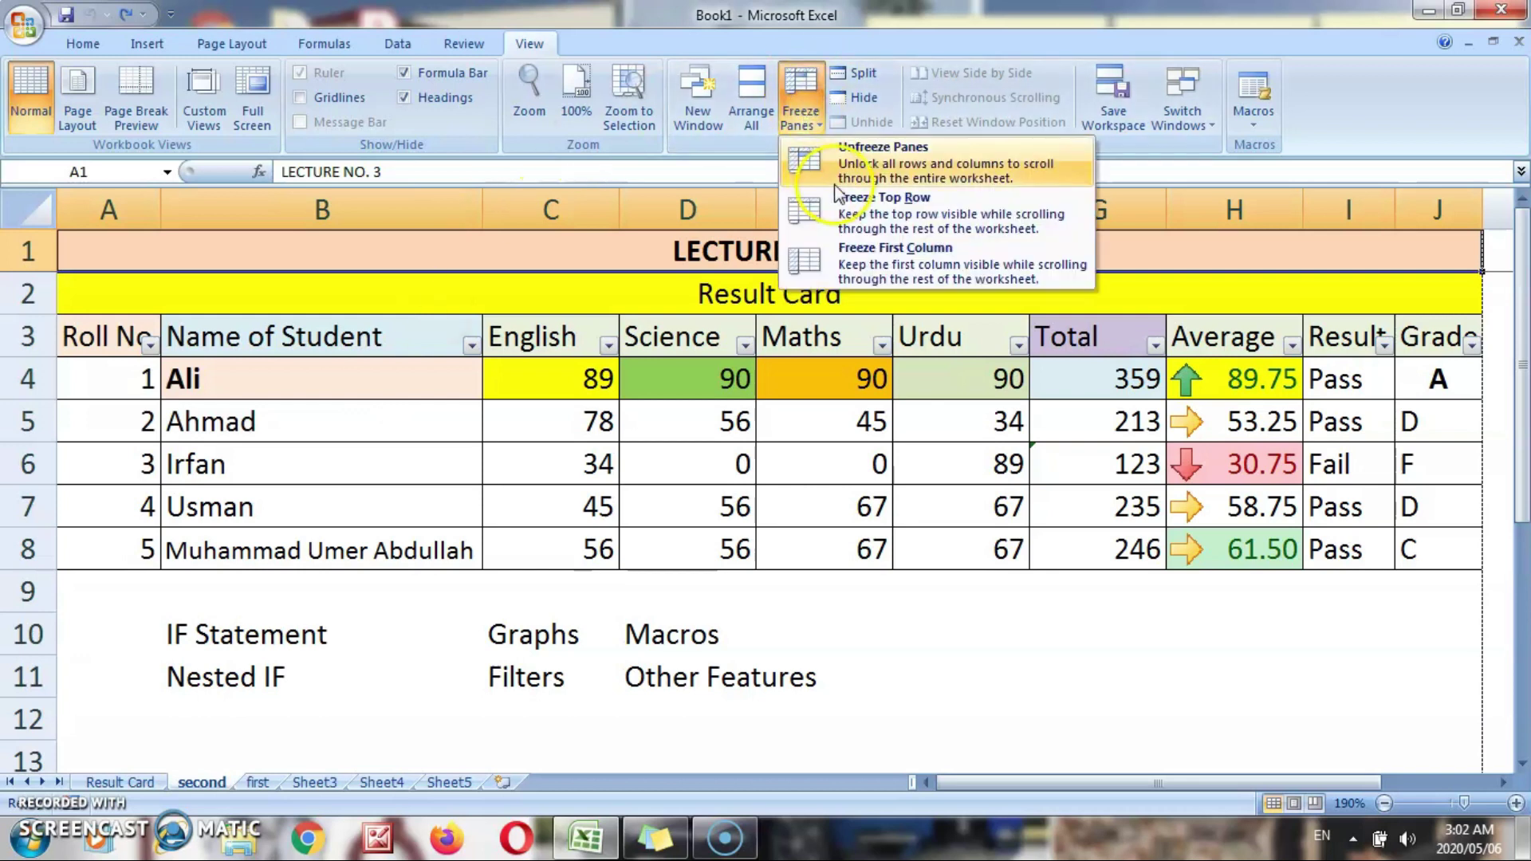
left_click(829, 211)
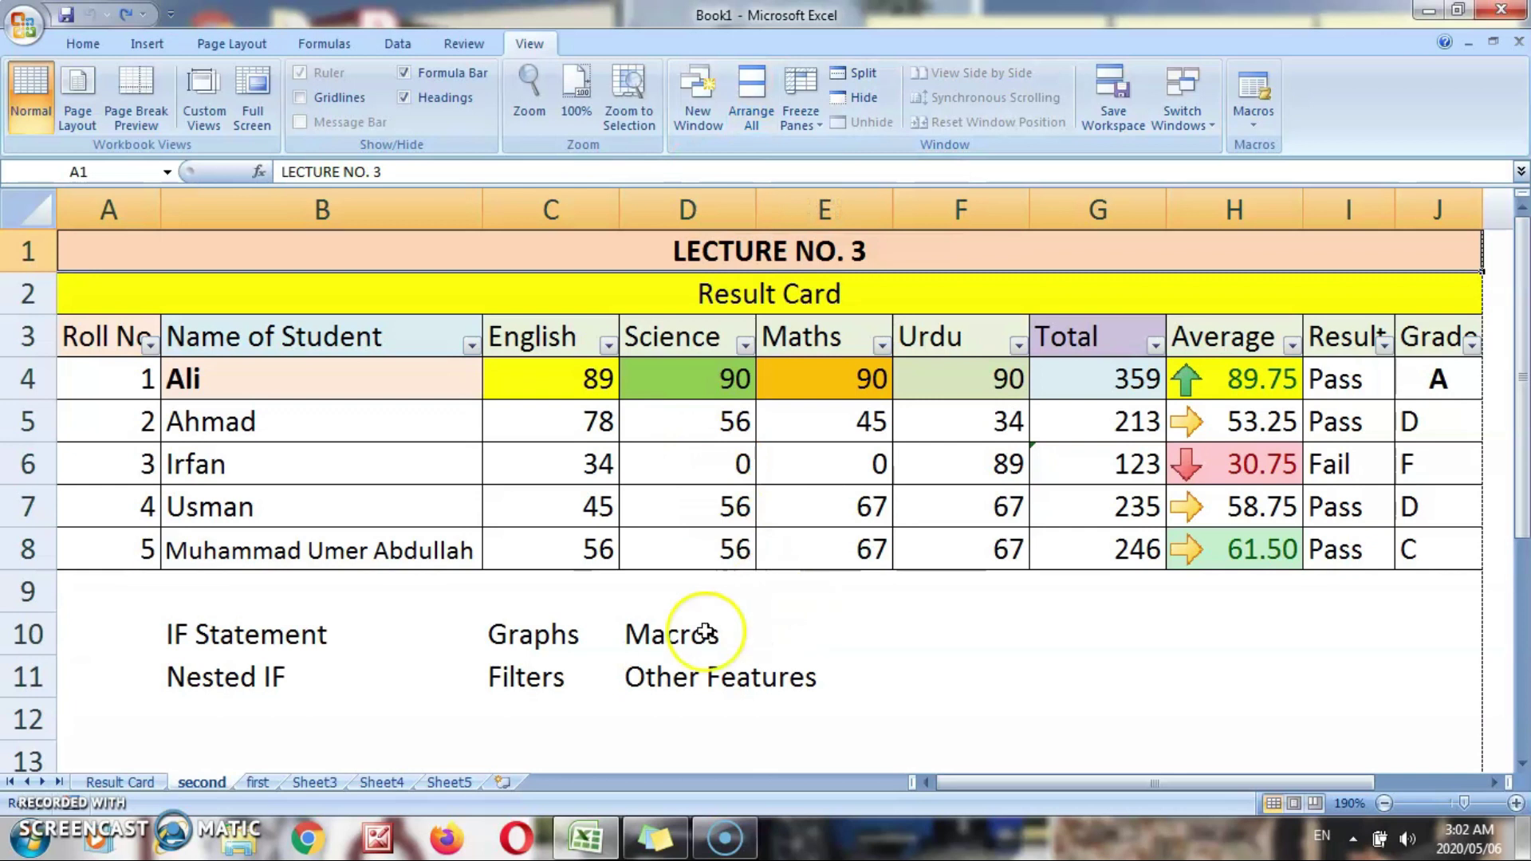
left_click(119, 782)
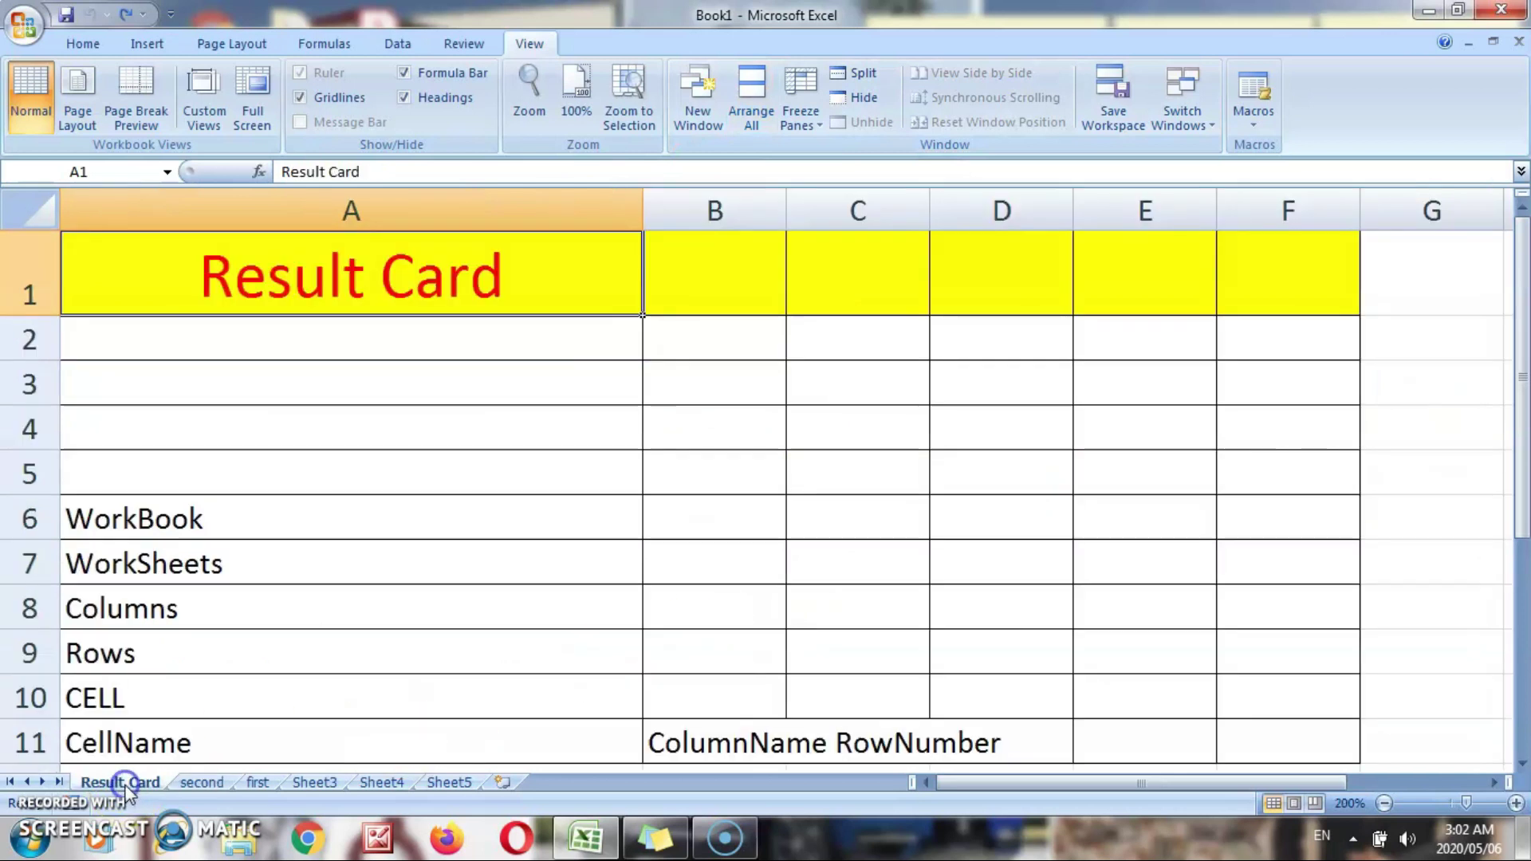
left_click(535, 685)
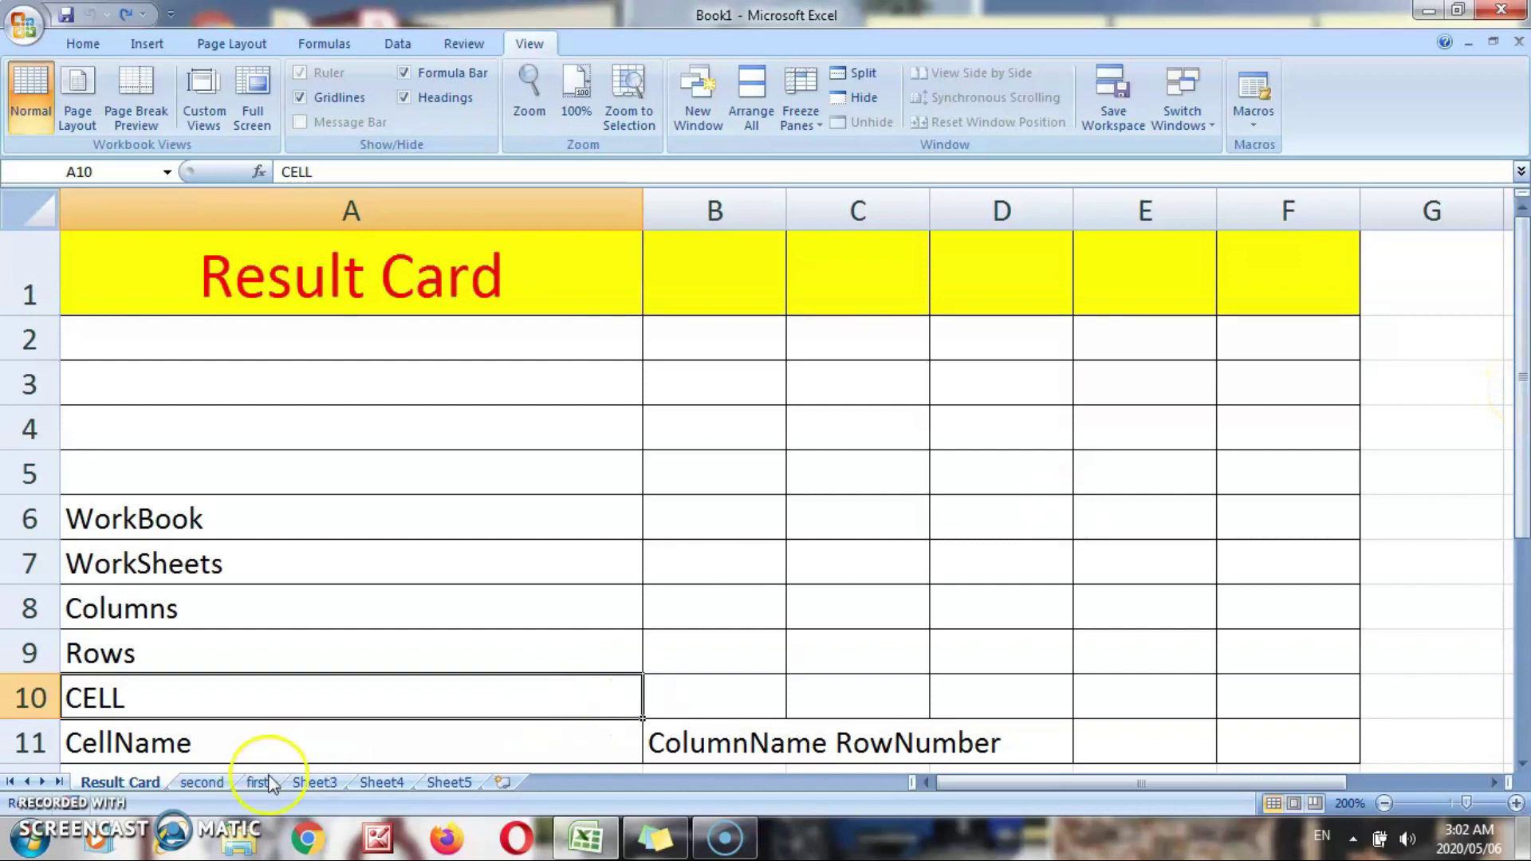
Enter the formula =first!H4 in cell A2 of the Result Card sheet to link it to the first student's average.
left_click(203, 783)
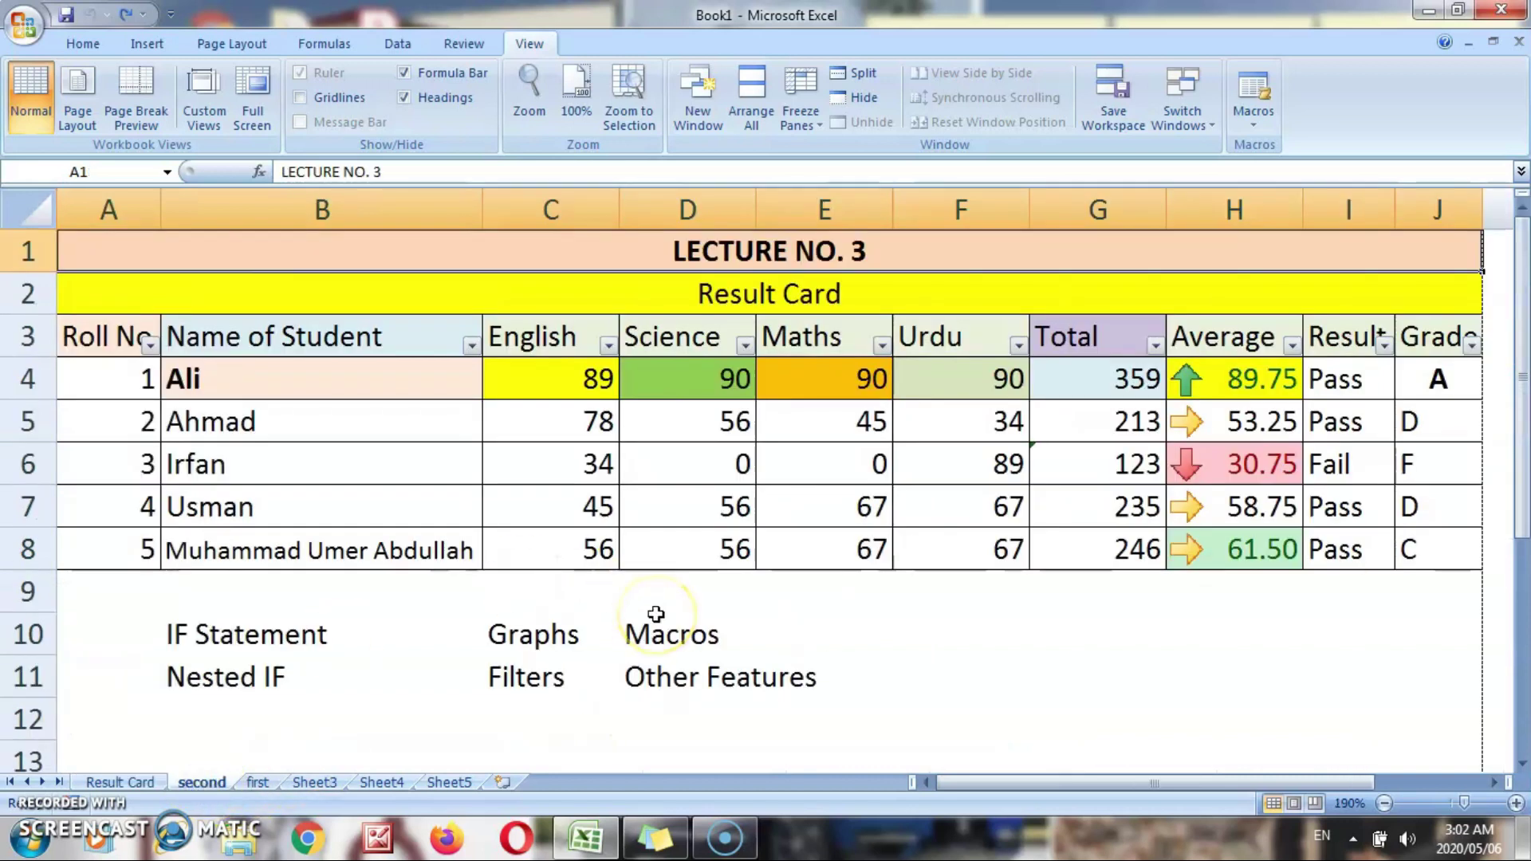
left_click(1237, 387)
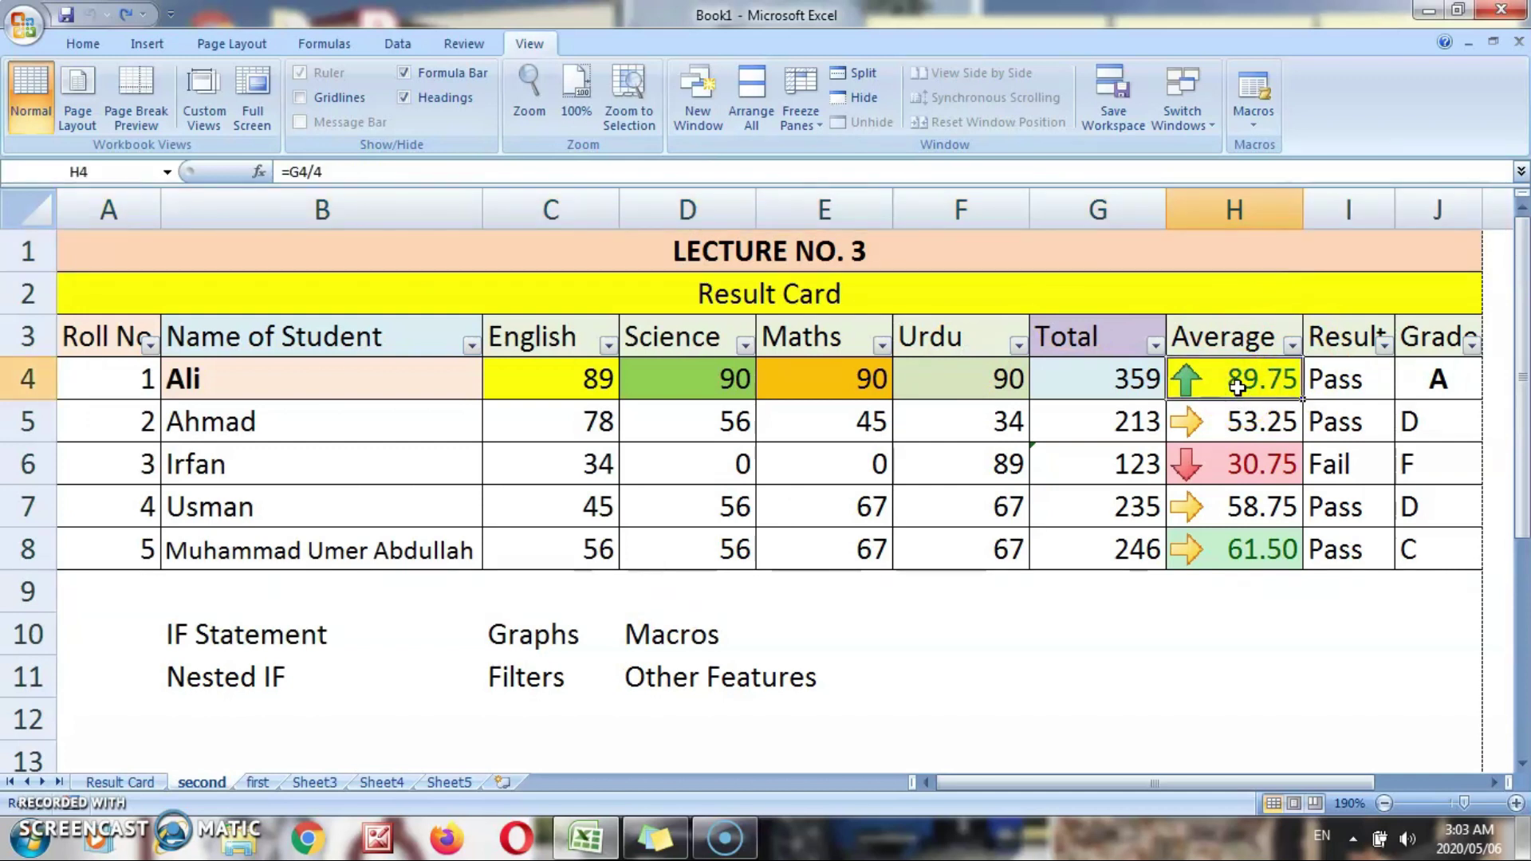
left_click(140, 782)
left_click(220, 324)
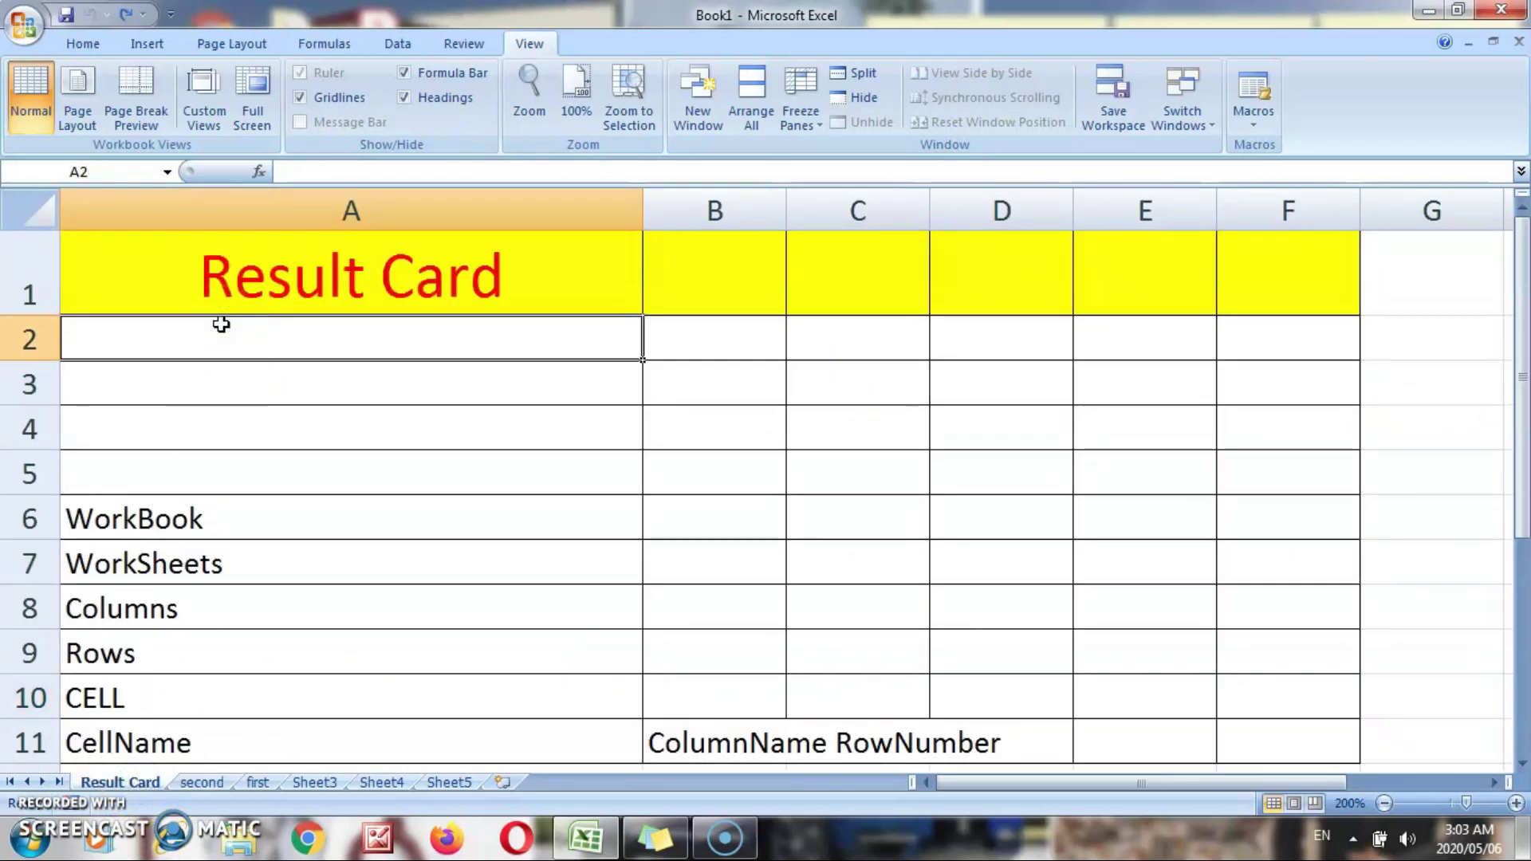
type("=")
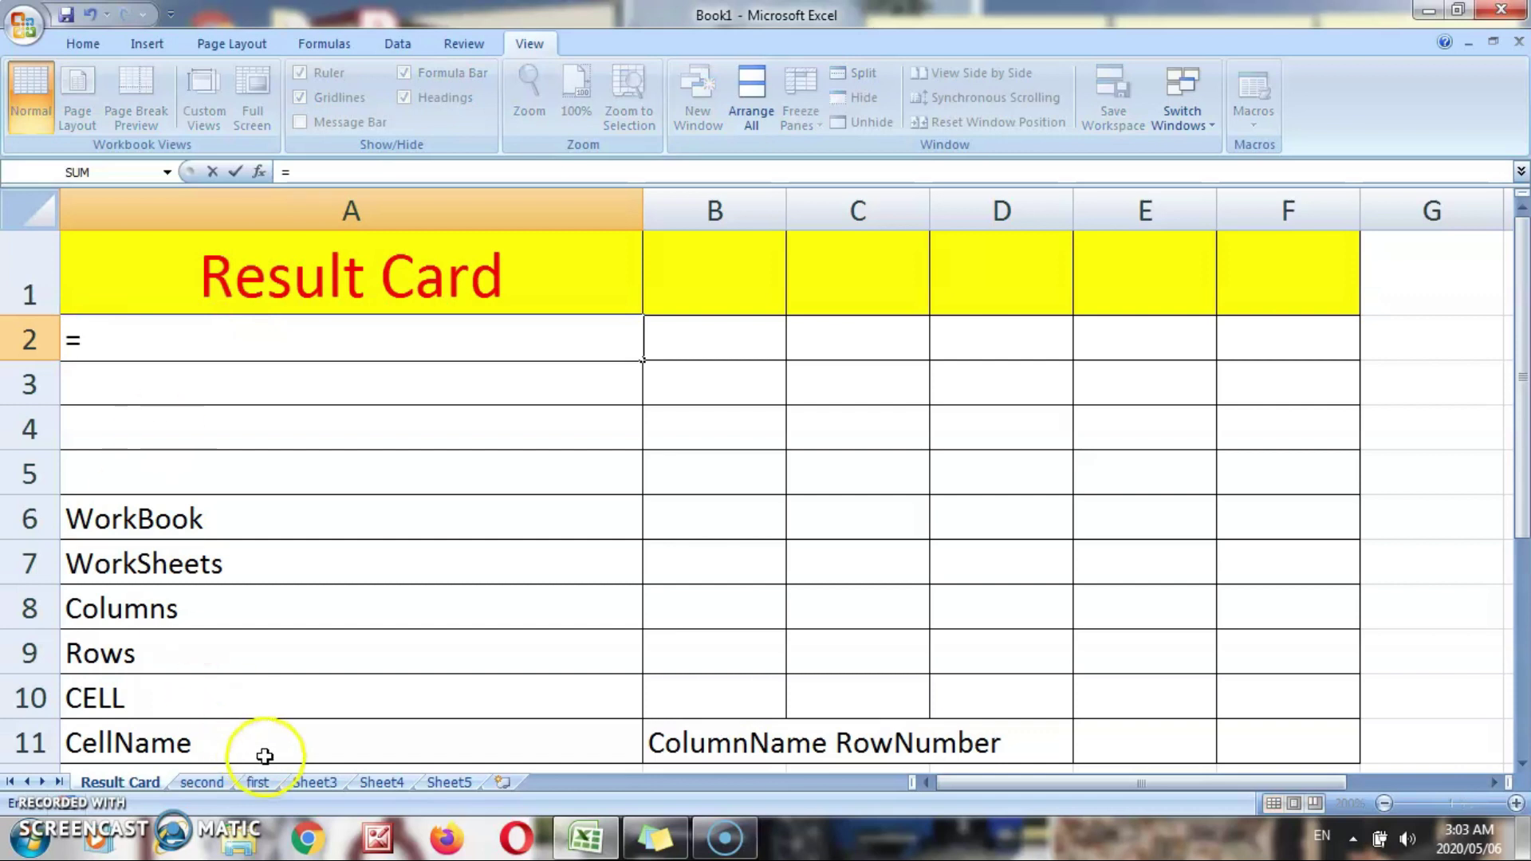
left_click(258, 782)
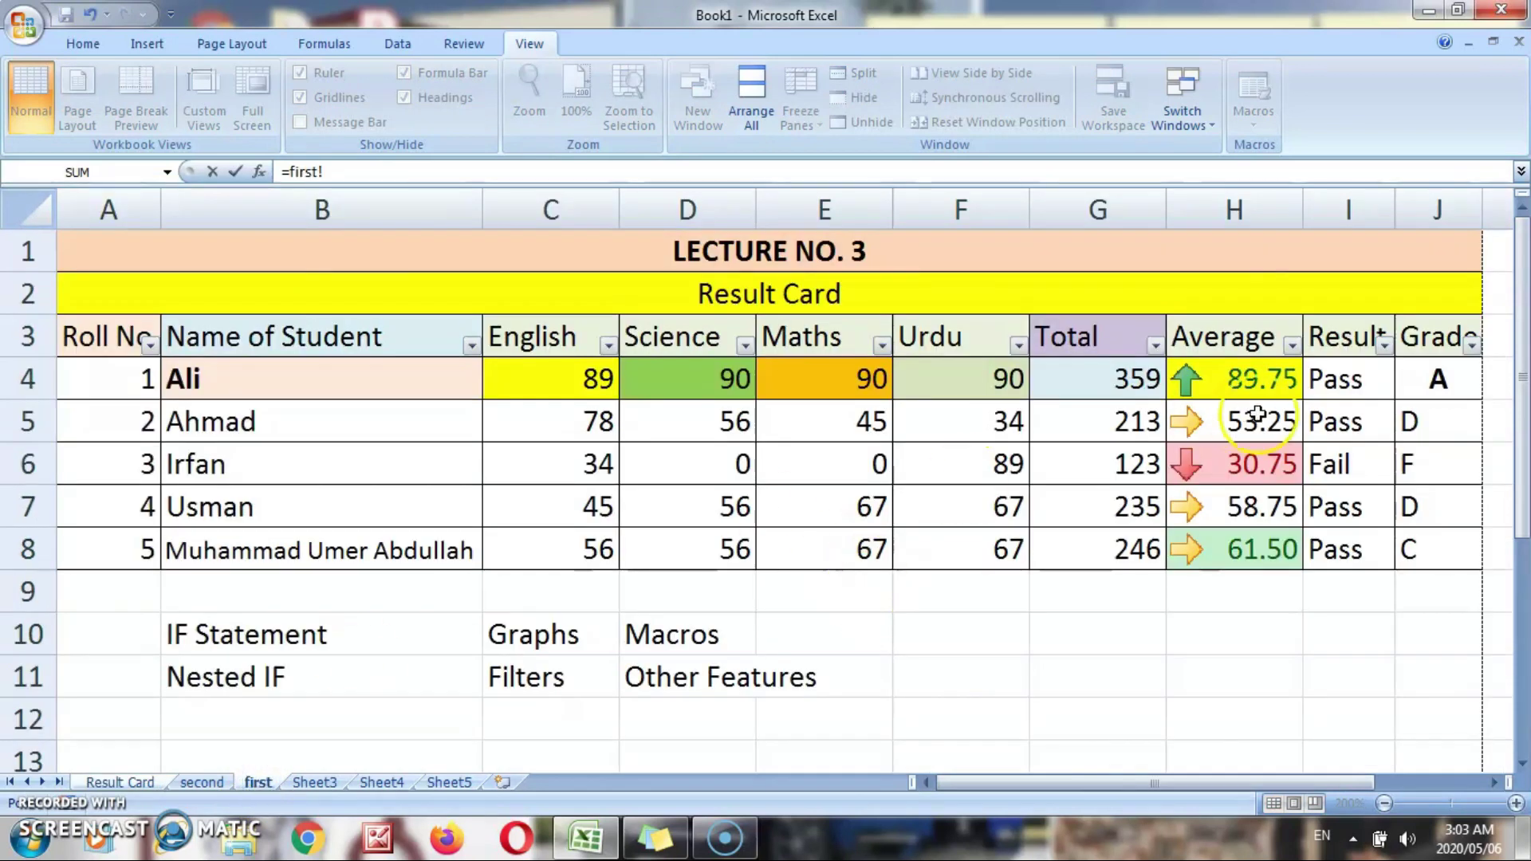
left_click(1247, 380)
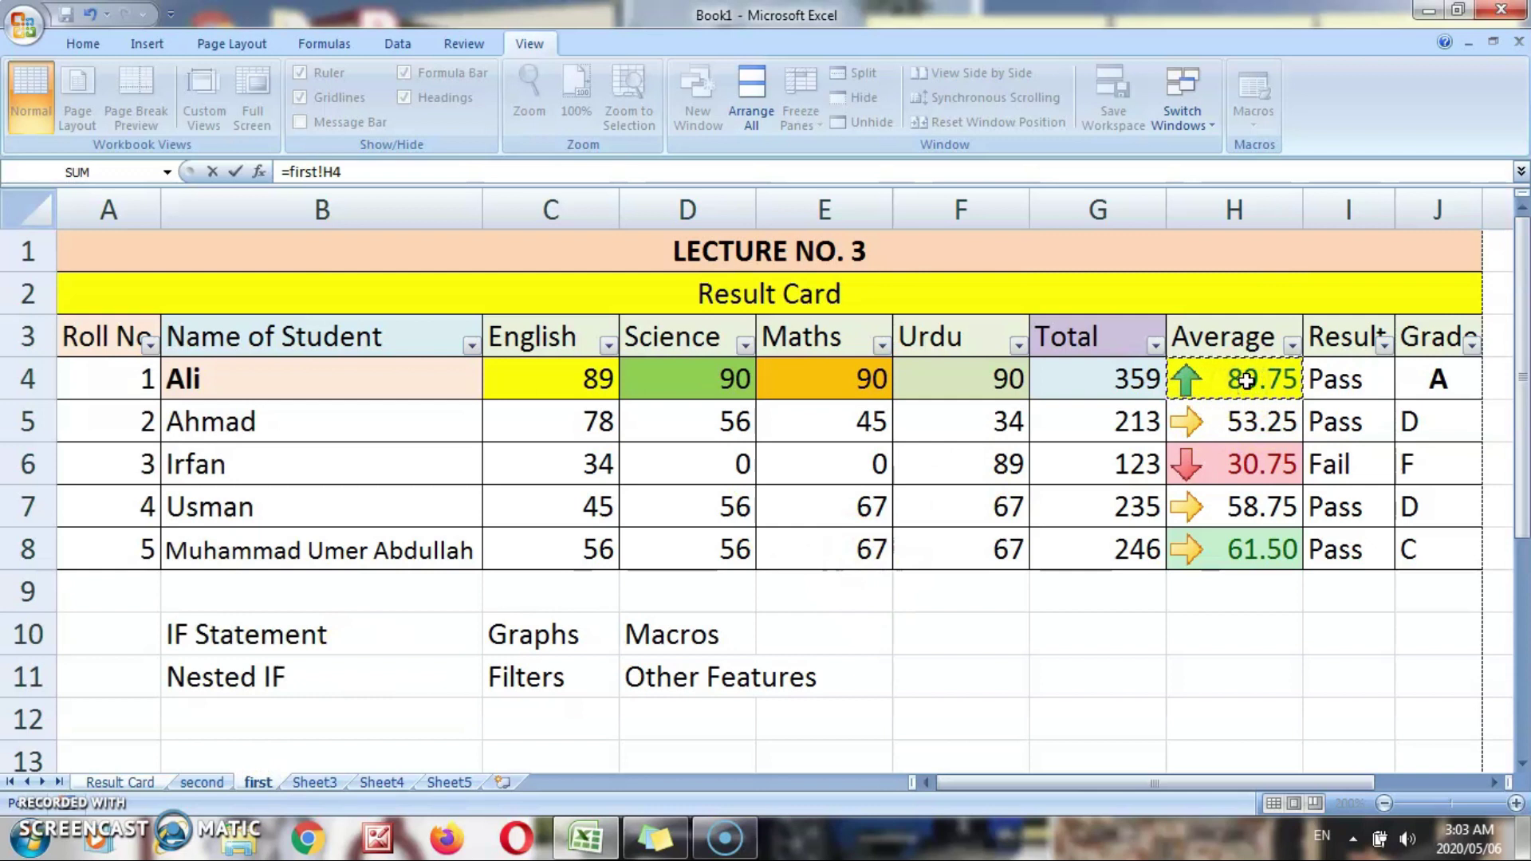
key("Return")
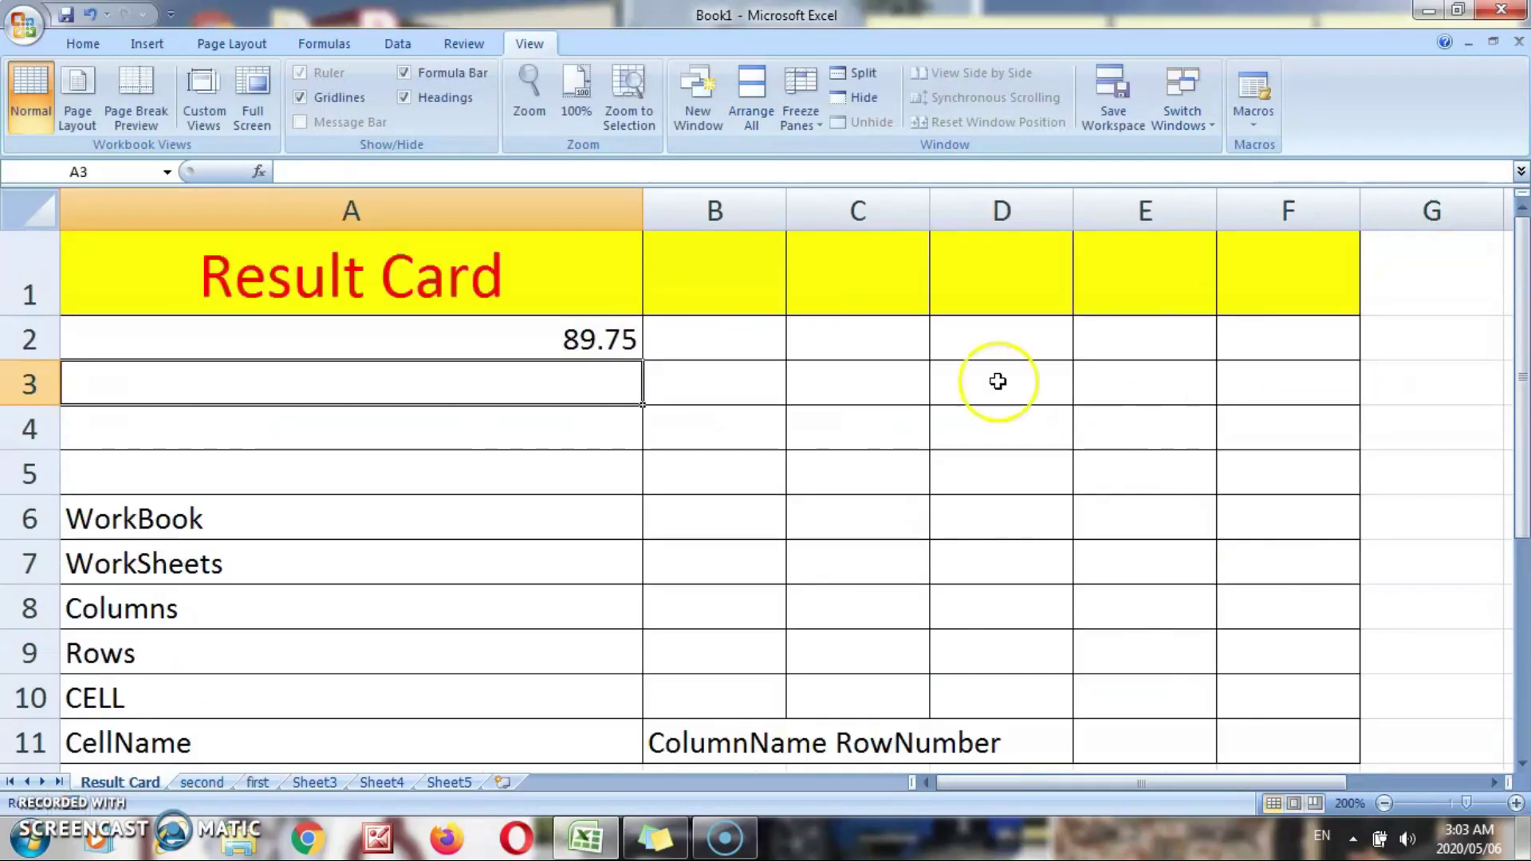
Inspect the sheet and cell reference in the formula of A2 without changing it.
left_click(574, 351)
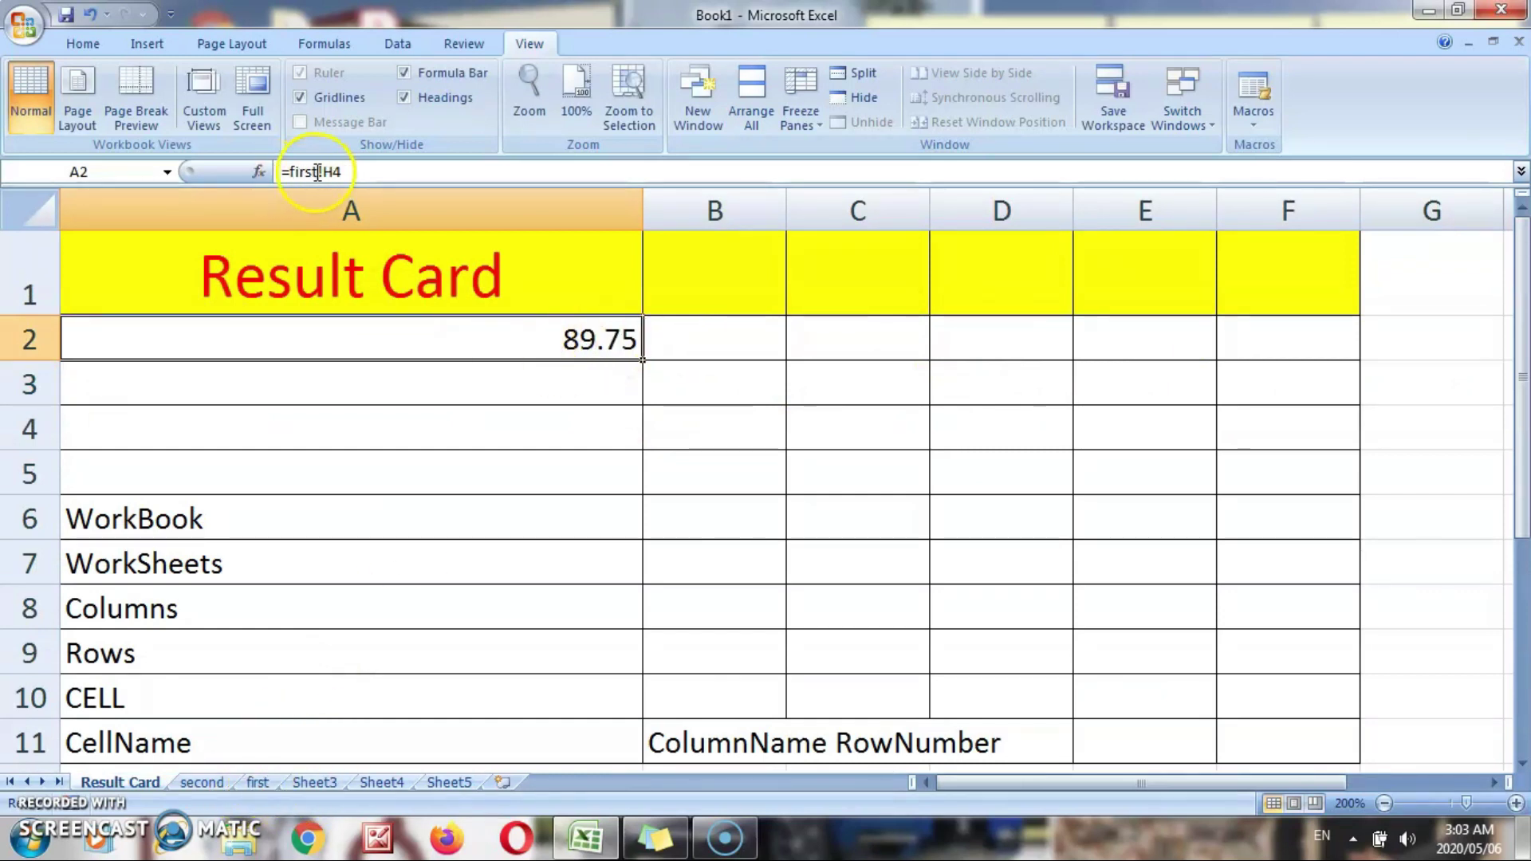
left_click(356, 170)
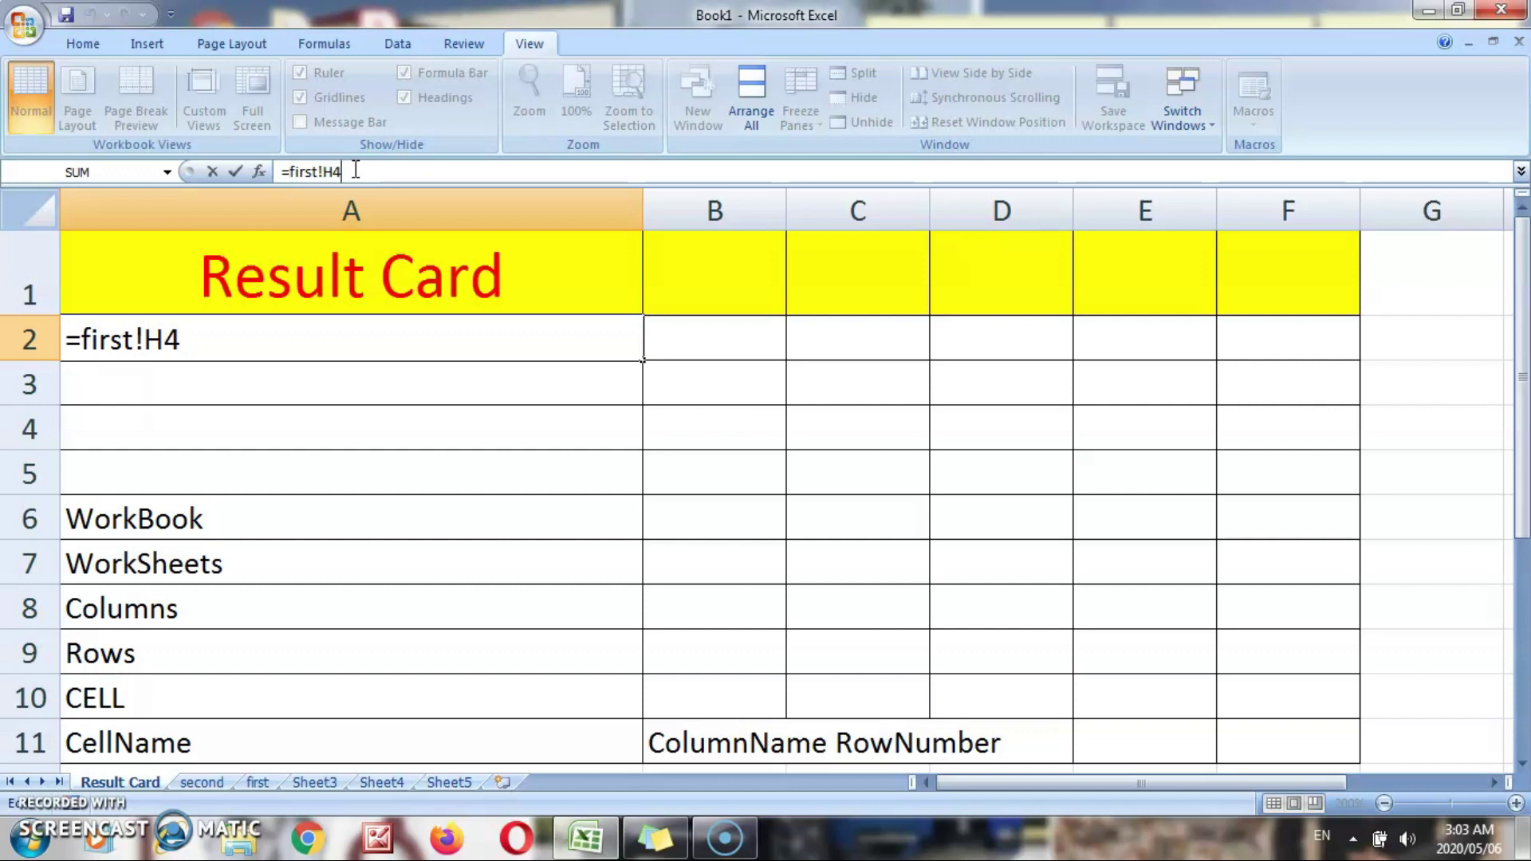
left_click(273, 365)
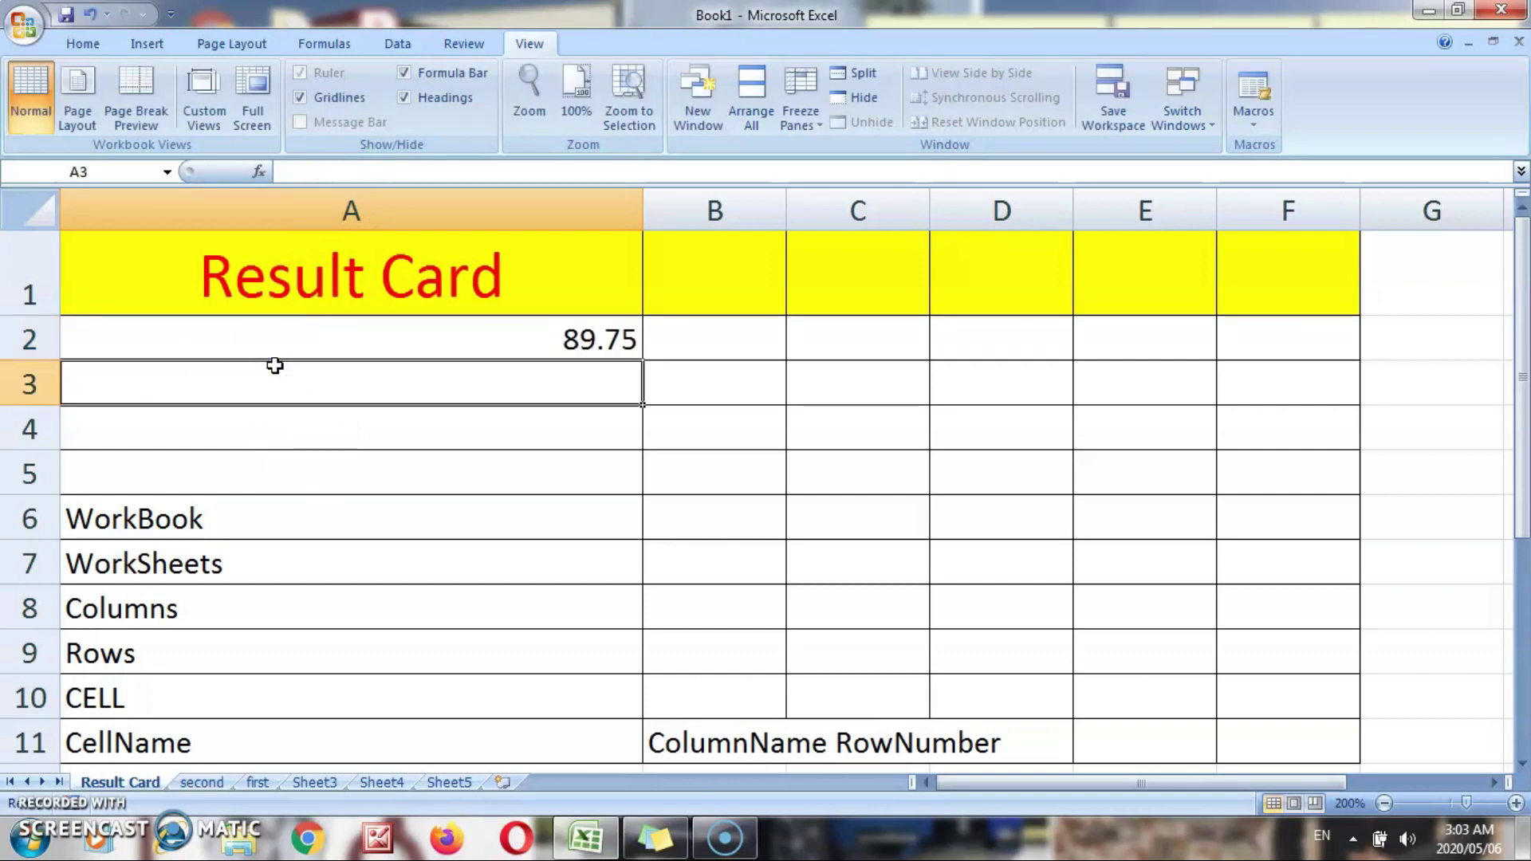
Open the recent workbook Result Comparison and select the merged title cell A1 on its 2020 sheet.
left_click(23, 25)
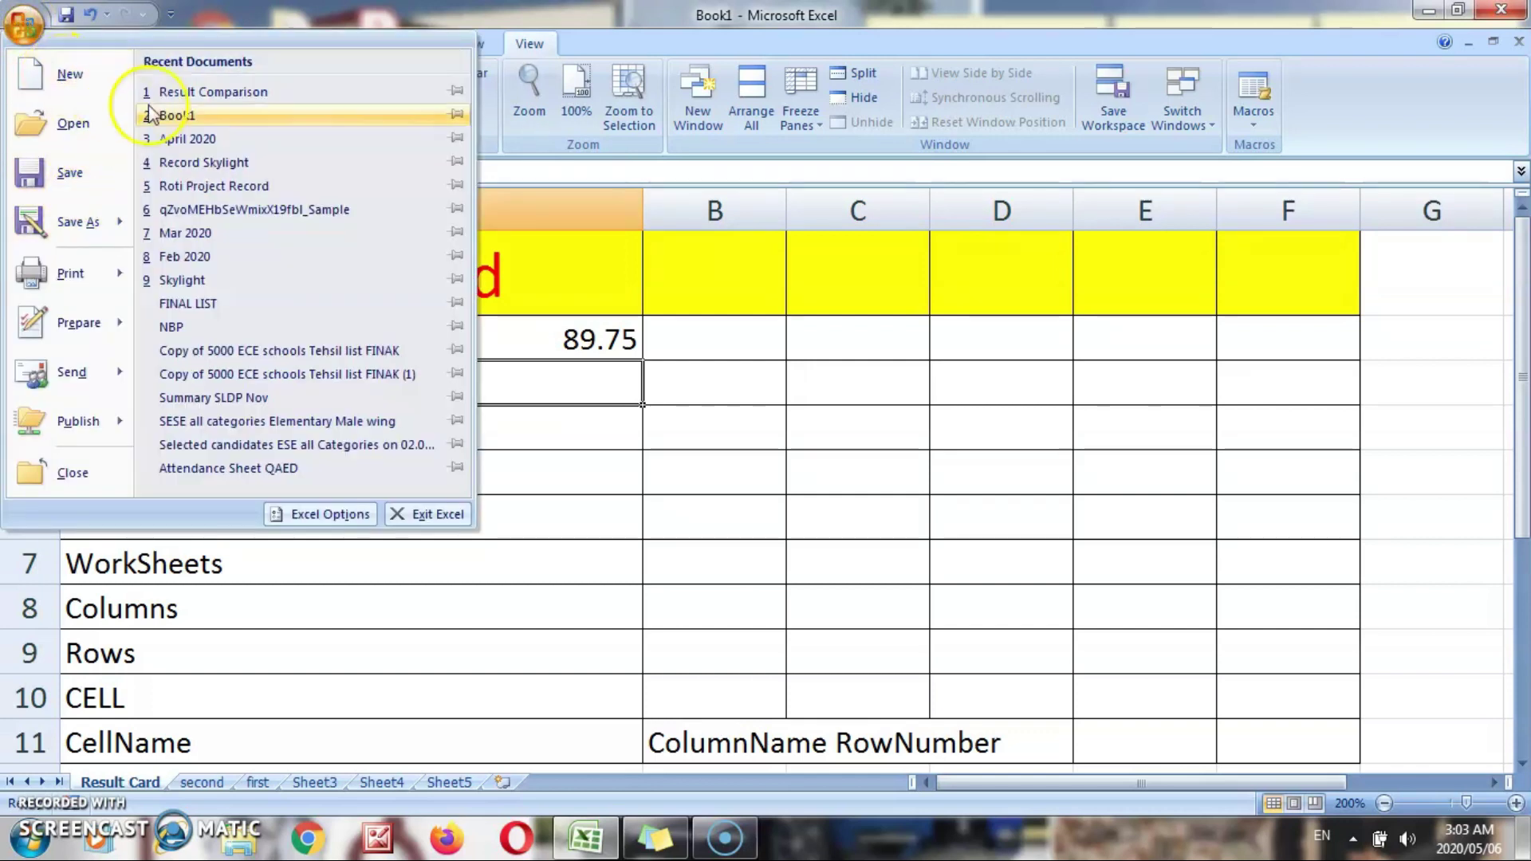
left_click(212, 93)
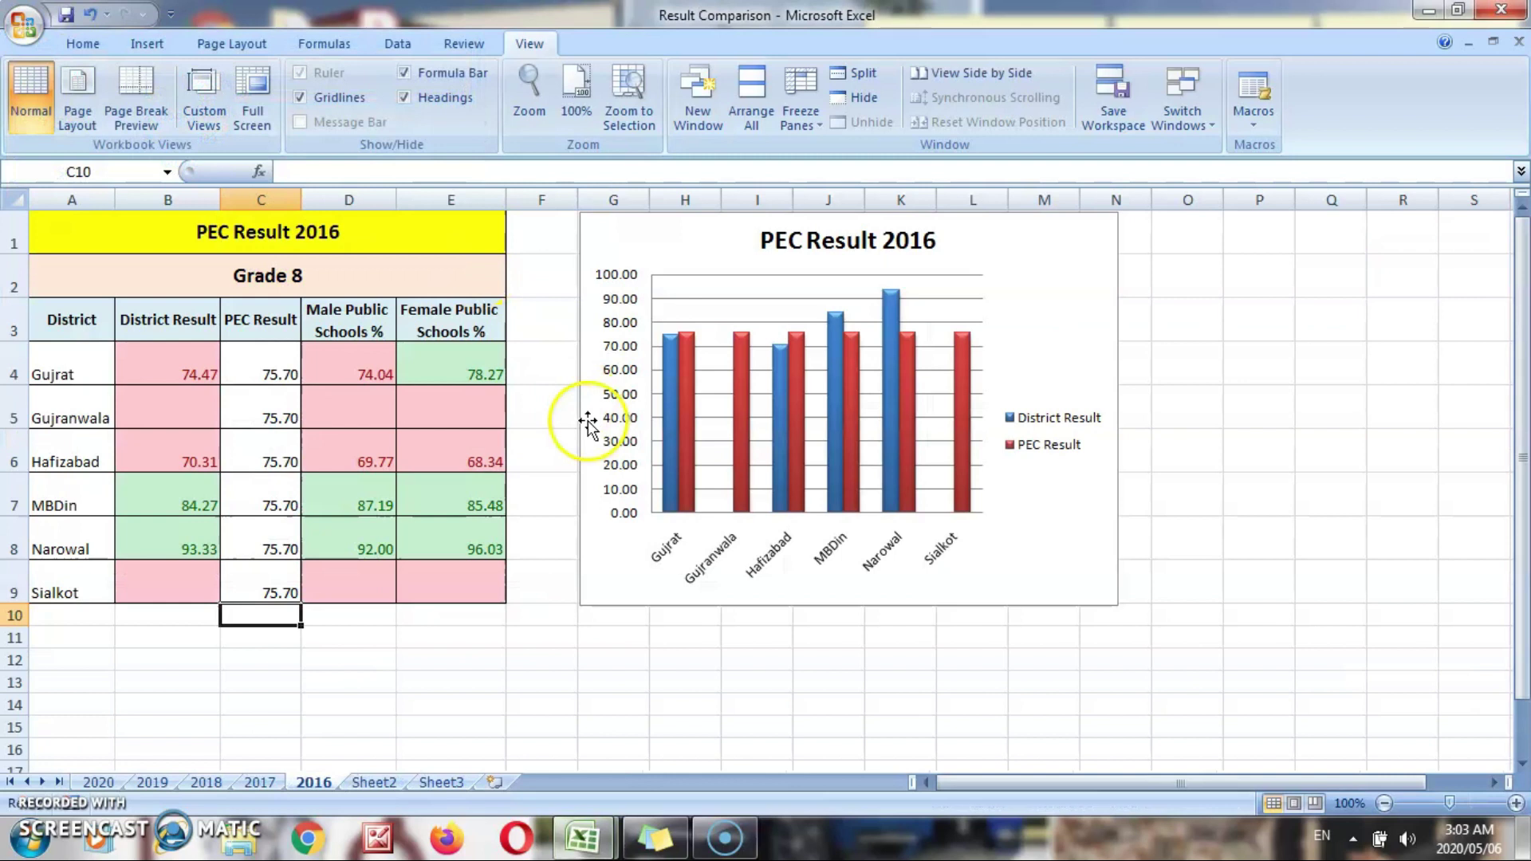
left_click(100, 782)
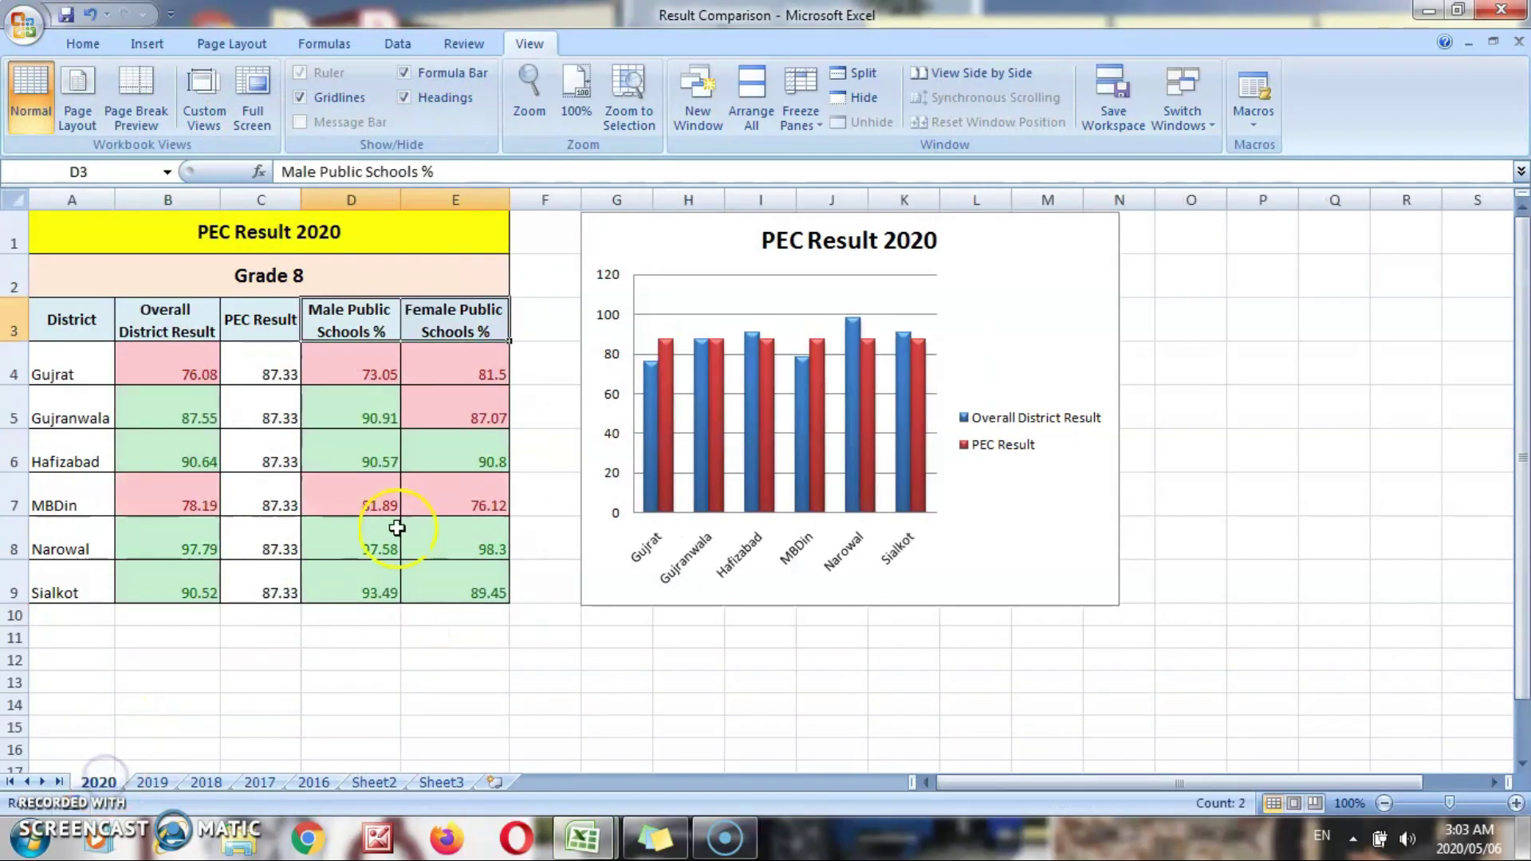
left_click(1516, 803)
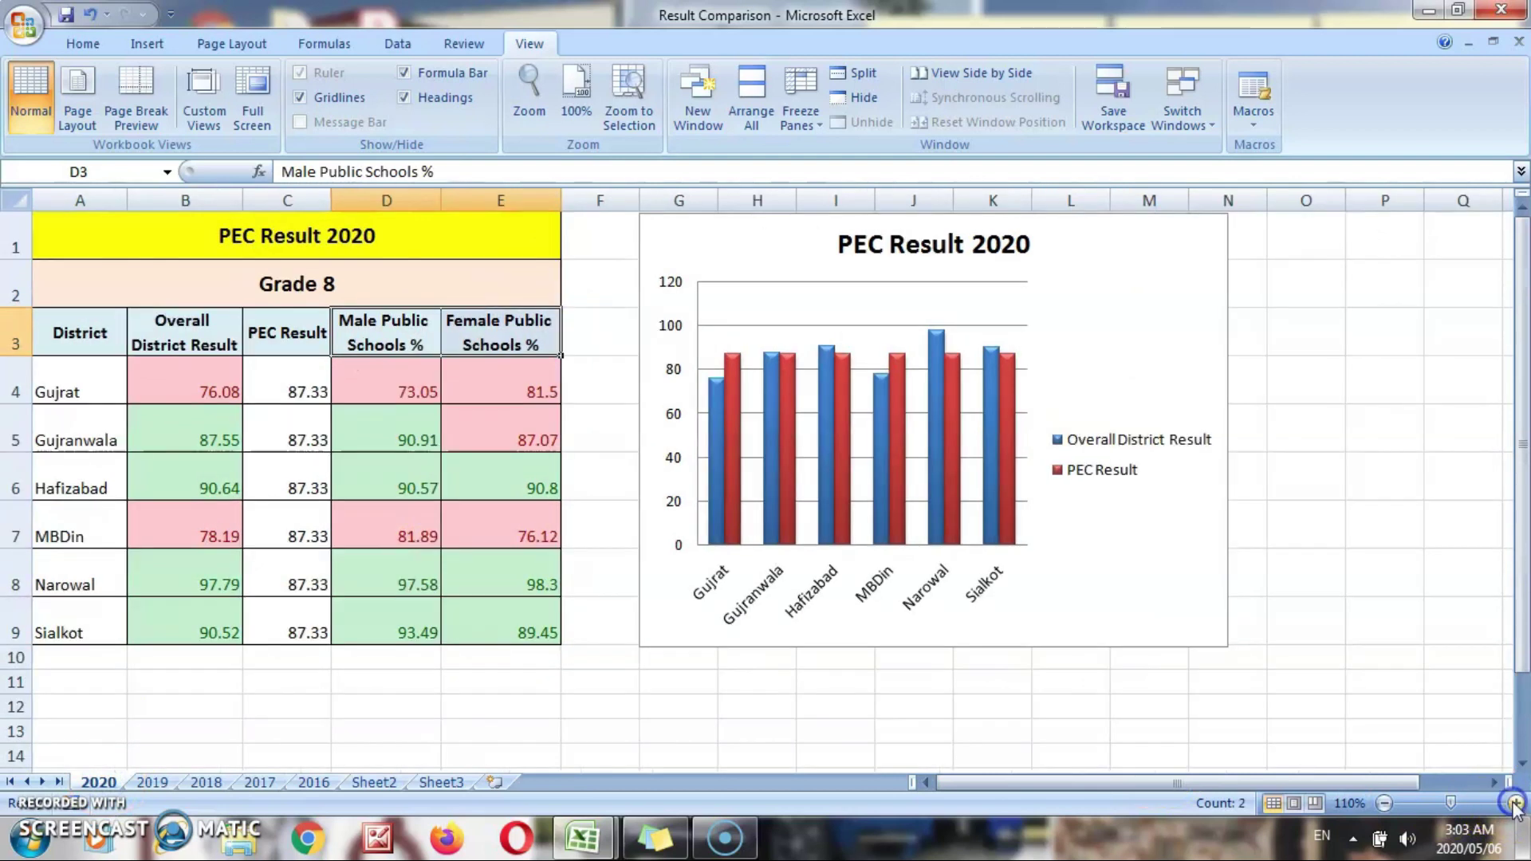
left_click(1515, 803)
left_click(1515, 803)
left_click(1516, 803)
left_click(1515, 803)
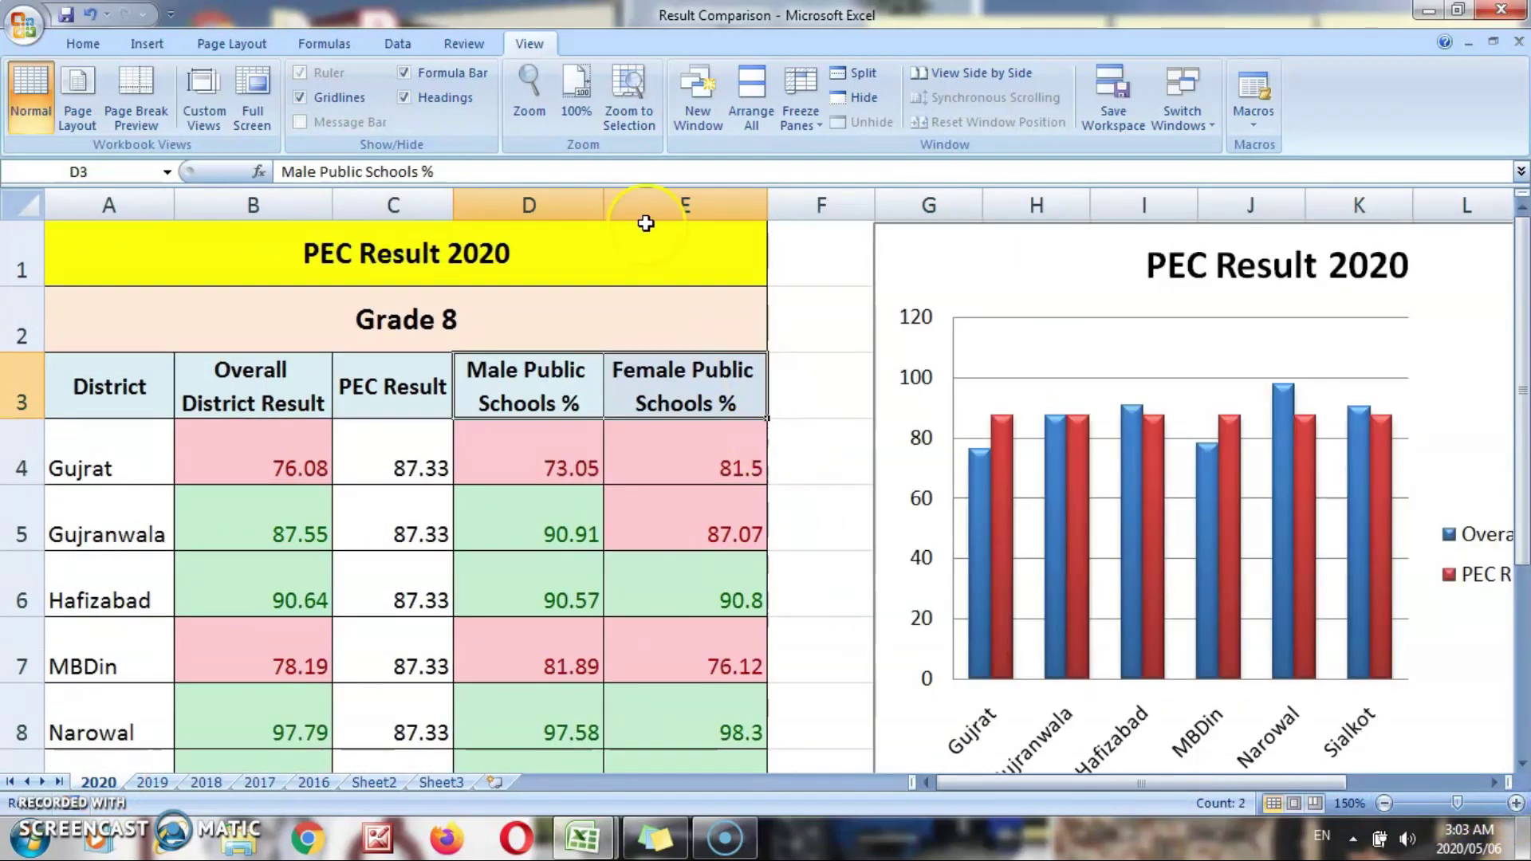
left_click(603, 258)
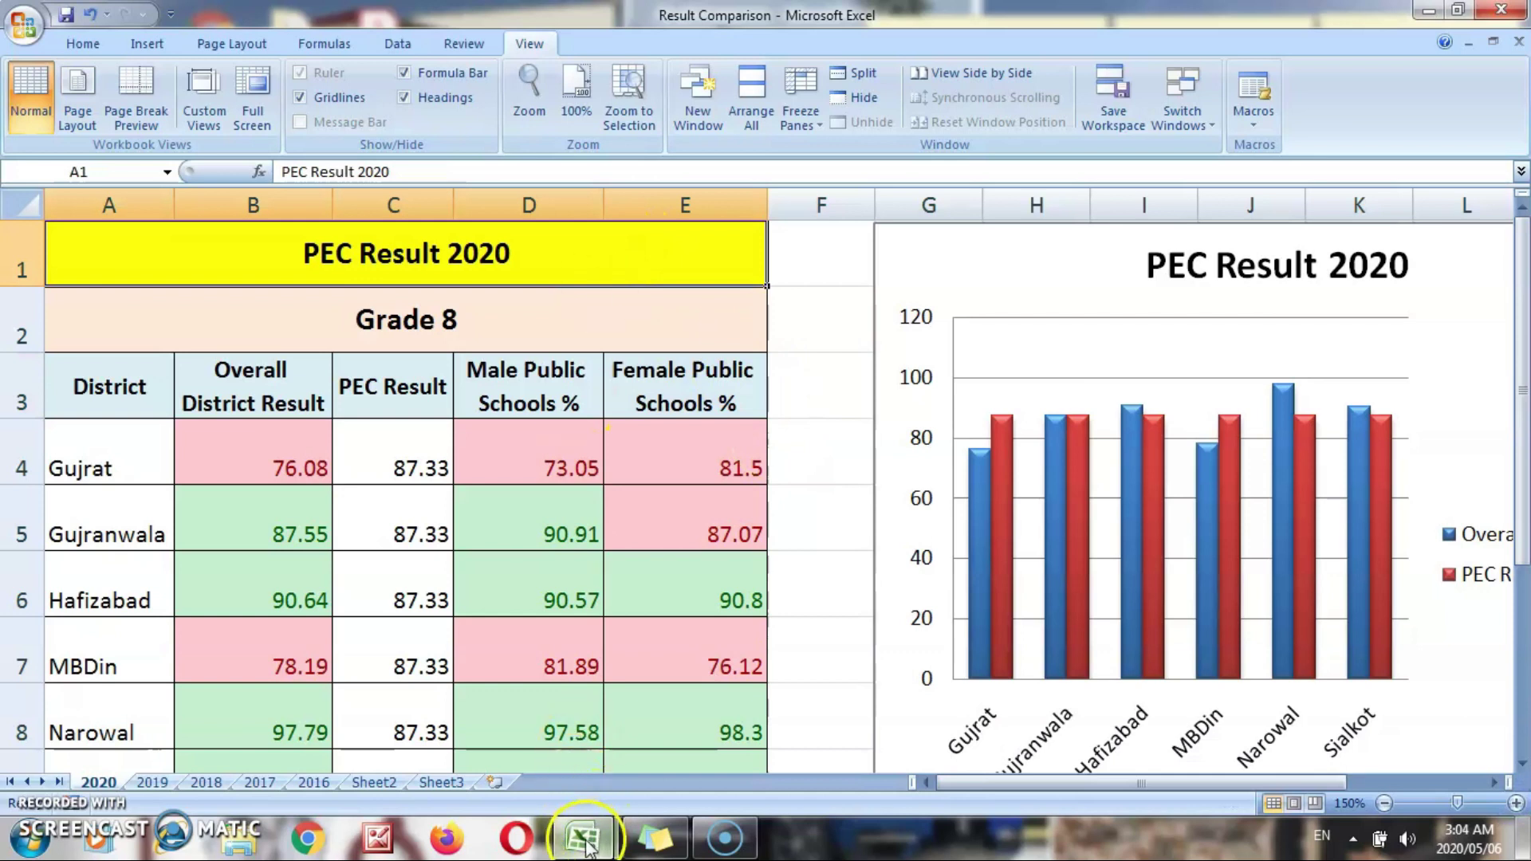
Link cell A3 of the Result Card sheet in Book1 to the title cell of the 2020 sheet in the Result Comparison workbook.
mouse_move(582, 837)
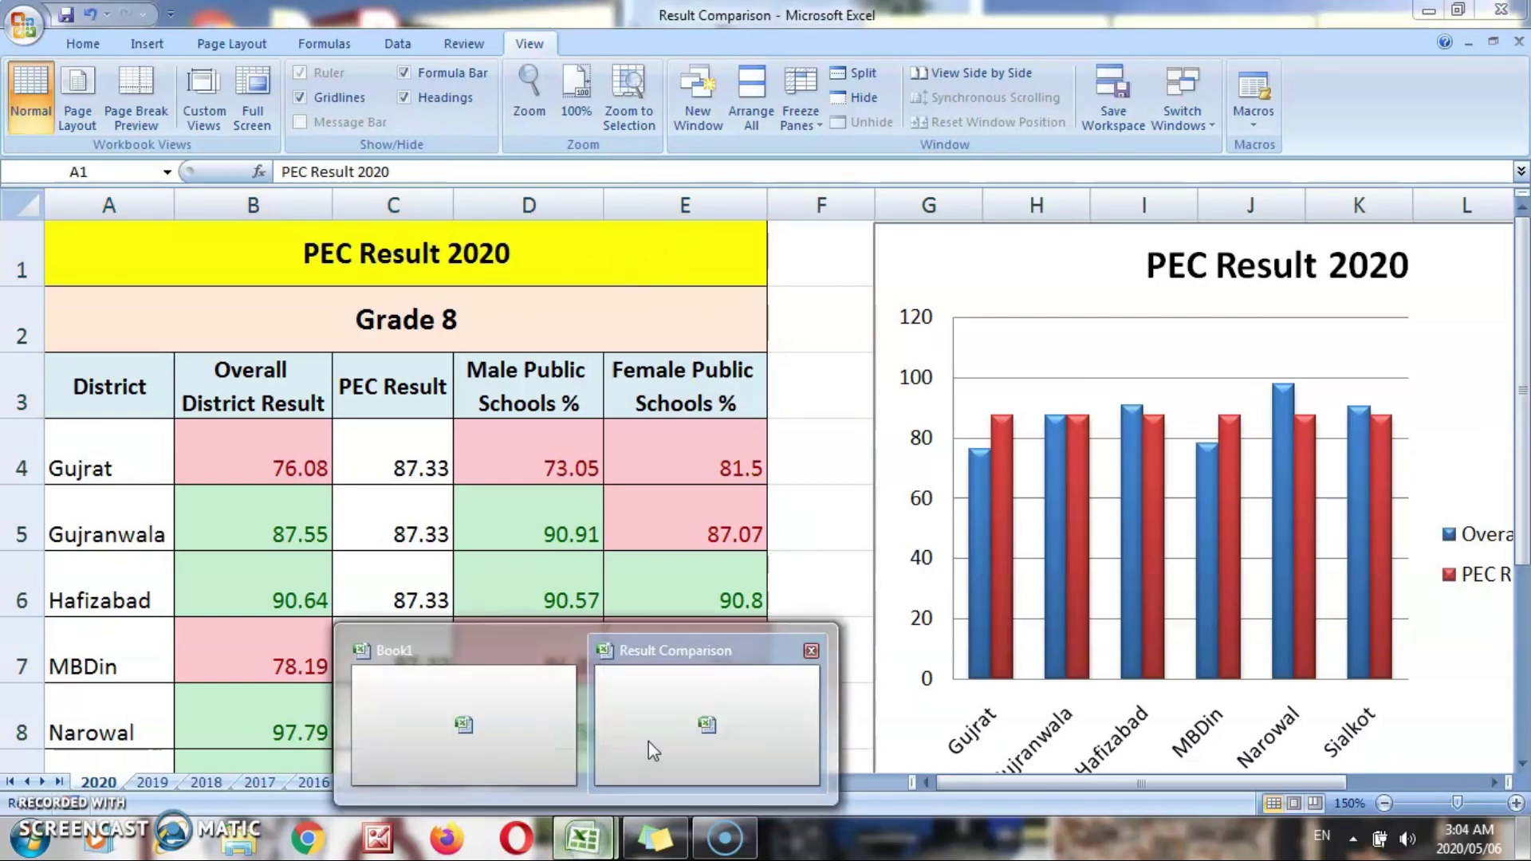
left_click(489, 707)
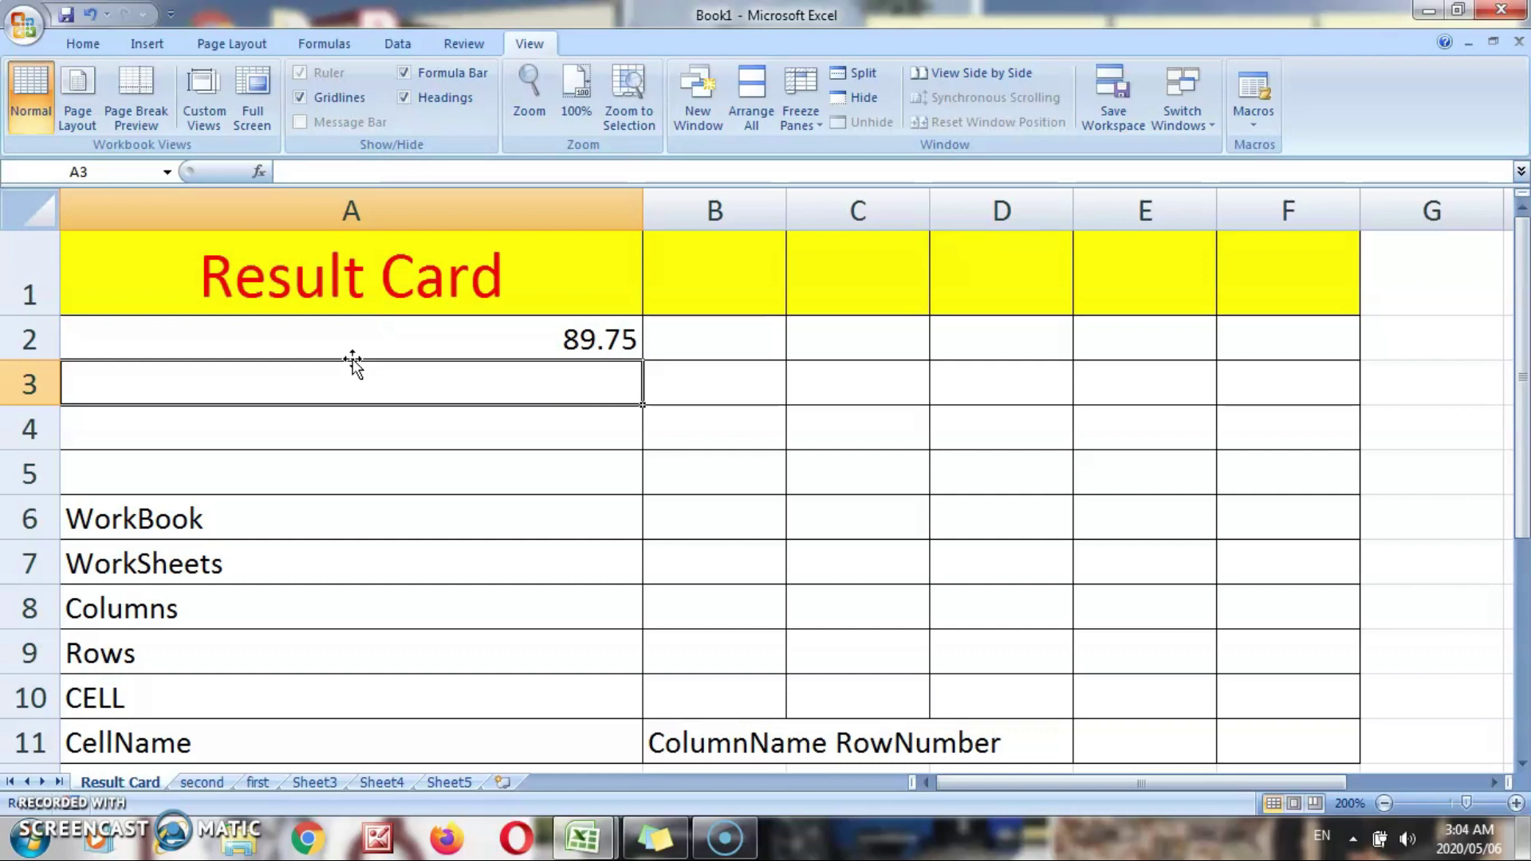
type("=")
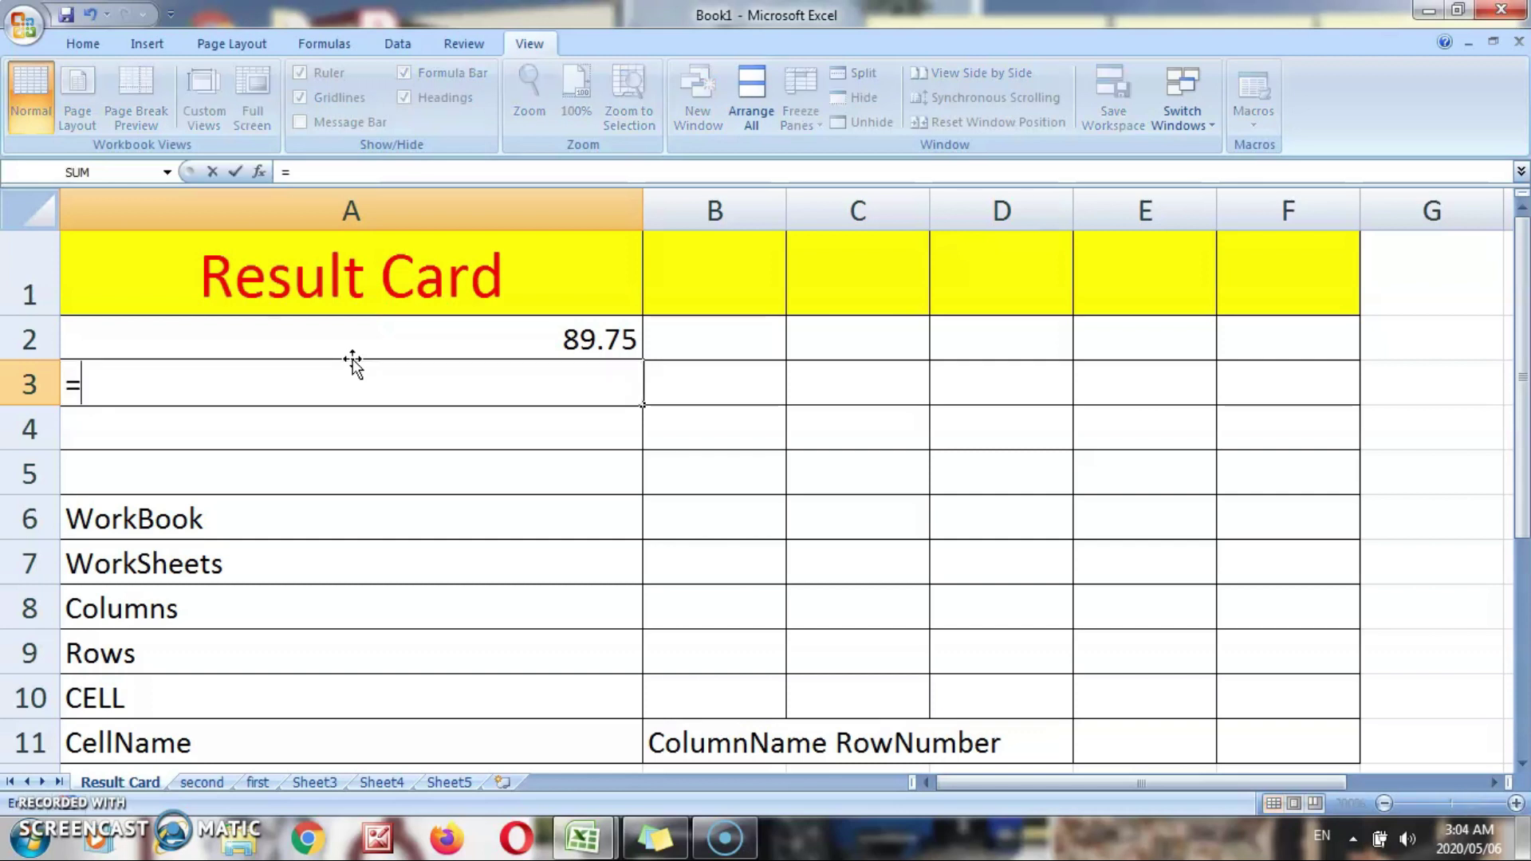
mouse_move(582, 837)
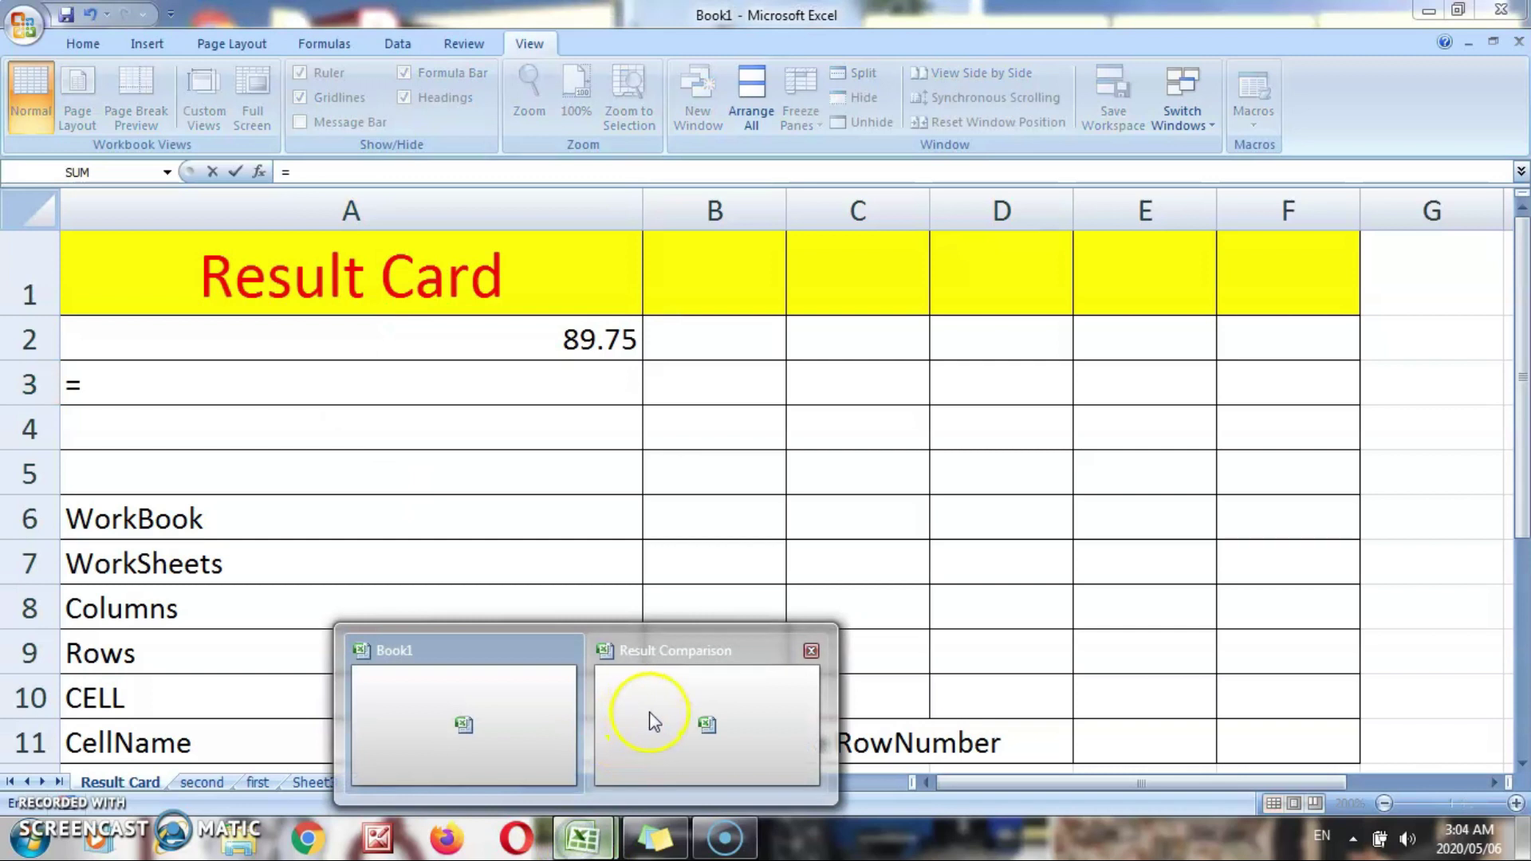
left_click(615, 721)
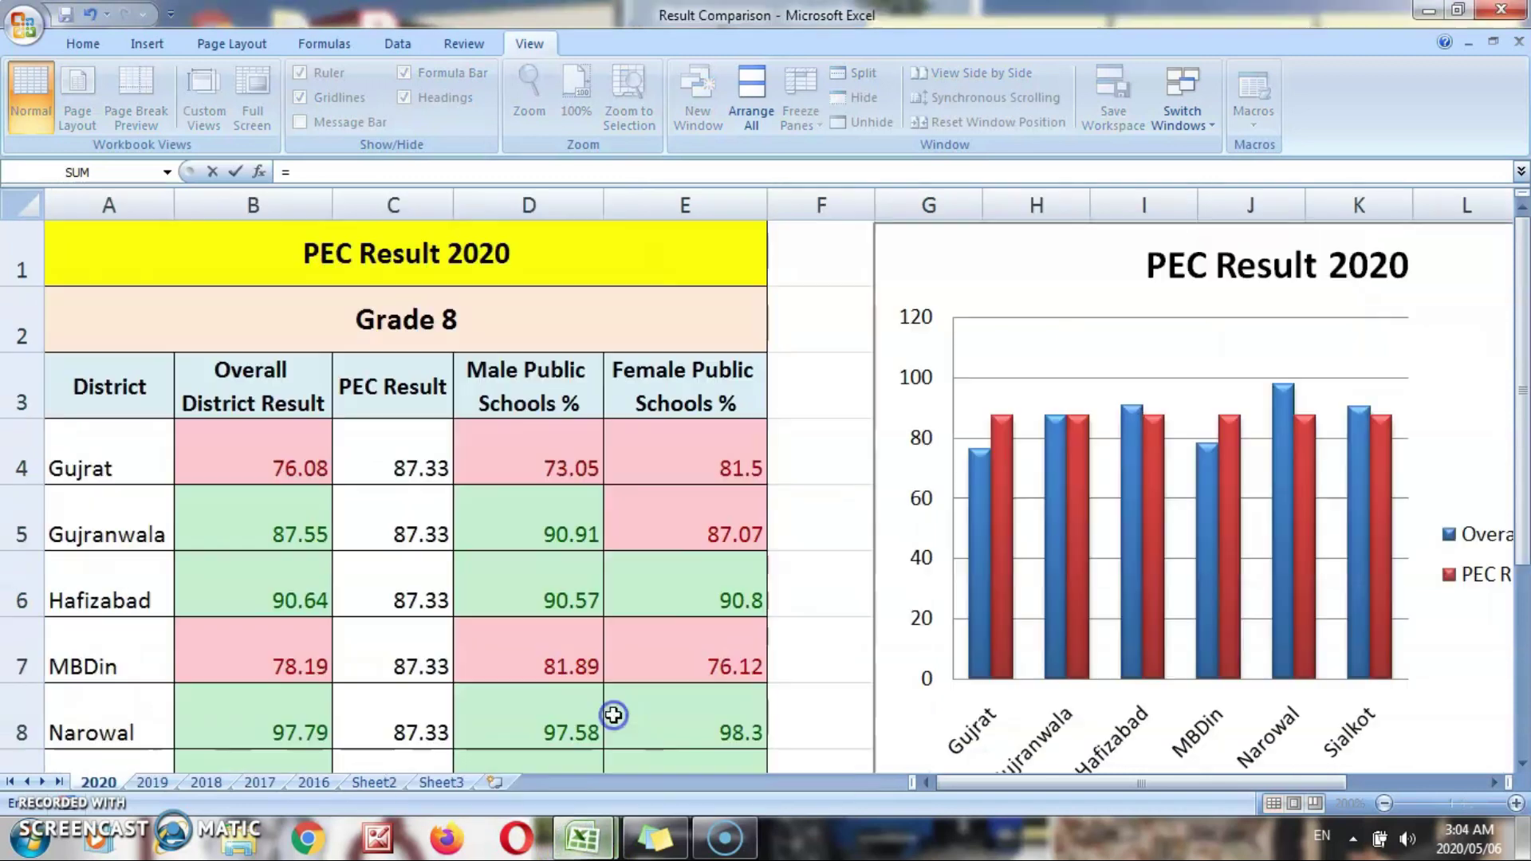
left_click(397, 252)
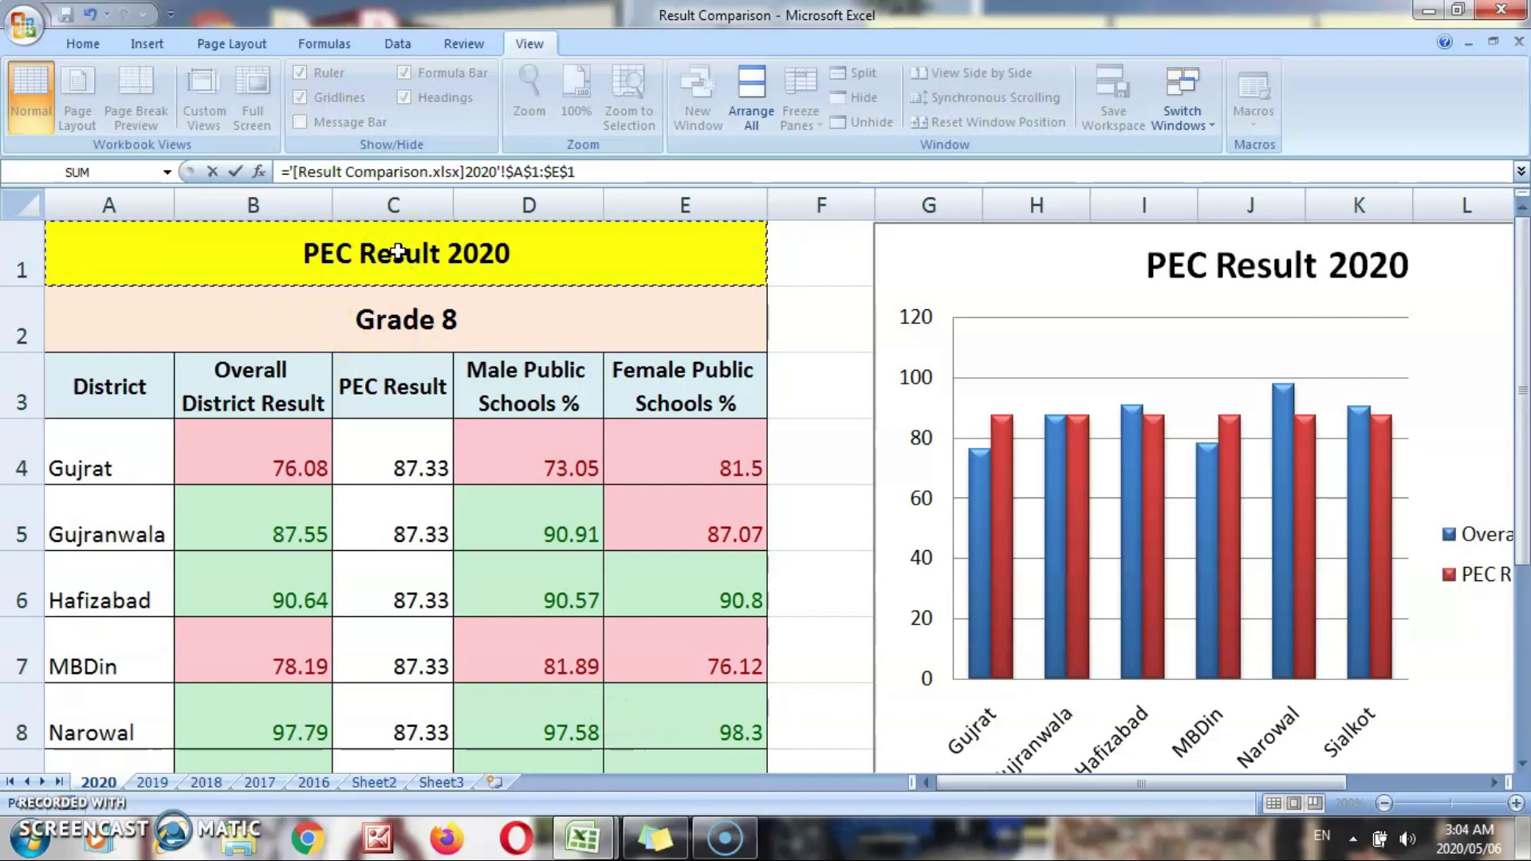
key("Return")
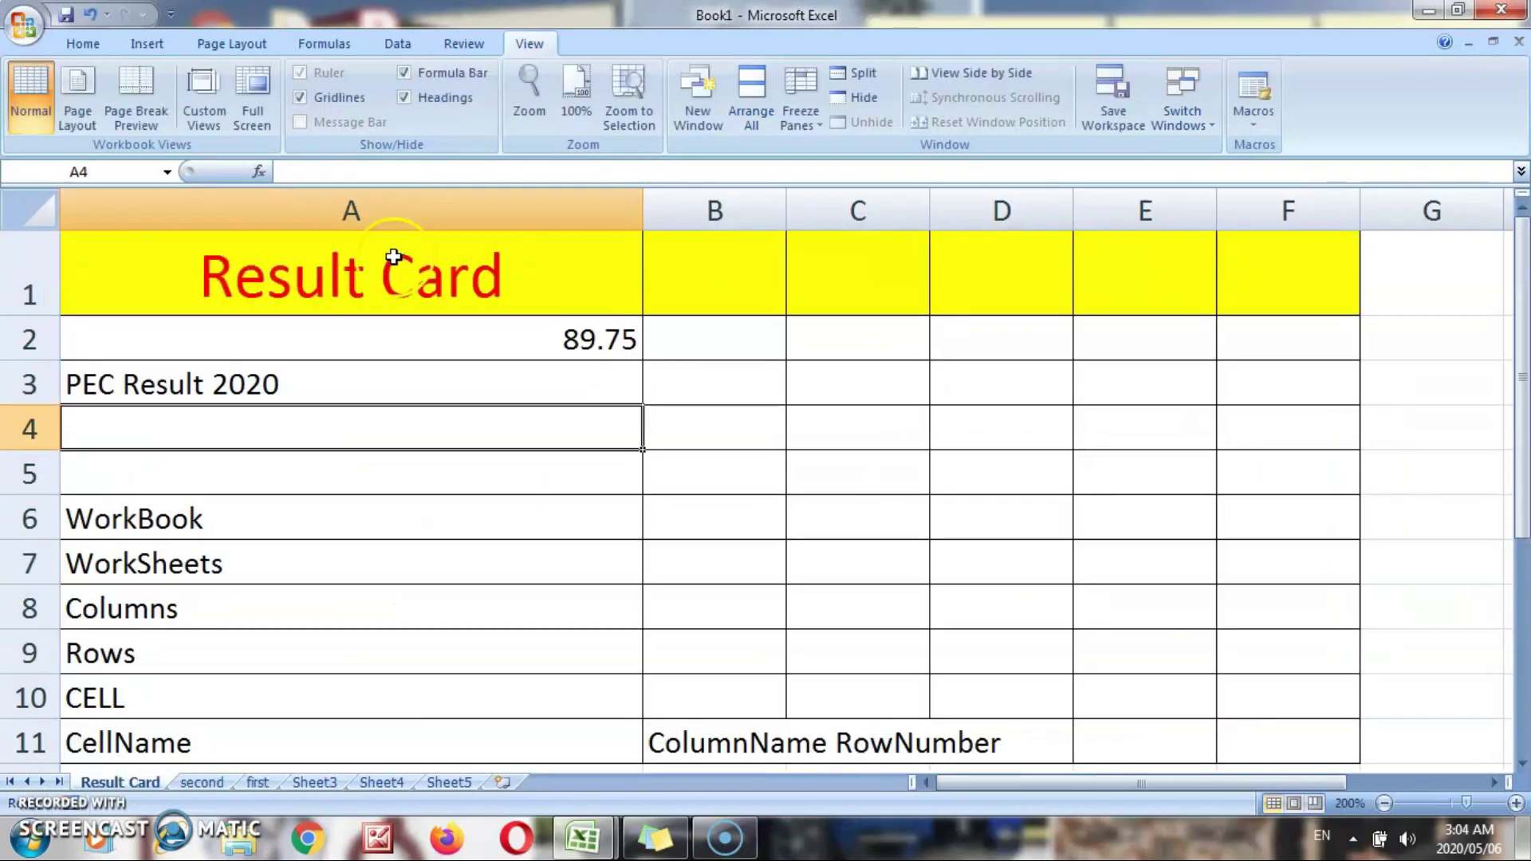
Compare the formula in A3 with its source title in Result Comparison, and return to Book1's sheet named first.
left_click(334, 378)
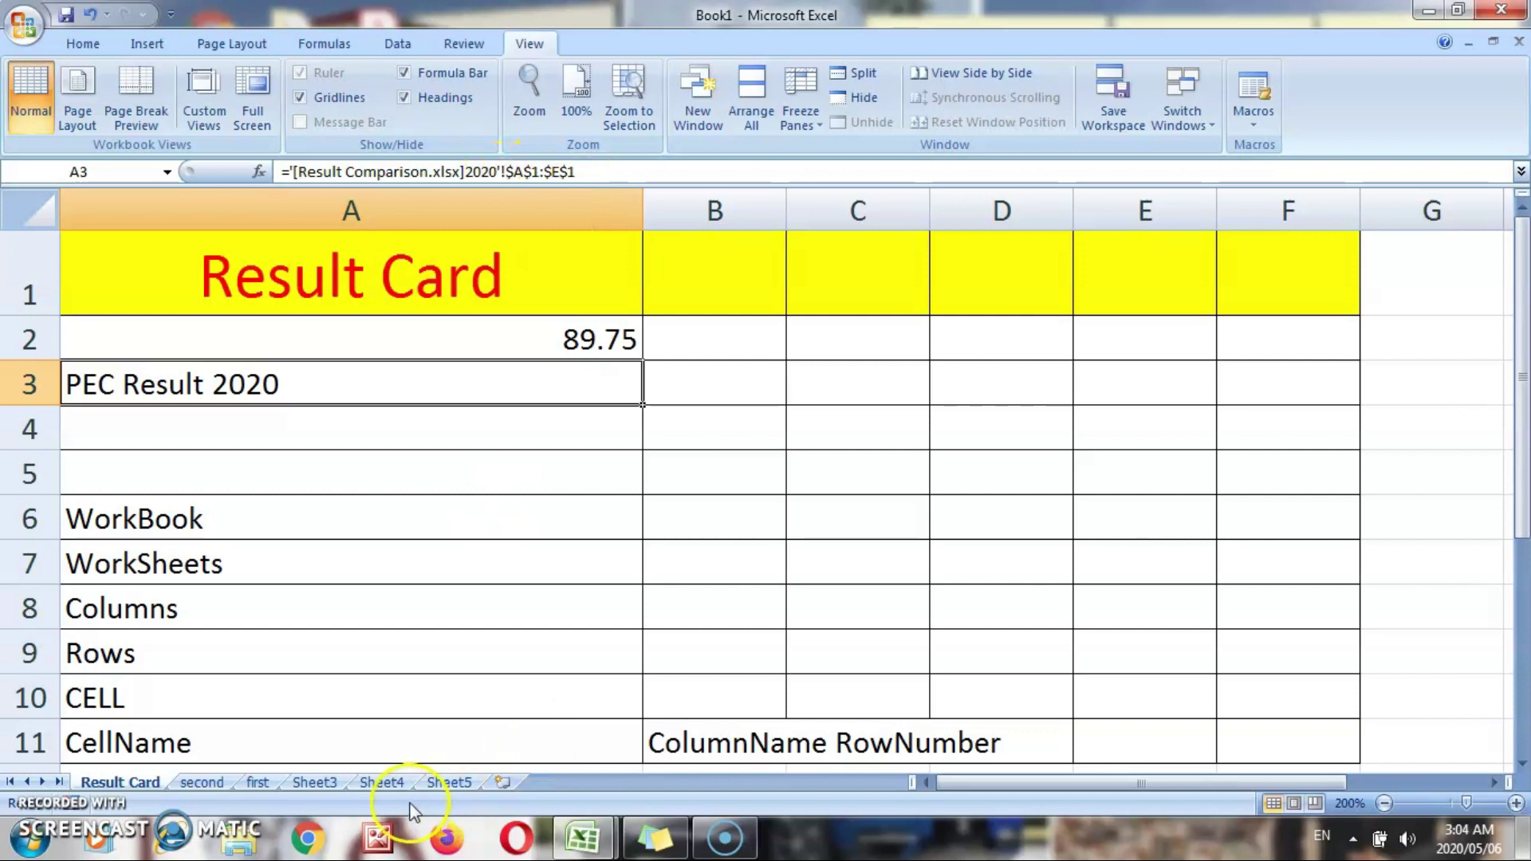
mouse_move(569, 837)
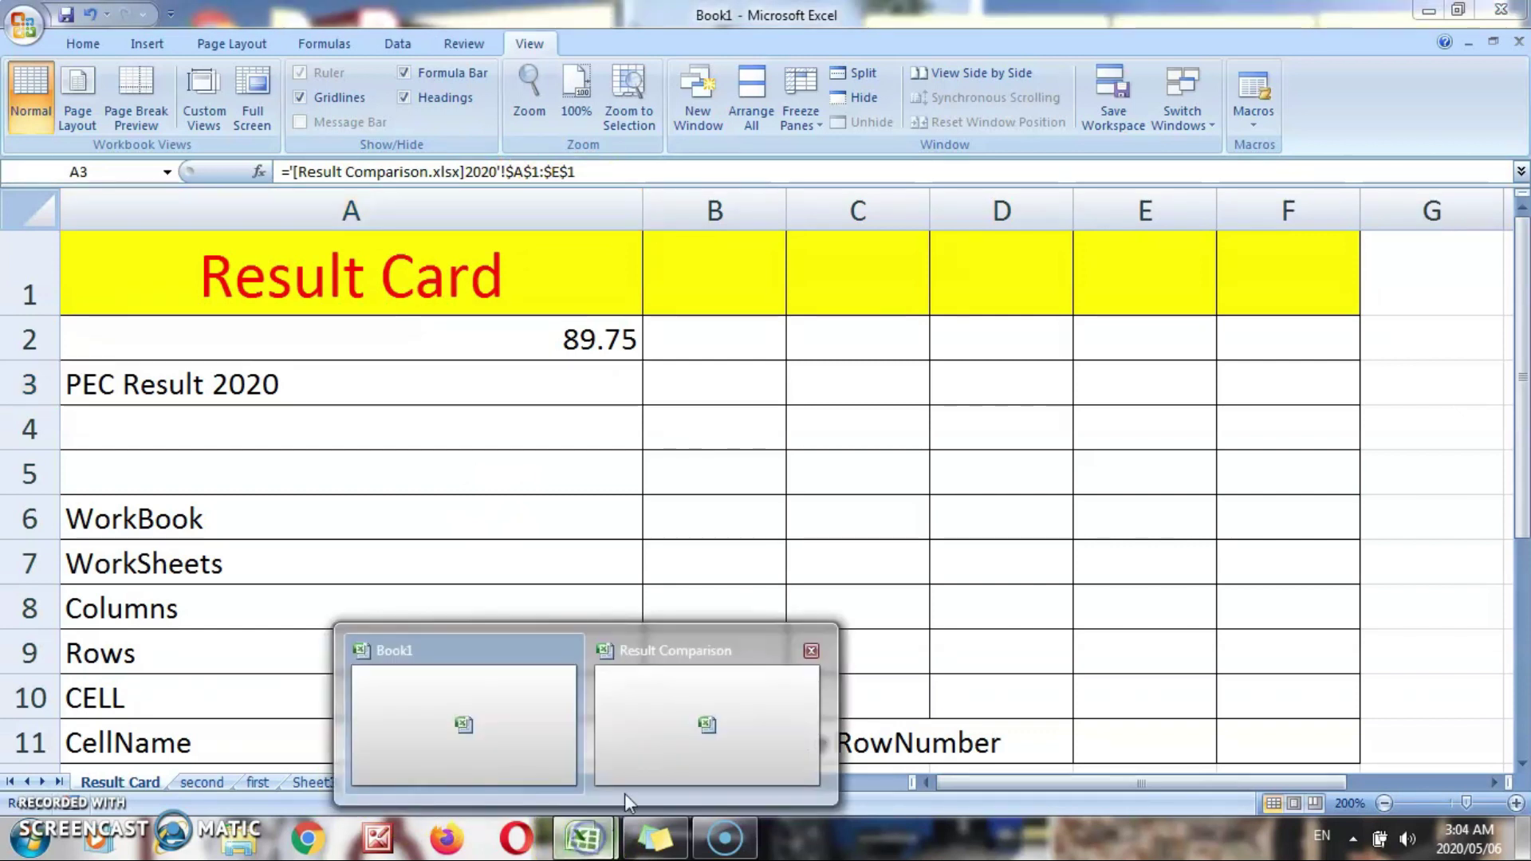
left_click(619, 743)
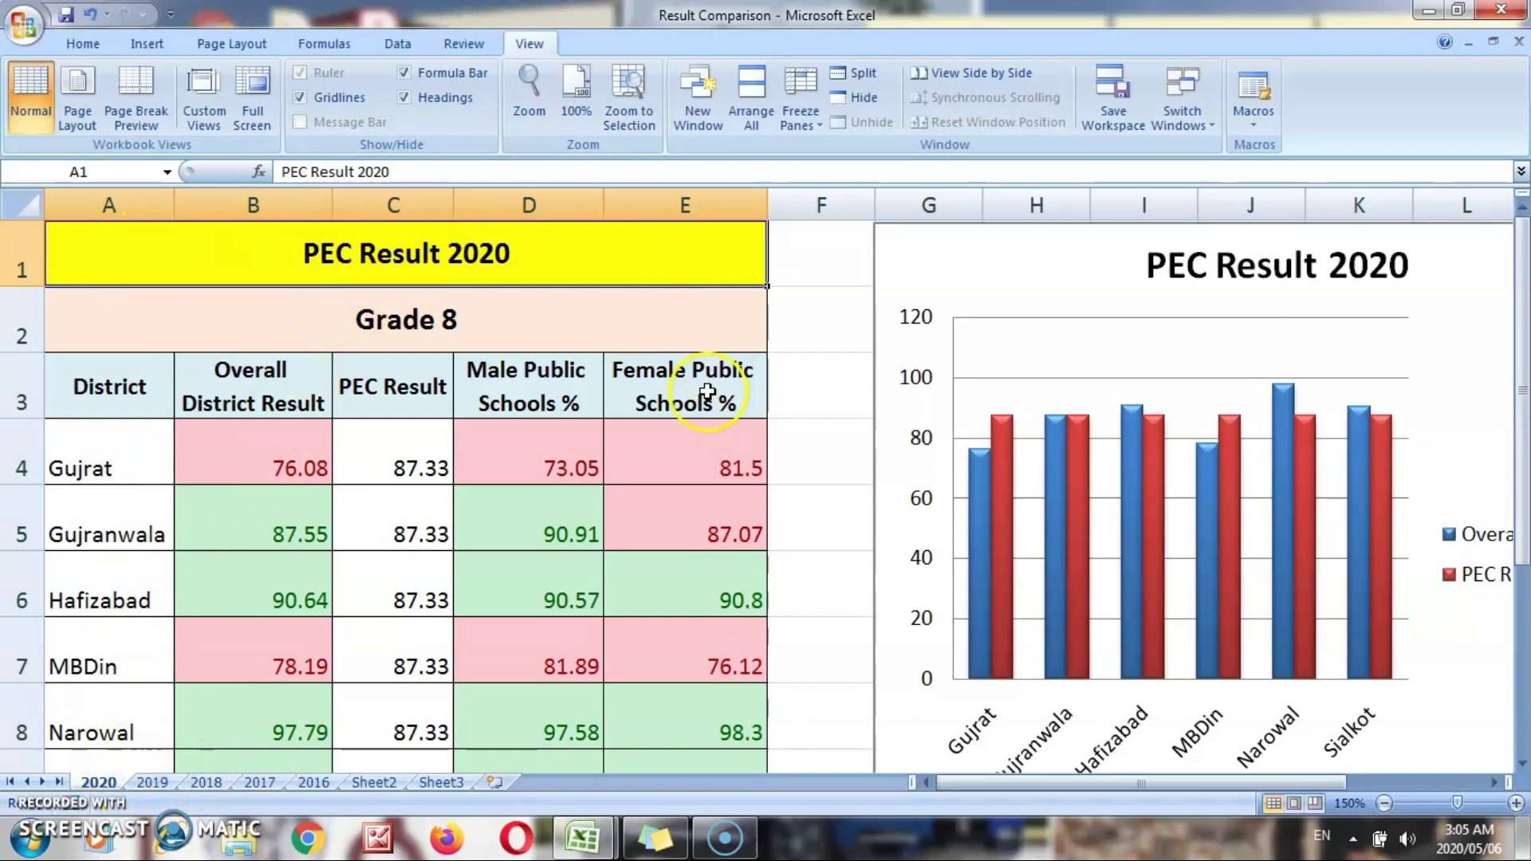
mouse_move(558, 776)
left_click(523, 723)
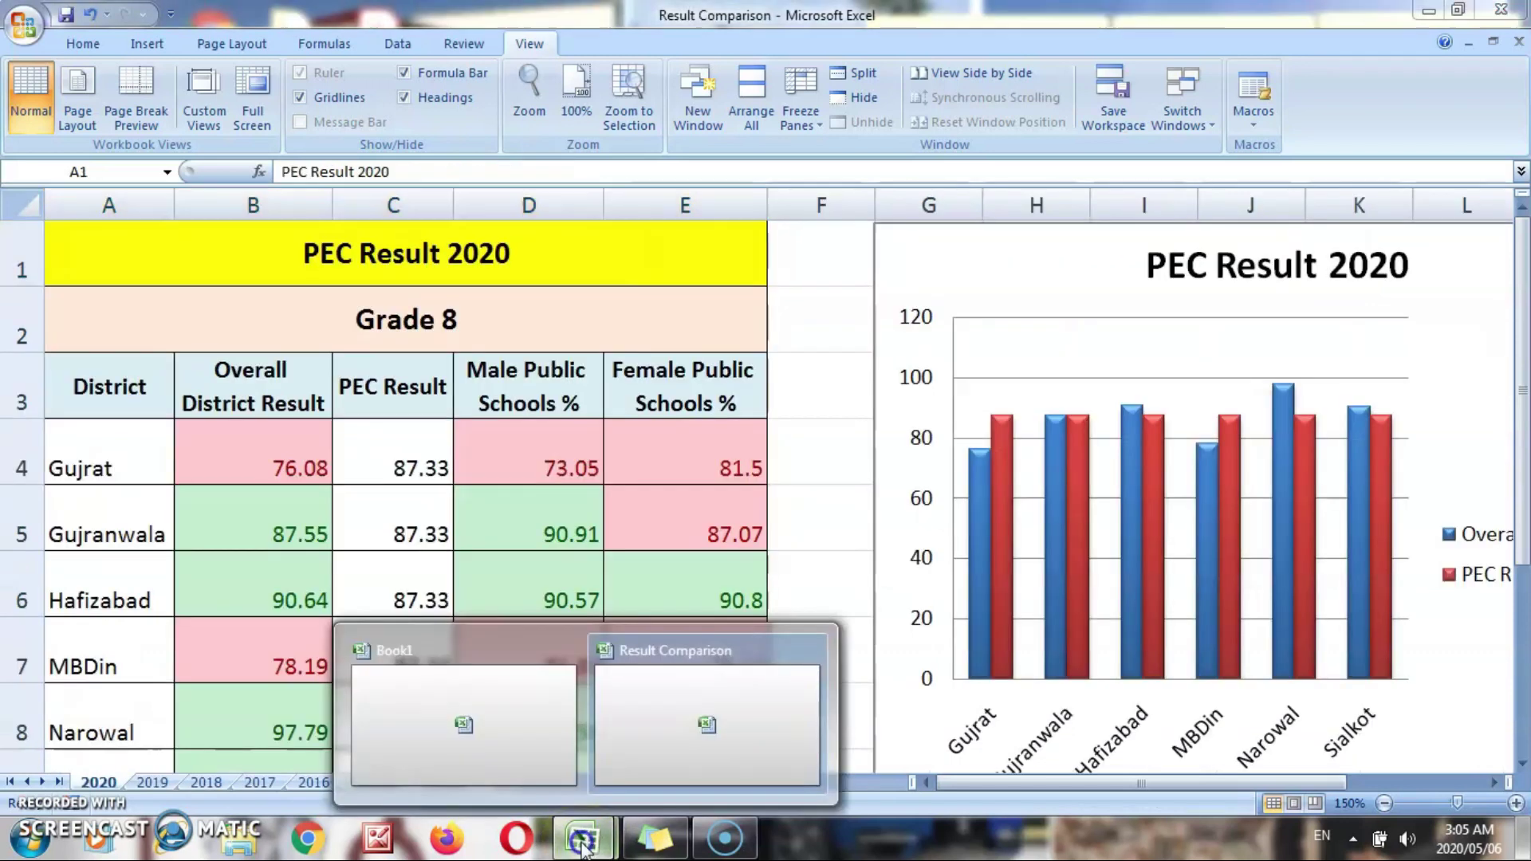
left_click(511, 740)
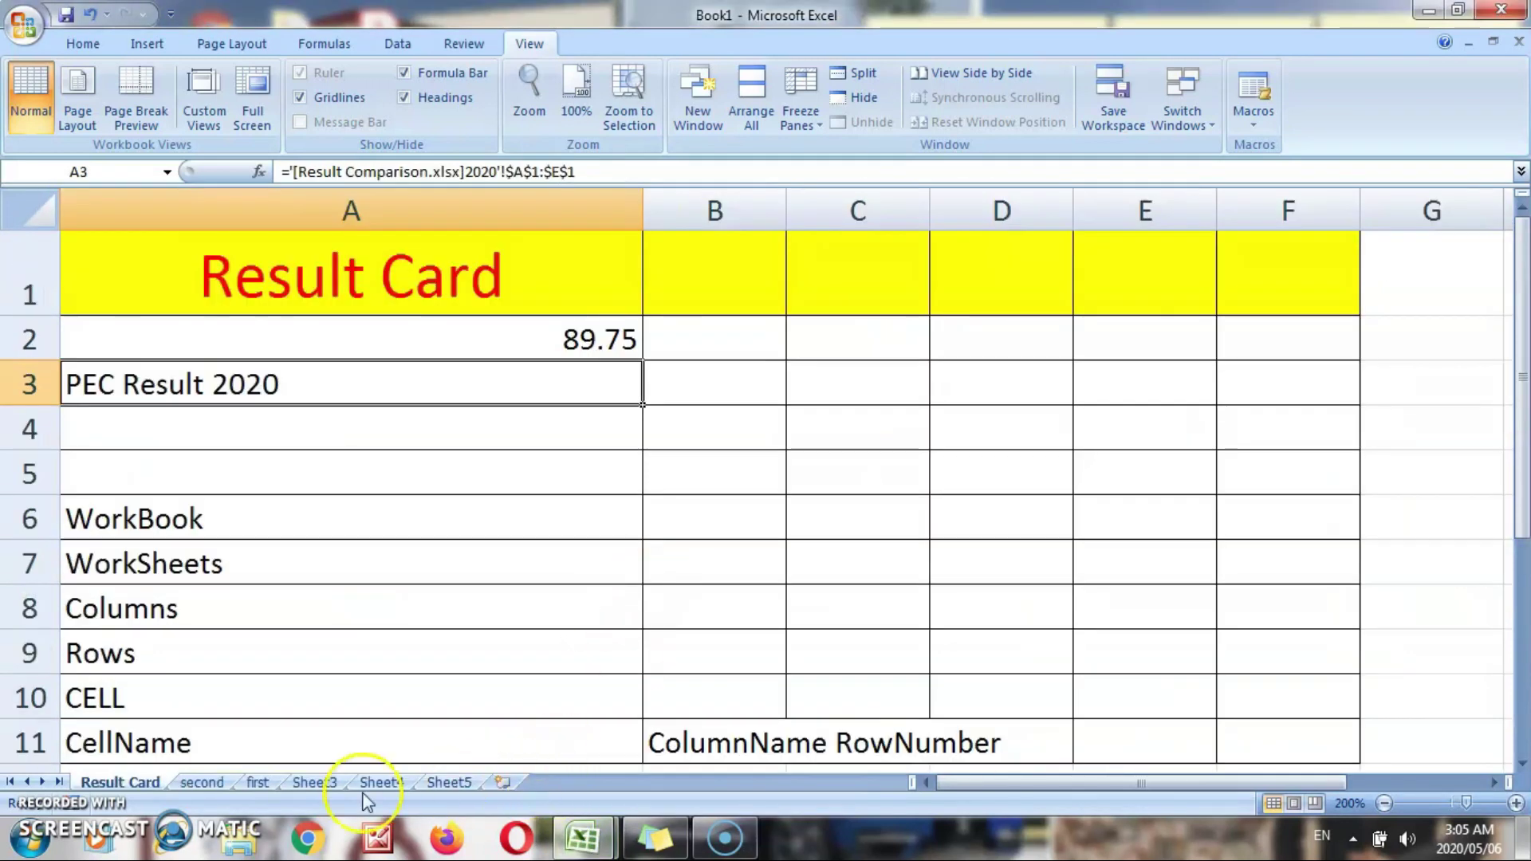
left_click(258, 783)
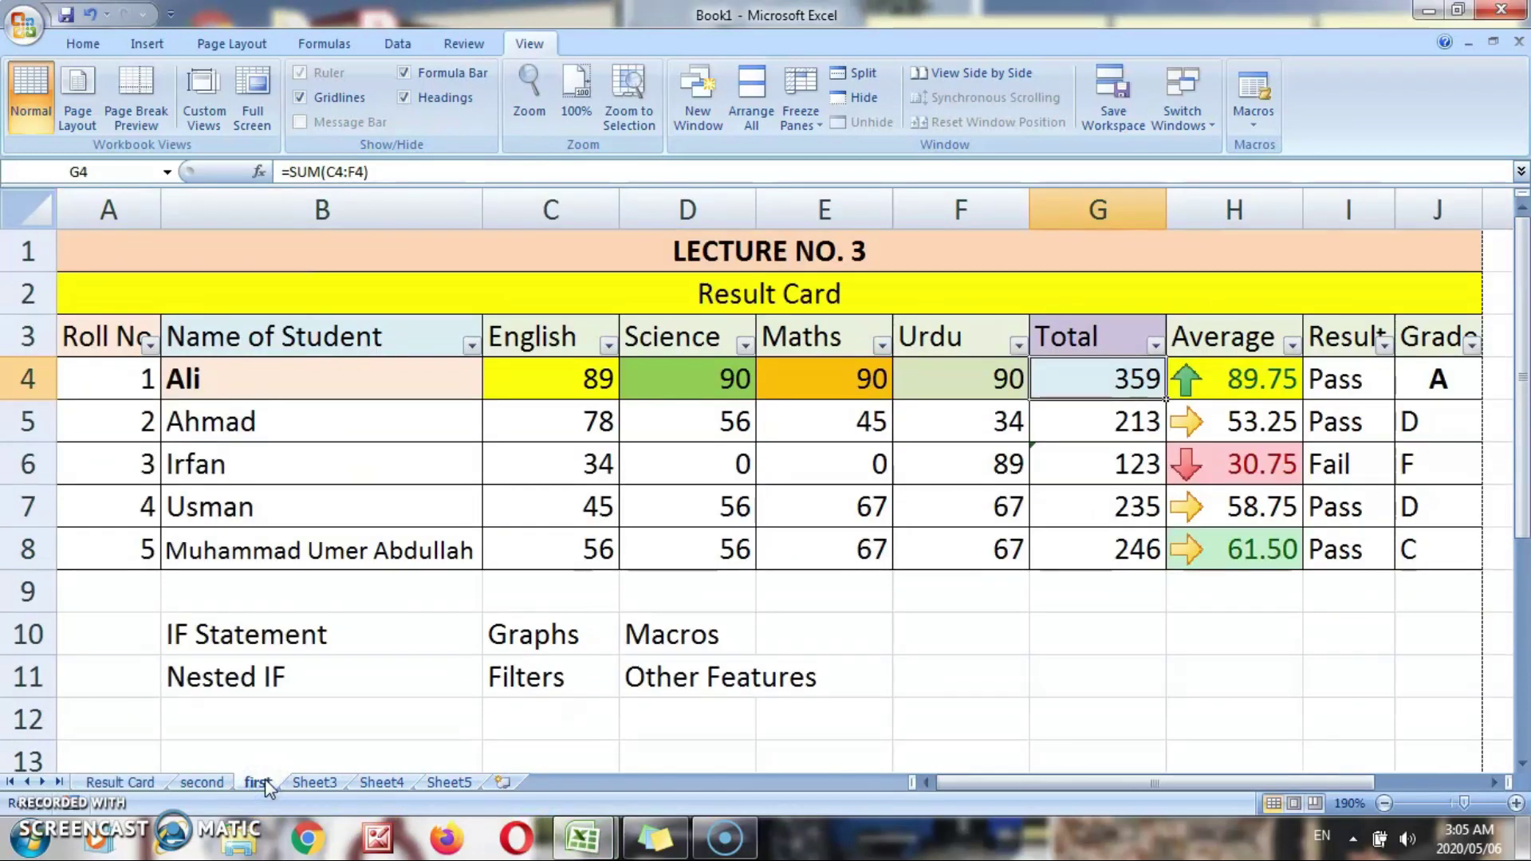